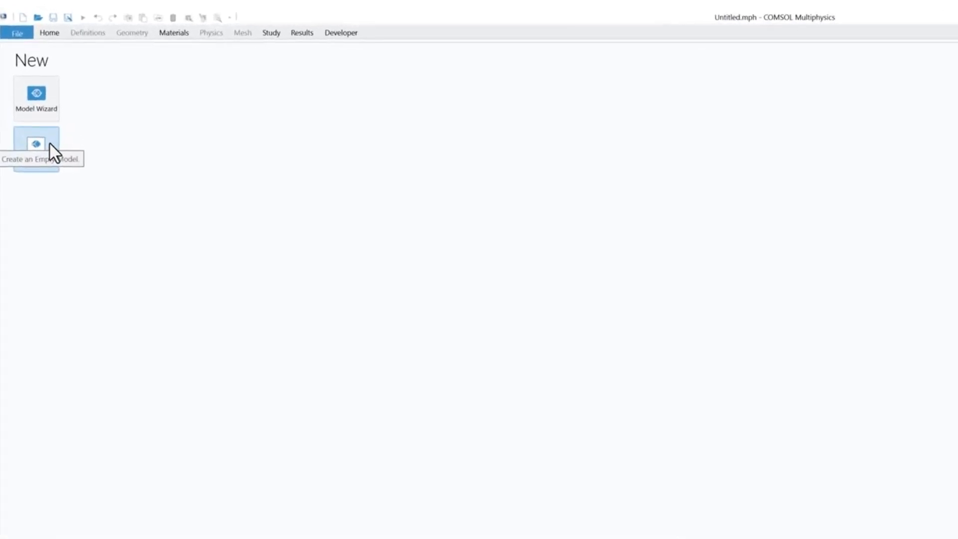
# Step: Create a new blank model
pyautogui.click(42, 145)
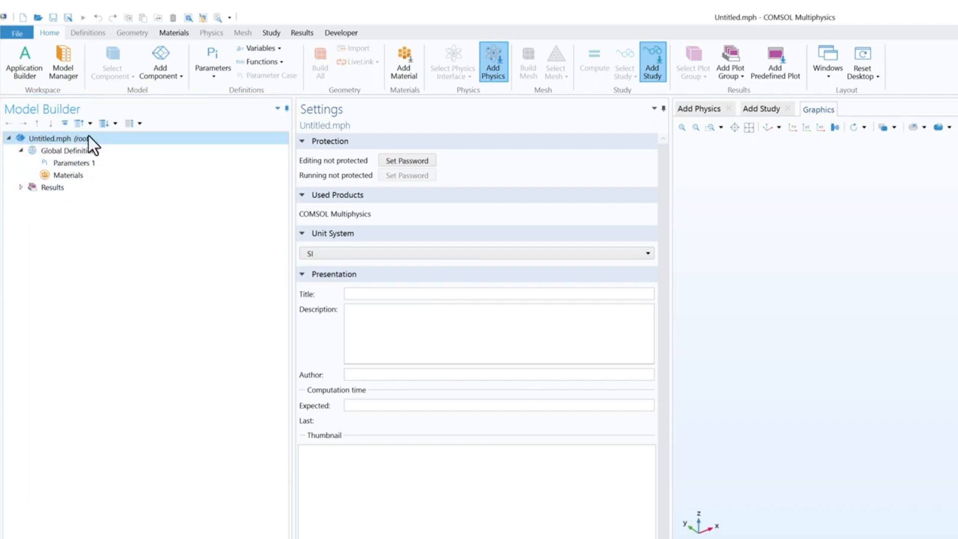
# Step: Examine the settings of the model root, Global Definitions, Parameters 1 and global Materials nodes
pyautogui.click(72, 151)
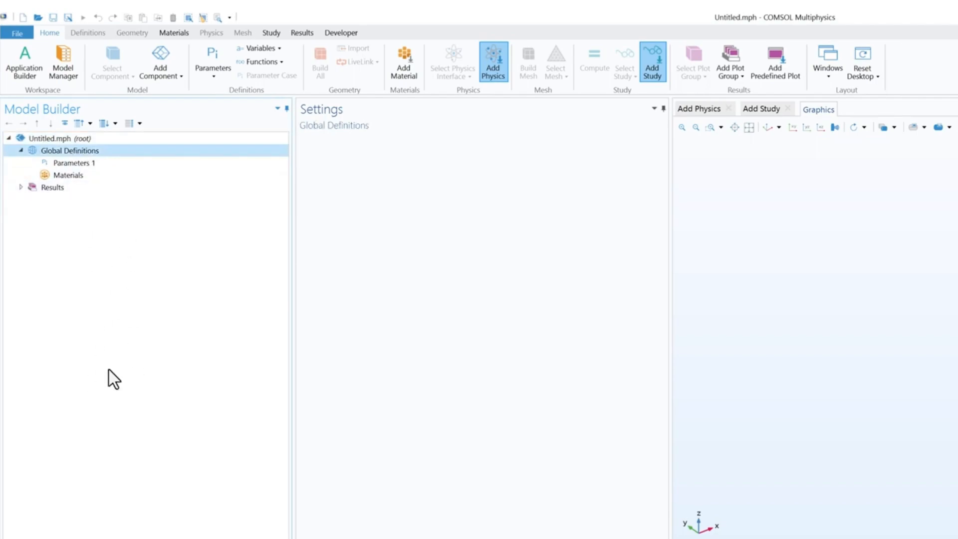
pyautogui.click(95, 139)
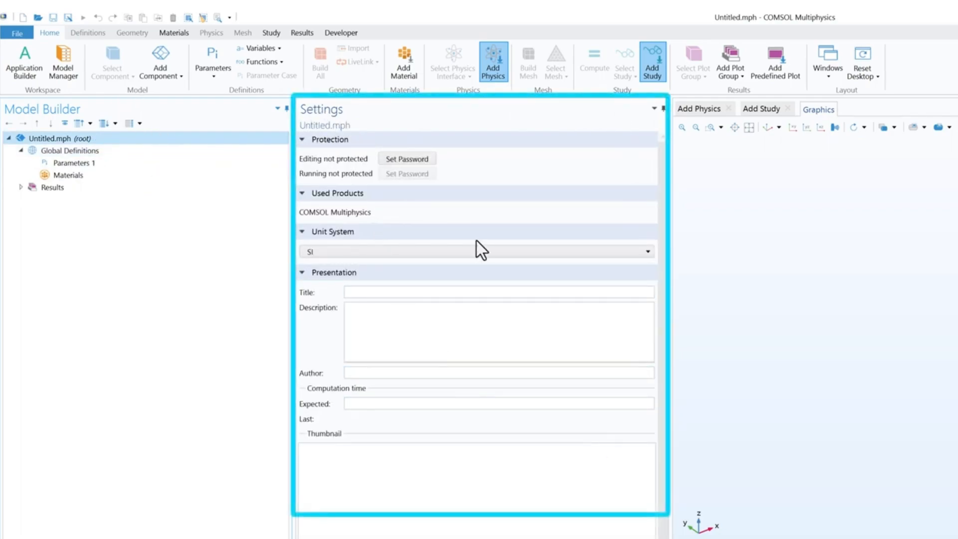
pyautogui.click(78, 152)
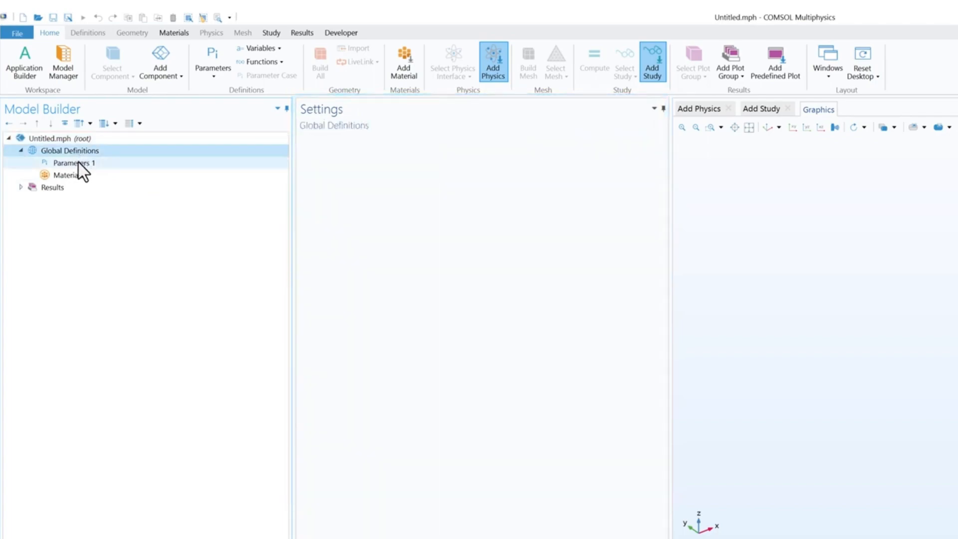
pyautogui.click(78, 163)
pyautogui.click(77, 175)
pyautogui.click(79, 163)
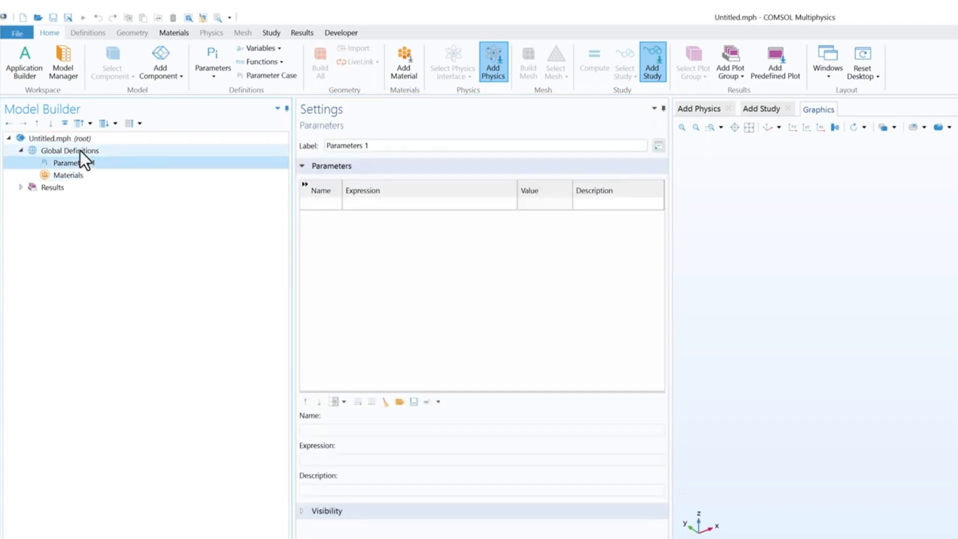
pyautogui.click(79, 149)
pyautogui.click(79, 141)
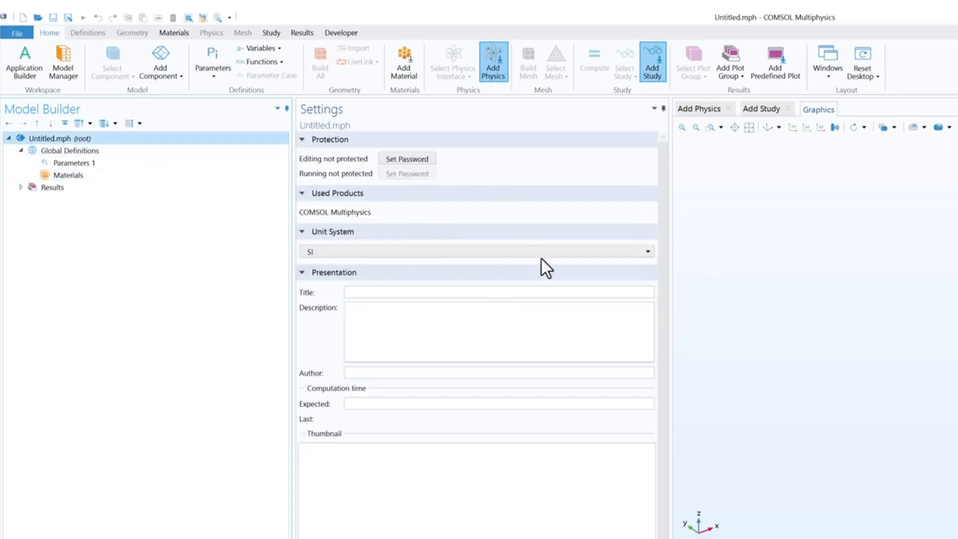
pyautogui.click(601, 292)
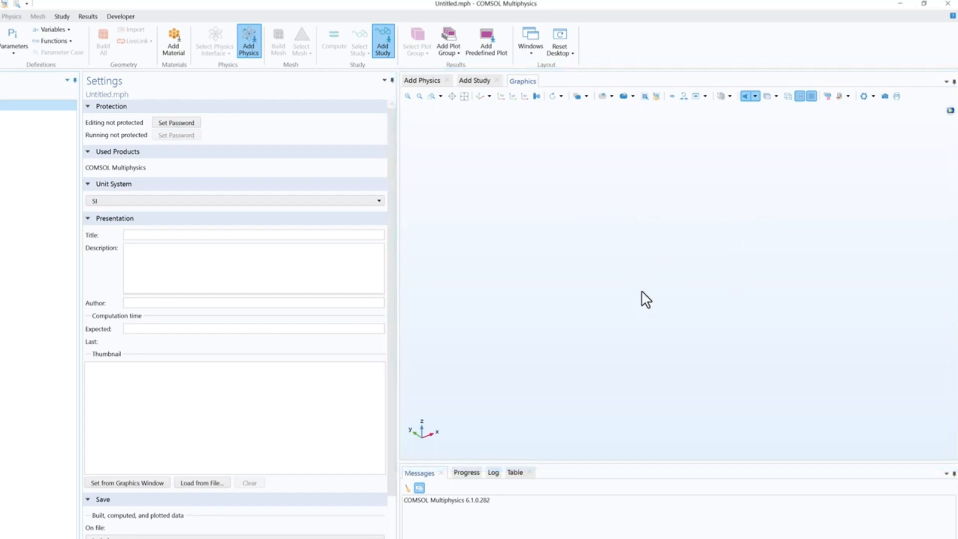
# Step: Review the preset studies, the physics selection and the material commands, clearing the message log along the way
pyautogui.click(476, 81)
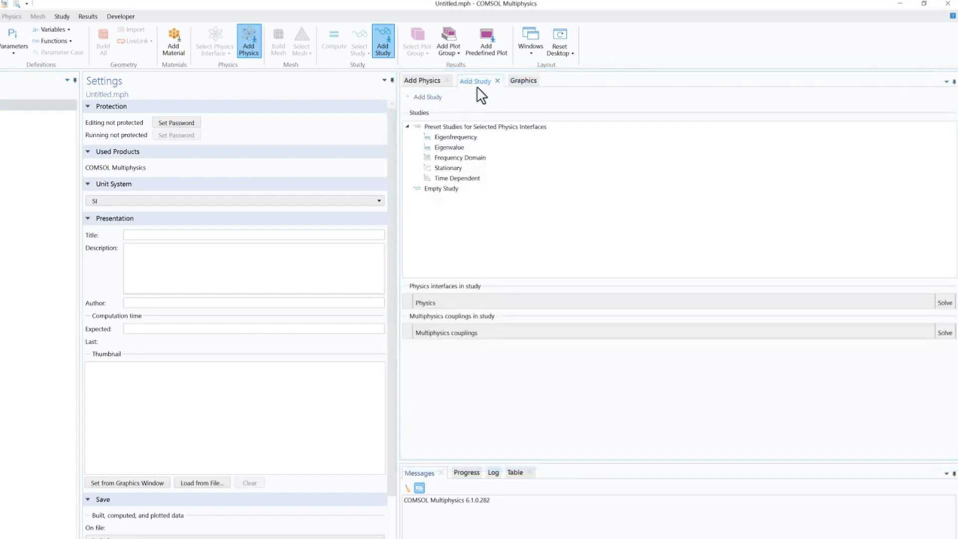
pyautogui.click(421, 80)
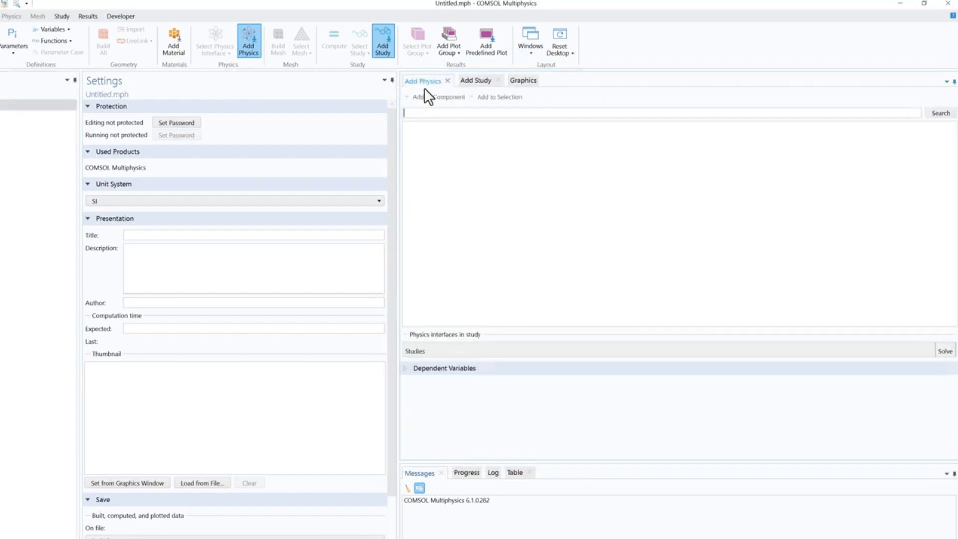
pyautogui.click(476, 81)
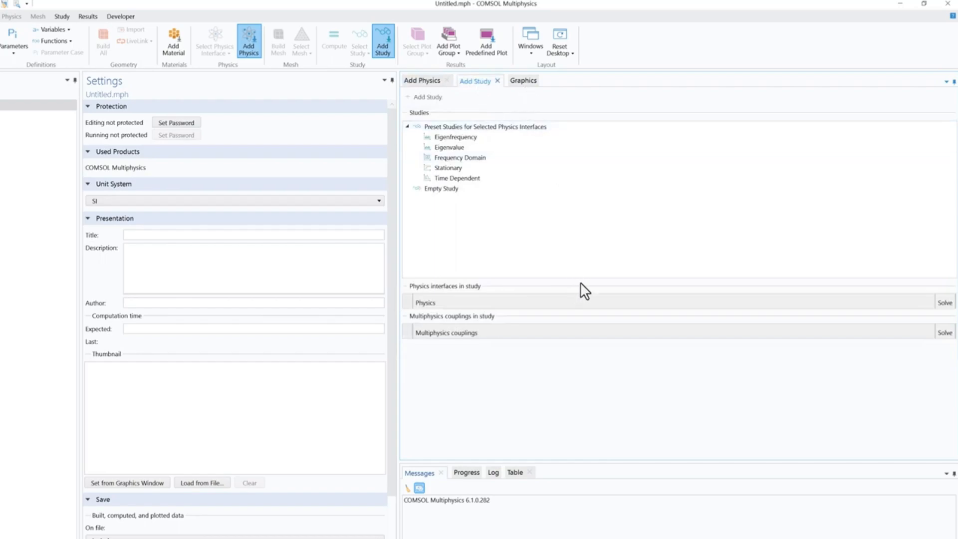
pyautogui.click(408, 489)
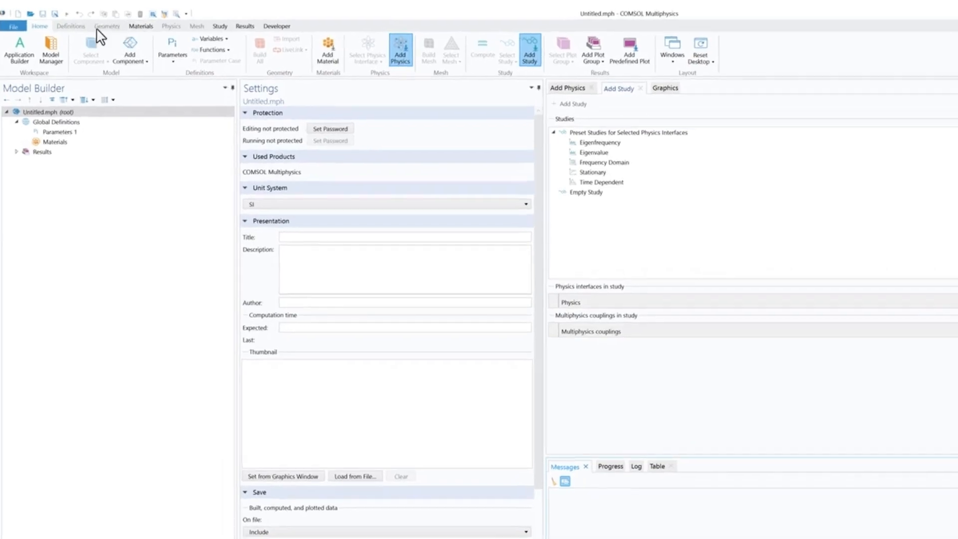
pyautogui.click(163, 29)
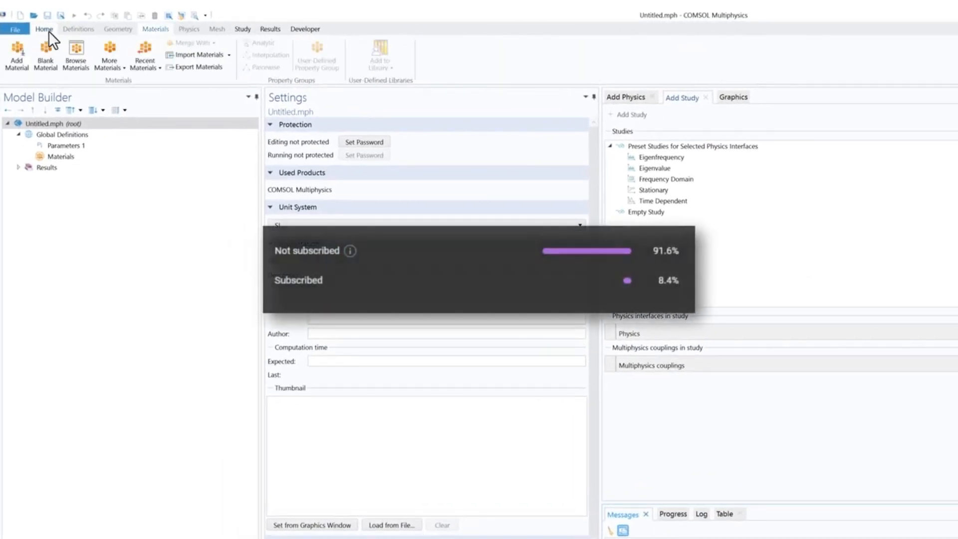
pyautogui.click(46, 30)
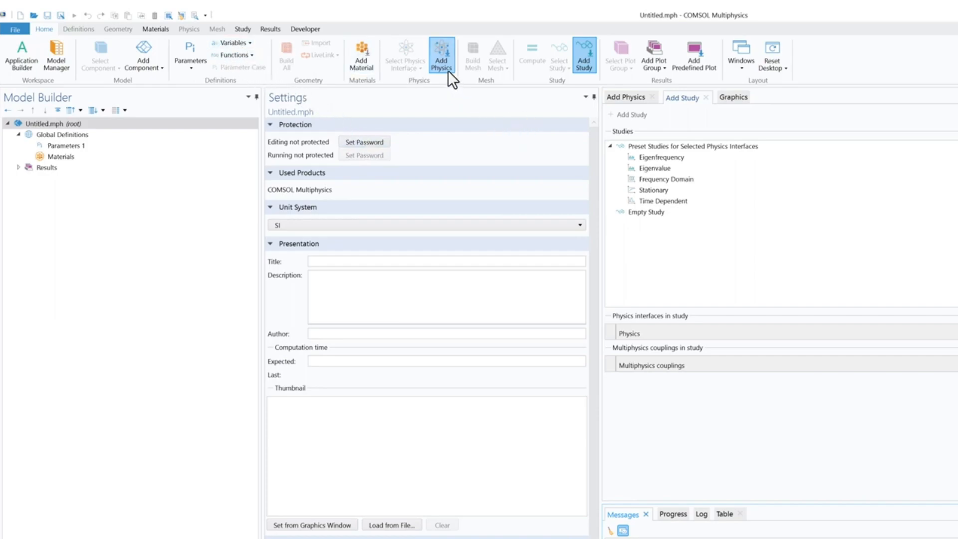
pyautogui.click(627, 97)
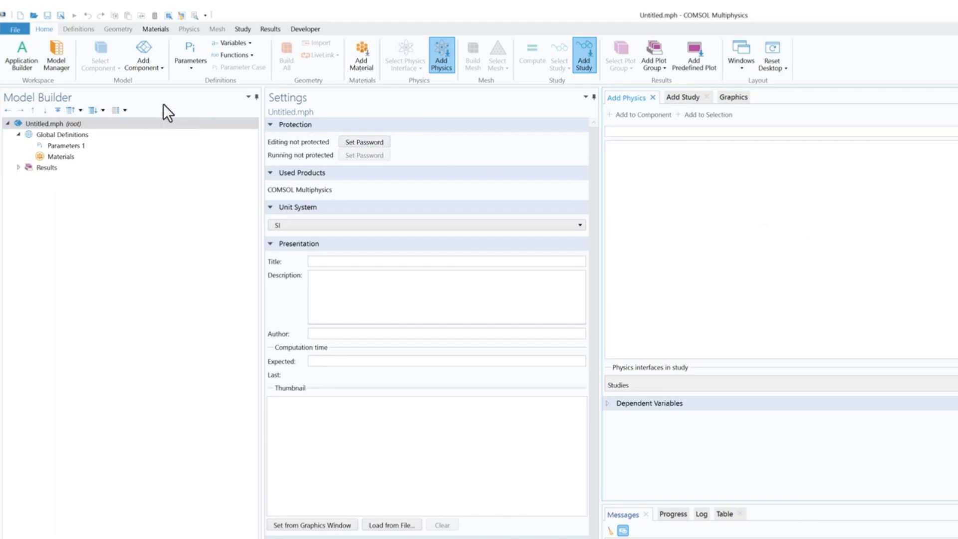
# Step: Add a 3D component to the model root
pyautogui.click(154, 124)
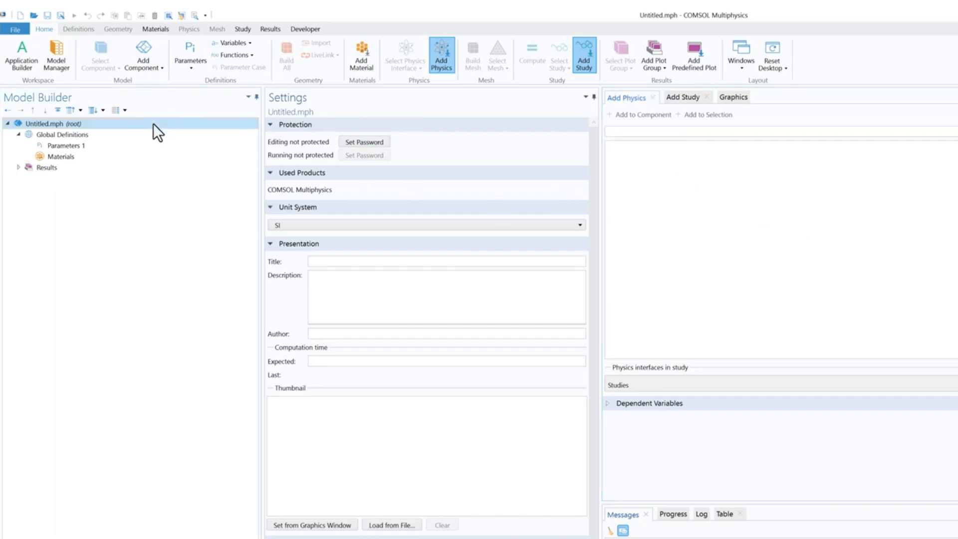
pyautogui.click(161, 68)
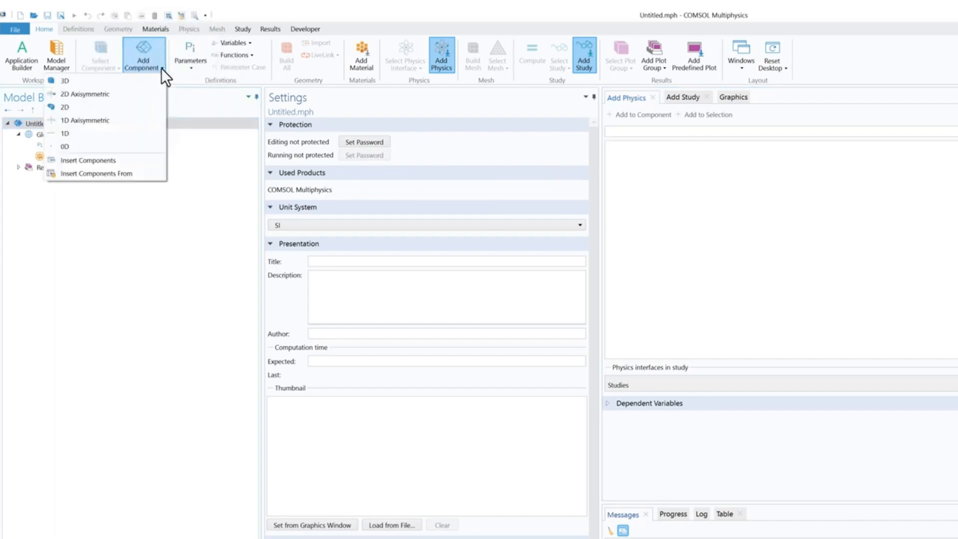
pyautogui.click(73, 83)
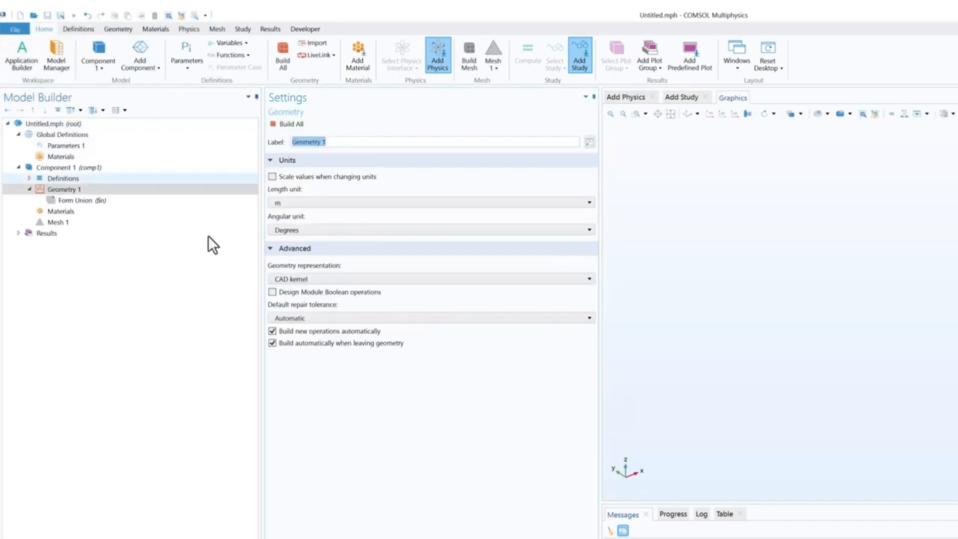
# Step: Add the Magnetomechanics, No Currents multiphysics interface from Structural Mechanics, Electromagnetics-Structure Interaction, to Component 1
pyautogui.click(625, 97)
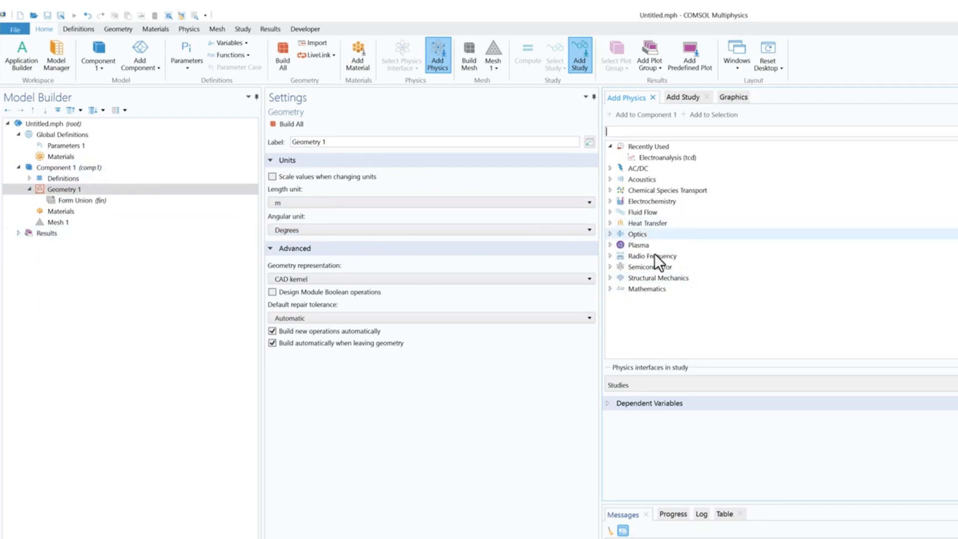
pyautogui.click(610, 278)
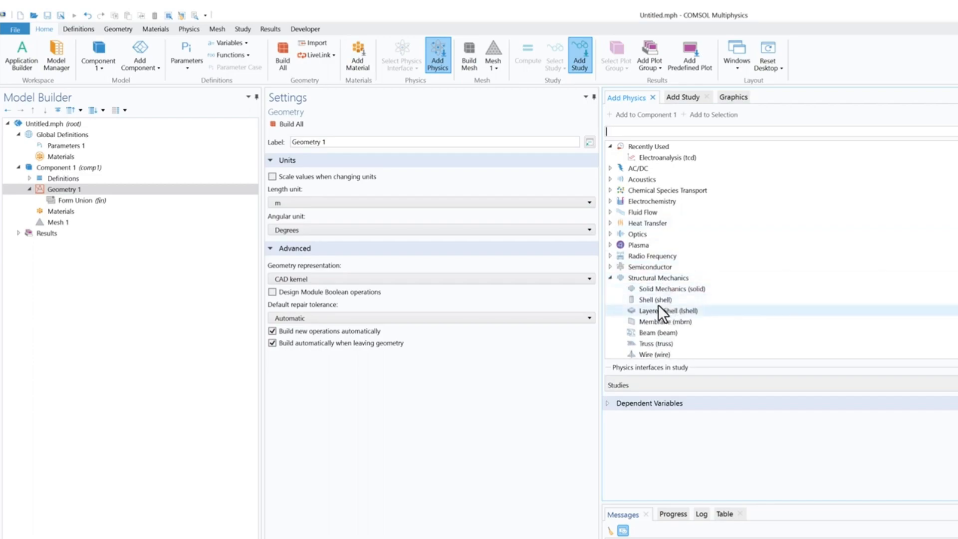
pyautogui.scroll(-4, 655, 297)
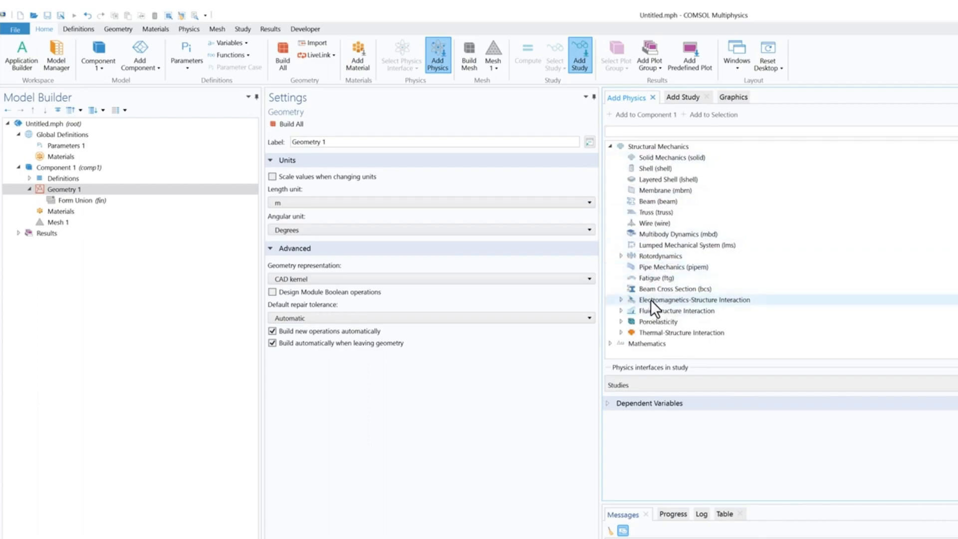
pyautogui.click(622, 300)
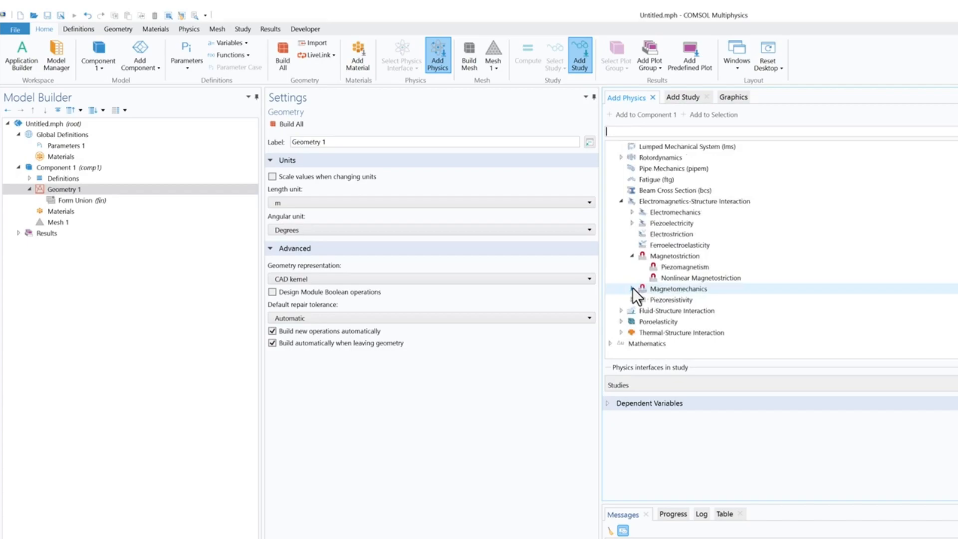
pyautogui.click(633, 288)
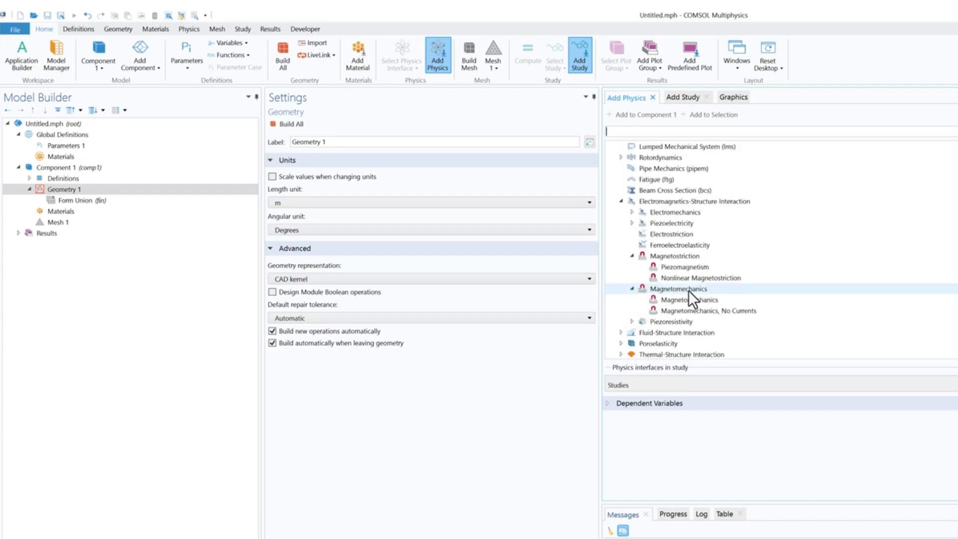
pyautogui.click(697, 310)
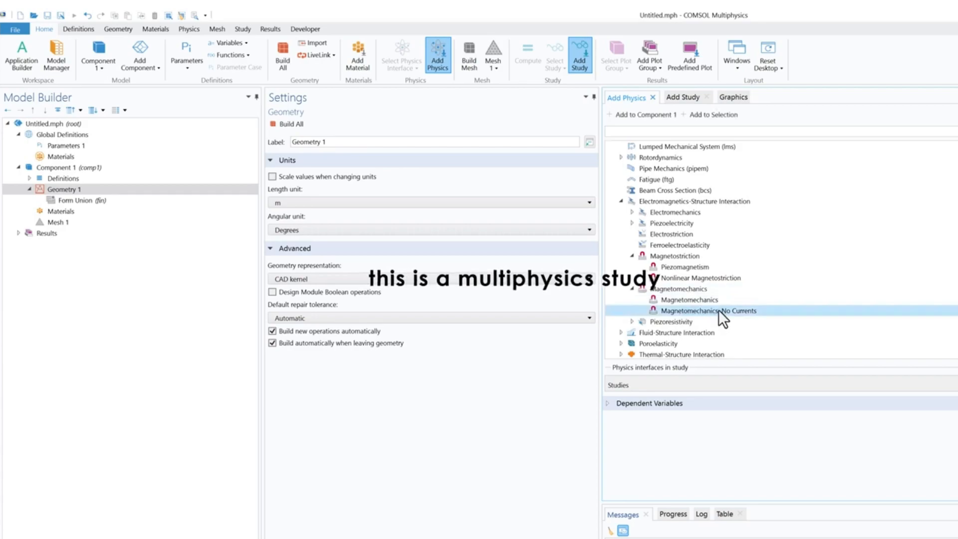
pyautogui.rightClick(710, 311)
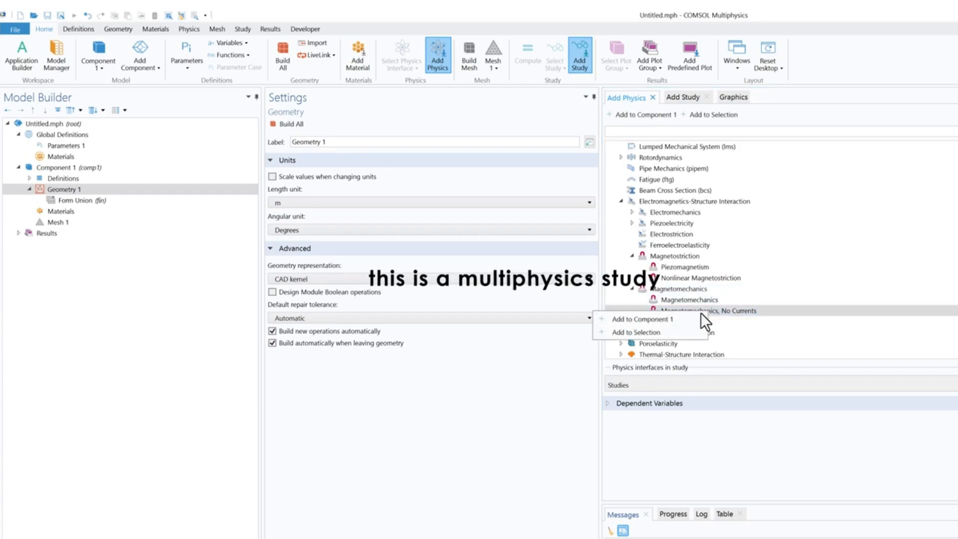
pyautogui.click(666, 317)
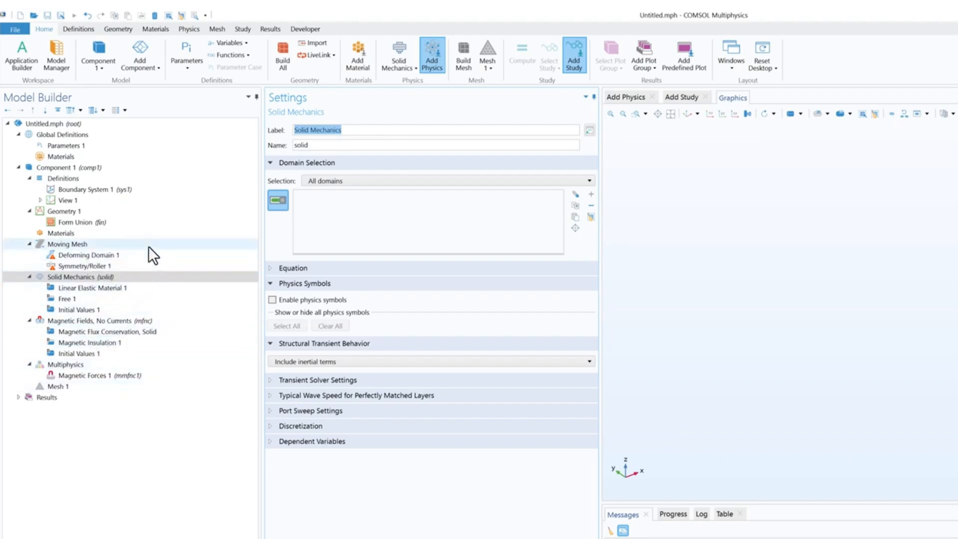
# Step: Add a Stationary study from the general studies to the model
pyautogui.click(682, 97)
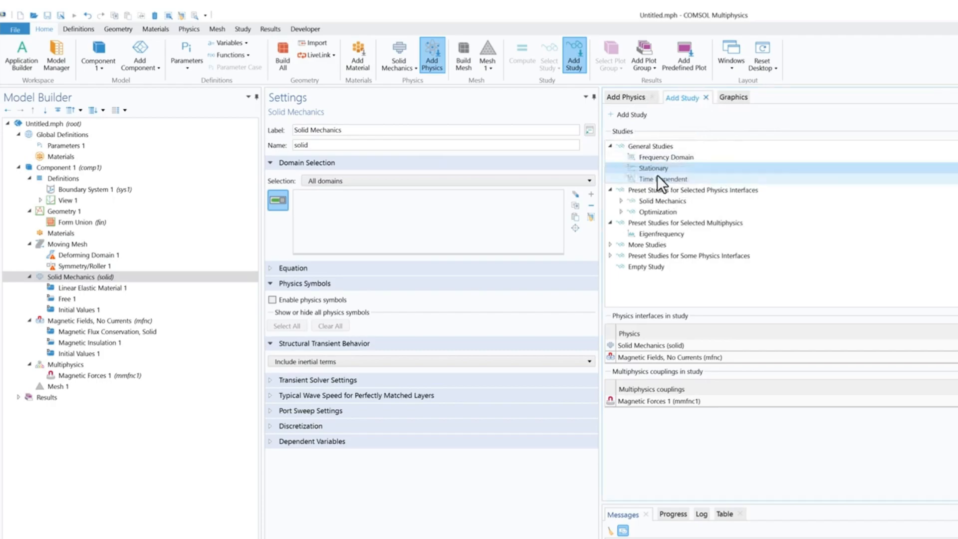
pyautogui.doubleClick(671, 168)
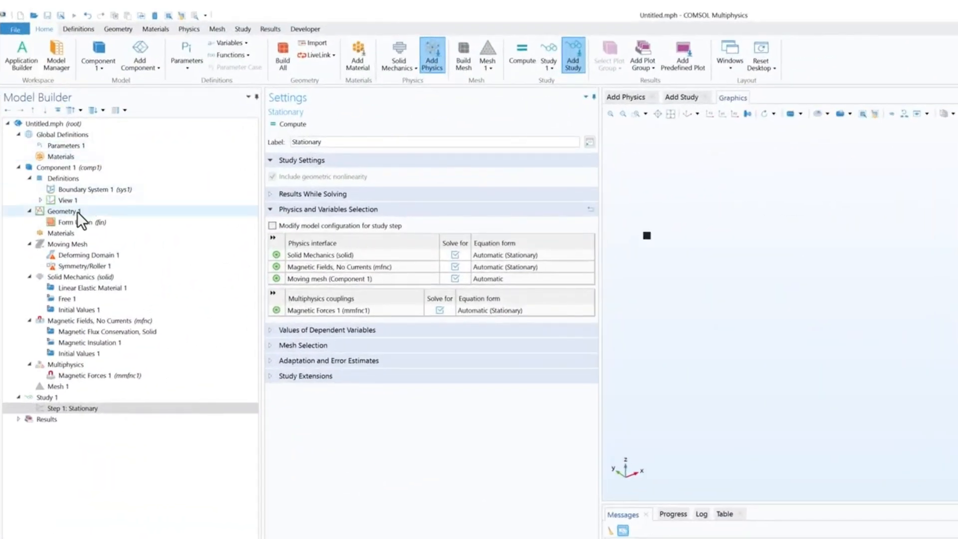
# Step: Add a work plane to Geometry 1 on the zy-plane with an x-coordinate of 0.01 m and build it
pyautogui.click(77, 212)
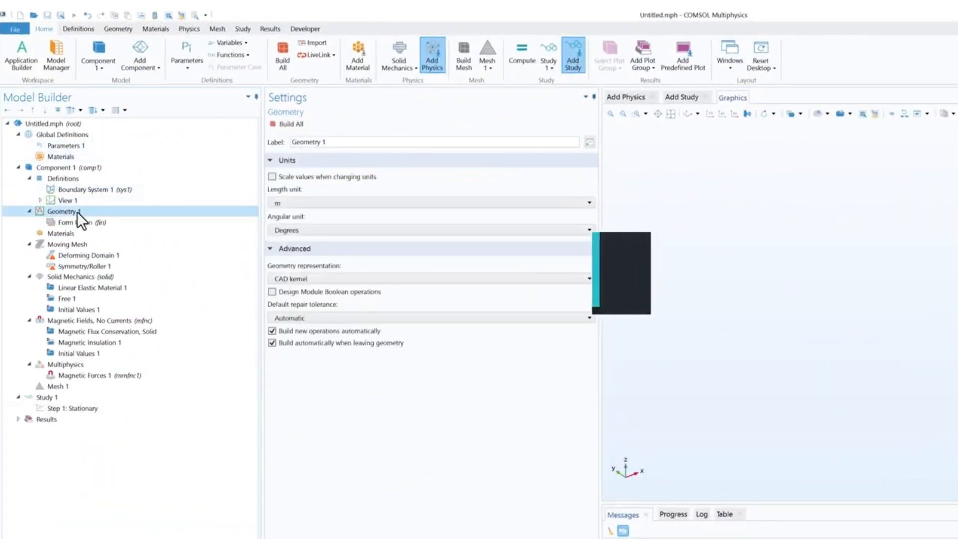
pyautogui.click(119, 30)
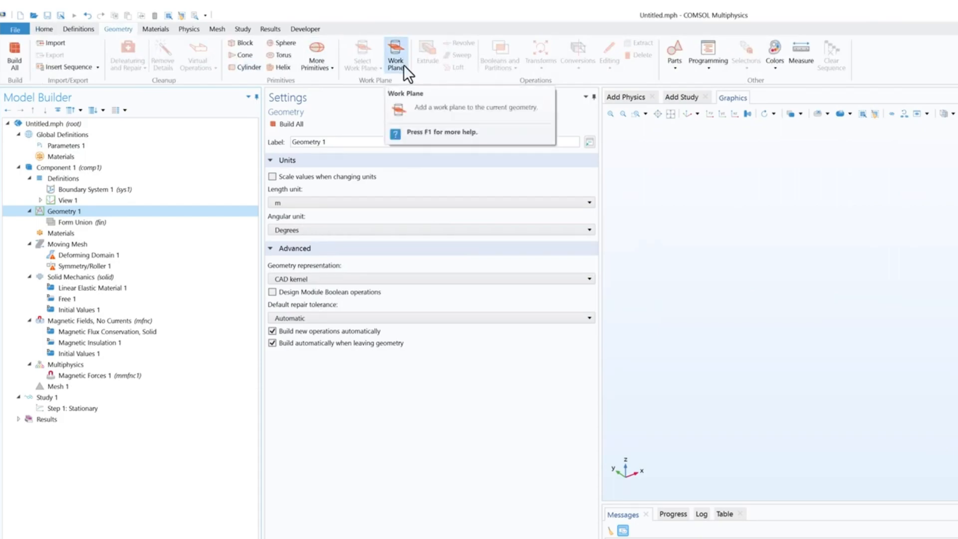
pyautogui.click(396, 55)
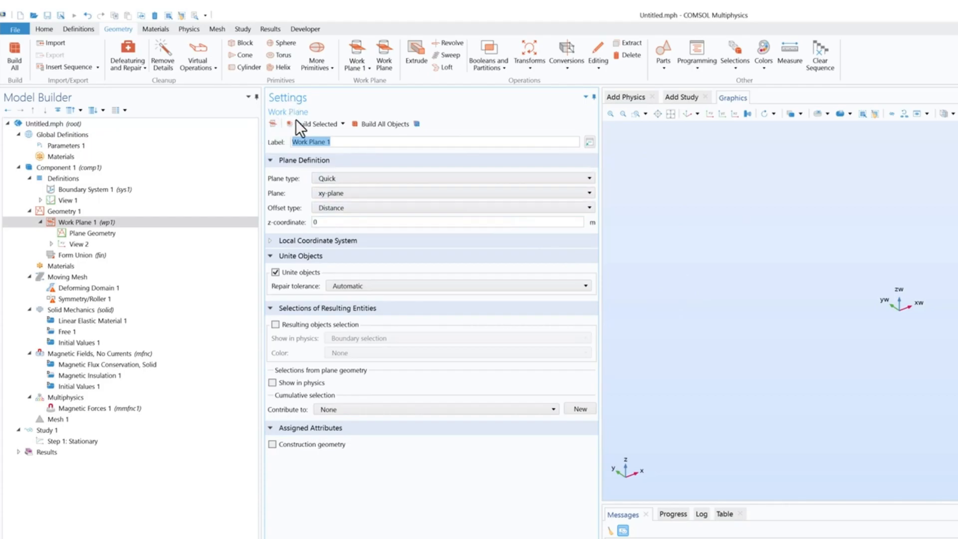
pyautogui.click(330, 192)
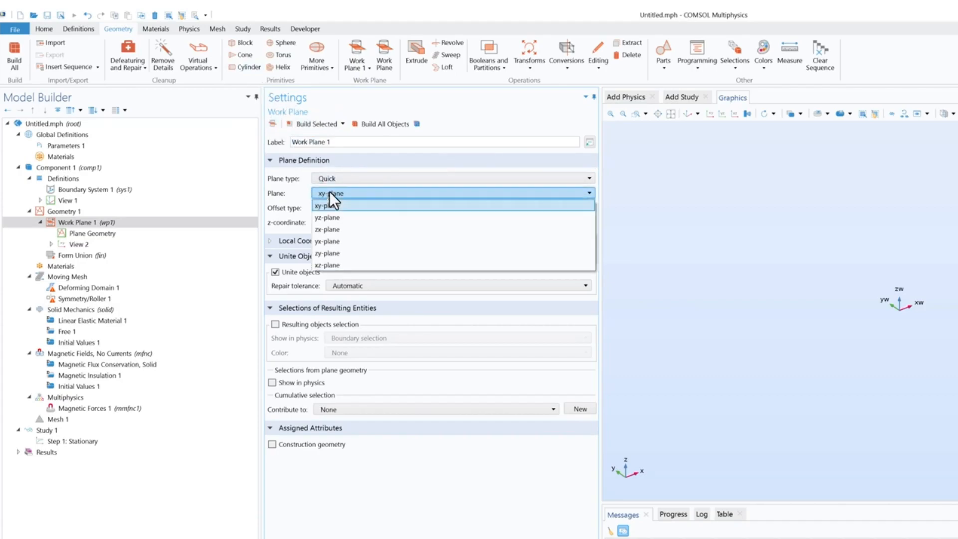
pyautogui.click(337, 253)
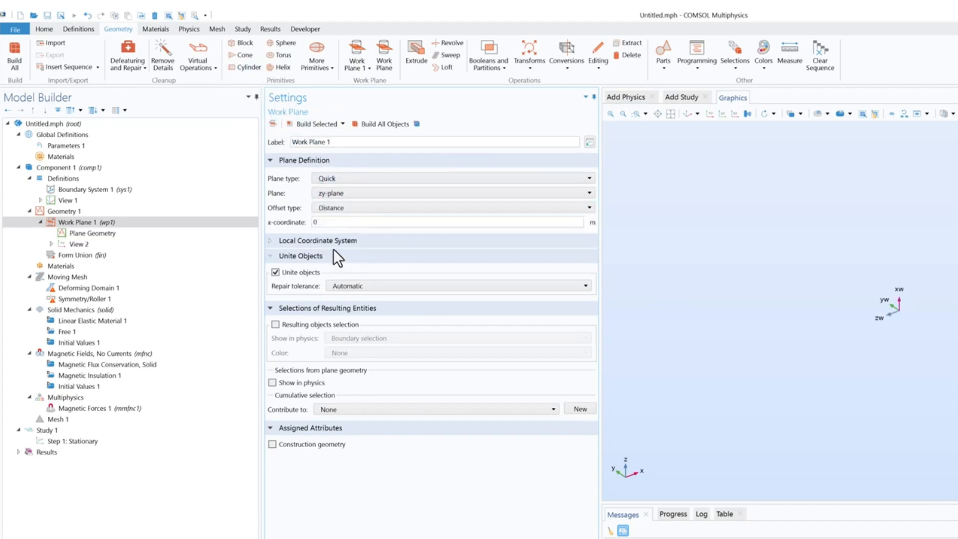
pyautogui.doubleClick(316, 222)
pyautogui.write('0.01')
pyautogui.click(336, 126)
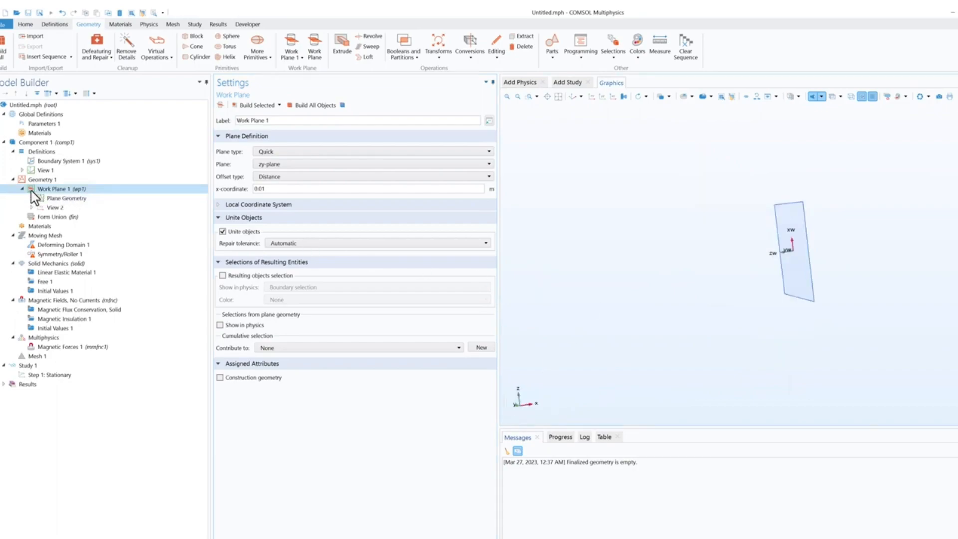
# Step: Add a solid circle to Work Plane 1's plane geometry with radius 0.04 m and sector angle 90 degrees, and build it
pyautogui.click(22, 189)
pyautogui.click(22, 189)
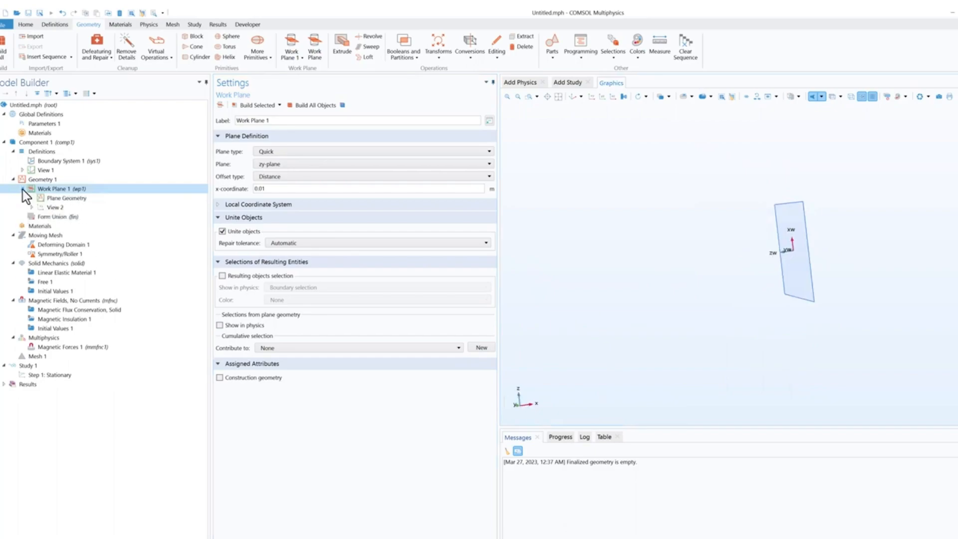
pyautogui.click(67, 199)
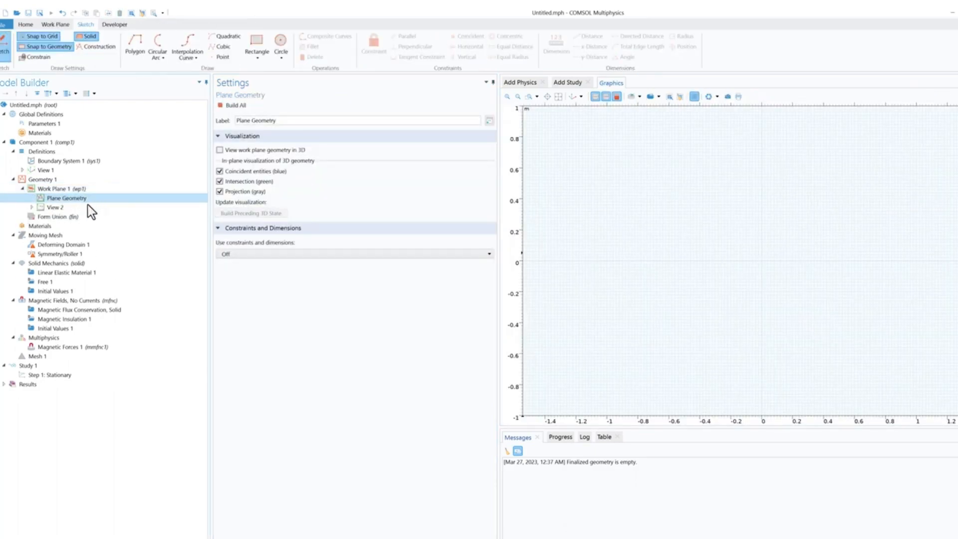
pyautogui.click(70, 189)
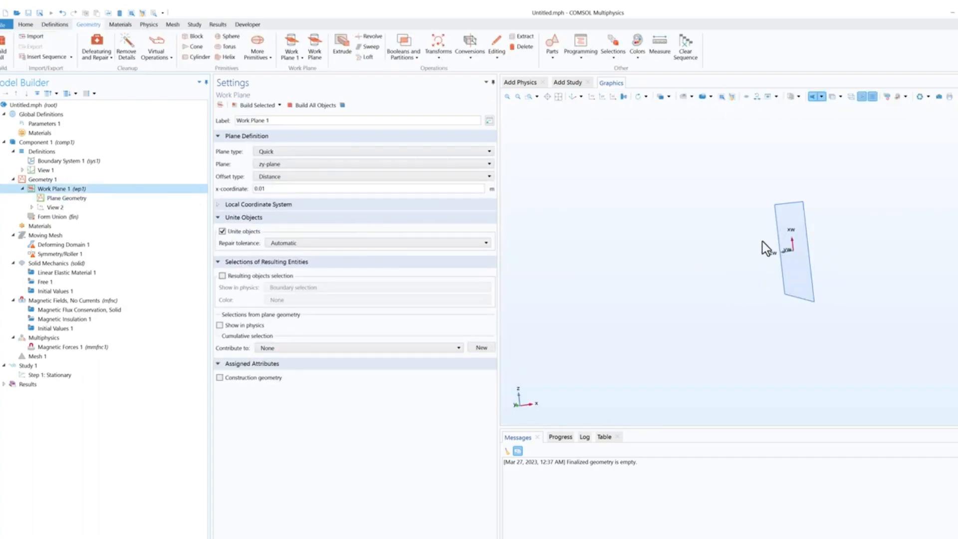
pyautogui.click(94, 200)
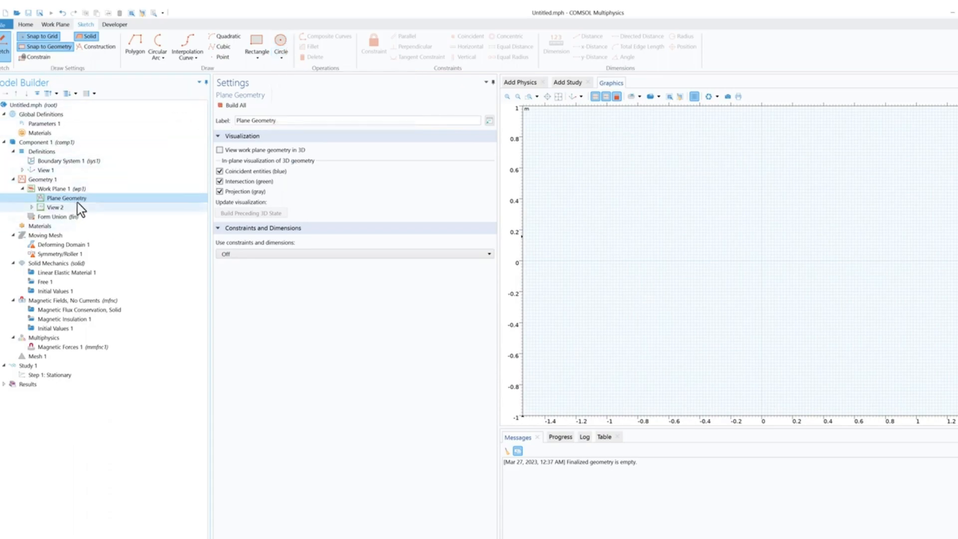
pyautogui.click(55, 25)
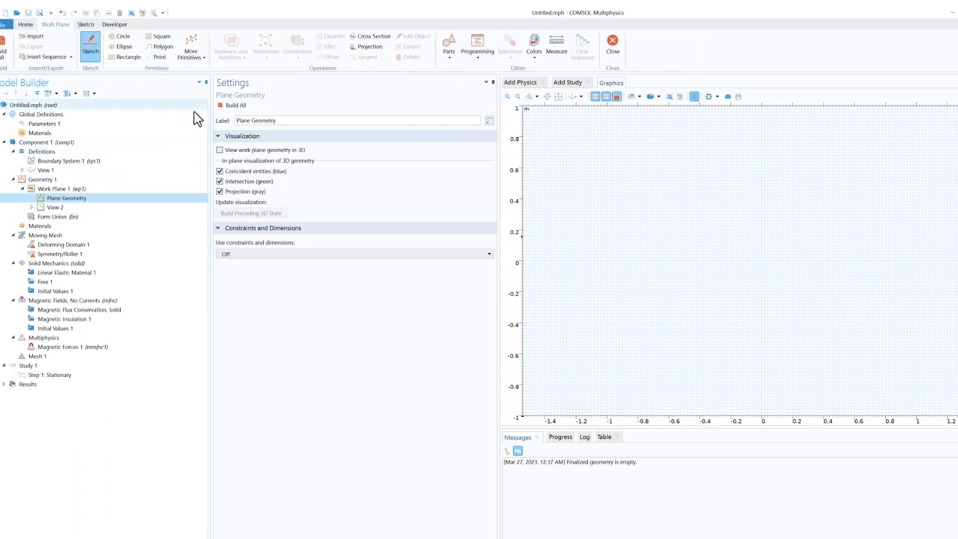
pyautogui.click(124, 38)
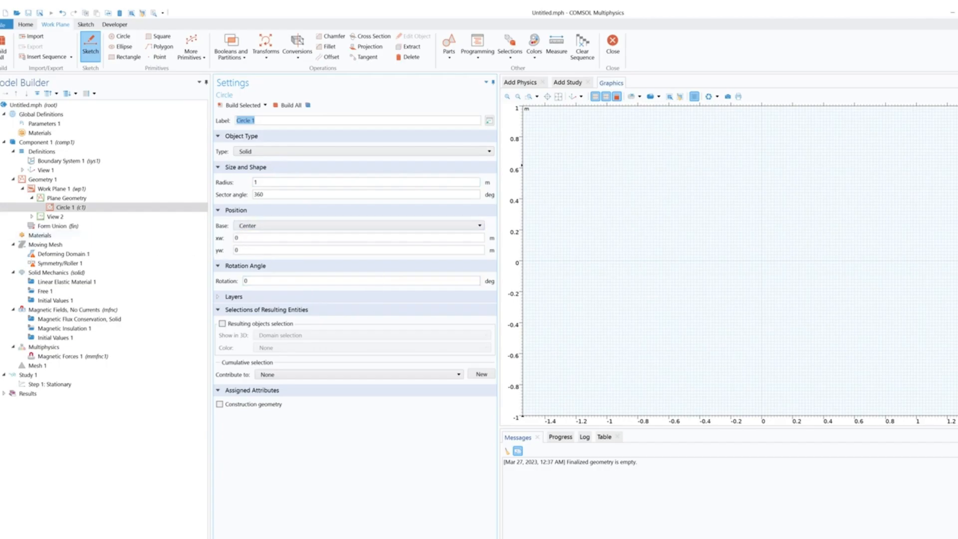
pyautogui.click(260, 182)
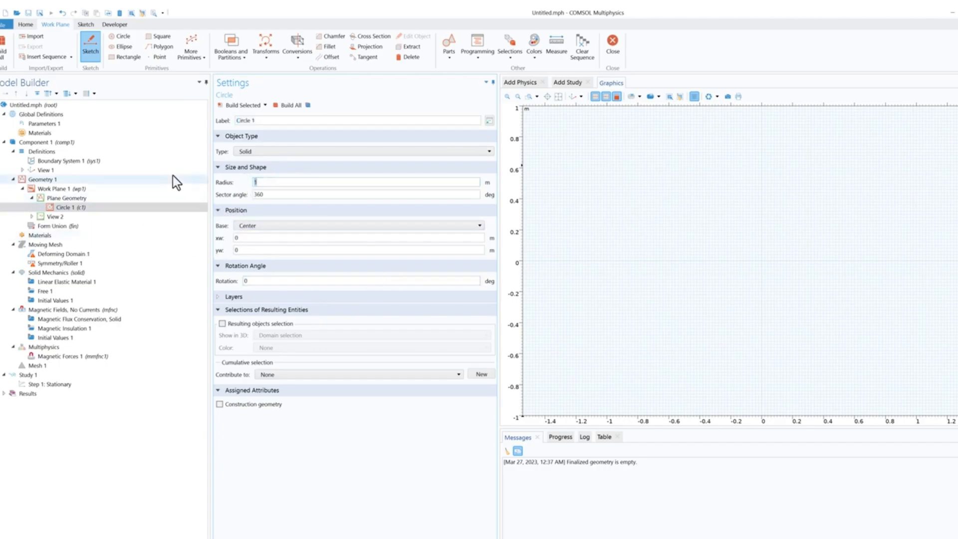
pyautogui.write('0.04')
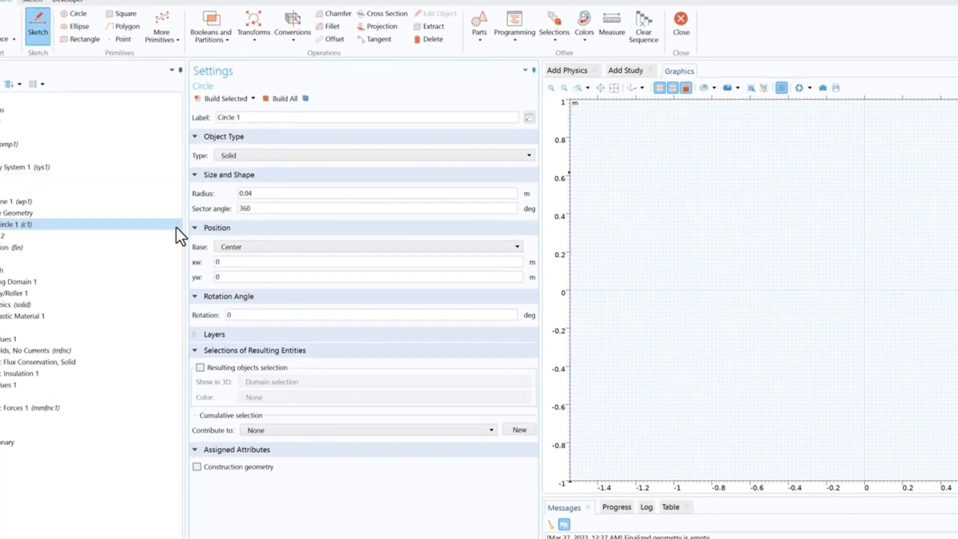
pyautogui.click(257, 209)
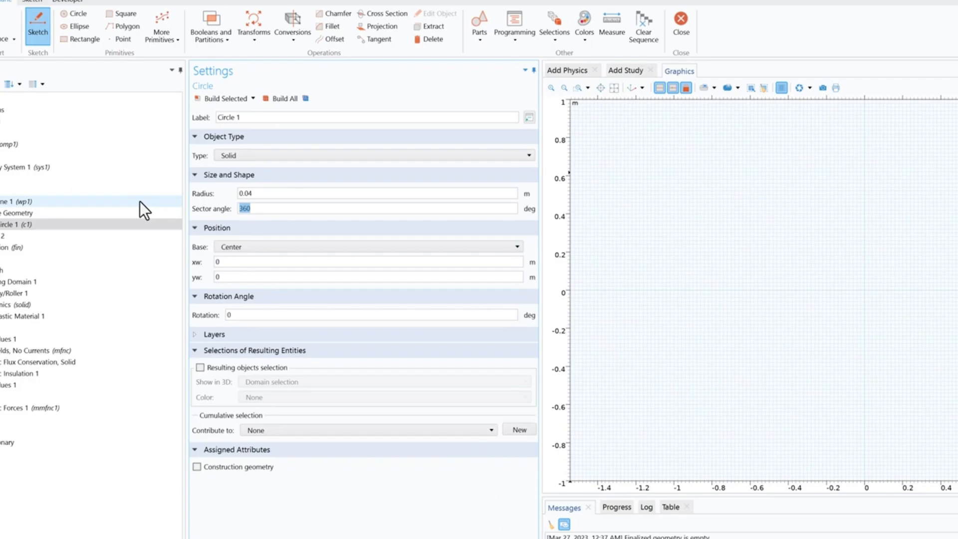
pyautogui.write('90')
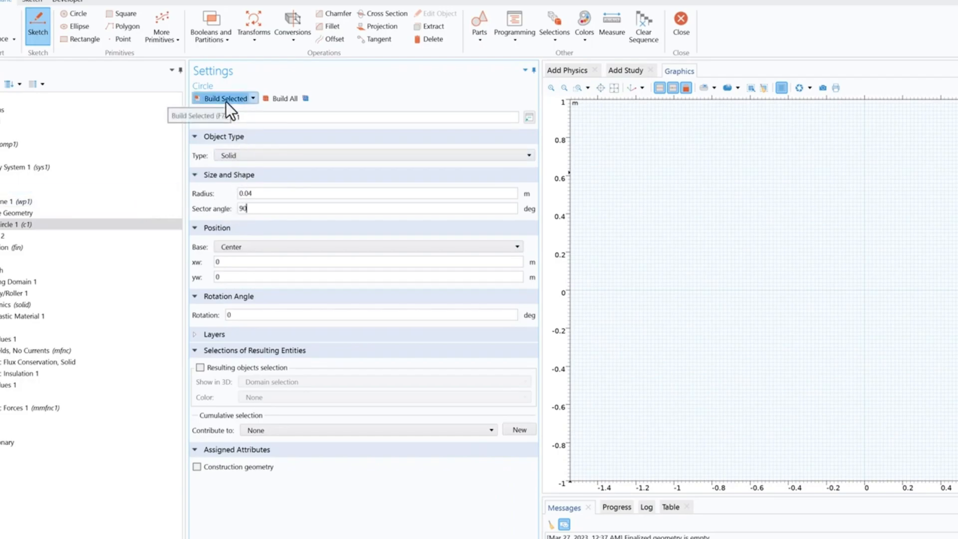
pyautogui.click(241, 99)
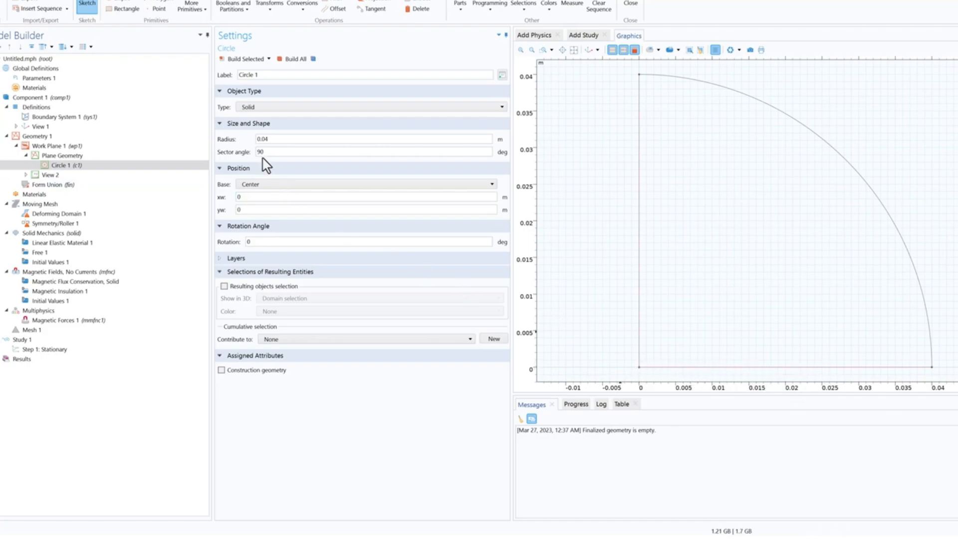
# Step: Move the quarter circle's center to xw = 0.06 m and rebuild it
pyautogui.click(252, 199)
pyautogui.write('.06')
pyautogui.click(246, 60)
pyautogui.scroll(-5, 743, 222)
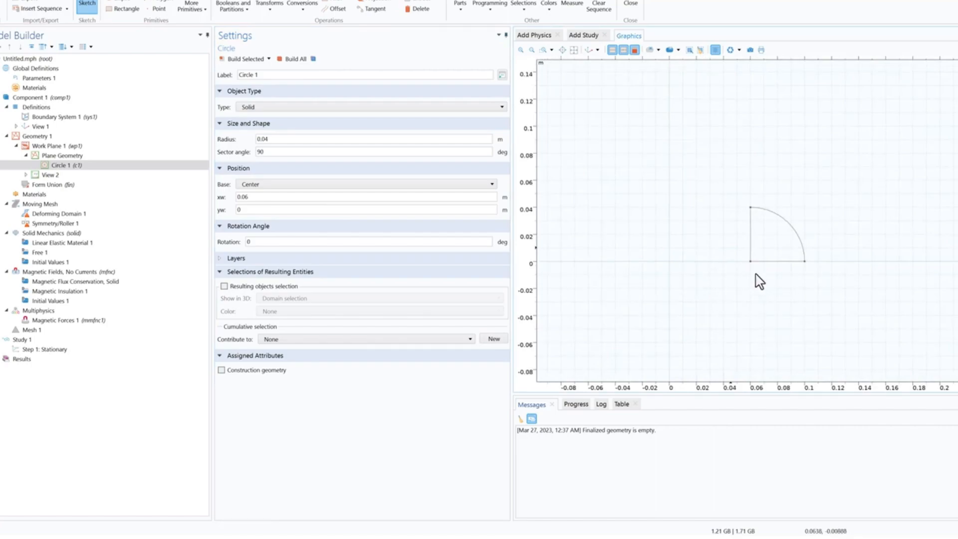
pyautogui.scroll(-1, 749, 282)
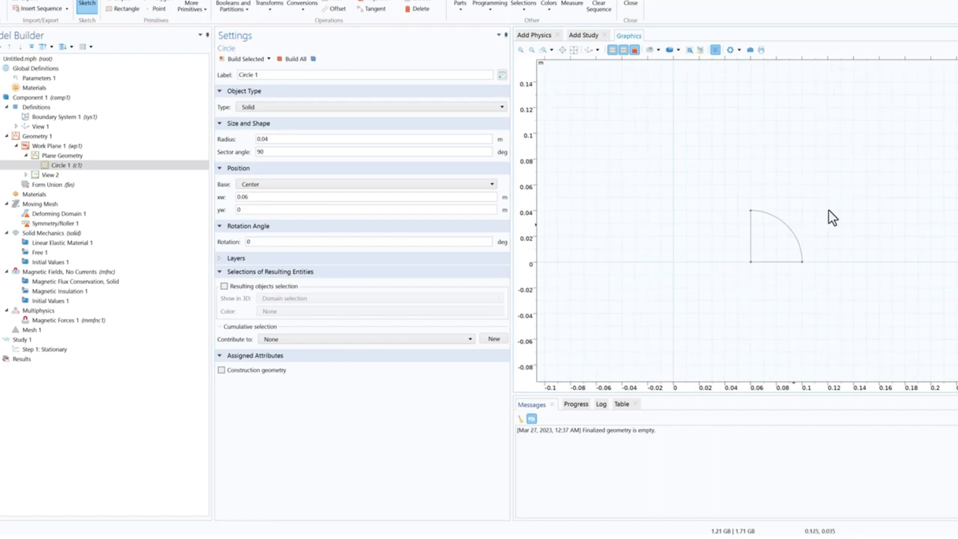
# Step: Build all objects from Work Plane 1 and inspect the quarter circle on the plane in 3D
pyautogui.click(114, 156)
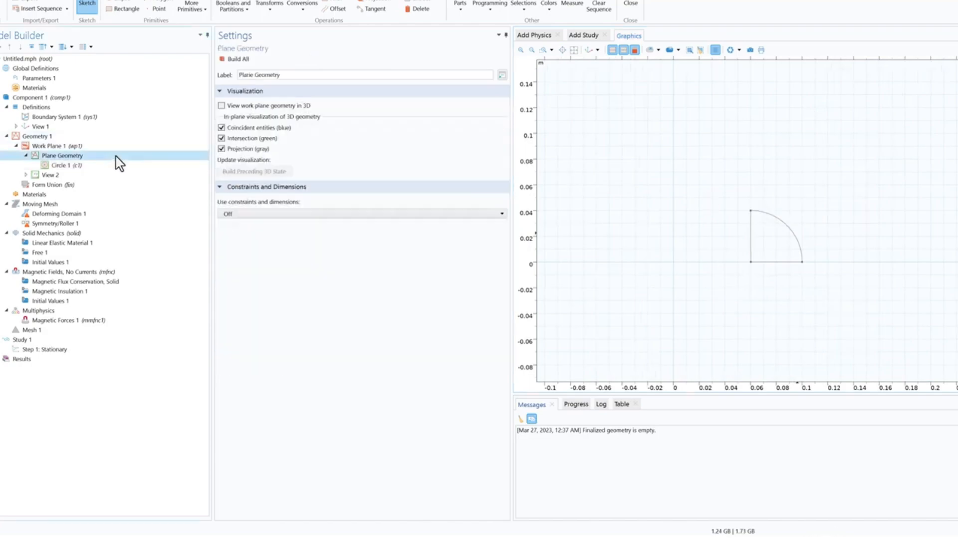
pyautogui.click(126, 146)
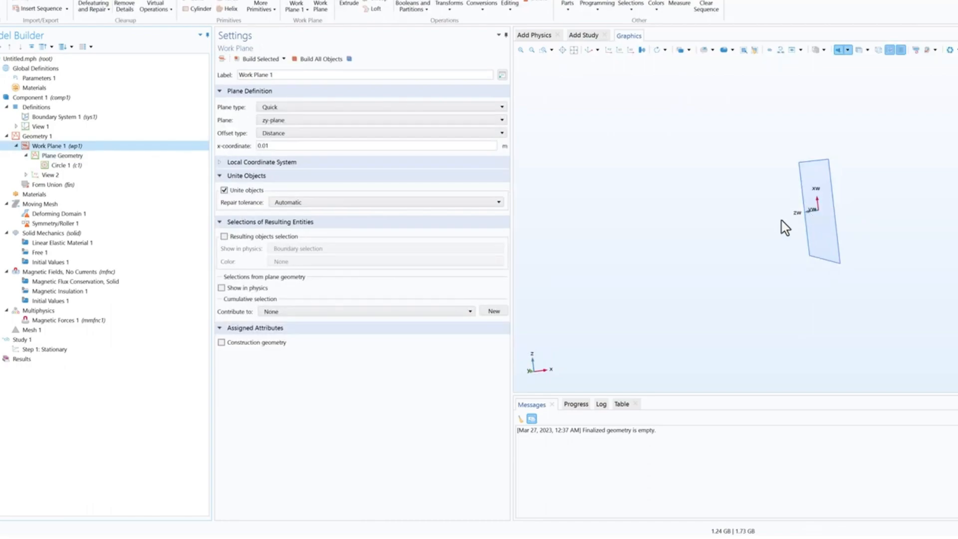
pyautogui.click(321, 60)
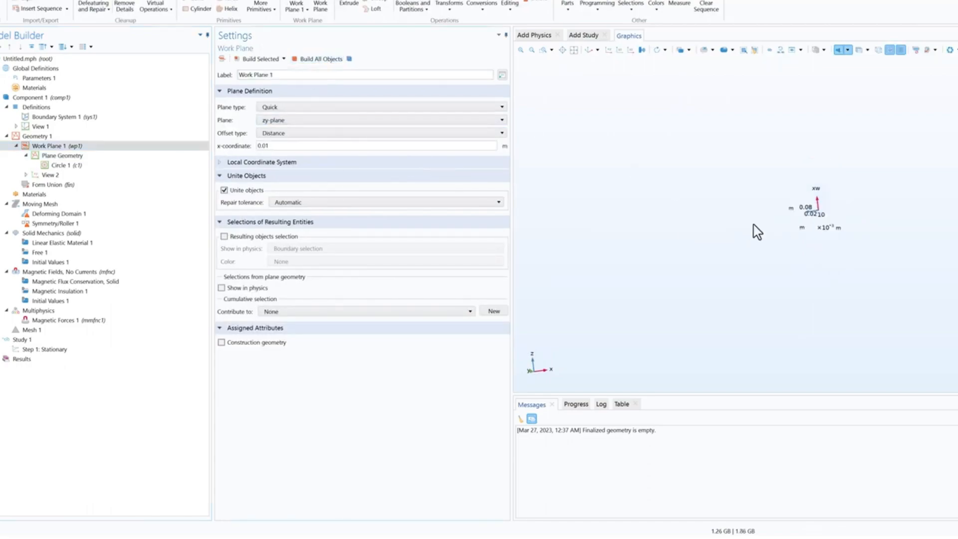
pyautogui.click(574, 50)
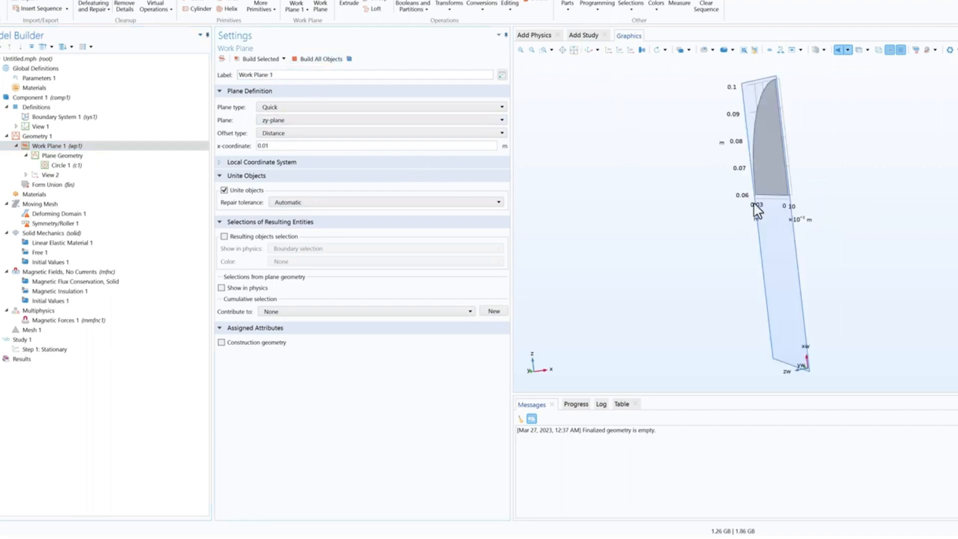
pyautogui.scroll(-1, 774, 210)
pyautogui.moveTo(795, 221); pyautogui.dragTo(818, 216)
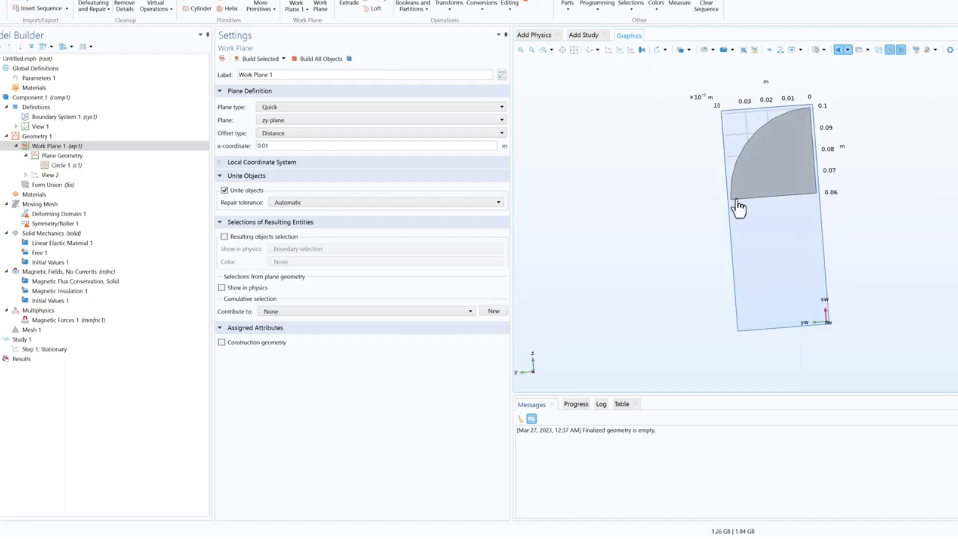
# Step: Duplicate Circle 1 in the plane geometry, set the copy's radius to 0.02 m, and build it
pyautogui.click(64, 157)
pyautogui.click(66, 165)
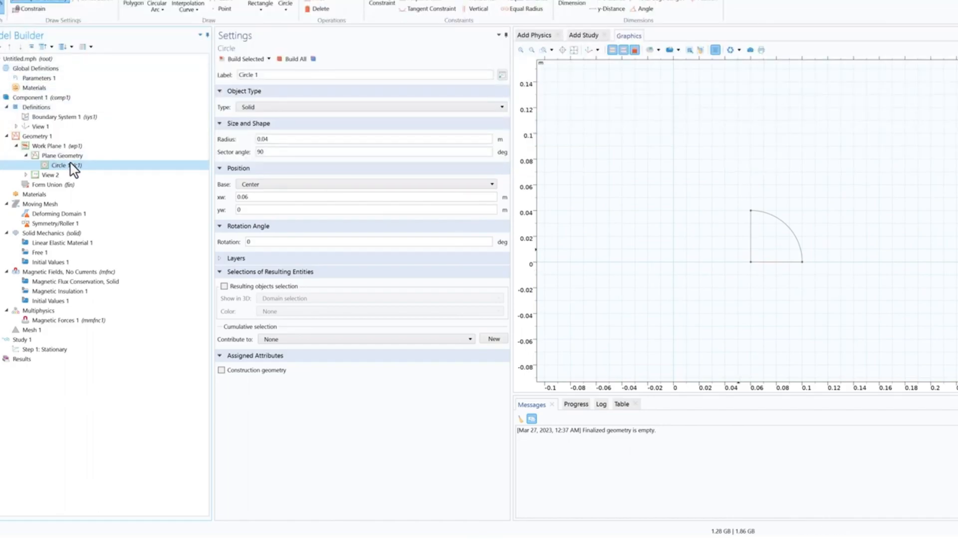
pyautogui.rightClick(73, 169)
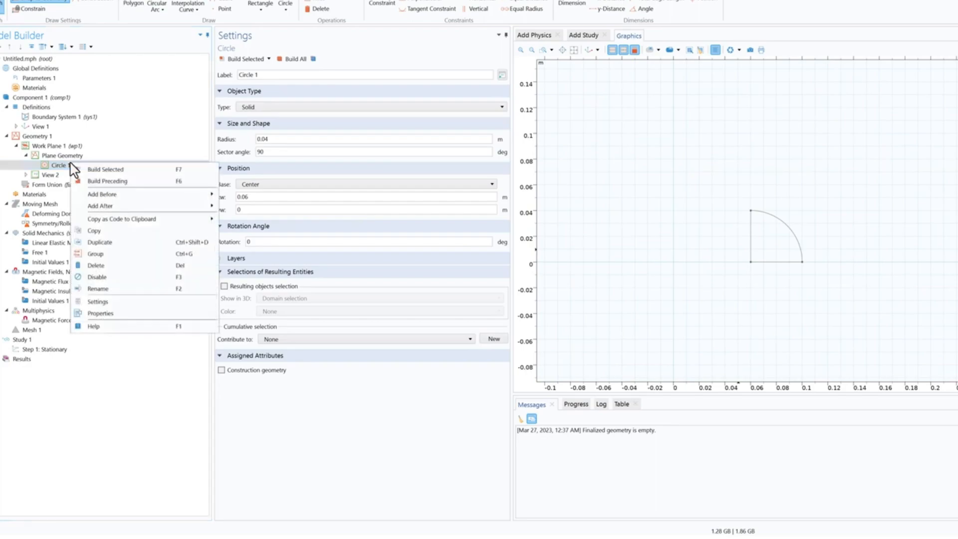
pyautogui.click(102, 245)
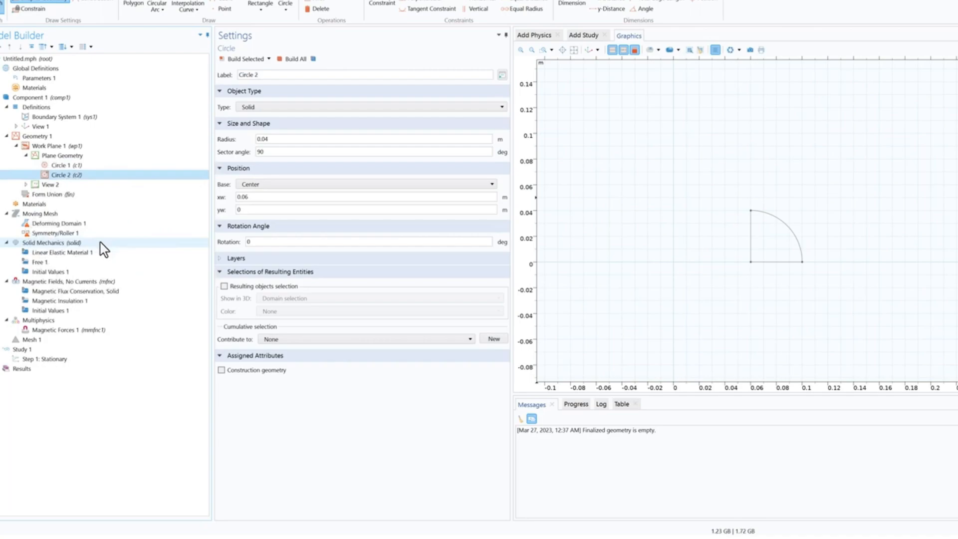
pyautogui.click(265, 139)
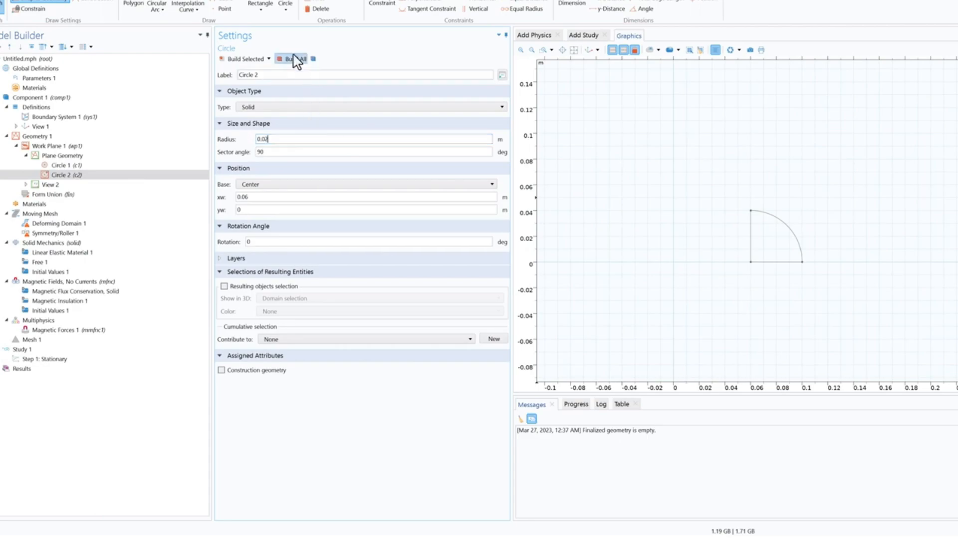
pyautogui.click(246, 59)
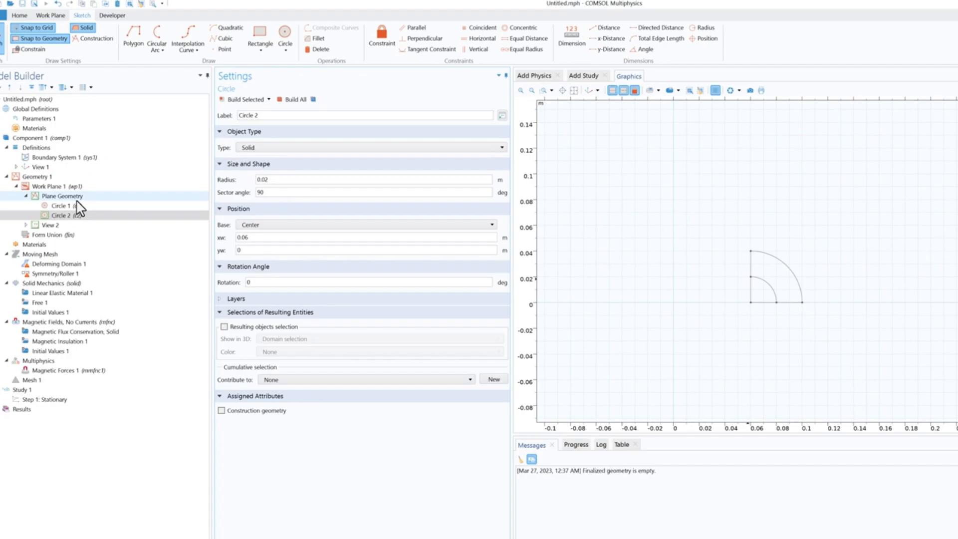
# Step: Subtract the 0.02 m quarter circle from the 0.04 m one with a Difference operation in the plane geometry and build all
pyautogui.click(158, 186)
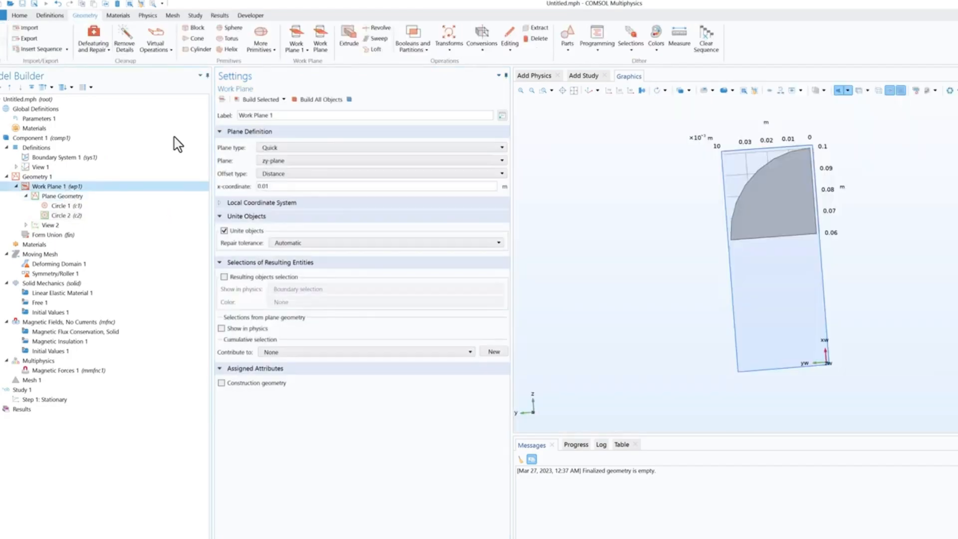
pyautogui.click(222, 100)
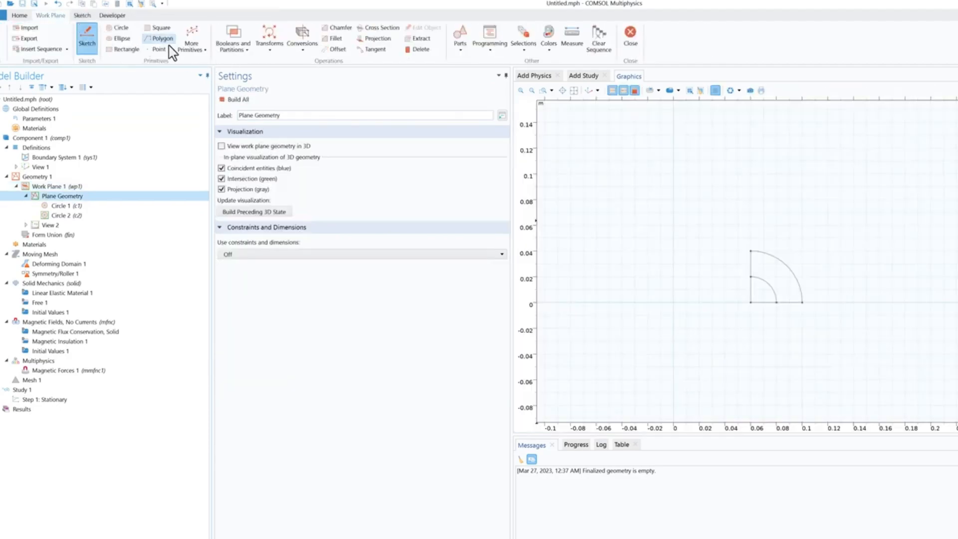
pyautogui.click(246, 49)
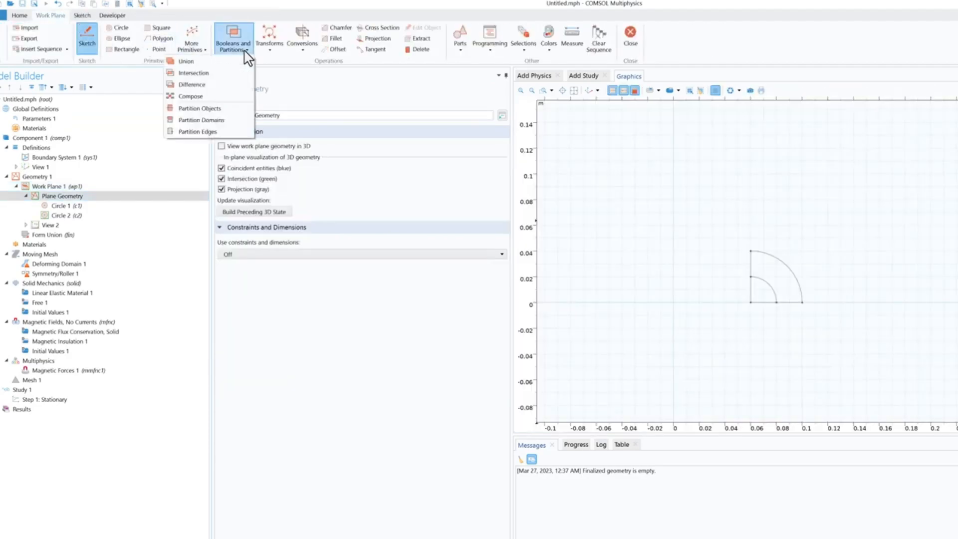
pyautogui.click(209, 87)
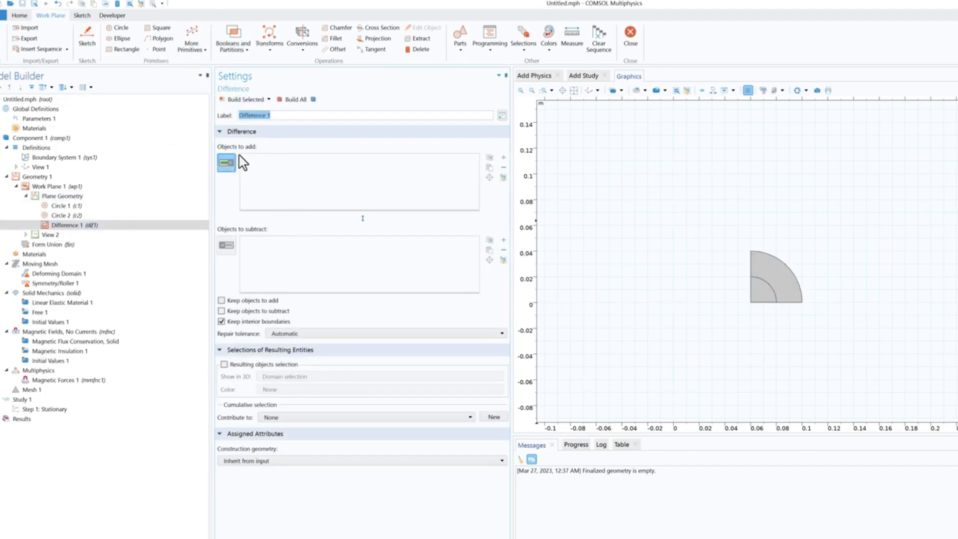
pyautogui.click(775, 280)
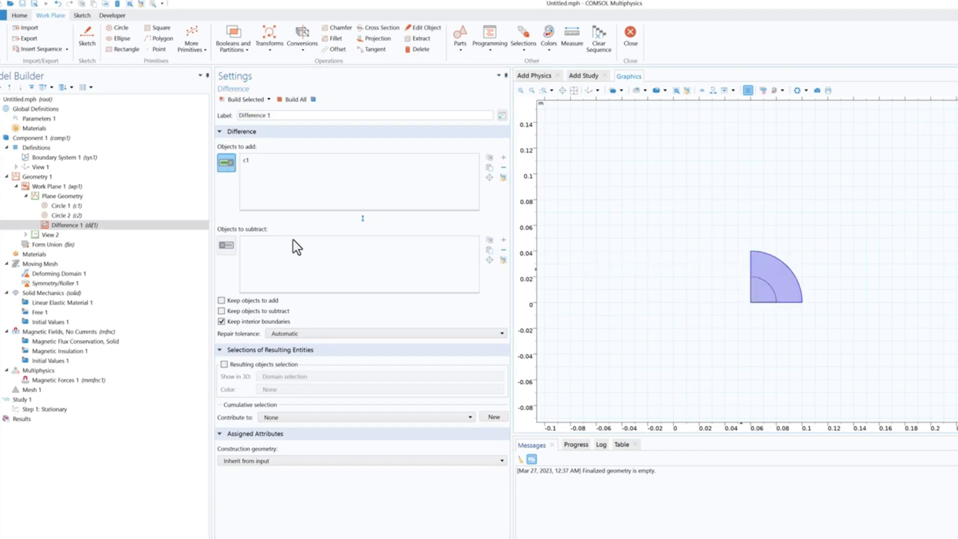
pyautogui.click(227, 246)
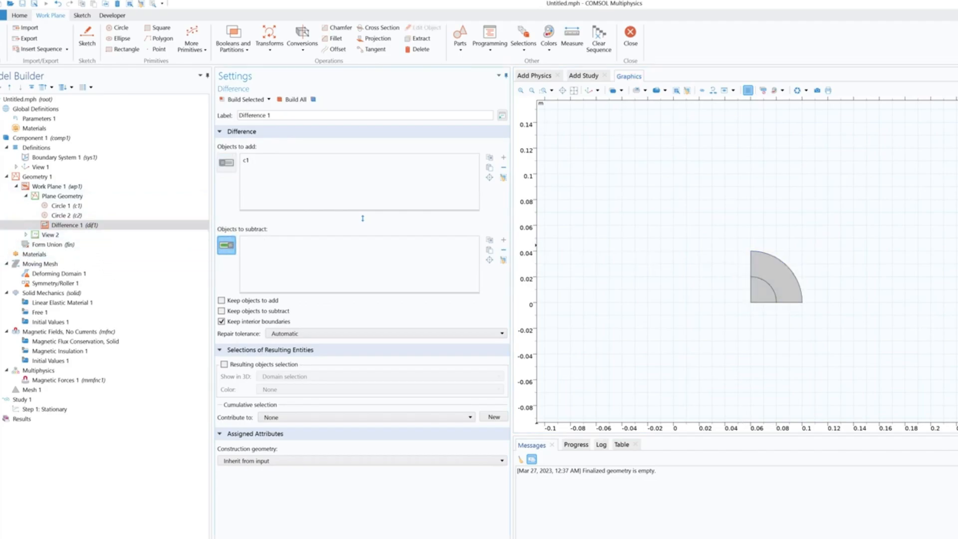
pyautogui.click(770, 303)
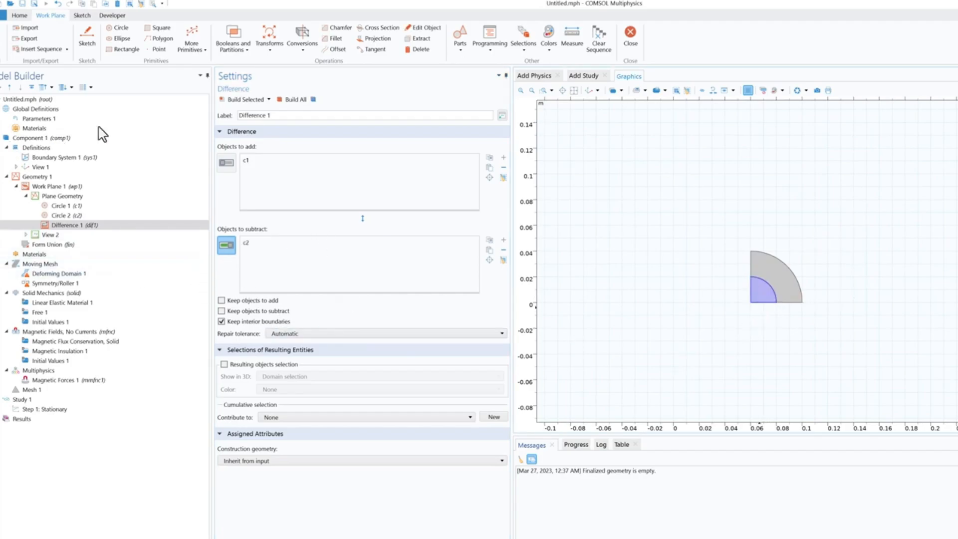
pyautogui.click(295, 100)
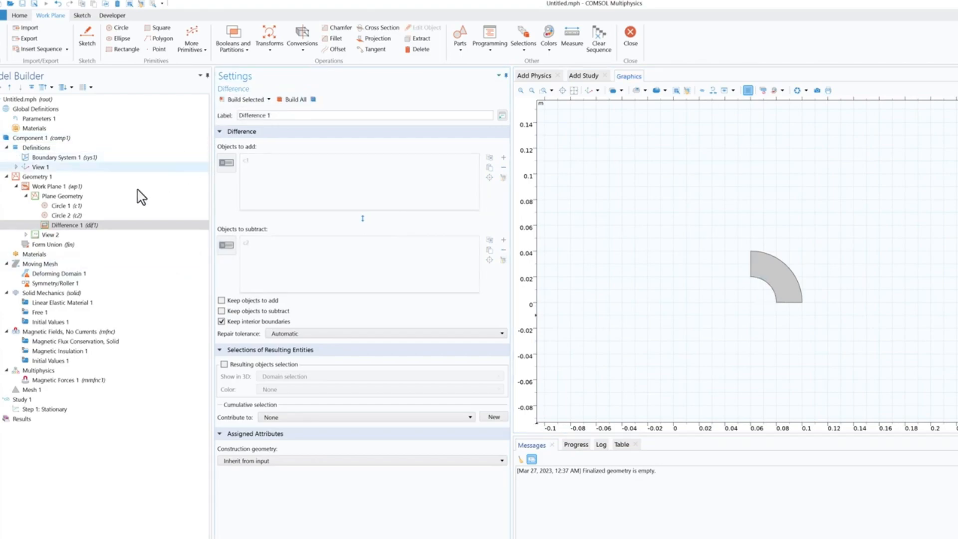
# Step: Add a rectangle 0.05 m wide and 0.02 m high to the plane geometry, with its corner at yw = 0.02 m, and build all
pyautogui.click(126, 50)
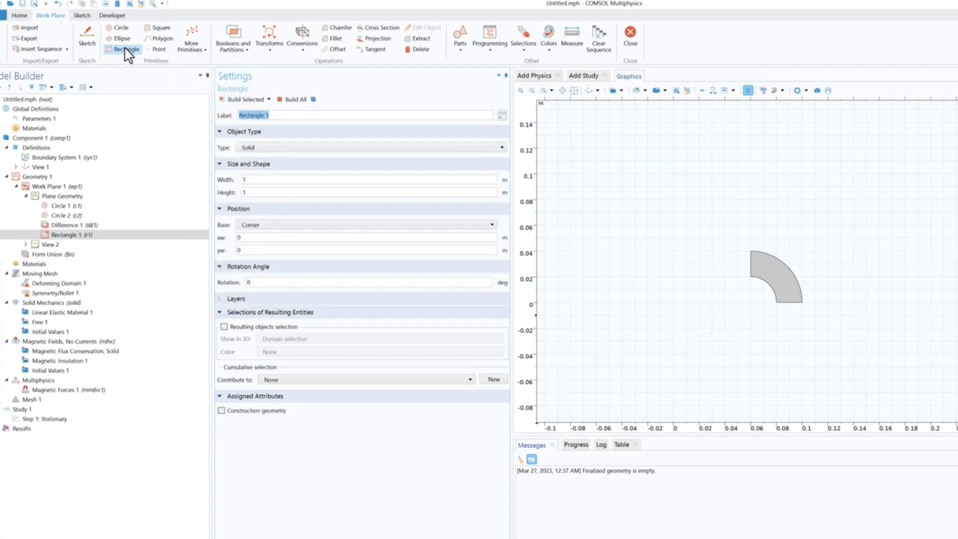
pyautogui.doubleClick(245, 179)
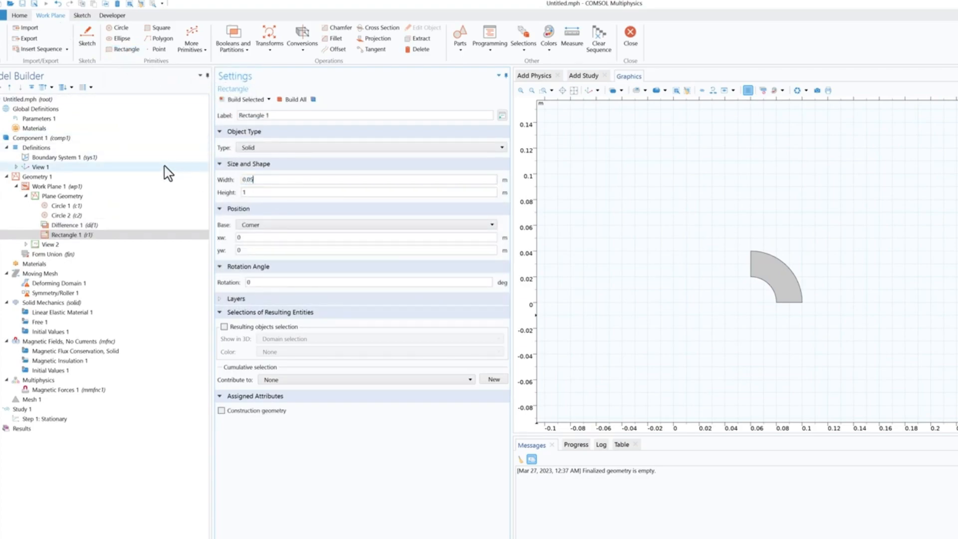
pyautogui.doubleClick(244, 193)
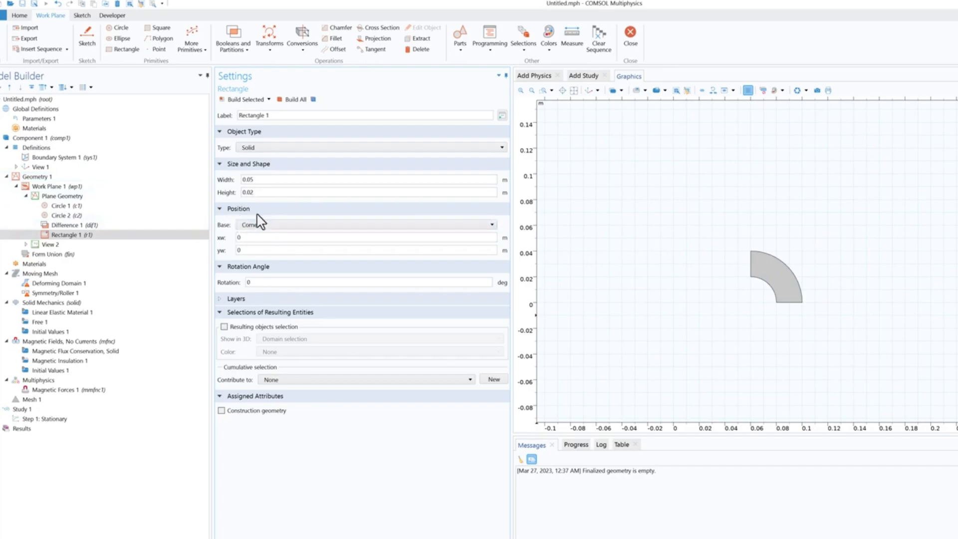
pyautogui.click(248, 249)
pyautogui.write('.02')
pyautogui.click(295, 100)
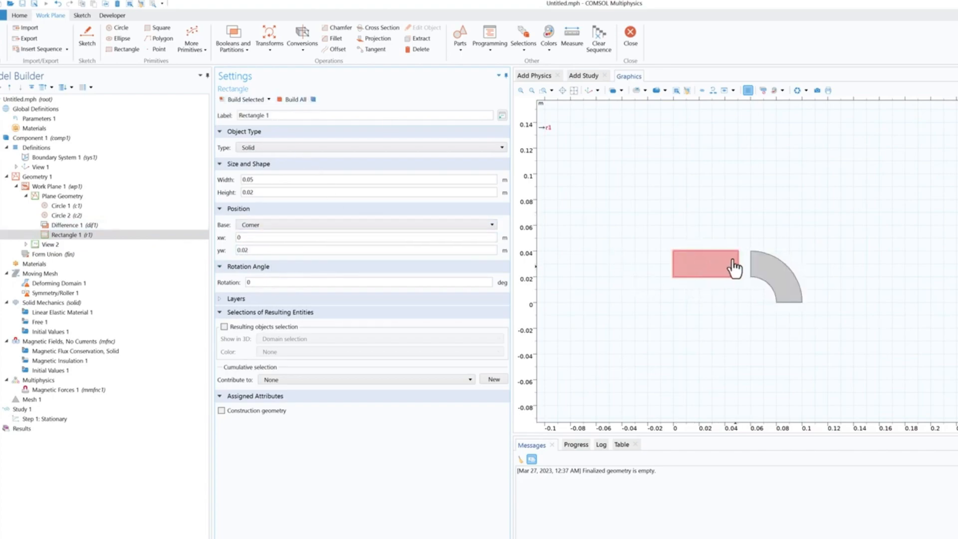
# Step: Duplicate Rectangle 1 in the plane geometry, set the copy's width to 0.01 m and xw to 0.05 m, and build it
pyautogui.rightClick(92, 241)
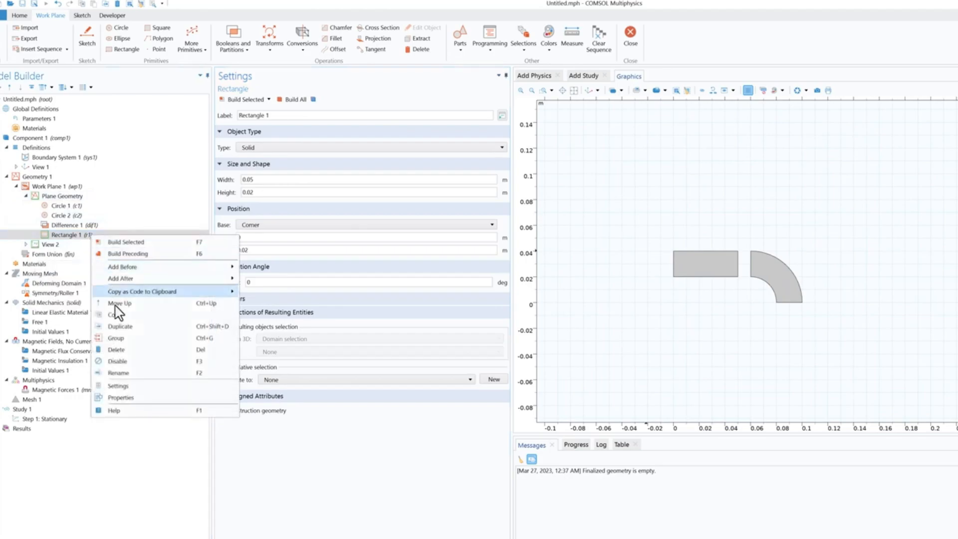
pyautogui.click(122, 327)
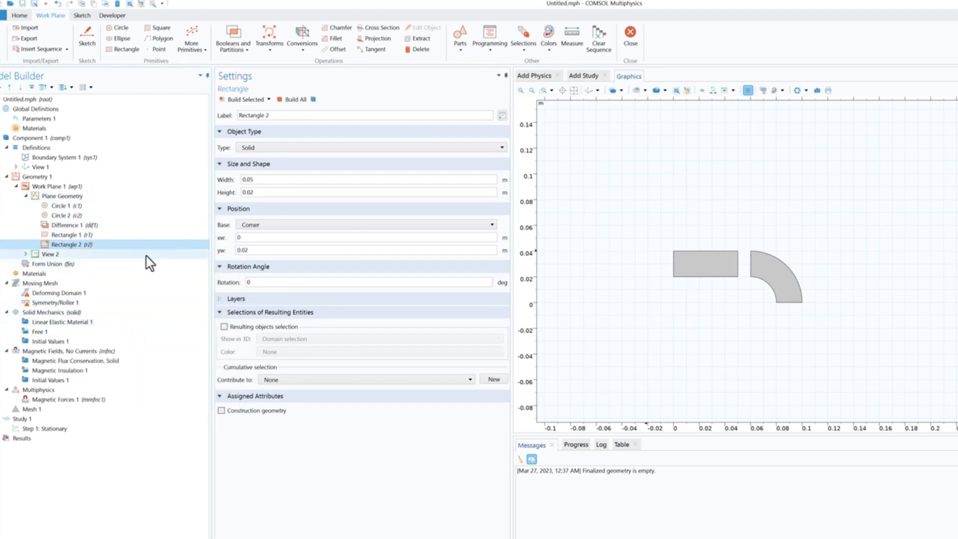
pyautogui.click(265, 180)
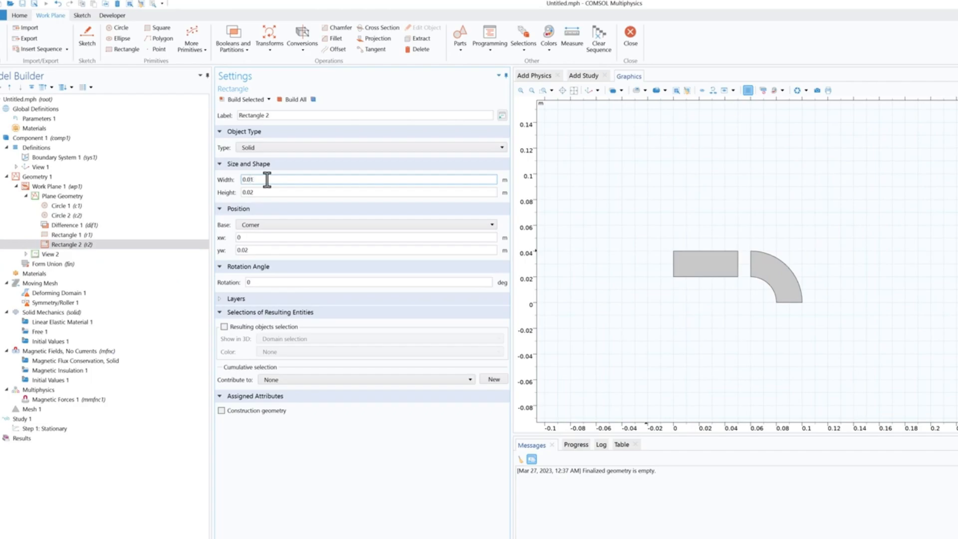
pyautogui.click(254, 235)
pyautogui.write('.0')
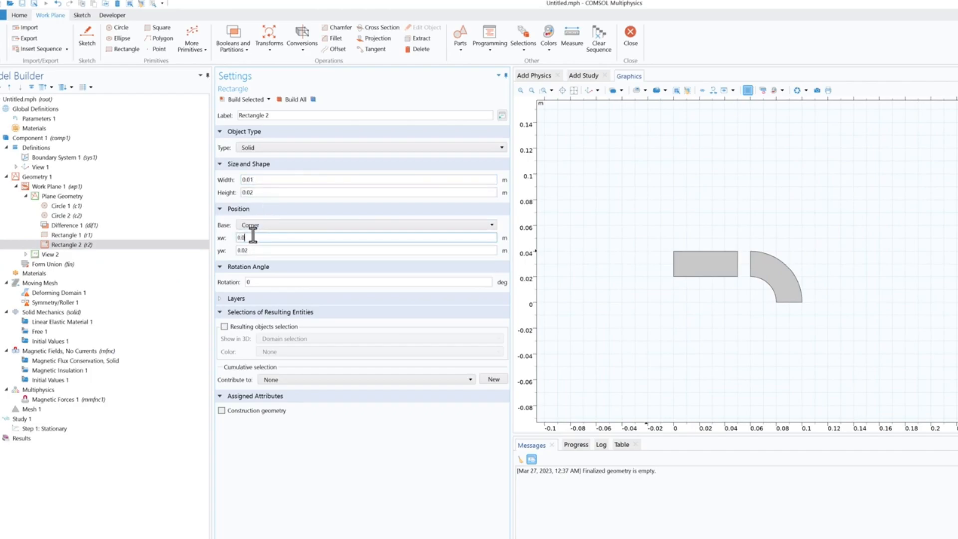
pyautogui.write('5')
pyautogui.click(253, 99)
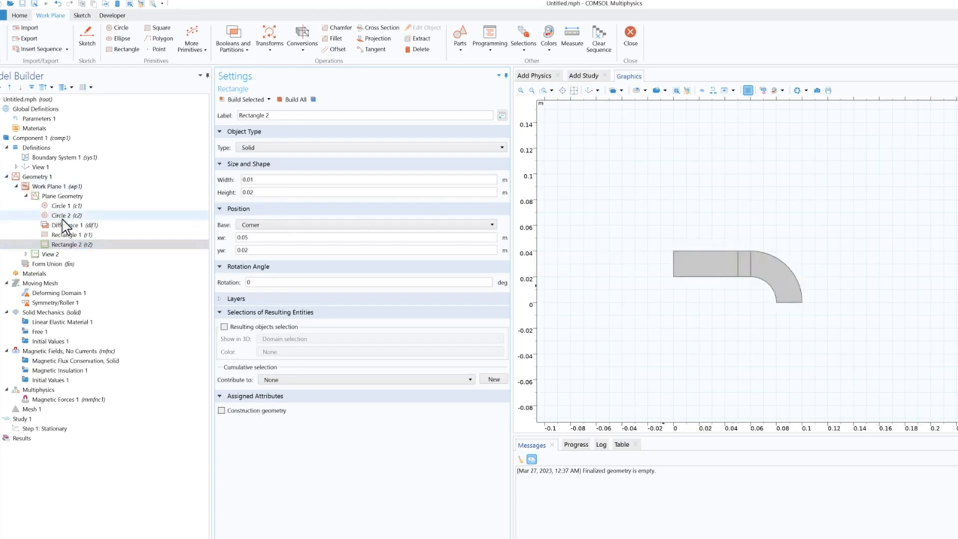
# Step: Build all of Geometry 1 and inspect the full work plane profile in 3D
pyautogui.click(50, 177)
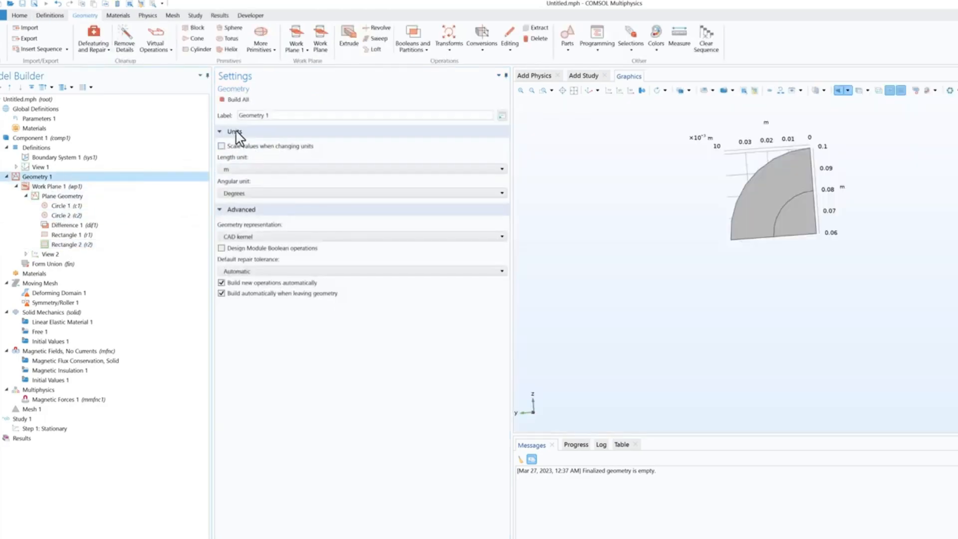
pyautogui.click(237, 100)
pyautogui.moveTo(773, 239)
pyautogui.mouseDown()
pyautogui.moveTo(695, 260)
pyautogui.moveTo(650, 235)
pyautogui.moveTo(717, 243)
pyautogui.moveTo(696, 238)
pyautogui.mouseUp()
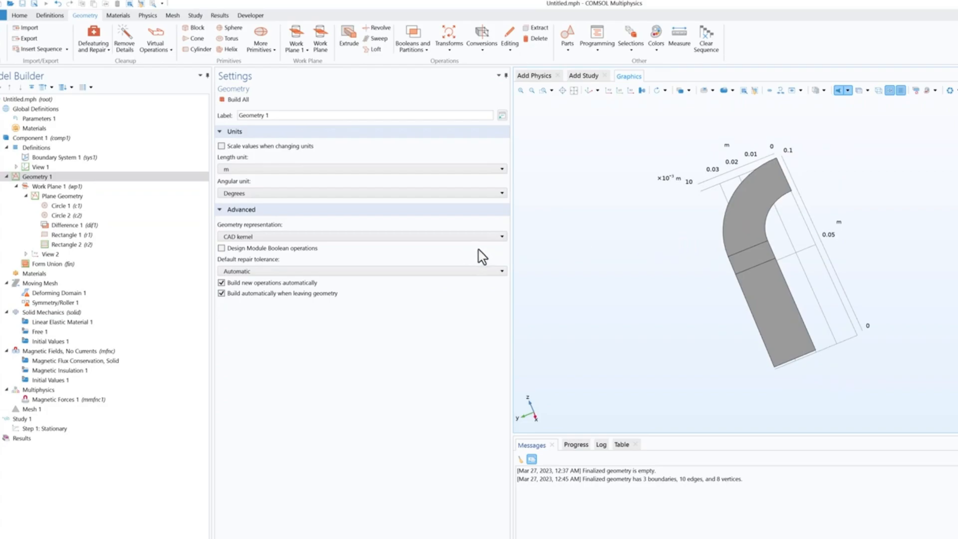
# Step: Extrude Work Plane 1 by a distance of 0.01 m, build all objects, and inspect the solid
pyautogui.click(77, 188)
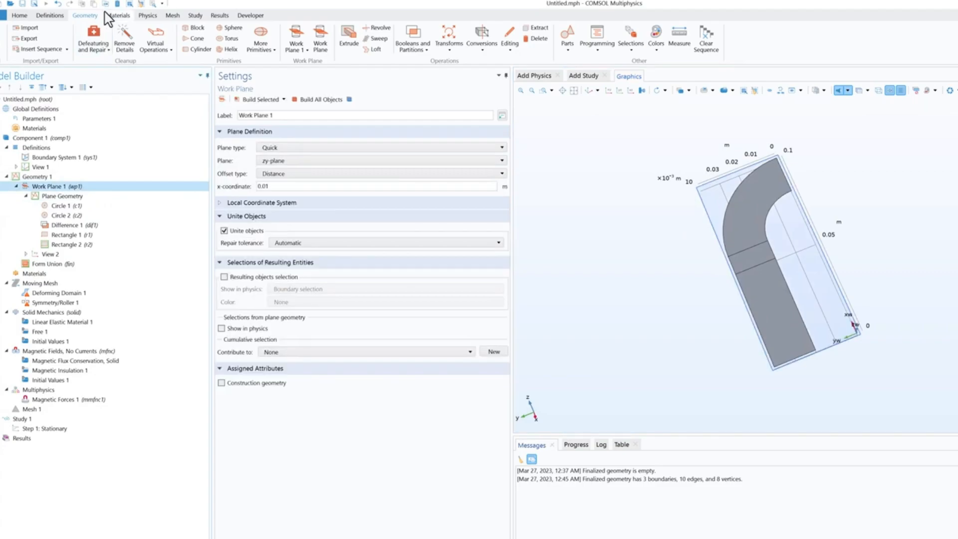
pyautogui.click(349, 40)
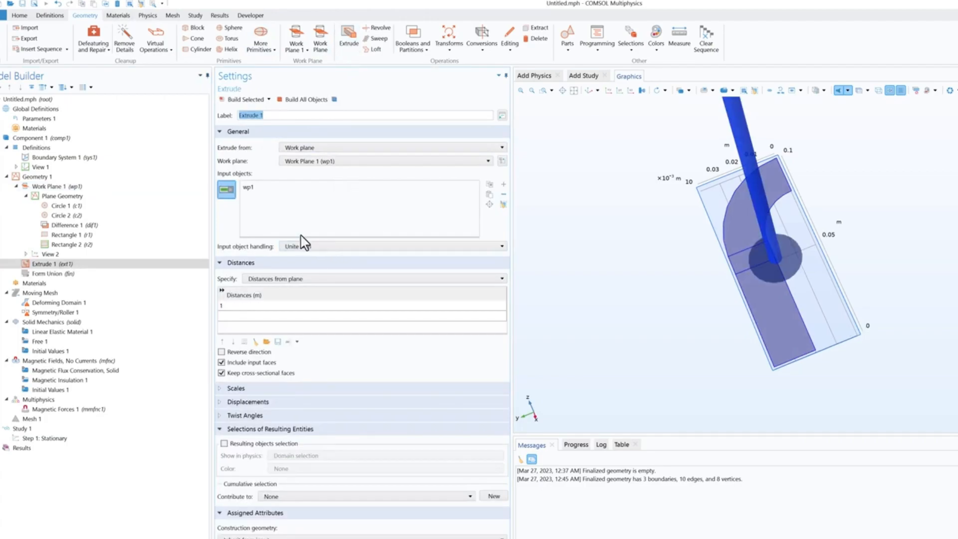
pyautogui.click(235, 306)
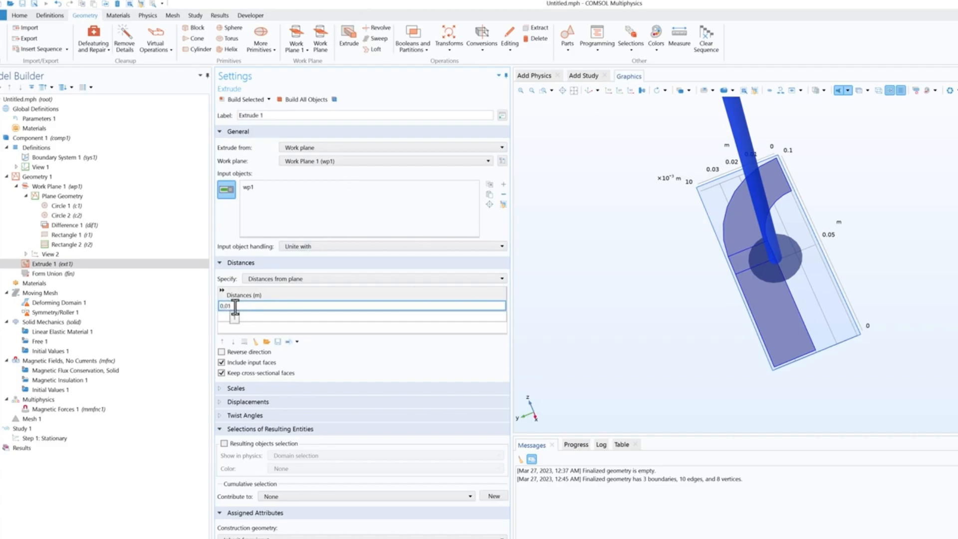
pyautogui.click(306, 100)
pyautogui.moveTo(681, 279)
pyautogui.mouseDown()
pyautogui.moveTo(625, 274)
pyautogui.moveTo(717, 277)
pyautogui.moveTo(747, 268)
pyautogui.moveTo(654, 281)
pyautogui.moveTo(635, 306)
pyautogui.moveTo(639, 288)
pyautogui.moveTo(742, 268)
pyautogui.moveTo(674, 278)
pyautogui.moveTo(688, 282)
pyautogui.mouseUp()
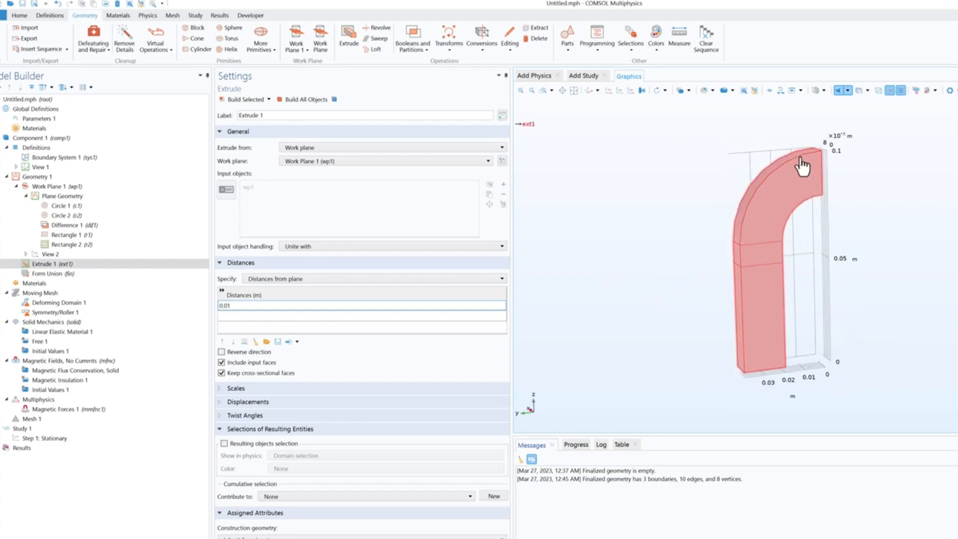
# Step: Add a block to Geometry 1 and define the global parameter dm as 3[mm] with the description "distance to magnet"
pyautogui.click(42, 177)
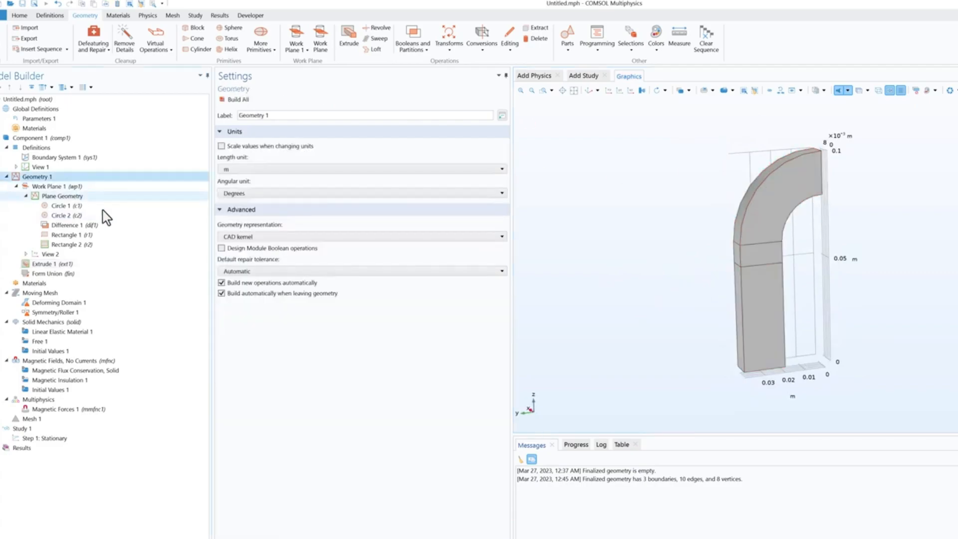
pyautogui.click(197, 29)
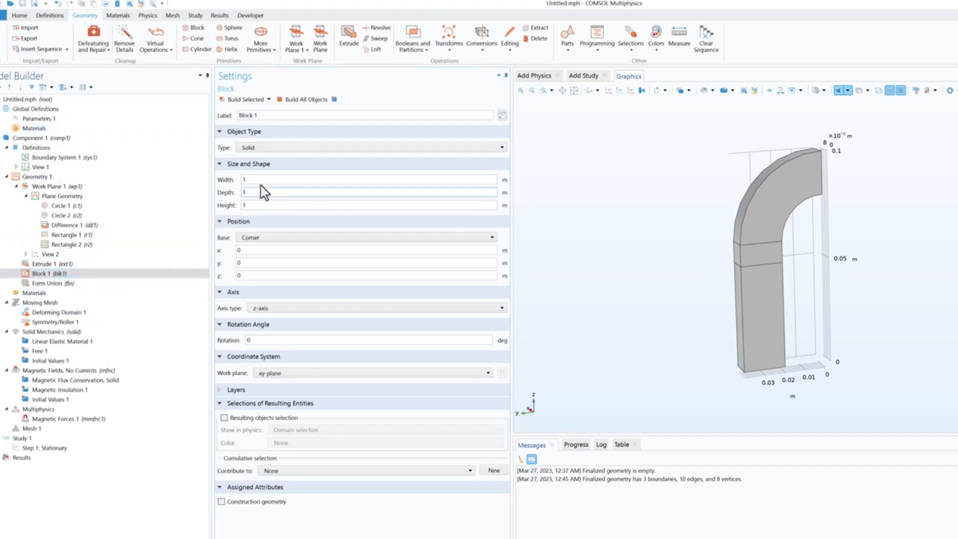
pyautogui.click(37, 120)
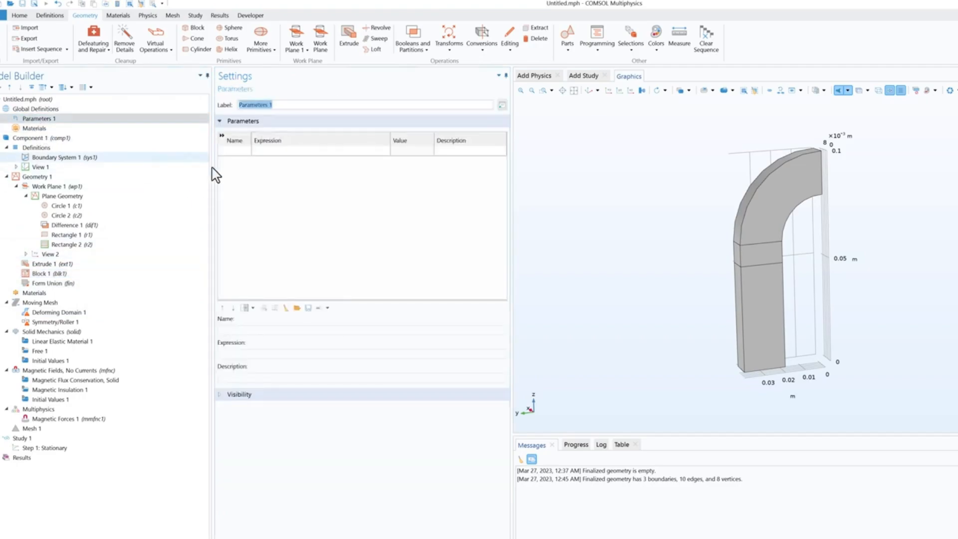
pyautogui.click(236, 150)
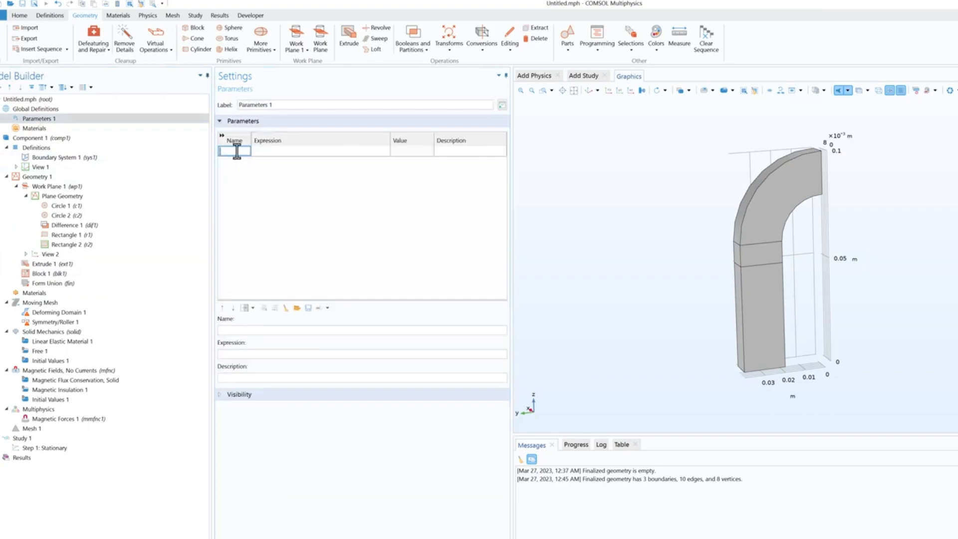
pyautogui.press('Tab')
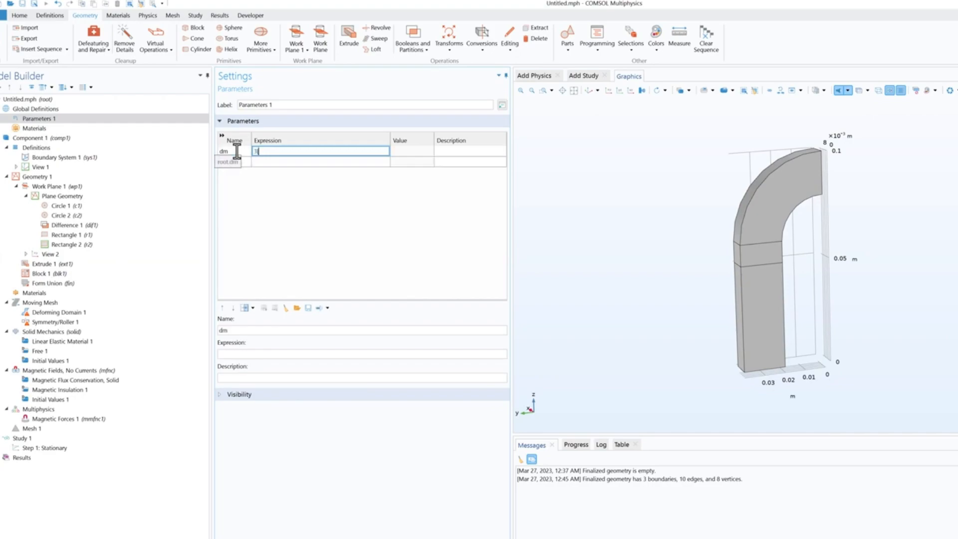
pyautogui.press('Tab')
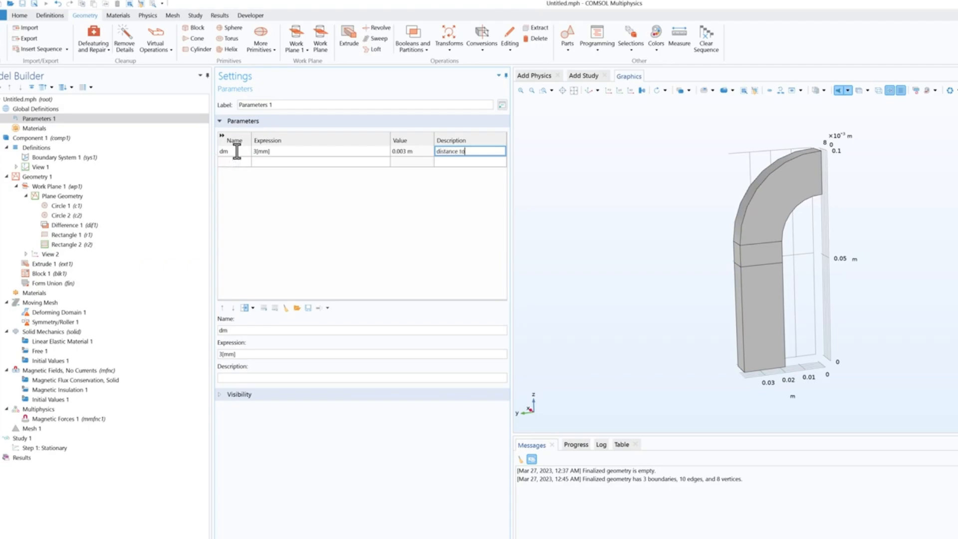
pyautogui.press('Tab')
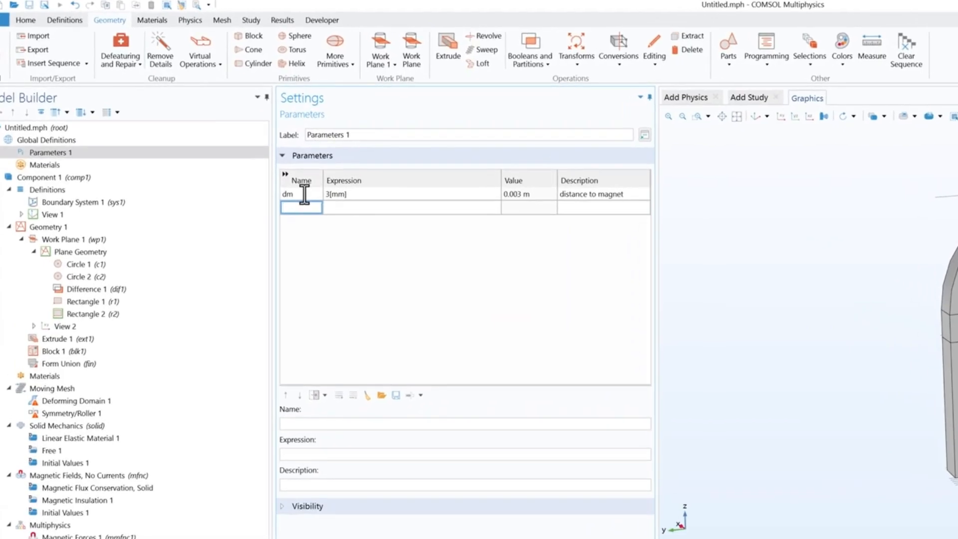
# Step: Define the parameter hp as 1[mm] with the description "Plate thickness"
pyautogui.write('1[mm]')
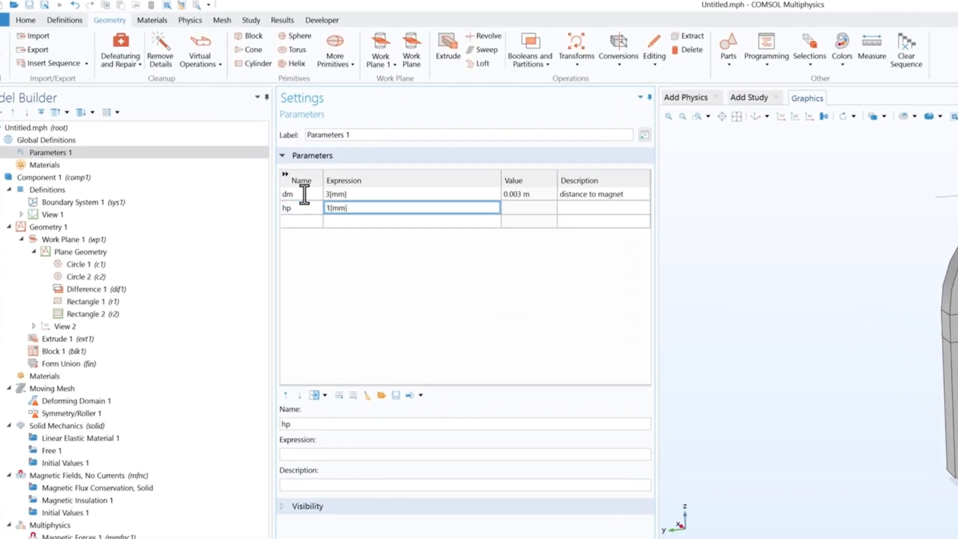
pyautogui.press('Tab')
pyautogui.press('Tab')
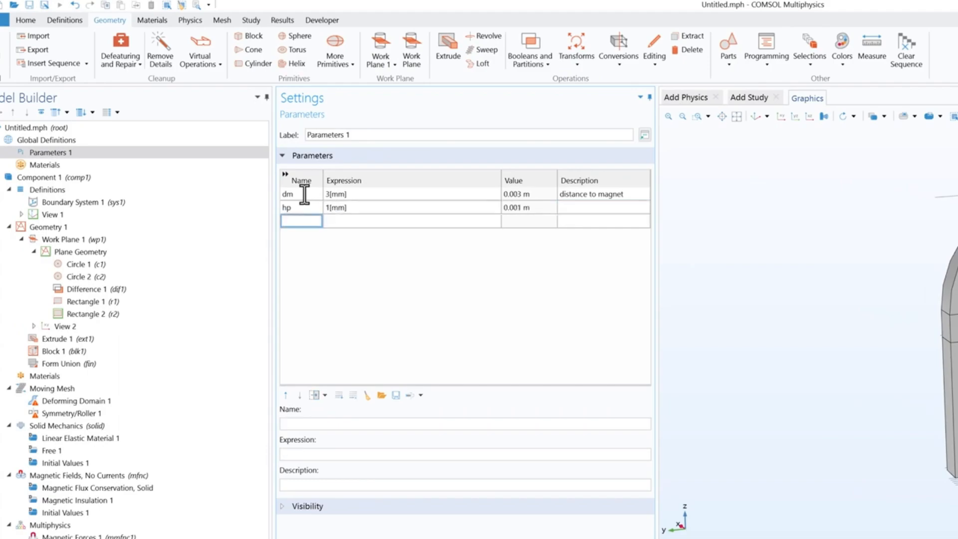
pyautogui.click(580, 208)
pyautogui.write('P')
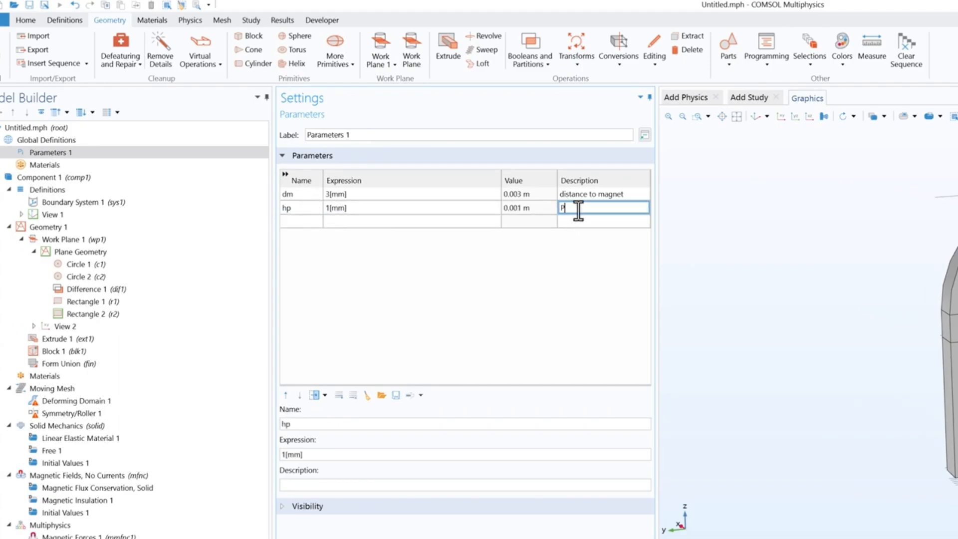
pyautogui.write('late thickness')
pyautogui.press('Tab')
# Step: Define the parameter lp as 20[cm] with the description "Plate Length"
pyautogui.write('lp')
pyautogui.press('Tab')
pyautogui.write('20[cm]')
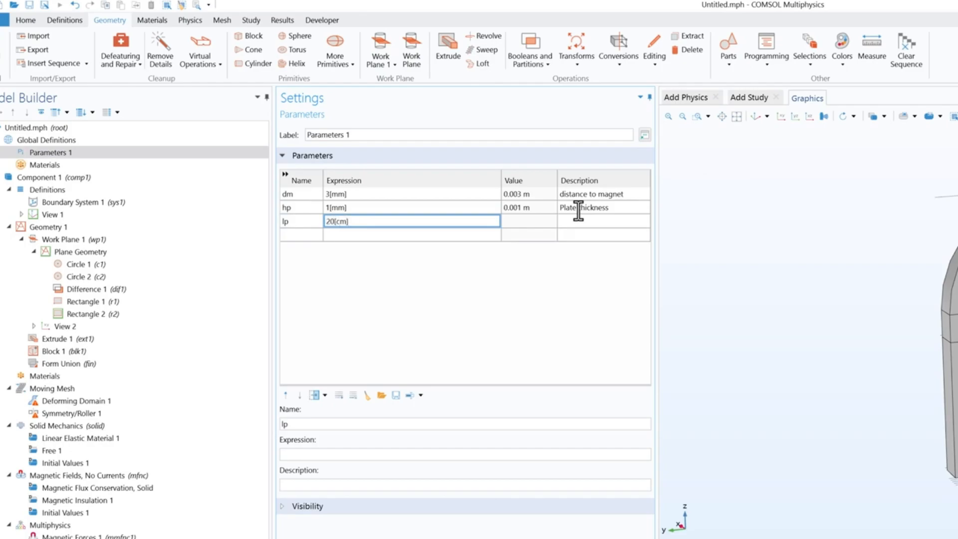
pyautogui.press('Tab')
pyautogui.write('Plate Length')
pyautogui.press('Tab')
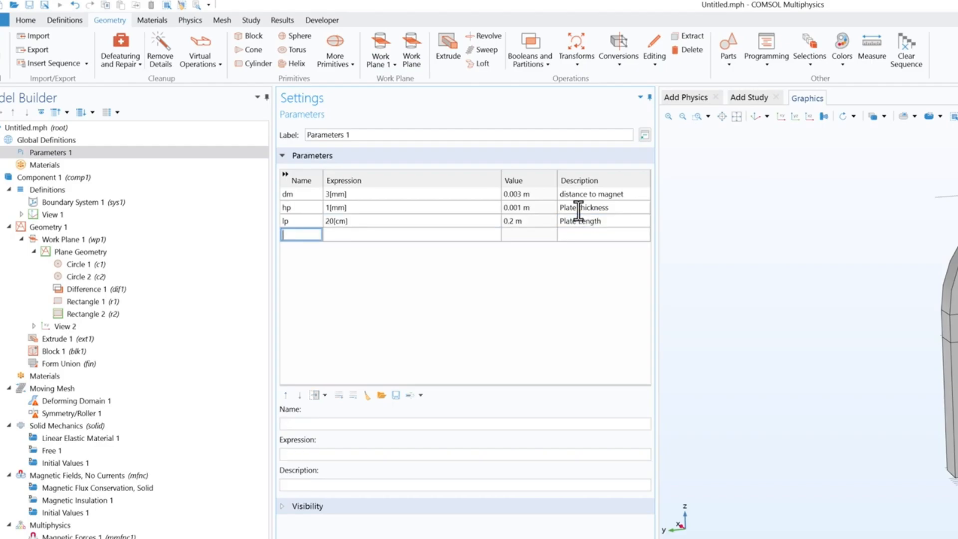
# Step: Define the parameter wp as 6[cm] with the description "Plate width"
pyautogui.write('wp')
pyautogui.press('Tab')
pyautogui.write('6')
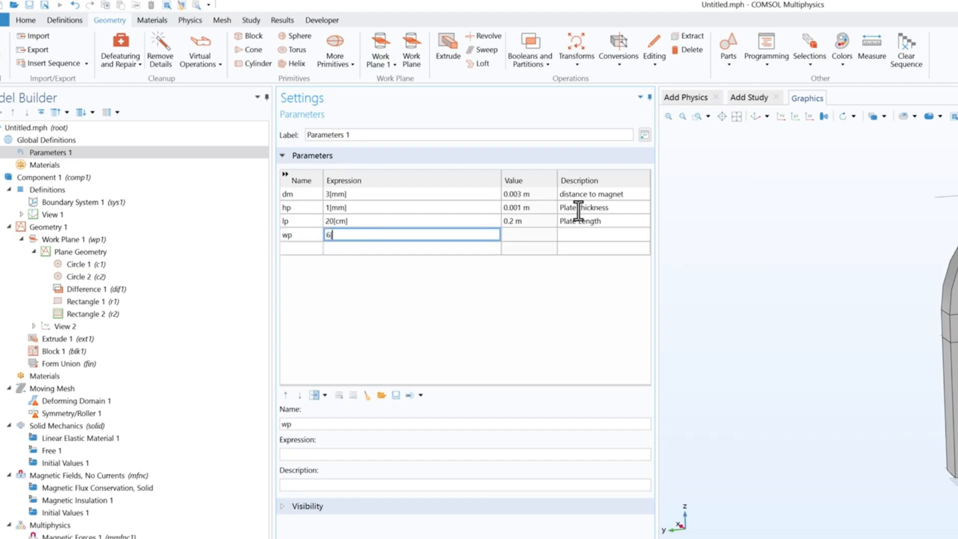
pyautogui.write('[cm]')
pyautogui.press('Tab')
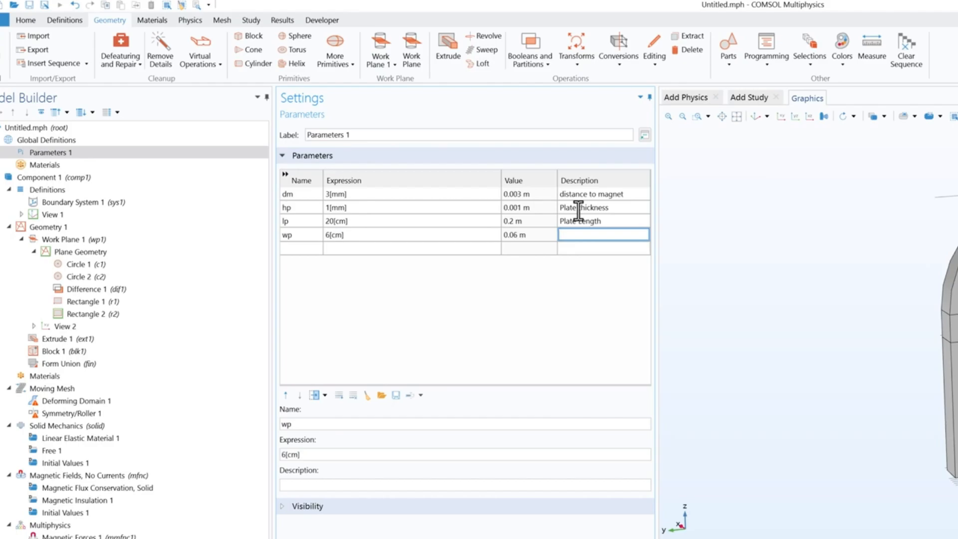
pyautogui.write('Plate width')
pyautogui.press('Tab')
# Step: Define the parameter H as 7[cm] with the description "Distance to bottom wall"
pyautogui.write('H')
pyautogui.press('Tab')
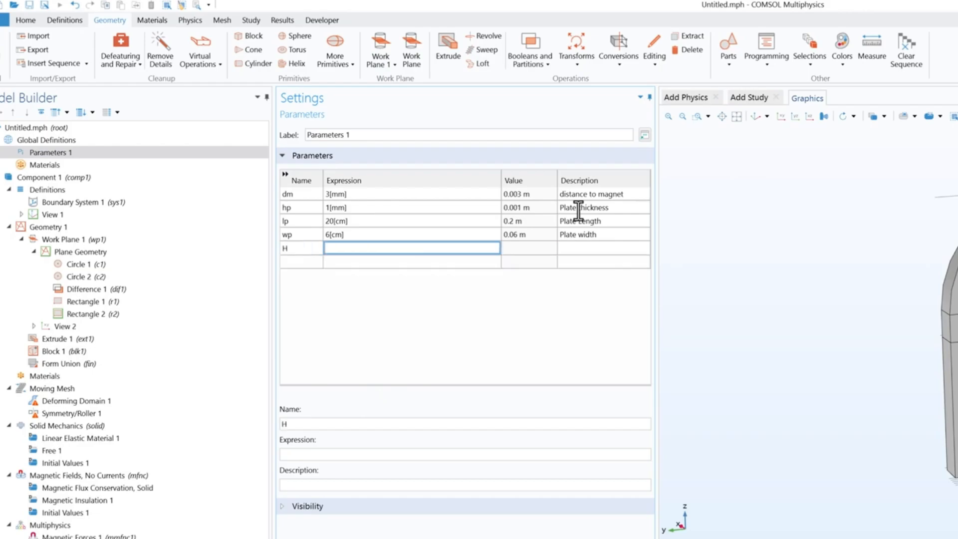
pyautogui.write('7[cm]')
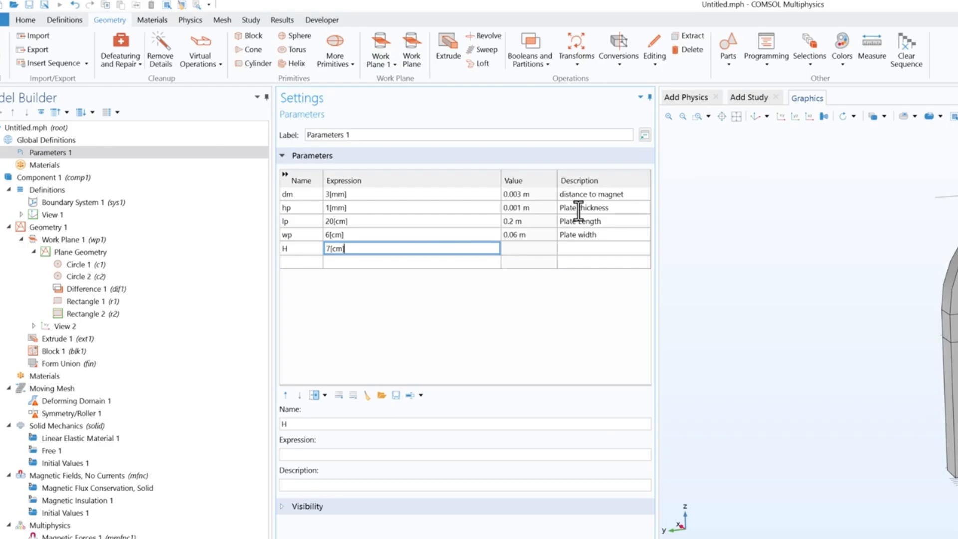
pyautogui.press('Tab')
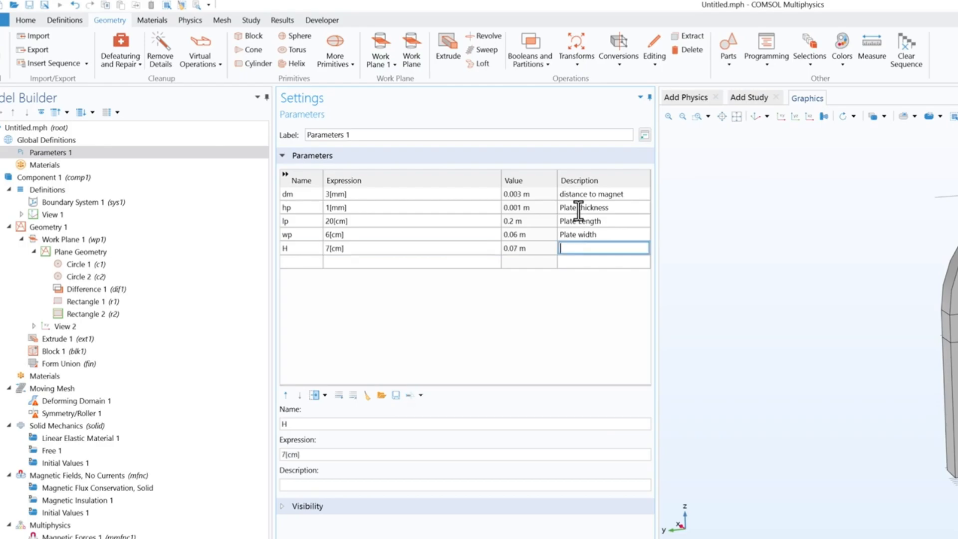
pyautogui.write('Distance to bottom wall')
pyautogui.click(301, 263)
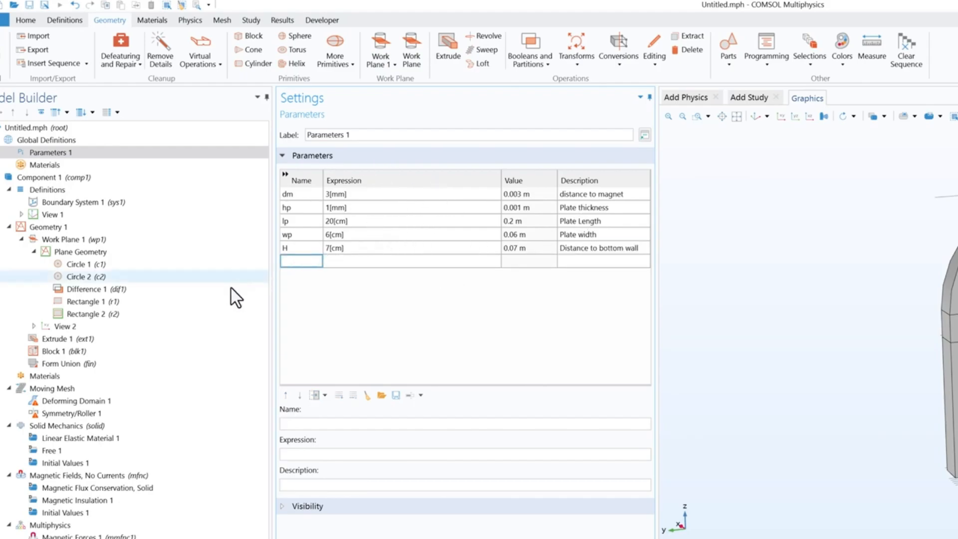
# Step: Size Block 1 with width wp/2, depth lp/2 and height hp
pyautogui.click(72, 352)
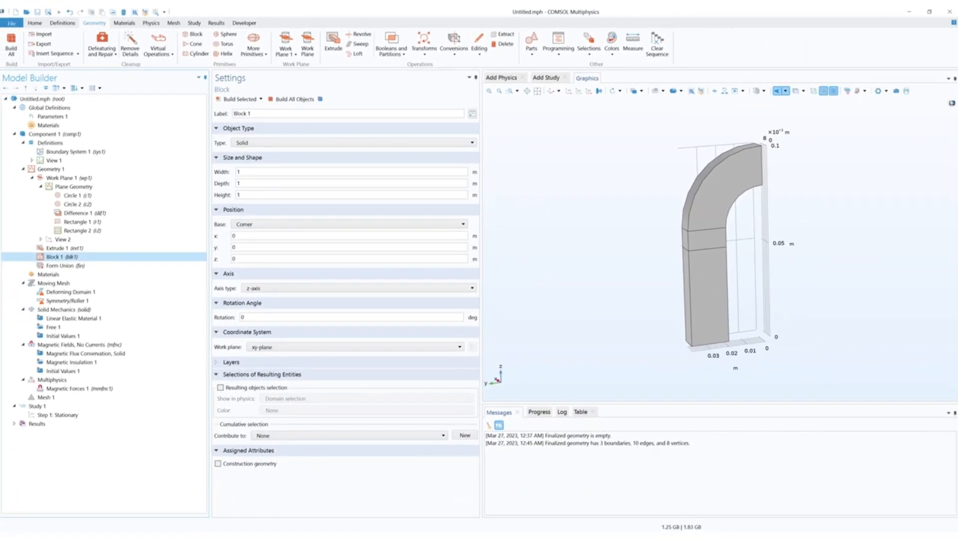
pyautogui.moveTo(277, 200); pyautogui.dragTo(234, 204)
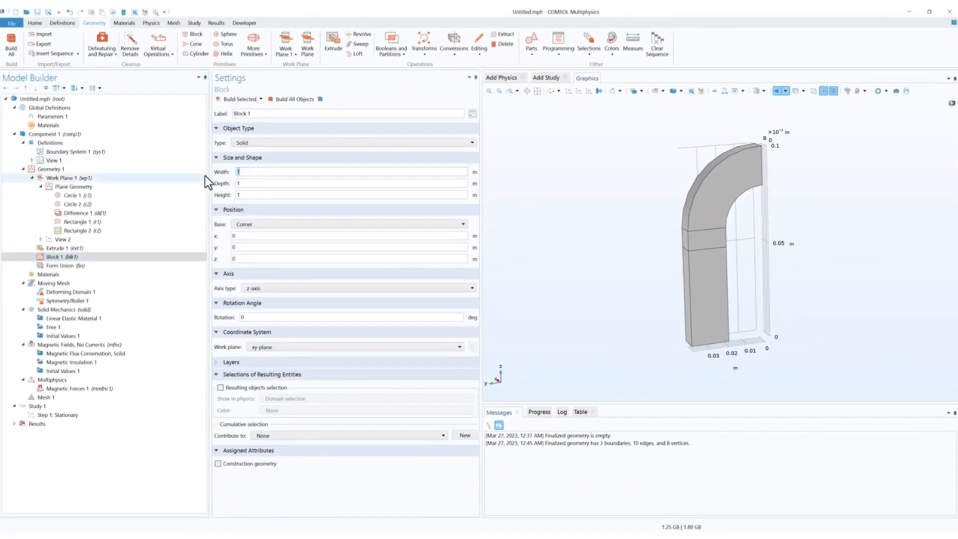
pyautogui.write('wp/2')
pyautogui.press('Tab')
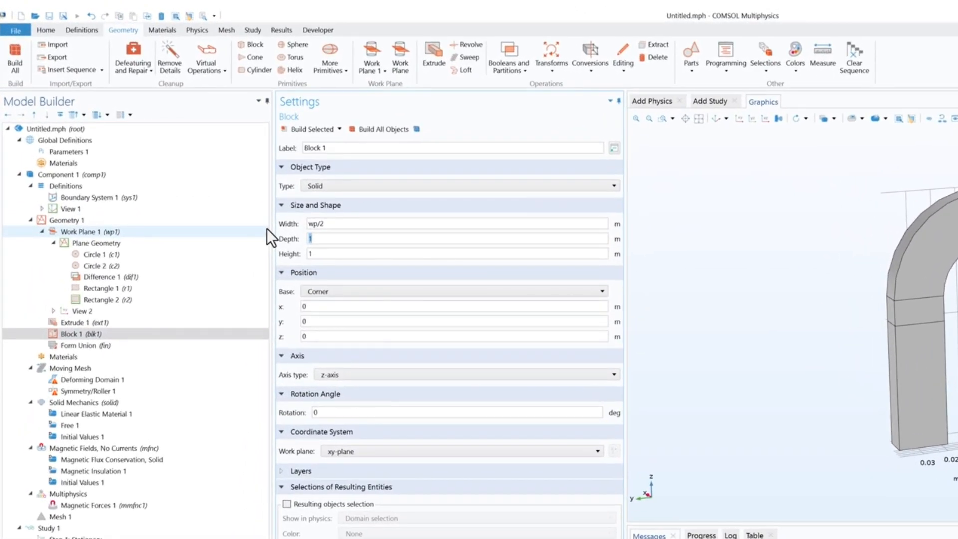
pyautogui.write('lp/2')
pyautogui.press('Tab')
pyautogui.write('hp')
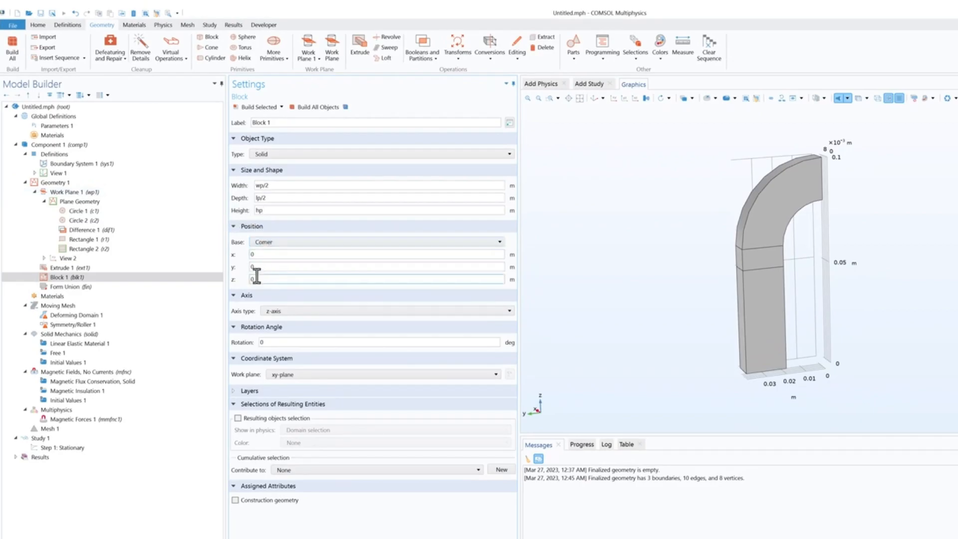
# Step: Set the z position of Block 1 to -(dm+hp) and build all objects
pyautogui.moveTo(266, 280); pyautogui.dragTo(233, 285)
pyautogui.write('-(dm')
pyautogui.write('-')
pyautogui.write('hp')
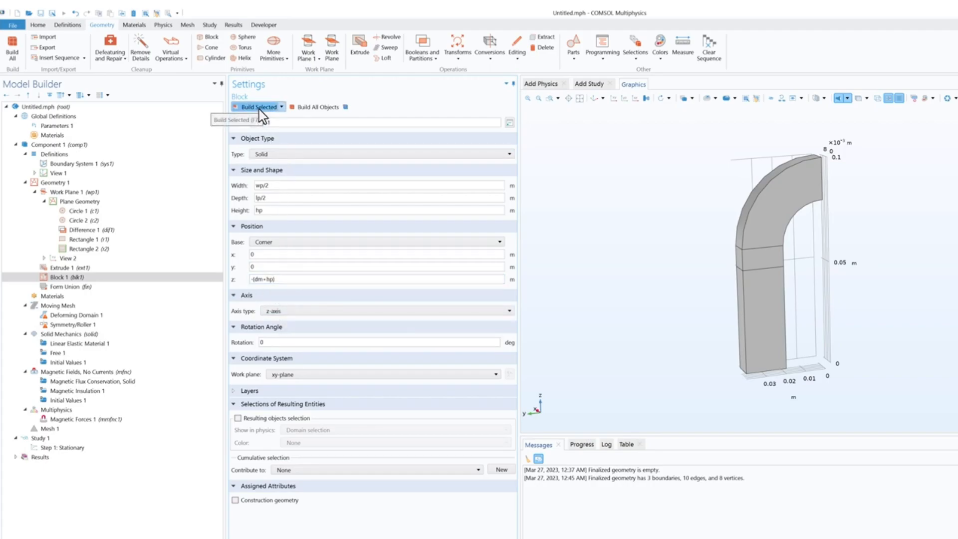
pyautogui.click(308, 107)
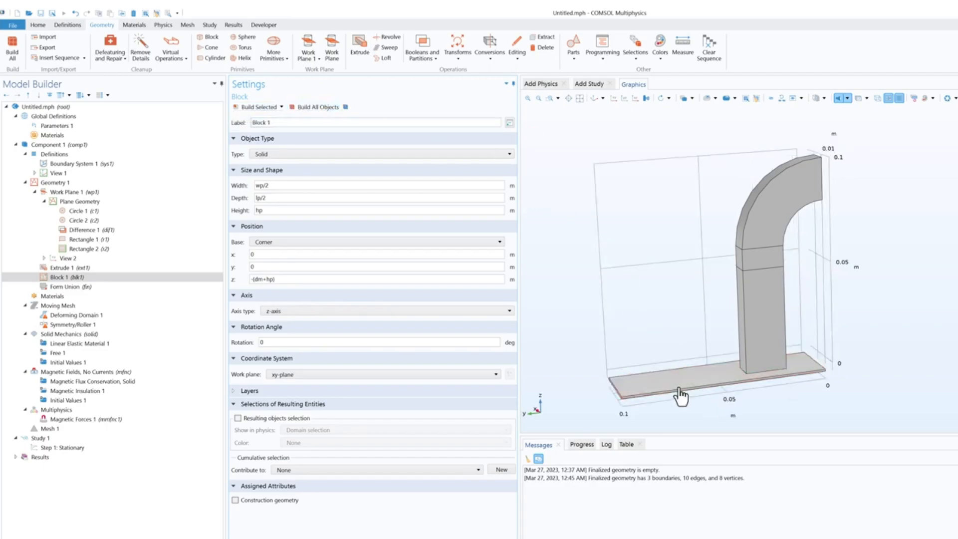
# Step: Examine the plate and the gap between it and the magnet leg from several angles
pyautogui.moveTo(772, 405)
pyautogui.mouseDown()
pyautogui.moveTo(769, 389)
pyautogui.moveTo(758, 399)
pyautogui.moveTo(766, 396)
pyautogui.moveTo(753, 391)
pyautogui.moveTo(754, 402)
pyautogui.moveTo(763, 400)
pyautogui.mouseUp()
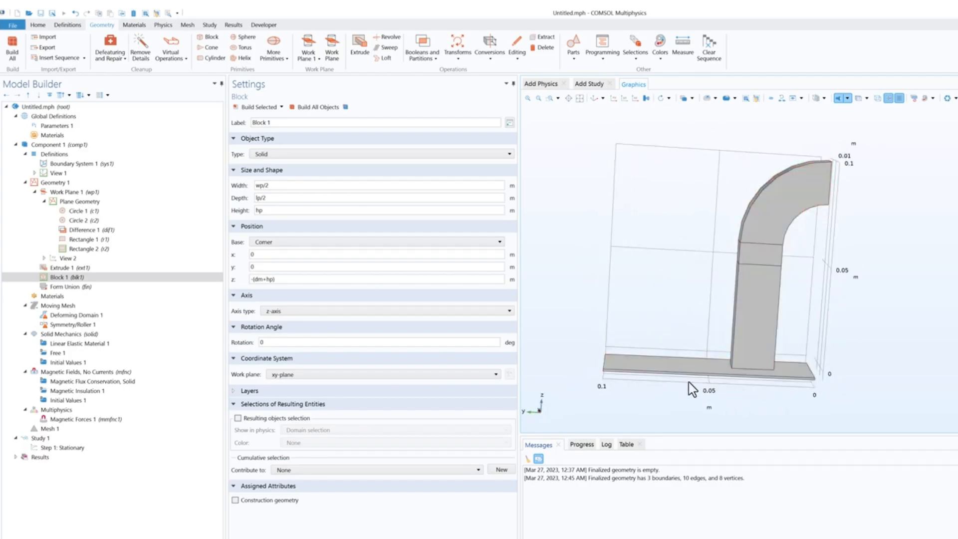
pyautogui.moveTo(769, 383)
pyautogui.mouseDown()
pyautogui.moveTo(783, 388)
pyautogui.moveTo(768, 382)
pyautogui.mouseUp()
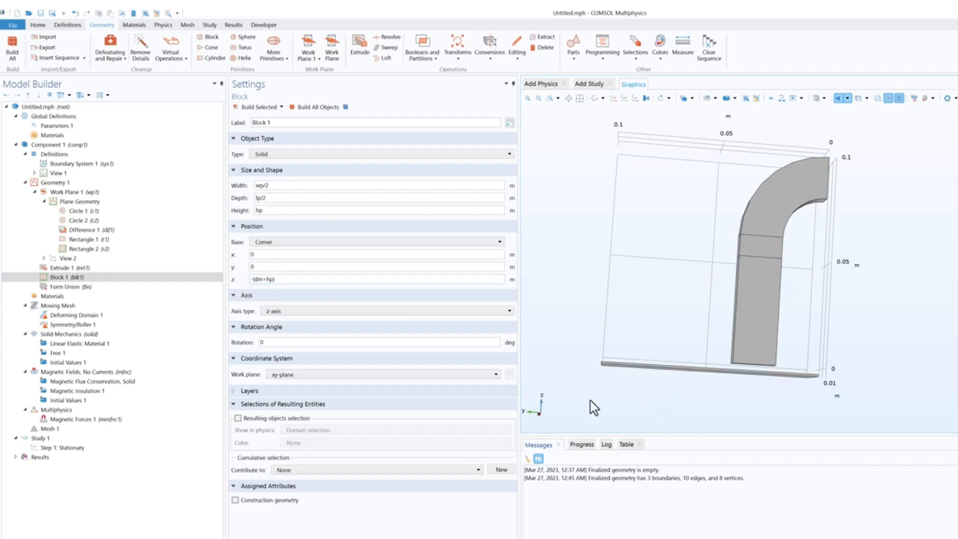
pyautogui.moveTo(538, 409)
pyautogui.mouseDown()
pyautogui.moveTo(553, 408)
pyautogui.moveTo(544, 412)
pyautogui.mouseUp()
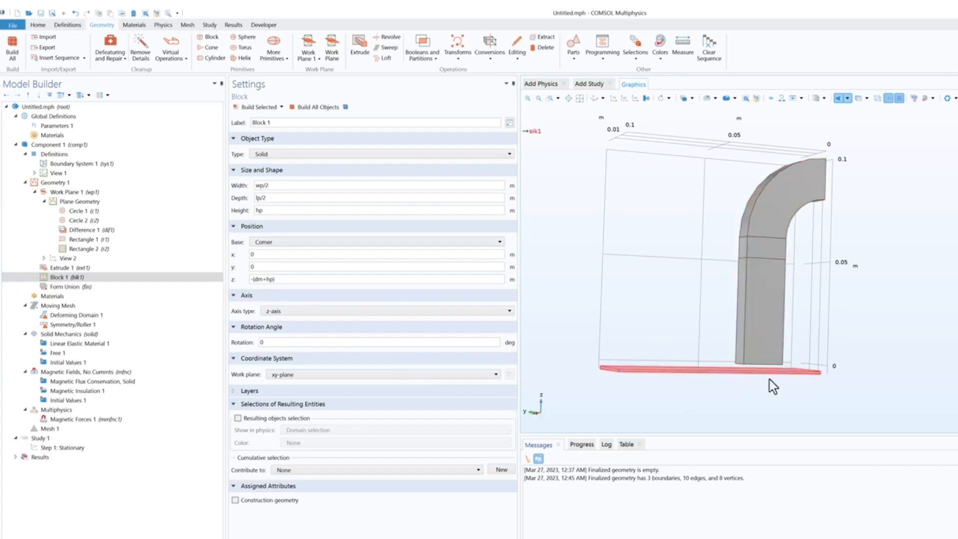
pyautogui.moveTo(285, 278); pyautogui.dragTo(239, 284)
pyautogui.scroll(5, 753, 374)
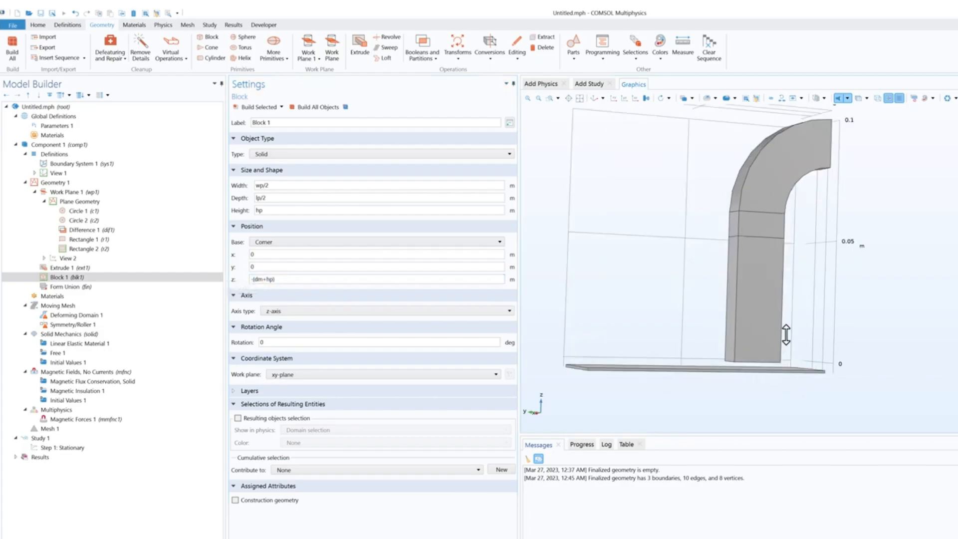
pyautogui.scroll(-4, 722, 329)
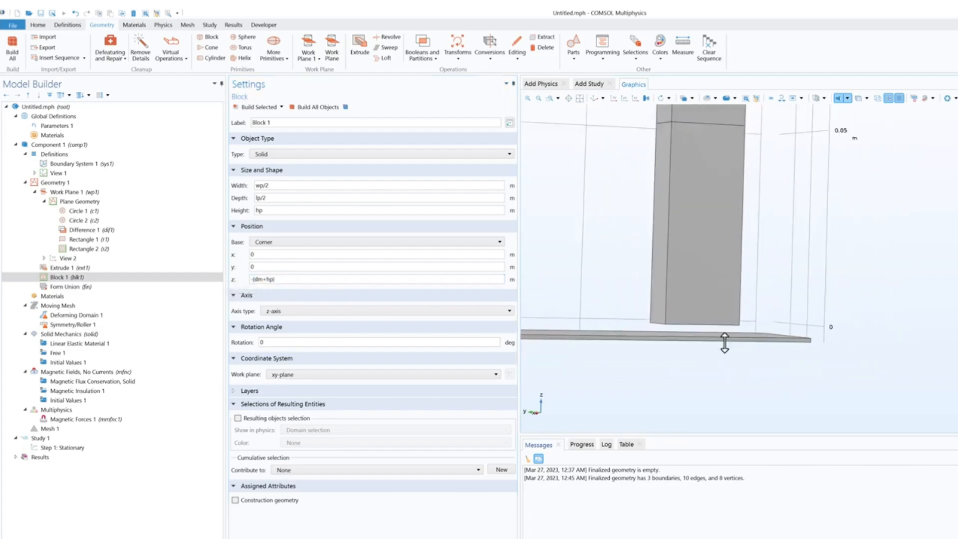
pyautogui.moveTo(675, 365); pyautogui.dragTo(666, 369)
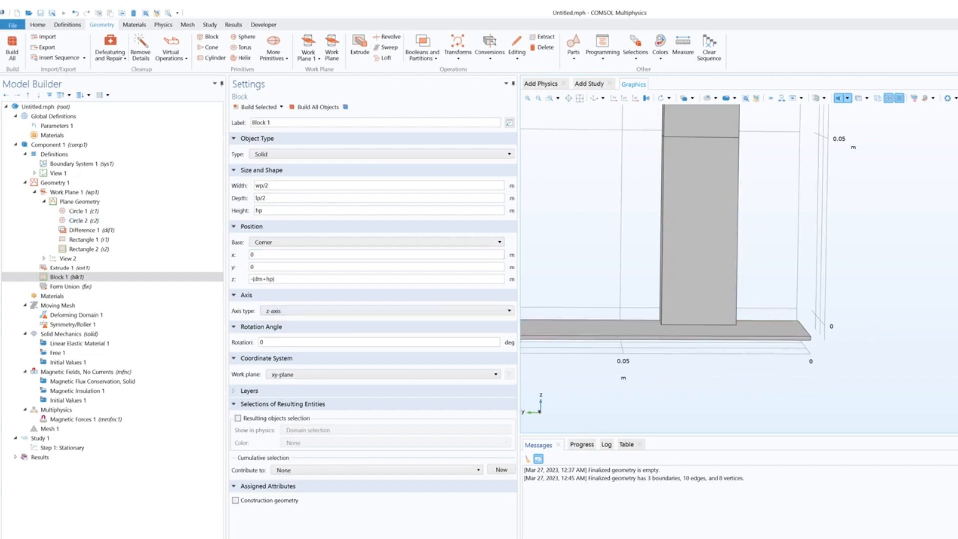
# Step: Add a second block with width 2*wp, depth lp/2+wp, height 0.2 m and z position -H
pyautogui.click(52, 183)
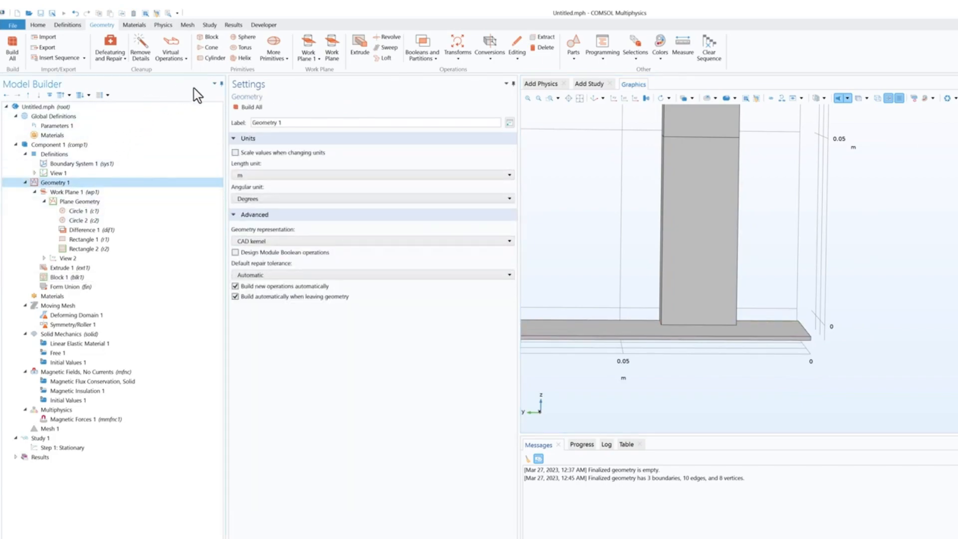
pyautogui.click(208, 38)
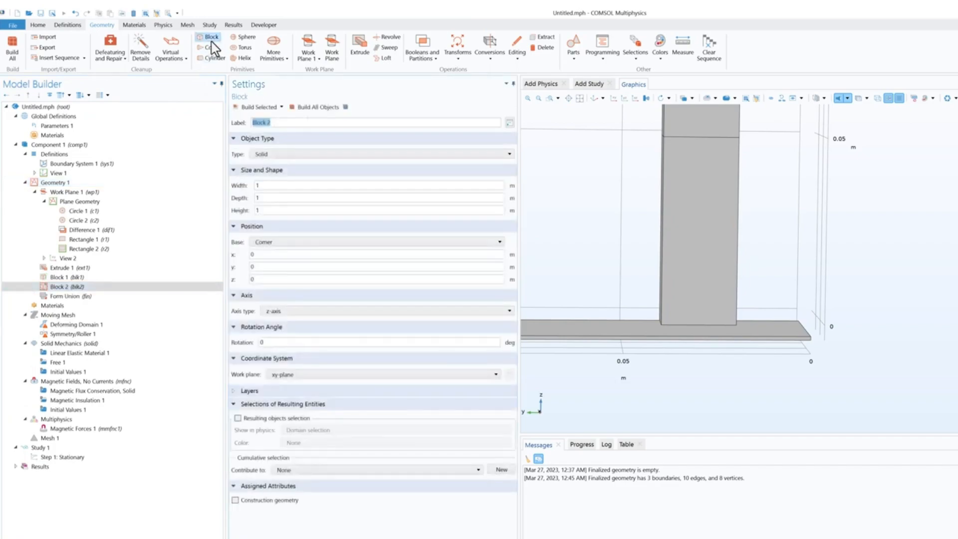
pyautogui.doubleClick(262, 186)
pyautogui.write('2*wp')
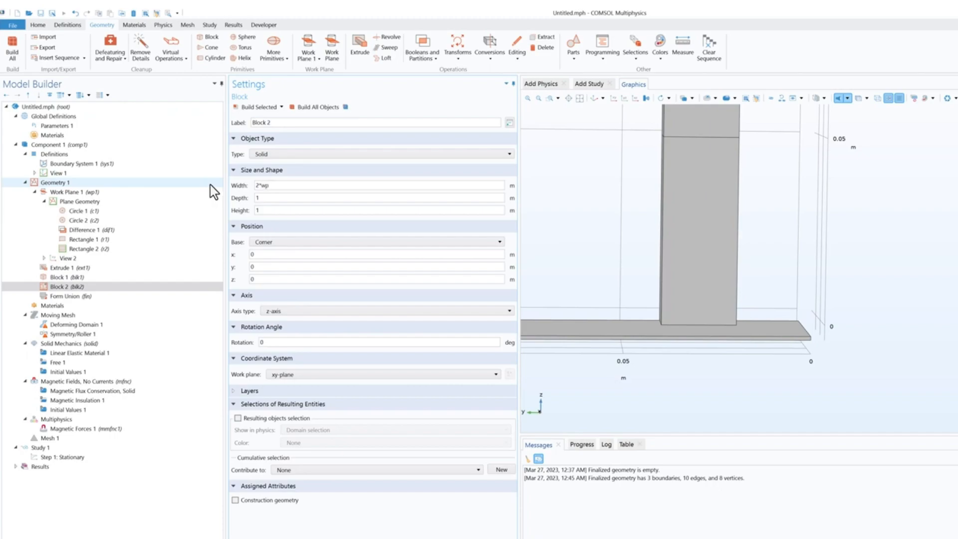
pyautogui.doubleClick(263, 198)
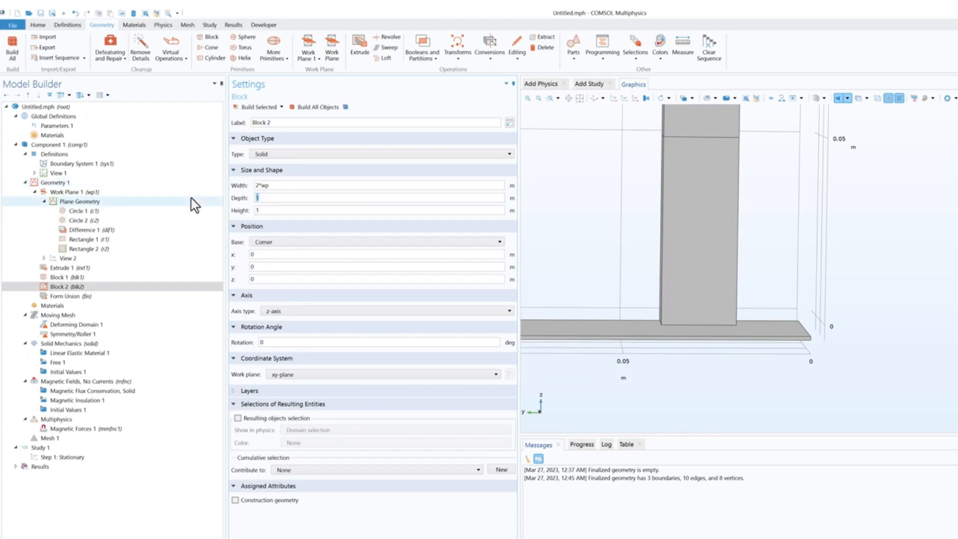
pyautogui.write('lp/2+wp')
pyautogui.press('Tab')
pyautogui.write('0.2')
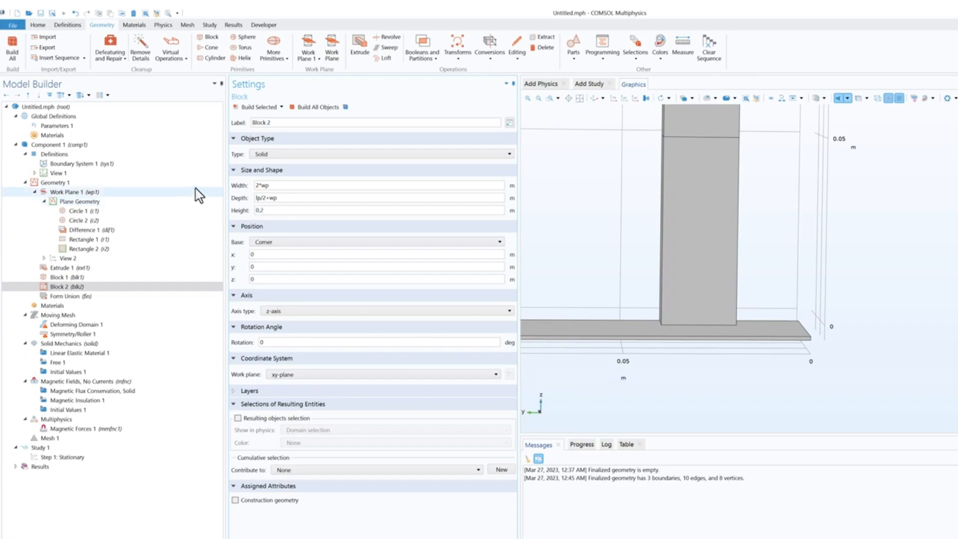
pyautogui.doubleClick(255, 280)
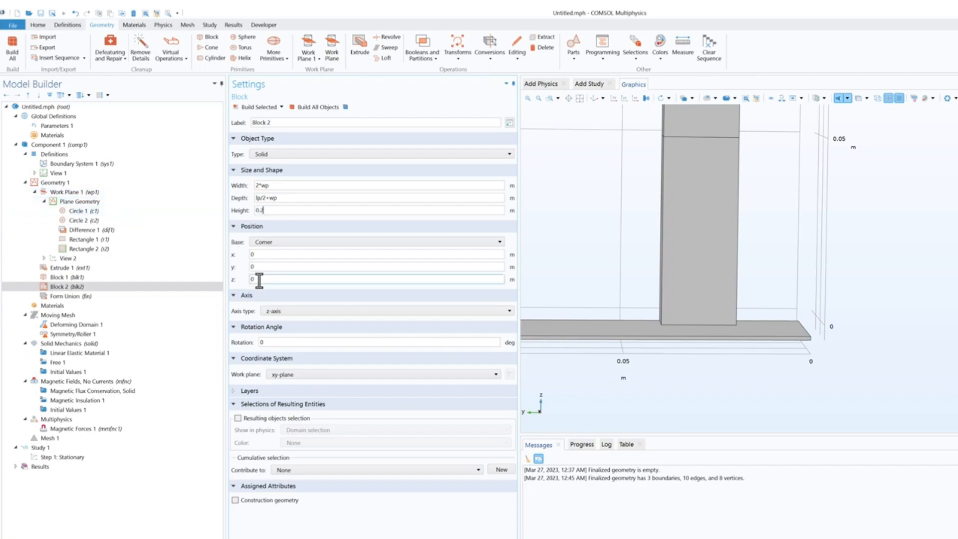
pyautogui.write('-l')
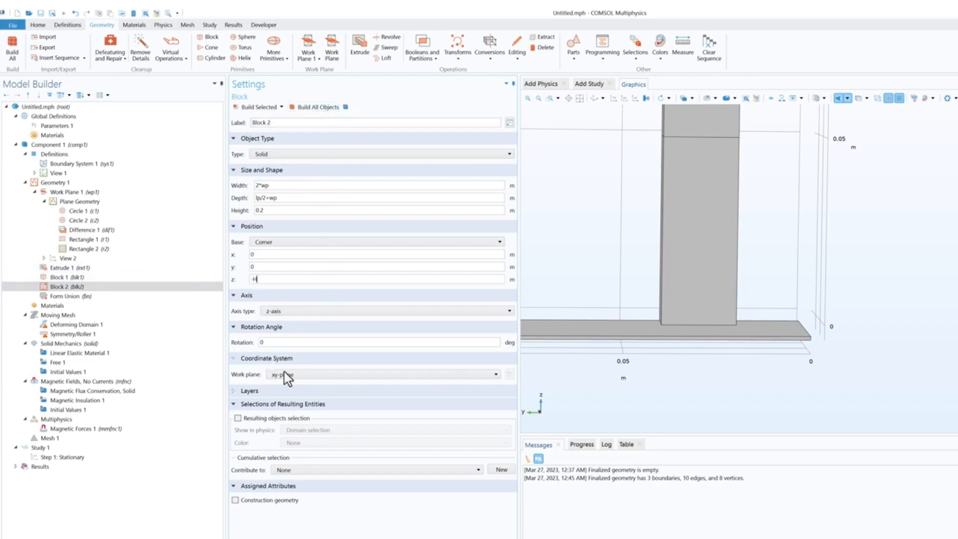
# Step: Give Block 2 layers with thicknesses H-2*dm-hp and 2*dm+hp, and build all objects
pyautogui.click(286, 393)
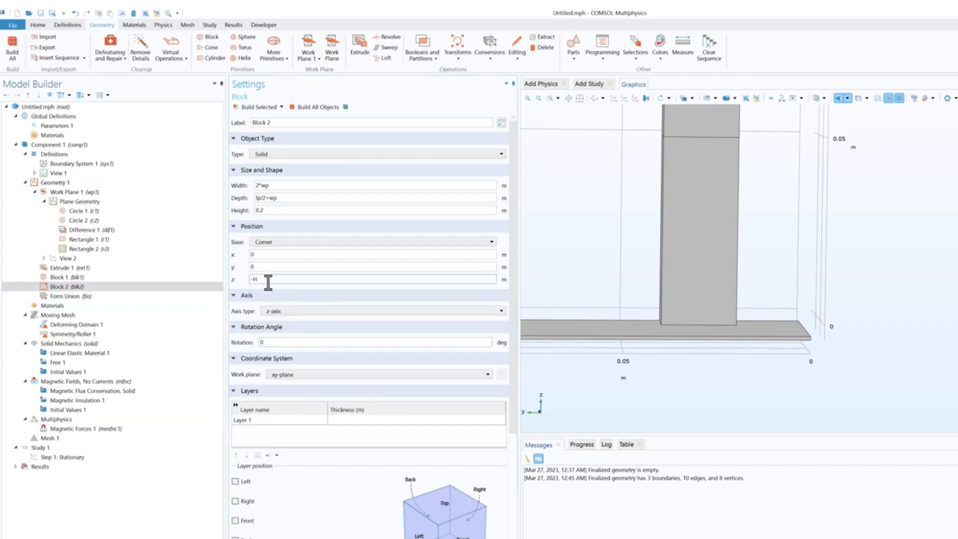
pyautogui.click(341, 421)
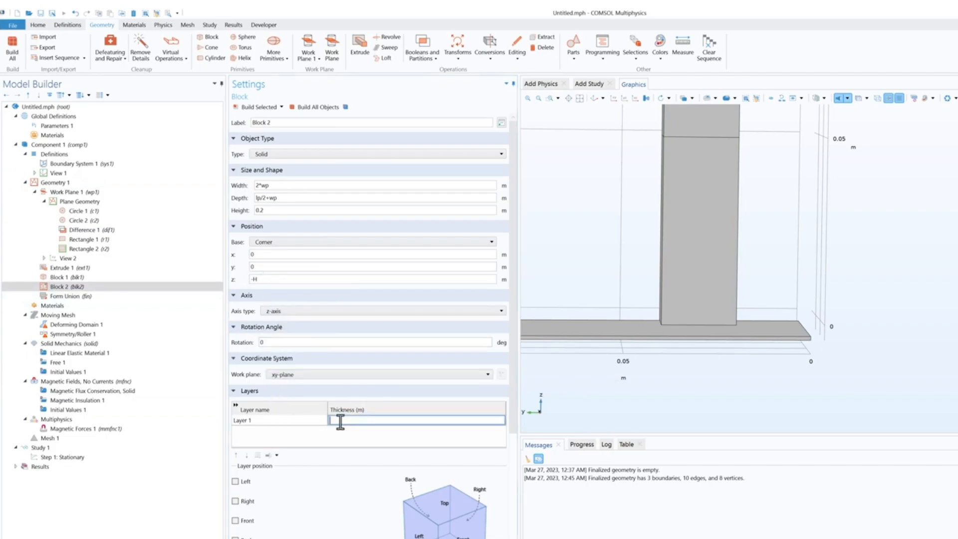
pyautogui.write('H-2*dm')
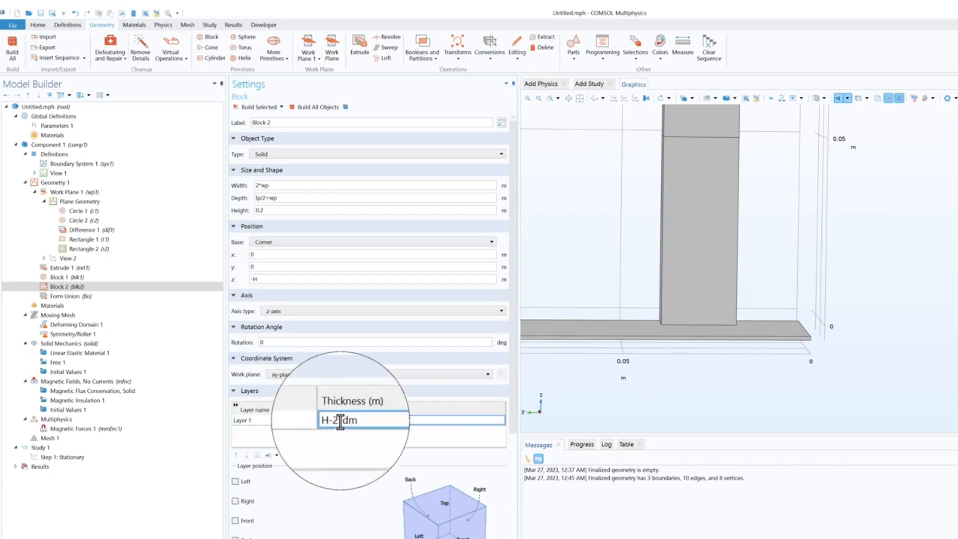
pyautogui.write('-hp')
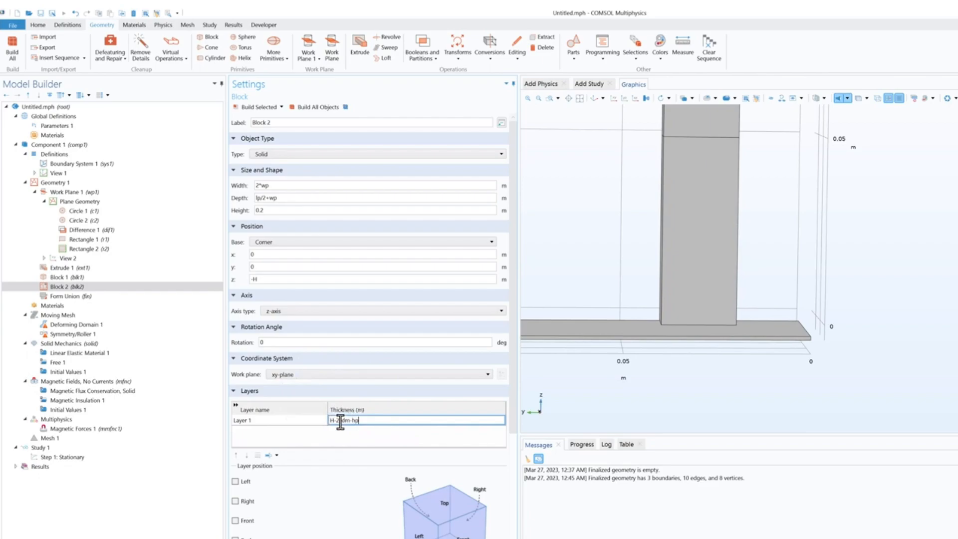
pyautogui.press('Return')
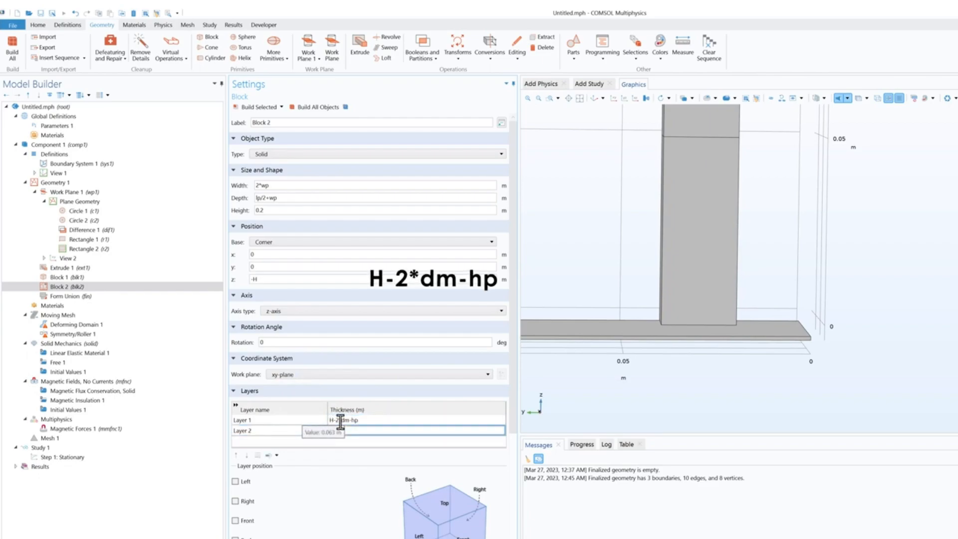
pyautogui.write('2')
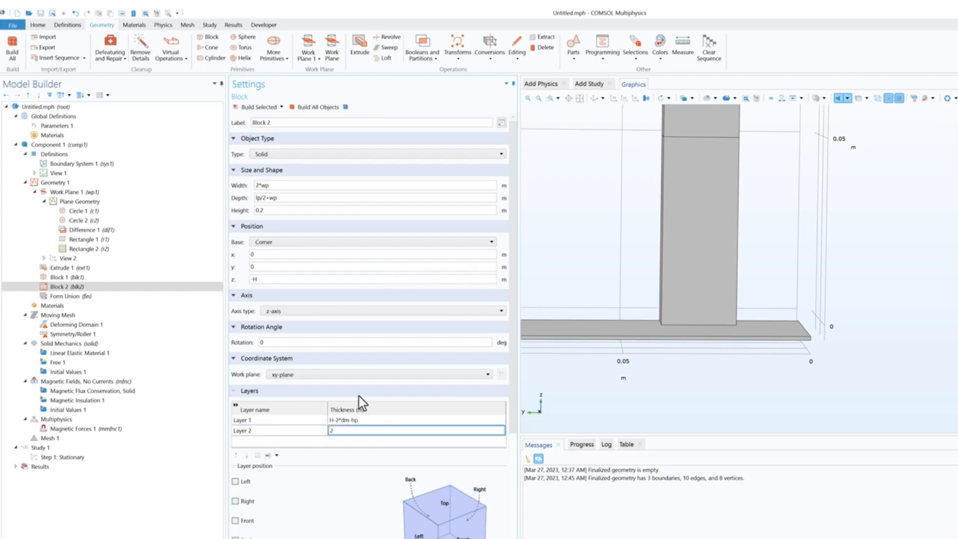
pyautogui.write('*dm+hp')
pyautogui.click(324, 112)
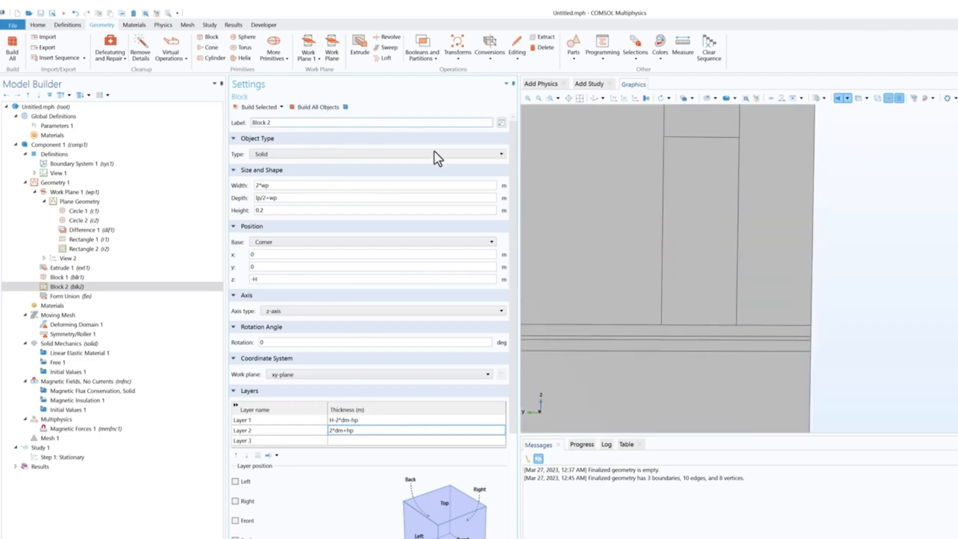
# Step: Turn on transparency for the geometry to expose the magnet and plate inside the surrounding block
pyautogui.scroll(-5, 647, 256)
pyautogui.moveTo(652, 252)
pyautogui.mouseDown()
pyautogui.moveTo(676, 280)
pyautogui.moveTo(645, 248)
pyautogui.moveTo(606, 250)
pyautogui.moveTo(642, 253)
pyautogui.moveTo(649, 264)
pyautogui.mouseUp()
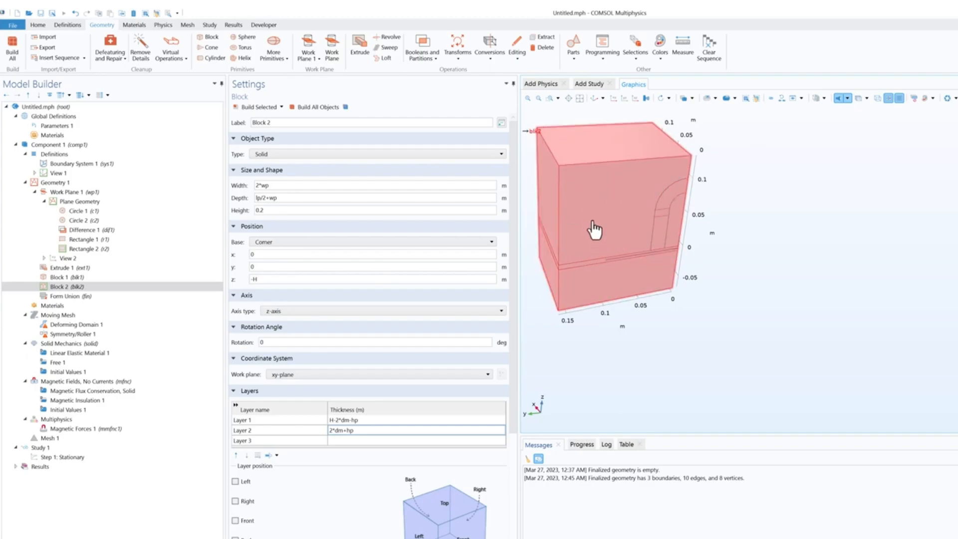
pyautogui.scroll(5, 612, 203)
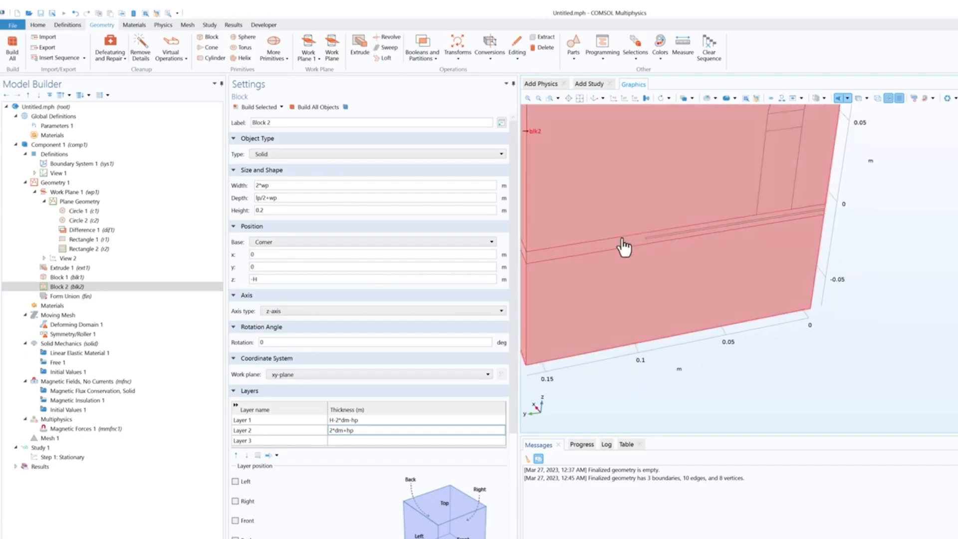
pyautogui.moveTo(614, 300); pyautogui.dragTo(676, 317, button='right')
pyautogui.moveTo(674, 309); pyautogui.dragTo(668, 280)
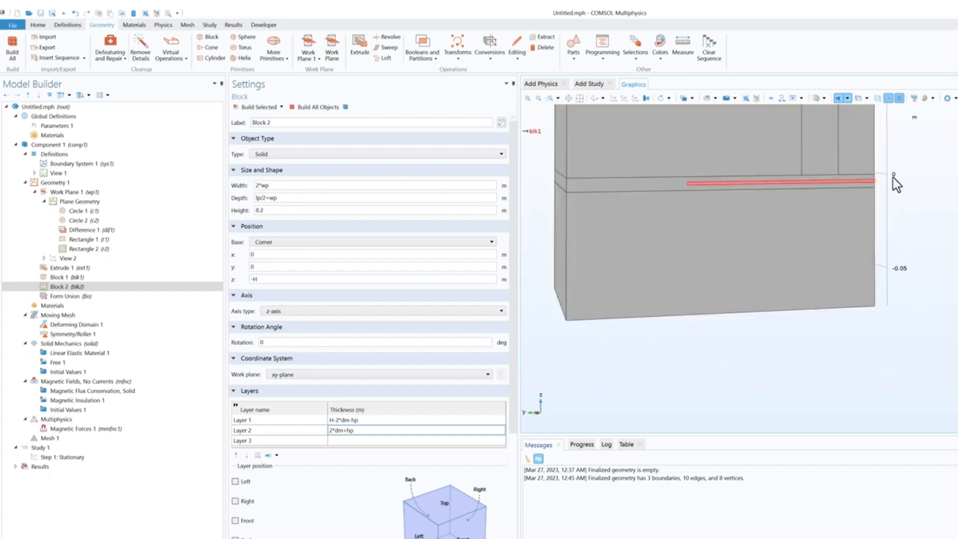
pyautogui.click(861, 99)
# Step: Examine the magnet, plate and block layers through the transparent geometry from several angles
pyautogui.moveTo(899, 220); pyautogui.dragTo(813, 231)
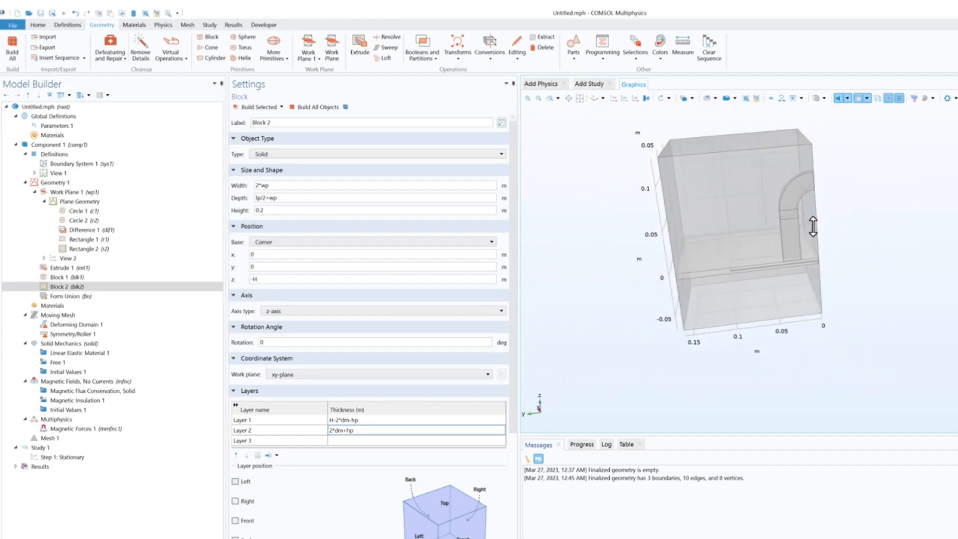
pyautogui.moveTo(813, 231); pyautogui.dragTo(815, 188, button='middle')
pyautogui.moveTo(819, 196); pyautogui.dragTo(831, 229, button='right')
pyautogui.moveTo(831, 230); pyautogui.dragTo(839, 302, button='middle')
pyautogui.moveTo(841, 267); pyautogui.dragTo(814, 285, button='right')
pyautogui.moveTo(813, 285); pyautogui.dragTo(819, 278)
pyautogui.moveTo(778, 252); pyautogui.dragTo(774, 212, button='middle')
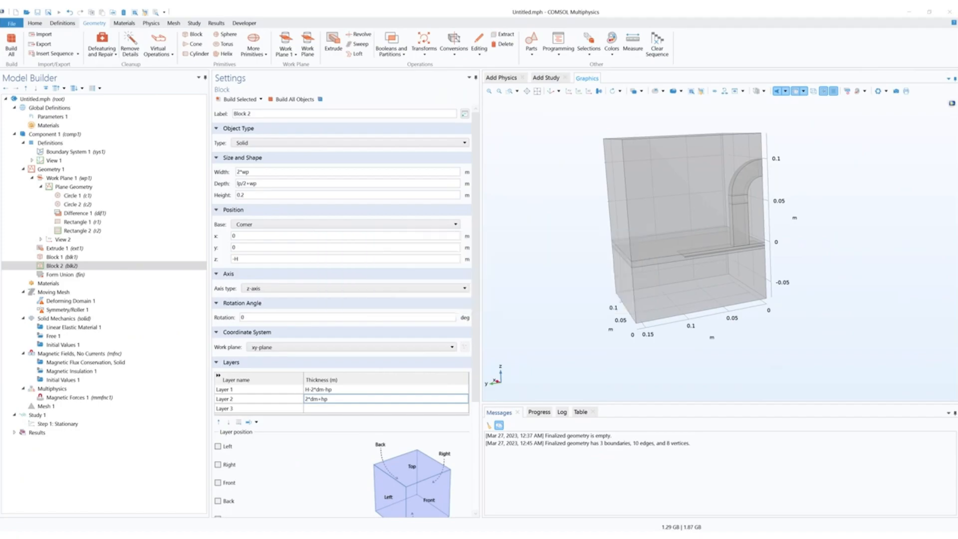
# Step: Open the Add Material window for Component 1's materials and dock it alongside the Graphics window
pyautogui.click(54, 283)
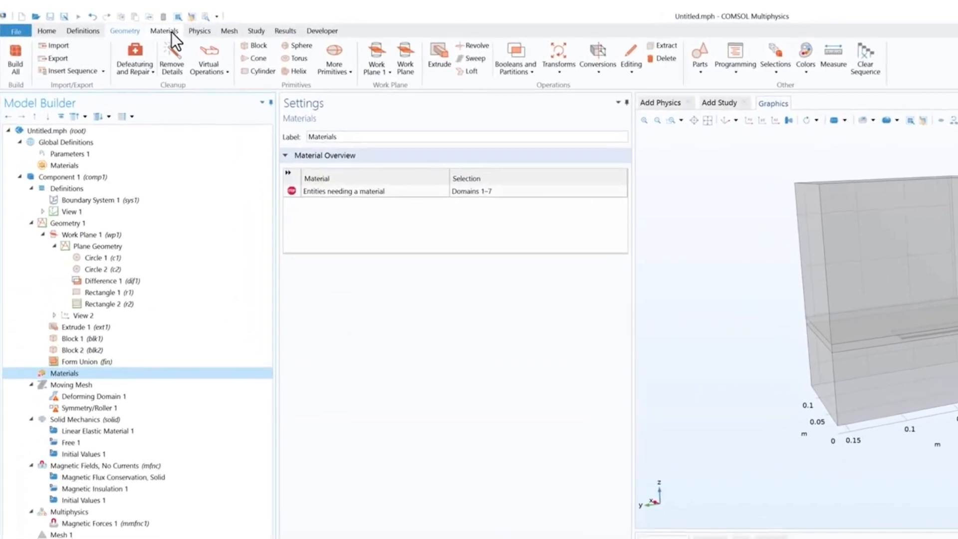
pyautogui.click(125, 23)
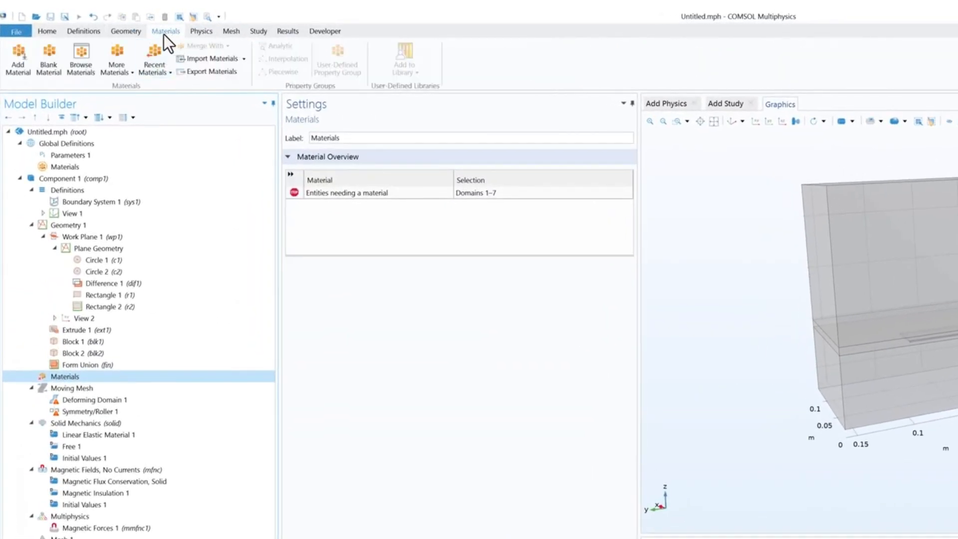
pyautogui.click(18, 67)
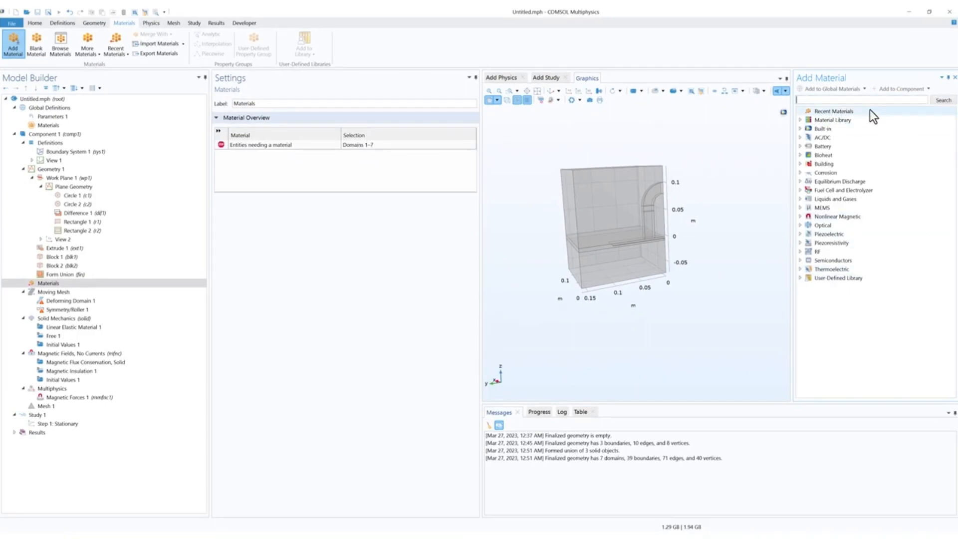
pyautogui.moveTo(831, 76); pyautogui.dragTo(721, 236)
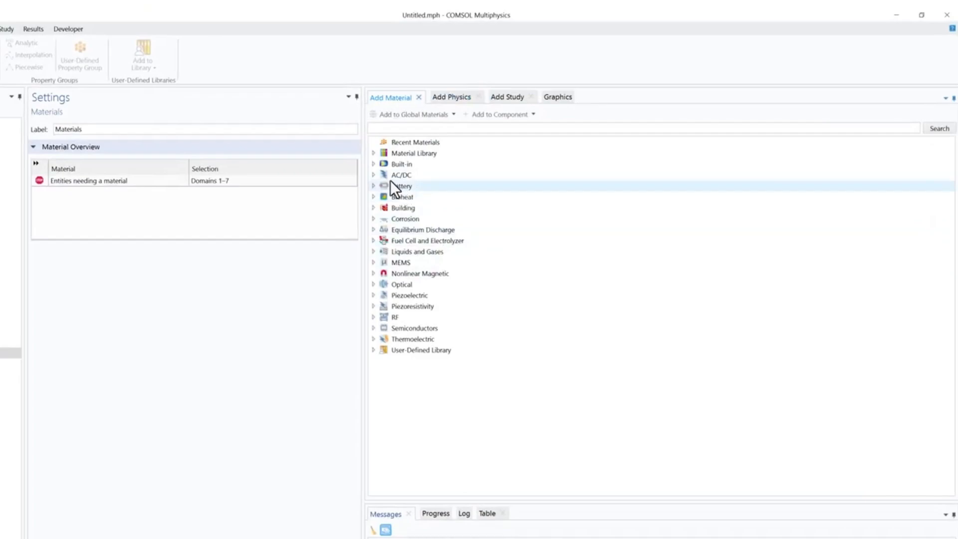
# Step: Add Soft Iron (Without Losses) from the AC/DC material library to Component 1
pyautogui.click(372, 174)
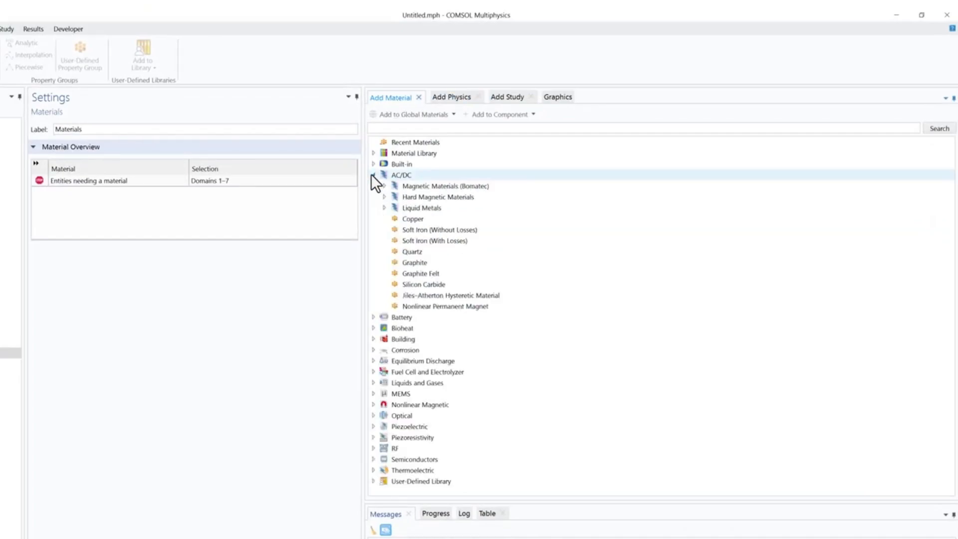
pyautogui.click(412, 232)
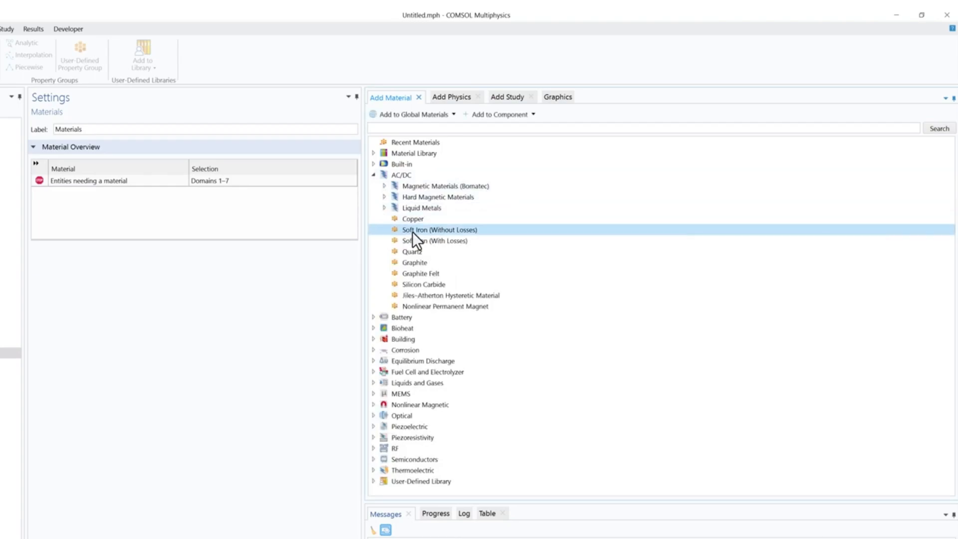
pyautogui.rightClick(413, 232)
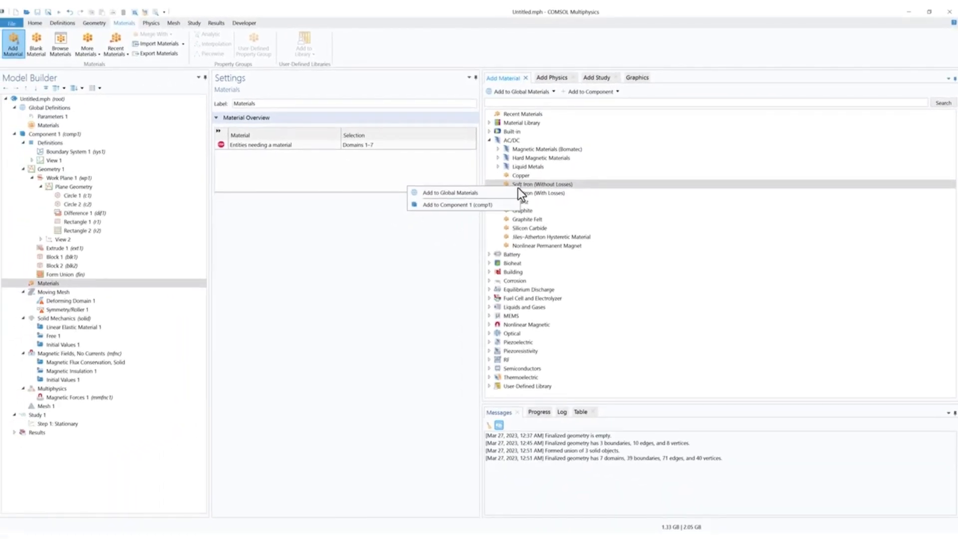
pyautogui.click(478, 202)
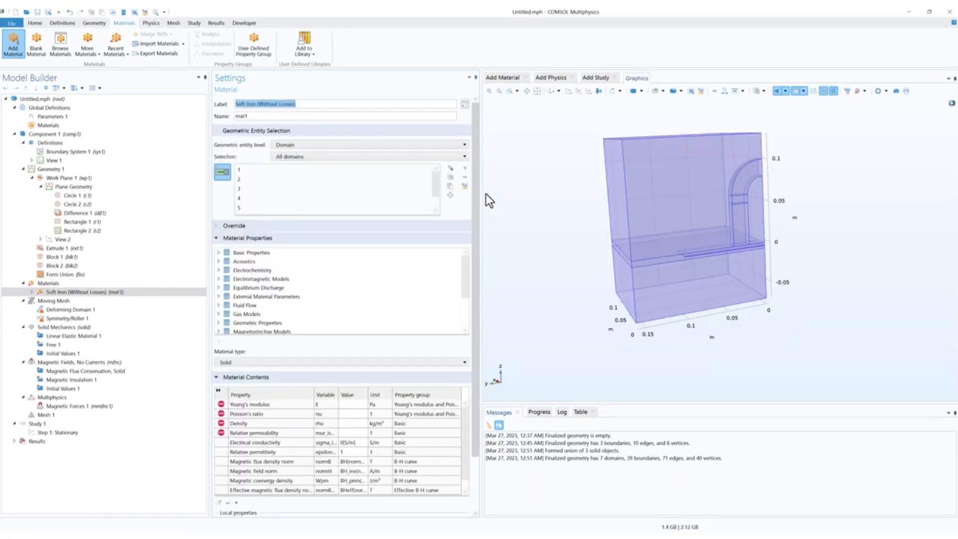
# Step: Add N35 (Sintered NdFeB) from the AC/DC hard magnetic materials, Chinese Standard grades, to Component 1
pyautogui.click(505, 77)
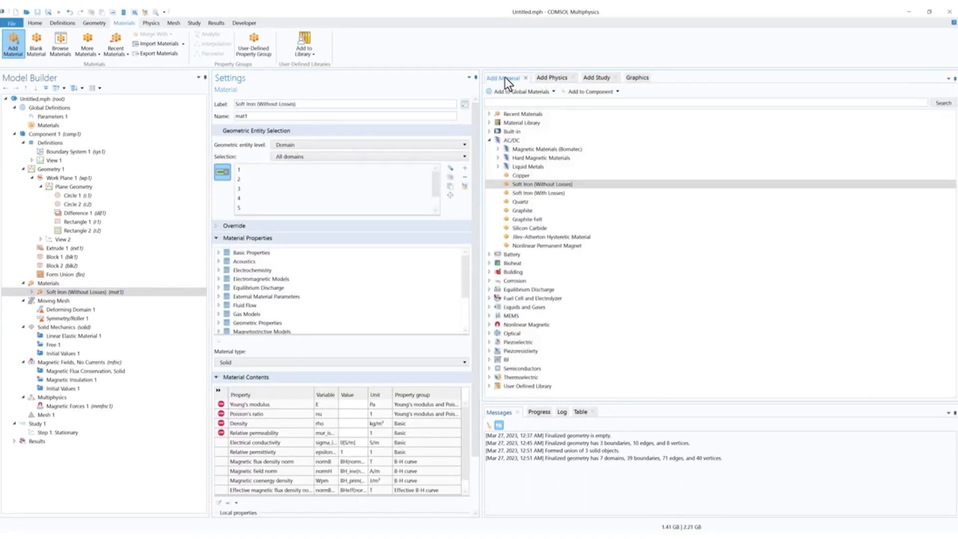
pyautogui.click(498, 157)
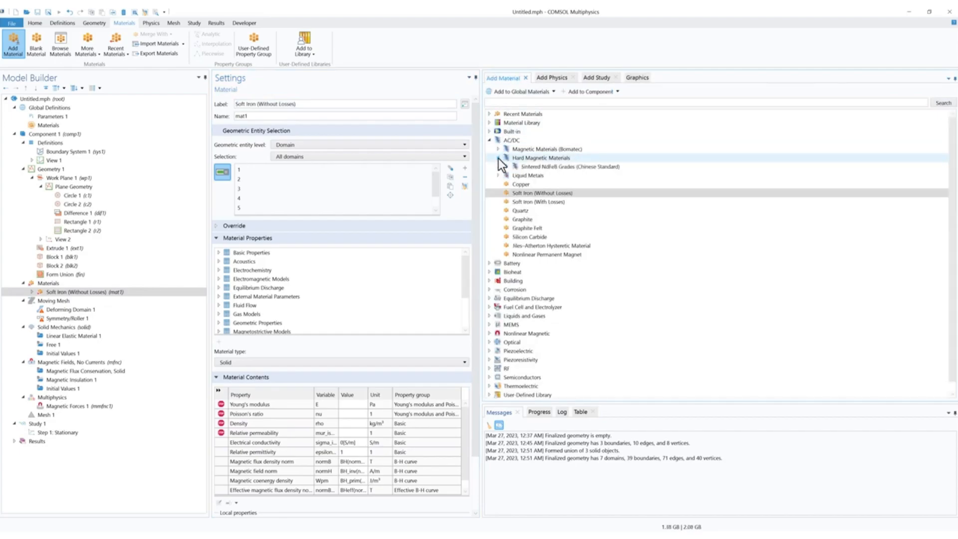
pyautogui.click(507, 167)
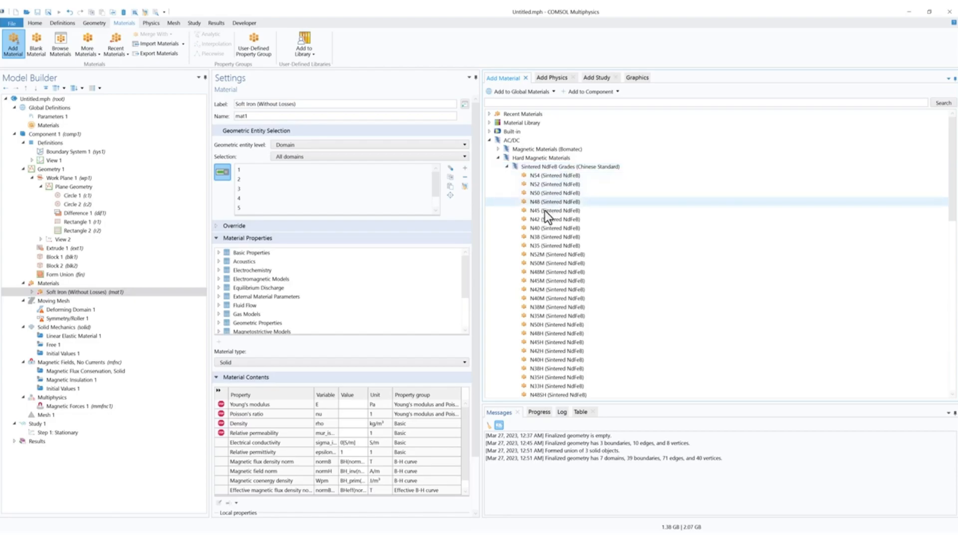
pyautogui.click(547, 244)
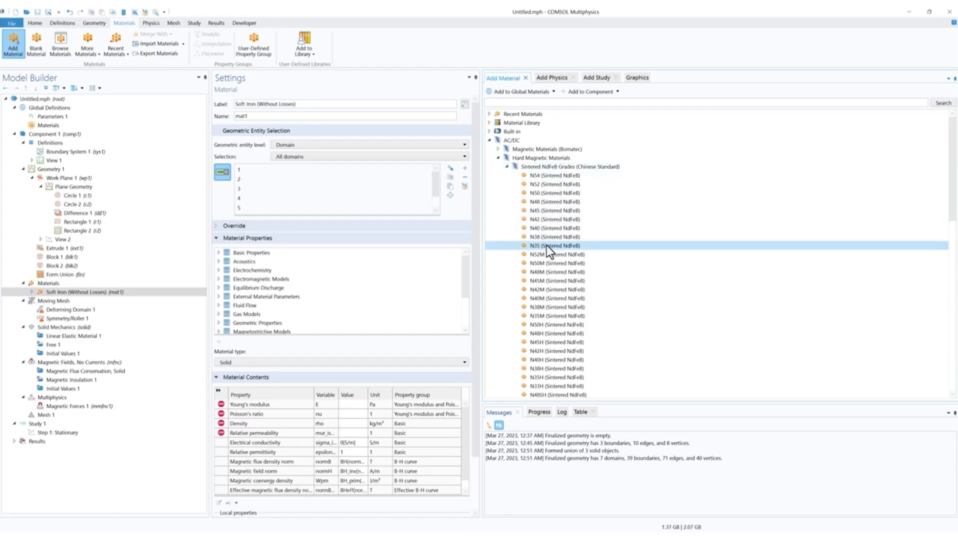
pyautogui.rightClick(546, 244)
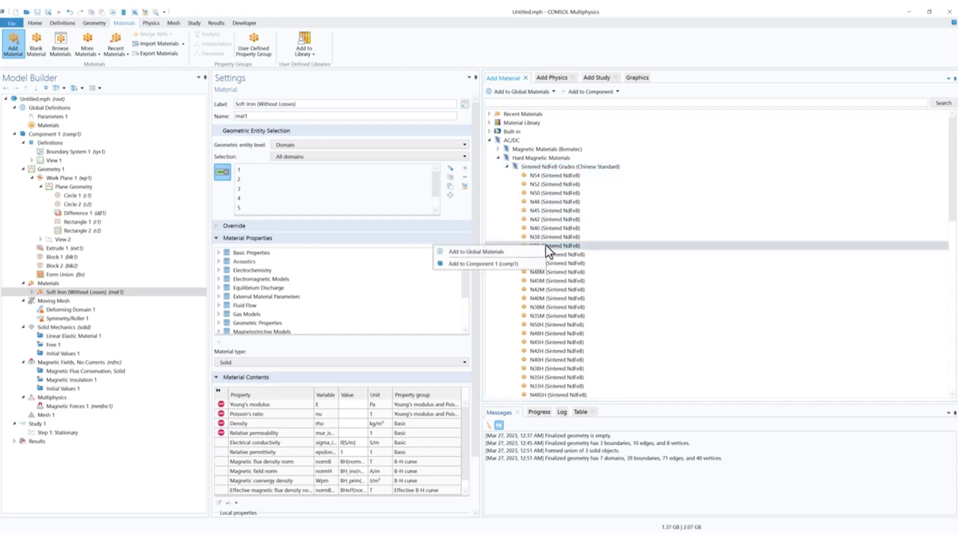
pyautogui.click(526, 261)
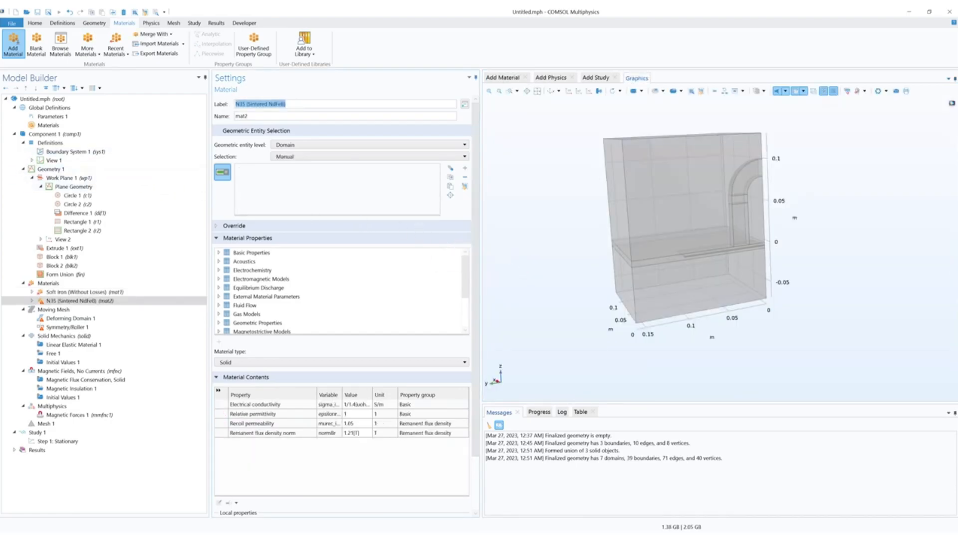
# Step: Assign the N35 (Sintered NdFeB) material to the straight magnet leg, domain 6
pyautogui.click(0, 145)
pyautogui.click(60, 290)
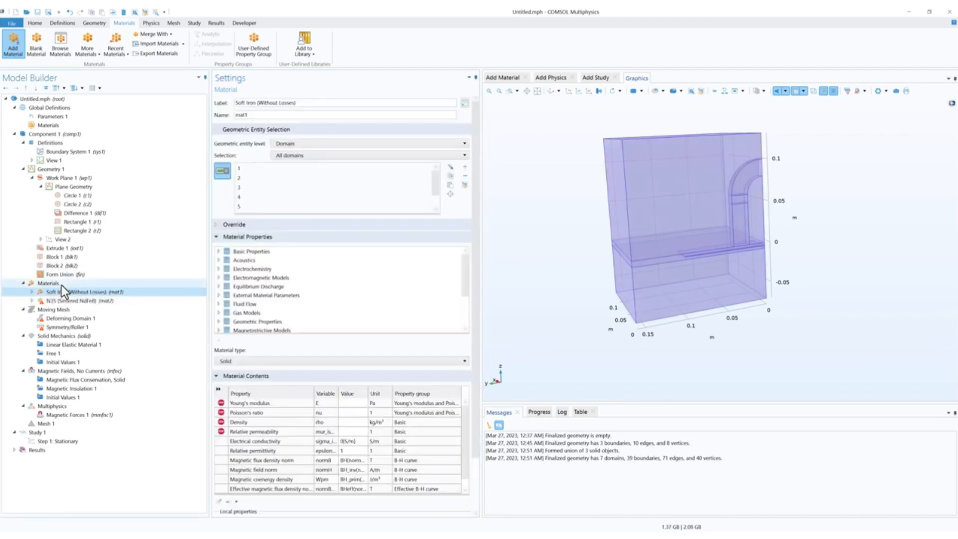
pyautogui.click(62, 284)
pyautogui.click(86, 300)
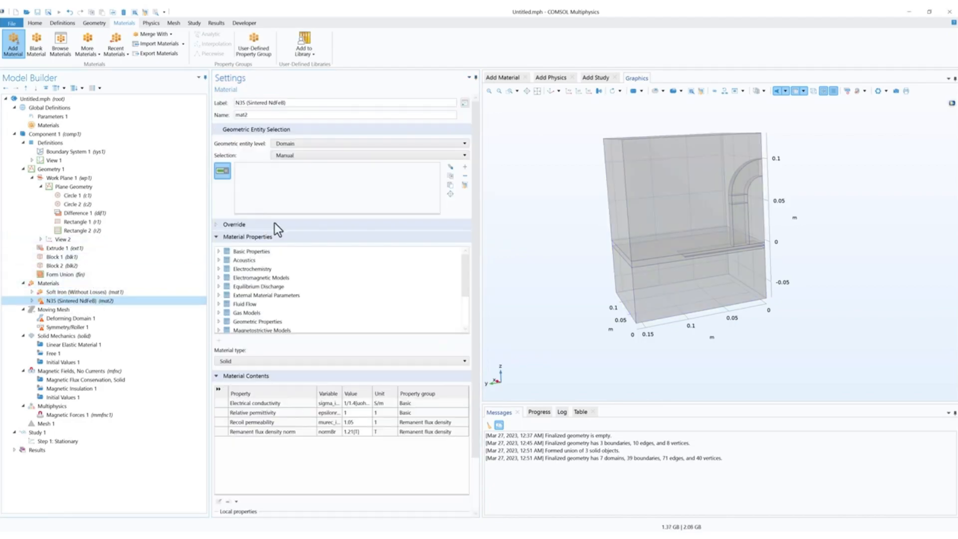
pyautogui.scroll(3, 732, 222)
pyautogui.click(732, 222)
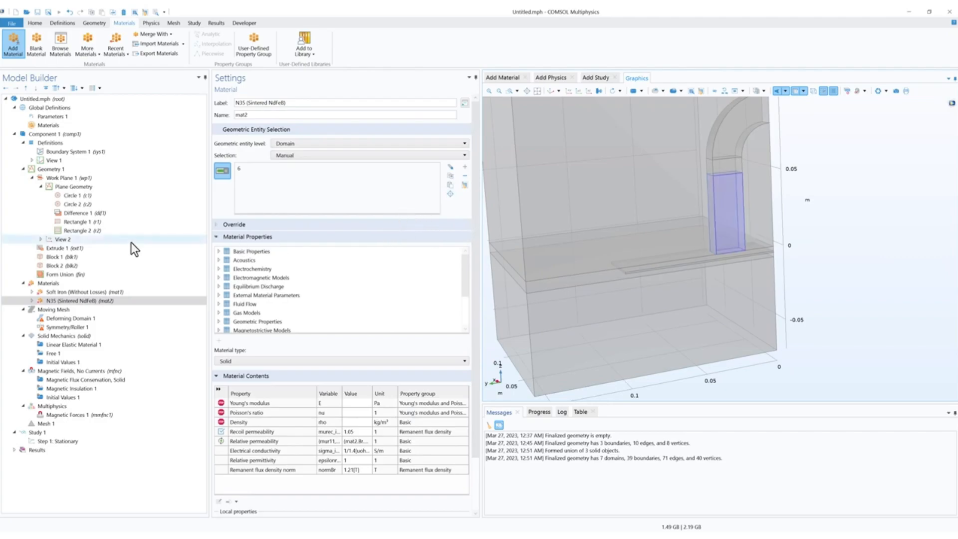
# Step: Add built-in Air to Component 1 and assign it to the three surrounding block layers, domains 1, 2 and 4
pyautogui.click(502, 81)
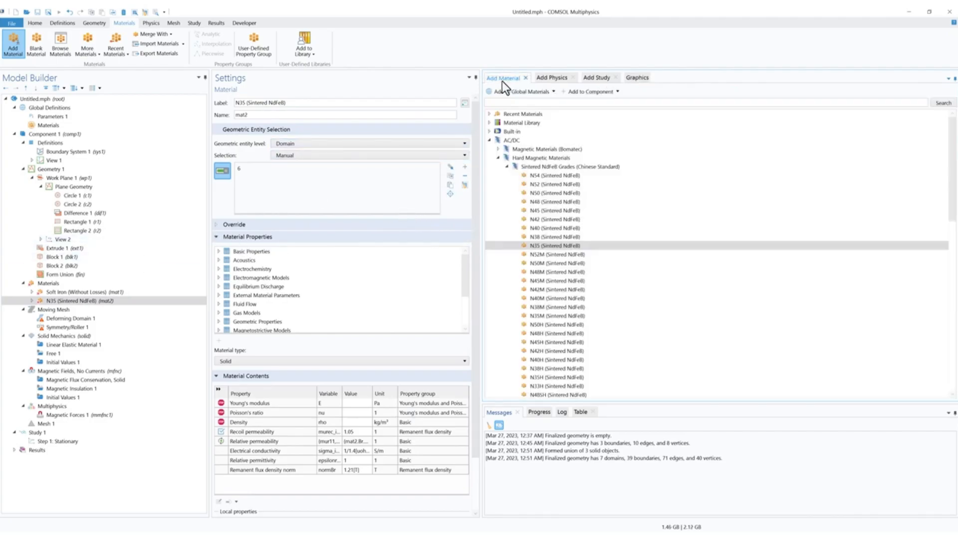
pyautogui.click(489, 132)
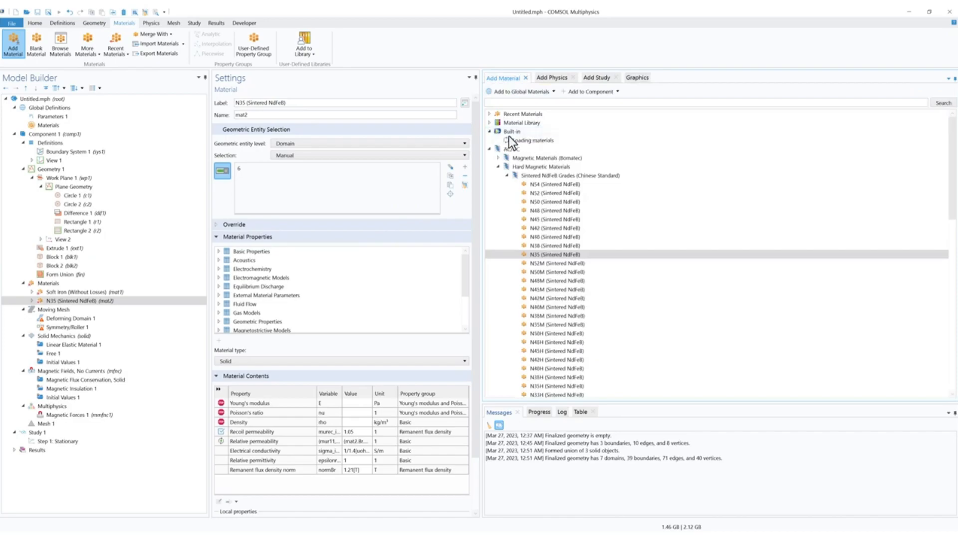
pyautogui.rightClick(525, 143)
pyautogui.click(483, 161)
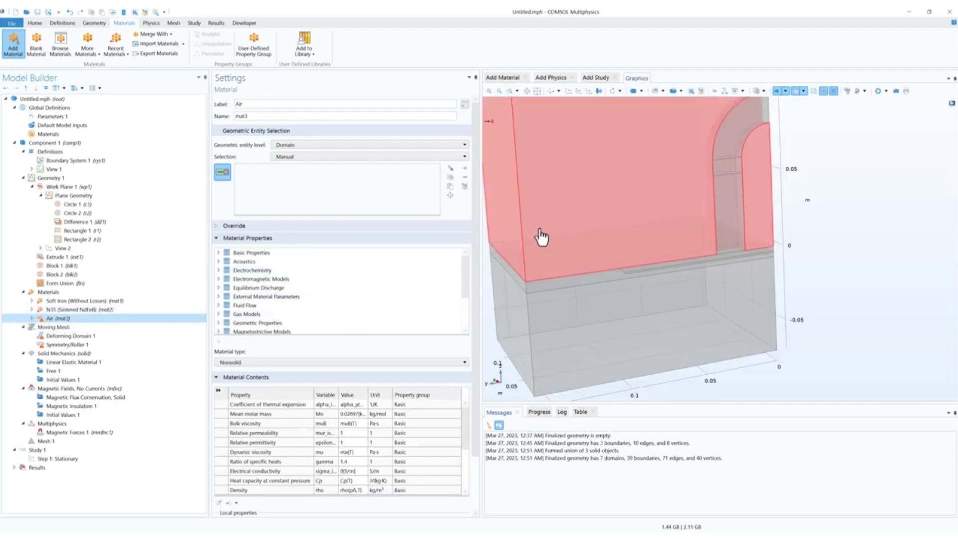
pyautogui.click(546, 269)
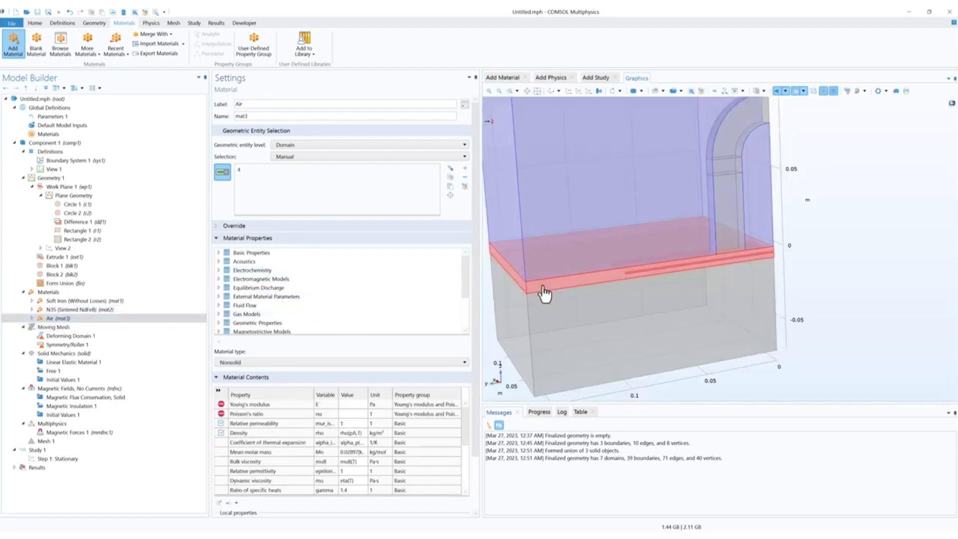
pyautogui.click(549, 332)
pyautogui.click(549, 335)
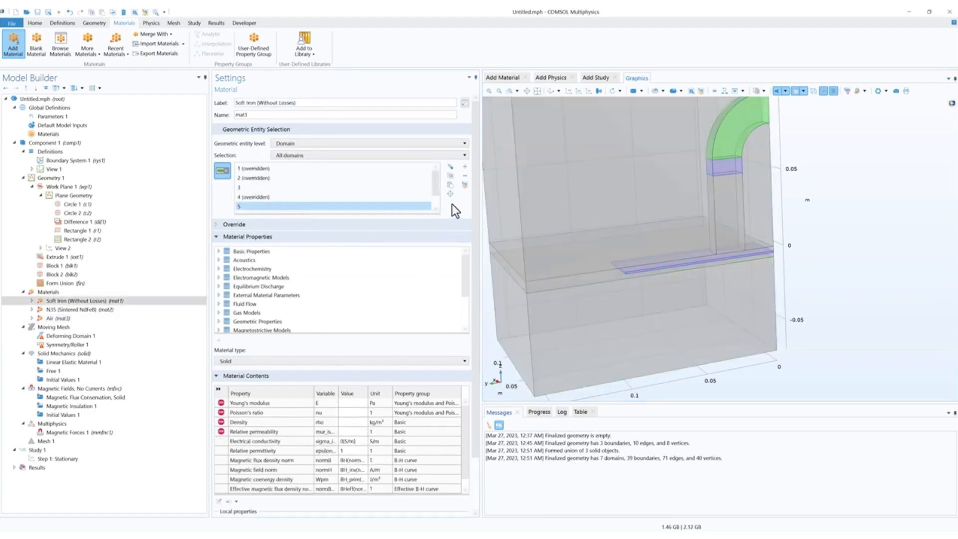
# Step: Clear the Soft Iron selection, assign it to the plate, curved arch and small block above the magnet leg (domains 3, 5, 7), and review the material assignments
pyautogui.click(465, 185)
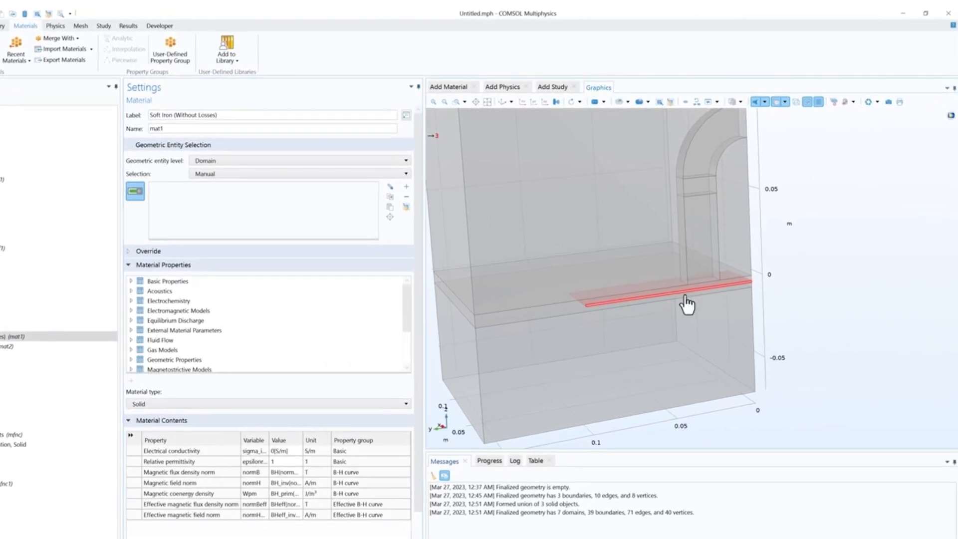
pyautogui.click(686, 300)
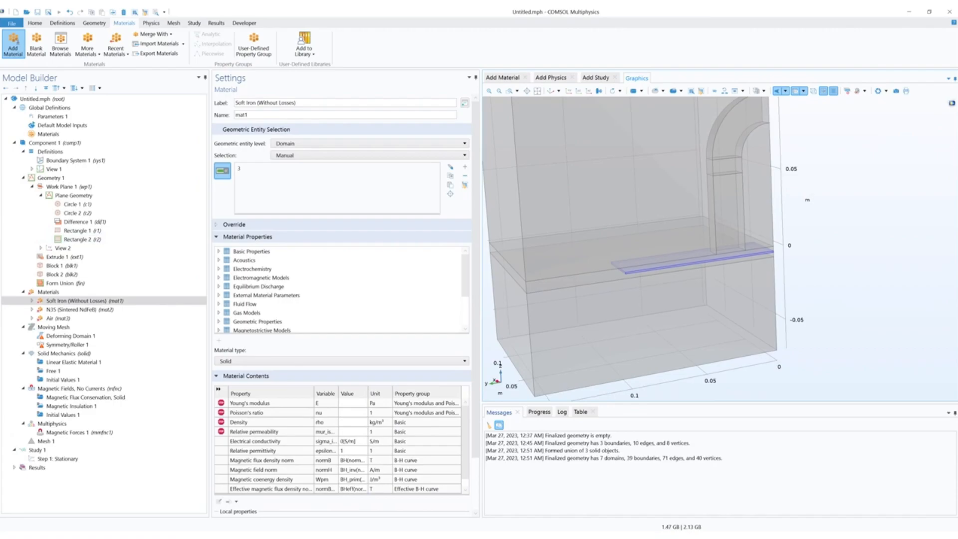
pyautogui.click(733, 134)
pyautogui.click(729, 172)
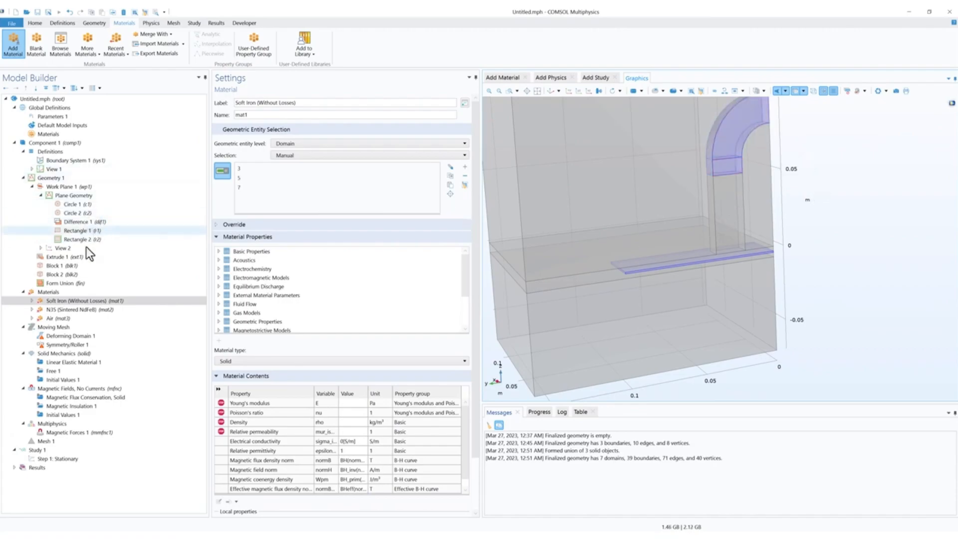
pyautogui.click(67, 312)
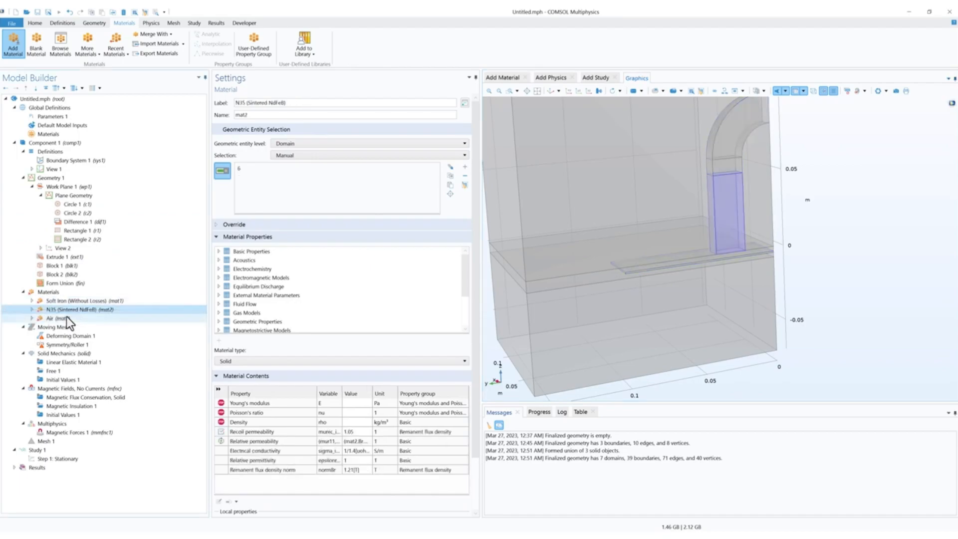
pyautogui.click(64, 319)
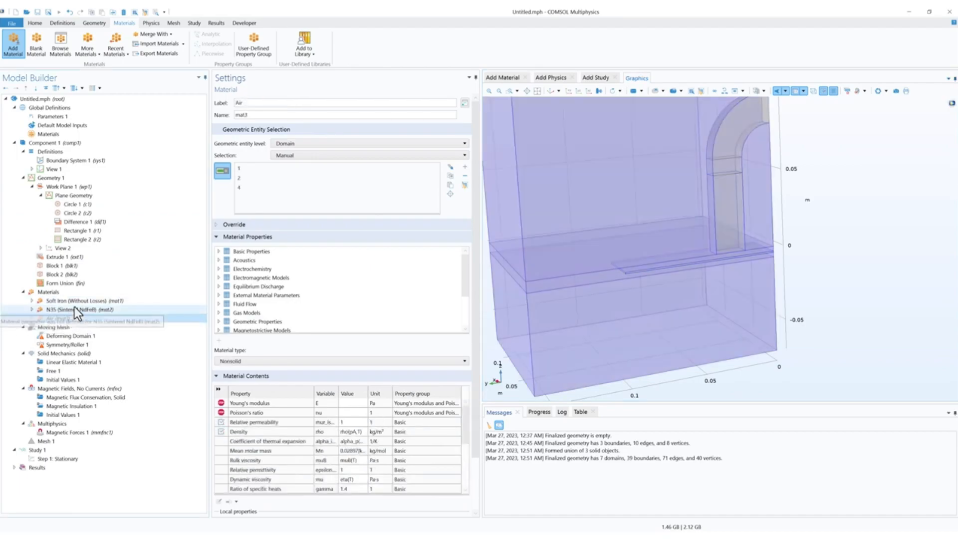
pyautogui.click(76, 304)
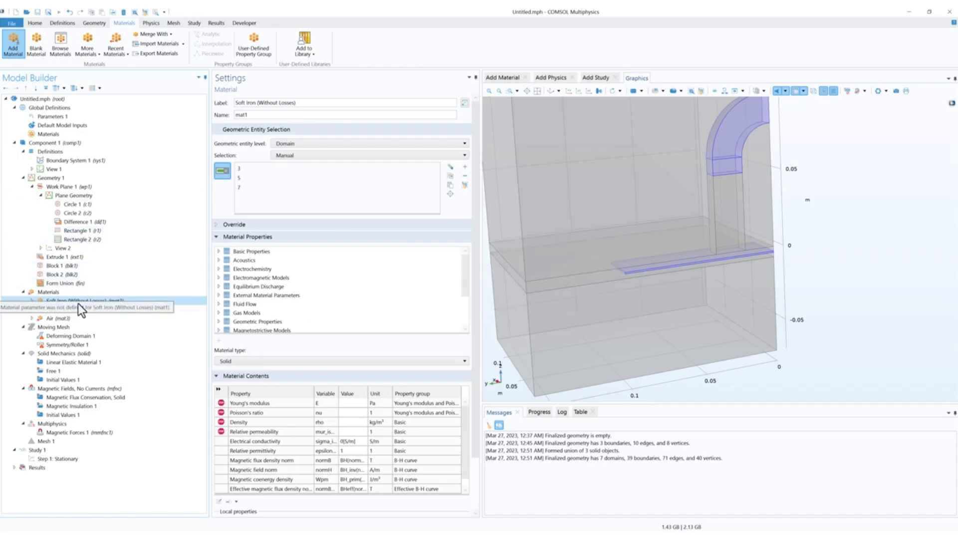
# Step: Assign the thin middle air layer, domain 2, to Deforming Domain 1 and its symmetry faces, boundaries 4 and 5, to Symmetry/Roller 1
pyautogui.click(59, 328)
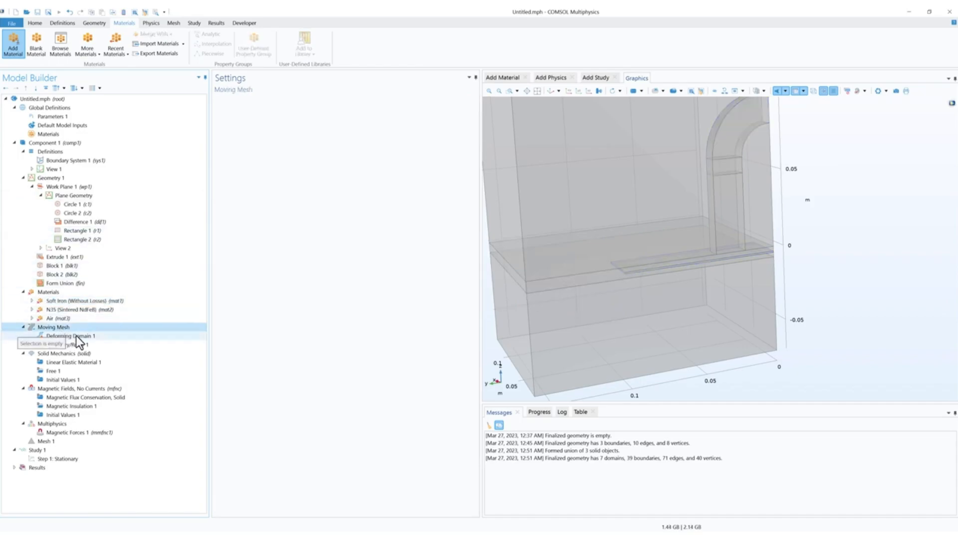
pyautogui.click(75, 336)
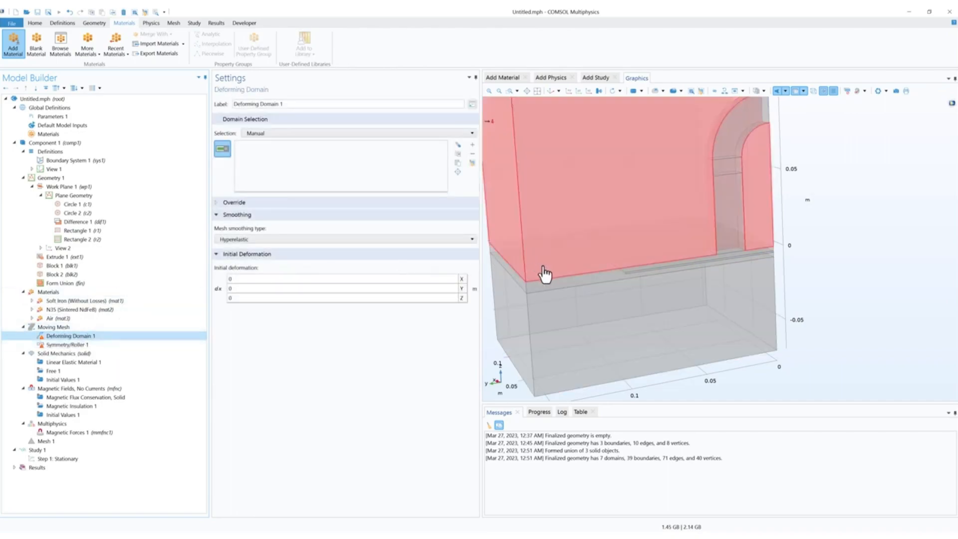
pyautogui.click(555, 283)
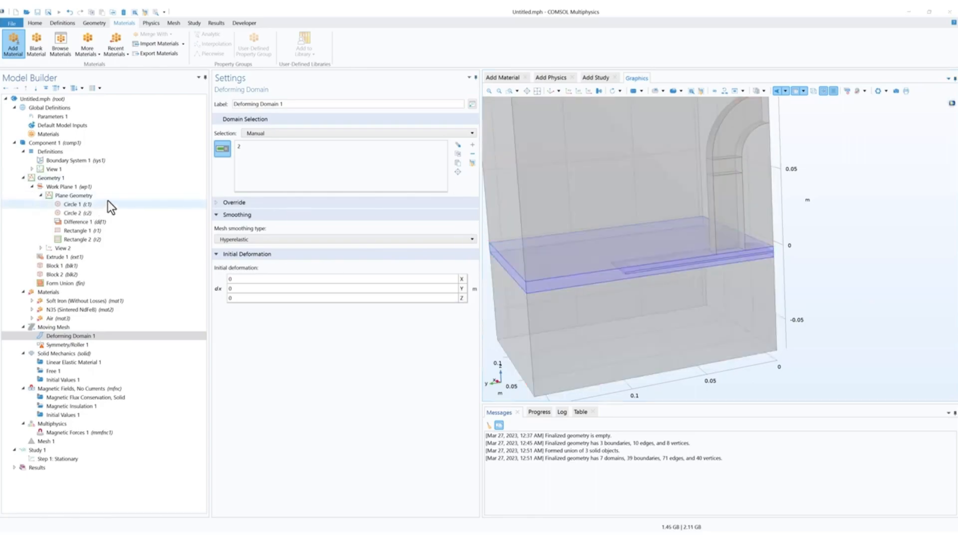
pyautogui.click(76, 346)
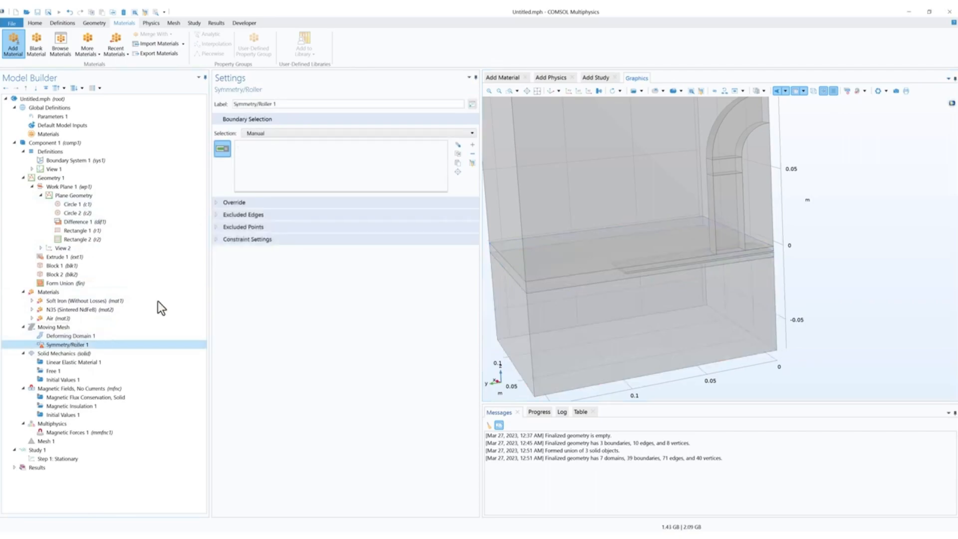
pyautogui.click(657, 272)
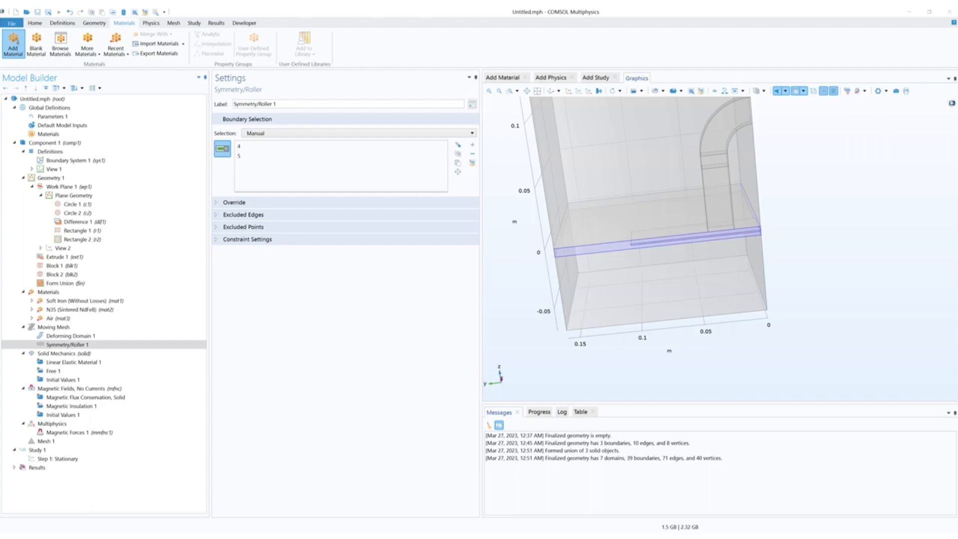
# Step: Clear the Solid Mechanics domain selection and restrict the physics to the thin plate, domain 3
pyautogui.click(81, 354)
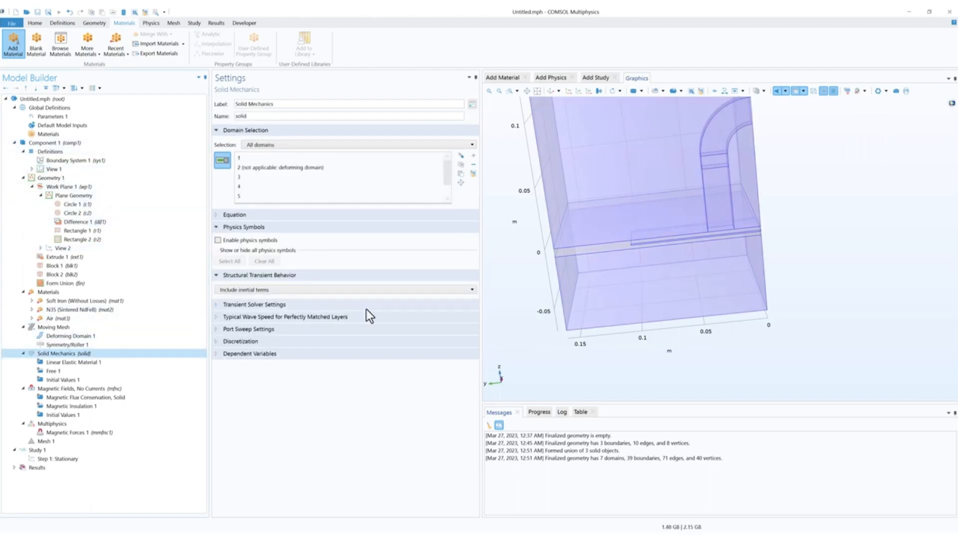
pyautogui.click(322, 178)
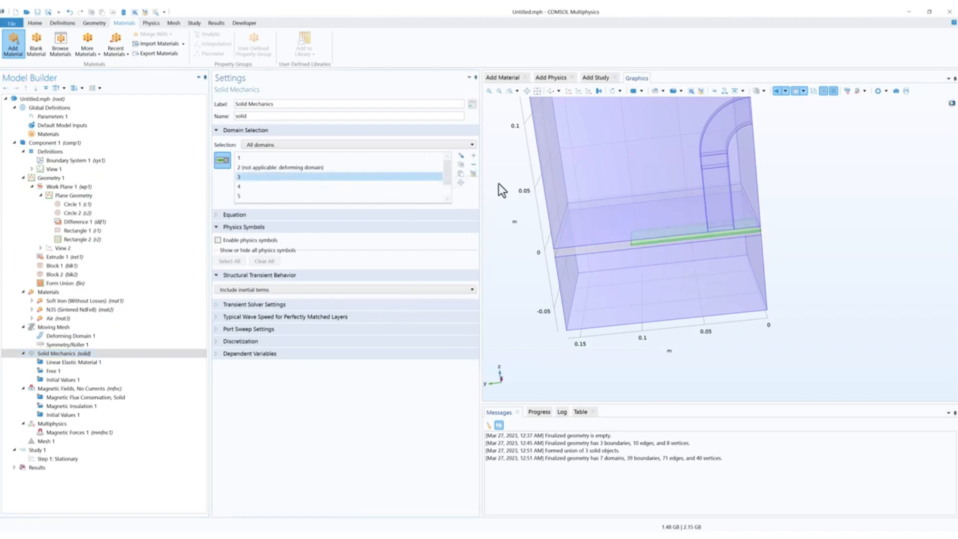
pyautogui.click(473, 174)
pyautogui.scroll(5, 694, 234)
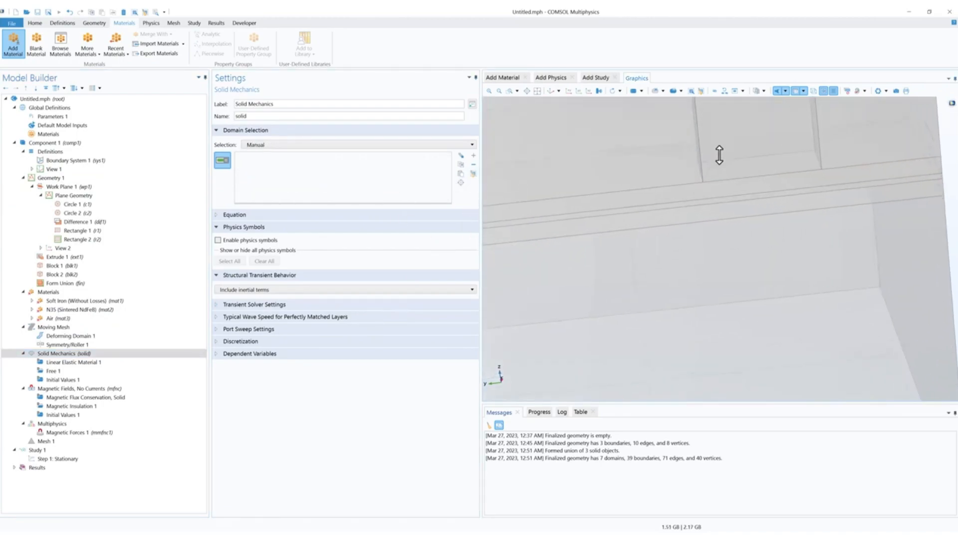
pyautogui.click(712, 200)
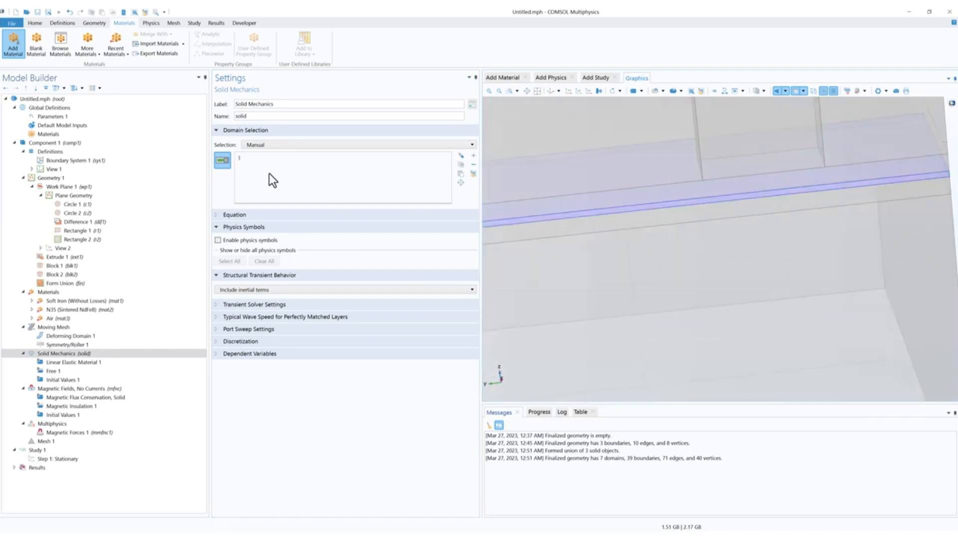
# Step: Add a Fixed Constraint to Solid Mechanics and apply it to the plate's outer end face, boundary 29
pyautogui.rightClick(69, 353)
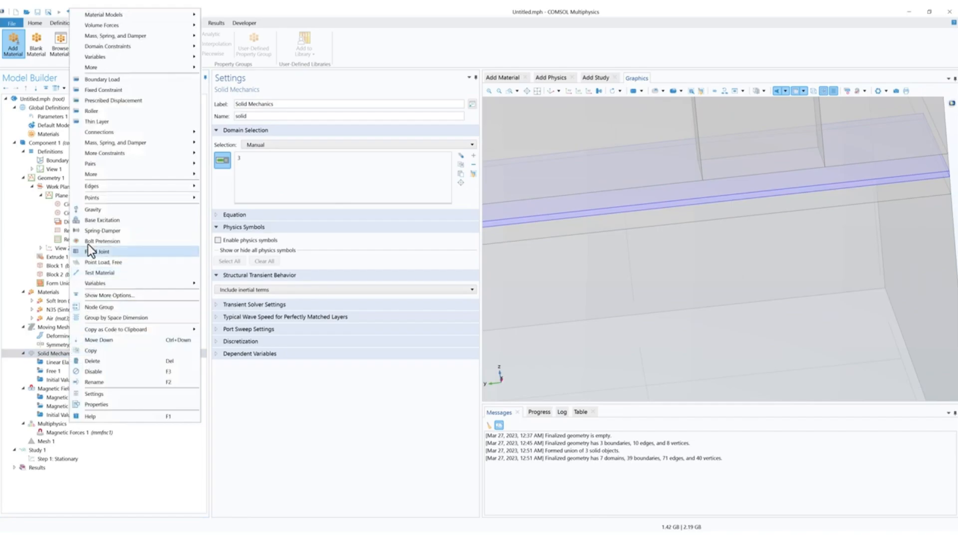
pyautogui.click(129, 90)
pyautogui.scroll(-5, 629, 244)
pyautogui.moveTo(629, 244)
pyautogui.mouseDown()
pyautogui.moveTo(605, 261)
pyautogui.moveTo(647, 242)
pyautogui.mouseUp()
pyautogui.moveTo(718, 230); pyautogui.dragTo(716, 96, button='middle')
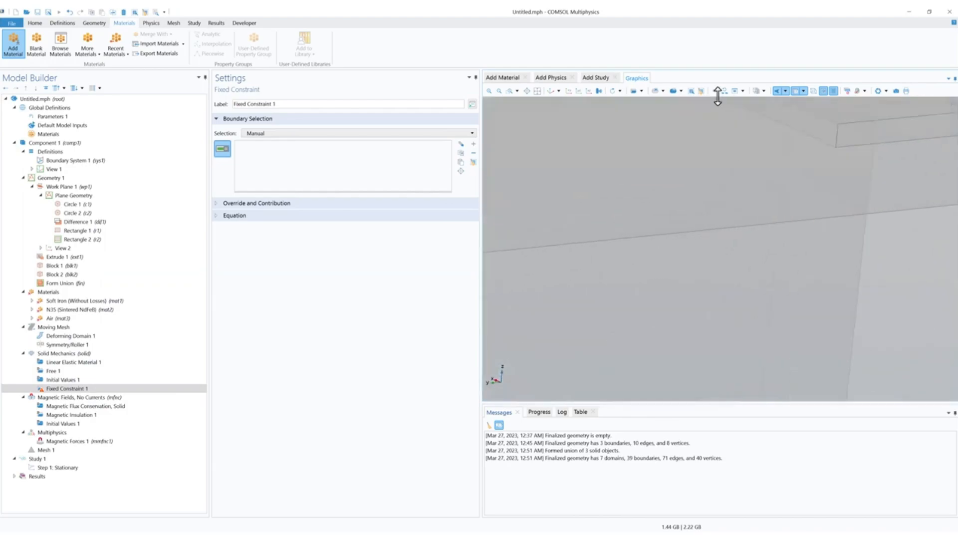
pyautogui.moveTo(741, 133); pyautogui.dragTo(638, 233, button='right')
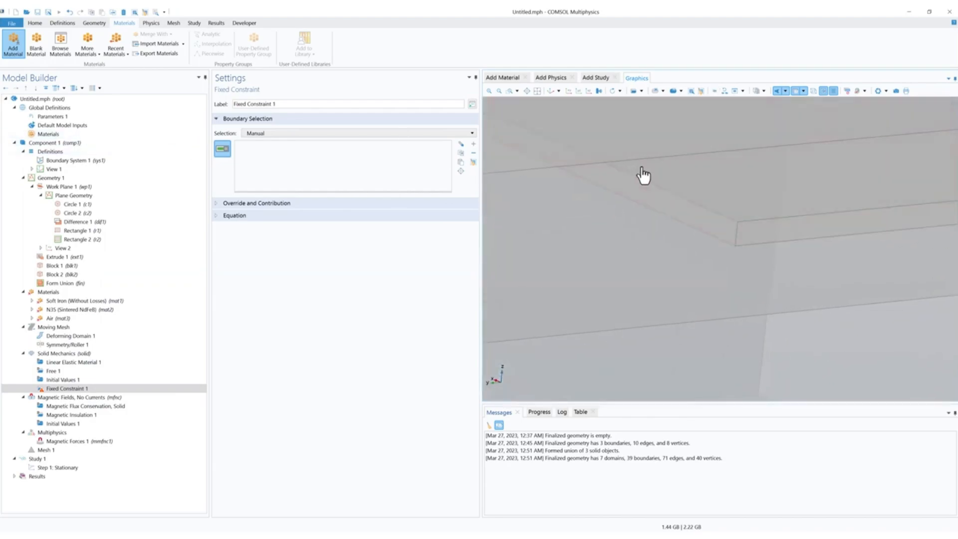
pyautogui.click(665, 207)
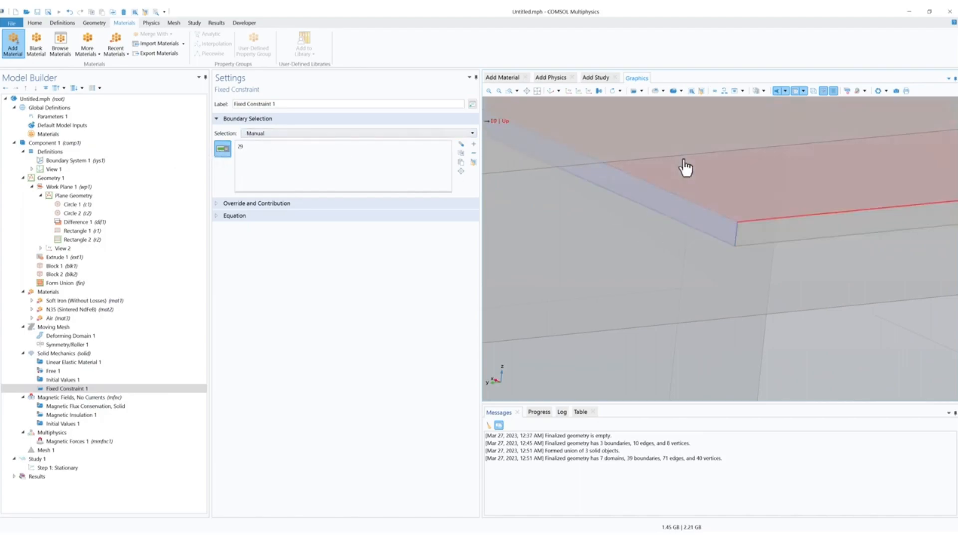
pyautogui.moveTo(684, 159); pyautogui.dragTo(723, 209, button='middle')
pyautogui.moveTo(723, 209); pyautogui.dragTo(651, 247, button='right')
pyautogui.moveTo(664, 212); pyautogui.dragTo(677, 238, button='middle')
pyautogui.moveTo(711, 236); pyautogui.dragTo(704, 240, button='right')
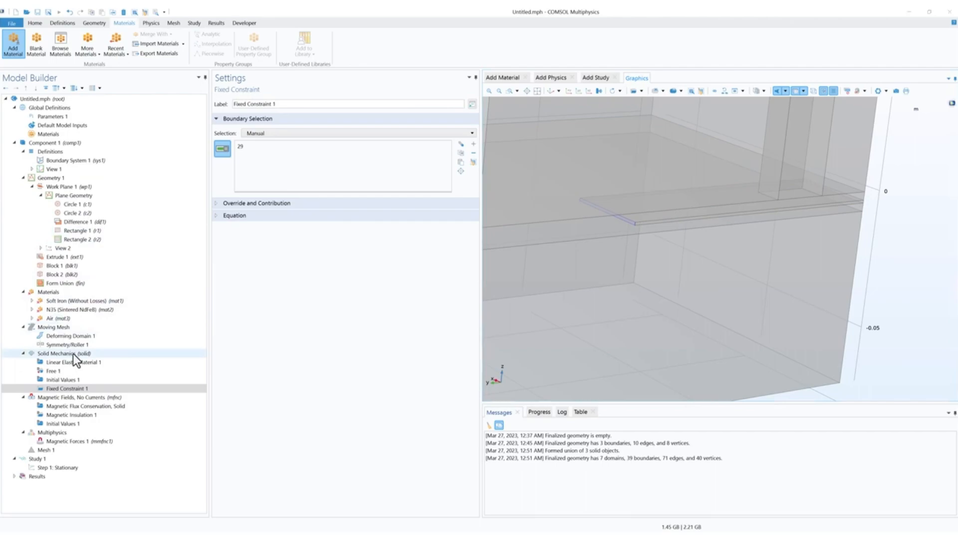
pyautogui.rightClick(74, 354)
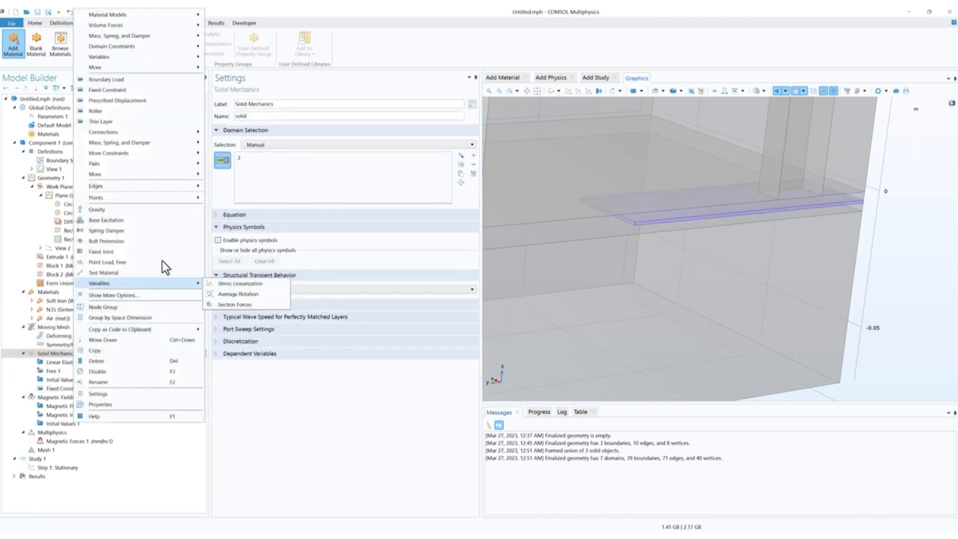
pyautogui.moveTo(165, 175)
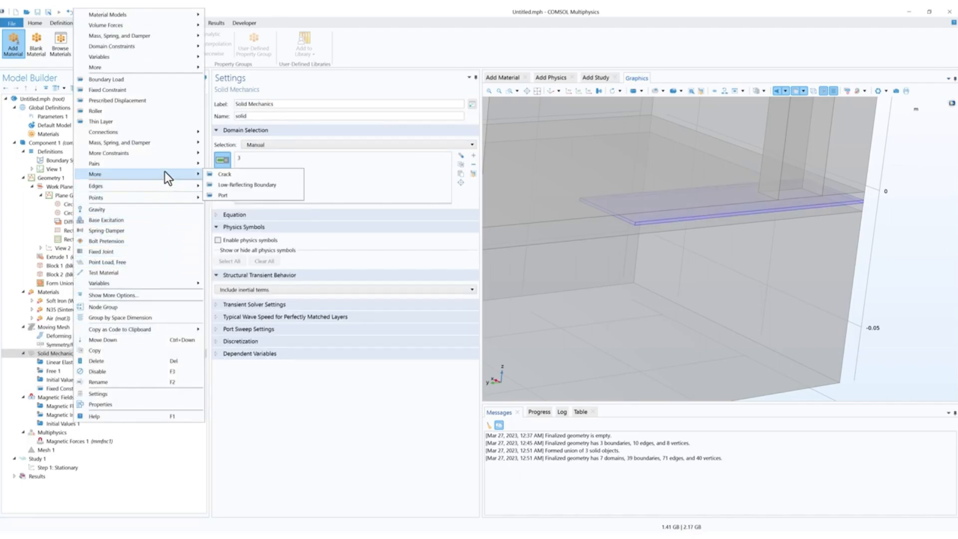
pyautogui.moveTo(175, 156)
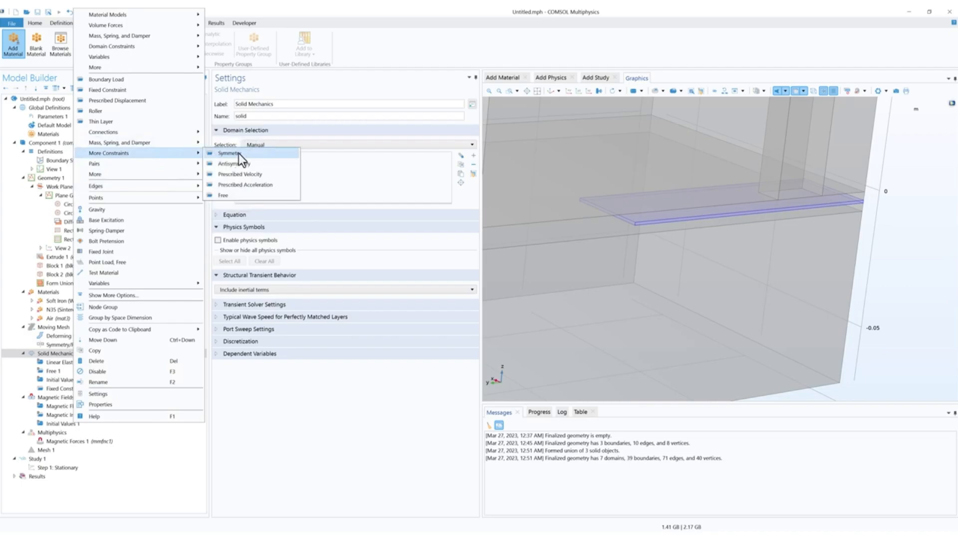
pyautogui.click(270, 14)
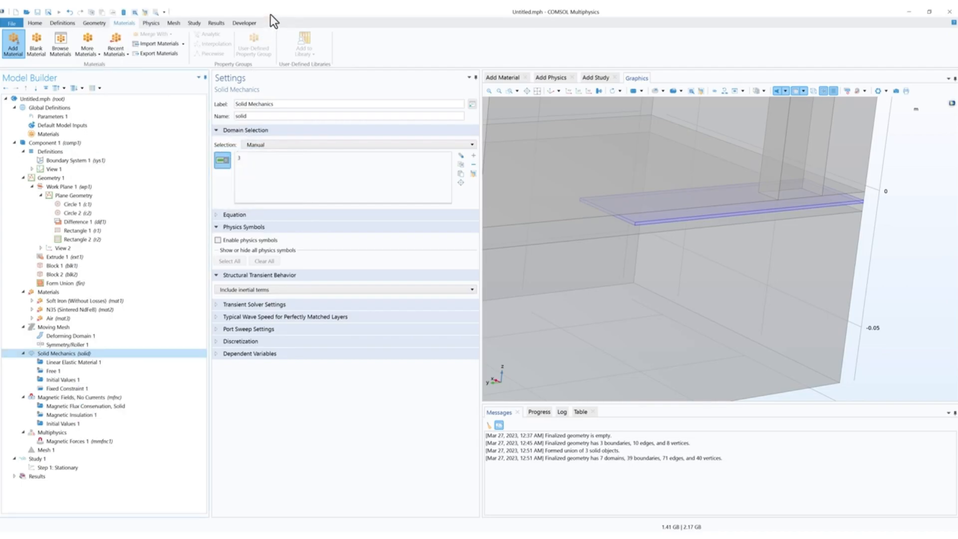
# Step: Add a Symmetry condition to Solid Mechanics and apply it to the plate's two cut faces, boundaries 7 and 8
pyautogui.click(158, 23)
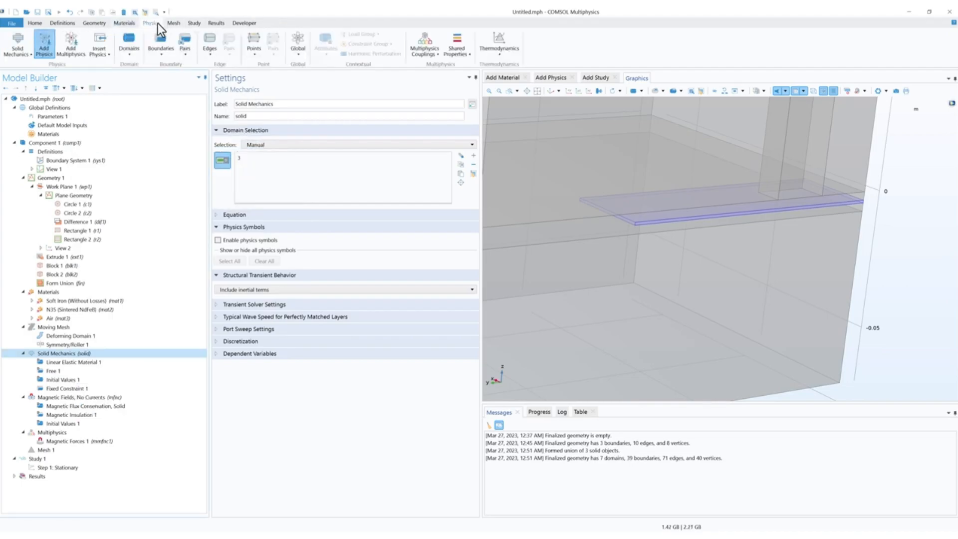
pyautogui.click(161, 50)
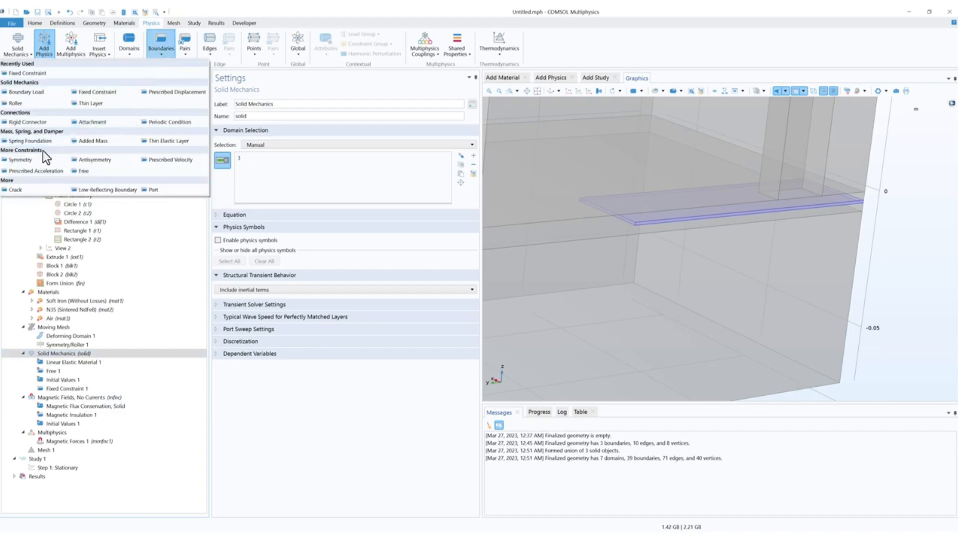
pyautogui.click(28, 159)
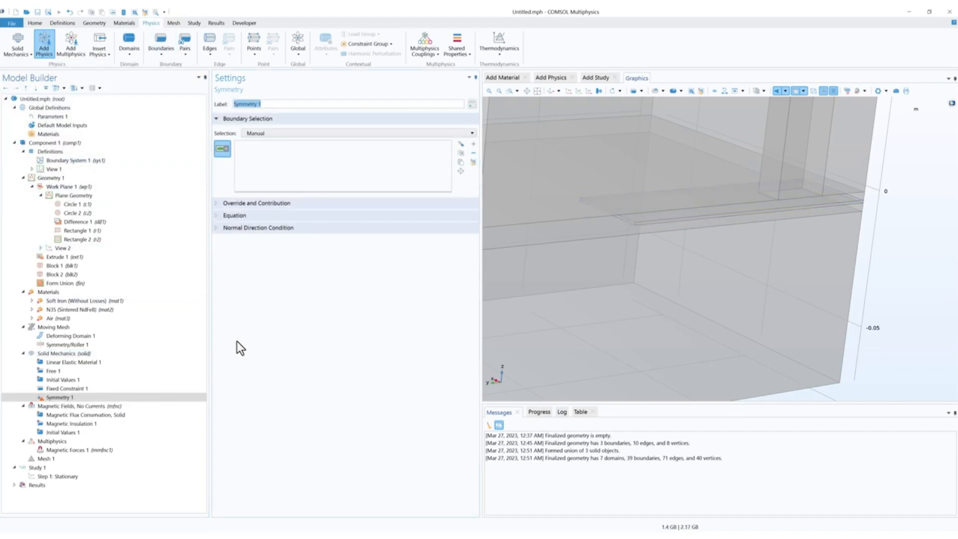
pyautogui.moveTo(794, 265); pyautogui.dragTo(744, 304, button='right')
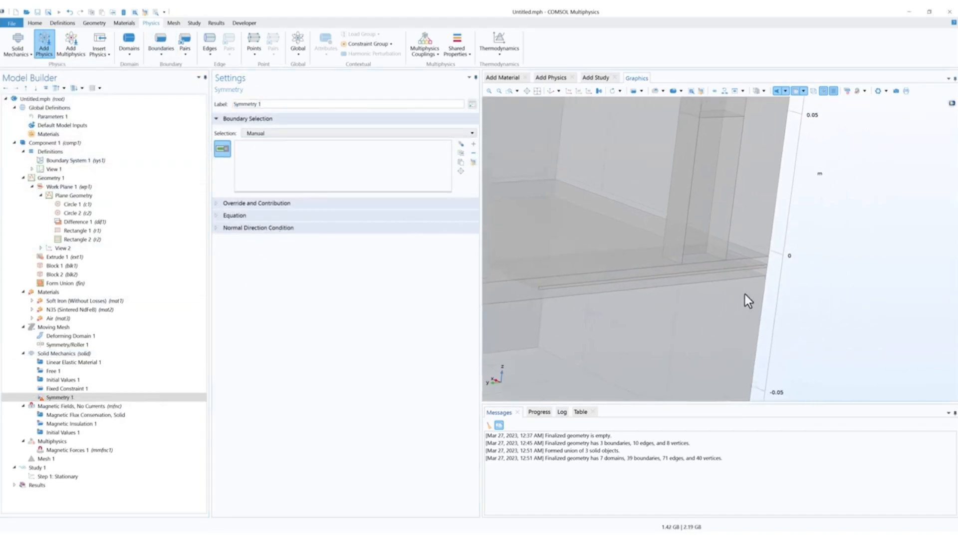
pyautogui.scroll(2, 747, 294)
pyautogui.click(757, 255)
pyautogui.moveTo(801, 267); pyautogui.dragTo(727, 270)
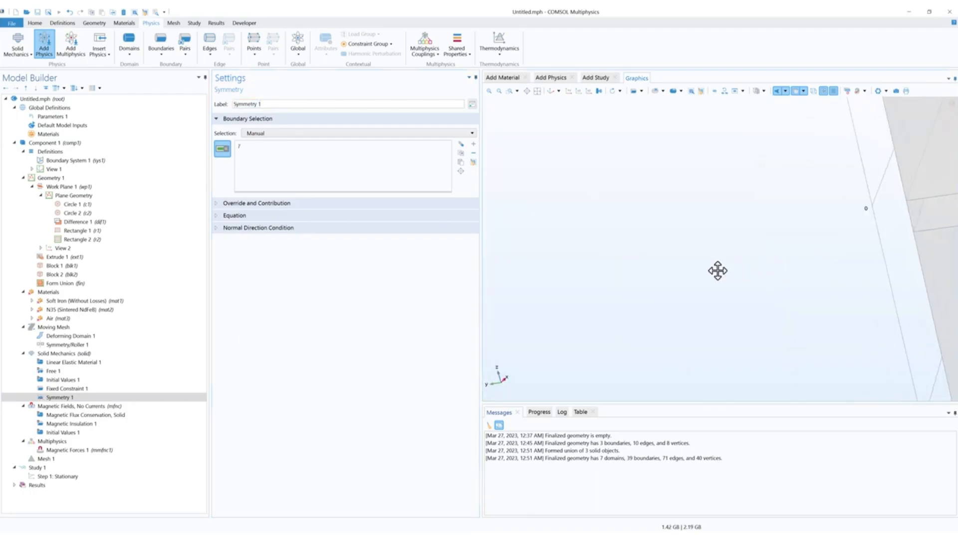
pyautogui.scroll(-4, 728, 270)
pyautogui.scroll(4, 673, 216)
pyautogui.click(675, 238)
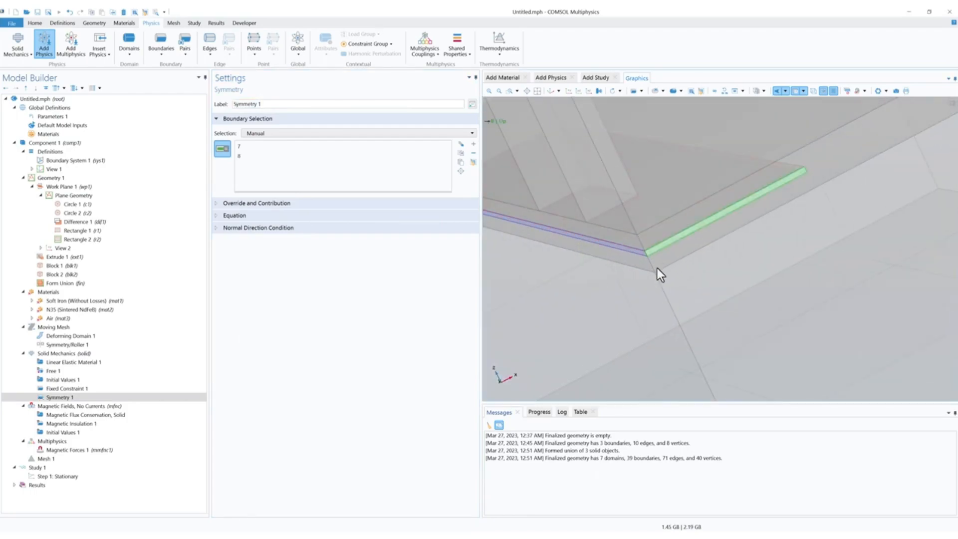
pyautogui.scroll(-4, 649, 274)
pyautogui.moveTo(620, 303); pyautogui.dragTo(672, 295)
pyautogui.click(552, 91)
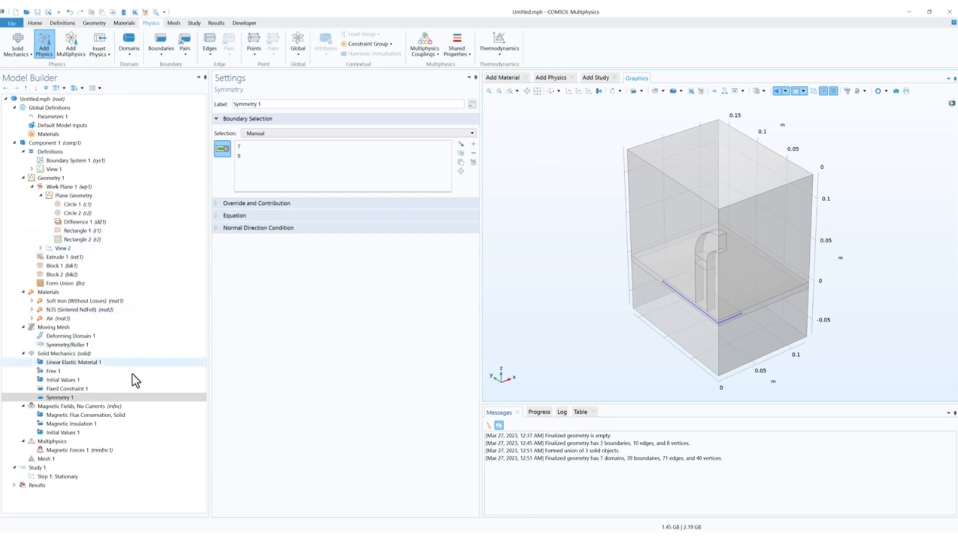
# Step: Set the magnetization model of the default Magnetic Flux Conservation, Solid node to B-H curve
pyautogui.click(93, 415)
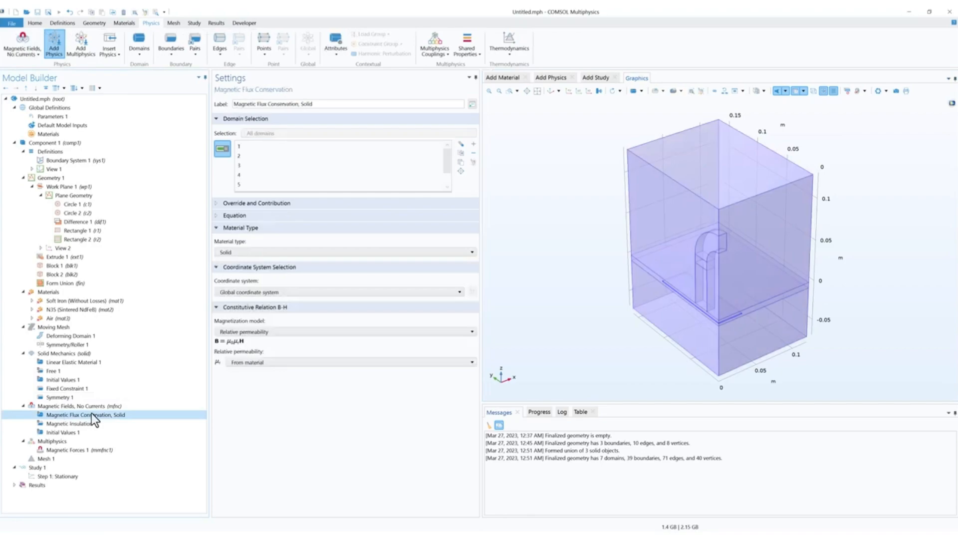
pyautogui.click(260, 333)
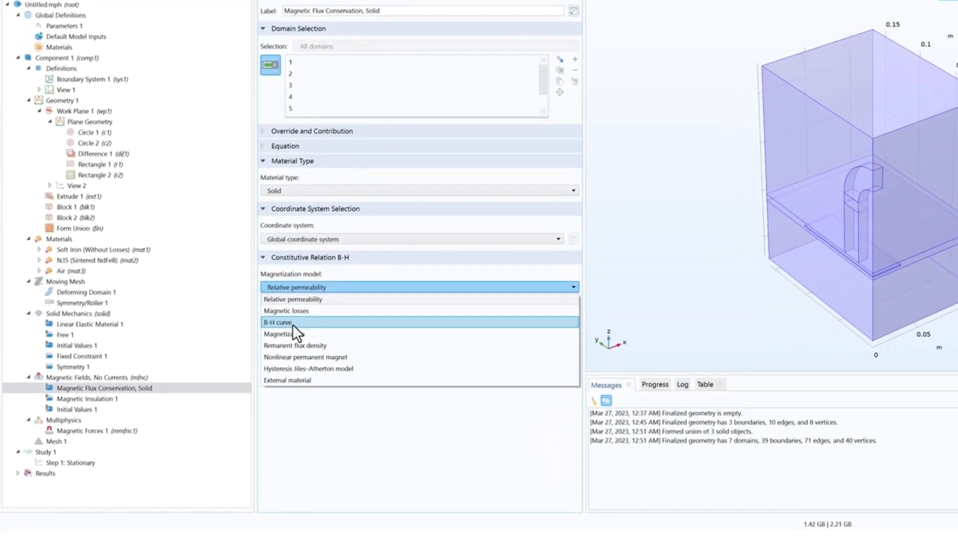
pyautogui.click(241, 361)
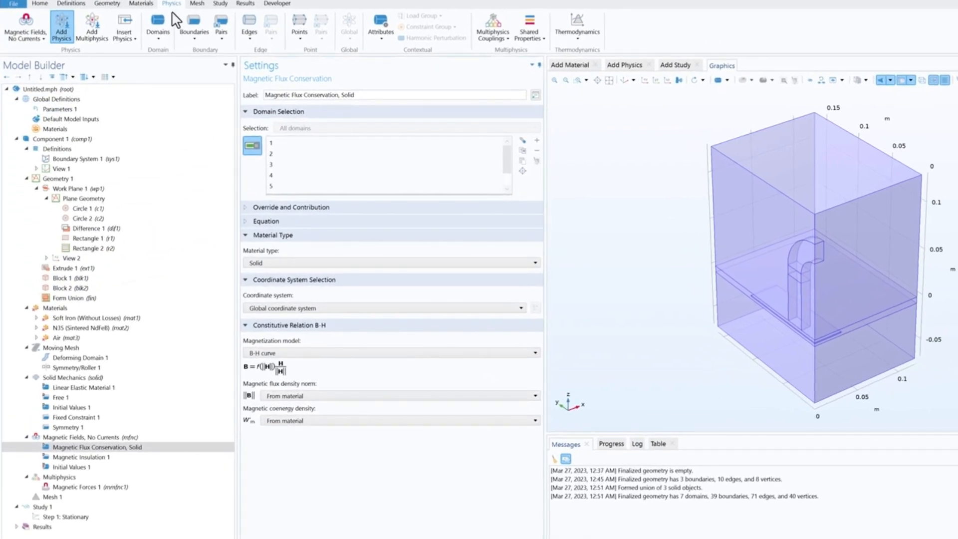
# Step: Add a Magnetic Flux Conservation node for the magnet leg, domain 6, and set its material type to Solid
pyautogui.click(160, 39)
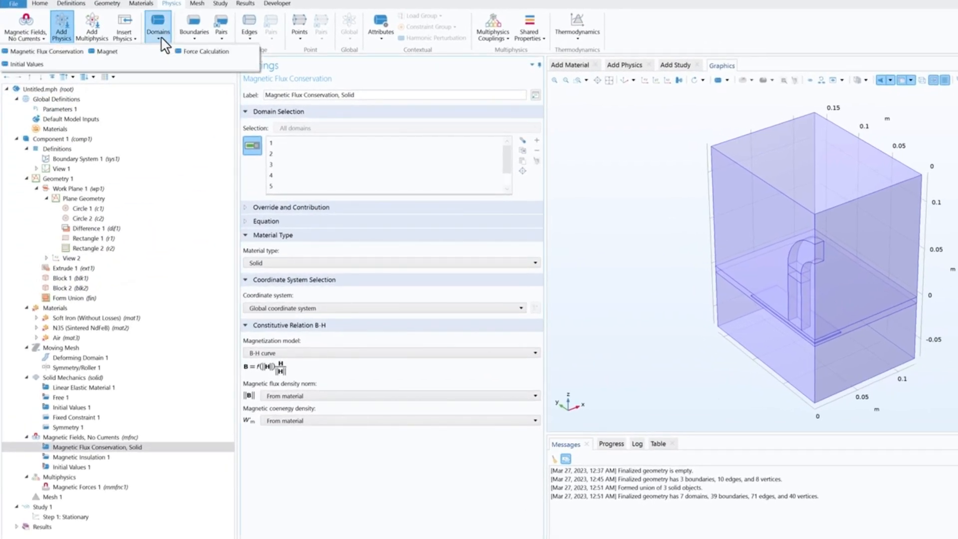
pyautogui.click(63, 51)
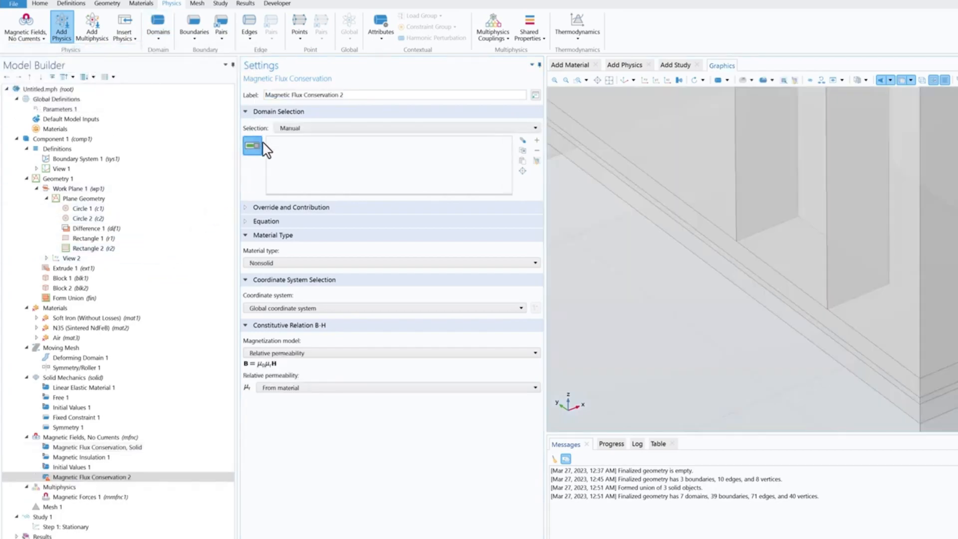
pyautogui.click(811, 186)
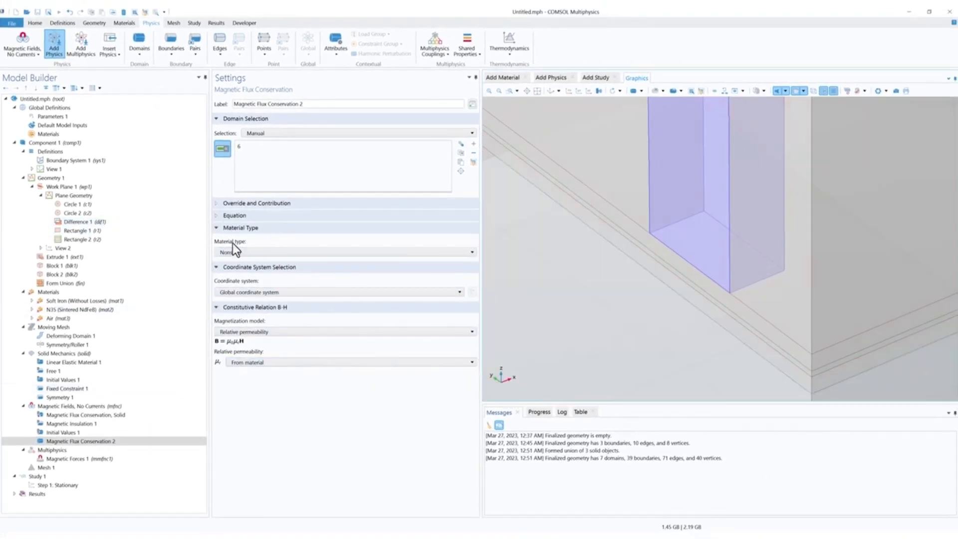
pyautogui.click(250, 252)
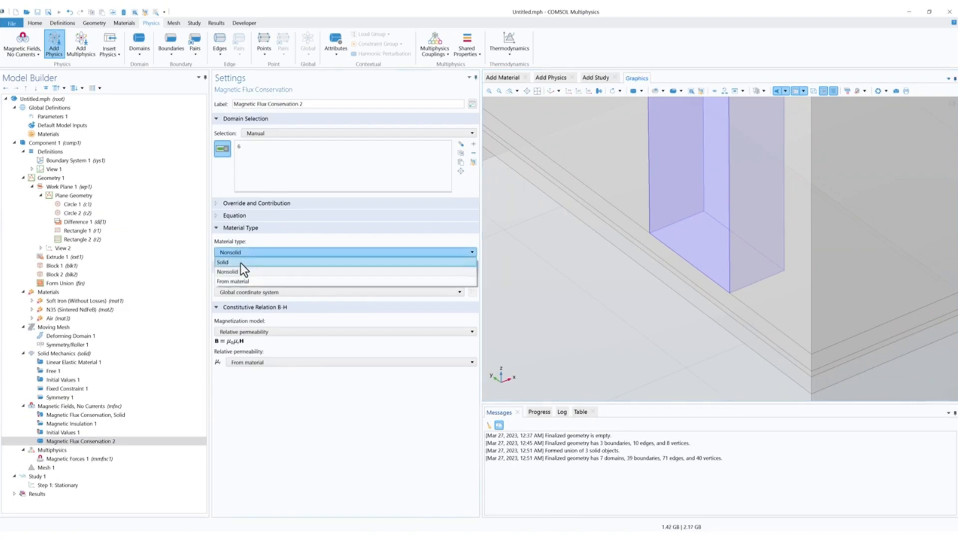
pyautogui.click(240, 263)
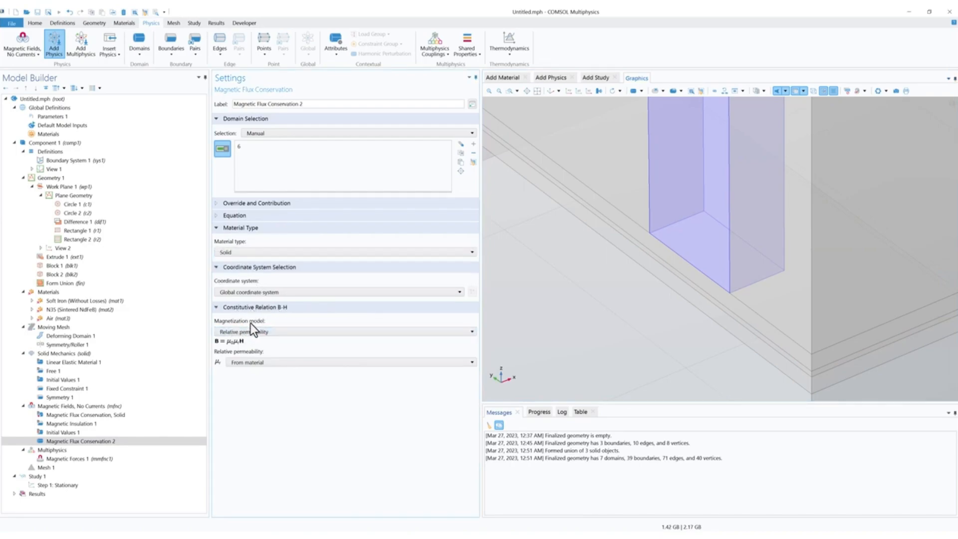
# Step: Set the magnet leg's magnetization model to Remanent flux density with flux direction X 0, Y 0, Z 1
pyautogui.click(265, 332)
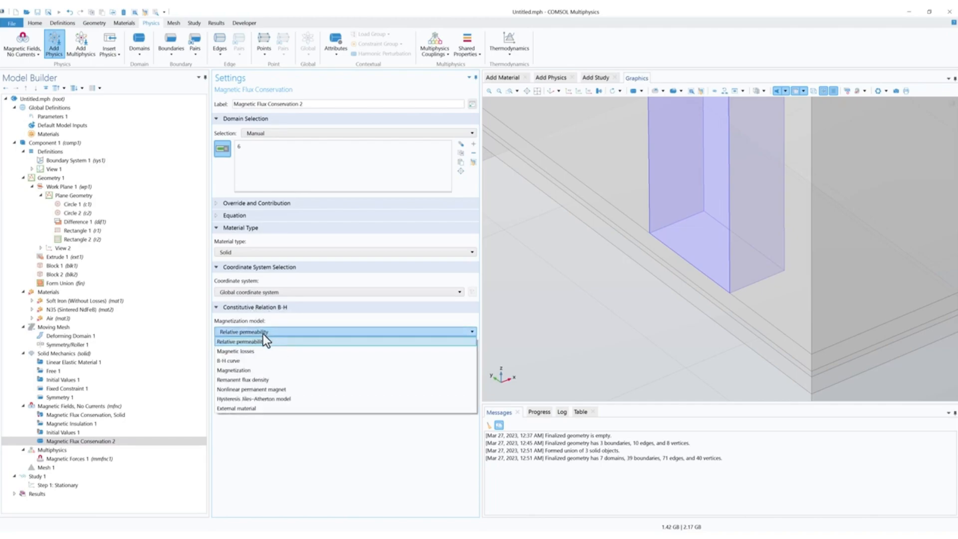
pyautogui.click(254, 379)
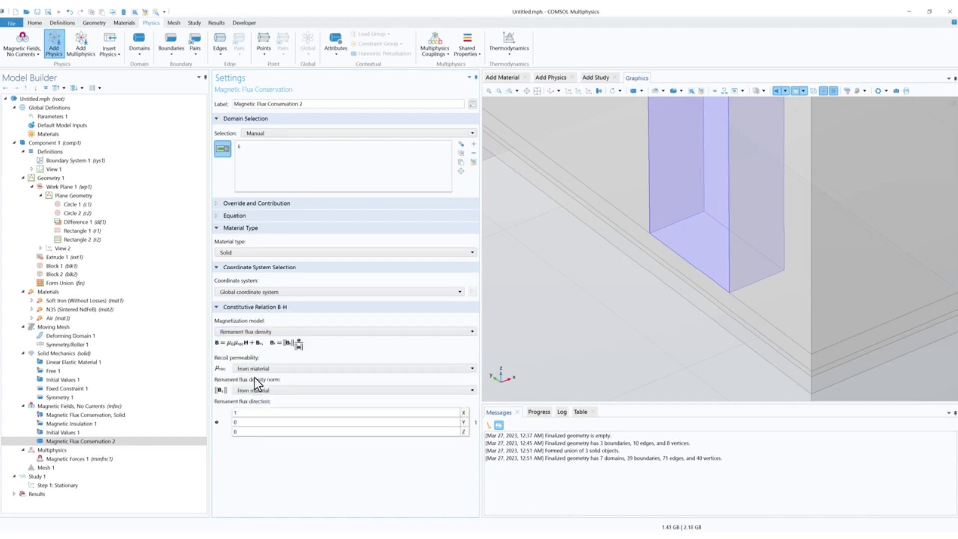
pyautogui.doubleClick(251, 413)
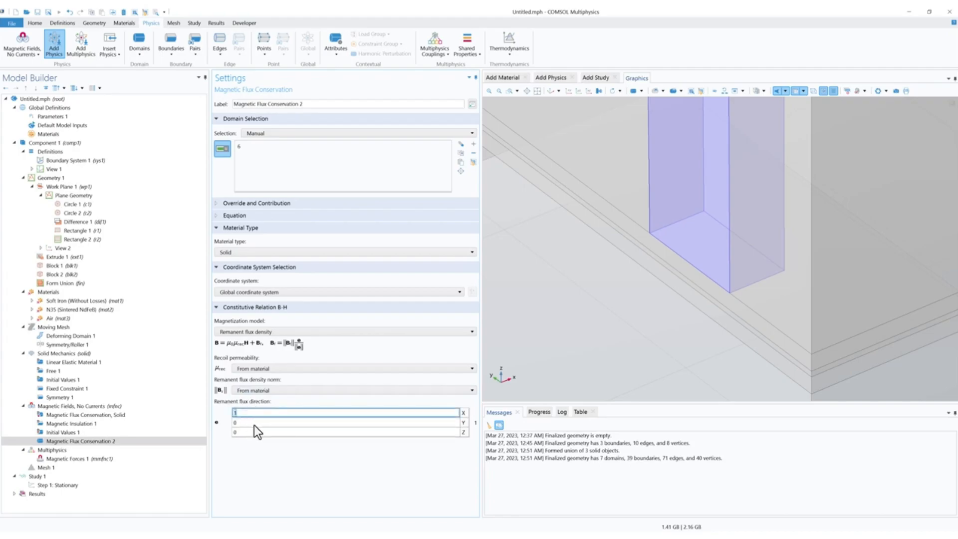
pyautogui.write('0')
pyautogui.press('Tab')
pyautogui.press('Tab')
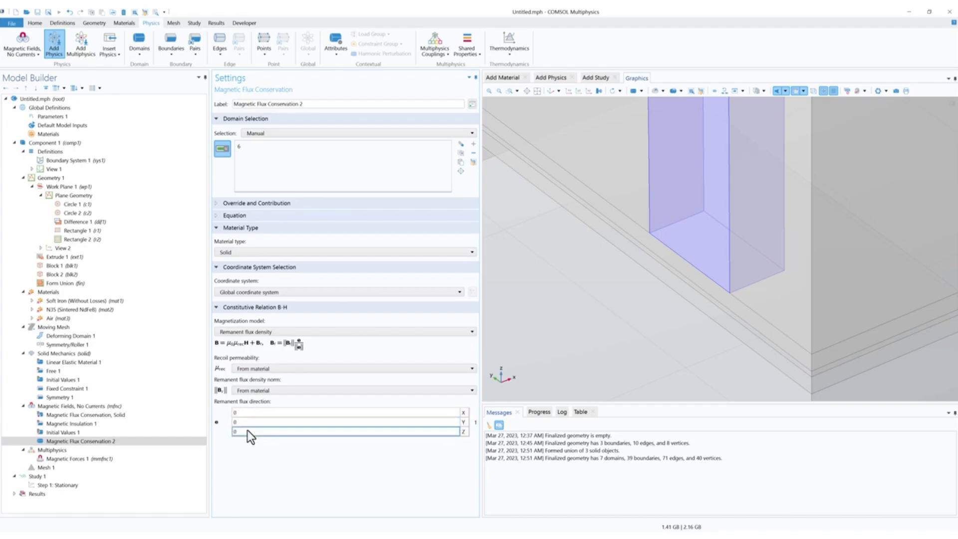
pyautogui.write('1')
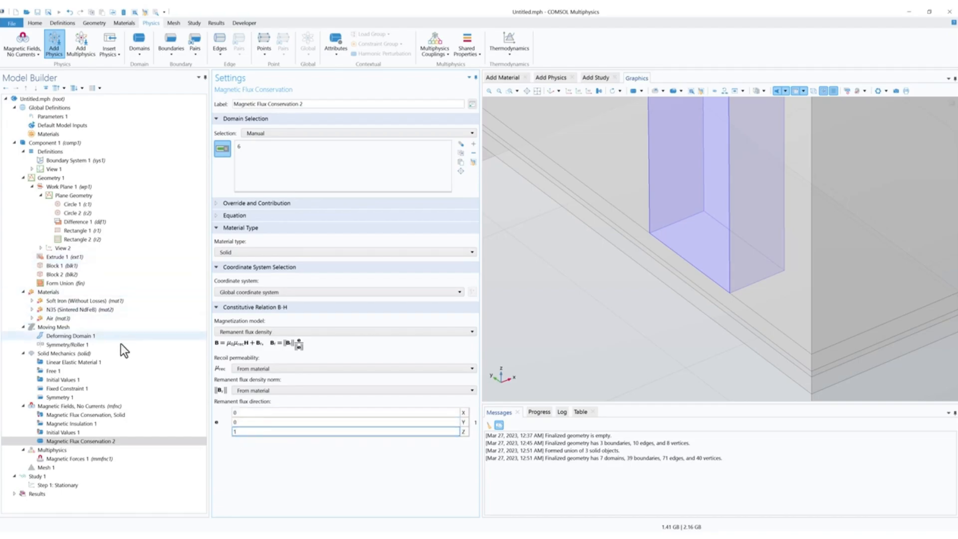
# Step: Add another Magnetic Flux Conservation node for the air, domains 1, 2 and 4, and label it Magnetic Flux Conservation 3 Air
pyautogui.click(143, 54)
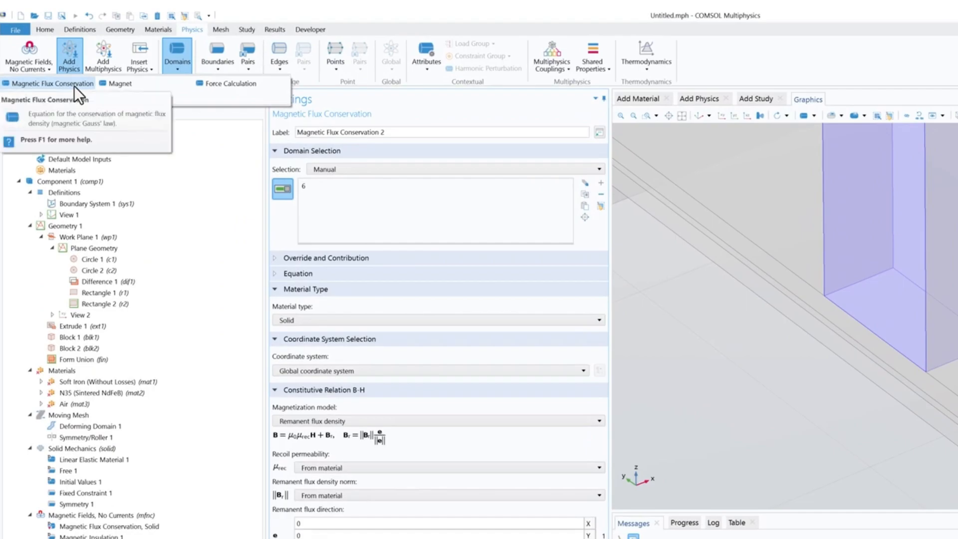
pyautogui.click(74, 84)
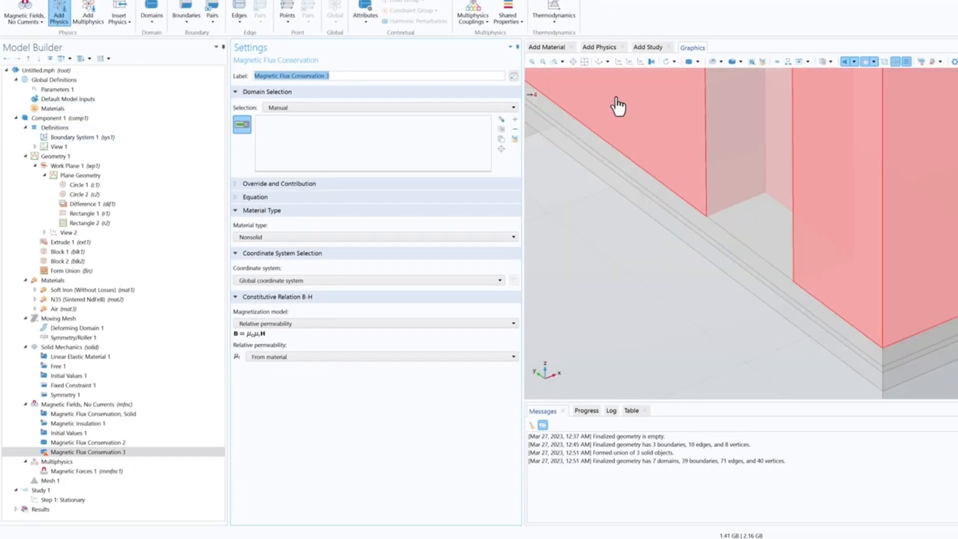
pyautogui.click(618, 104)
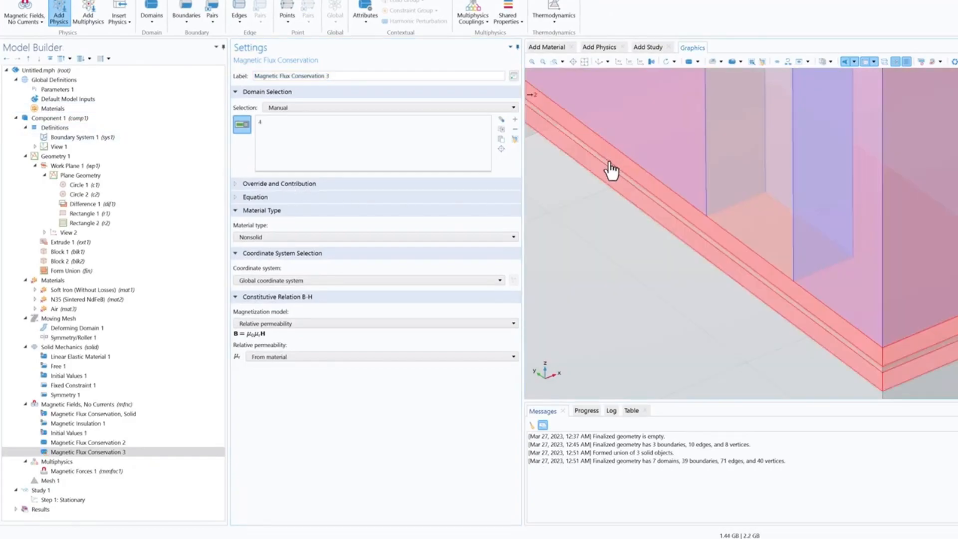
pyautogui.click(614, 163)
pyautogui.click(602, 198)
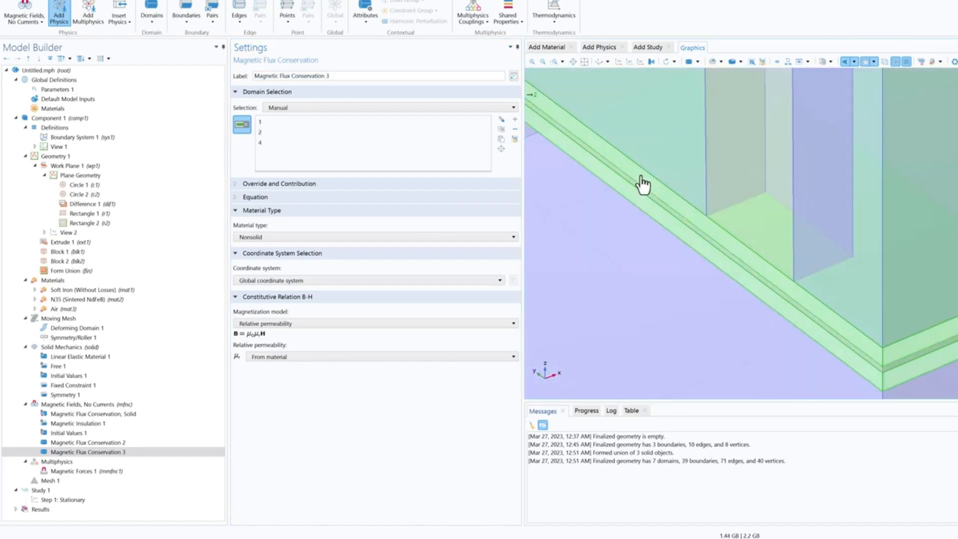
pyautogui.click(330, 76)
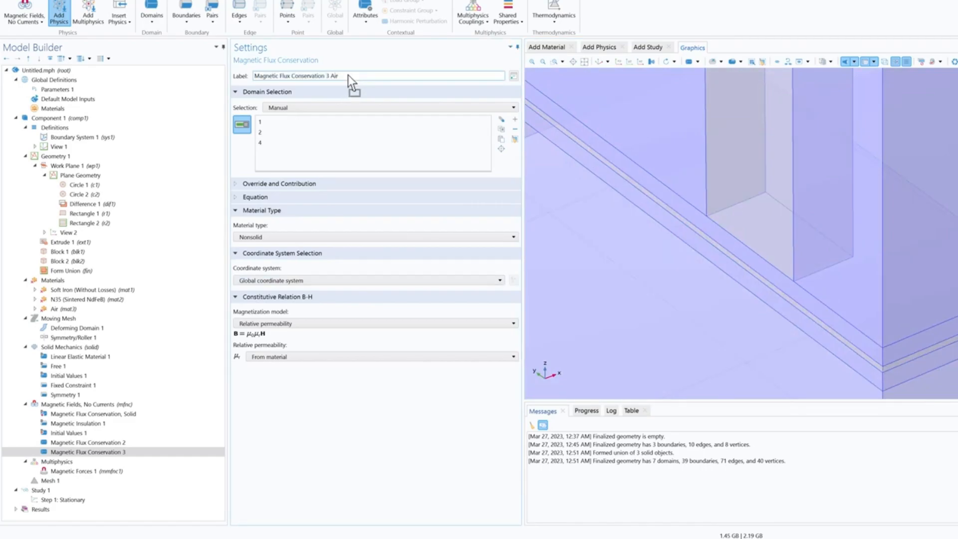
pyautogui.press('Return')
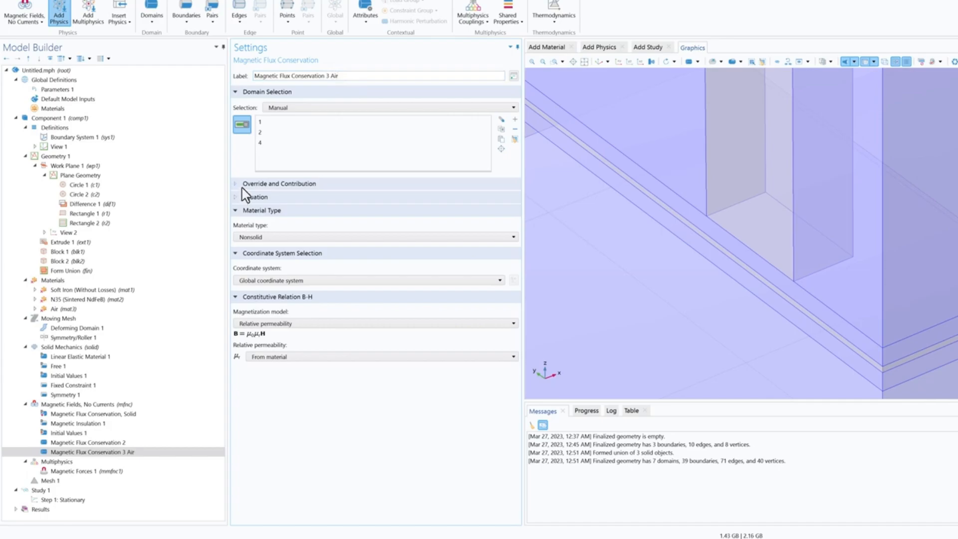
# Step: Add a Symmetry Plane to Magnetic Fields, No Currents and assign the x = 0 faces above the plate, boundaries 11, 14, 17, 20 and 23
pyautogui.click(186, 21)
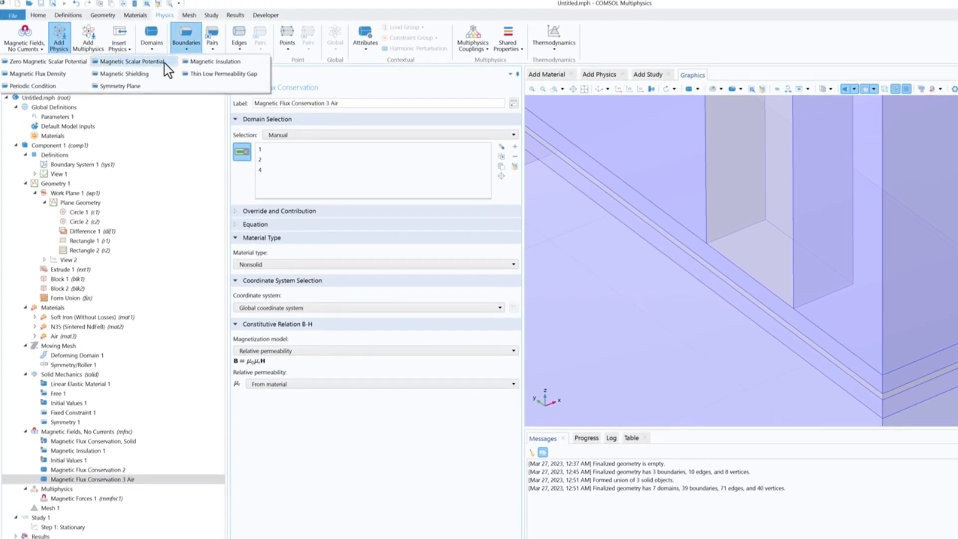
pyautogui.click(134, 88)
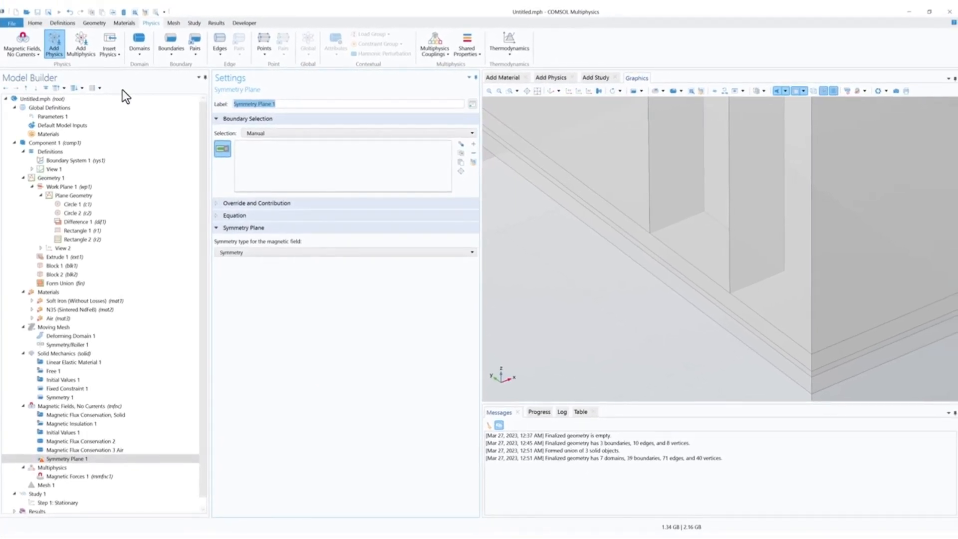
pyautogui.click(253, 181)
pyautogui.moveTo(590, 208); pyautogui.dragTo(596, 283, button='middle')
pyautogui.moveTo(614, 291); pyautogui.dragTo(615, 347, button='right')
pyautogui.click(576, 165)
pyautogui.click(646, 145)
pyautogui.click(635, 187)
pyautogui.click(643, 219)
pyautogui.click(663, 211)
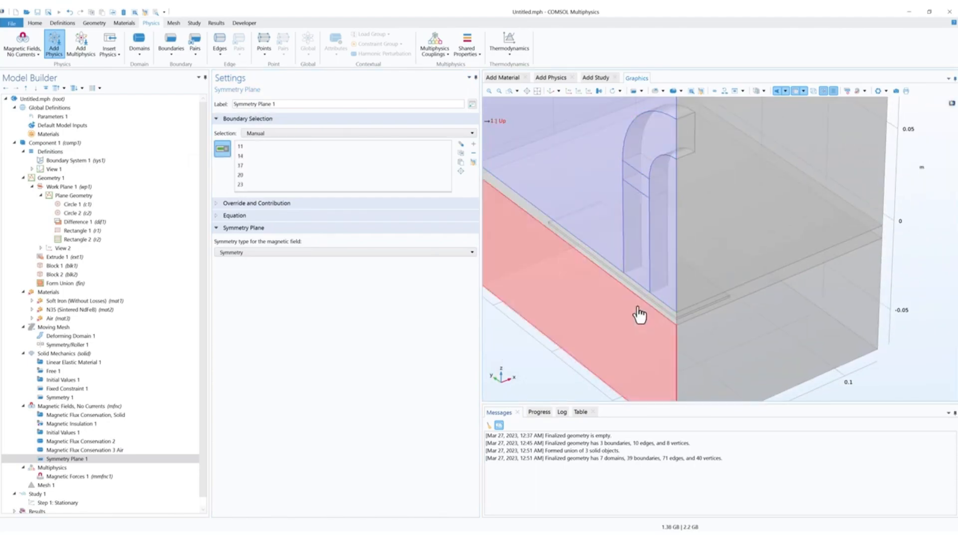
# Step: Add the x = 0 faces of the thin air layer, plate and lower air block, boundaries 4, 7 and 1, to Symmetry Plane 1
pyautogui.scroll(5, 638, 216)
pyautogui.click(658, 229)
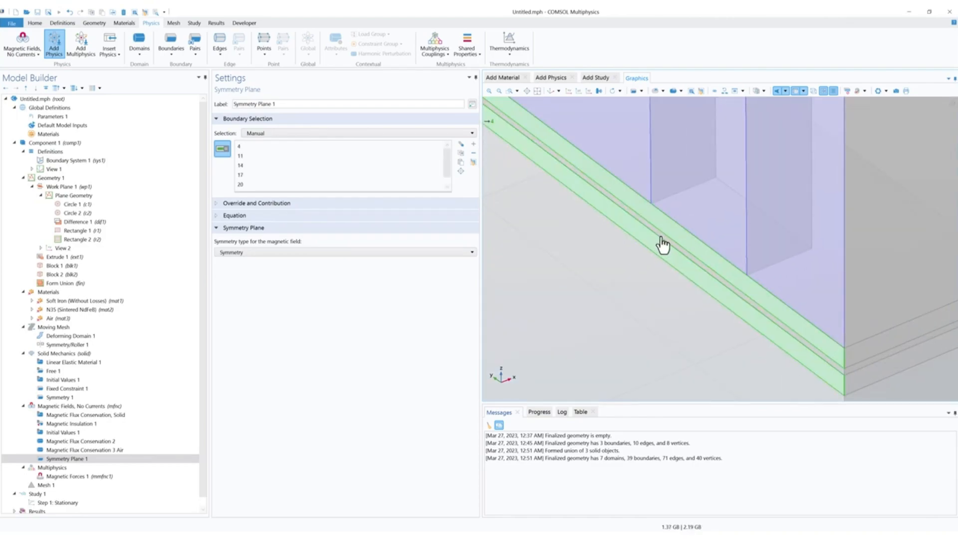
pyautogui.click(663, 245)
pyautogui.click(611, 304)
pyautogui.scroll(-4, 612, 304)
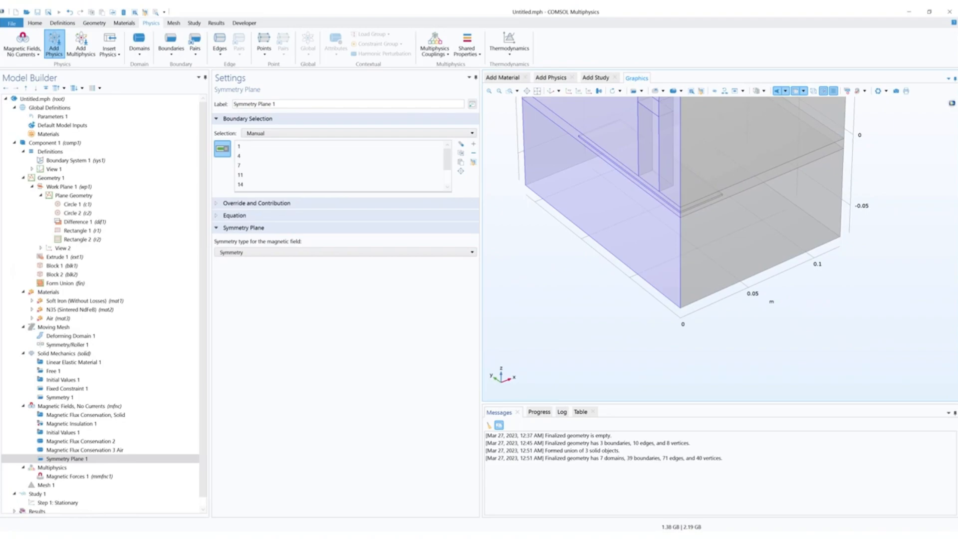
# Step: Add a second Symmetry Plane to Magnetic Fields, No Currents and assign the y = 0 faces above the plate, boundaries 12 and 15
pyautogui.scroll(-5, 575, 180)
pyautogui.moveTo(447, 163); pyautogui.dragTo(446, 176)
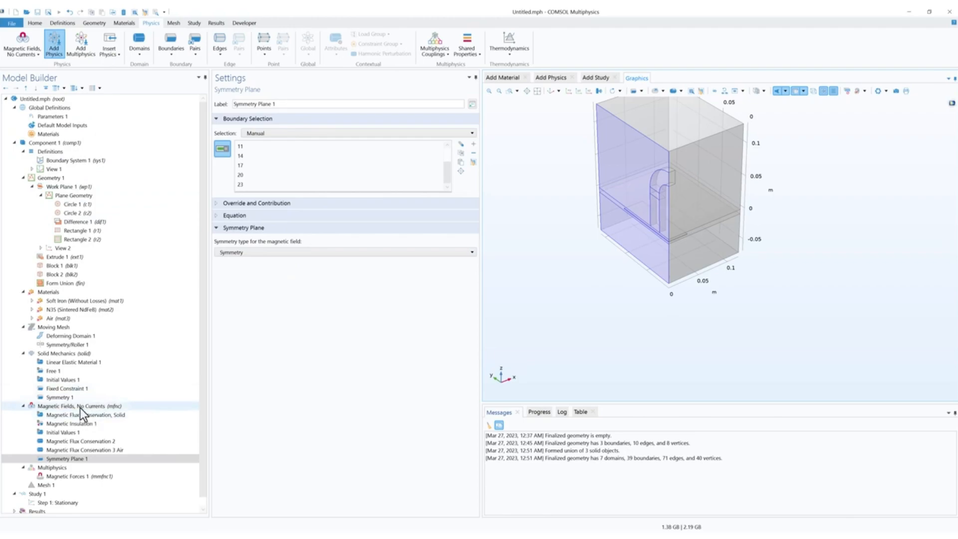
pyautogui.click(84, 453)
pyautogui.click(85, 460)
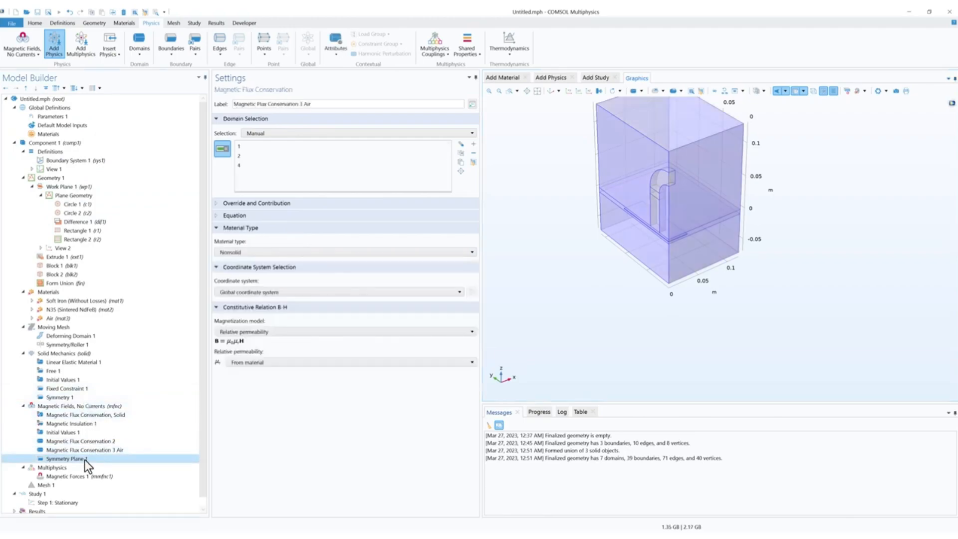
pyautogui.click(173, 55)
pyautogui.click(127, 116)
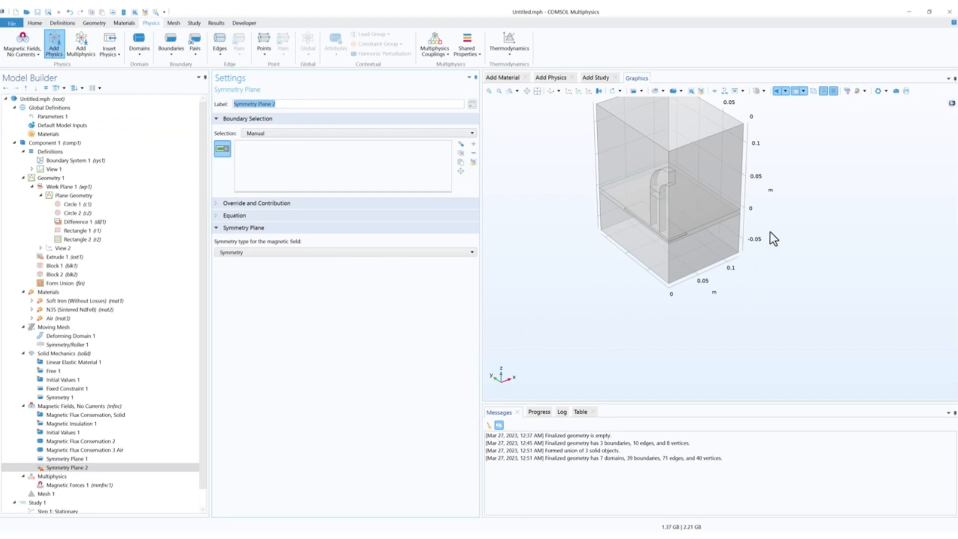
pyautogui.click(711, 193)
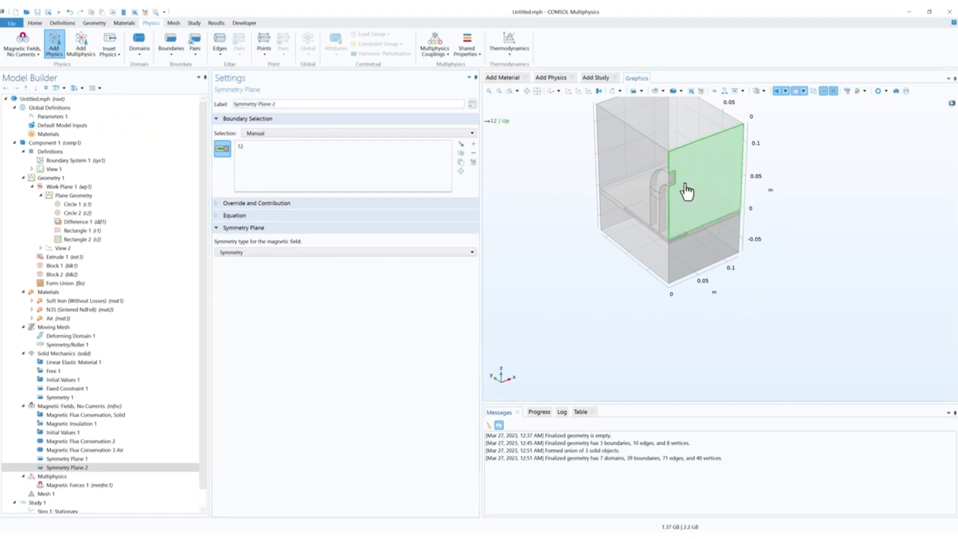
pyautogui.click(674, 189)
# Step: Add the y = 0 faces of the lower air block, thin air layer and plate, boundaries 2, 5 and 8, to Symmetry Plane 2
pyautogui.scroll(4, 691, 225)
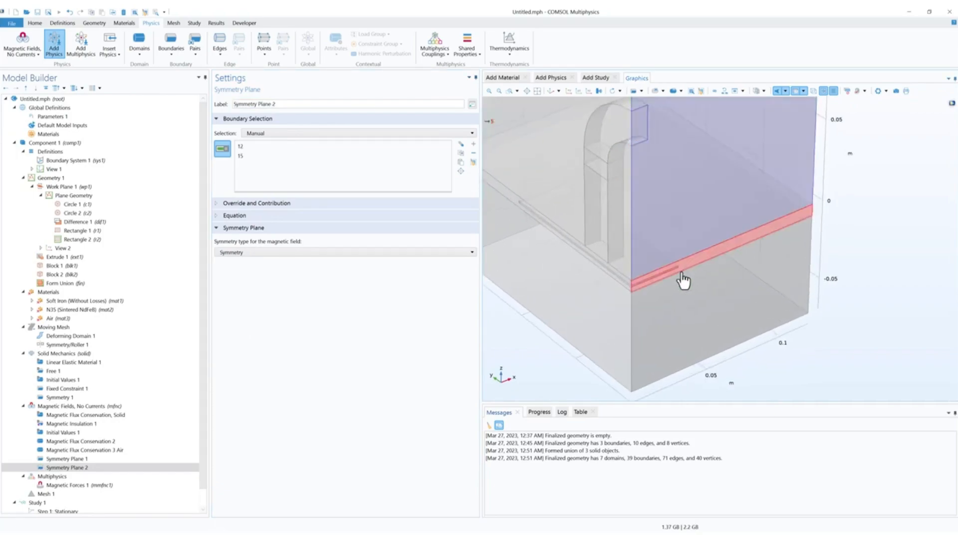
pyautogui.scroll(3, 718, 279)
pyautogui.click(689, 242)
pyautogui.click(603, 244)
pyautogui.scroll(3, 603, 244)
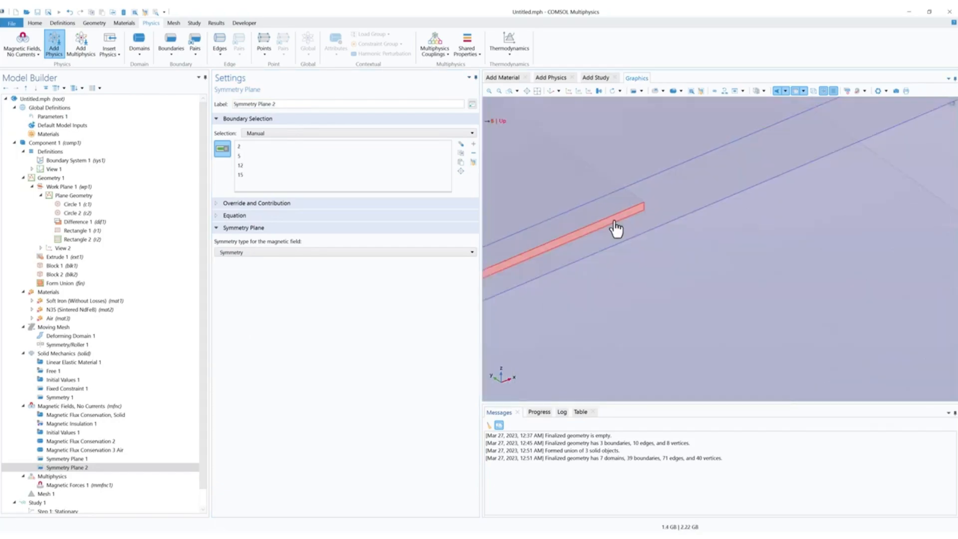
pyautogui.click(616, 229)
pyautogui.scroll(-6, 711, 280)
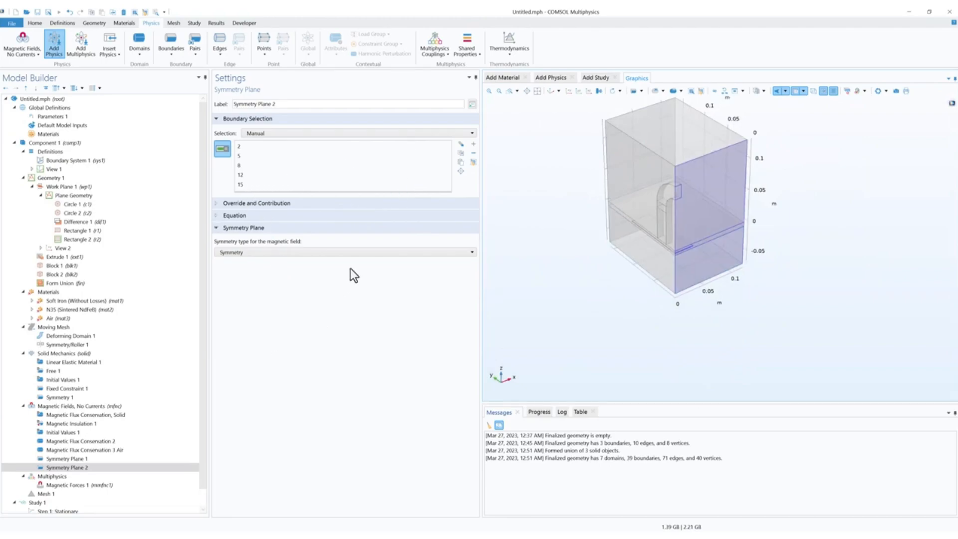
# Step: Set the Soft Iron (Without Losses) material's Young's modulus to 200[GPa] and Poisson's ratio to 0.29
pyautogui.click(49, 292)
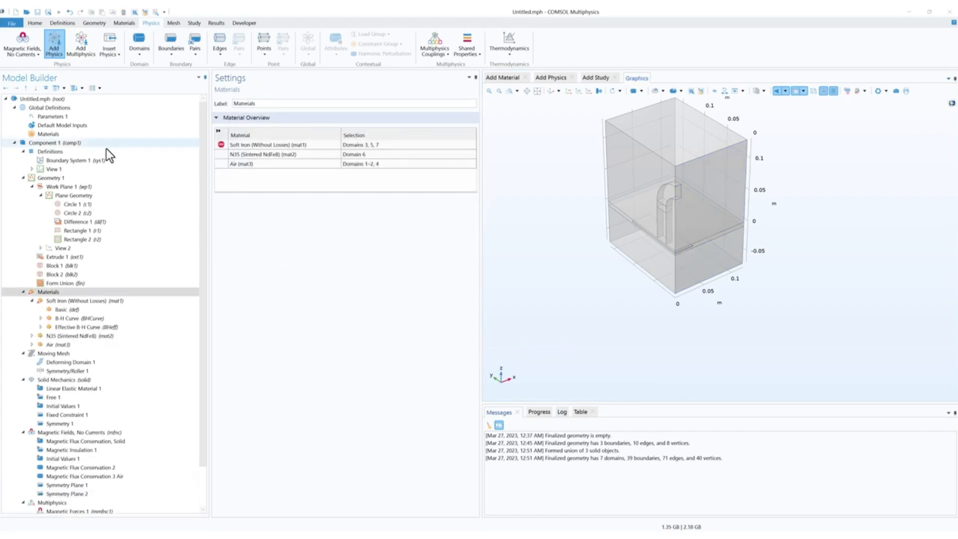
pyautogui.click(79, 301)
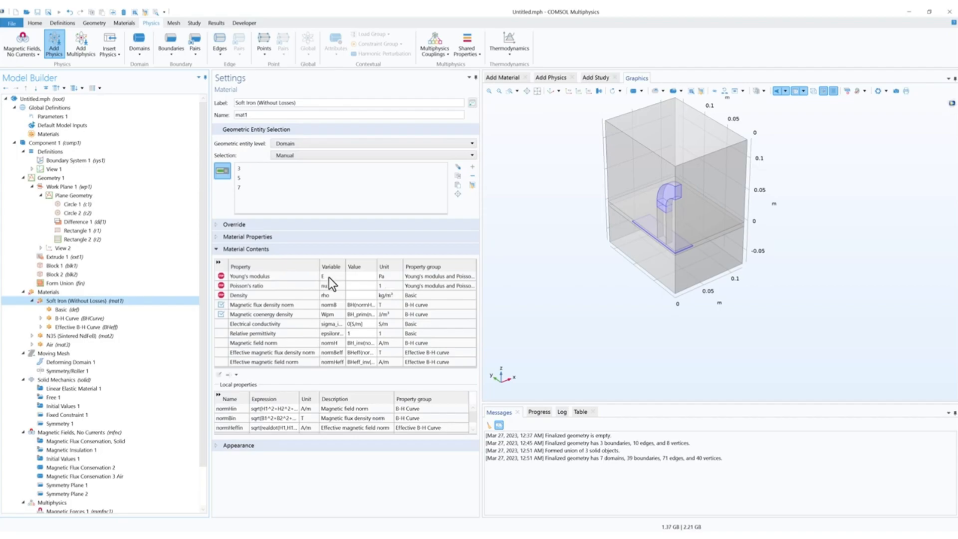
pyautogui.click(365, 278)
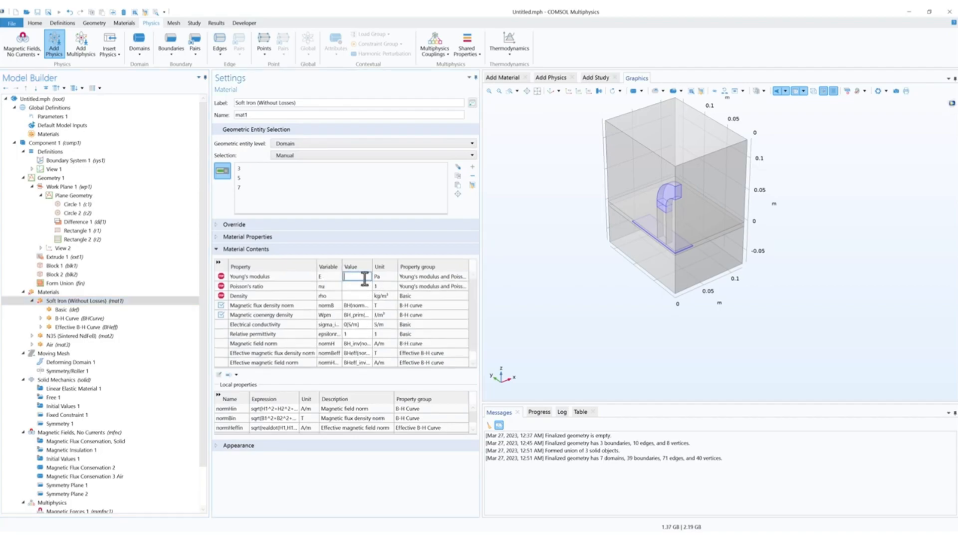
pyautogui.write('200[GPa]')
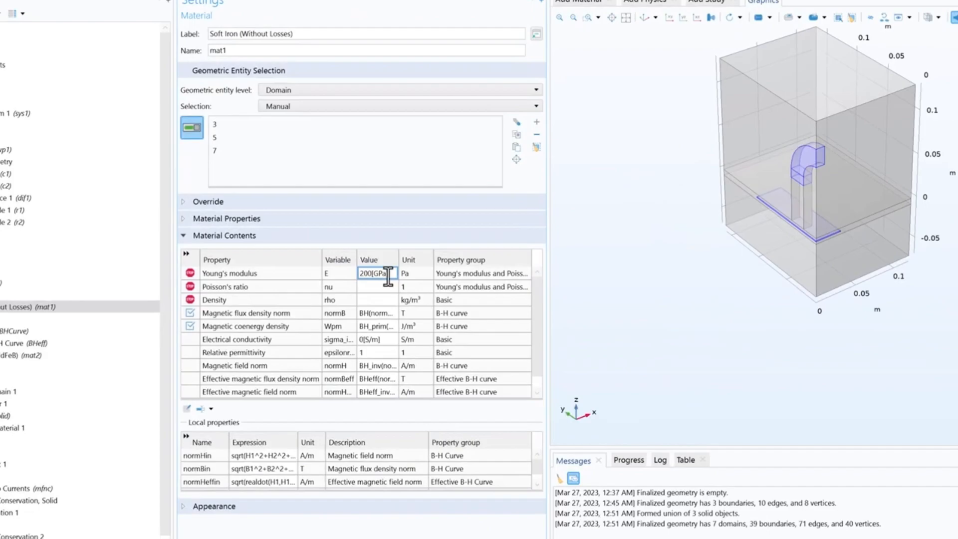
pyautogui.click(379, 288)
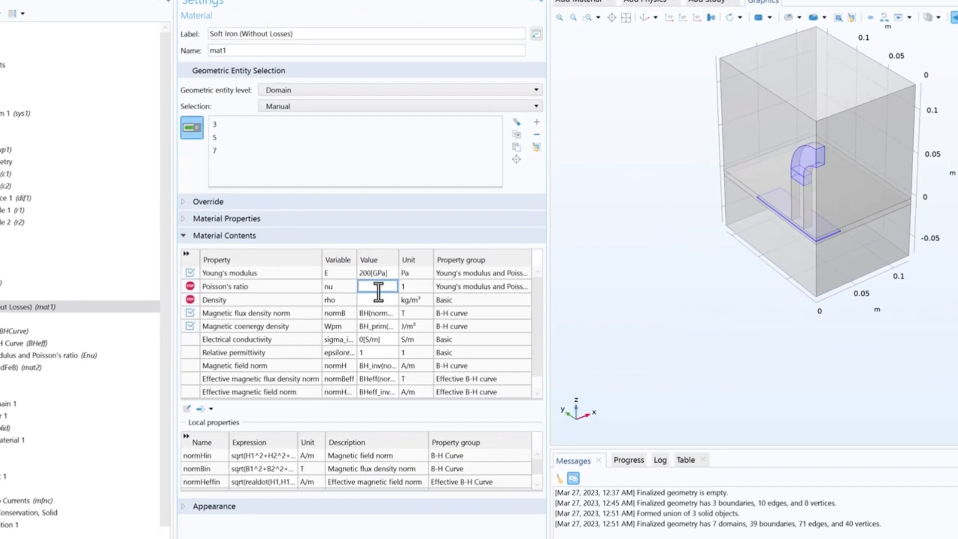
pyautogui.write('0.29')
# Step: Try to set the soft iron's density to 7870[kg/m^3]
pyautogui.click(393, 300)
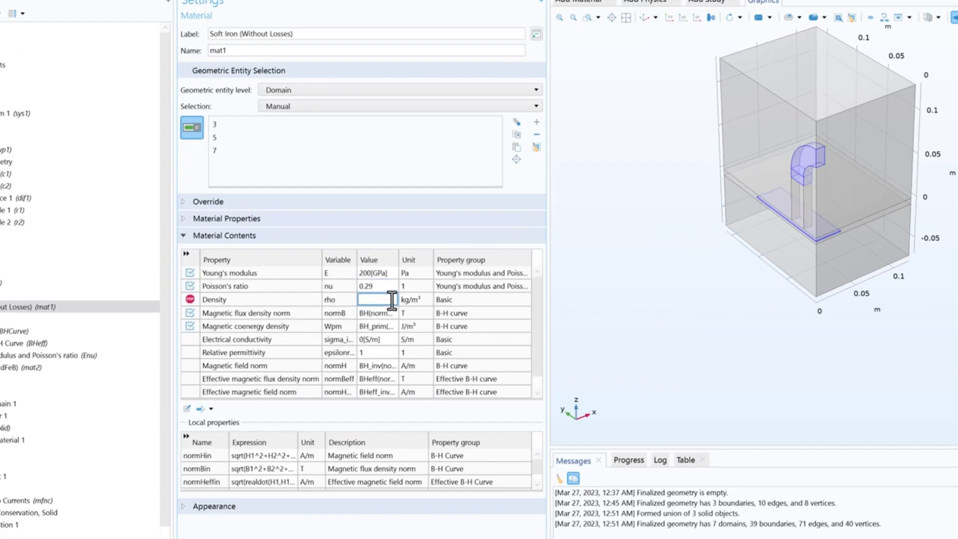
pyautogui.write('78')
pyautogui.write('70')
pyautogui.write('[kg')
pyautogui.write('/m')
pyautogui.write('^')
pyautogui.write('3')
pyautogui.write(']')
pyautogui.click(393, 261)
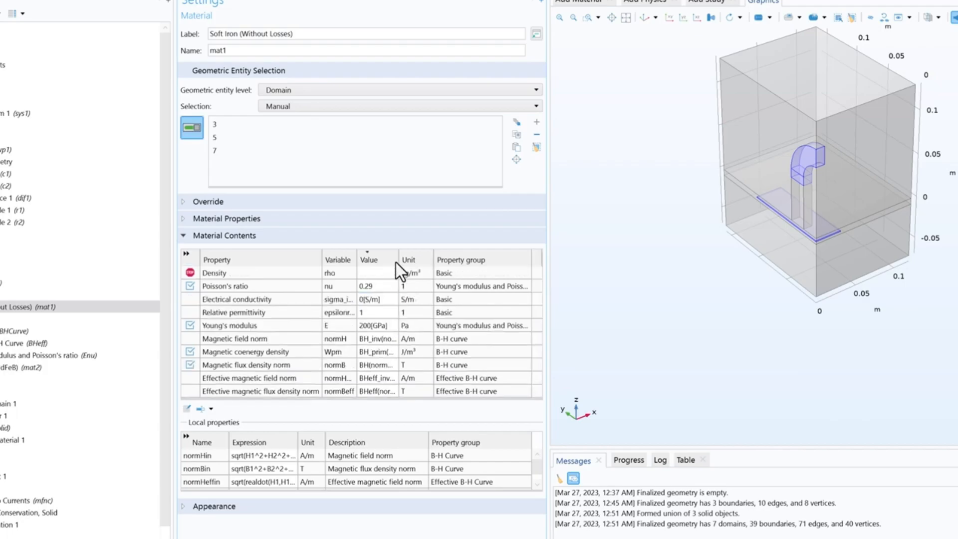
# Step: Widen the Value column of the soft iron's material contents and enter 7870[kg/m^3] as its density
pyautogui.moveTo(406, 253); pyautogui.dragTo(421, 252)
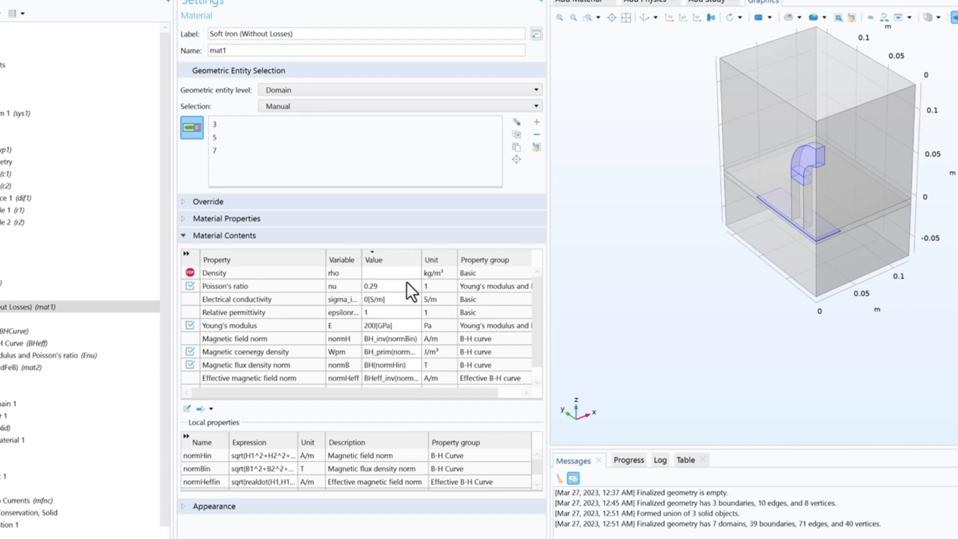
pyautogui.click(387, 274)
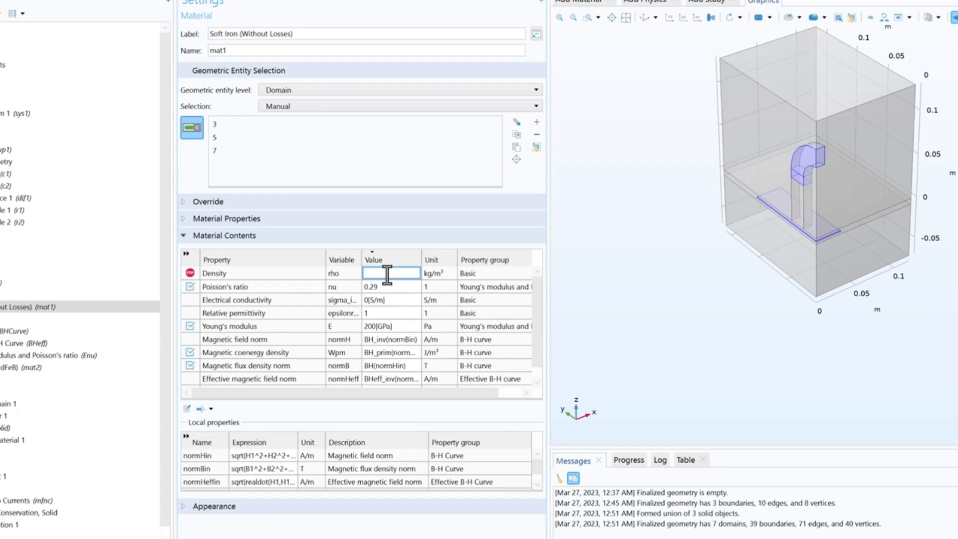
pyautogui.write('7870[]kg/m^3')
pyautogui.press('Return')
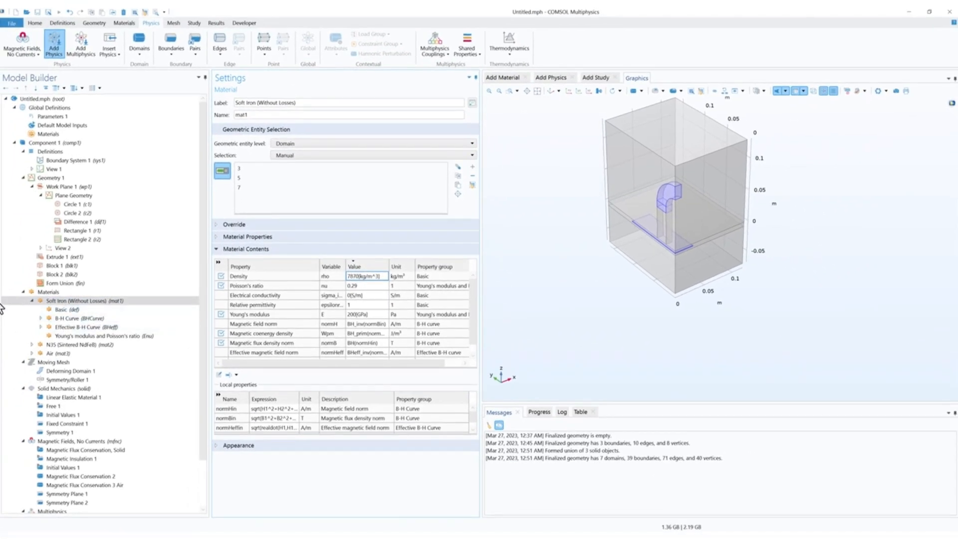
# Step: Add a second Parameters node under Global Definitions and open its empty table
pyautogui.click(52, 116)
pyautogui.click(35, 23)
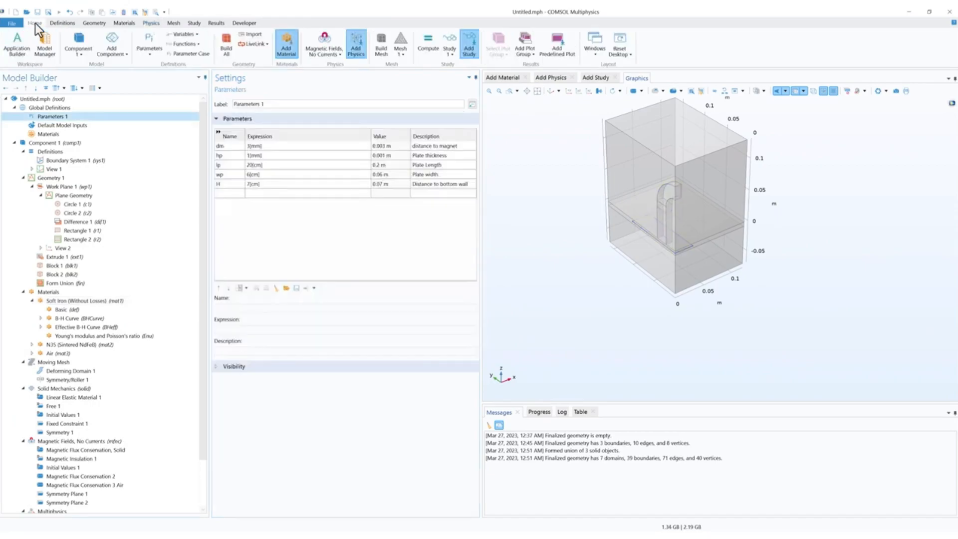
pyautogui.click(151, 54)
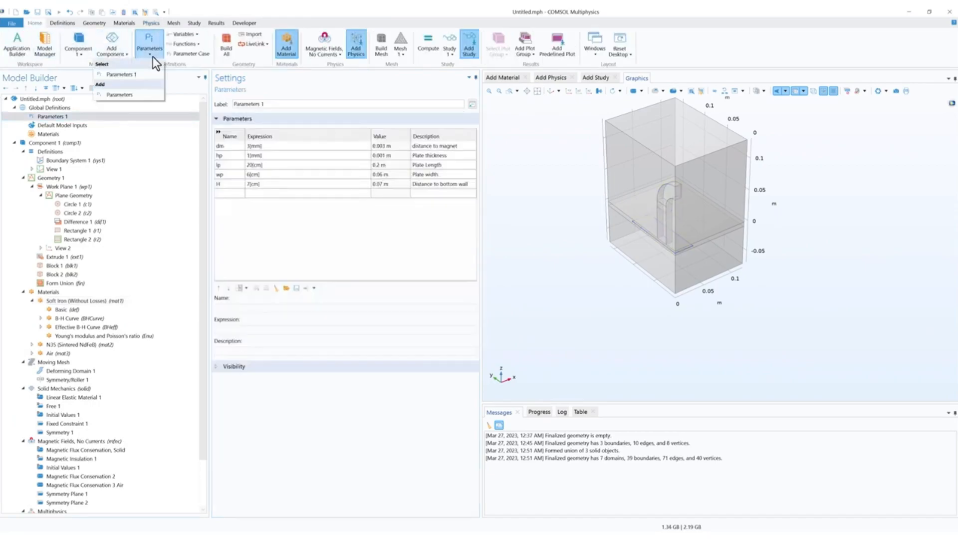
pyautogui.click(125, 94)
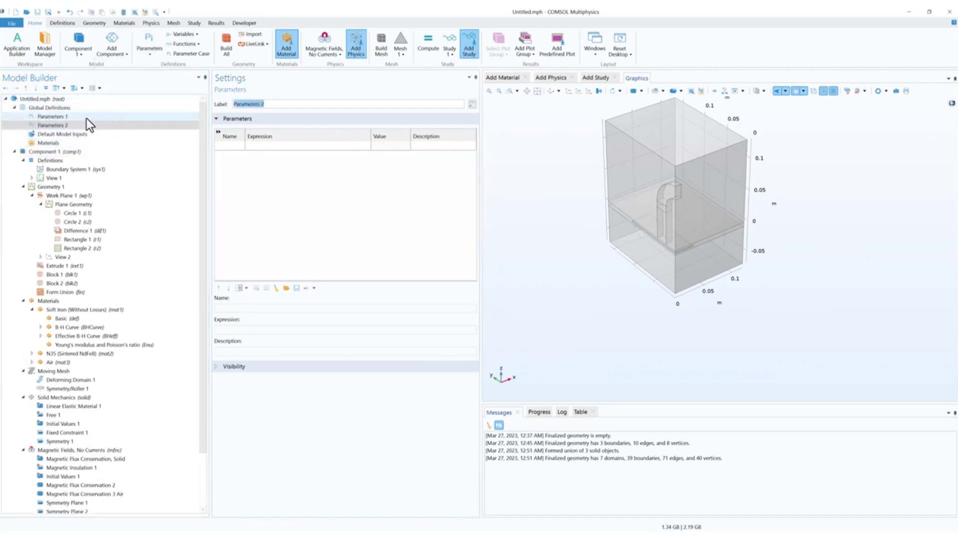
pyautogui.click(62, 117)
pyautogui.click(62, 126)
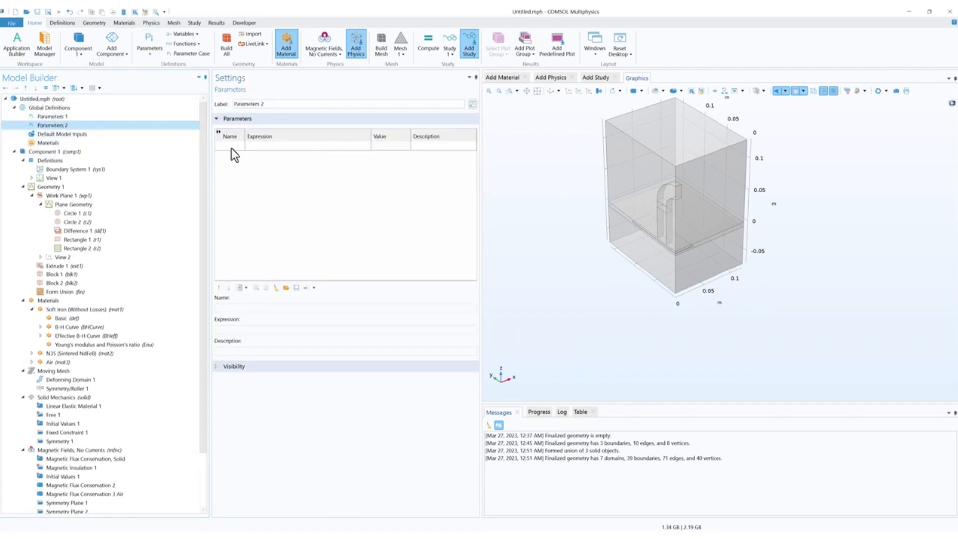
# Step: Define the parameter ap in Parameters 2 with expression 0 and description "accuracy parameter"
pyautogui.write('ap')
pyautogui.press('Tab')
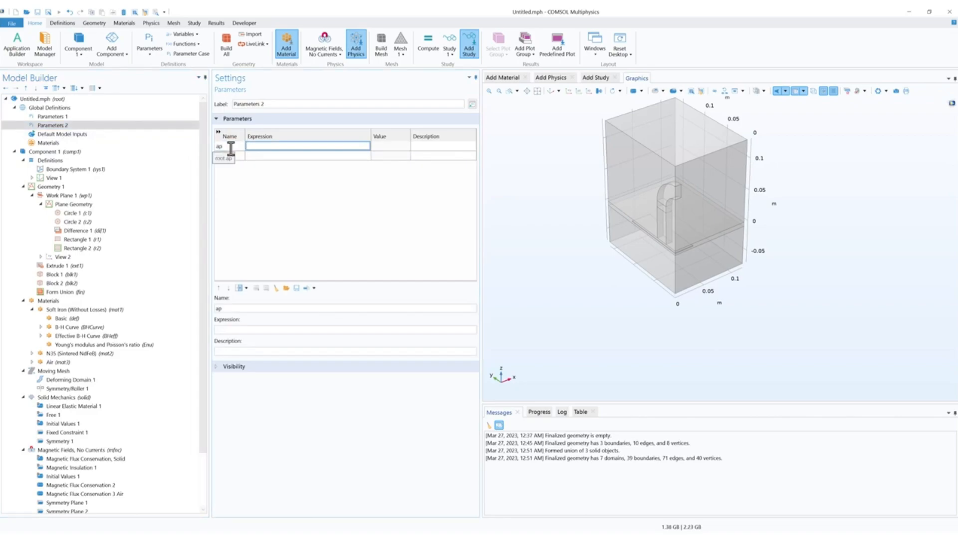
pyautogui.write('0')
pyautogui.click(456, 146)
pyautogui.write('a')
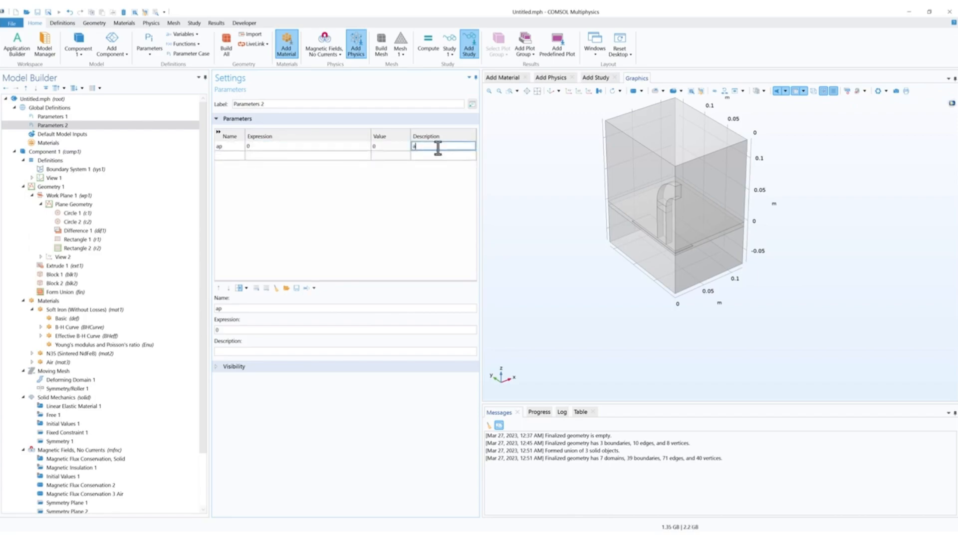
pyautogui.write('ccuracy parameter')
pyautogui.press('Tab')
# Step: Define the parameter hmax1 with expression 5[mm]-2.6[mm]*ap and description "meshing parameter"
pyautogui.write('hmax1')
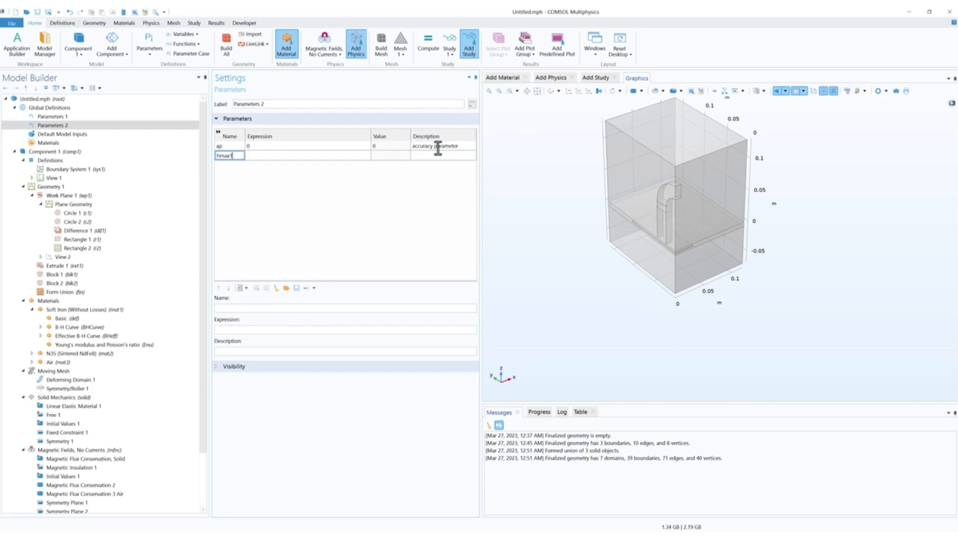
pyautogui.click(291, 156)
pyautogui.write('5[mm]')
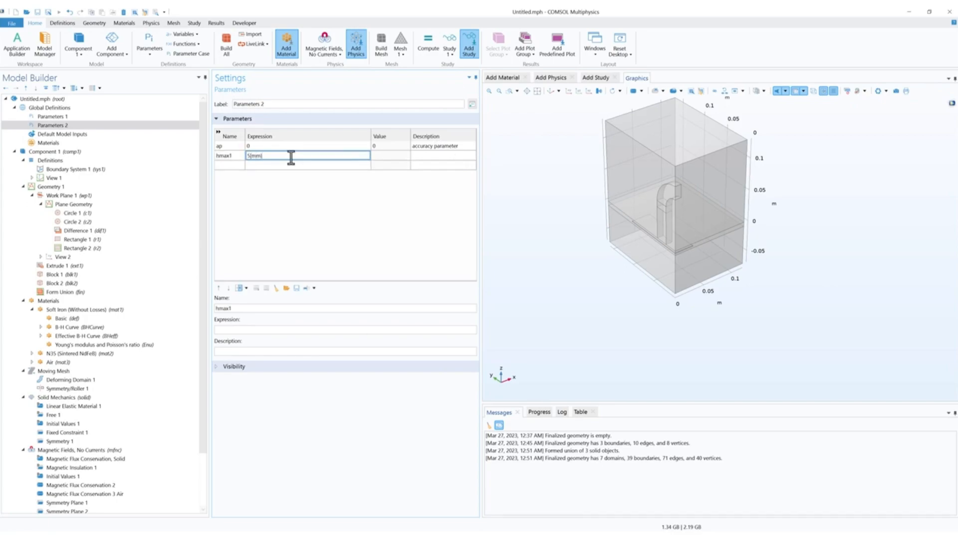
pyautogui.write('-2.6[mm]*ap')
pyautogui.press('Tab')
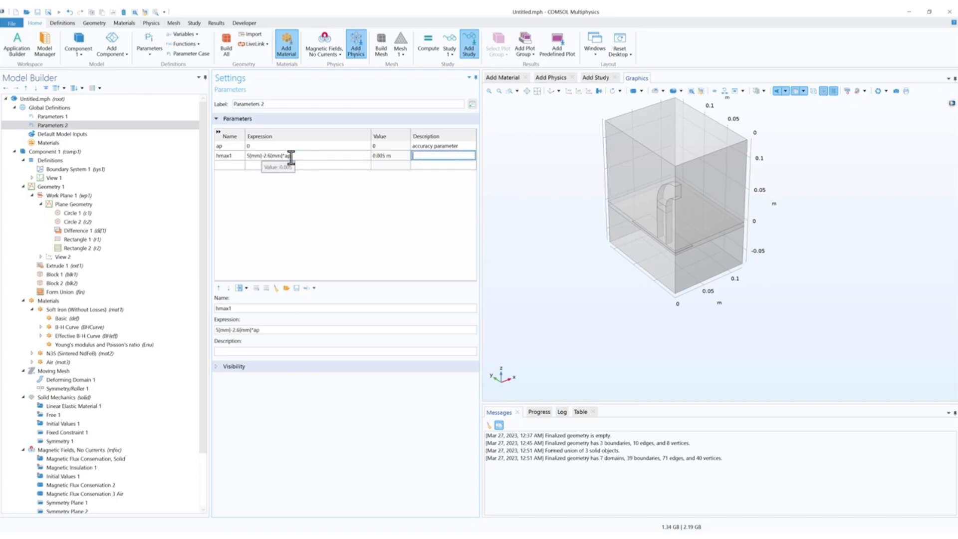
pyautogui.write('meshing parameter')
pyautogui.press('Tab')
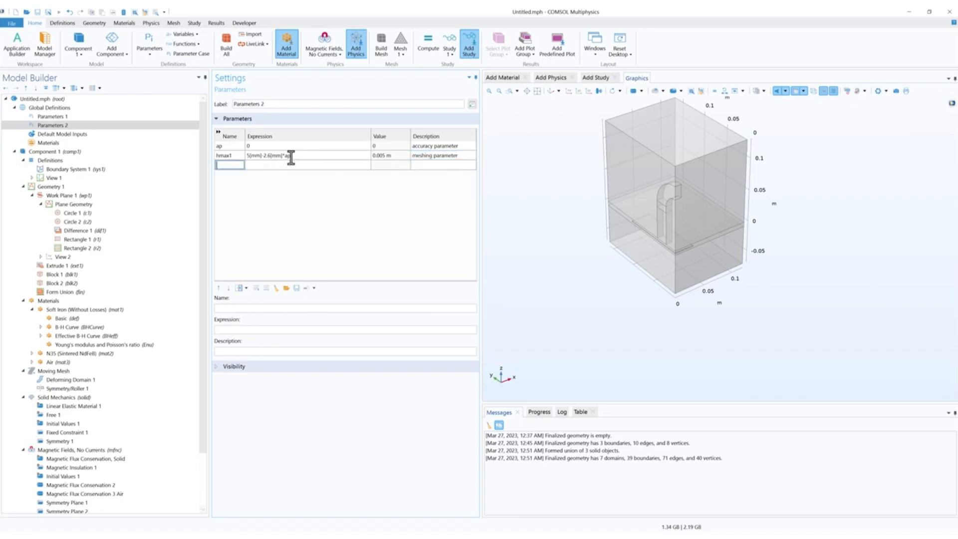
# Step: Add the parameter hmax2 and copy hmax1's expression into it
pyautogui.write('hmax2')
pyautogui.press('Tab')
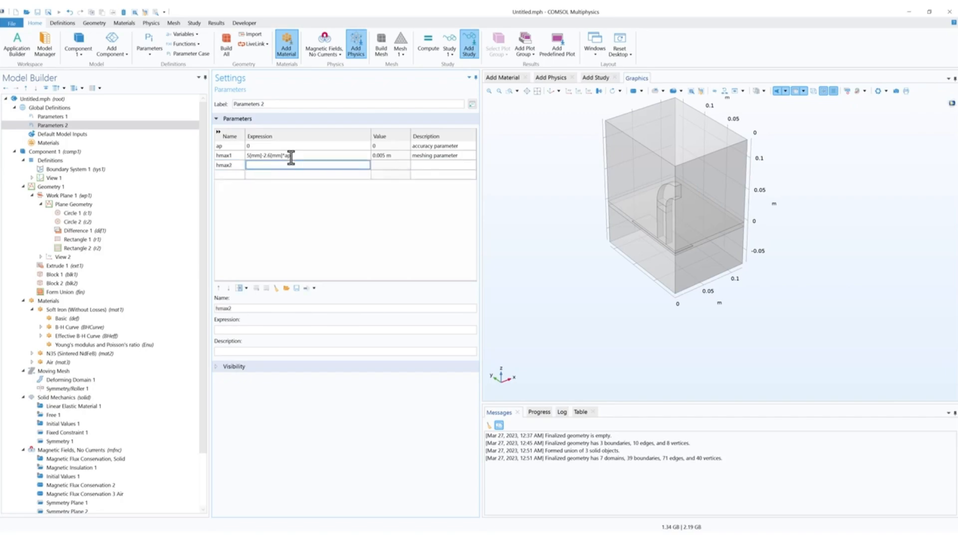
pyautogui.rightClick(283, 165)
pyautogui.click(291, 156)
pyautogui.moveTo(290, 156); pyautogui.dragTo(249, 157)
pyautogui.hotkey('ctrl', 'c')
pyautogui.rightClick(250, 158)
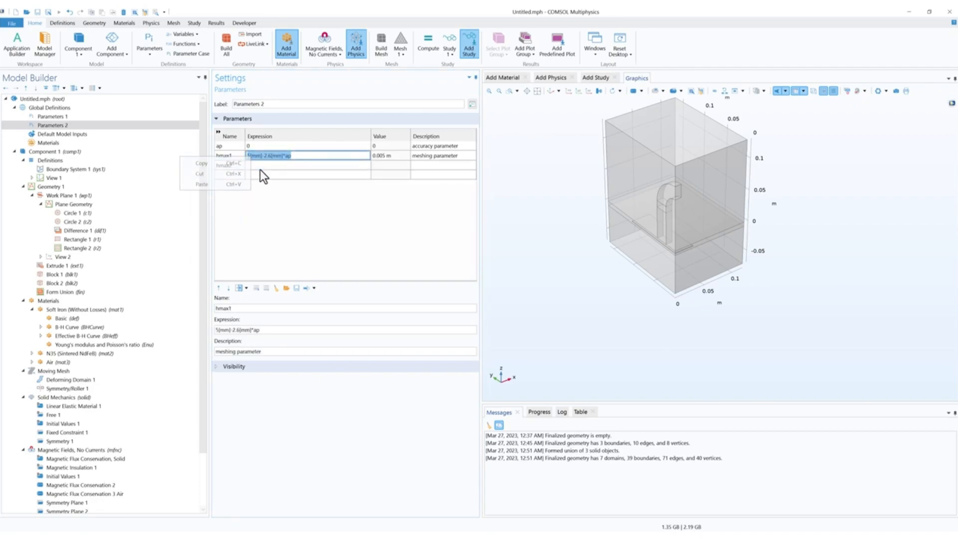
pyautogui.click(263, 168)
pyautogui.rightClick(264, 168)
pyautogui.click(233, 193)
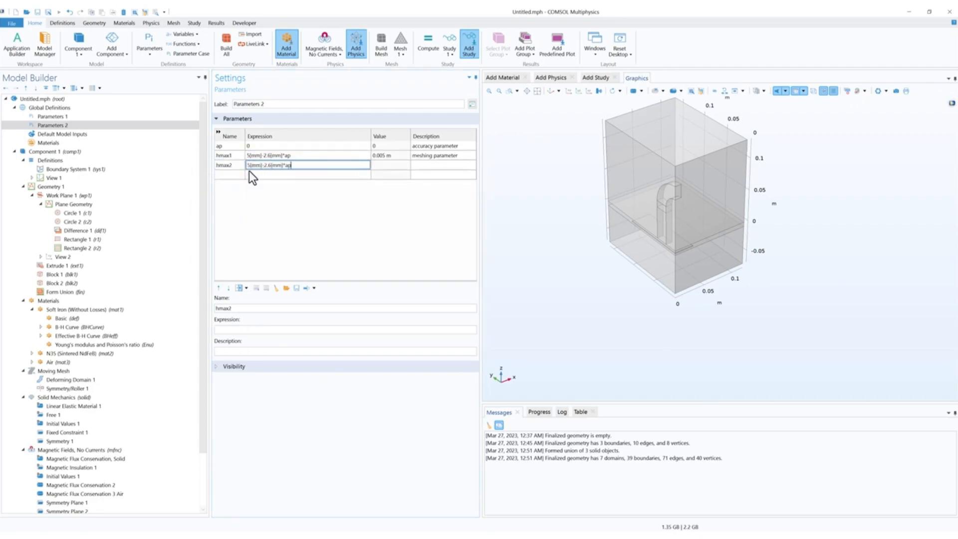
# Step: Change hmax2's expression to 20[mm]-10[mm]*ap
pyautogui.click(247, 165)
pyautogui.write('20')
pyautogui.write('10')
pyautogui.click(356, 175)
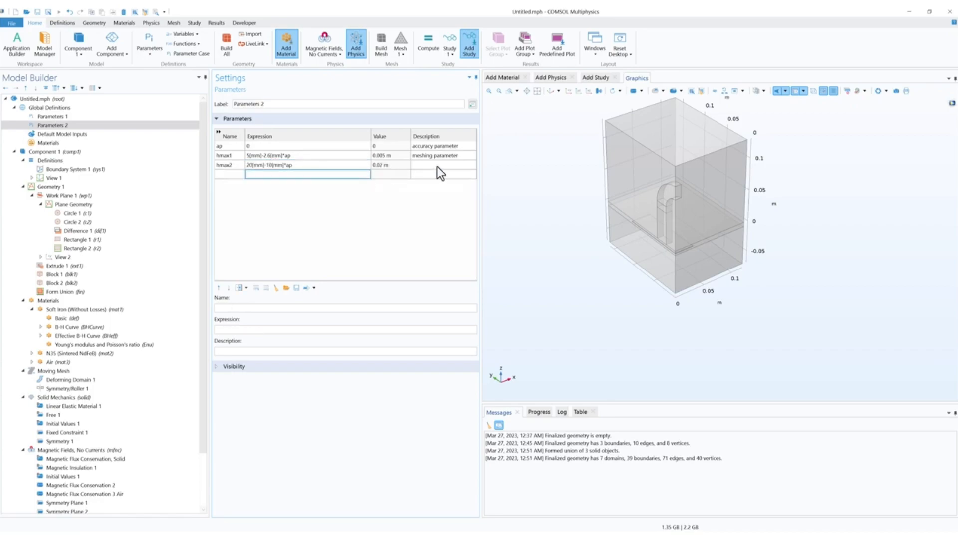
# Step: Copy hmax1's description "meshing parameter" to the hmax2 parameter
pyautogui.click(456, 156)
pyautogui.moveTo(459, 156); pyautogui.dragTo(413, 156)
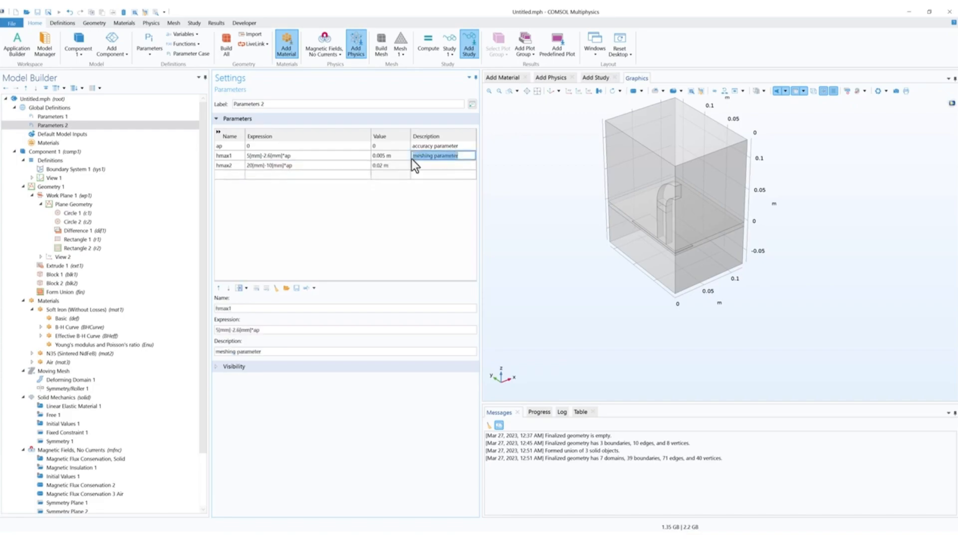
pyautogui.rightClick(421, 155)
pyautogui.click(403, 161)
pyautogui.click(418, 165)
pyautogui.rightClick(418, 164)
pyautogui.click(407, 190)
pyautogui.click(292, 174)
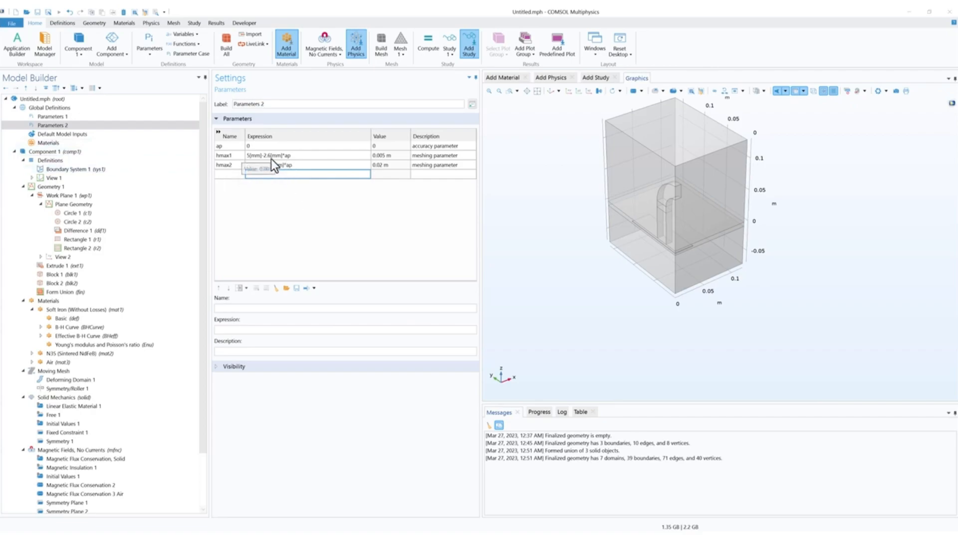
pyautogui.scroll(8, 657, 261)
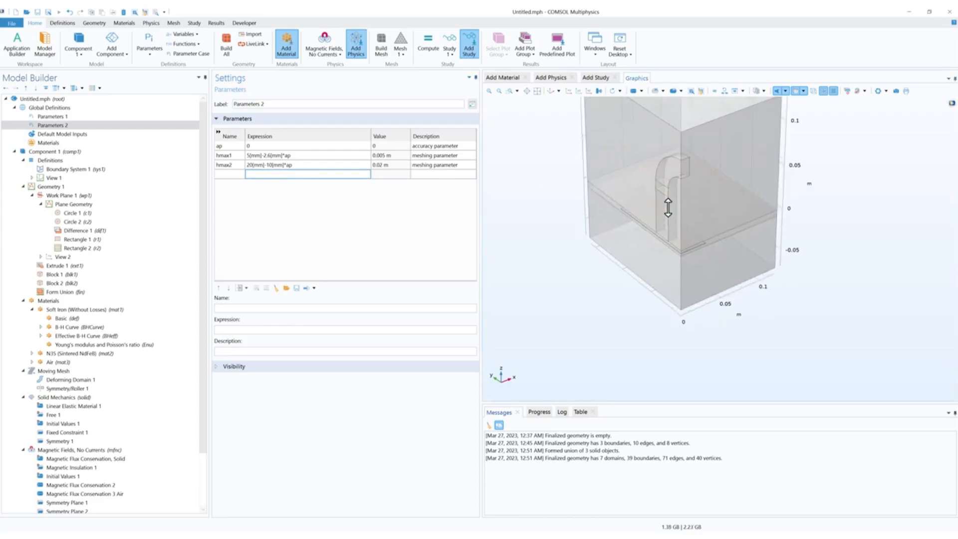
pyautogui.scroll(-8, 682, 189)
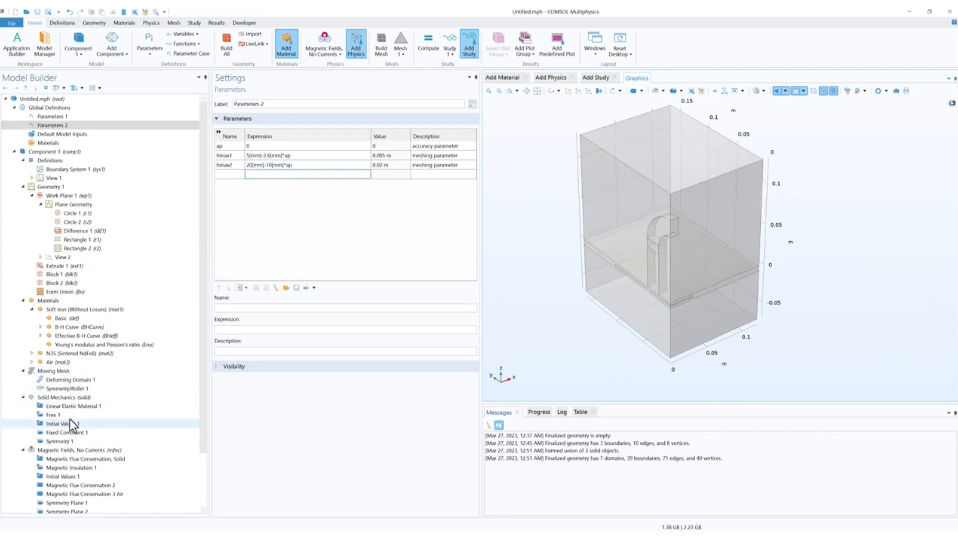
# Step: Add a Free Triangular boundary mesh operation to Mesh 1
pyautogui.scroll(-3, 70, 418)
pyautogui.click(38, 476)
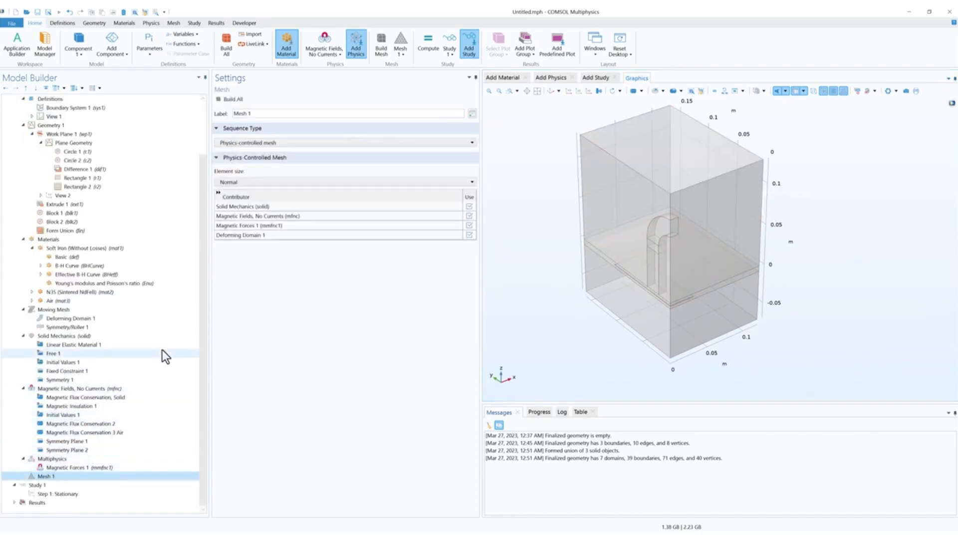
pyautogui.click(174, 23)
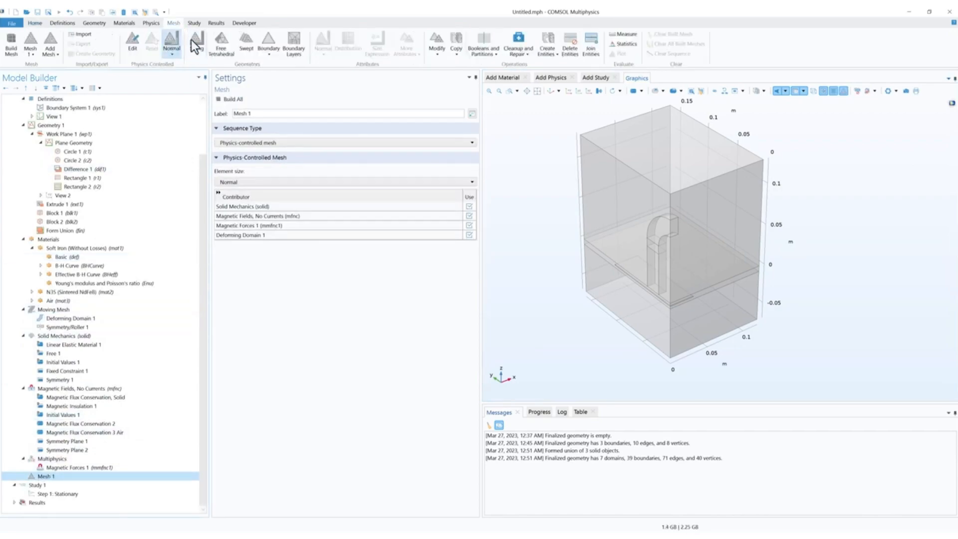
pyautogui.click(271, 56)
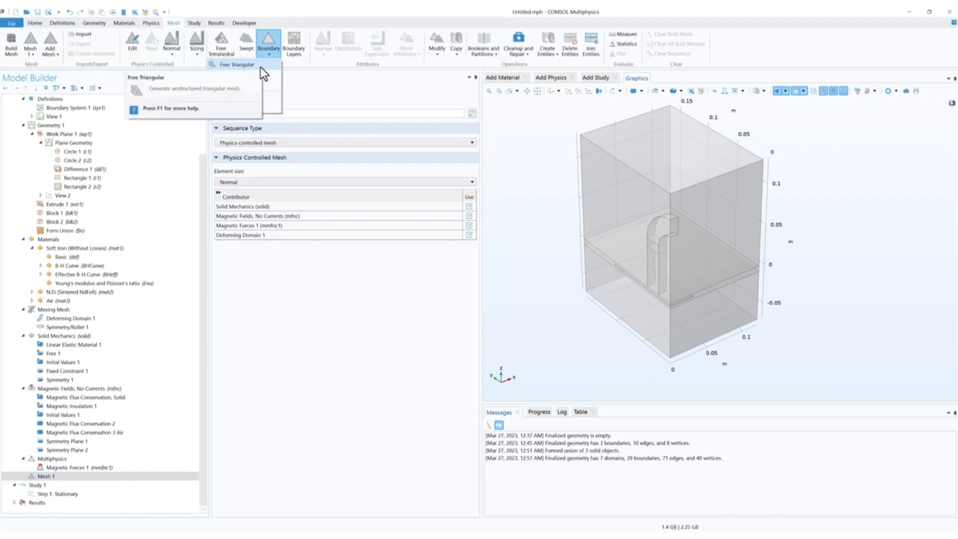
pyautogui.click(260, 67)
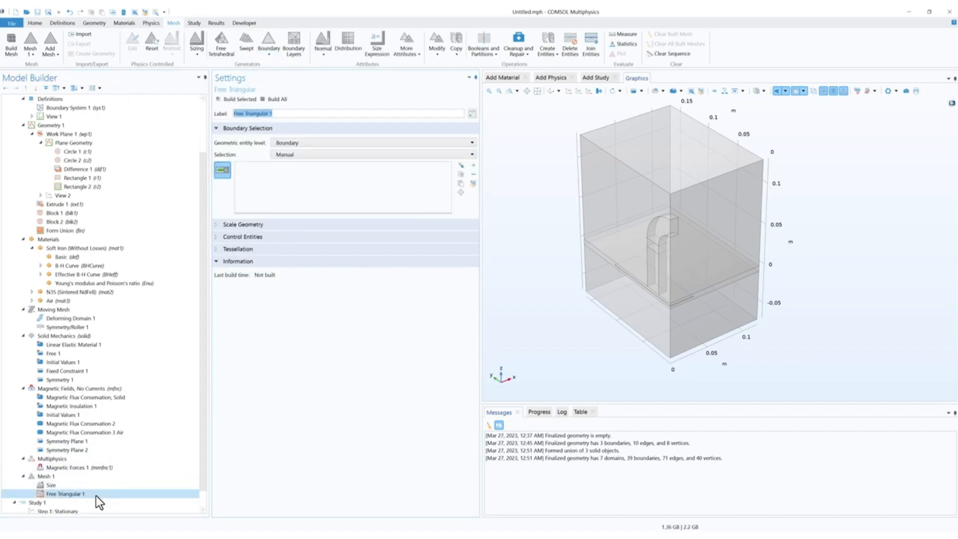
# Step: Examine the boundaries around the thin plate from several angles, using wireframe rendering temporarily
pyautogui.moveTo(652, 324); pyautogui.dragTo(667, 190, button='middle')
pyautogui.moveTo(649, 218); pyautogui.dragTo(624, 293, button='right')
pyautogui.moveTo(624, 293); pyautogui.dragTo(633, 275)
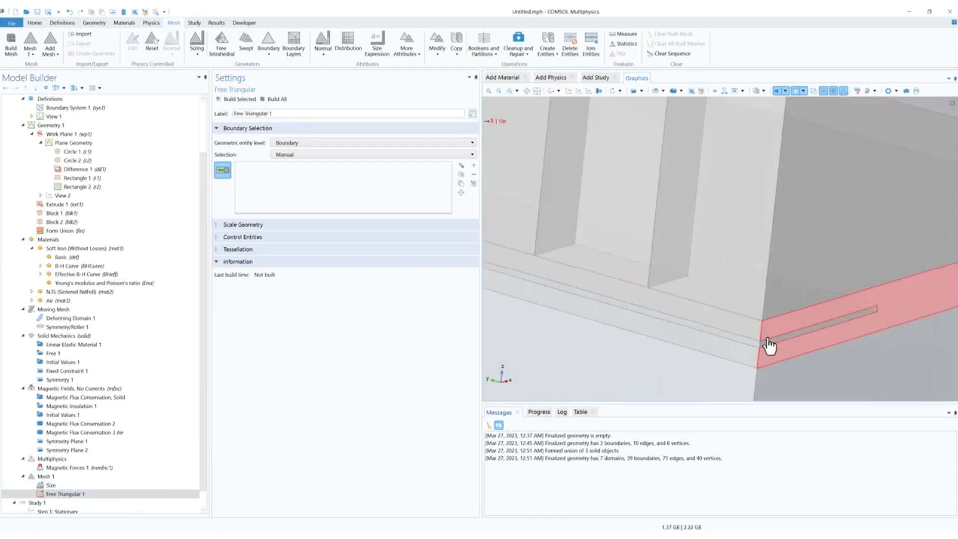
pyautogui.click(813, 91)
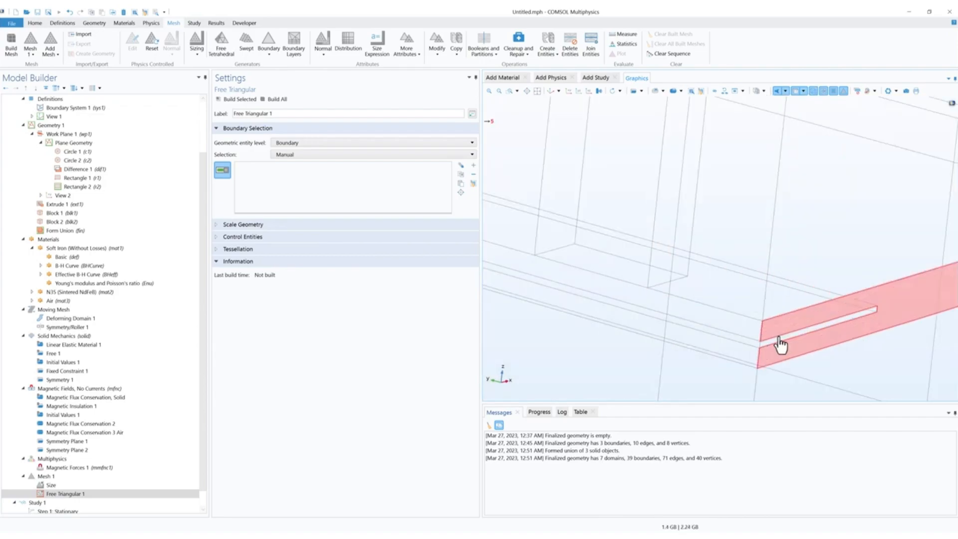
pyautogui.moveTo(745, 340)
pyautogui.mouseDown(button='middle')
pyautogui.moveTo(747, 302)
pyautogui.moveTo(753, 345)
pyautogui.mouseUp(button='middle')
pyautogui.moveTo(630, 337); pyautogui.dragTo(834, 359, button='right')
pyautogui.moveTo(710, 278); pyautogui.dragTo(705, 311, button='middle')
pyautogui.moveTo(623, 316); pyautogui.dragTo(664, 321)
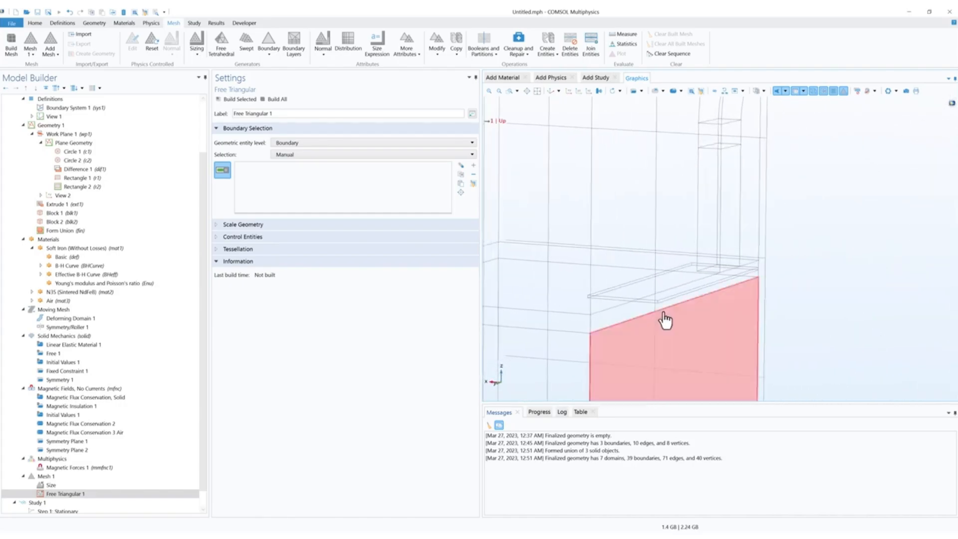
pyautogui.moveTo(673, 306); pyautogui.dragTo(649, 291, button='middle')
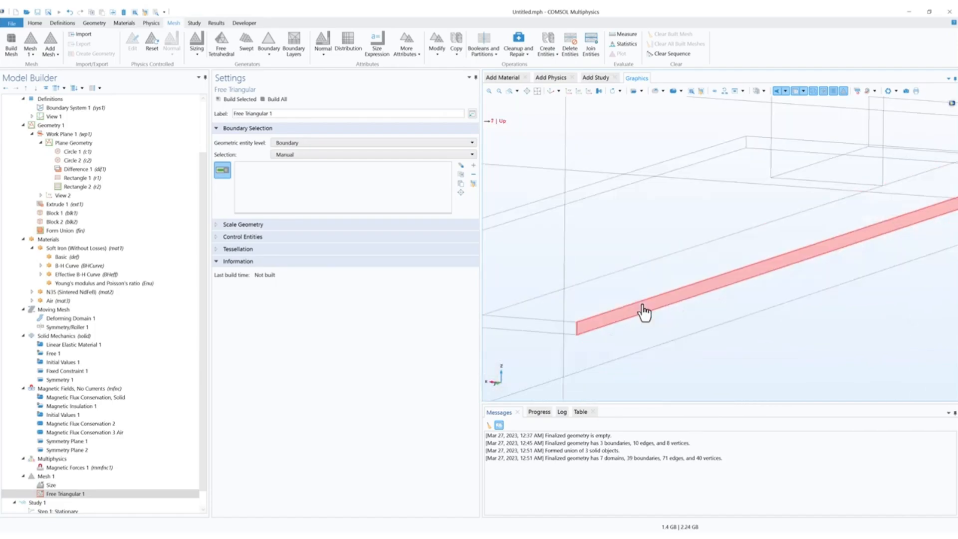
pyautogui.moveTo(633, 253); pyautogui.dragTo(786, 89, button='middle')
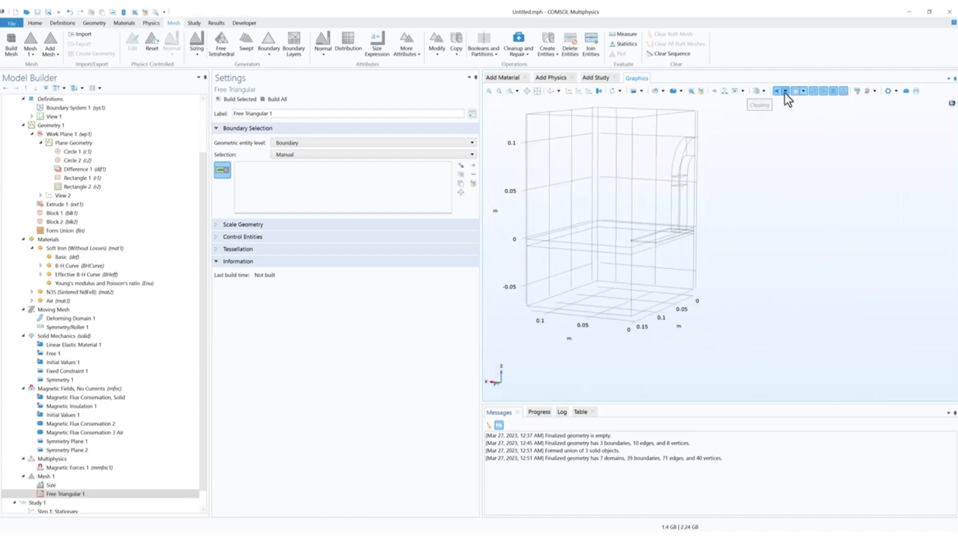
pyautogui.click(812, 91)
pyautogui.moveTo(771, 189); pyautogui.dragTo(773, 240, button='middle')
pyautogui.moveTo(773, 240); pyautogui.dragTo(757, 263)
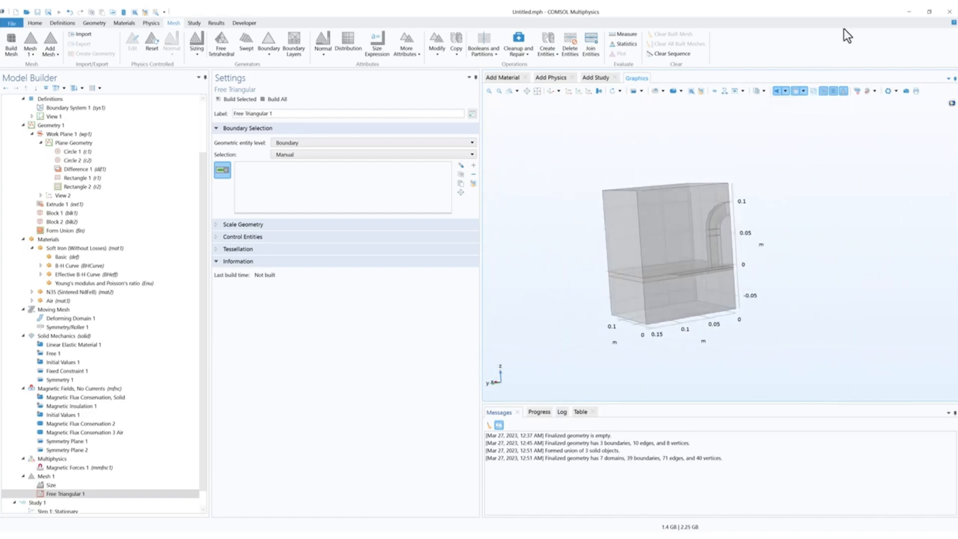
# Step: Turn off transparency in the geometry view and orient it towards the magnet side
pyautogui.click(796, 91)
pyautogui.moveTo(763, 196); pyautogui.dragTo(692, 154)
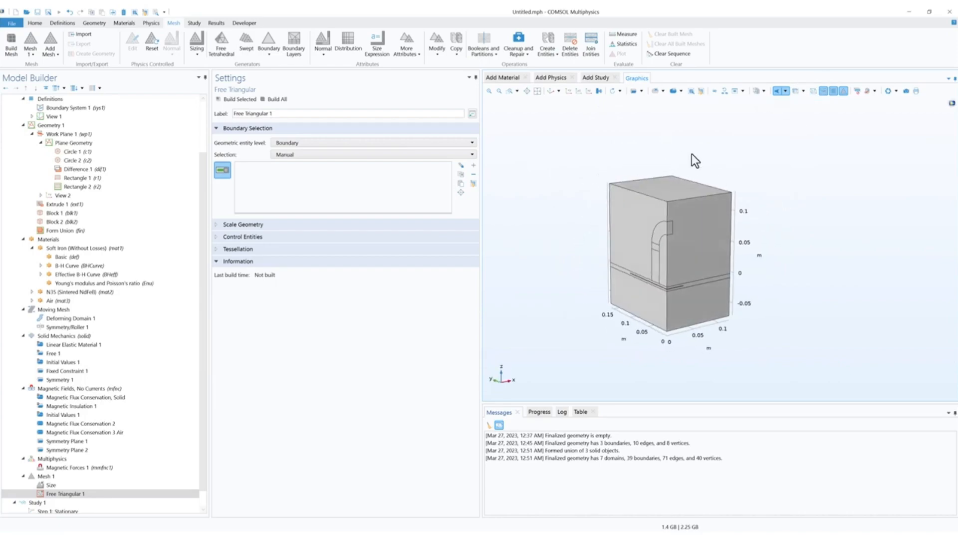
pyautogui.click(643, 92)
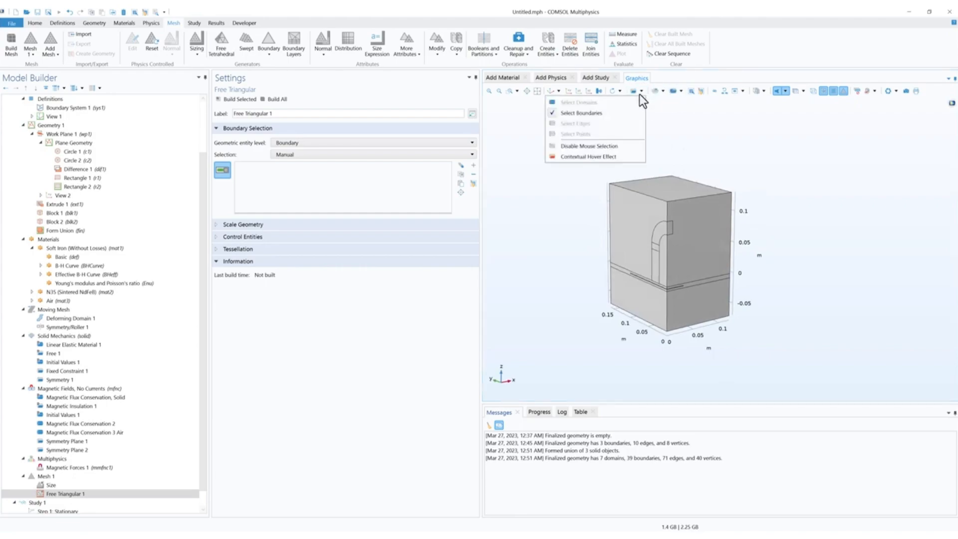
pyautogui.click(582, 112)
pyautogui.click(662, 91)
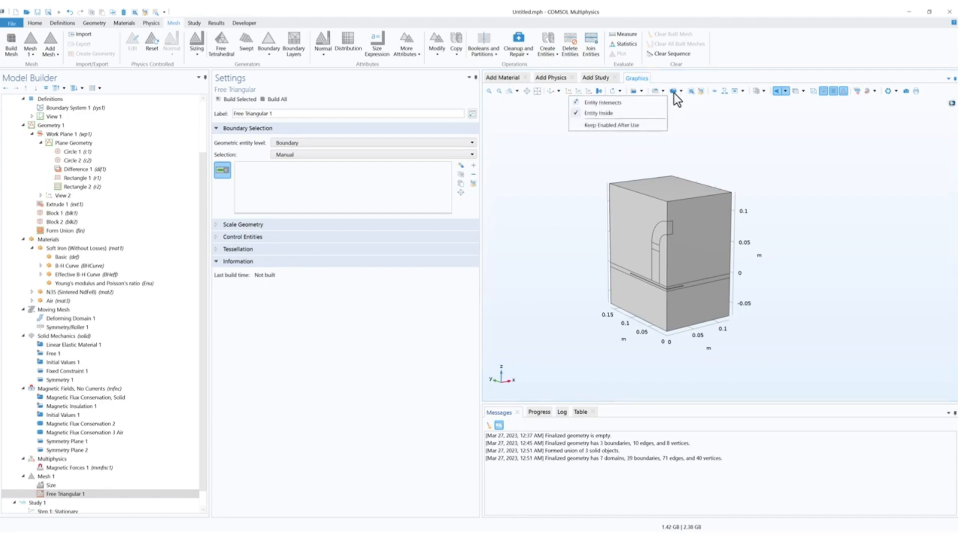
pyautogui.click(680, 91)
pyautogui.click(733, 120)
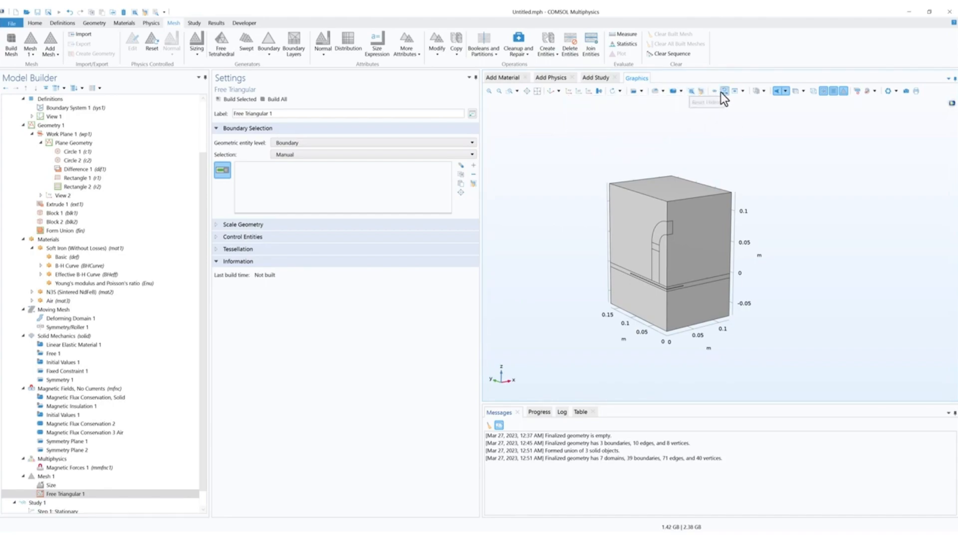
# Step: Hide the magnet-side outer faces of the upper air region and of the thin air layer enclosing the plate
pyautogui.click(715, 91)
pyautogui.click(645, 243)
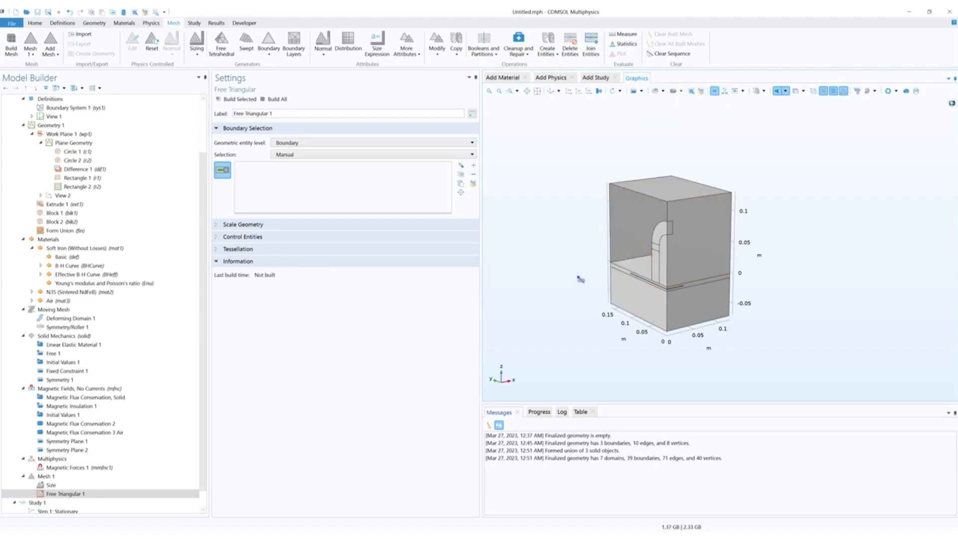
pyautogui.scroll(3, 649, 292)
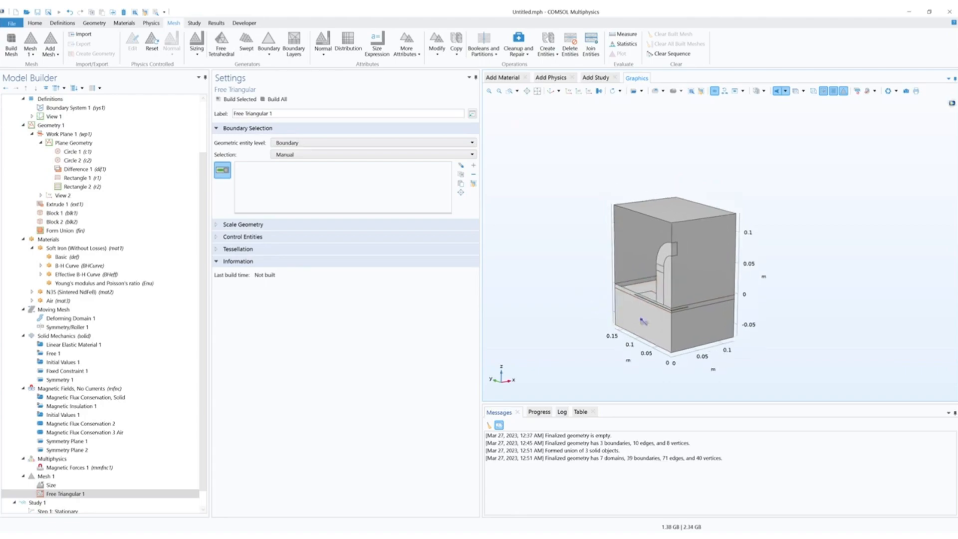
pyautogui.scroll(5, 669, 260)
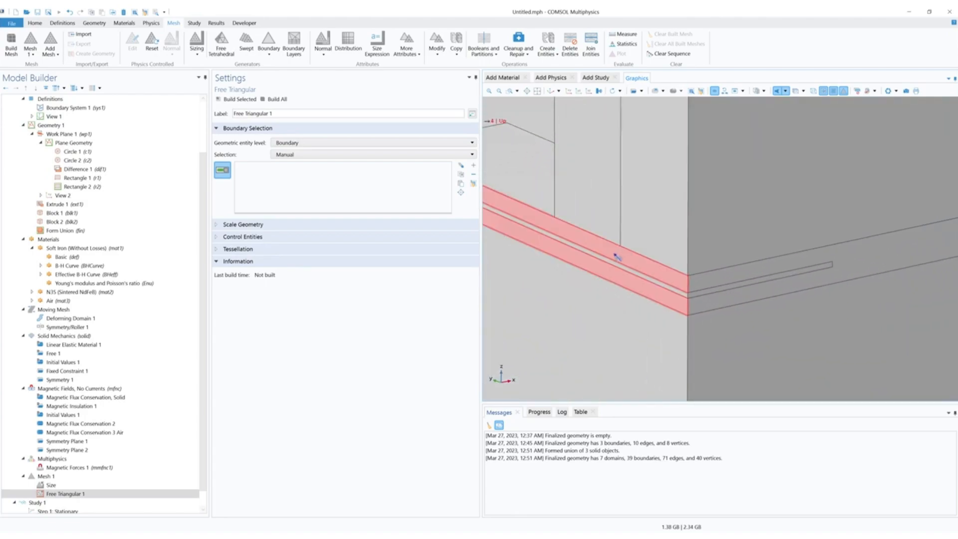
pyautogui.scroll(-5, 597, 248)
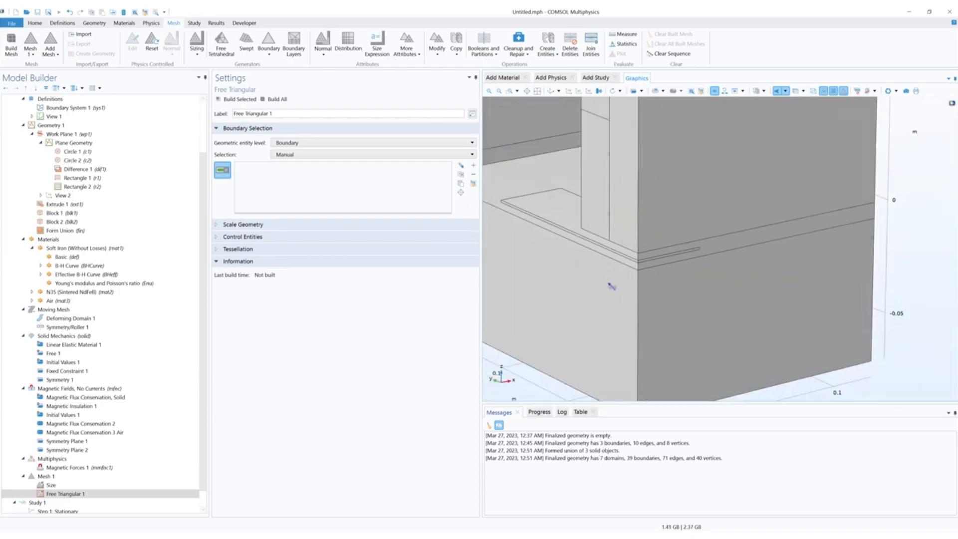
pyautogui.moveTo(608, 282); pyautogui.dragTo(643, 304, button='right')
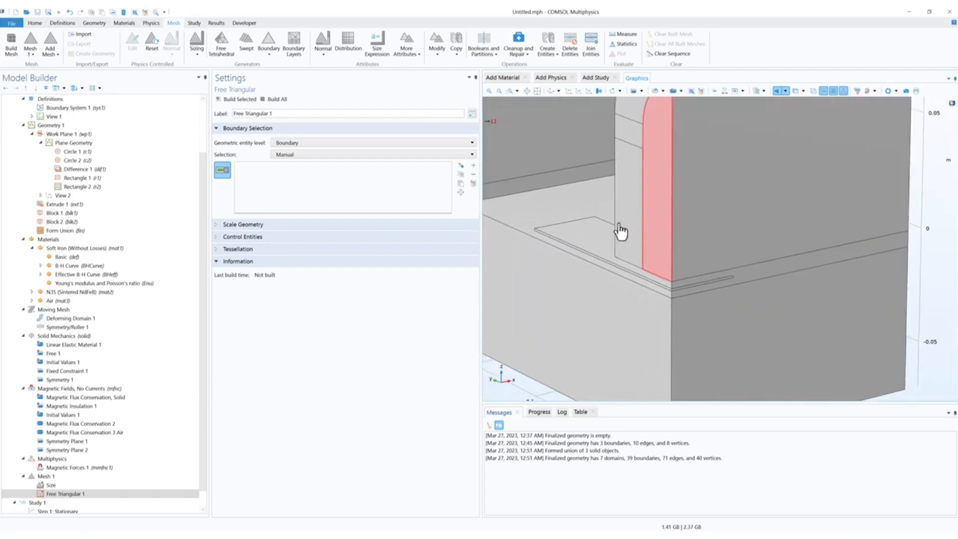
# Step: Select the plate's upper surface, boundaries 10 and 22, for the Free Triangular mesh
pyautogui.moveTo(615, 227); pyautogui.dragTo(633, 258, button='right')
pyautogui.scroll(5, 642, 250)
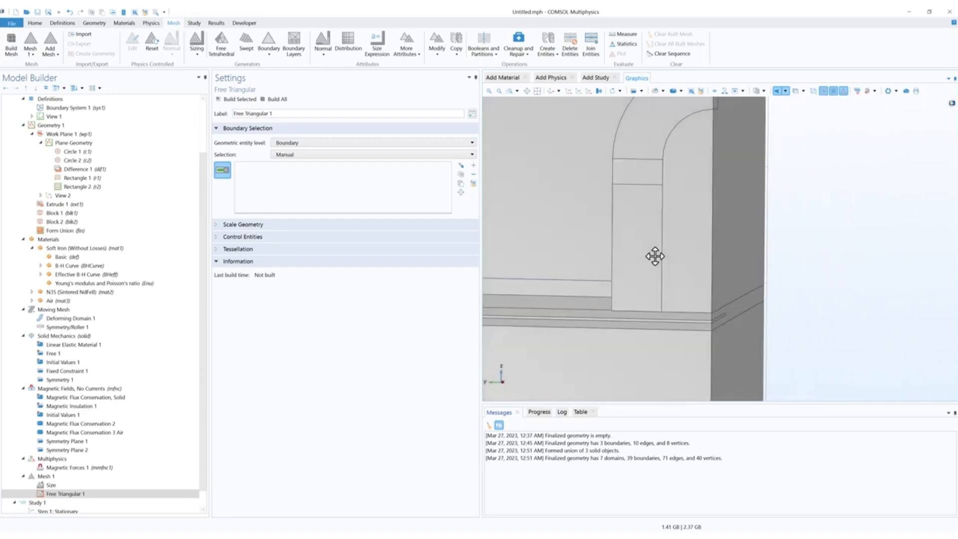
pyautogui.moveTo(656, 255); pyautogui.dragTo(641, 261)
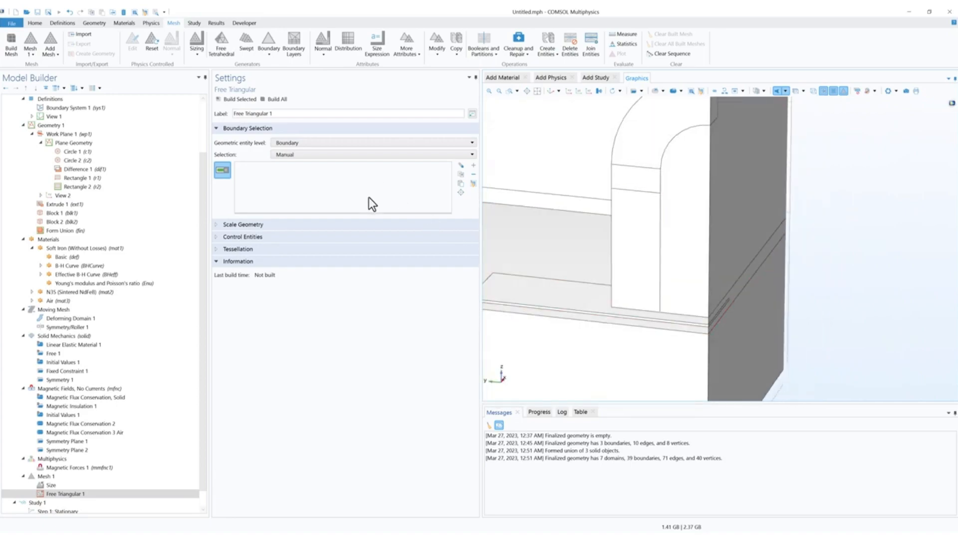
pyautogui.click(574, 307)
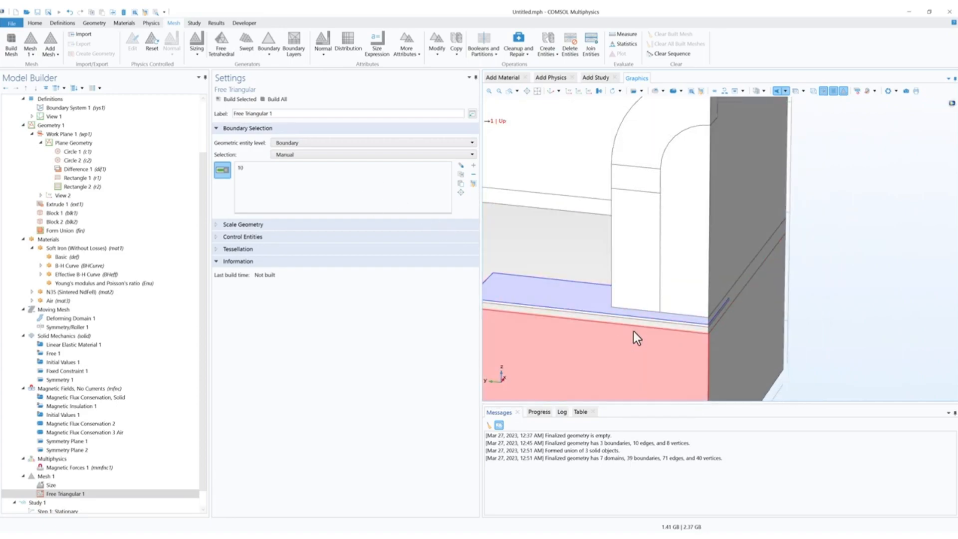
pyautogui.moveTo(636, 336); pyautogui.dragTo(638, 316, button='right')
pyautogui.moveTo(638, 316)
pyautogui.mouseDown()
pyautogui.moveTo(661, 342)
pyautogui.moveTo(644, 317)
pyautogui.mouseUp()
pyautogui.click(649, 297)
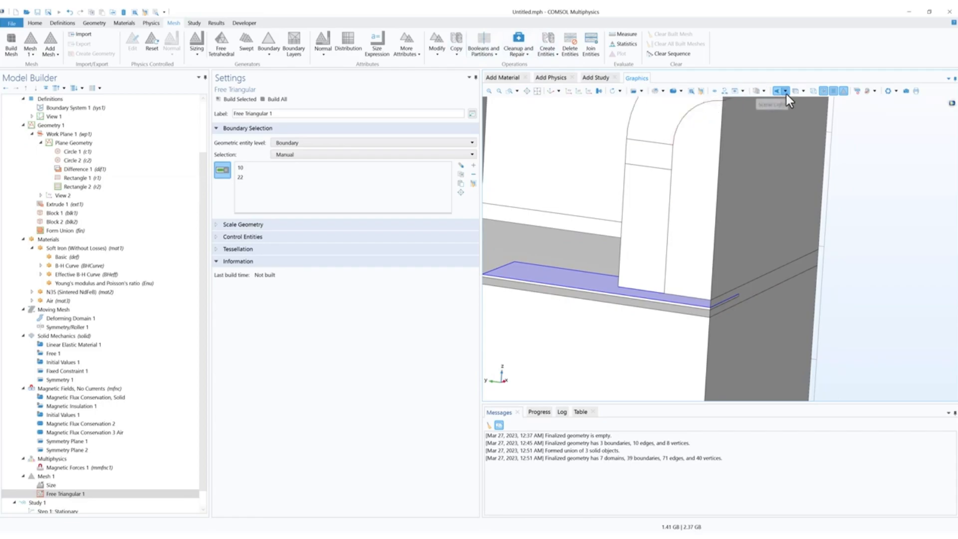
# Step: Reset hiding by deleting all hide nodes, and bring the whole geometry back into view
pyautogui.click(724, 92)
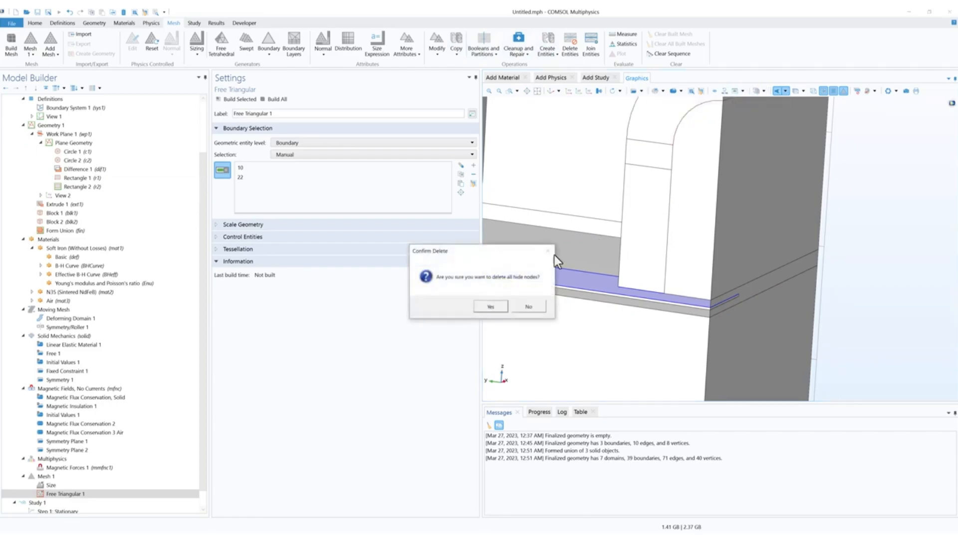
pyautogui.click(491, 307)
pyautogui.scroll(-5, 644, 249)
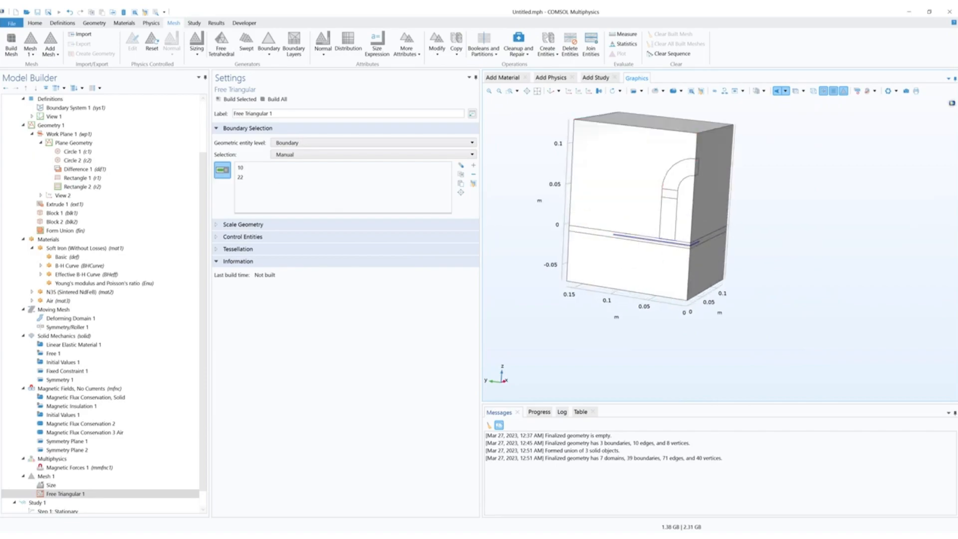
# Step: Add a Size attribute under Free Triangular 1 and switch its element size to Custom
pyautogui.rightClick(83, 496)
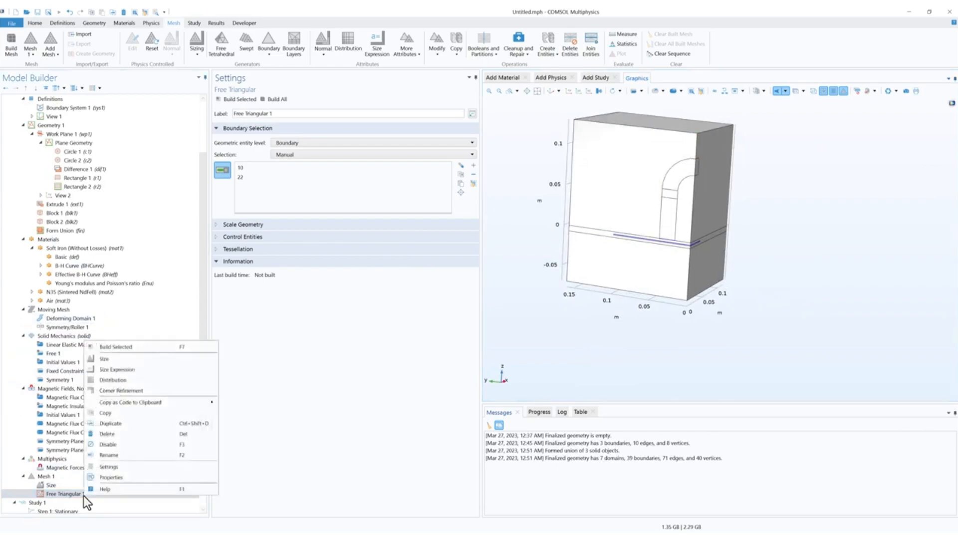
pyautogui.click(110, 360)
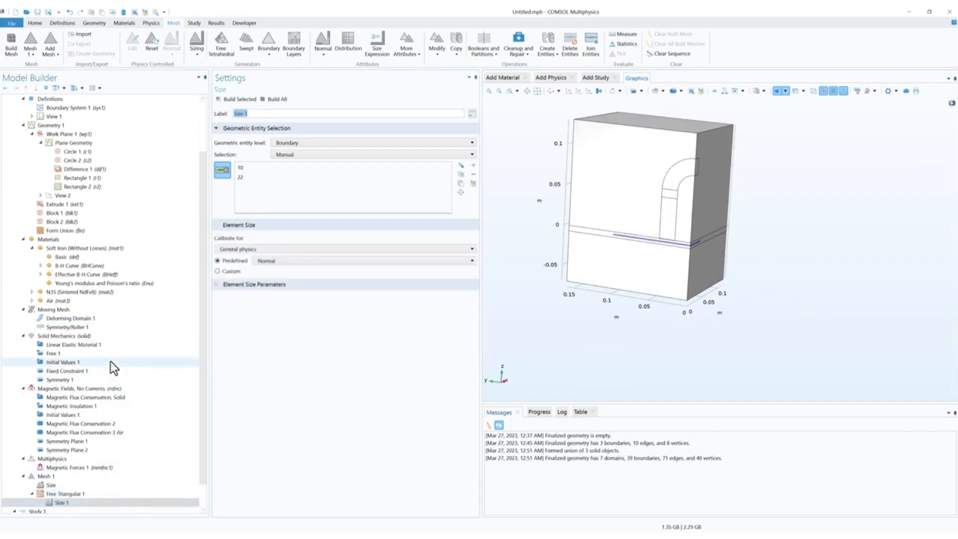
pyautogui.click(250, 250)
pyautogui.click(250, 250)
pyautogui.click(293, 265)
pyautogui.click(293, 265)
pyautogui.click(218, 271)
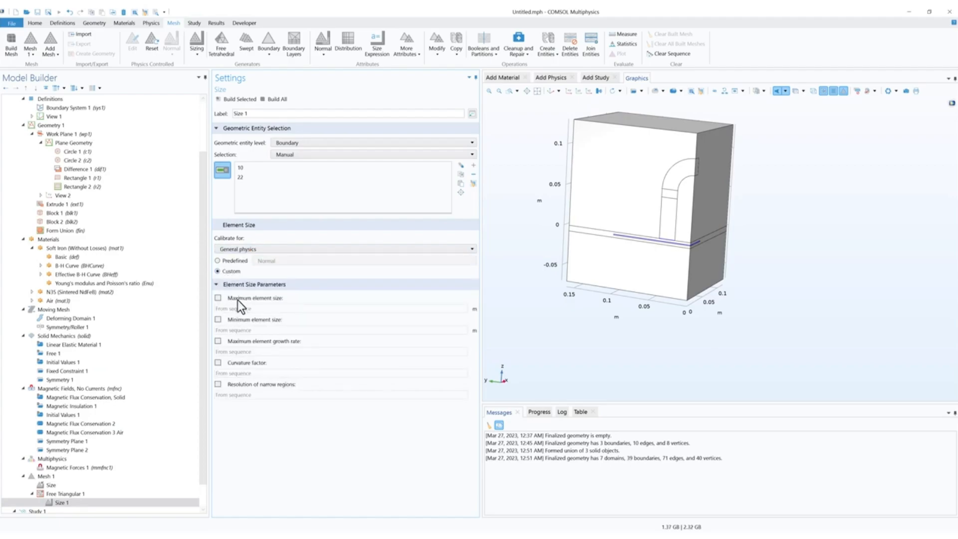
# Step: Enable the maximum element size for the plate's surface mesh and set it to hmax1
pyautogui.click(217, 298)
pyautogui.moveTo(257, 309); pyautogui.dragTo(156, 308)
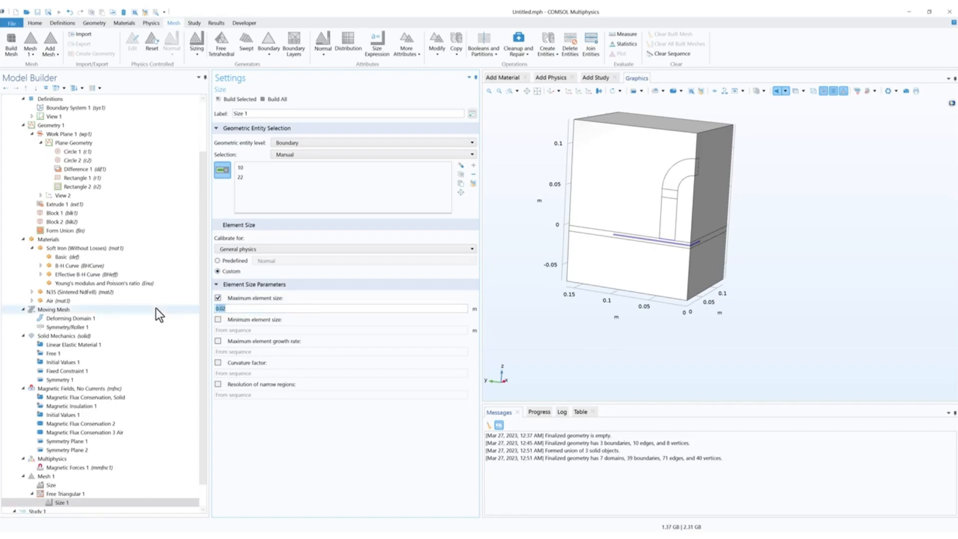
pyautogui.write('hmax1')
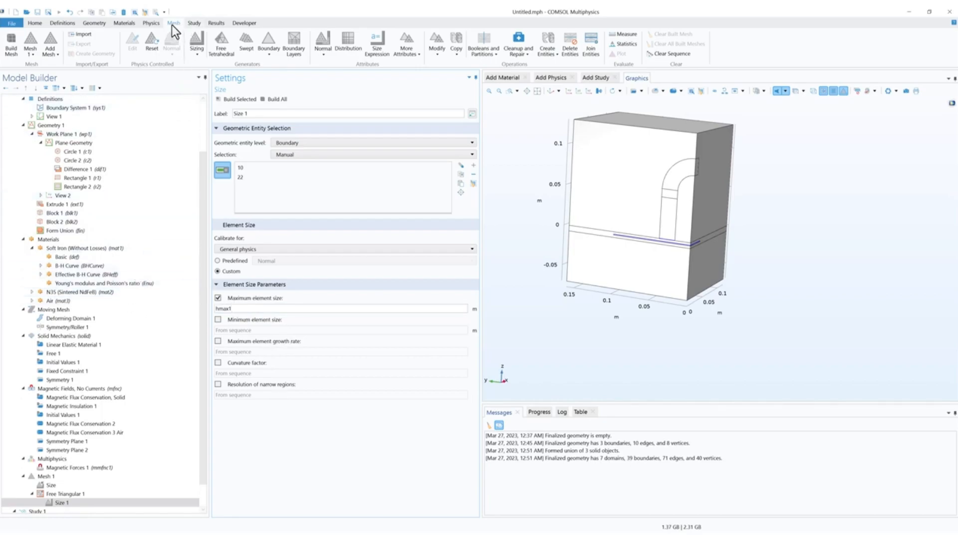
# Step: Add a Swept mesh operation at the domain level and assign the magnet's domains 5-7 to it
pyautogui.click(250, 43)
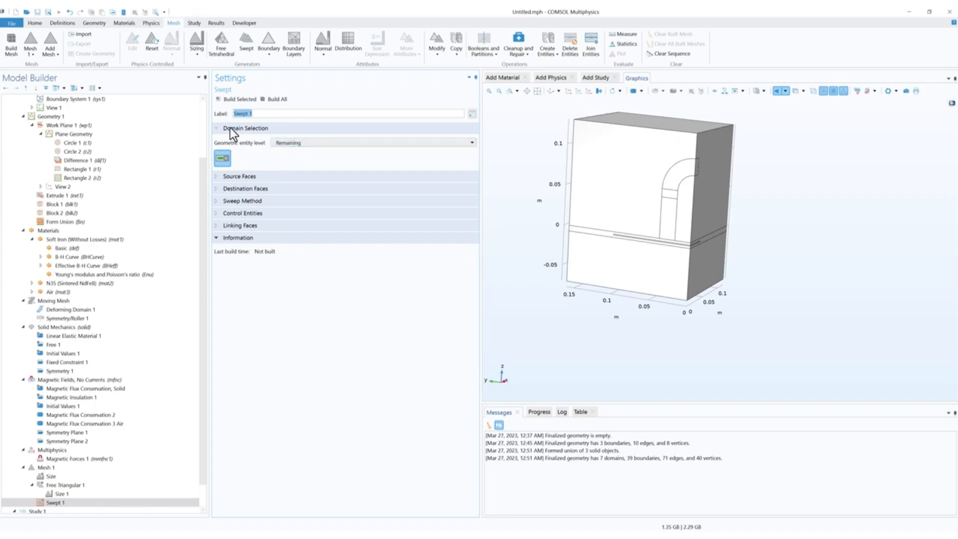
pyautogui.click(307, 143)
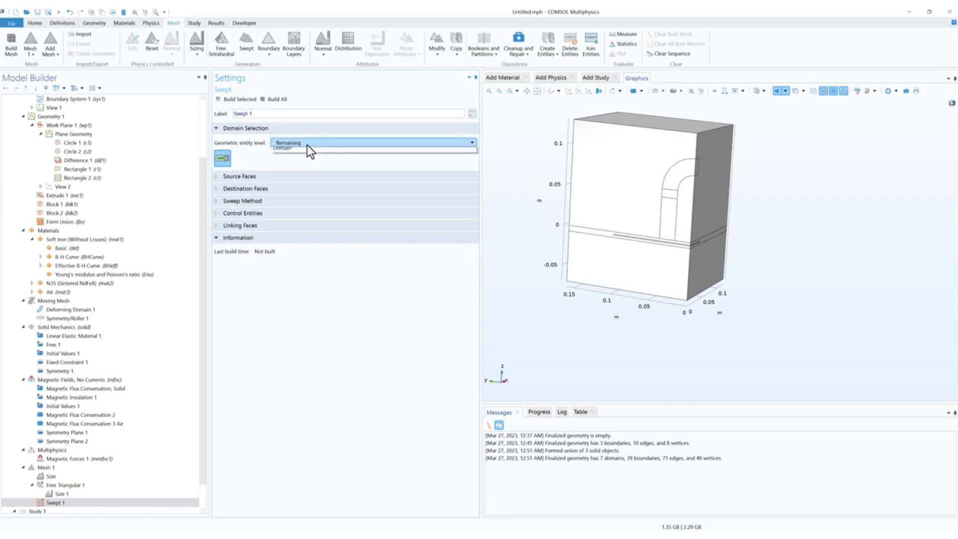
pyautogui.click(289, 172)
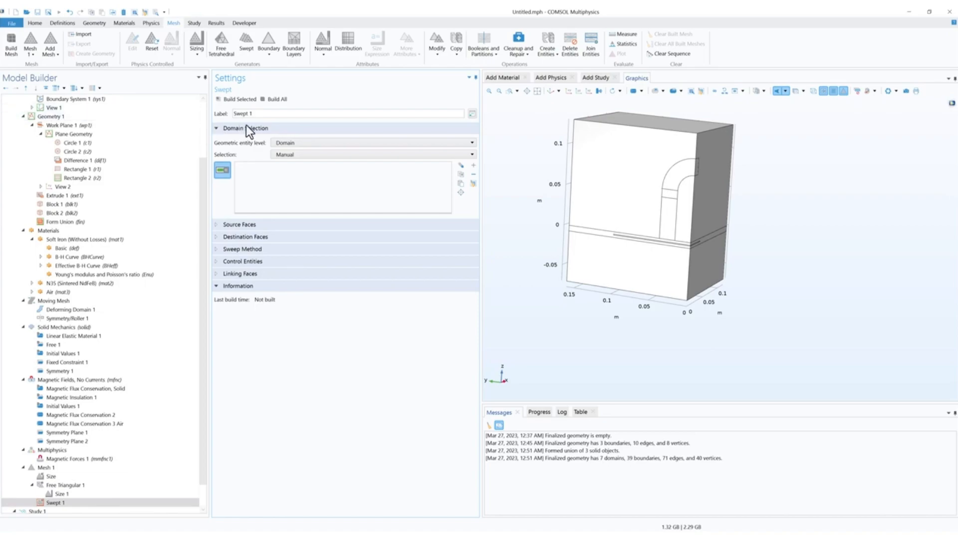
pyautogui.click(462, 184)
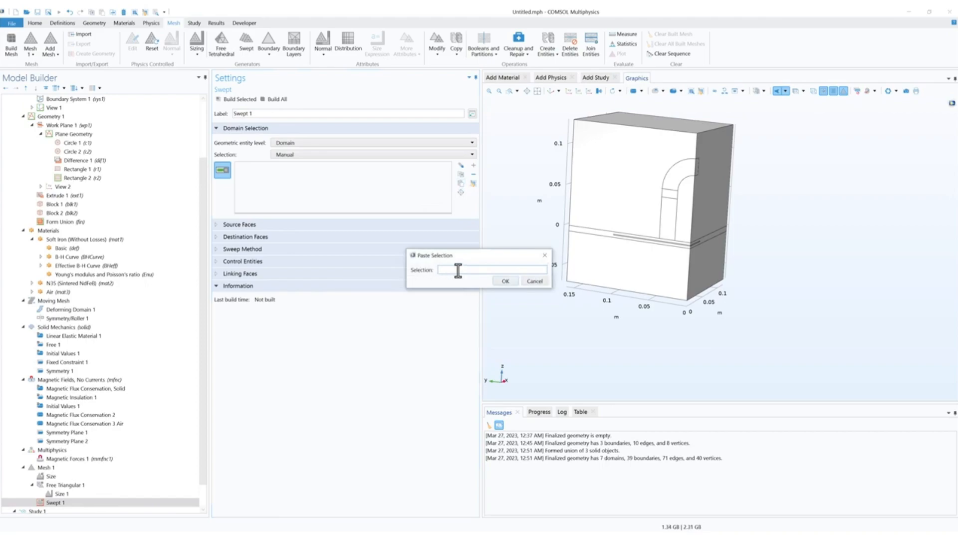
pyautogui.write('5-7')
pyautogui.click(505, 281)
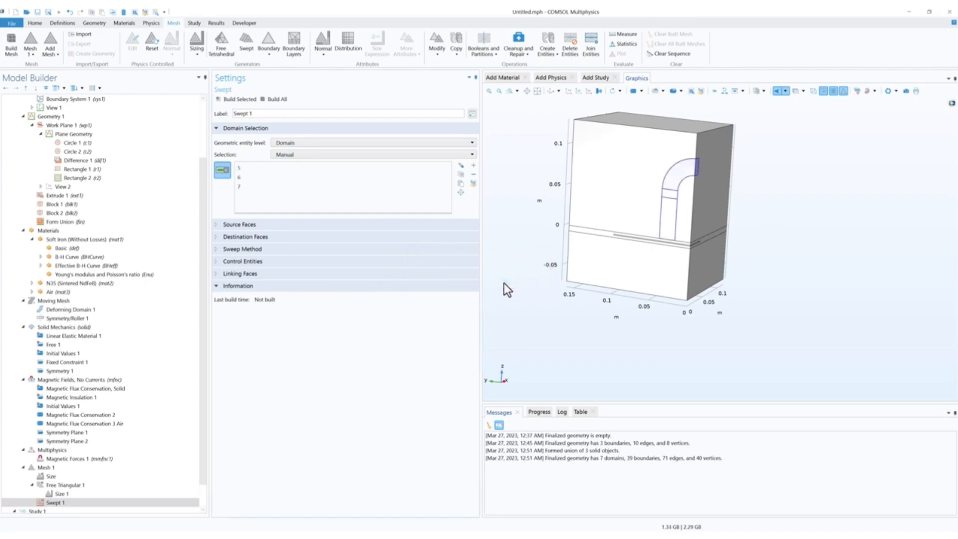
# Step: Add a Distribution to Swept 1 that covers only domains 5 and 6, with 10 elements
pyautogui.moveTo(732, 226); pyautogui.dragTo(726, 238)
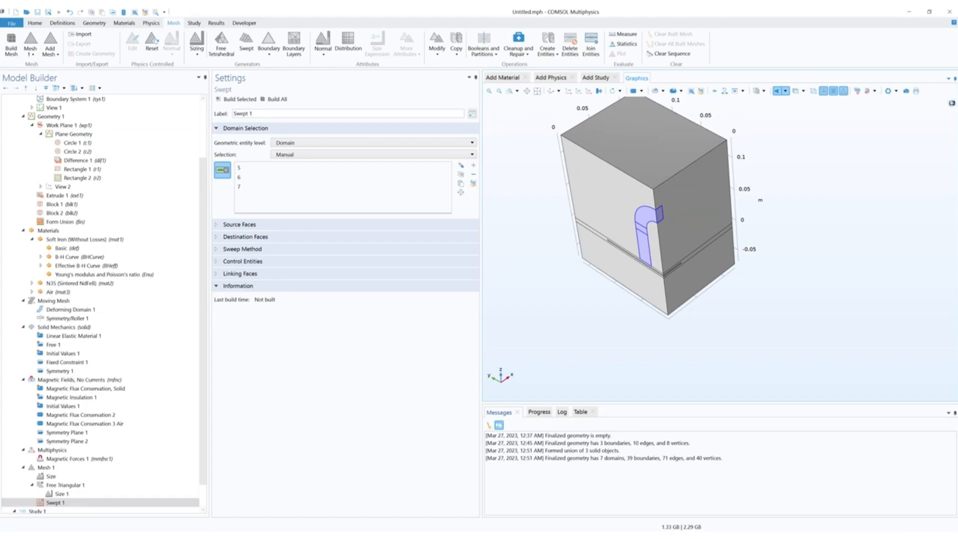
pyautogui.click(57, 503)
pyautogui.rightClick(62, 504)
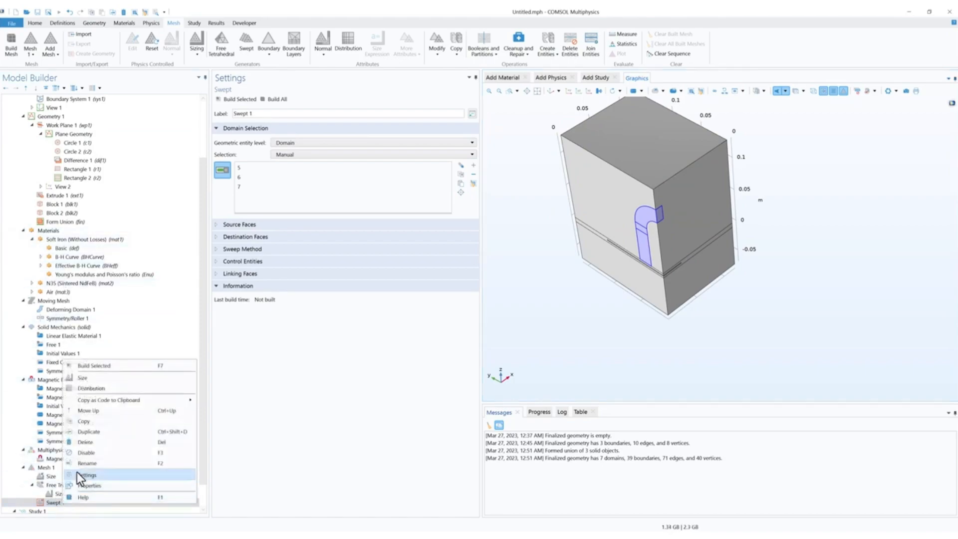
pyautogui.click(109, 389)
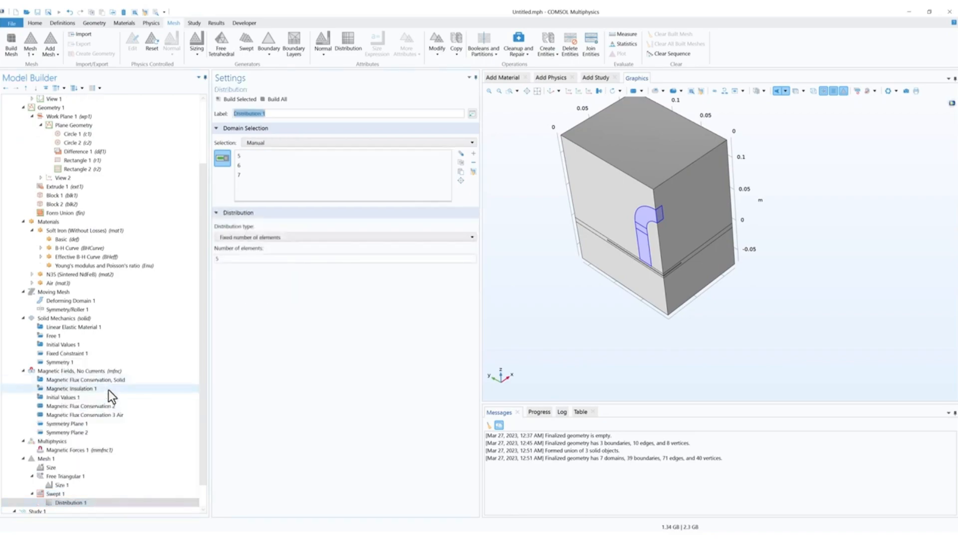
pyautogui.click(247, 174)
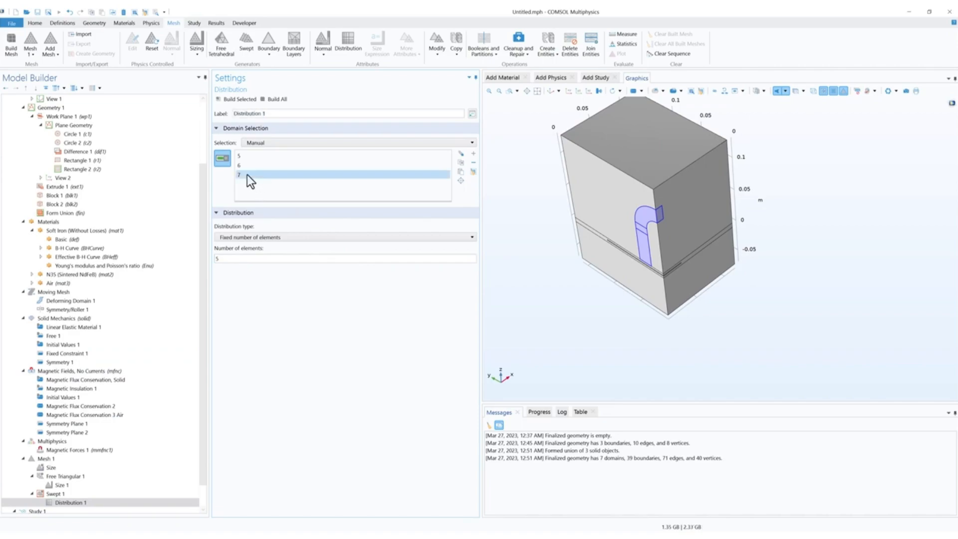
pyautogui.click(476, 163)
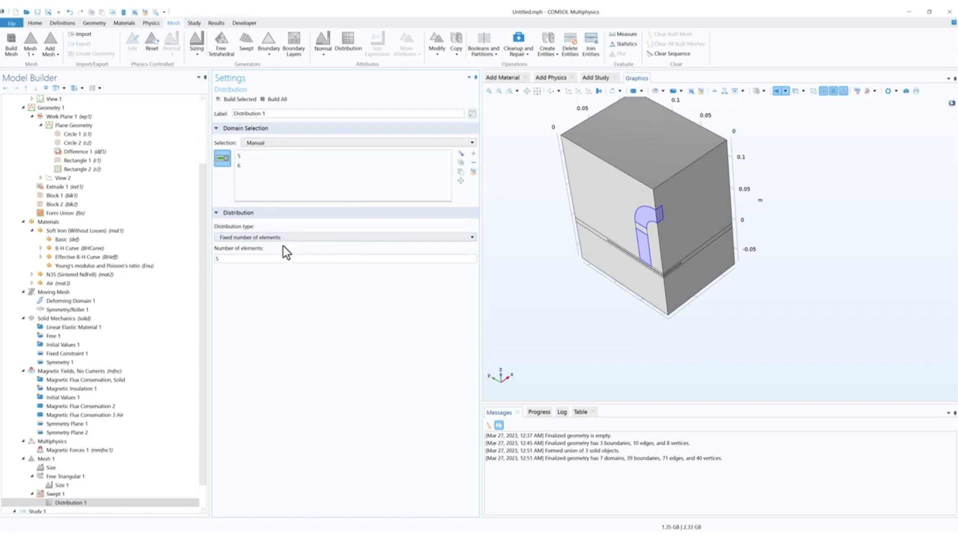
pyautogui.doubleClick(230, 256)
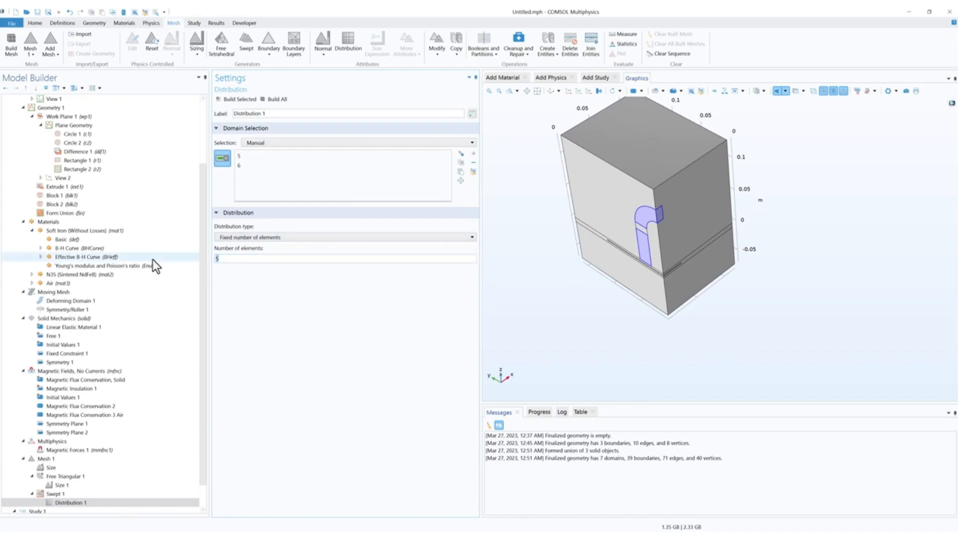
pyautogui.write('10')
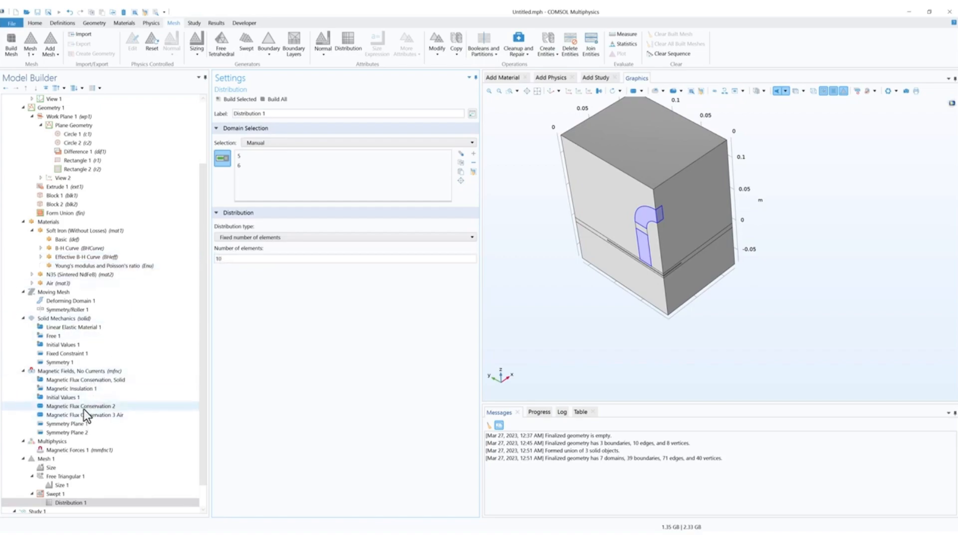
# Step: Add a second Distribution to Swept 1, limit it to domain 7, and set its number of elements to 2
pyautogui.click(65, 495)
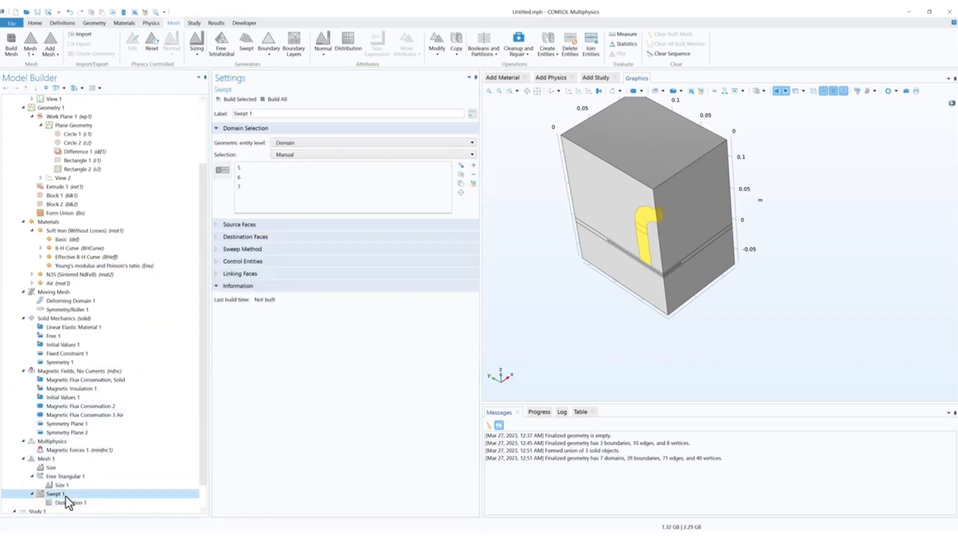
pyautogui.rightClick(65, 496)
pyautogui.click(107, 381)
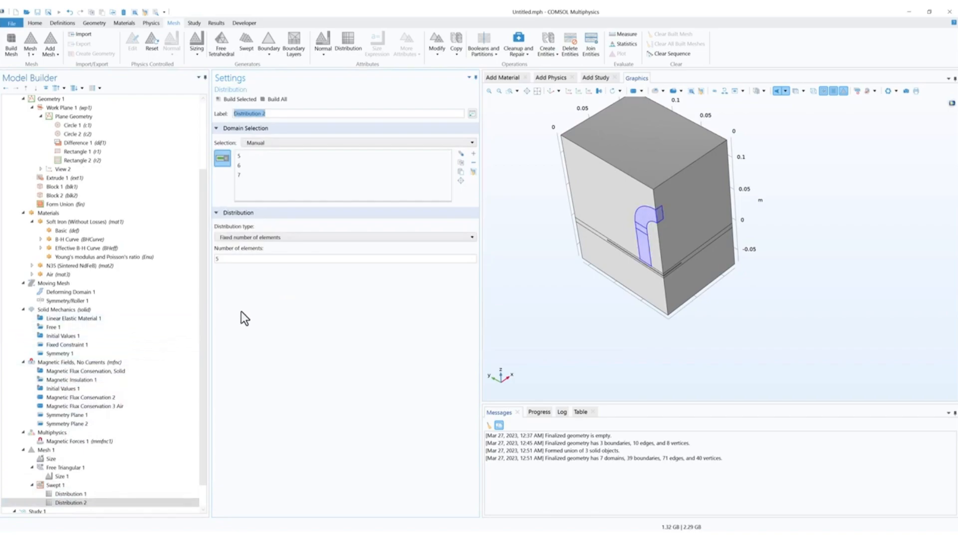
pyautogui.click(259, 164)
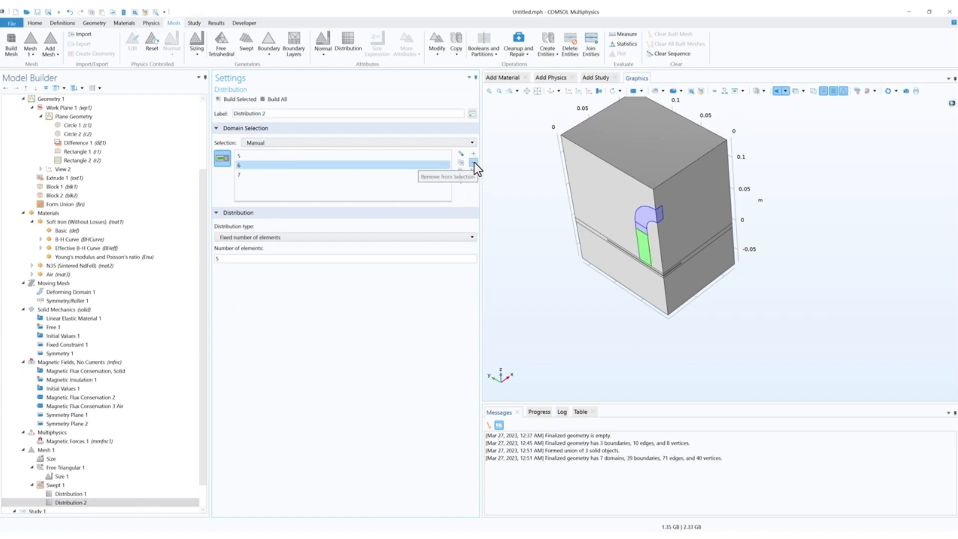
pyautogui.click(474, 163)
pyautogui.click(360, 158)
pyautogui.click(474, 163)
pyautogui.click(275, 157)
pyautogui.doubleClick(229, 258)
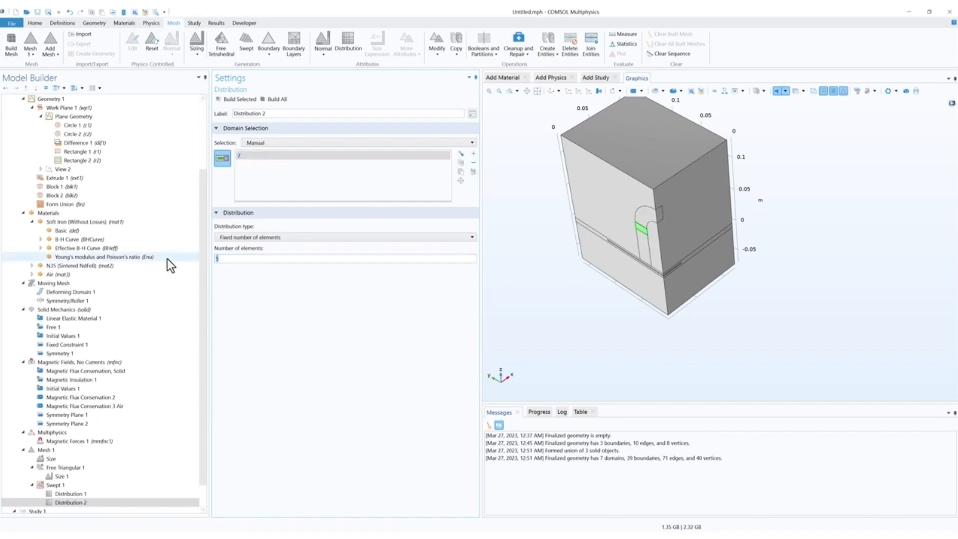
pyautogui.write('2')
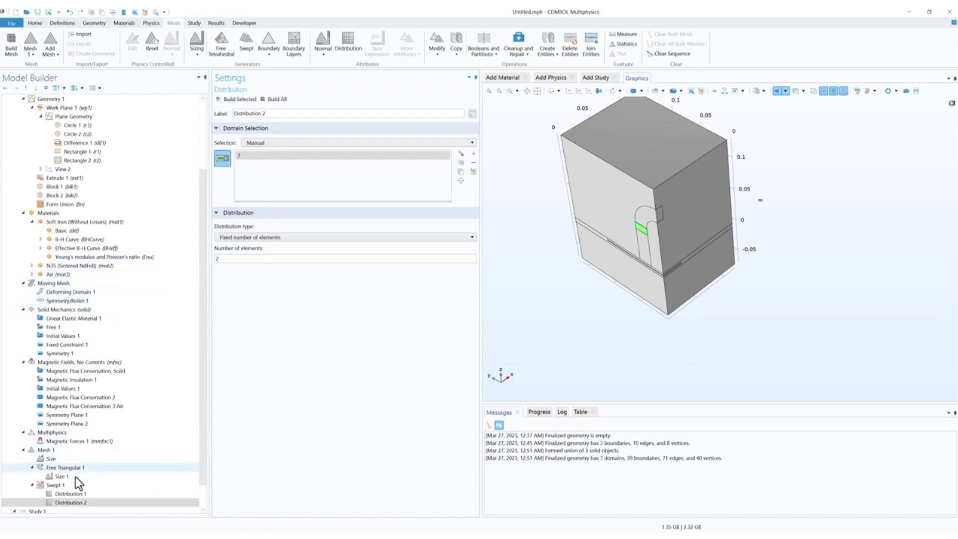
pyautogui.click(56, 486)
pyautogui.click(52, 449)
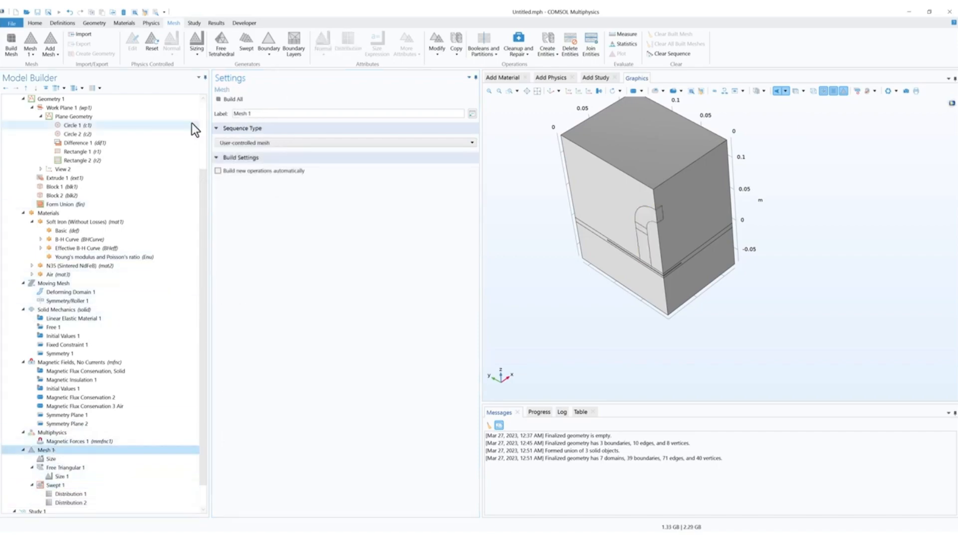
pyautogui.click(250, 46)
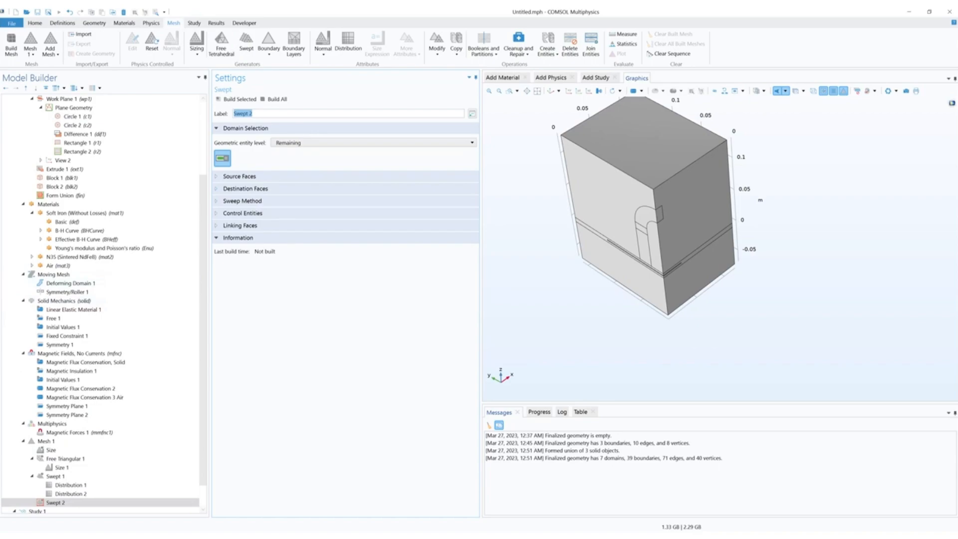
pyautogui.click(292, 142)
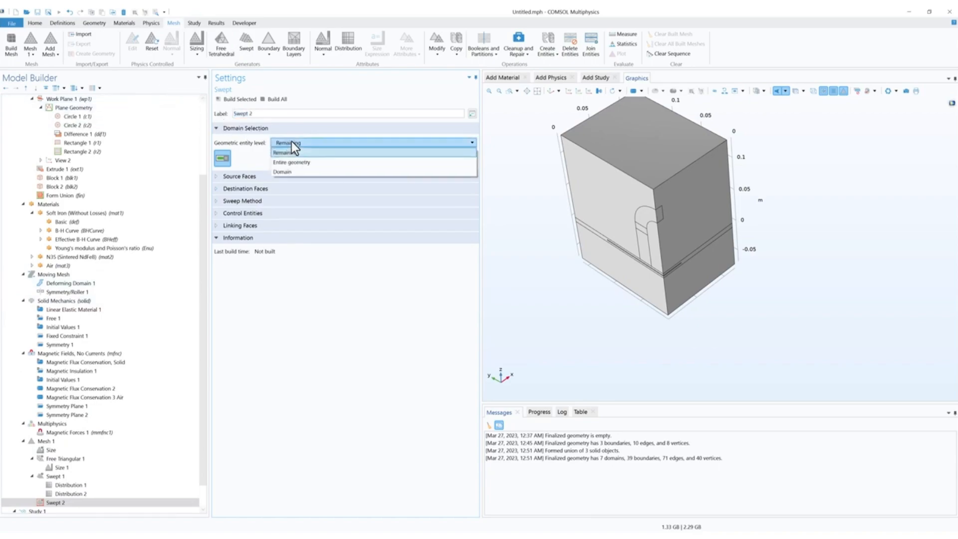
pyautogui.click(289, 174)
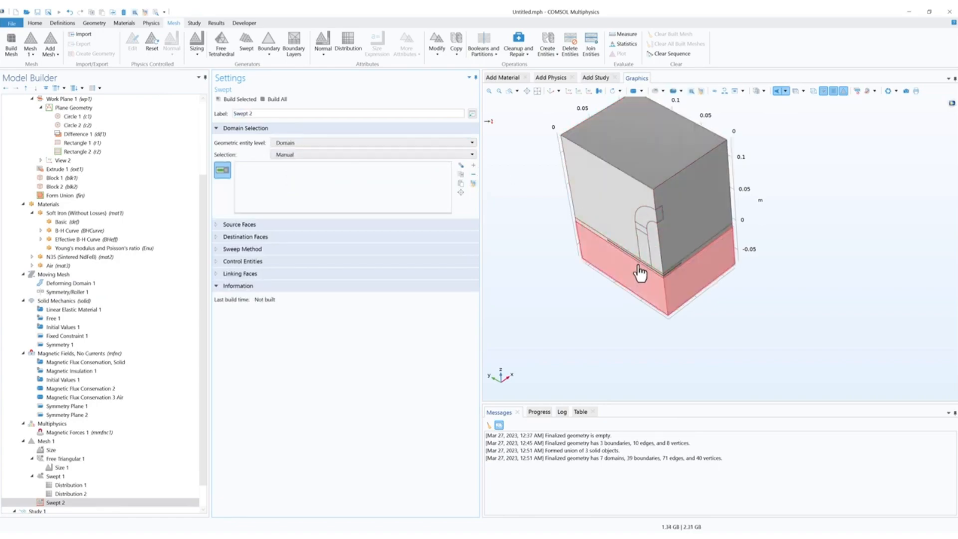
pyautogui.scroll(5, 647, 285)
pyautogui.moveTo(682, 233); pyautogui.dragTo(707, 306, button='right')
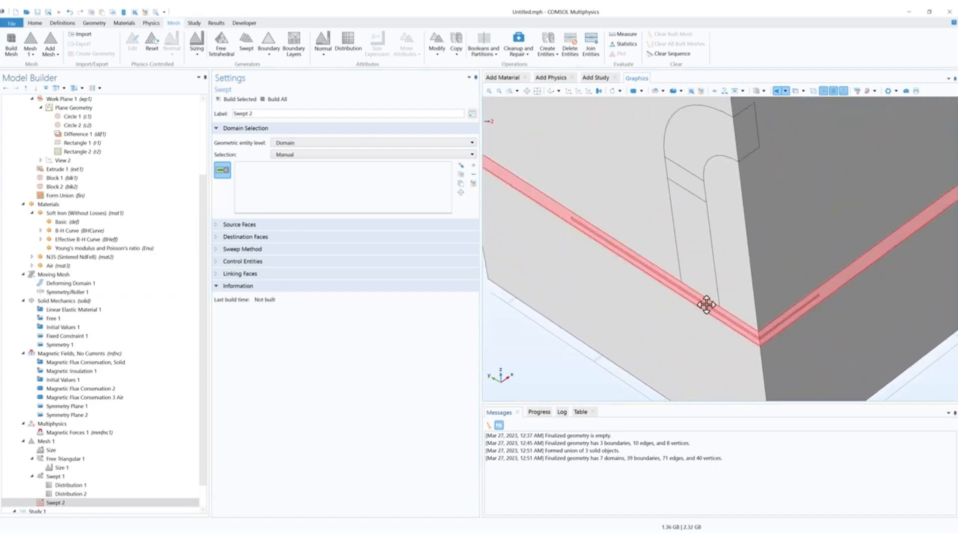
pyautogui.moveTo(707, 306); pyautogui.dragTo(731, 283)
pyautogui.click(489, 318)
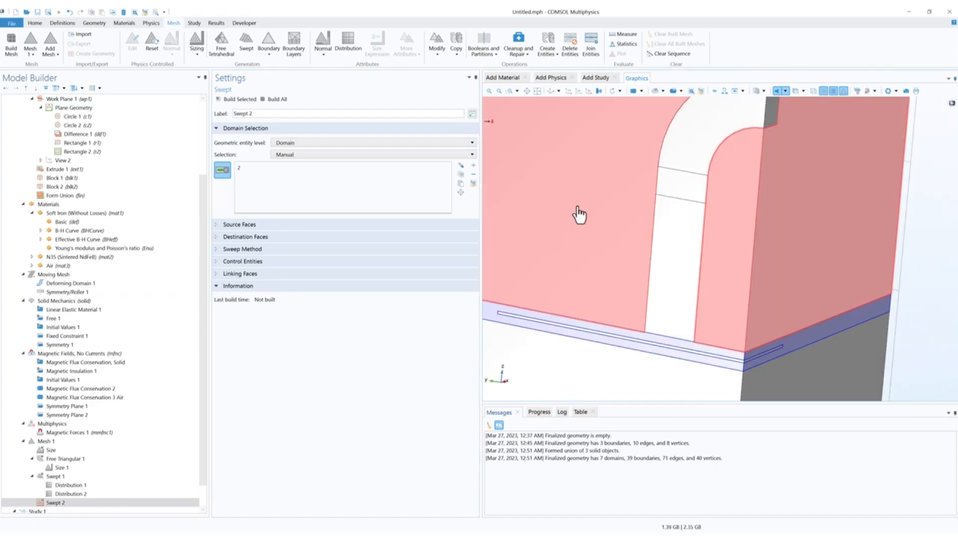
pyautogui.scroll(-5, 606, 278)
pyautogui.moveTo(605, 278); pyautogui.dragTo(632, 321, button='right')
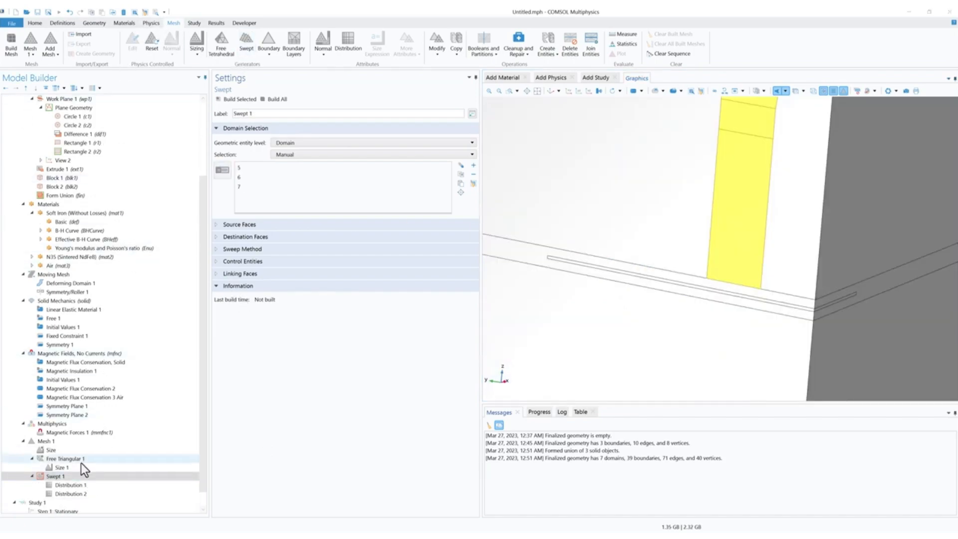
# Step: Add another Swept operation to Mesh 1 at the domain level and assign the thin plate, domain 3, to it
pyautogui.click(60, 442)
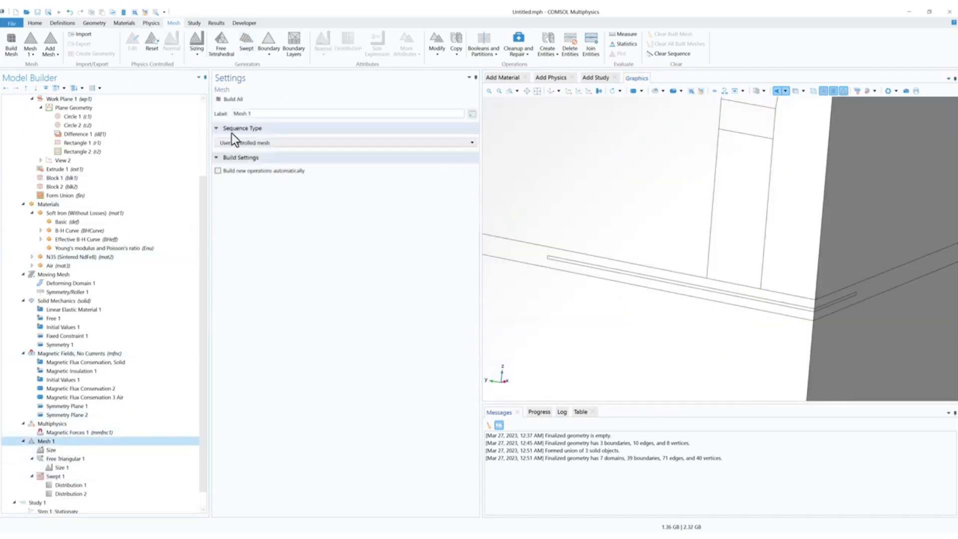
pyautogui.click(250, 43)
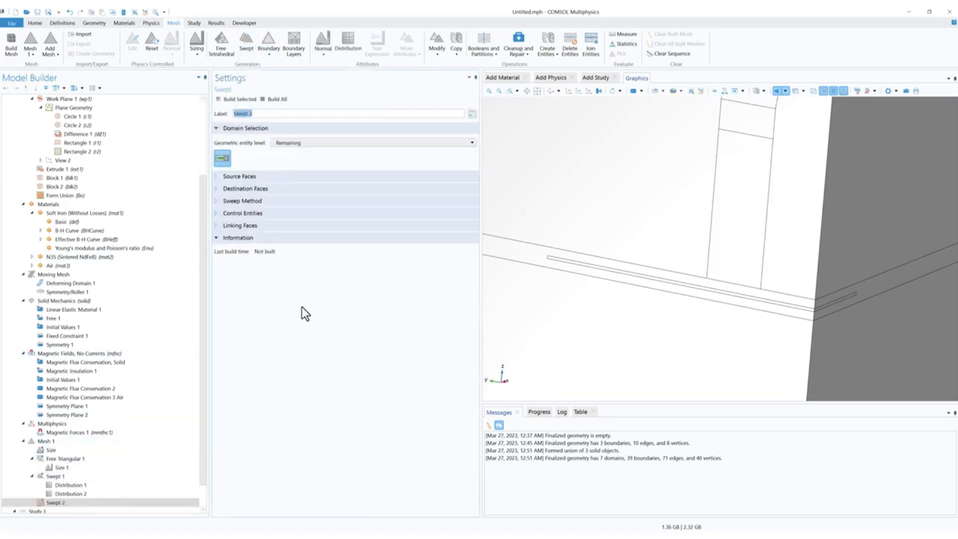
pyautogui.click(306, 141)
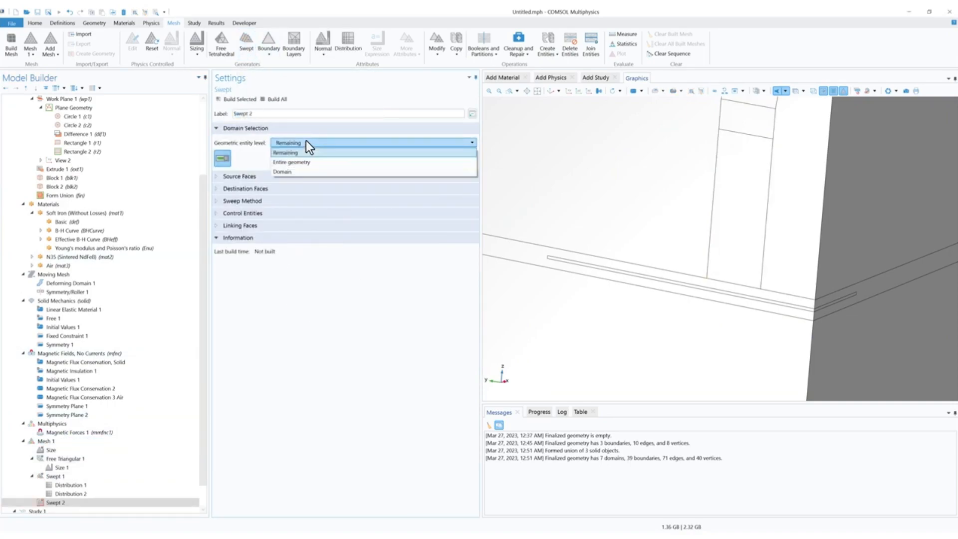
pyautogui.click(292, 171)
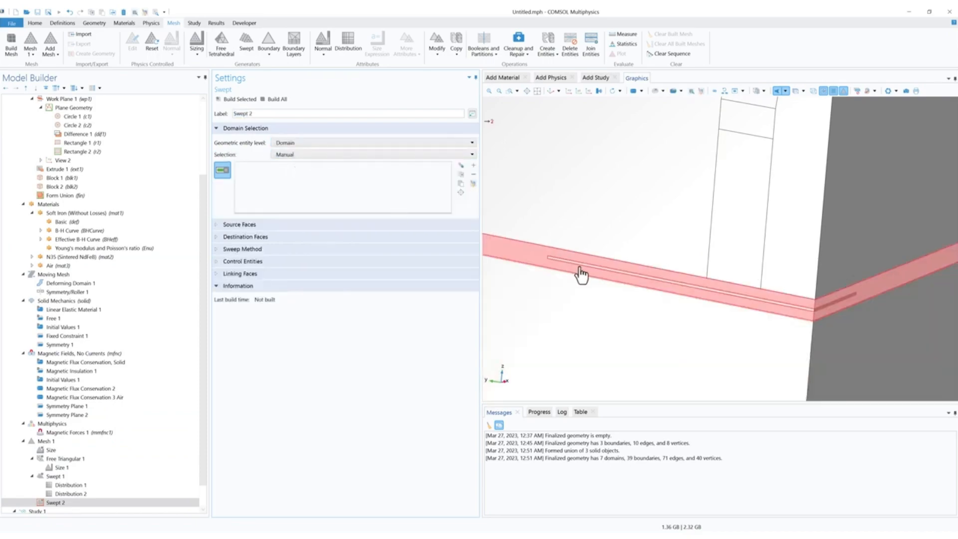
pyautogui.scroll(1, 604, 209)
pyautogui.scroll(2, 606, 275)
pyautogui.click(606, 274)
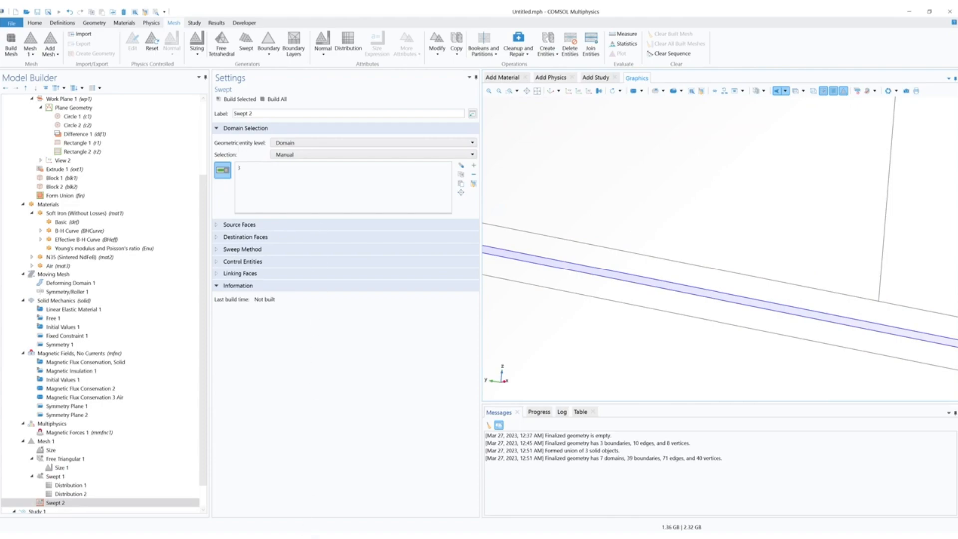
# Step: Add a Distribution to Swept 2 for the plate domain with 3 elements
pyautogui.rightClick(78, 499)
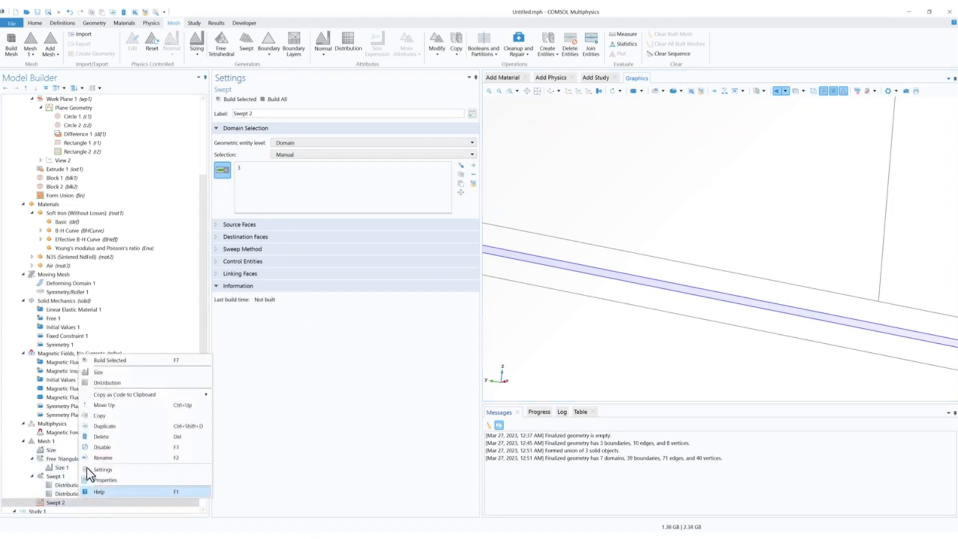
pyautogui.click(116, 386)
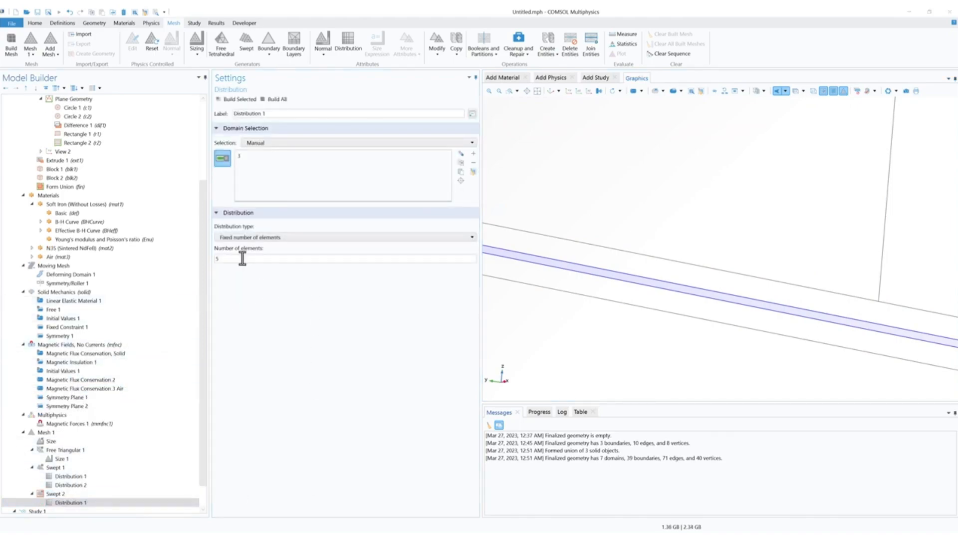
pyautogui.doubleClick(235, 257)
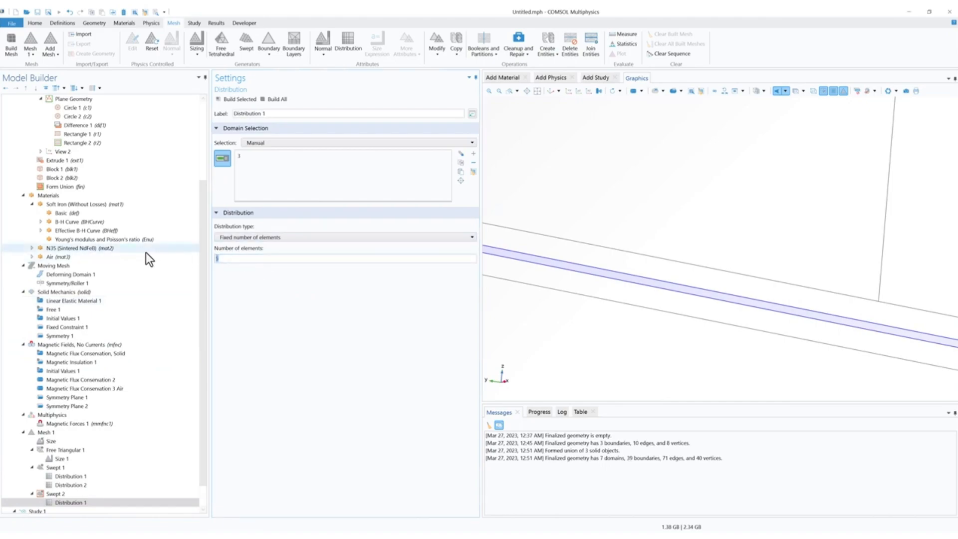
pyautogui.write('3')
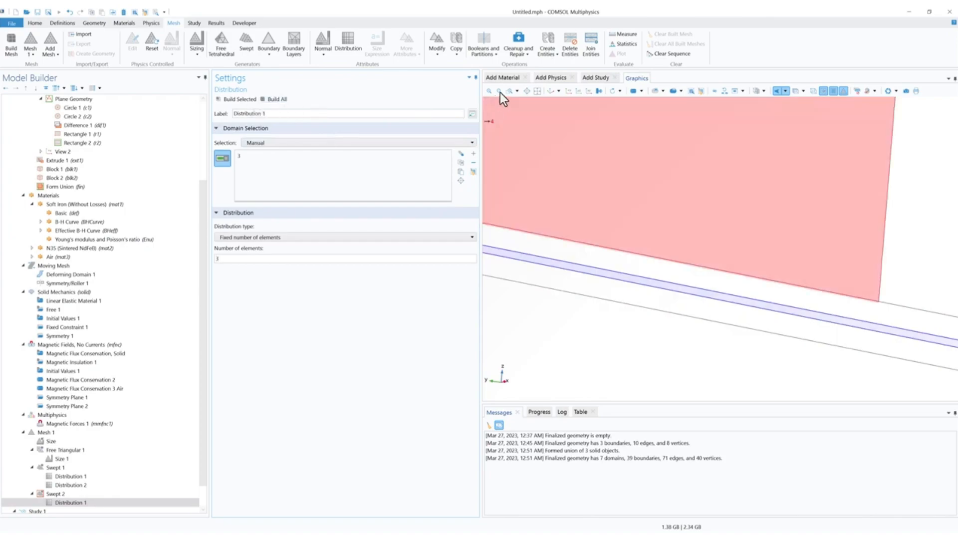
# Step: Add a Free Tetrahedral operation to Mesh 1 for the remaining domains
pyautogui.click(551, 92)
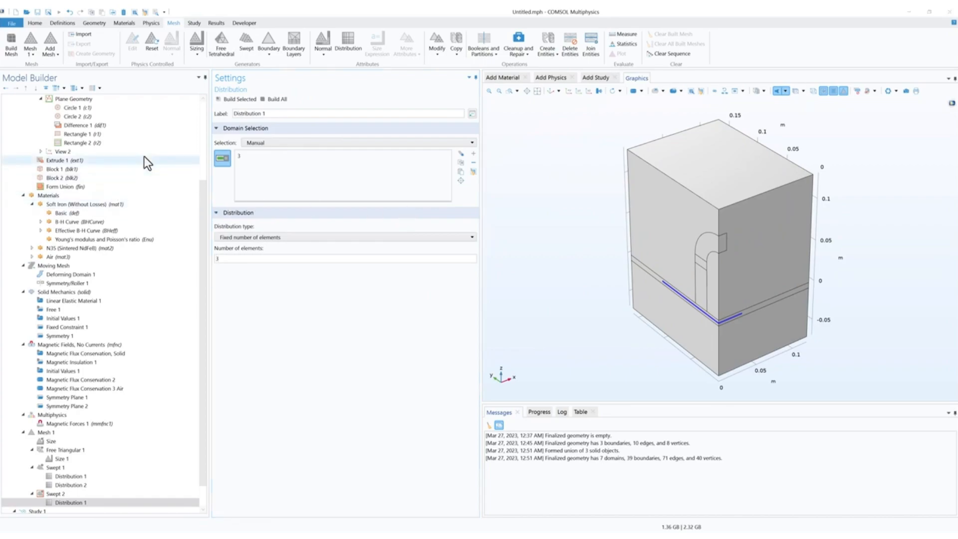
pyautogui.click(44, 433)
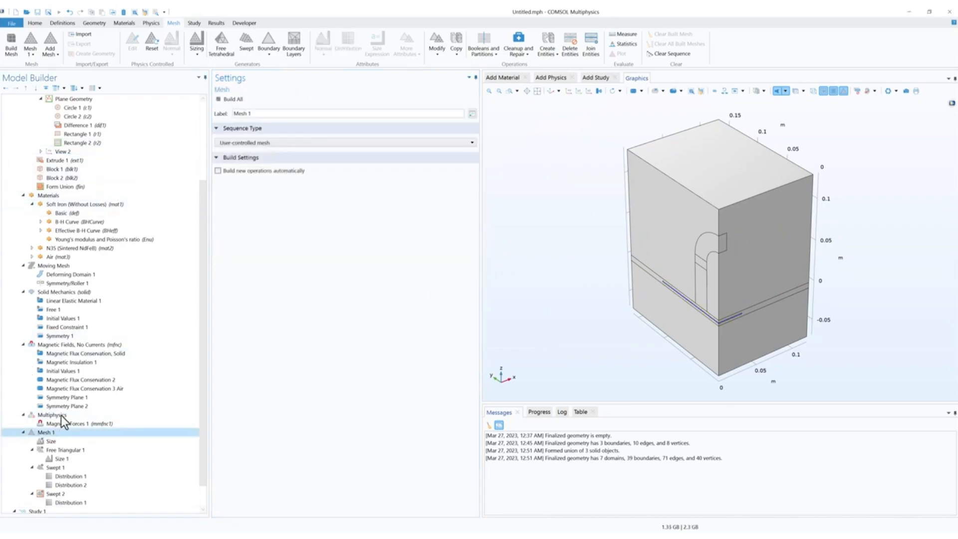
pyautogui.click(220, 50)
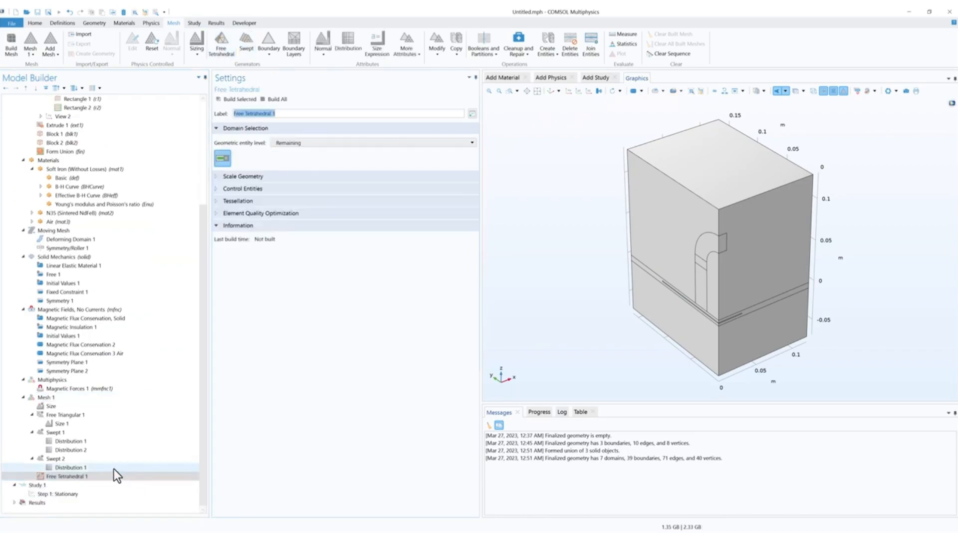
# Step: Add a custom Size node to Free Tetrahedral 1 with an hmax parameter as maximum element size, and build the complete mesh
pyautogui.rightClick(97, 476)
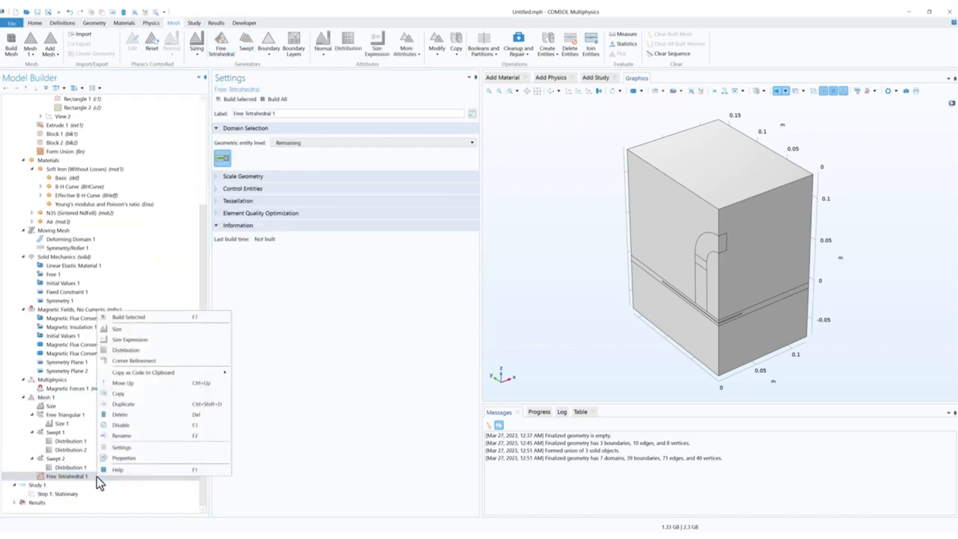
pyautogui.click(127, 328)
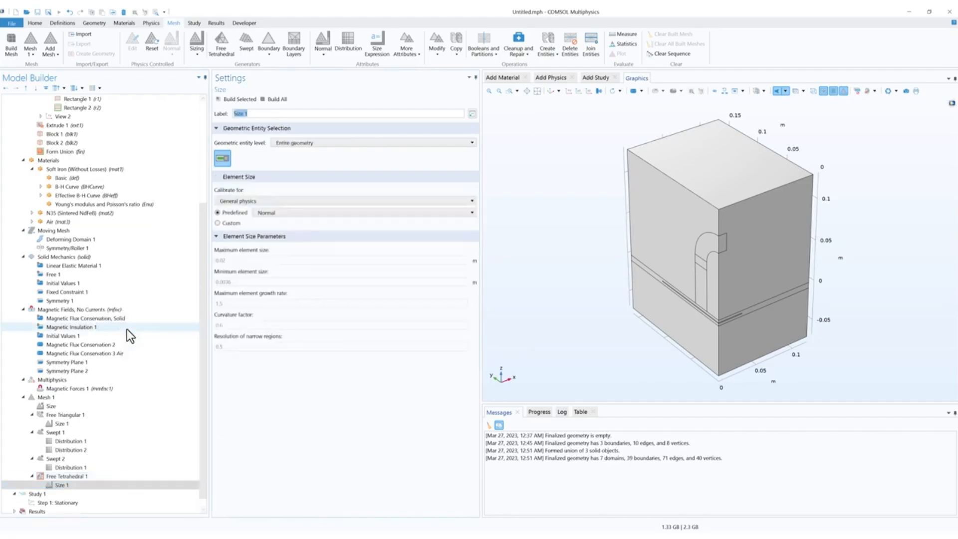
pyautogui.click(229, 222)
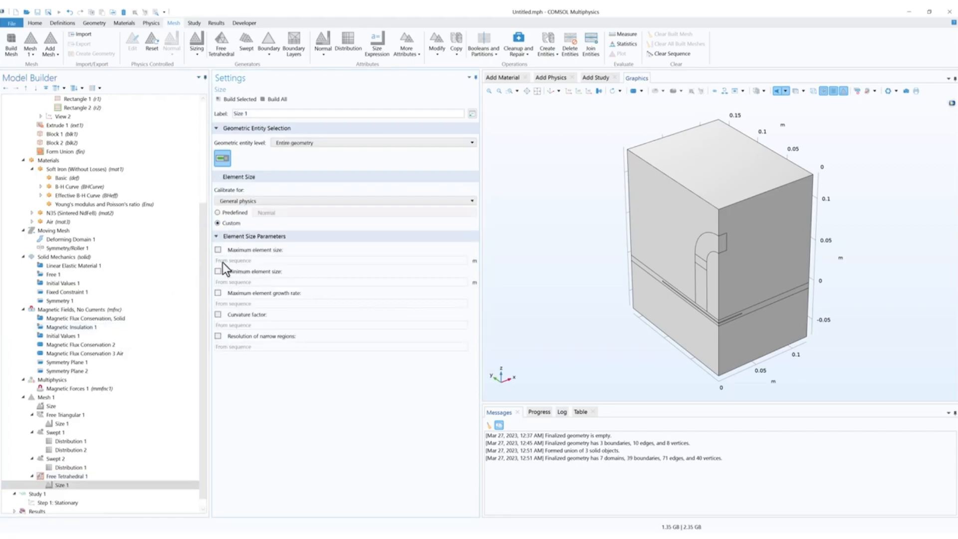
pyautogui.click(218, 249)
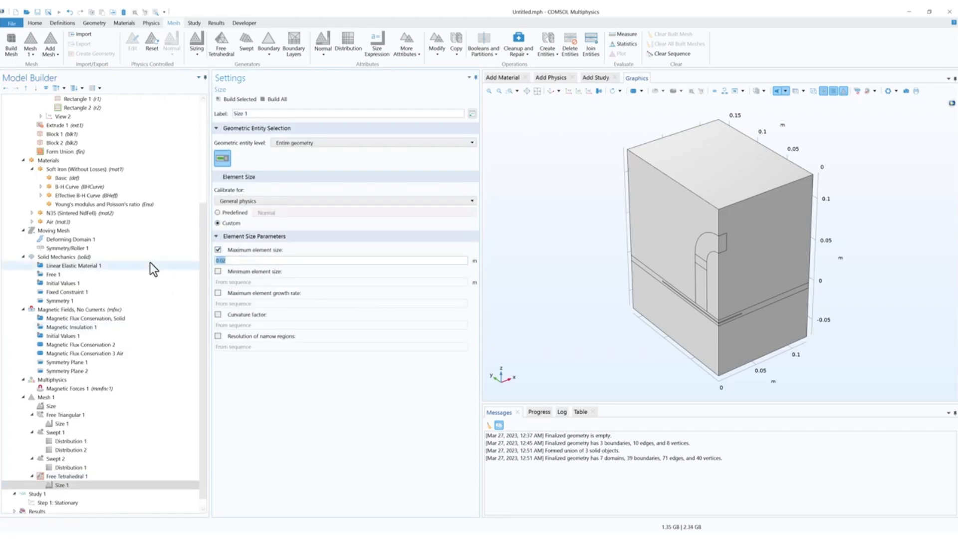
pyautogui.write('hmax')
pyautogui.click(50, 398)
pyautogui.click(234, 99)
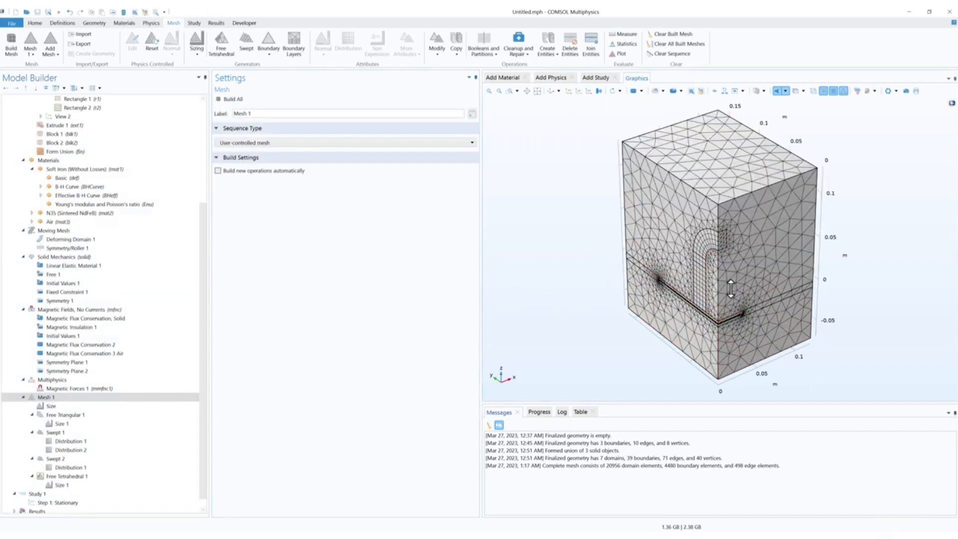
# Step: Examine the built mesh around the curved magnet, the thin plate's layers and the refined regions at the plate edges
pyautogui.scroll(5, 731, 300)
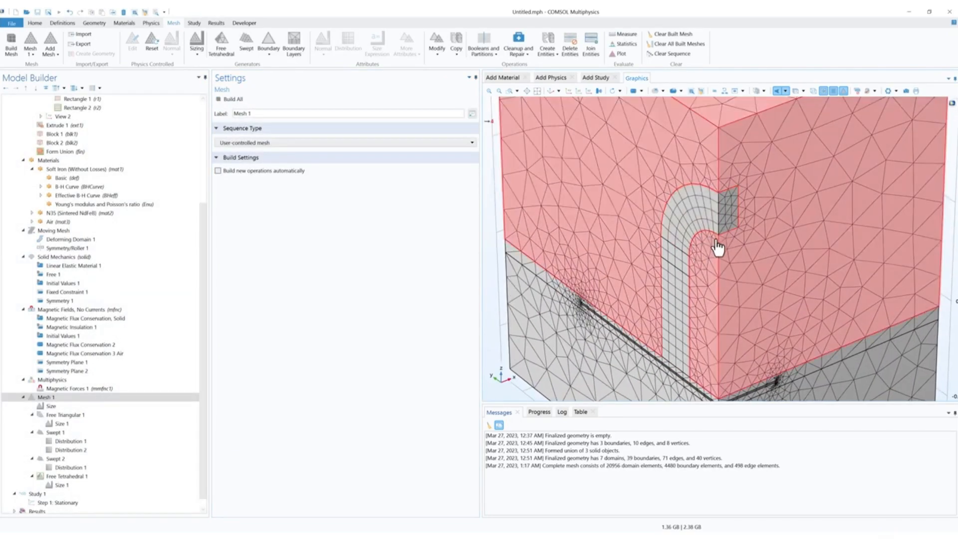
pyautogui.moveTo(696, 275); pyautogui.dragTo(731, 257, button='right')
pyautogui.moveTo(733, 281); pyautogui.dragTo(749, 262)
pyautogui.moveTo(703, 235); pyautogui.dragTo(699, 292, button='middle')
pyautogui.moveTo(632, 348); pyautogui.dragTo(655, 319, button='middle')
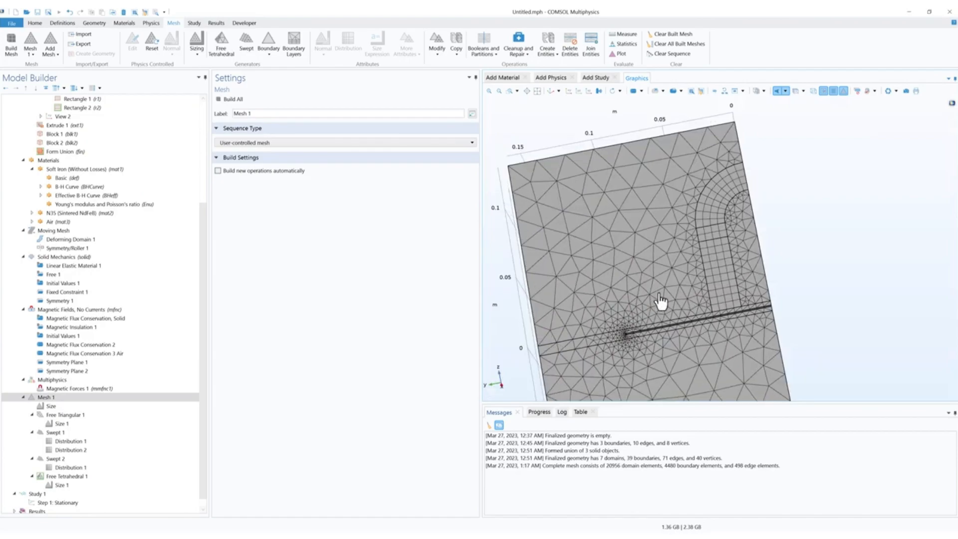
pyautogui.moveTo(696, 254); pyautogui.dragTo(659, 269, button='right')
pyautogui.moveTo(701, 265)
pyautogui.mouseDown()
pyautogui.moveTo(642, 280)
pyautogui.moveTo(674, 250)
pyautogui.moveTo(689, 279)
pyautogui.mouseUp()
pyautogui.scroll(8, 710, 330)
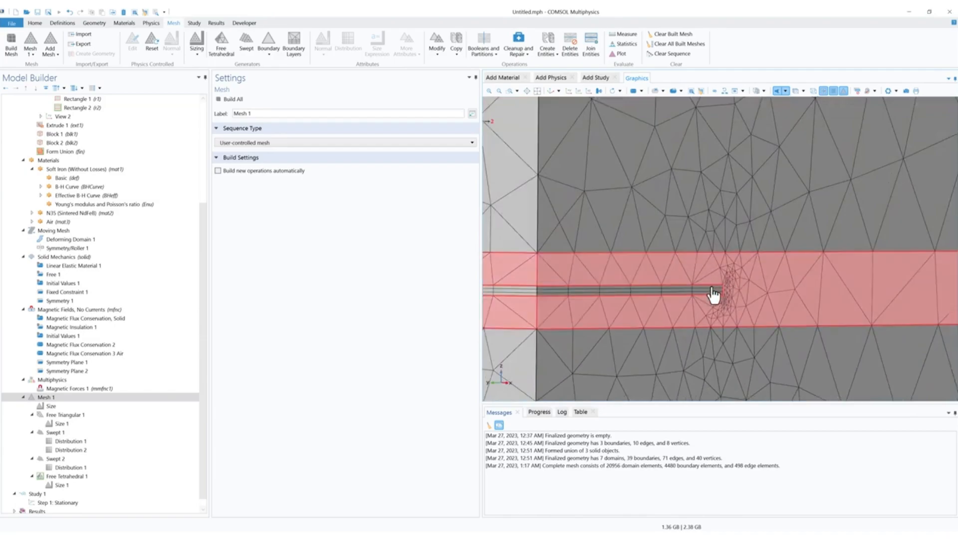
pyautogui.scroll(-8, 737, 287)
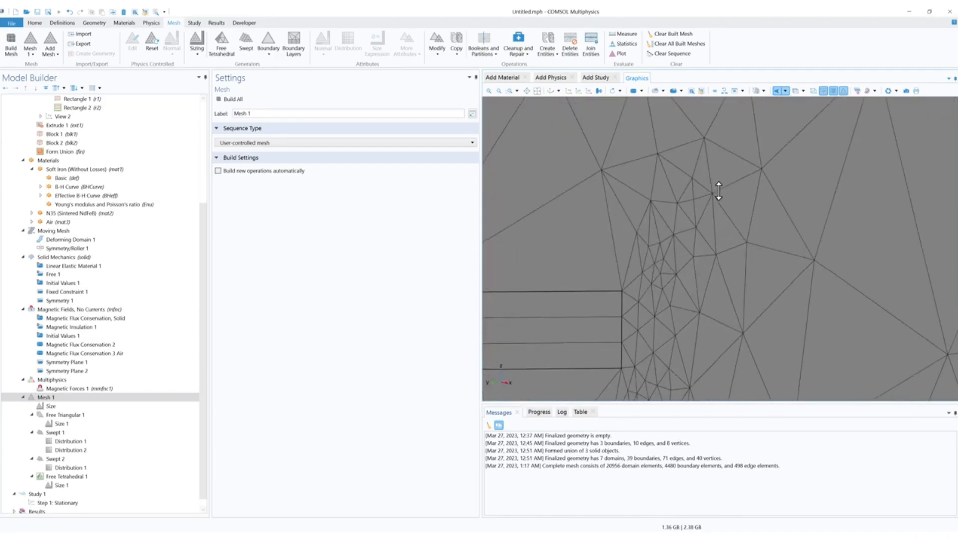
pyautogui.scroll(-10, 685, 197)
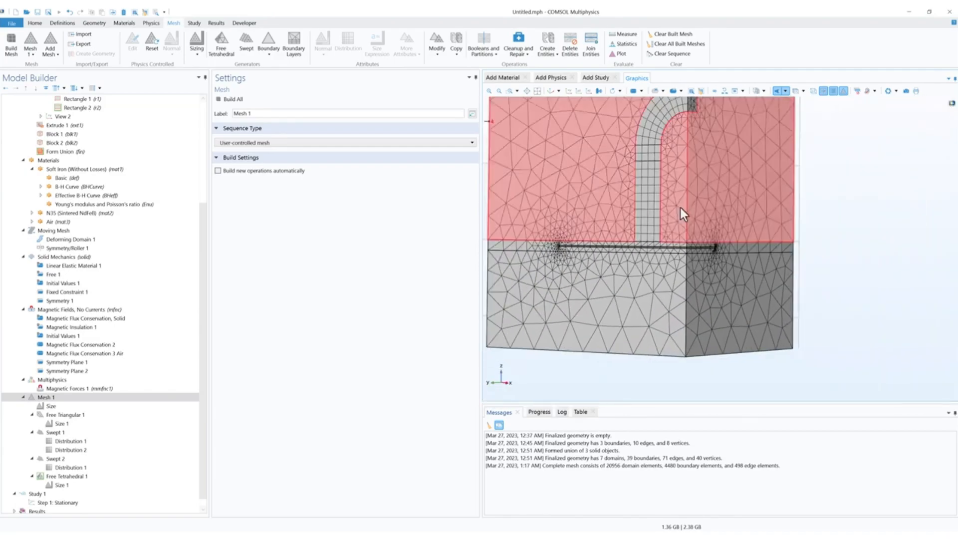
pyautogui.moveTo(699, 244)
pyautogui.mouseDown()
pyautogui.moveTo(693, 262)
pyautogui.moveTo(693, 235)
pyautogui.mouseUp()
pyautogui.scroll(4, 695, 228)
pyautogui.moveTo(696, 227); pyautogui.dragTo(709, 259, button='right')
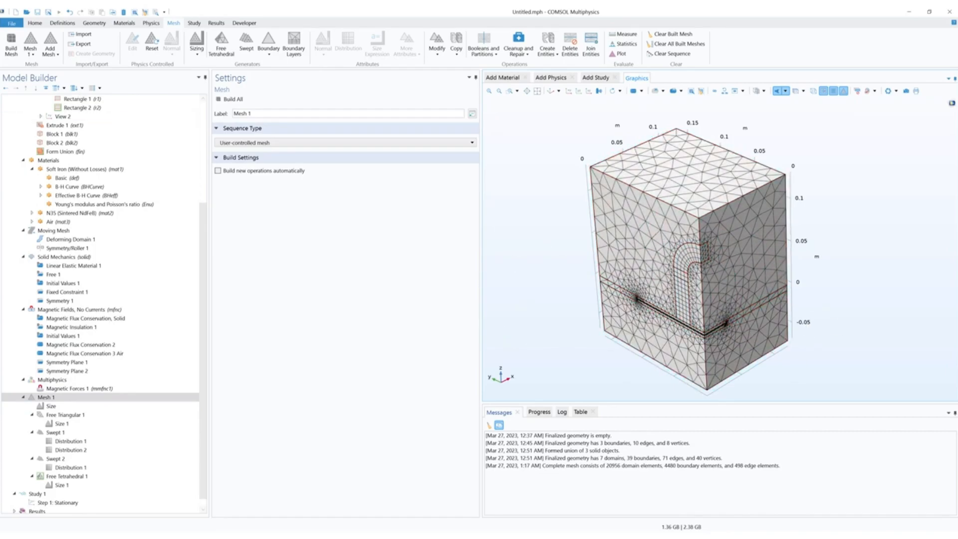
# Step: Add a Parametric Sweep to Study 1 that varies the parameter dm (distance to magnet)
pyautogui.click(26, 398)
pyautogui.click(23, 398)
pyautogui.click(48, 489)
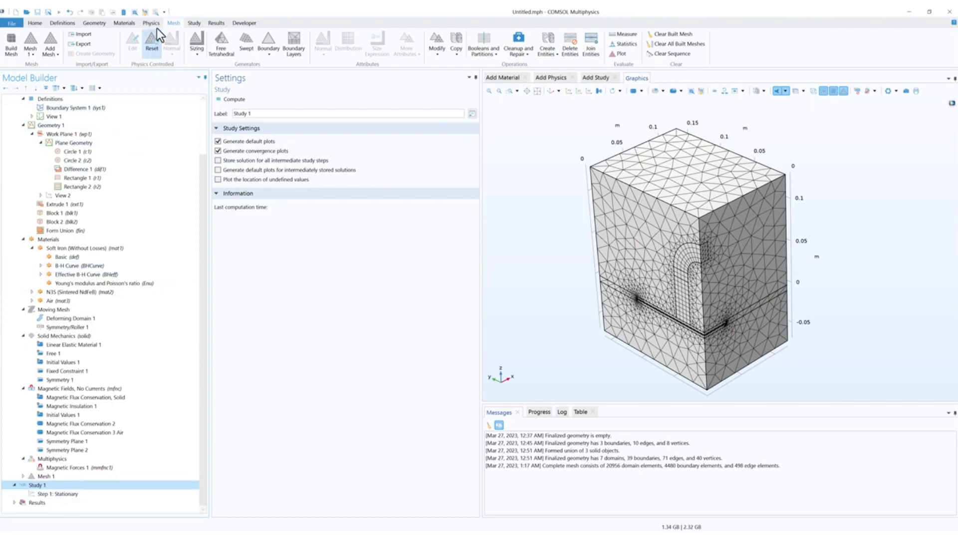
pyautogui.click(192, 24)
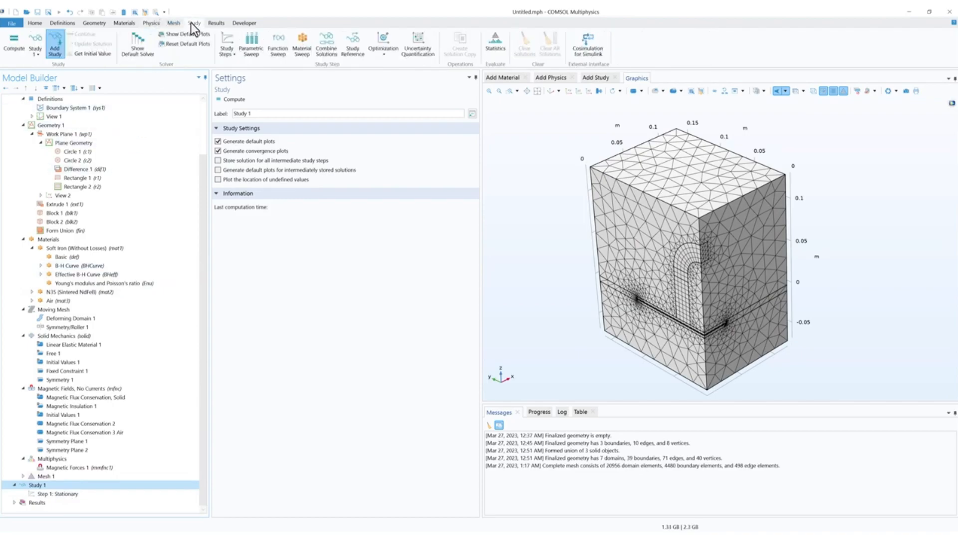
pyautogui.click(257, 52)
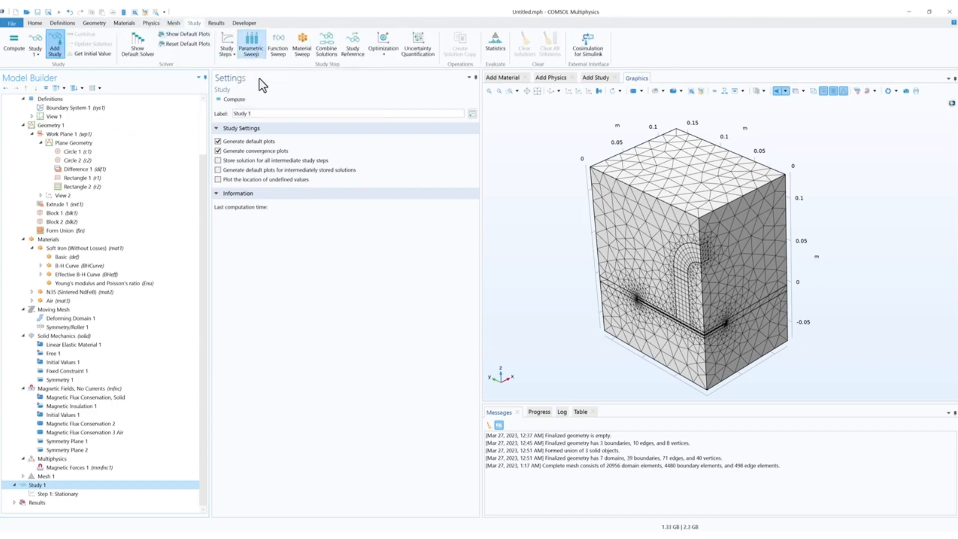
pyautogui.click(238, 200)
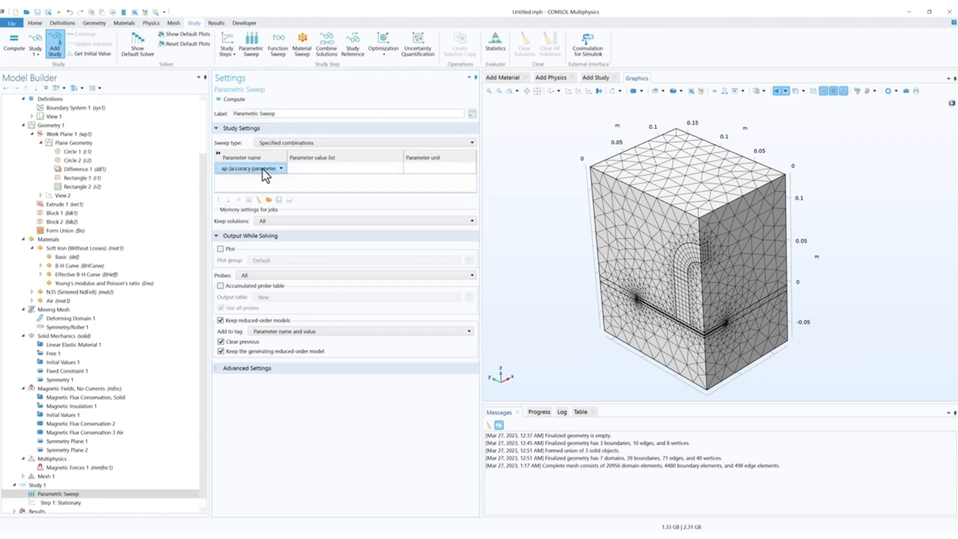
pyautogui.click(263, 168)
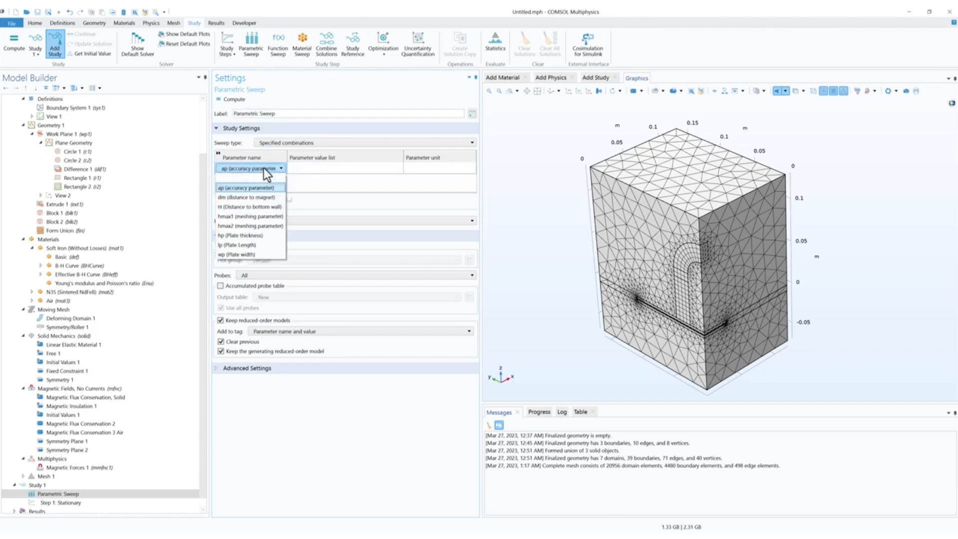
pyautogui.click(247, 196)
# Step: Set the dm sweep's value list to 7 6 5 4 3 with mm as the unit
pyautogui.click(310, 170)
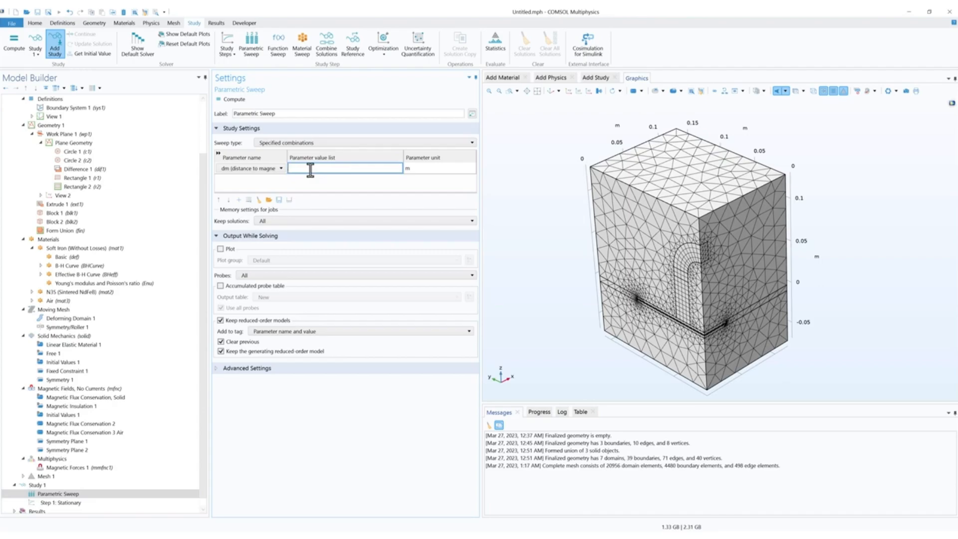
pyautogui.write('7')
pyautogui.write(' 5 4 3')
pyautogui.press('BackSpace')
pyautogui.press('BackSpace')
pyautogui.press('BackSpace')
pyautogui.press('BackSpace')
pyautogui.press('BackSpace')
pyautogui.write('6 5 4 3')
pyautogui.click(411, 169)
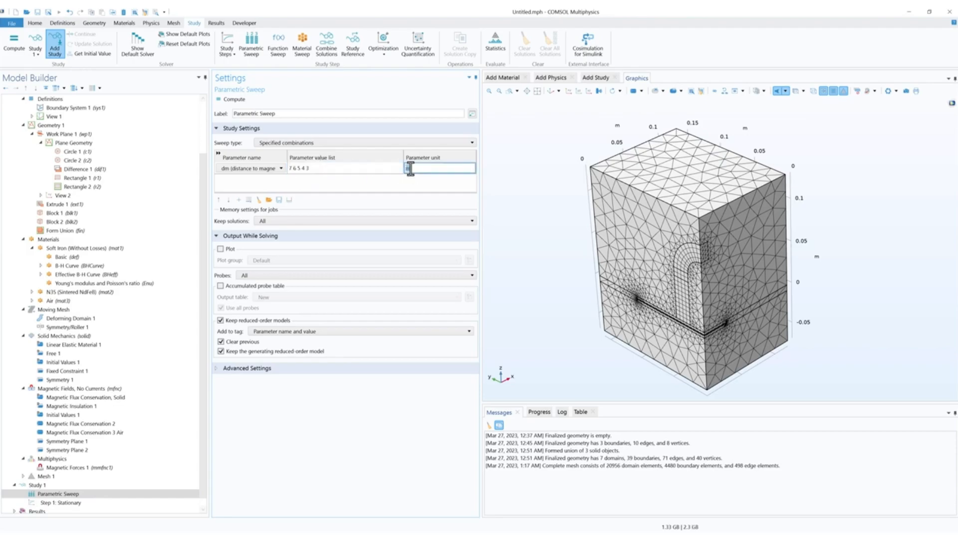
pyautogui.write('mm')
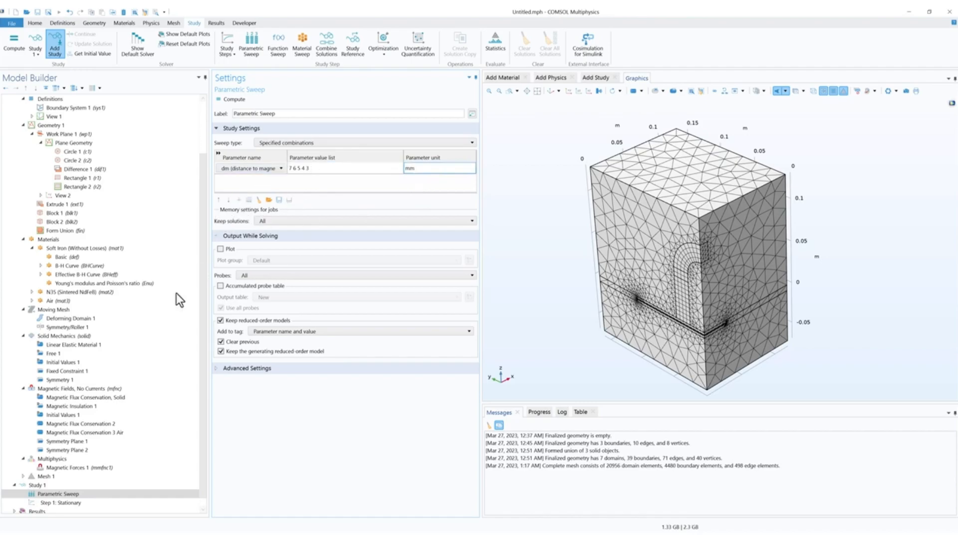
# Step: Generate the default plots for Study 1
pyautogui.click(74, 494)
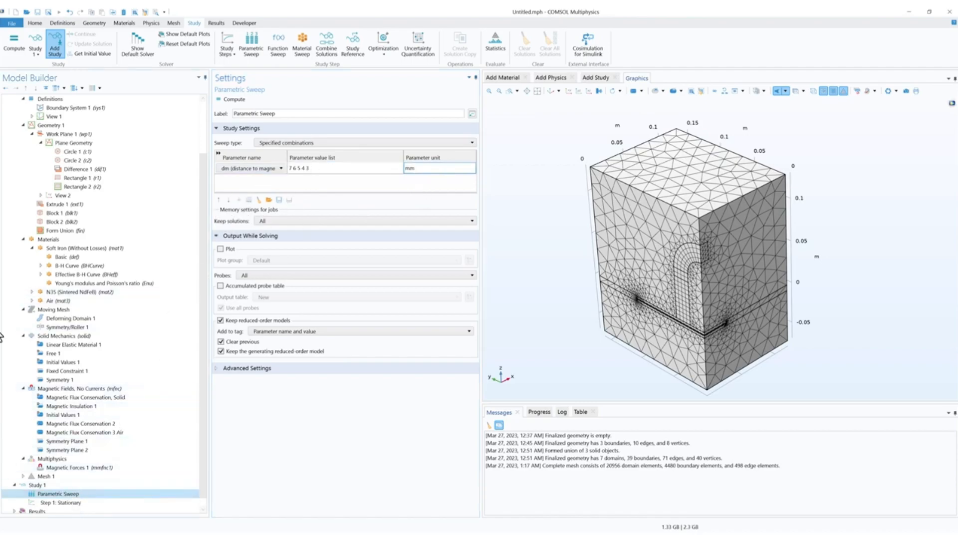
pyautogui.click(37, 485)
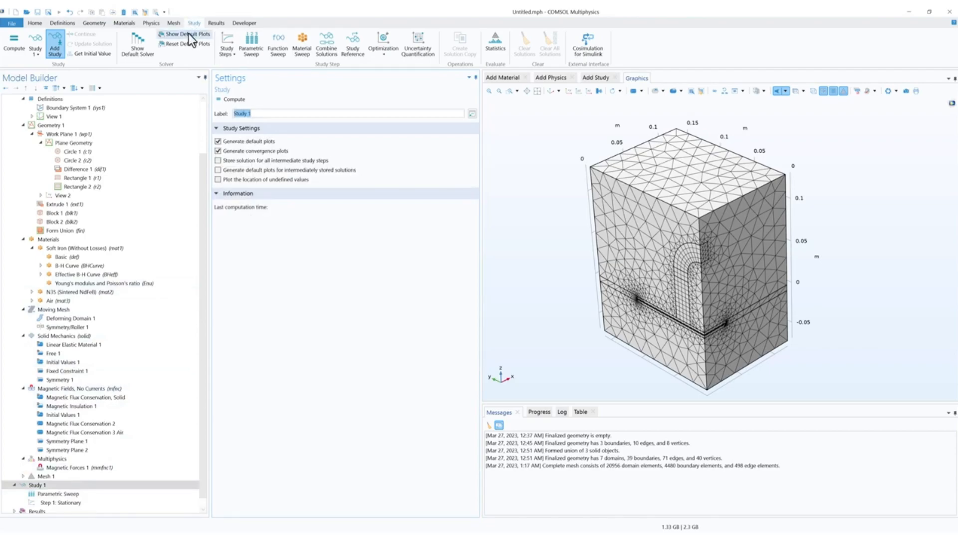
pyautogui.click(187, 33)
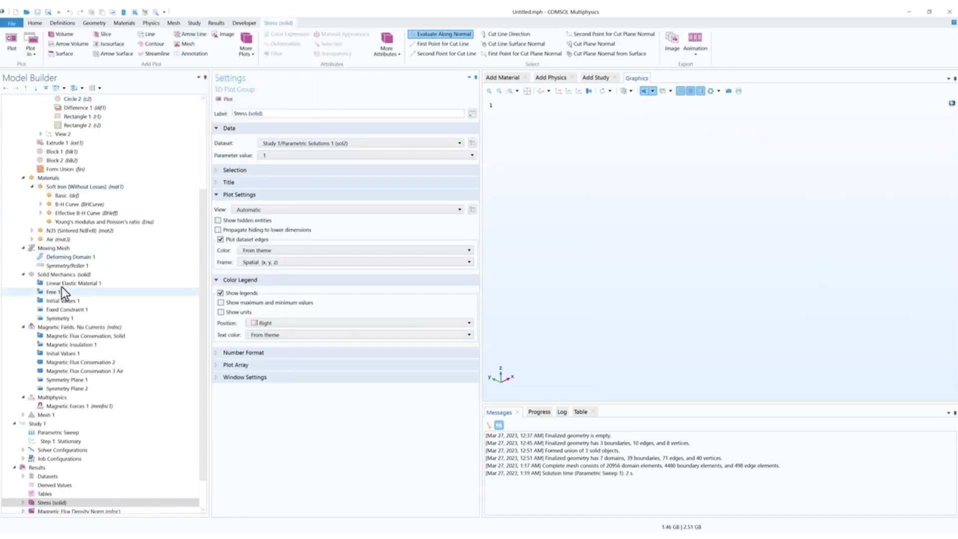
# Step: Enable plotting while solving in the Parametric Sweep, with Stress (solid) as the plot group
pyautogui.click(74, 433)
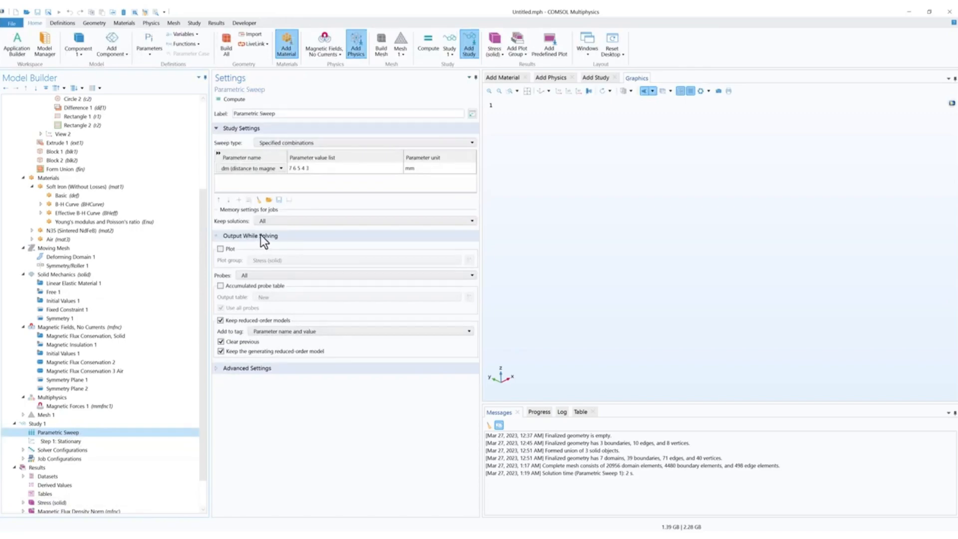
pyautogui.click(220, 249)
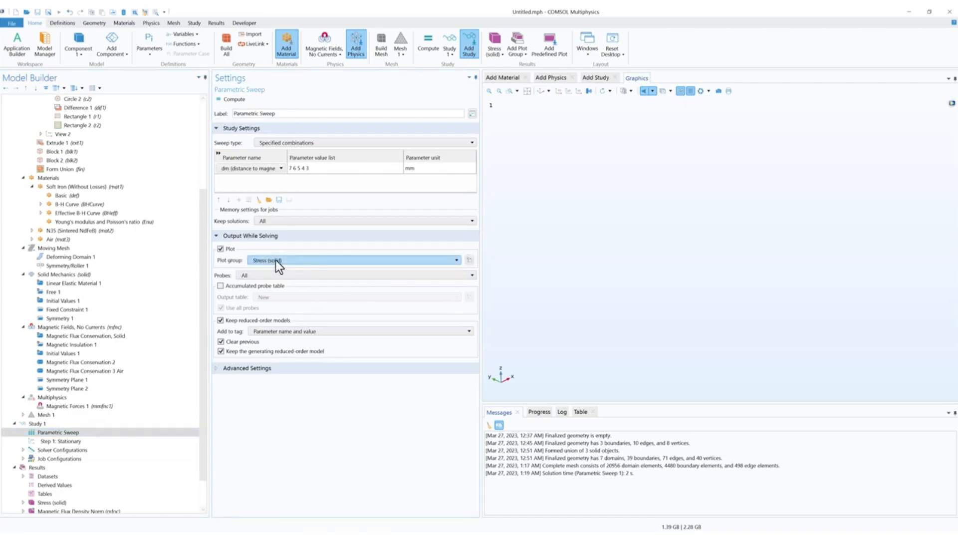
pyautogui.click(277, 261)
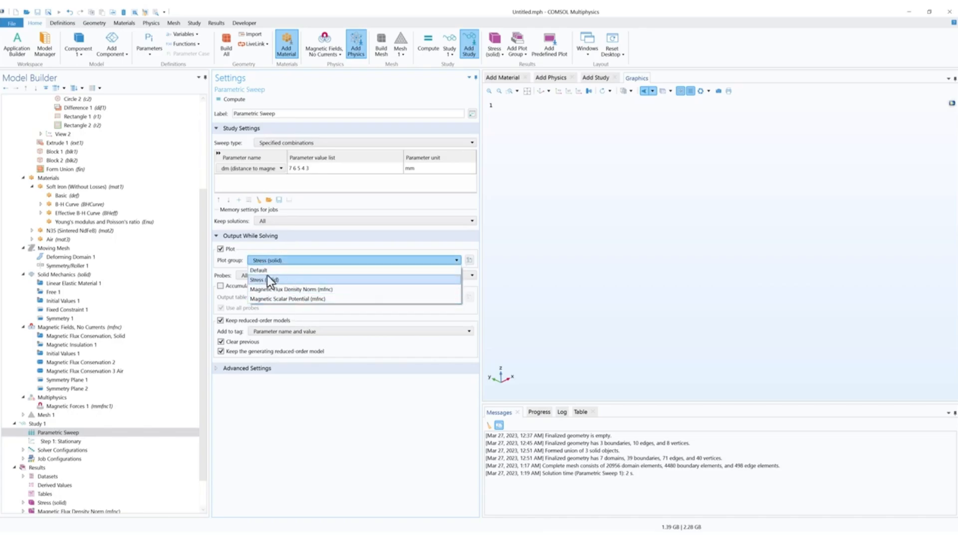
pyautogui.click(286, 249)
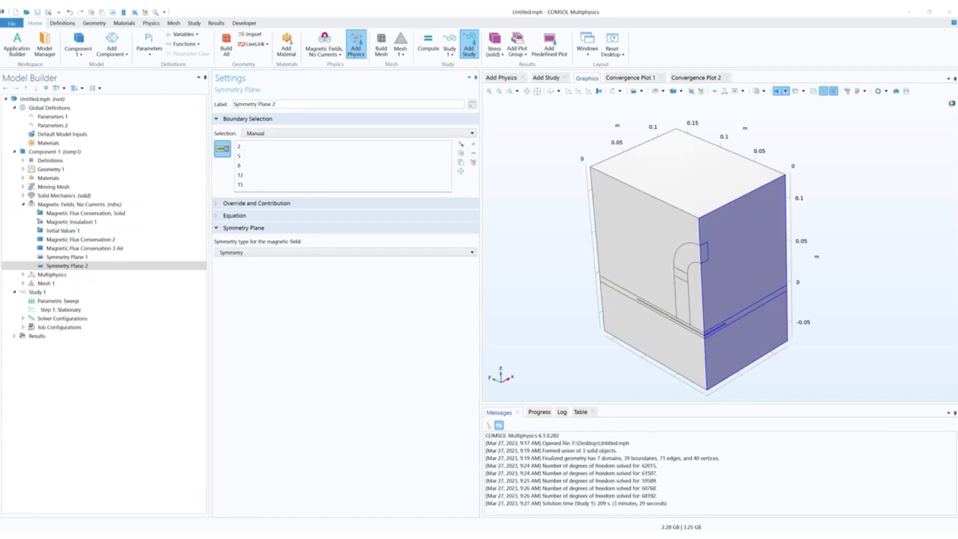
# Step: Clear the message log and set the magnetic field symmetry type of Symmetry Plane 2 to Antisymmetry
pyautogui.click(489, 425)
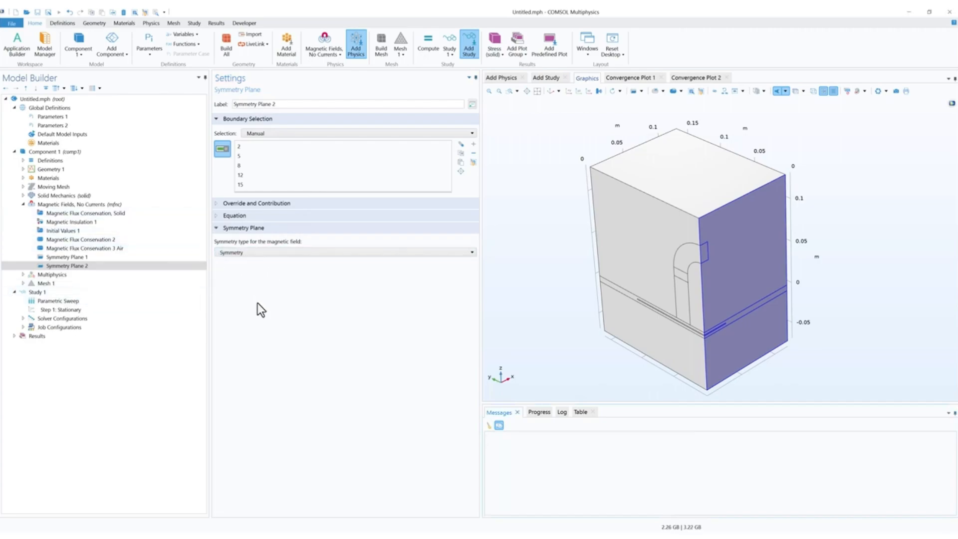
pyautogui.click(79, 258)
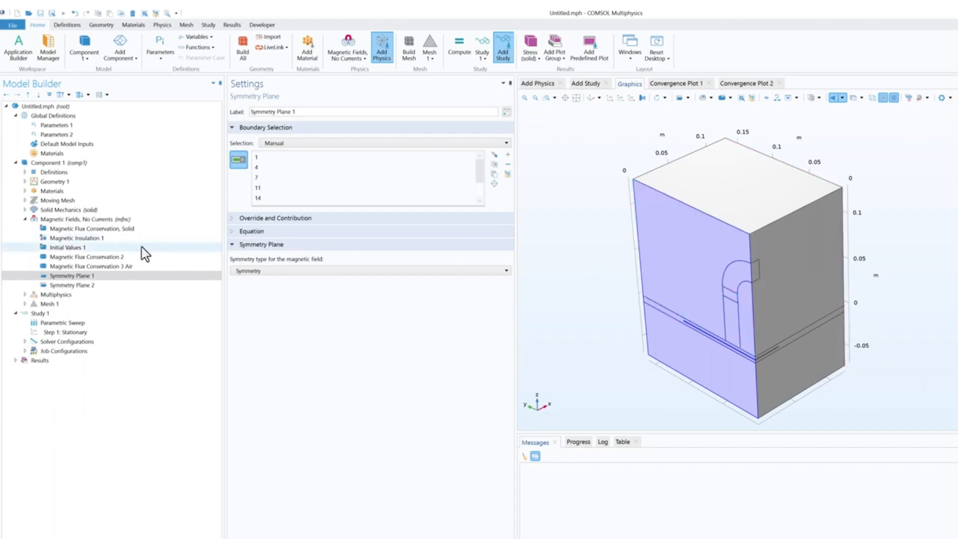
pyautogui.click(94, 286)
pyautogui.click(251, 272)
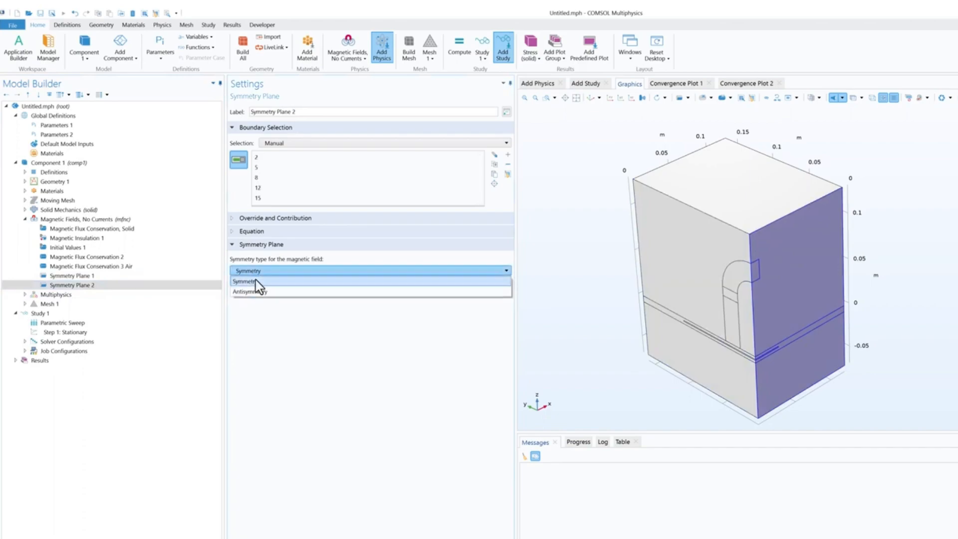
pyautogui.click(253, 293)
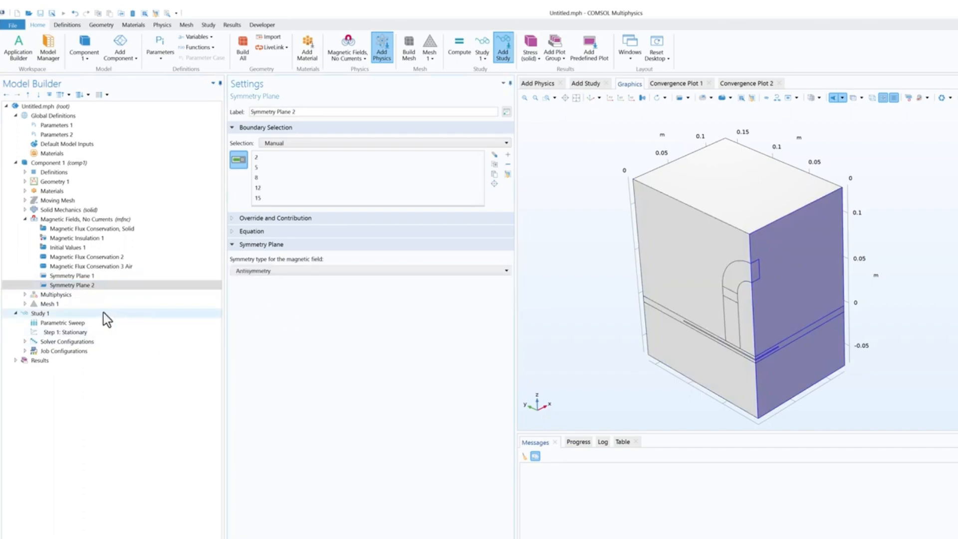
# Step: Compute Study 1 and show the Stress (solid) plot
pyautogui.click(56, 313)
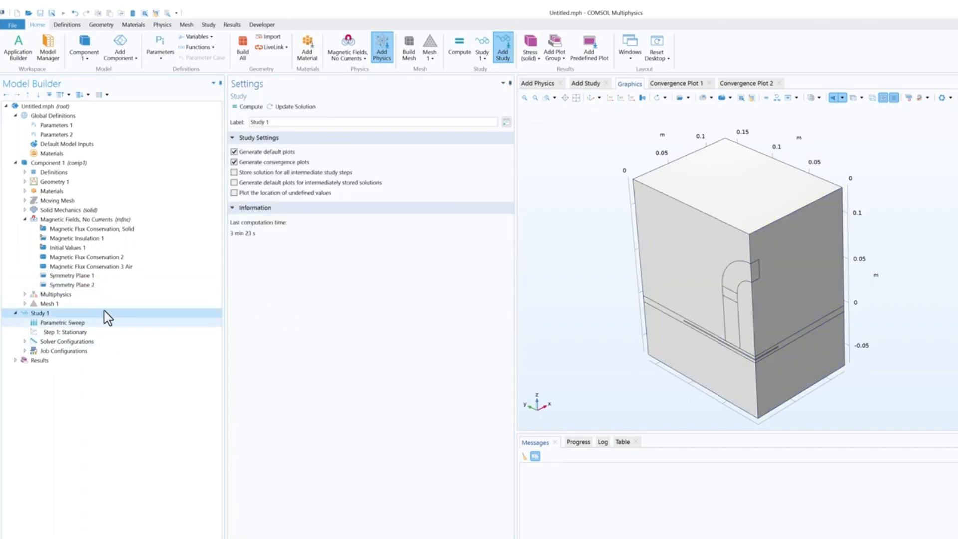
pyautogui.press('Down')
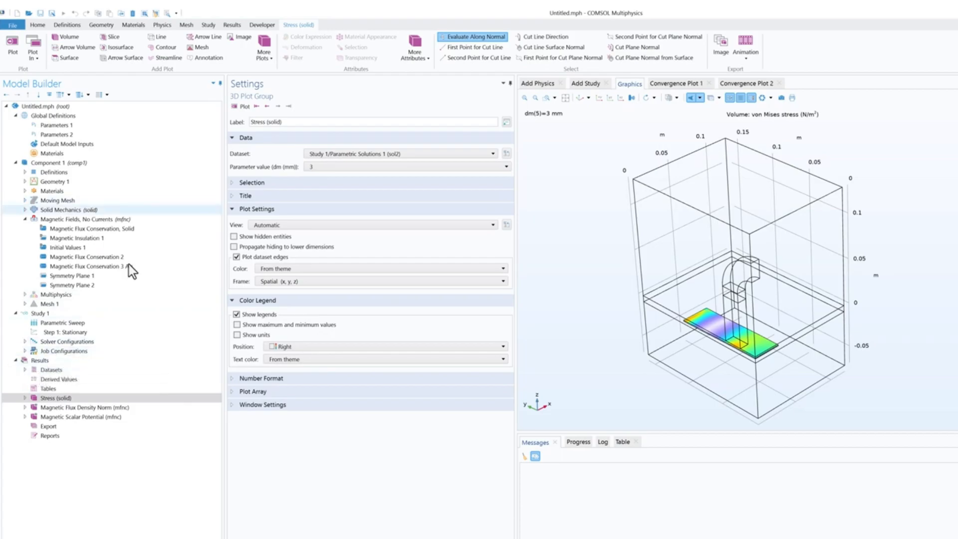
# Step: Add a Mirror 3D dataset to the results datasets
pyautogui.click(25, 370)
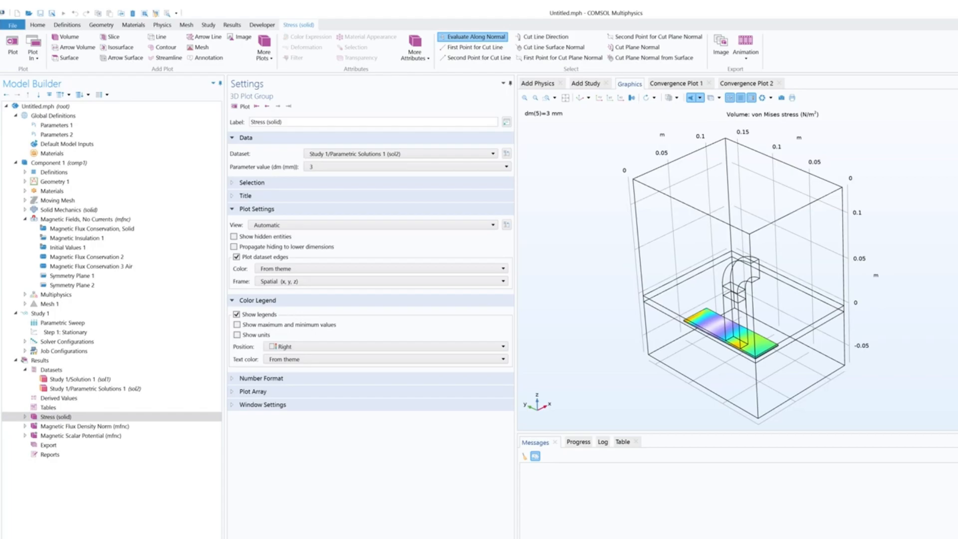
pyautogui.click(67, 370)
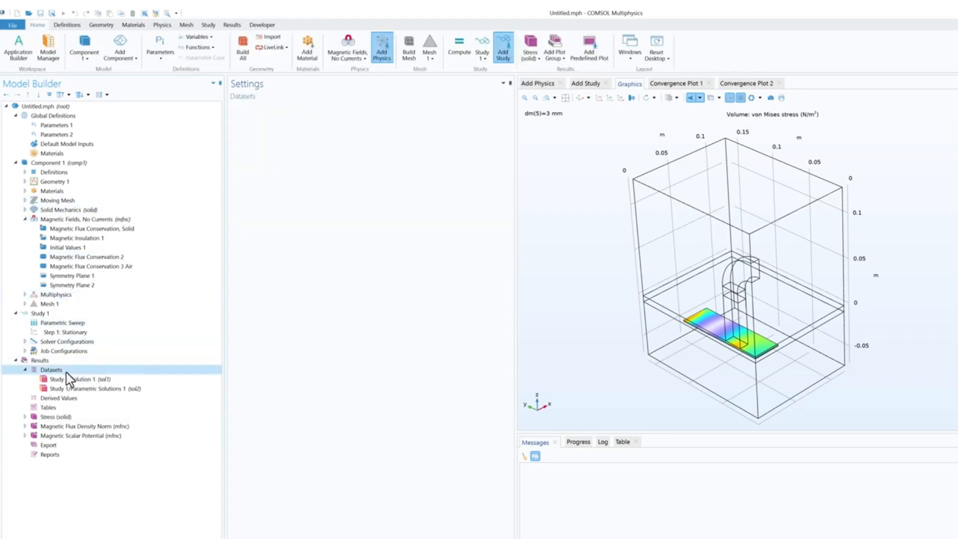
pyautogui.click(235, 25)
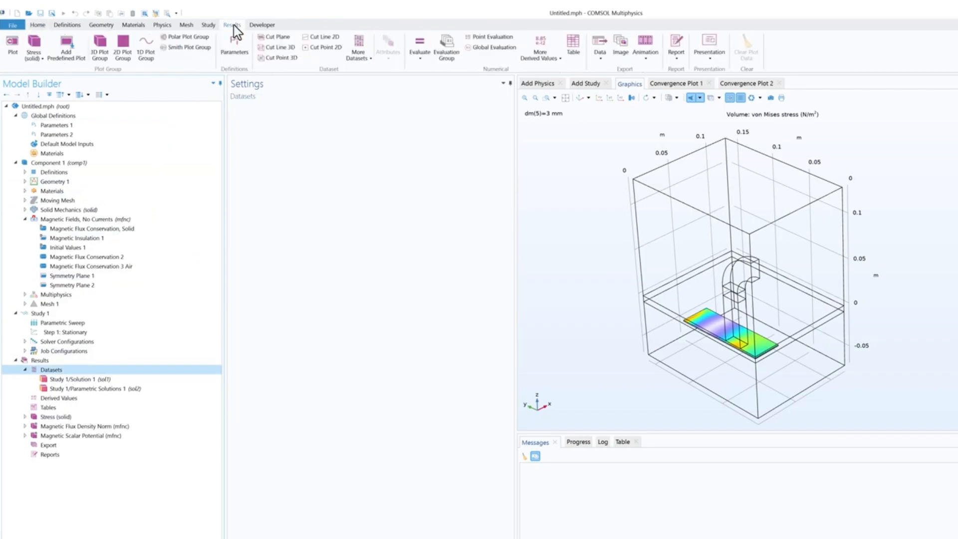
pyautogui.click(368, 59)
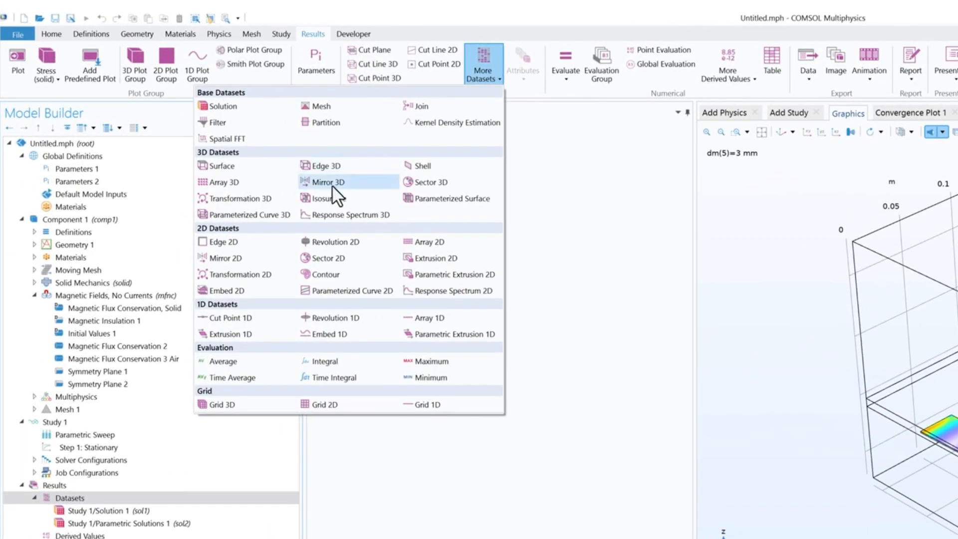
pyautogui.click(330, 183)
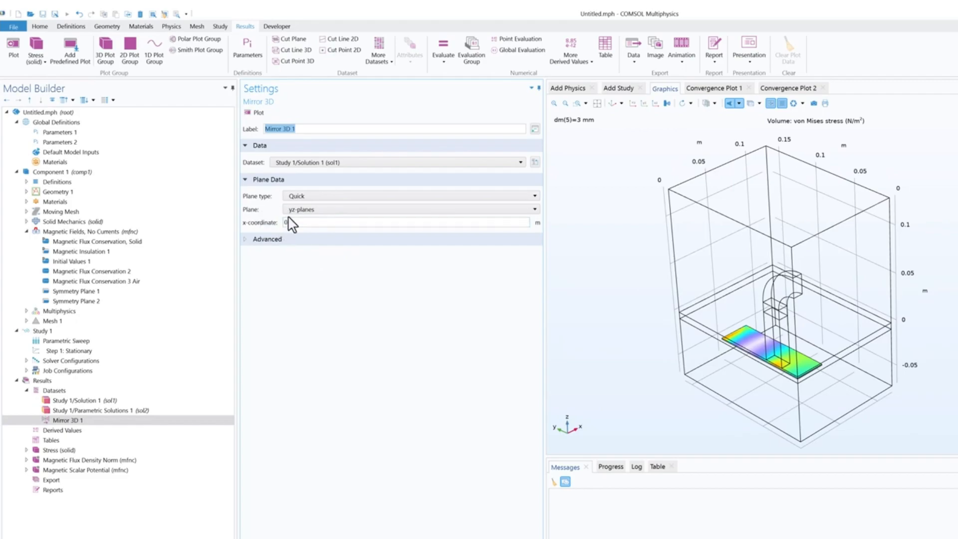
pyautogui.click(301, 195)
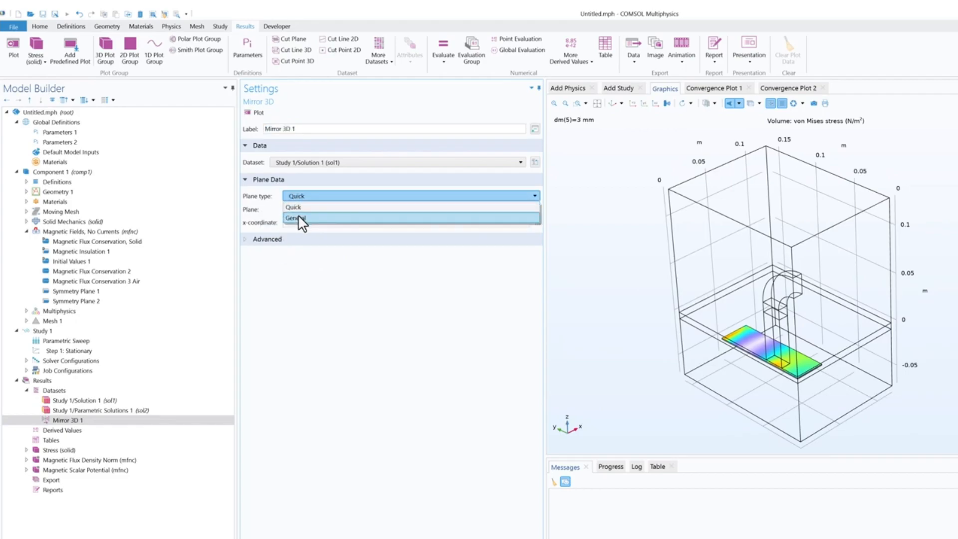
pyautogui.click(298, 218)
pyautogui.click(328, 197)
pyautogui.click(325, 210)
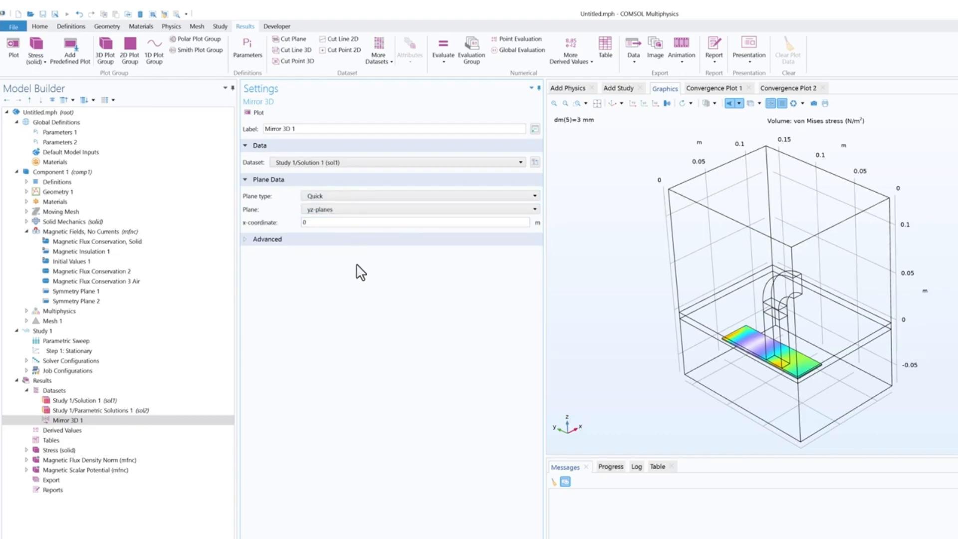
# Step: Set the Mirror 3D source dataset to Study 1/Parametric Solutions 1 (sol2) and plot it
pyautogui.click(335, 222)
pyautogui.click(331, 163)
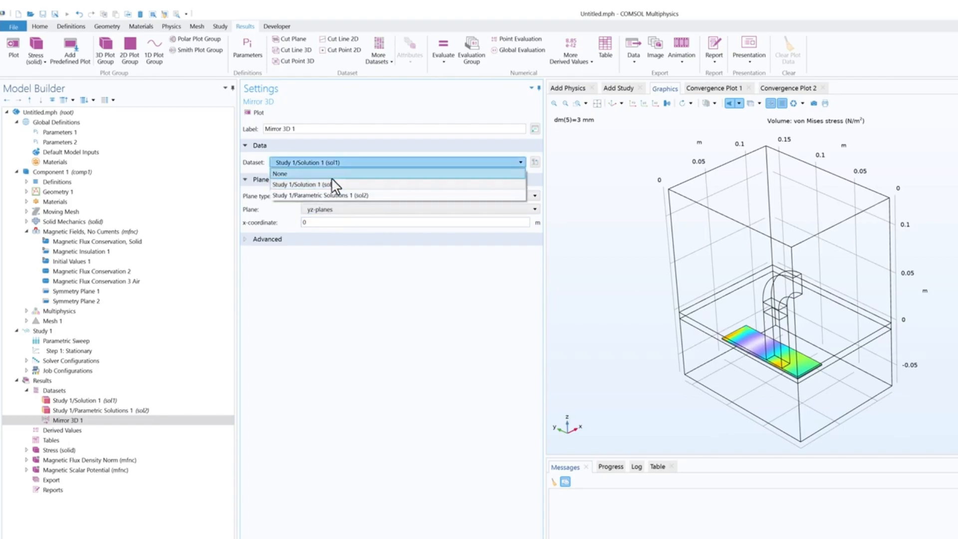
pyautogui.click(331, 194)
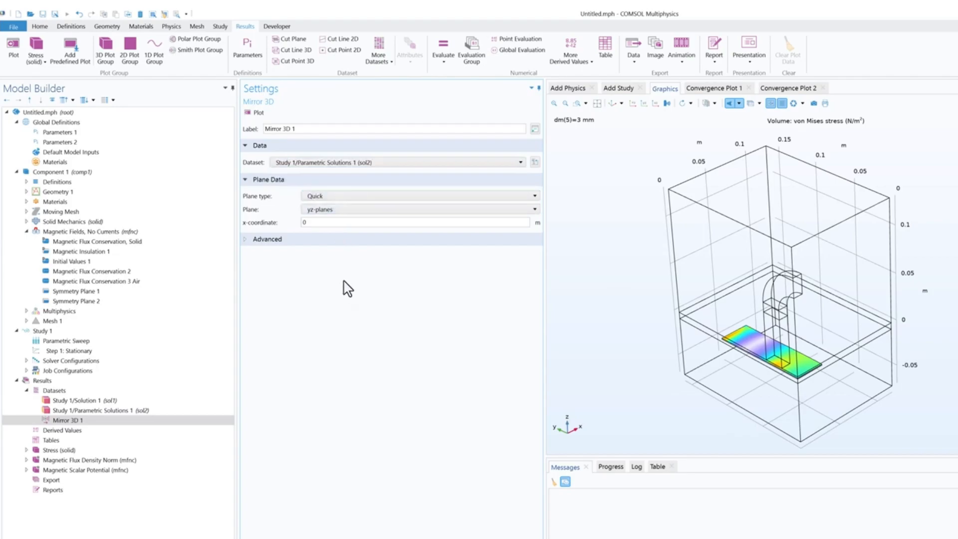
pyautogui.click(256, 112)
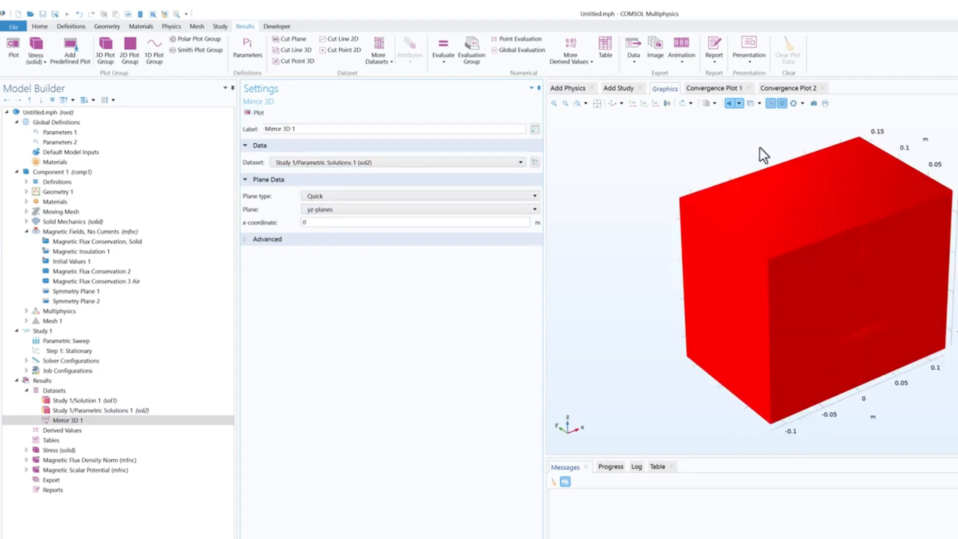
# Step: Inspect the interior of the mirrored geometry with transparency temporarily enabled
pyautogui.click(750, 103)
pyautogui.moveTo(833, 314); pyautogui.dragTo(837, 275)
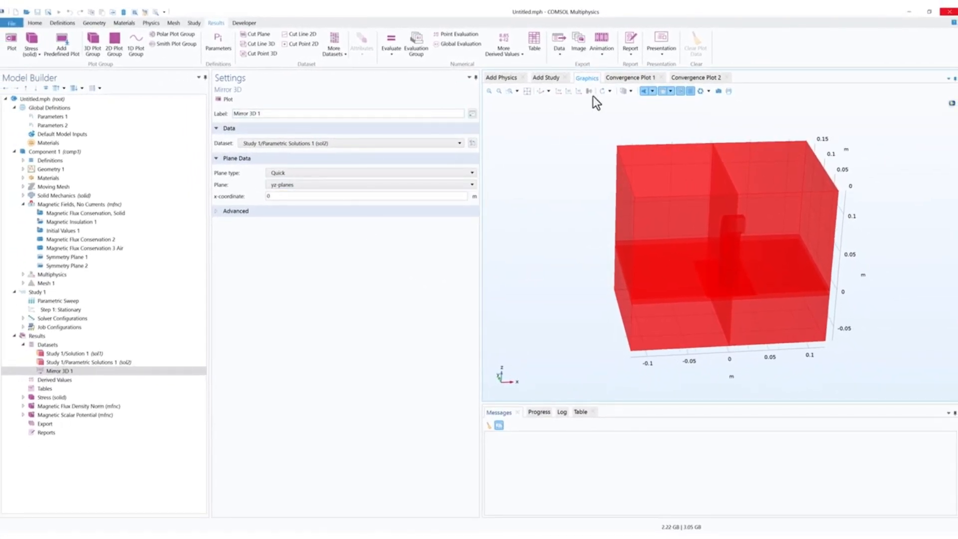
pyautogui.click(663, 92)
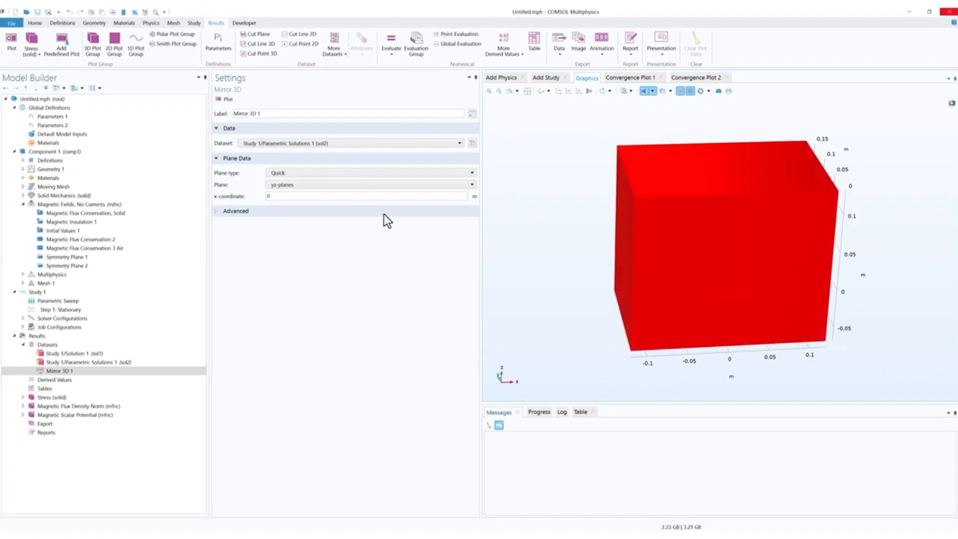
# Step: Rename the first mirror dataset as "Mirror 3D yz plane"
pyautogui.moveTo(258, 114); pyautogui.dragTo(270, 113)
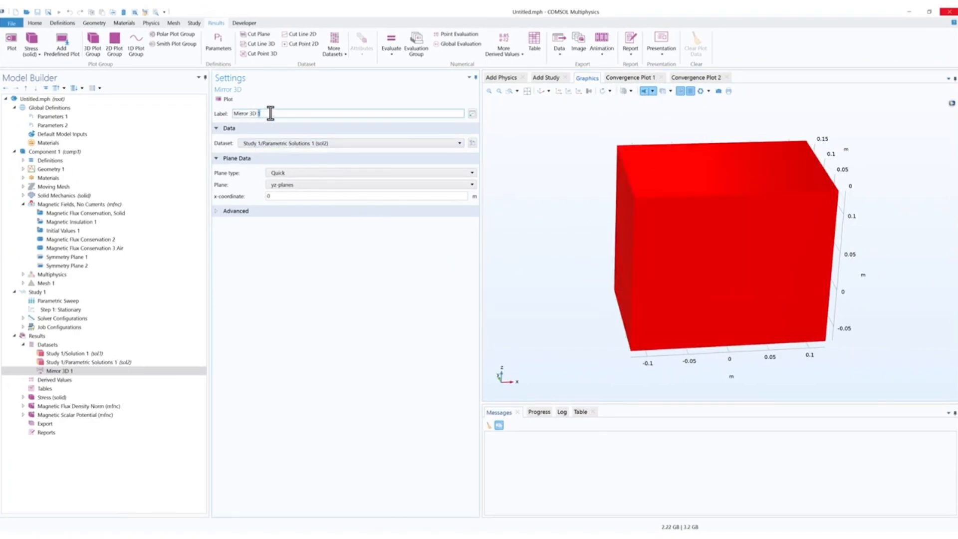
pyautogui.write('yz plane')
pyautogui.click(54, 372)
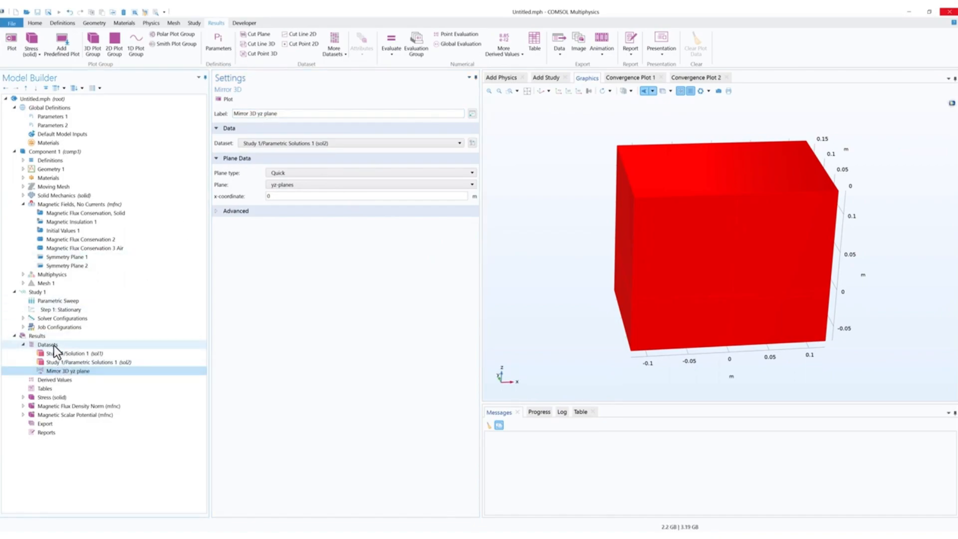
# Step: Add a second Mirror 3D dataset that mirrors Mirror 3D yz plane about the xz-planes, and plot it
pyautogui.click(54, 346)
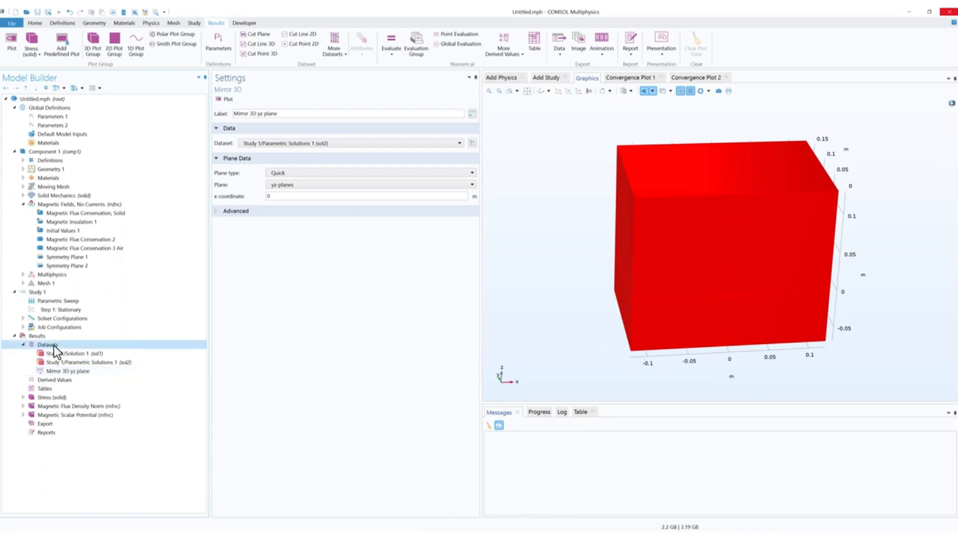
pyautogui.click(339, 53)
pyautogui.click(232, 127)
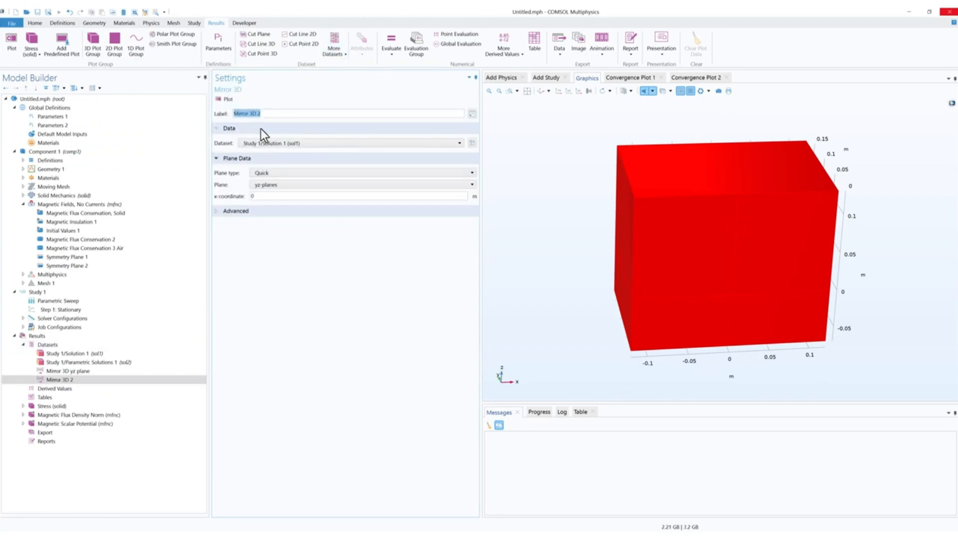
pyautogui.click(293, 145)
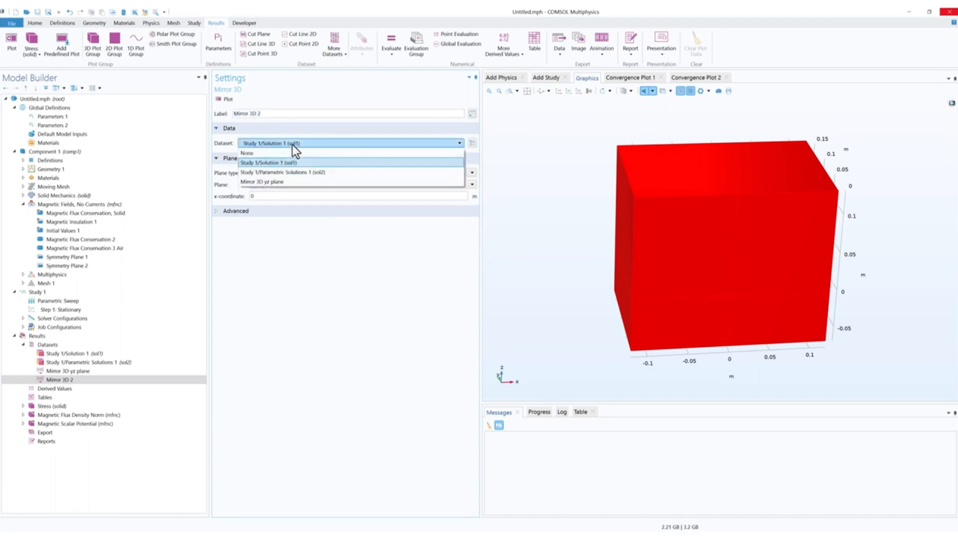
pyautogui.click(273, 181)
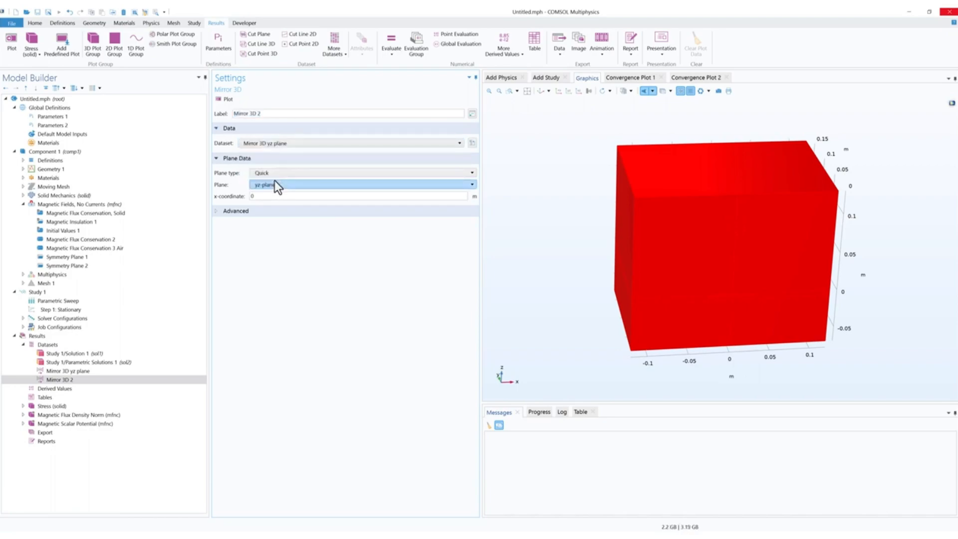
pyautogui.click(278, 184)
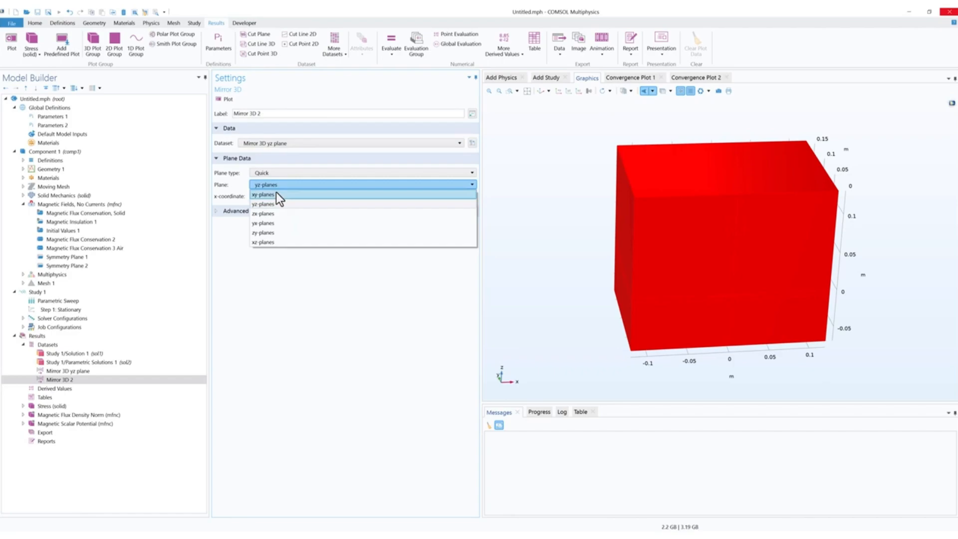
pyautogui.click(268, 242)
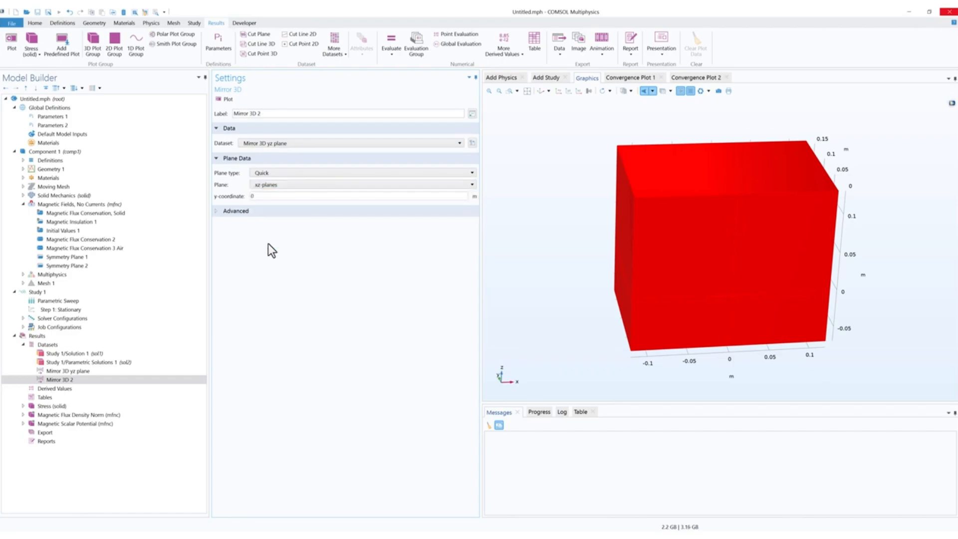
pyautogui.click(228, 100)
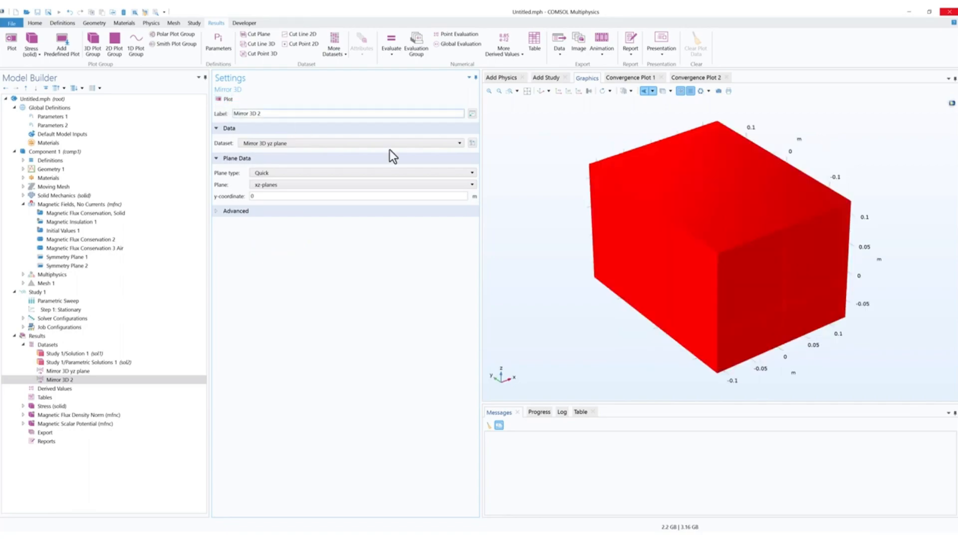
# Step: Examine the fully mirrored geometry from several angles with transparency temporarily enabled
pyautogui.click(663, 92)
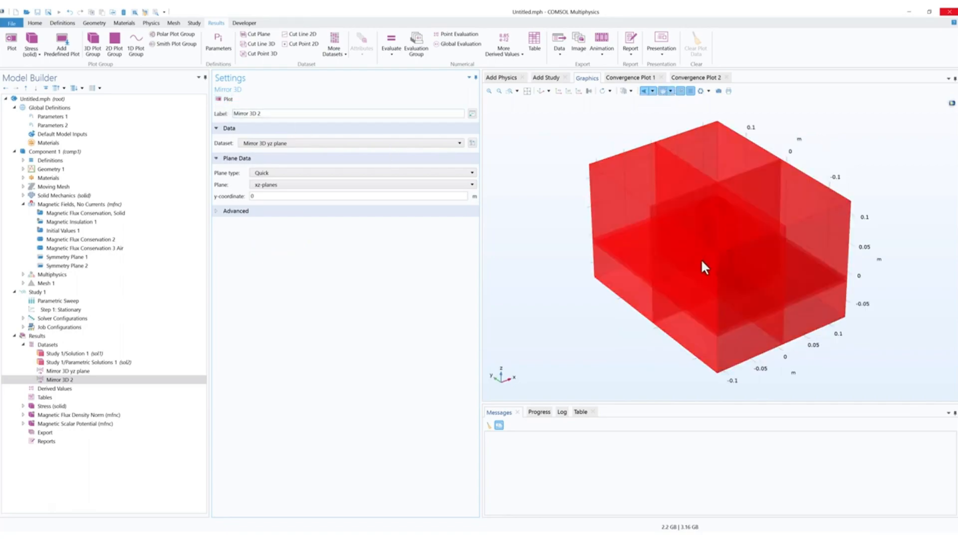
pyautogui.moveTo(690, 292); pyautogui.dragTo(655, 203)
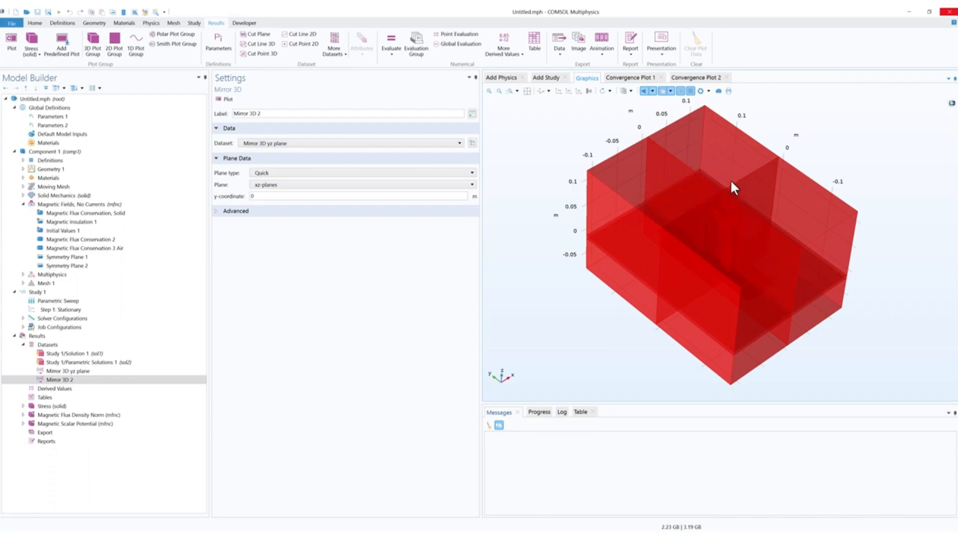
pyautogui.moveTo(749, 304); pyautogui.dragTo(687, 227)
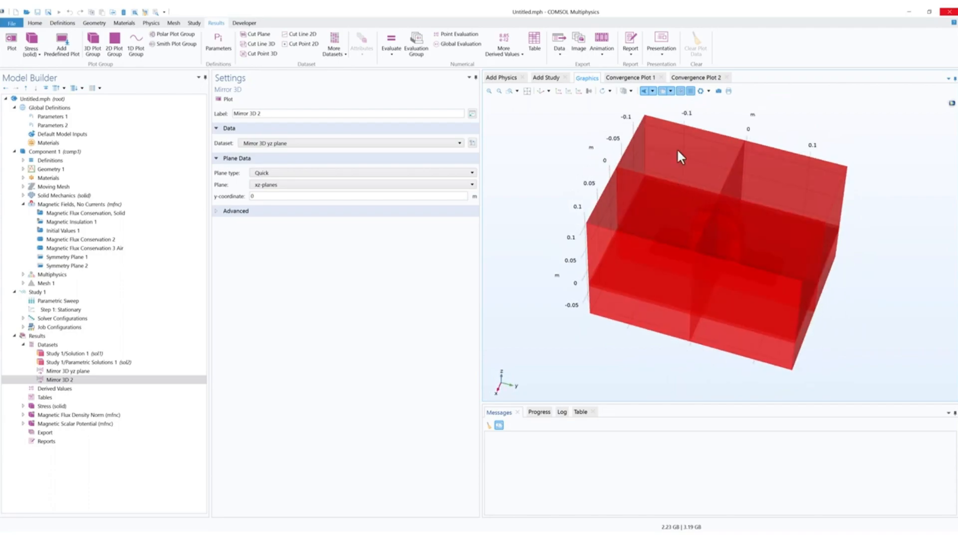
pyautogui.click(663, 91)
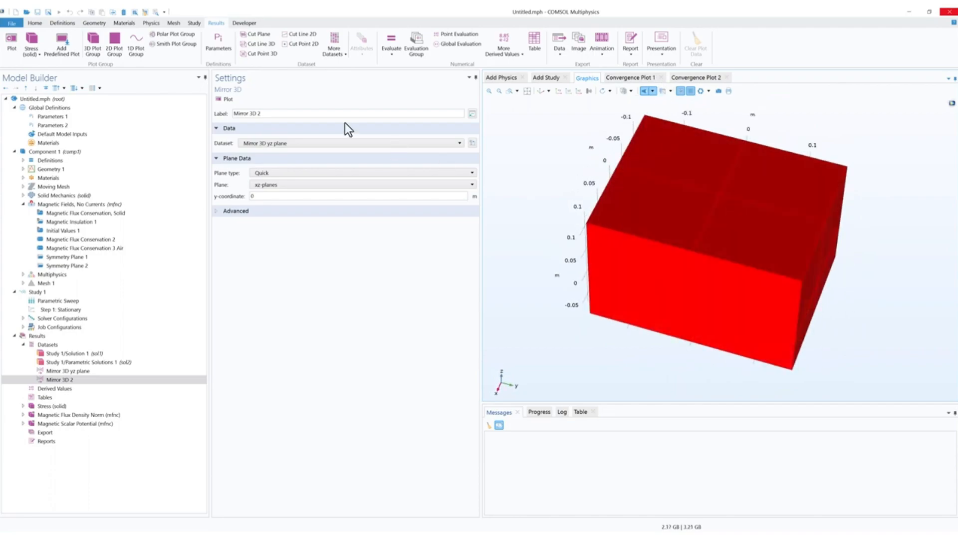
# Step: Rename the second mirror dataset as "Mirror 3D xz plane"
pyautogui.click(269, 113)
pyautogui.press('BackSpace')
pyautogui.press('BackSpace')
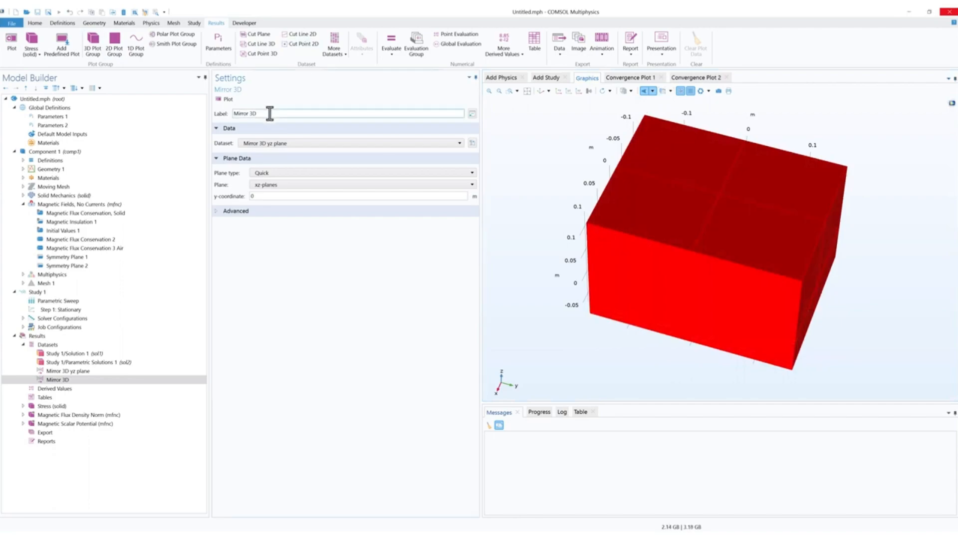
pyautogui.write('xz plane')
pyautogui.press('Return')
# Step: Duplicate the Mirror 3D xz plane dataset and label the copy "Mirror 3D xz plane antisymm"
pyautogui.click(94, 380)
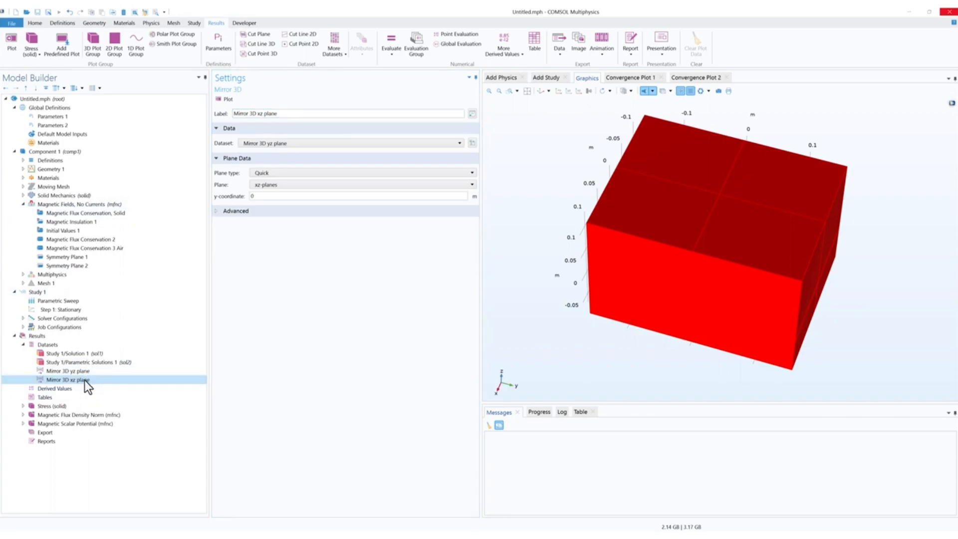
pyautogui.rightClick(85, 380)
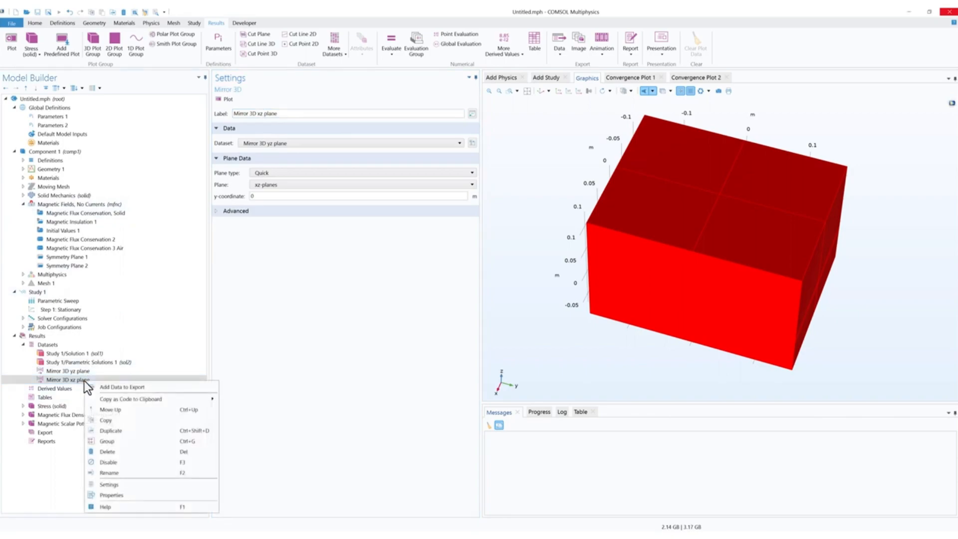
pyautogui.click(105, 430)
pyautogui.click(283, 121)
pyautogui.click(279, 116)
pyautogui.click(279, 115)
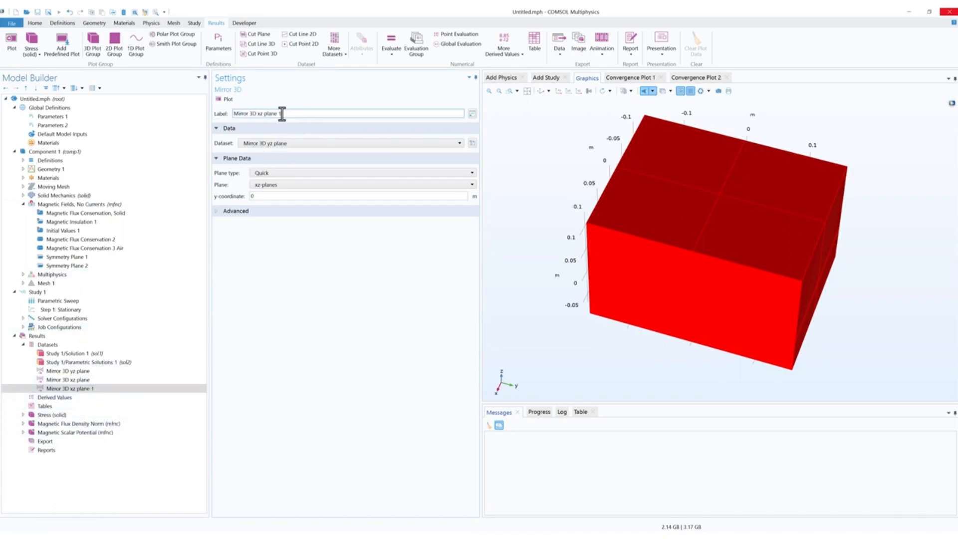
pyautogui.press('BackSpace')
pyautogui.write('antisymm')
pyautogui.press('Return')
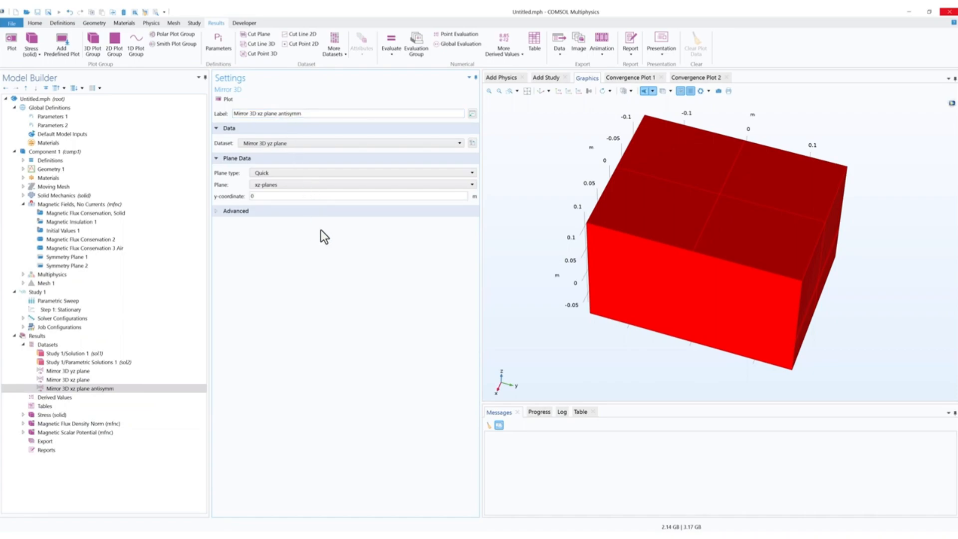
# Step: Enable variable definition in the antisymm mirror's advanced settings, set its vector transformation to Antisymmetric, and plot the dataset
pyautogui.click(242, 210)
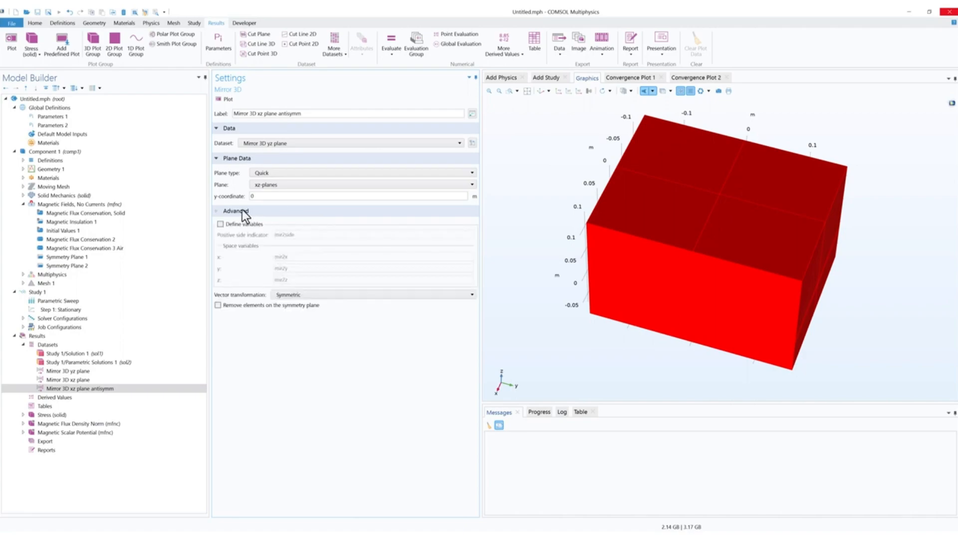
pyautogui.click(220, 224)
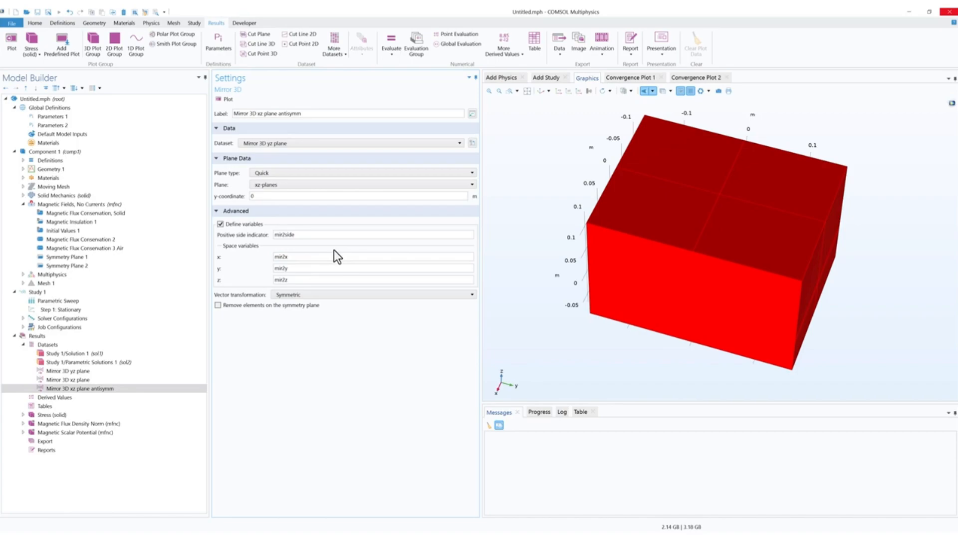
pyautogui.click(293, 295)
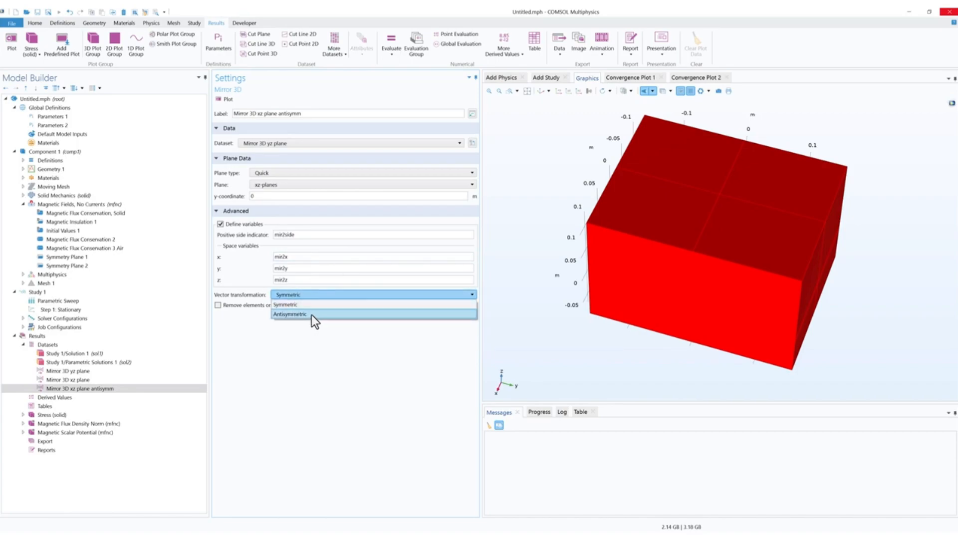
pyautogui.click(312, 314)
pyautogui.click(227, 100)
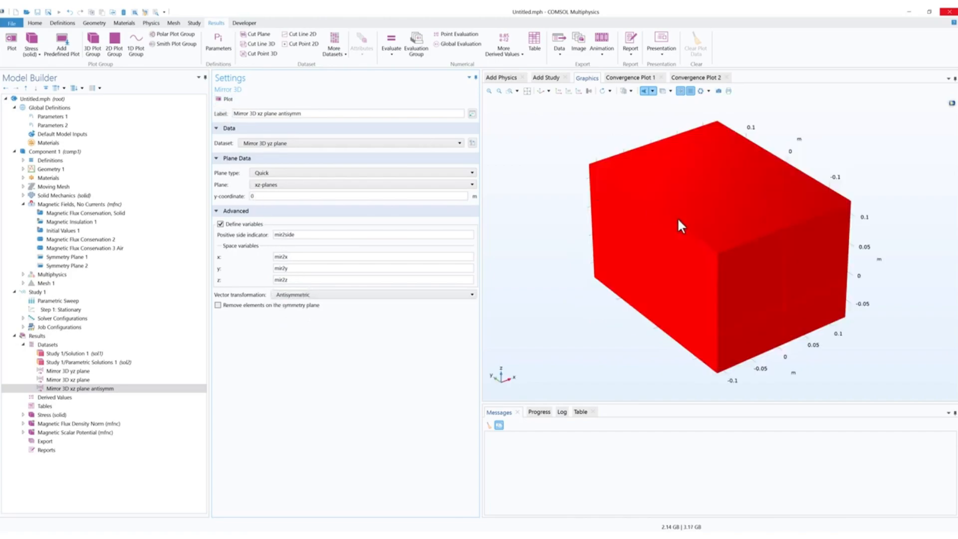
pyautogui.moveTo(790, 325); pyautogui.dragTo(755, 300)
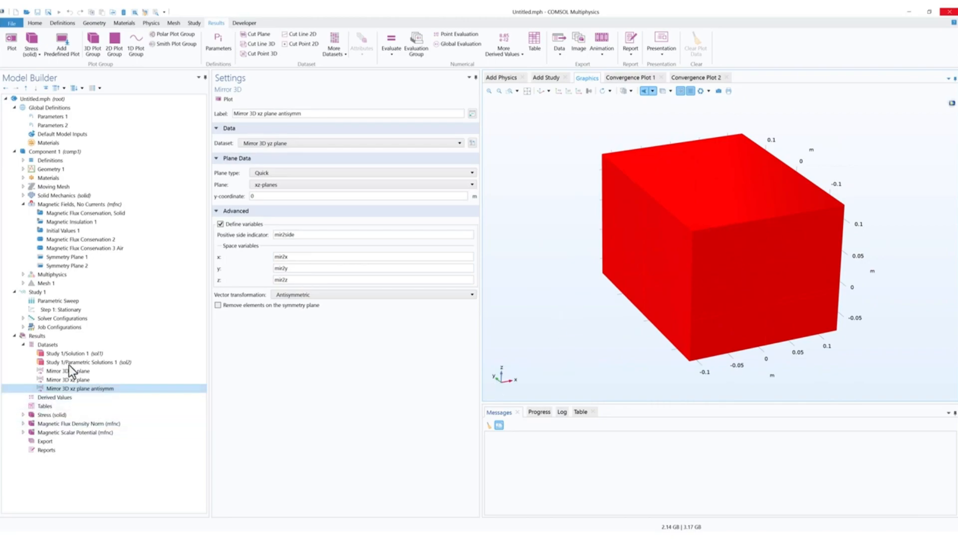
# Step: Set the frame of the Study 1/Parametric Solutions 1 dataset to Material (X, Y, Z)
pyautogui.click(67, 370)
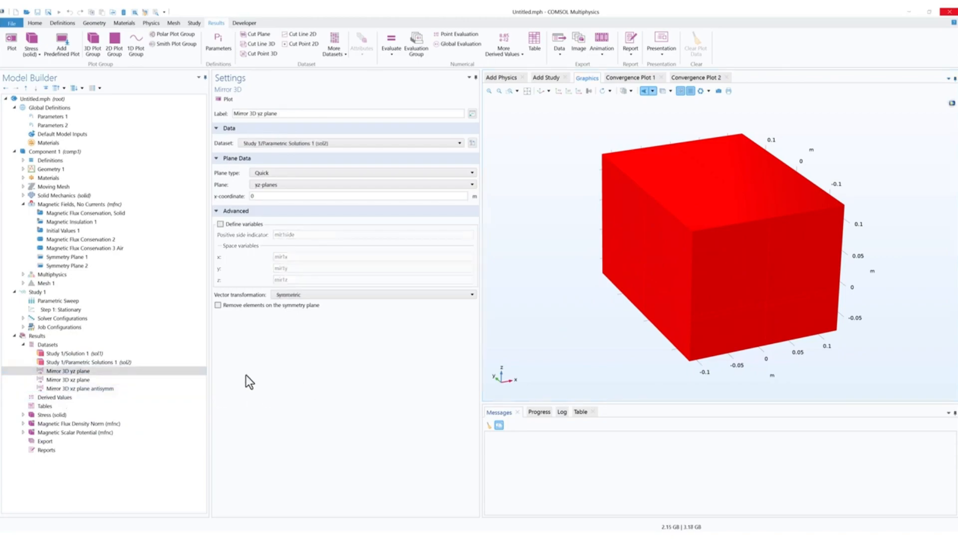
pyautogui.click(115, 361)
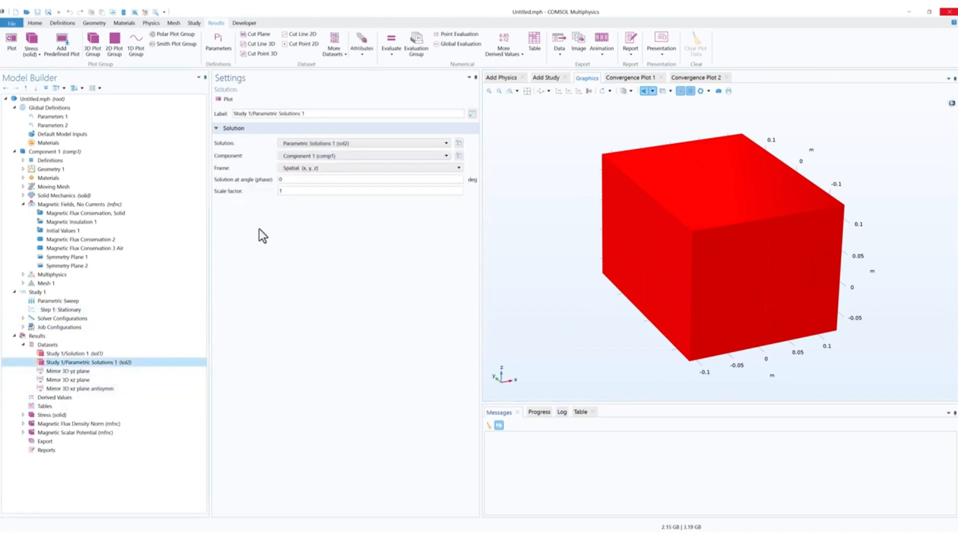
pyautogui.click(303, 168)
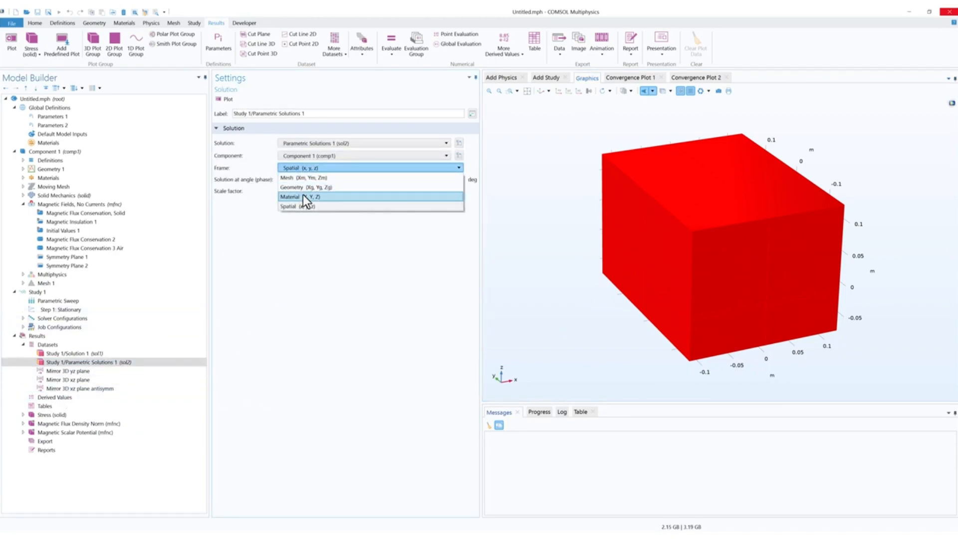
pyautogui.click(303, 196)
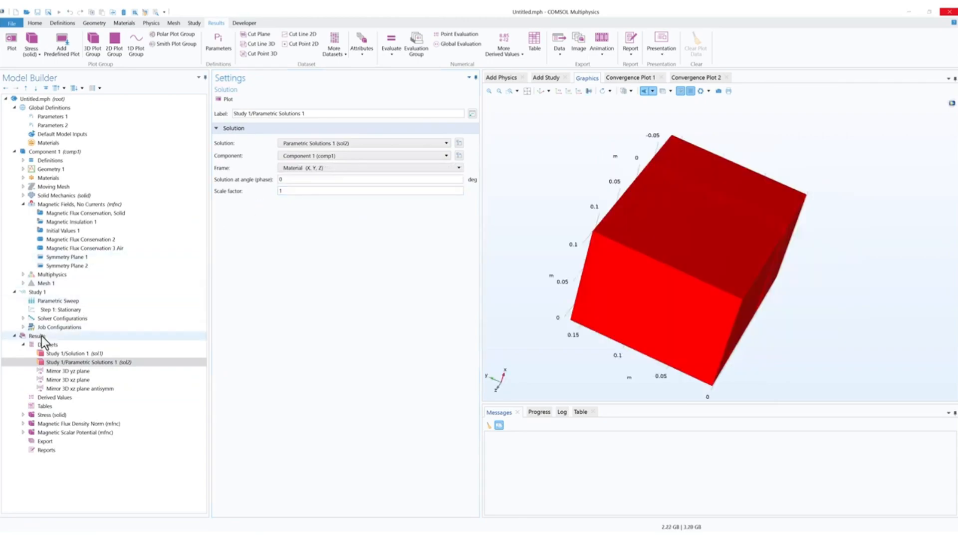
pyautogui.click(22, 345)
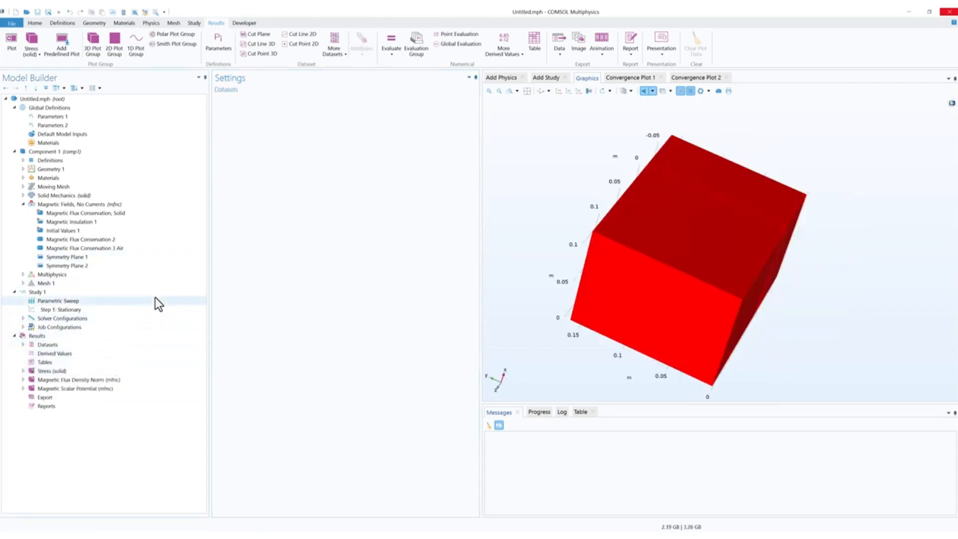
# Step: Switch the Stress (solid) plot group to the Mirror 3D xz plane dataset and plot it
pyautogui.click(60, 371)
pyautogui.click(23, 371)
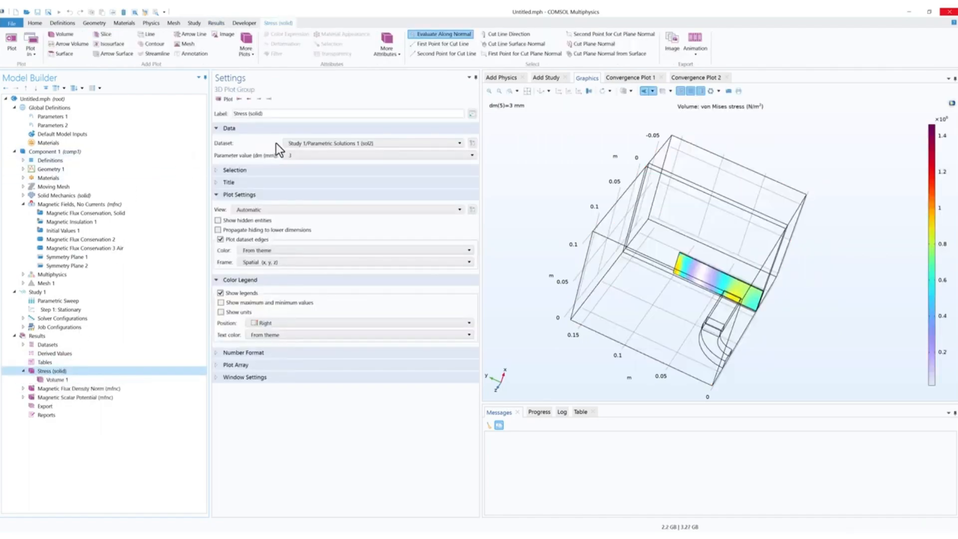
pyautogui.click(312, 142)
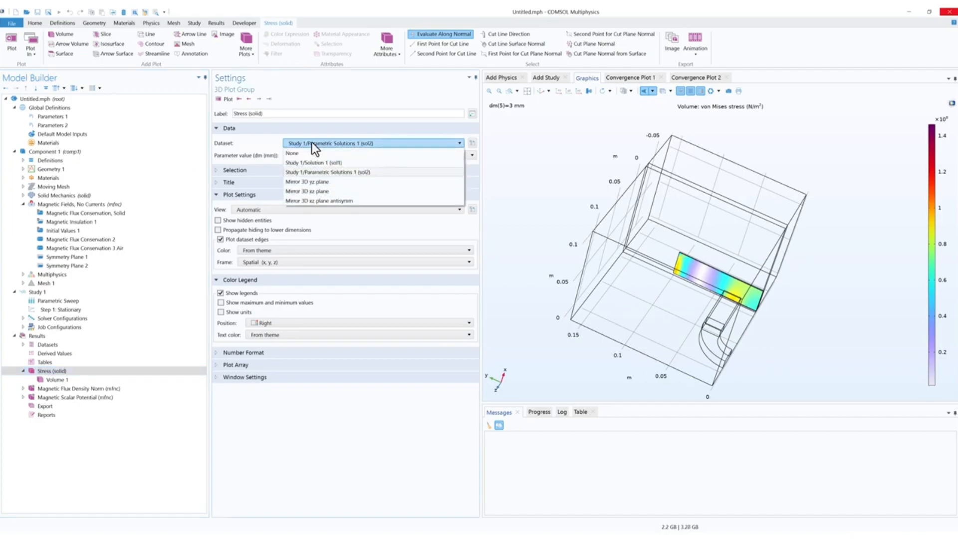
pyautogui.click(324, 191)
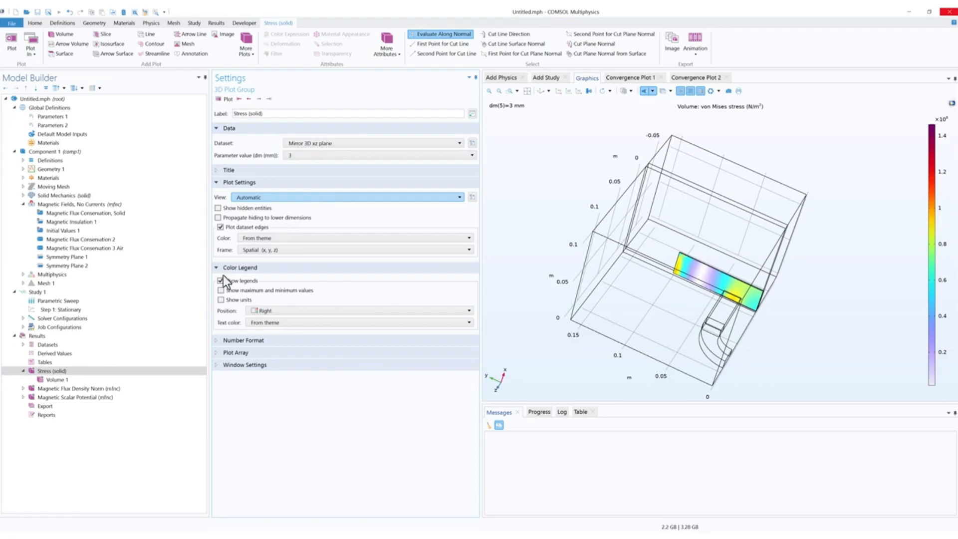
# Step: Set the unit of the von Mises stress volume plot to MPa, replot it, and inspect the plate closely
pyautogui.click(60, 380)
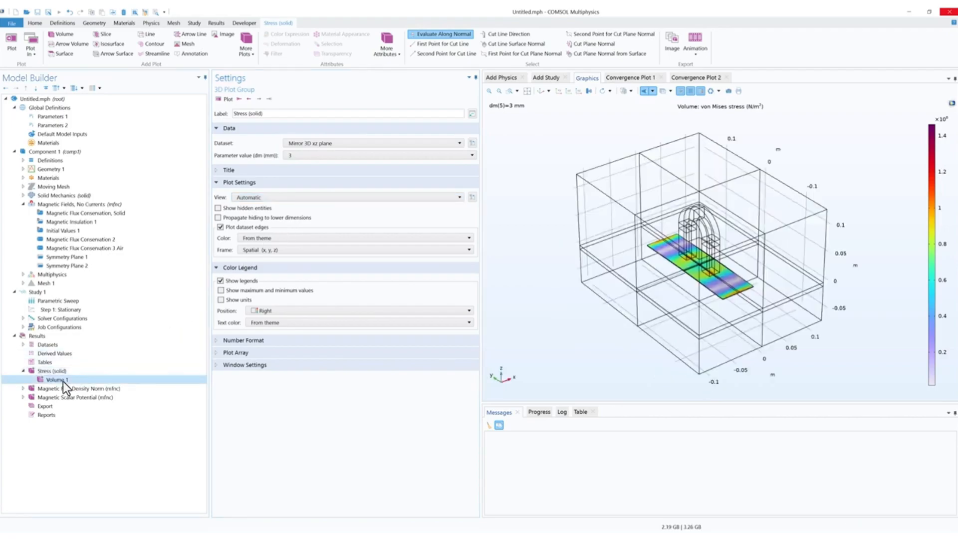
pyautogui.click(472, 205)
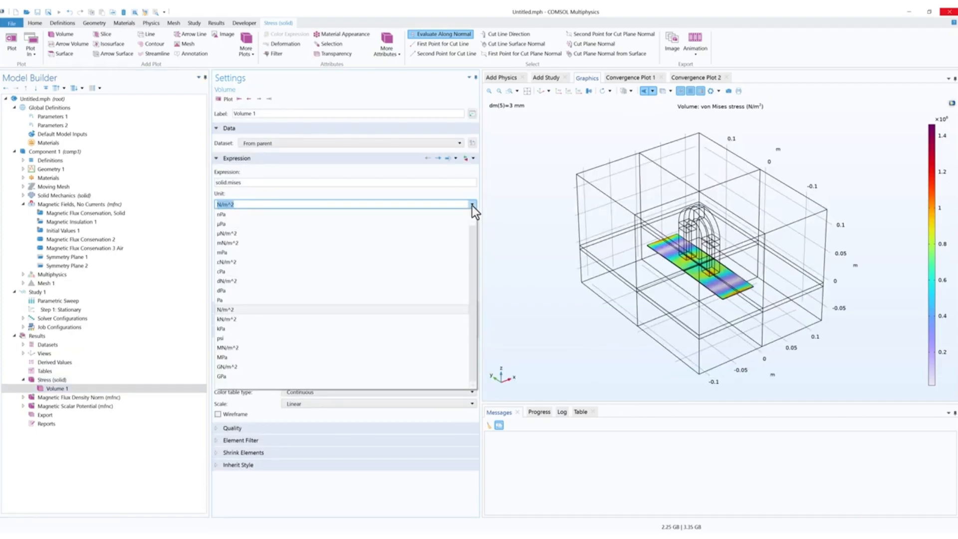
pyautogui.click(232, 357)
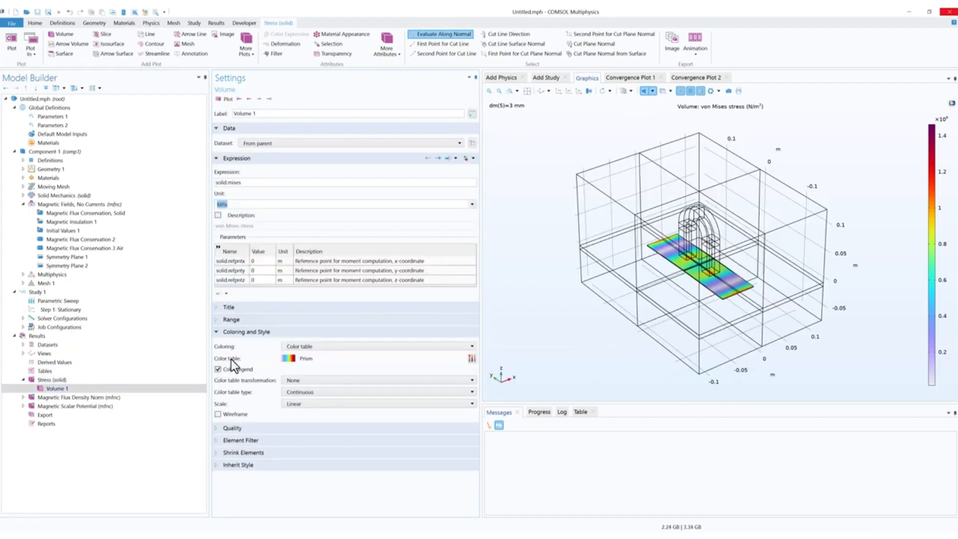
pyautogui.click(226, 100)
pyautogui.moveTo(694, 332); pyautogui.dragTo(774, 307)
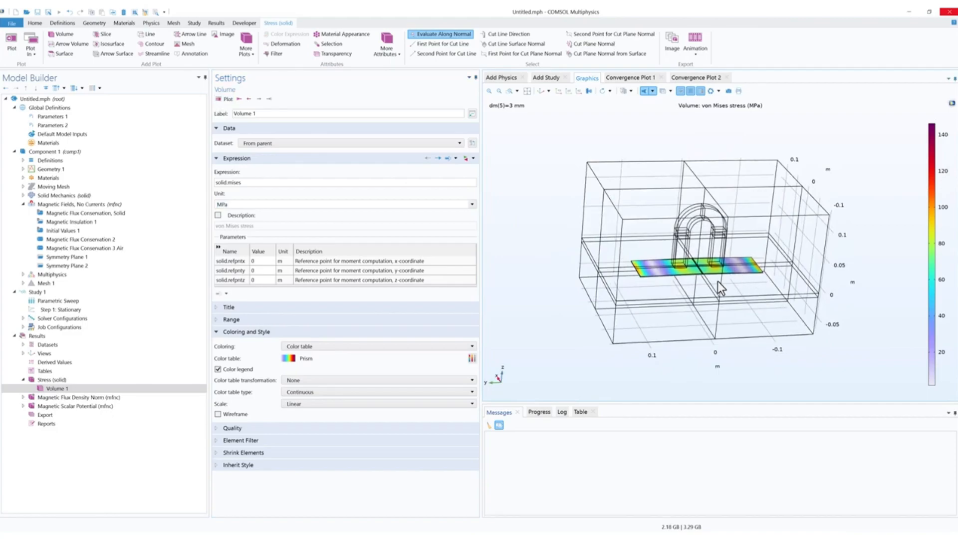
pyautogui.scroll(5, 717, 282)
pyautogui.moveTo(696, 245); pyautogui.dragTo(649, 214)
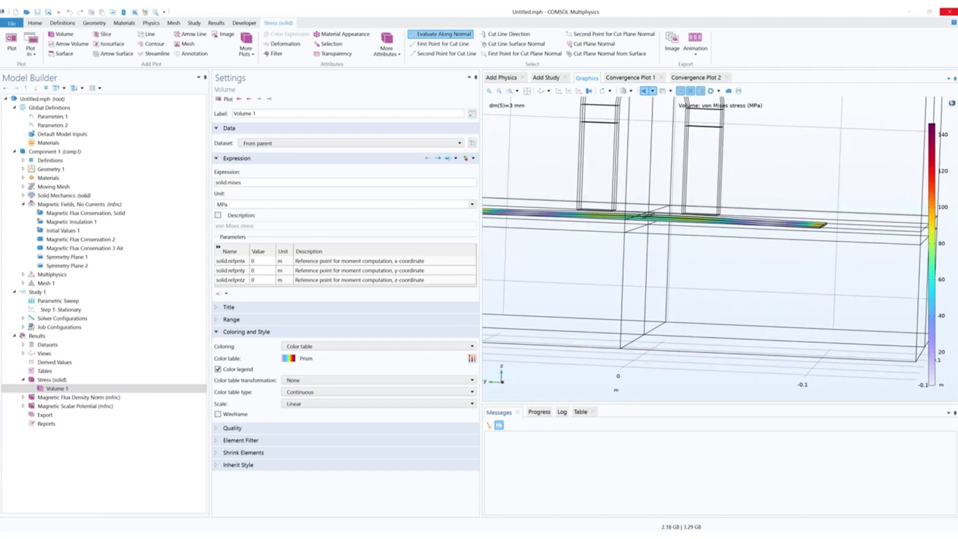
# Step: Add a Deformation to Volume 1 in the stress plot group
pyautogui.click(53, 388)
pyautogui.rightClick(55, 387)
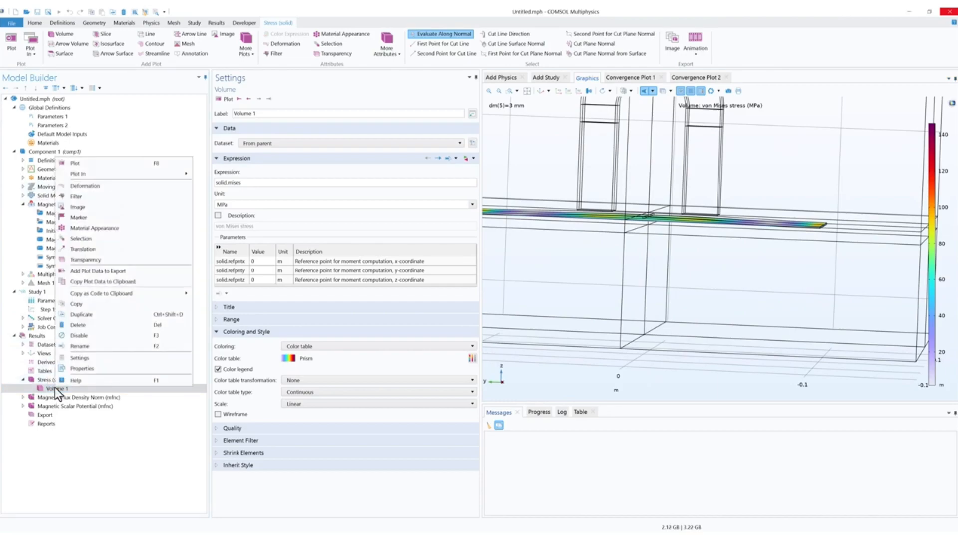
pyautogui.click(100, 188)
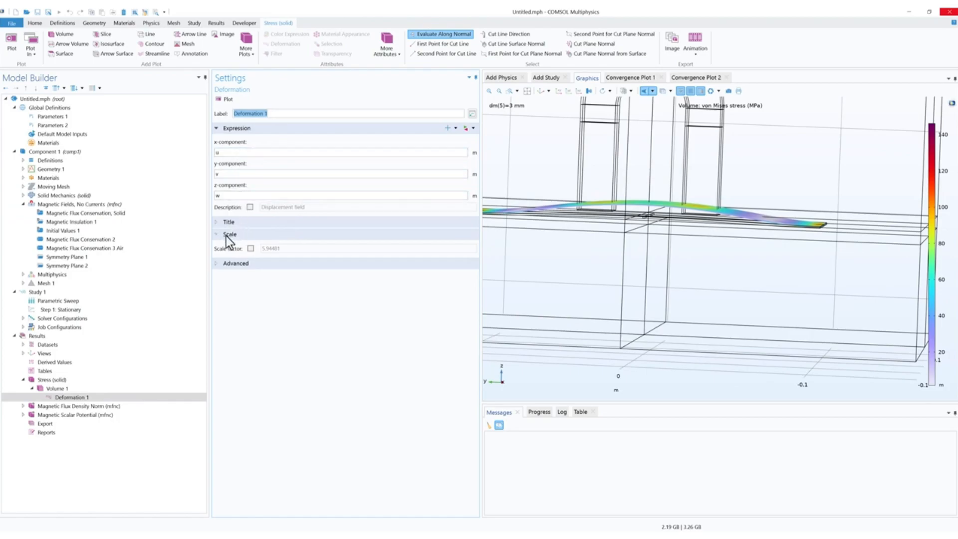
# Step: Set the deformation's scale factor to 1.3, replot the stress, and inspect the deformed plate
pyautogui.click(251, 249)
pyautogui.press('Tab')
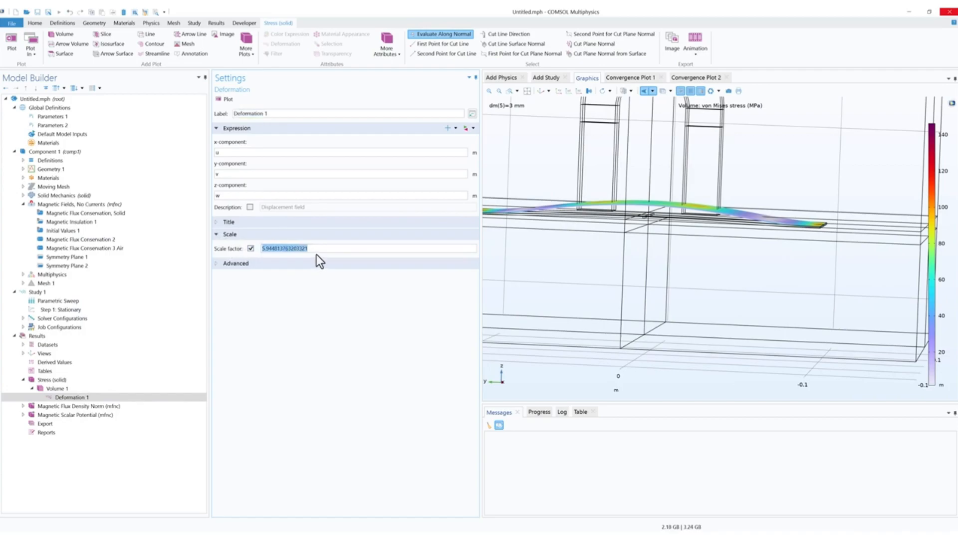
pyautogui.write('2')
pyautogui.moveTo(270, 249); pyautogui.dragTo(214, 244)
pyautogui.write('1.3')
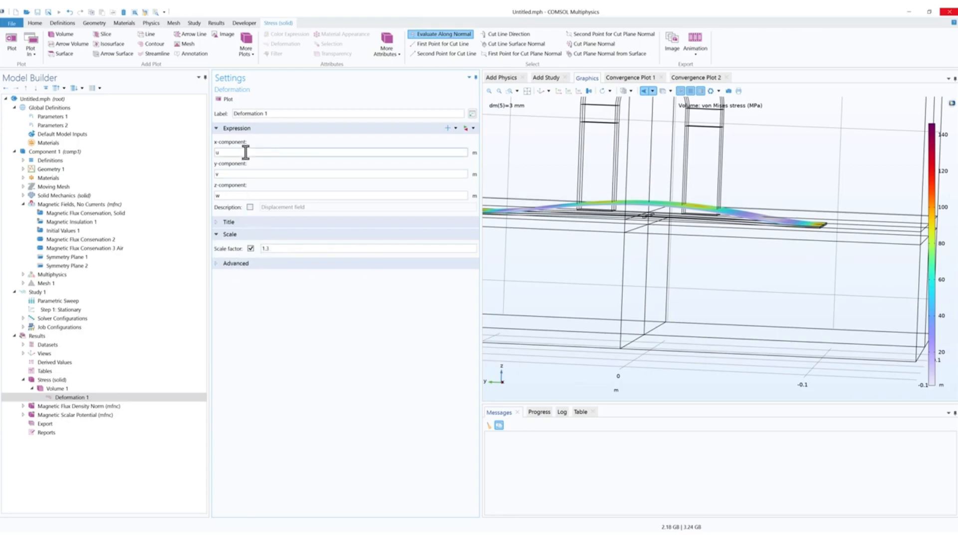
pyautogui.click(225, 99)
pyautogui.moveTo(622, 195); pyautogui.dragTo(627, 122, button='middle')
pyautogui.moveTo(695, 199); pyautogui.dragTo(706, 199)
pyautogui.moveTo(710, 209); pyautogui.dragTo(732, 250, button='middle')
pyautogui.moveTo(732, 250); pyautogui.dragTo(727, 246)
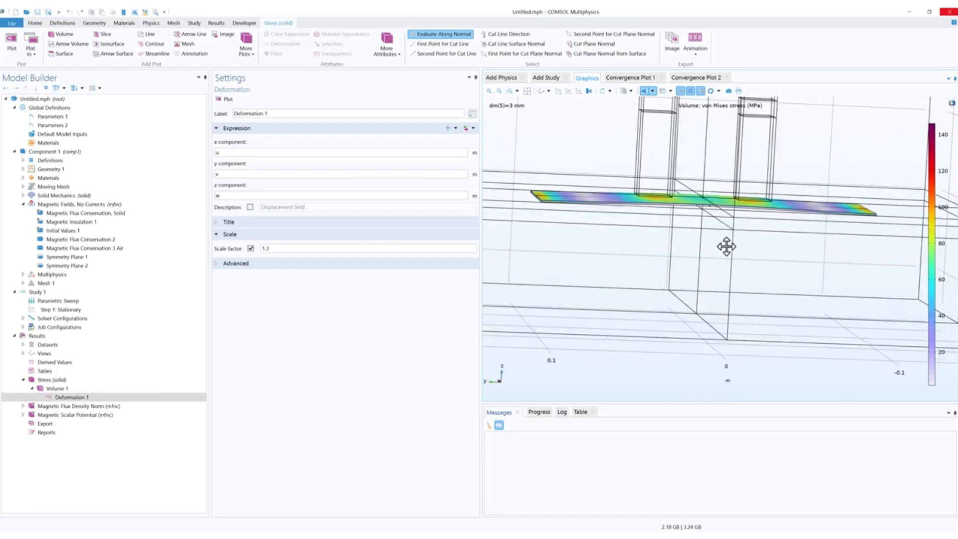
# Step: Switch the Magnetic Flux Density Norm plot group to the Mirror 3D xz plane antisymm dataset and plot it
pyautogui.click(111, 406)
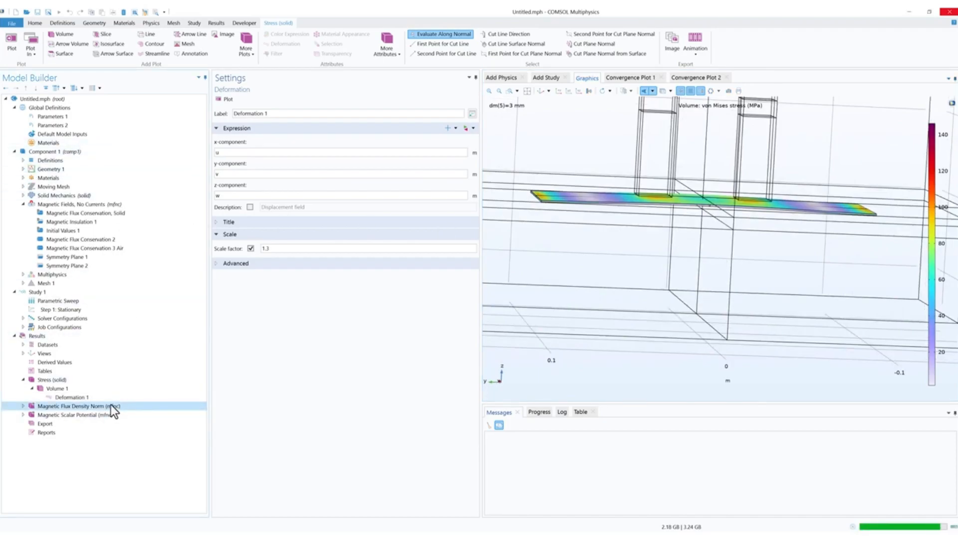
pyautogui.moveTo(678, 335); pyautogui.dragTo(594, 99)
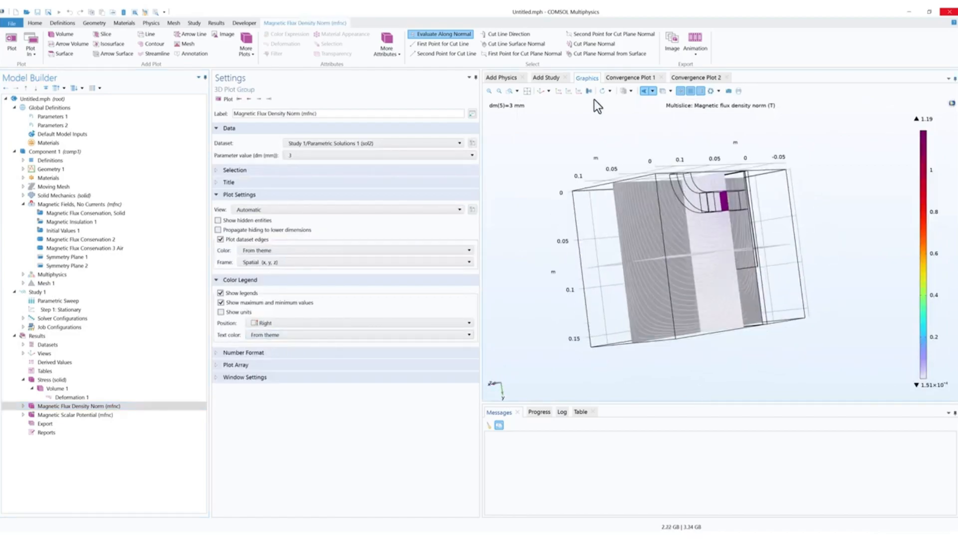
pyautogui.click(541, 91)
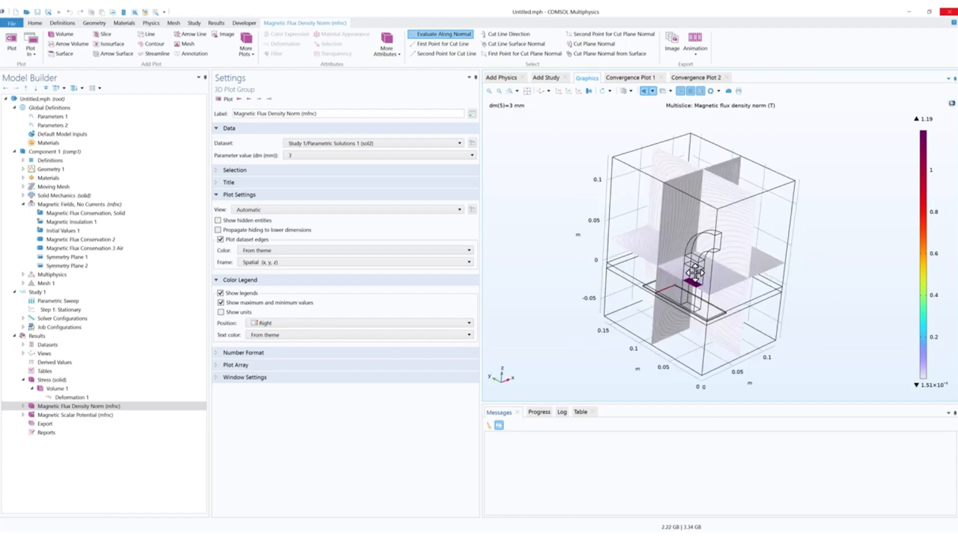
pyautogui.click(328, 145)
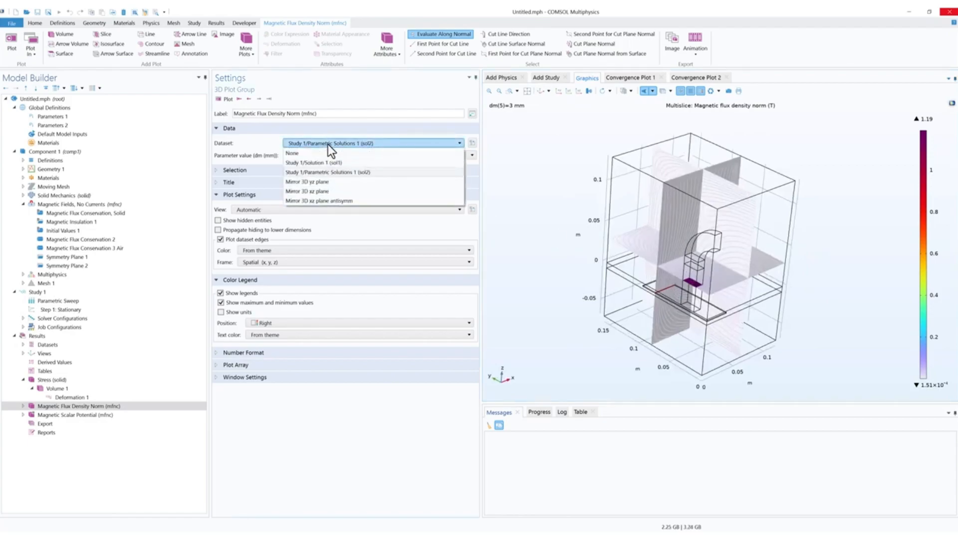
pyautogui.click(322, 200)
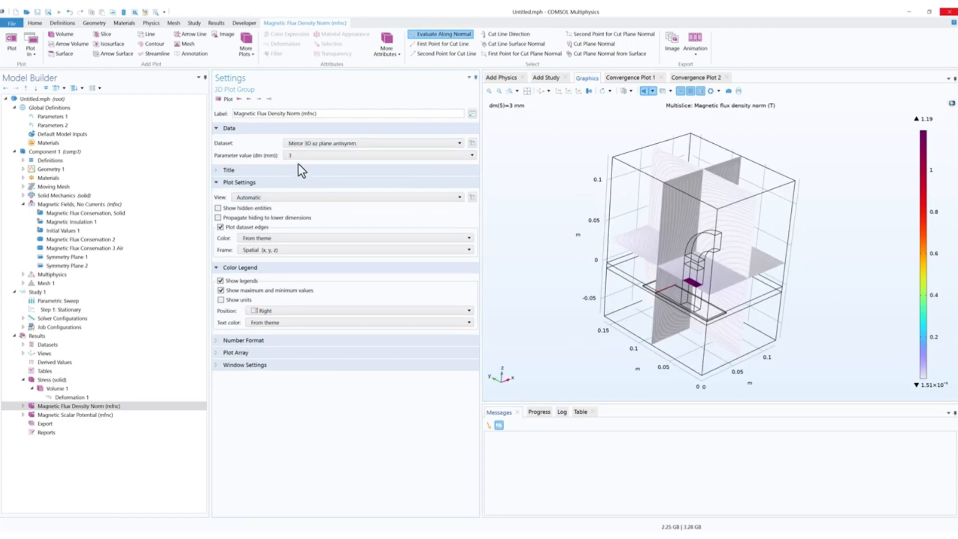
pyautogui.click(224, 99)
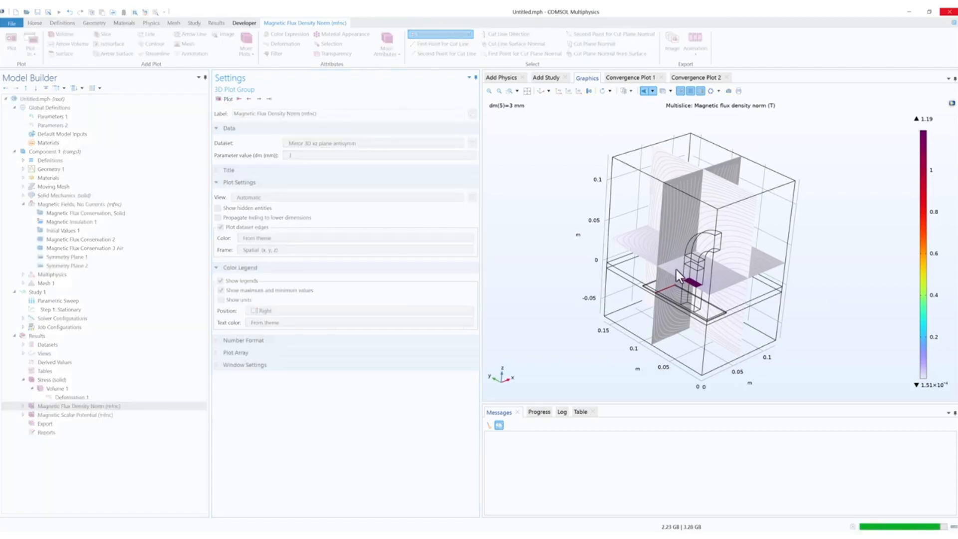
pyautogui.moveTo(733, 290)
pyautogui.mouseDown()
pyautogui.moveTo(722, 283)
pyautogui.moveTo(738, 276)
pyautogui.moveTo(727, 292)
pyautogui.moveTo(734, 304)
pyautogui.moveTo(725, 261)
pyautogui.moveTo(699, 274)
pyautogui.moveTo(719, 327)
pyautogui.moveTo(703, 268)
pyautogui.moveTo(739, 277)
pyautogui.mouseUp()
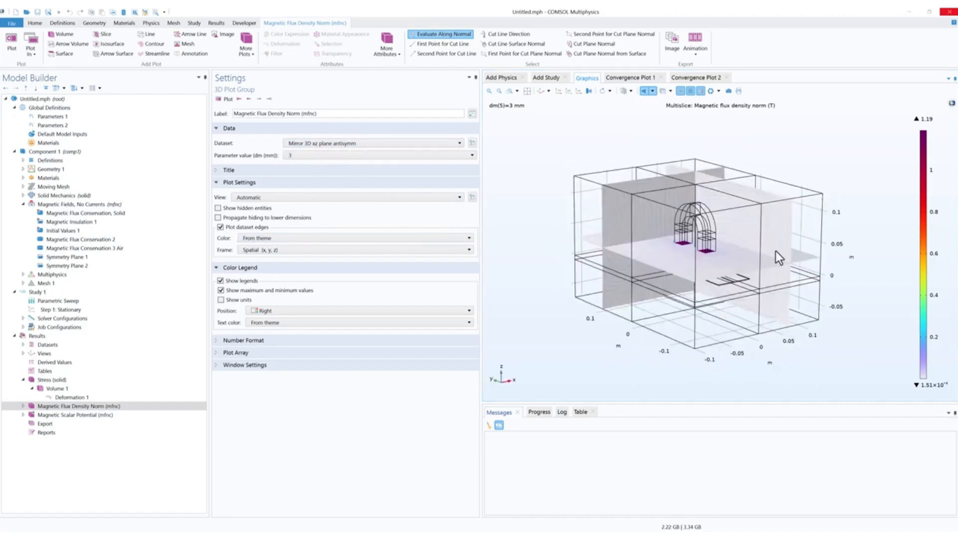
pyautogui.moveTo(775, 250); pyautogui.dragTo(752, 216)
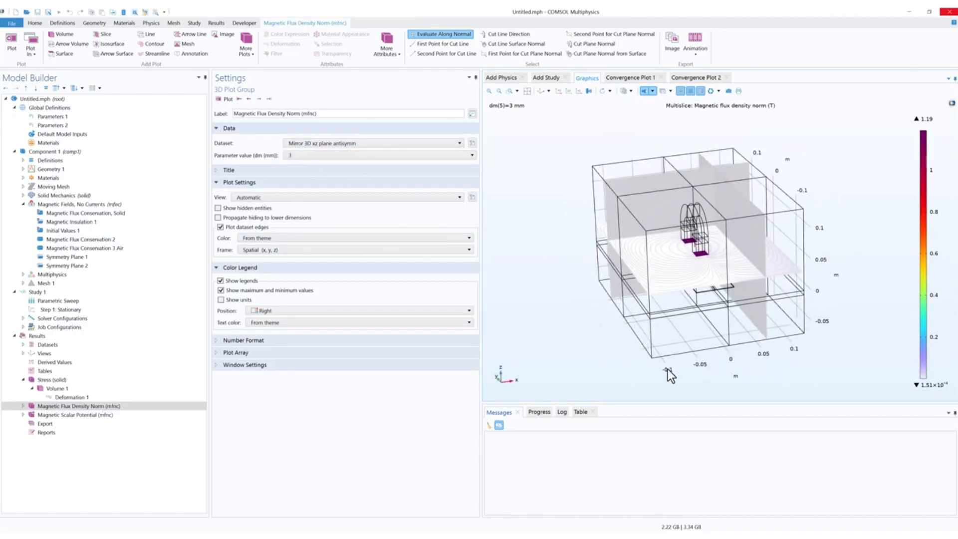
# Step: Set the x-plane coordinate of the flux density's Multislice 1 to 0 and replot it
pyautogui.click(23, 406)
pyautogui.click(71, 416)
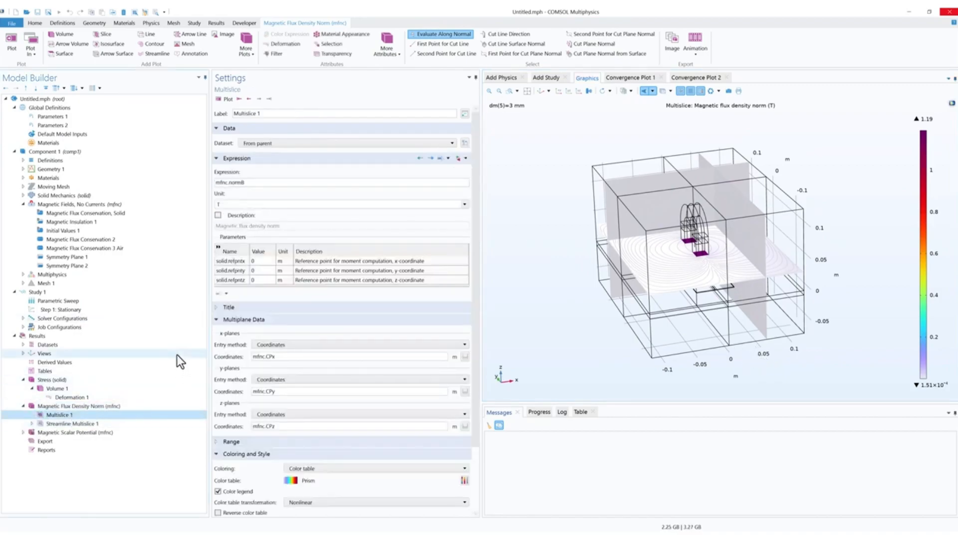
pyautogui.moveTo(294, 355); pyautogui.dragTo(240, 356)
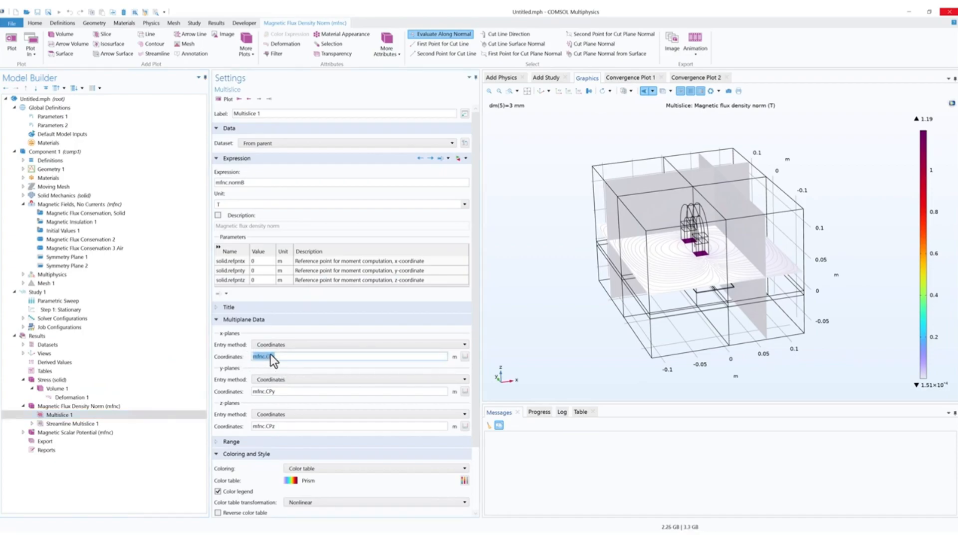
pyautogui.write('0')
pyautogui.click(223, 99)
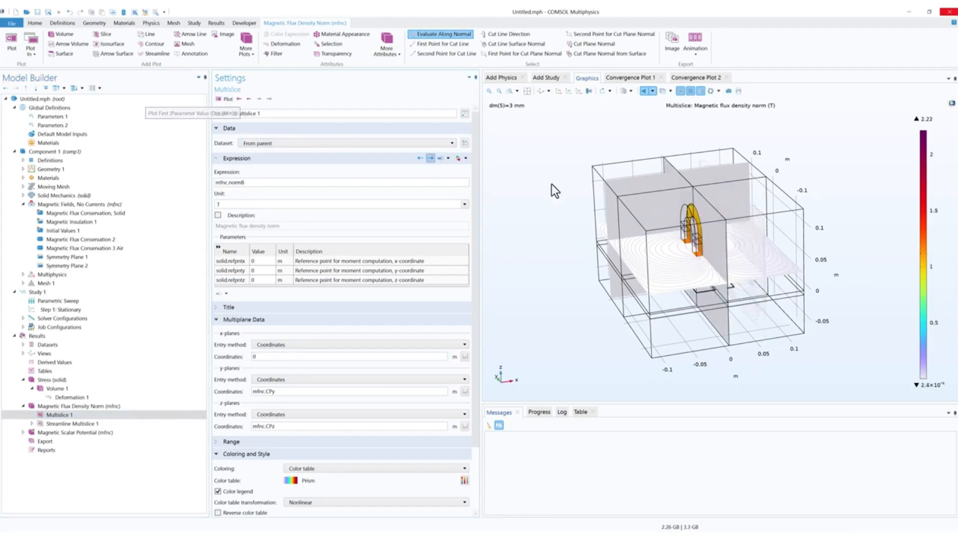
pyautogui.moveTo(642, 238); pyautogui.dragTo(656, 243)
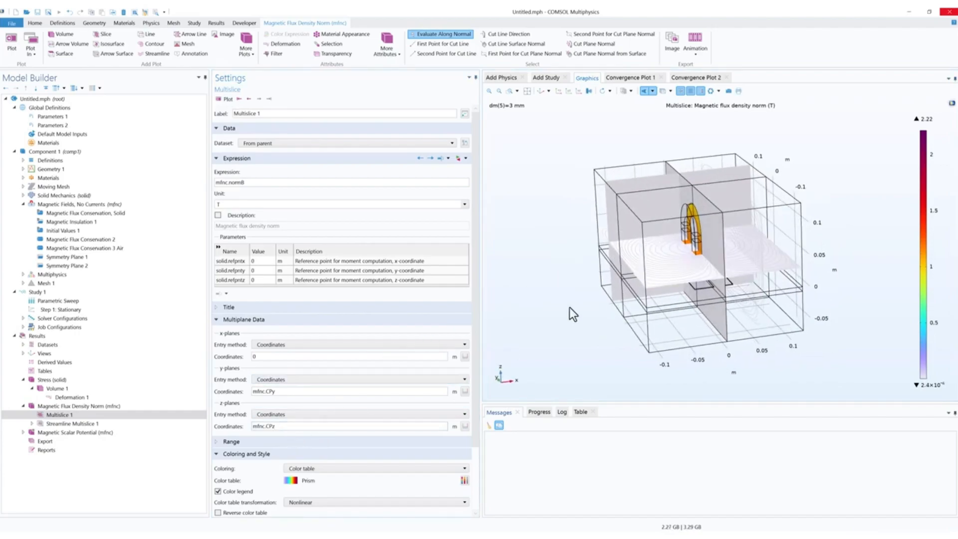
pyautogui.moveTo(591, 316)
pyautogui.mouseDown()
pyautogui.moveTo(584, 297)
pyautogui.moveTo(590, 303)
pyautogui.mouseUp()
# Step: Set the z-plane coordinate of Multislice 1 to -dm and replot the flux density
pyautogui.moveTo(275, 427); pyautogui.dragTo(214, 427)
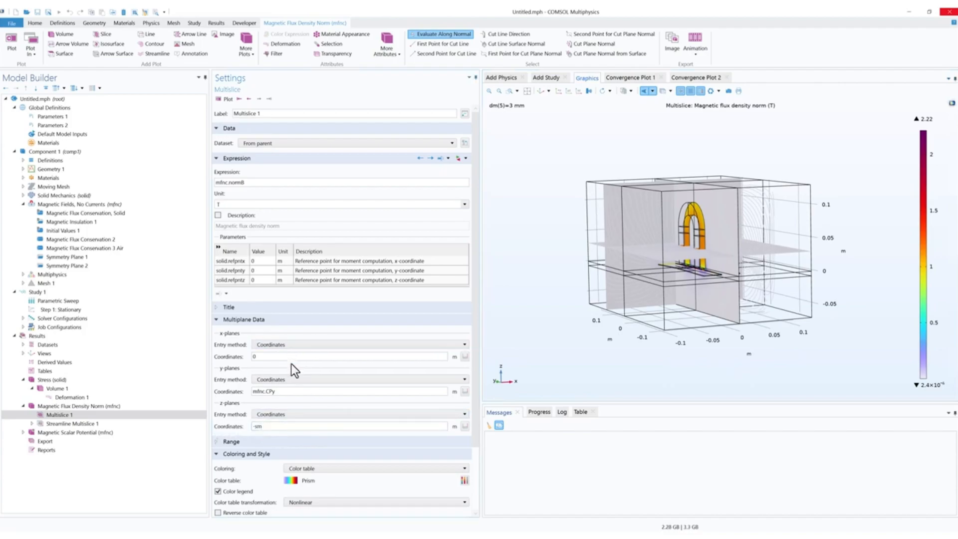
pyautogui.press('BackSpace')
pyautogui.press('BackSpace')
pyautogui.write('dm')
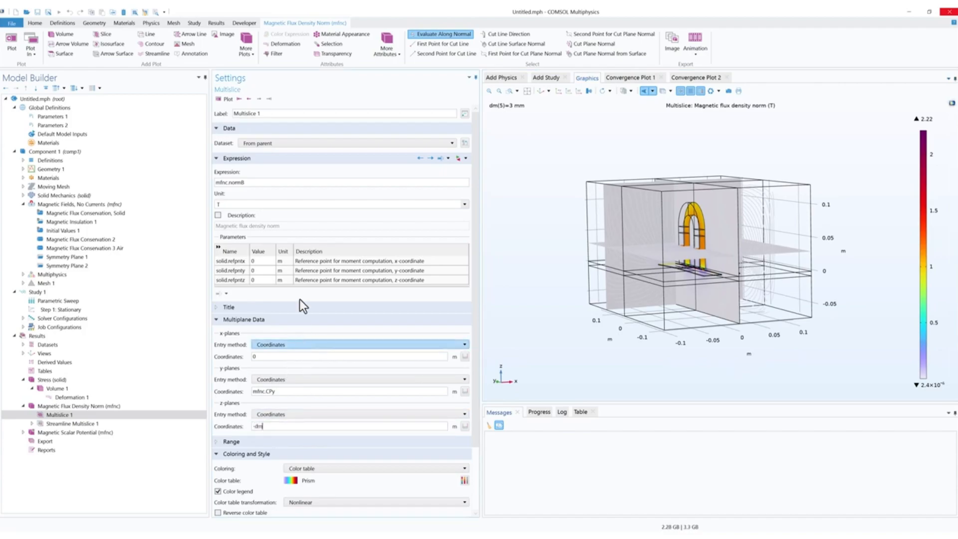
pyautogui.click(226, 99)
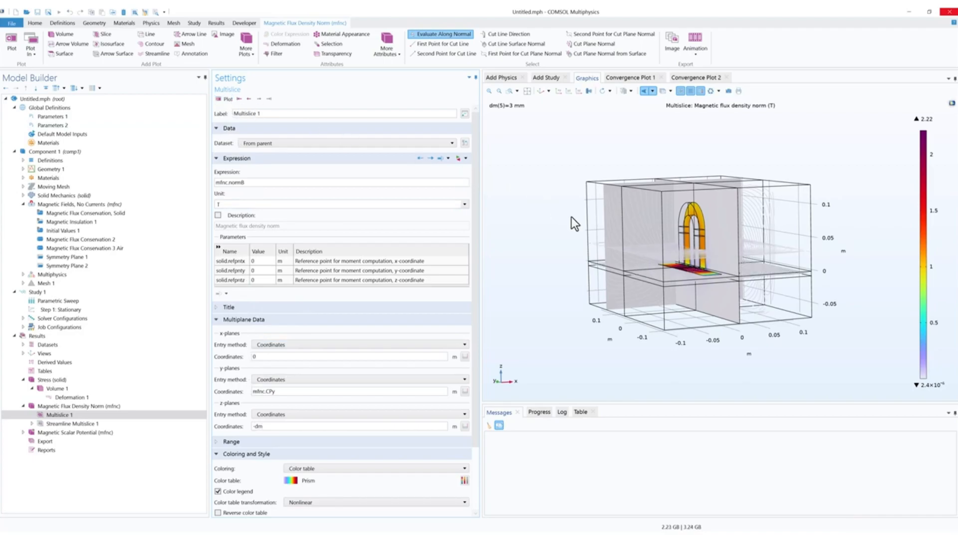
pyautogui.moveTo(699, 271)
pyautogui.mouseDown()
pyautogui.moveTo(701, 282)
pyautogui.moveTo(740, 269)
pyautogui.moveTo(689, 282)
pyautogui.moveTo(683, 265)
pyautogui.moveTo(701, 262)
pyautogui.mouseUp()
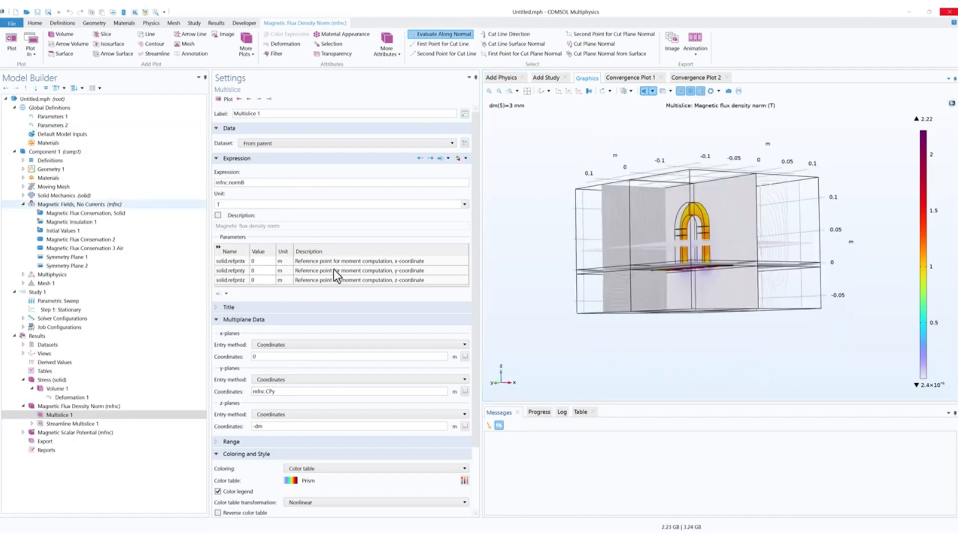
# Step: Set the y-plane coordinate of Multislice 1 to 0 and replot the flux density
pyautogui.click(297, 392)
pyautogui.hotkey('ctrl', 'a')
pyautogui.write('0')
pyautogui.click(223, 99)
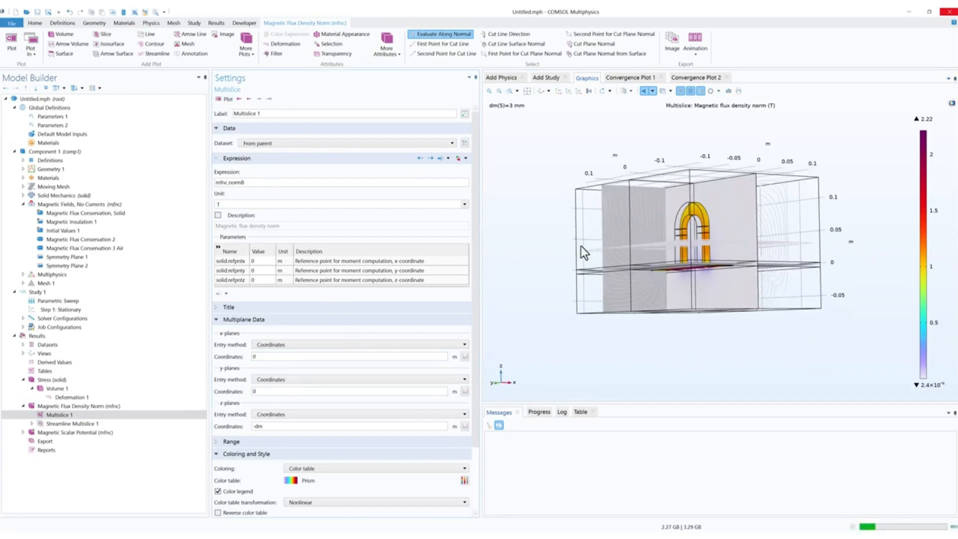
# Step: Clear the y-plane coordinate of Multislice 1 and replot the magnetic flux density
pyautogui.moveTo(736, 298); pyautogui.dragTo(719, 269)
pyautogui.click(292, 393)
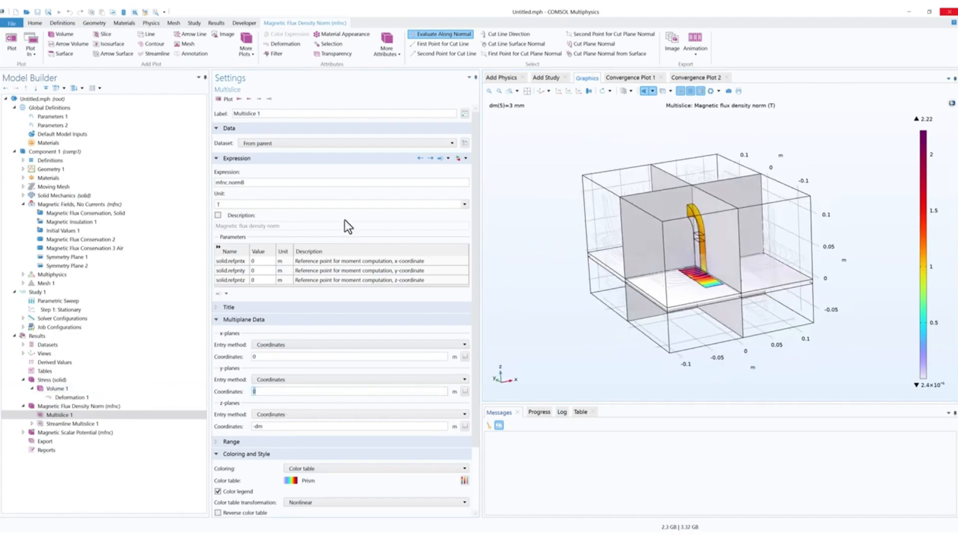
pyautogui.click(224, 100)
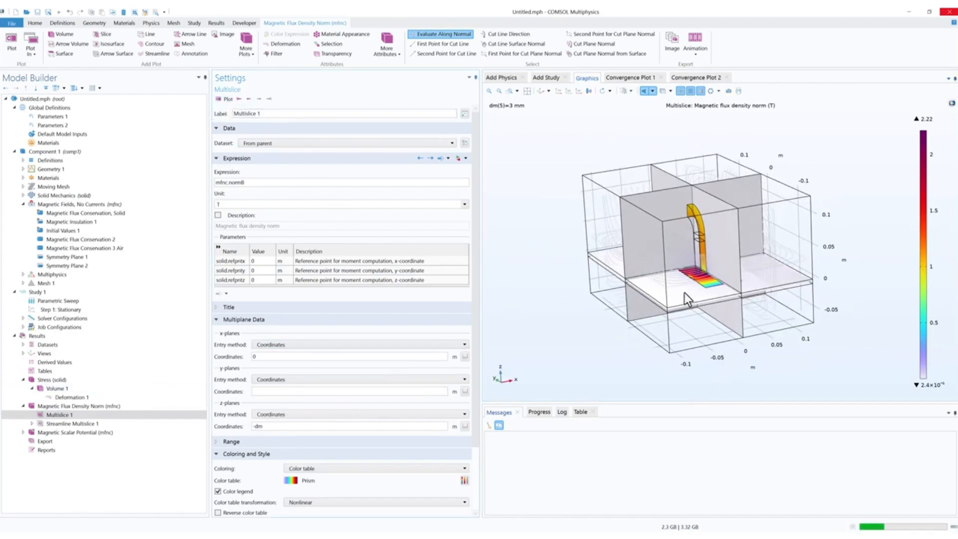
pyautogui.moveTo(716, 292)
pyautogui.mouseDown()
pyautogui.moveTo(705, 306)
pyautogui.moveTo(726, 279)
pyautogui.moveTo(703, 291)
pyautogui.moveTo(714, 287)
pyautogui.mouseUp()
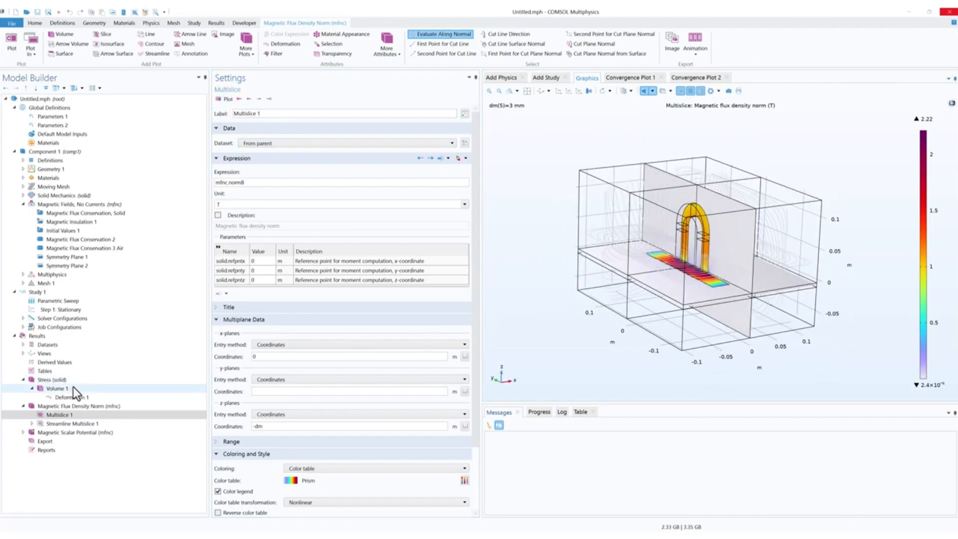
# Step: Duplicate the Stress (solid) plot group and label the copy displacement (solid)
pyautogui.click(23, 380)
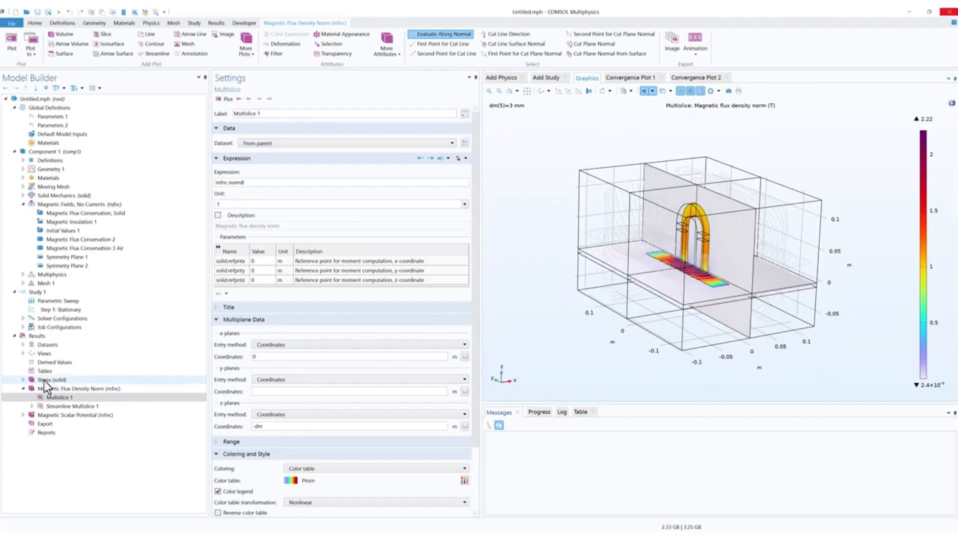
pyautogui.click(43, 381)
pyautogui.click(24, 388)
pyautogui.rightClick(41, 382)
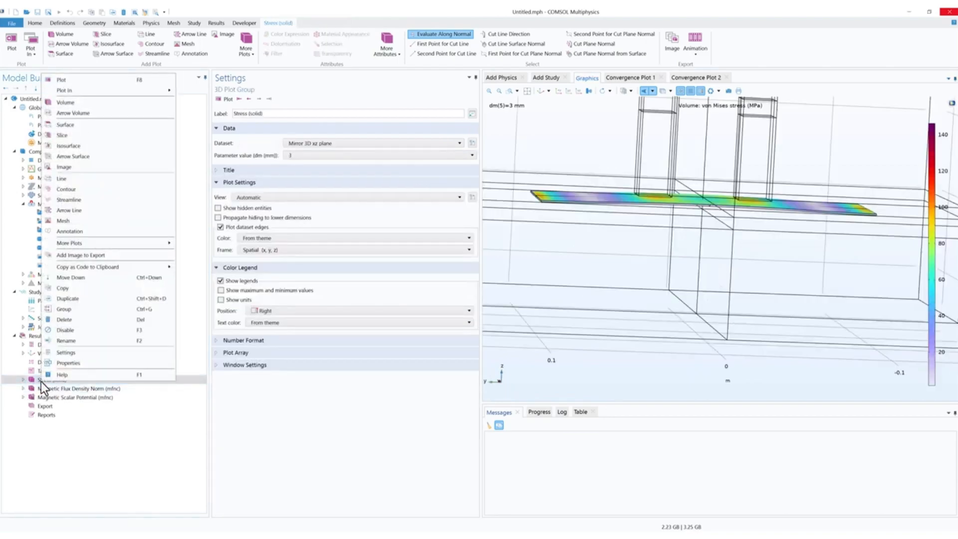
pyautogui.click(91, 300)
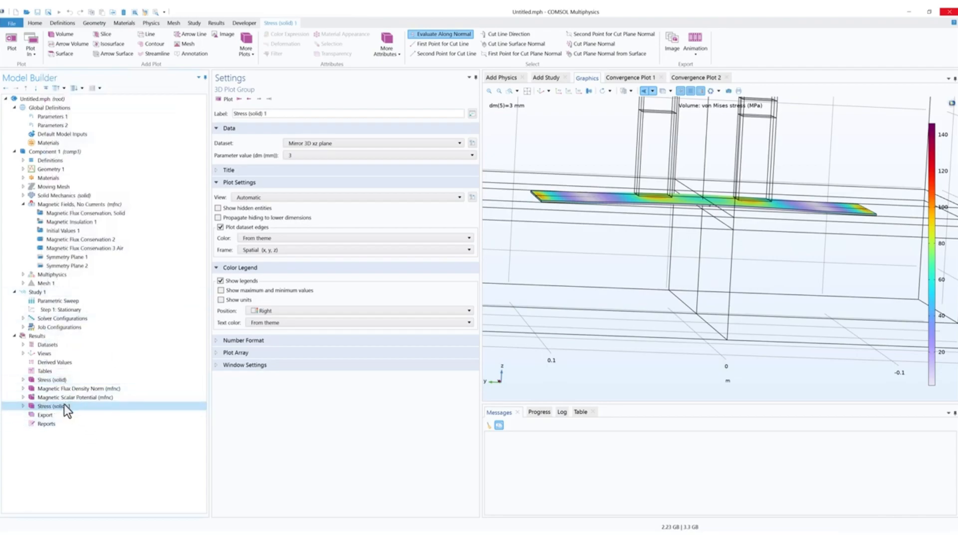
pyautogui.tripleClick(275, 114)
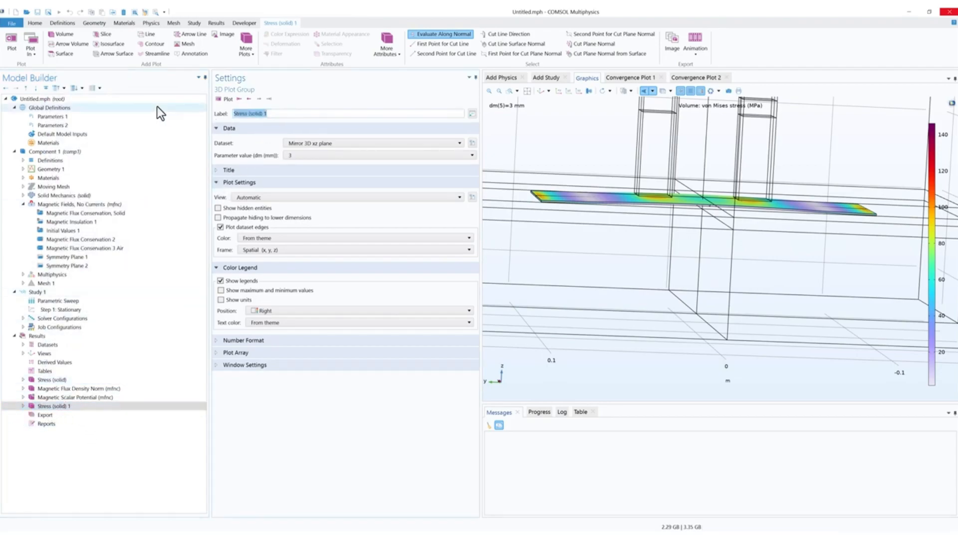
pyautogui.write('displacement (solid)')
# Step: Replace the expression of Volume 1 in the displacement (solid) group with the displacement magnitude, solid.disp
pyautogui.click(25, 406)
pyautogui.click(24, 405)
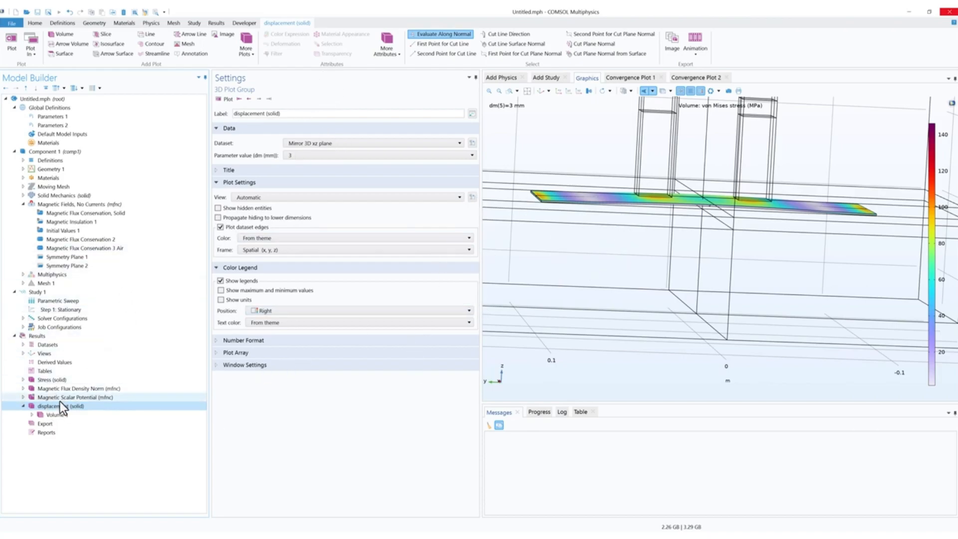
pyautogui.click(55, 414)
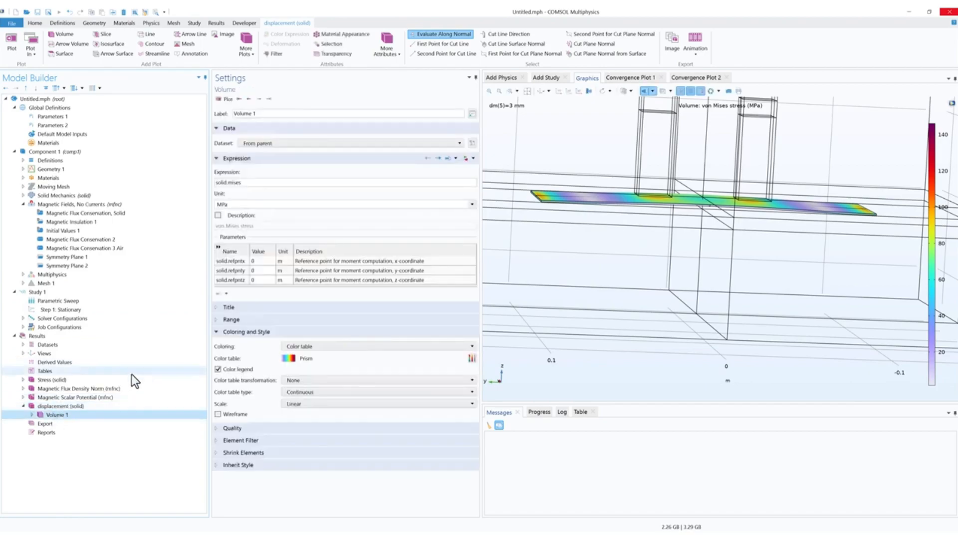
pyautogui.moveTo(250, 182); pyautogui.dragTo(212, 167)
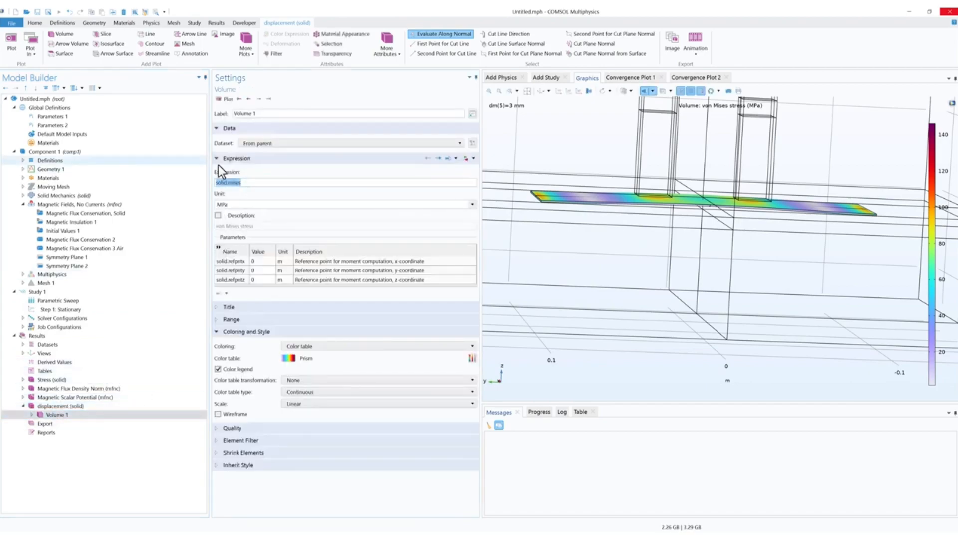
pyautogui.click(453, 159)
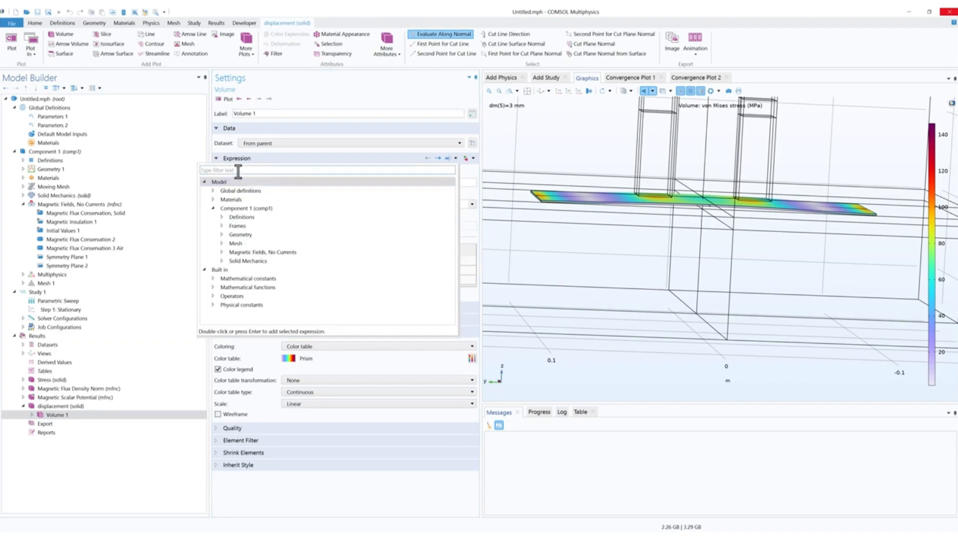
pyautogui.write('solid')
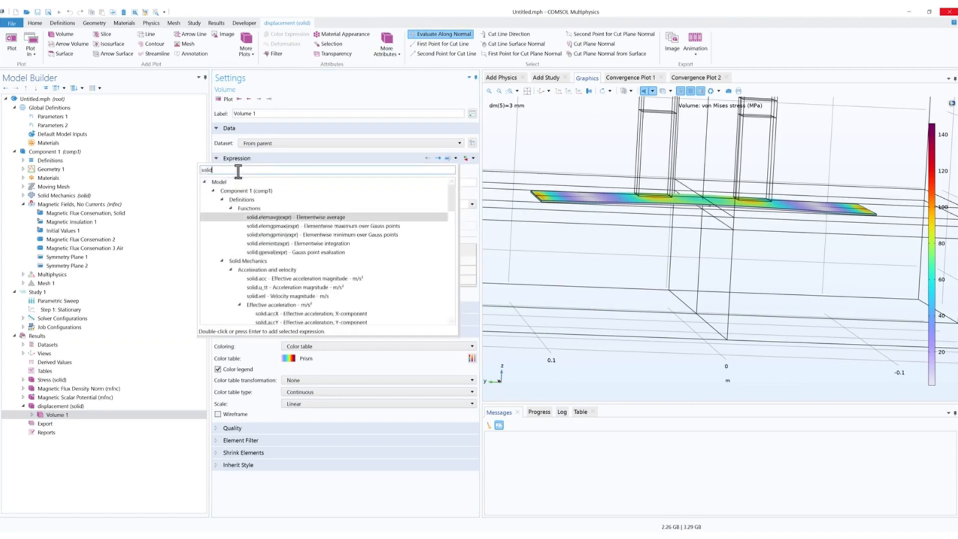
pyautogui.write('.di')
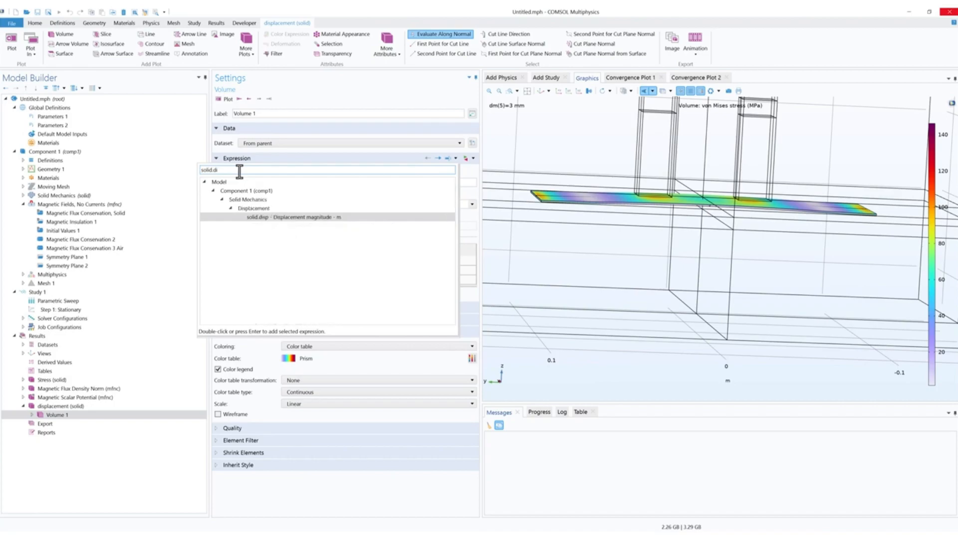
pyautogui.doubleClick(299, 219)
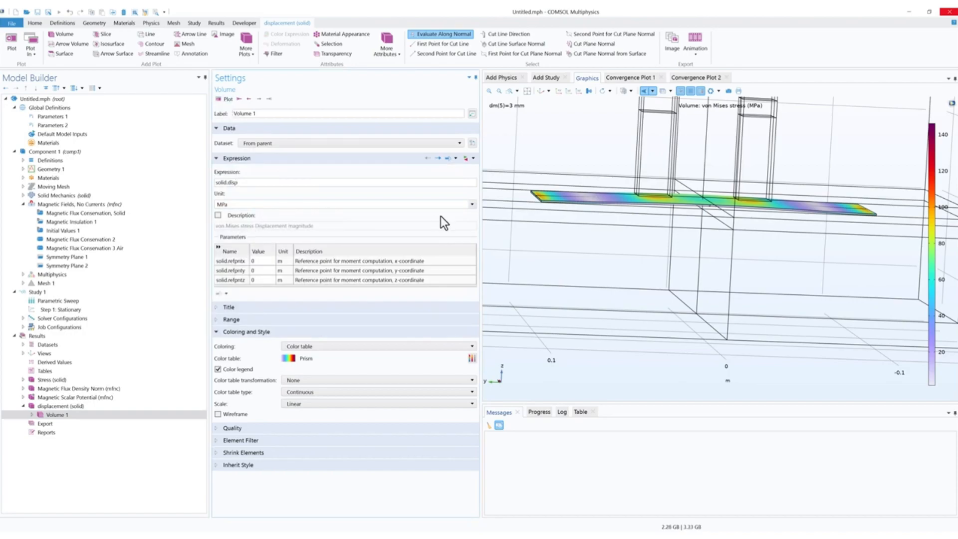
# Step: Set the unit of the displacement volume plot to mm and plot it
pyautogui.click(472, 205)
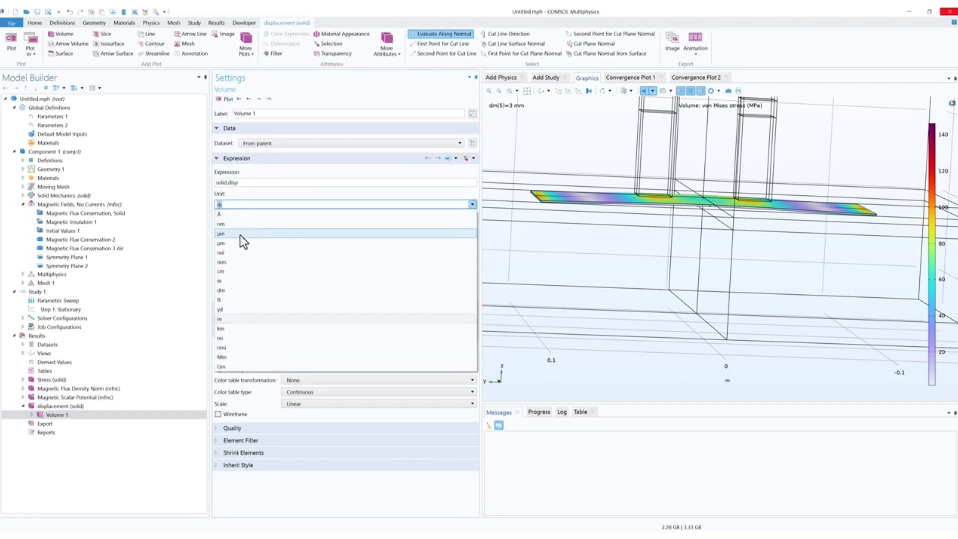
pyautogui.click(231, 262)
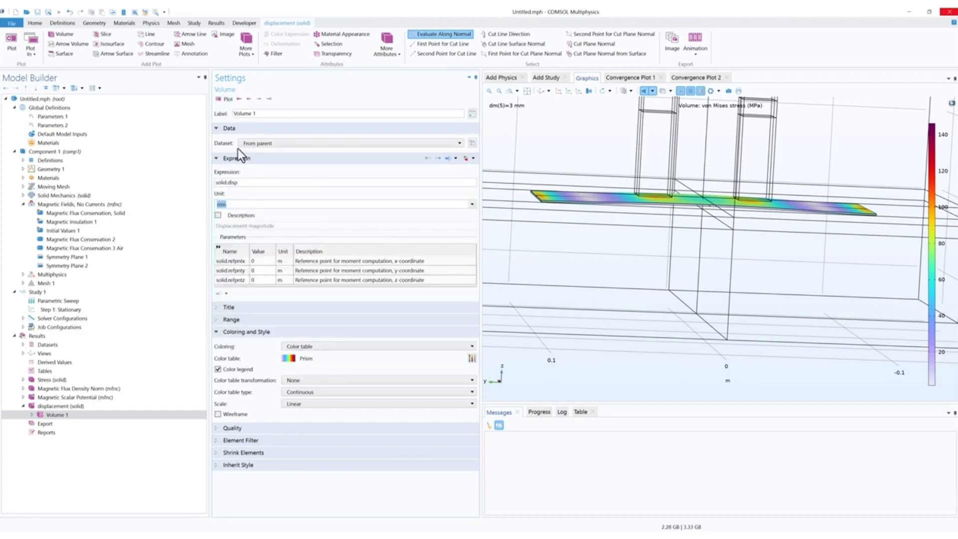
pyautogui.click(227, 100)
pyautogui.moveTo(629, 188); pyautogui.dragTo(727, 272)
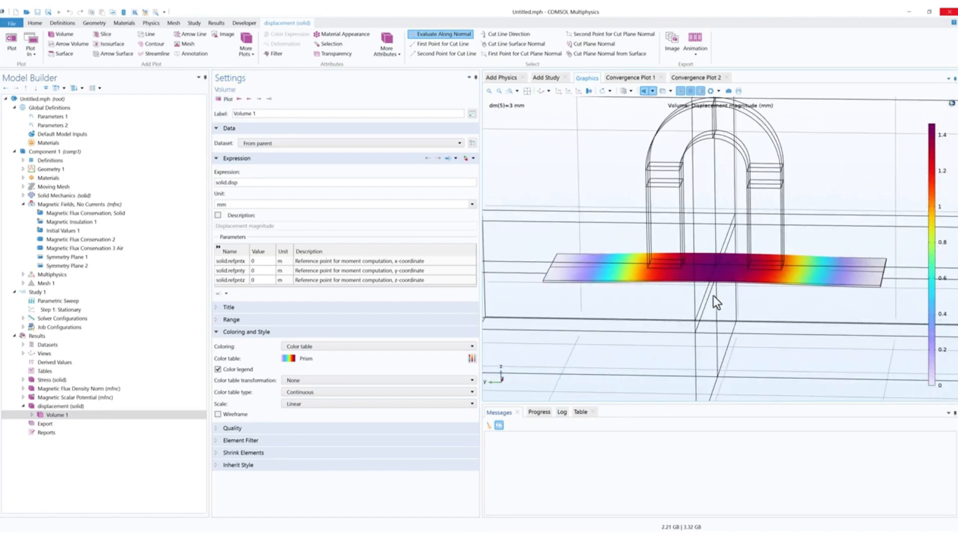
# Step: Change the color table of the displacement volume plot to HeatCamera
pyautogui.click(470, 358)
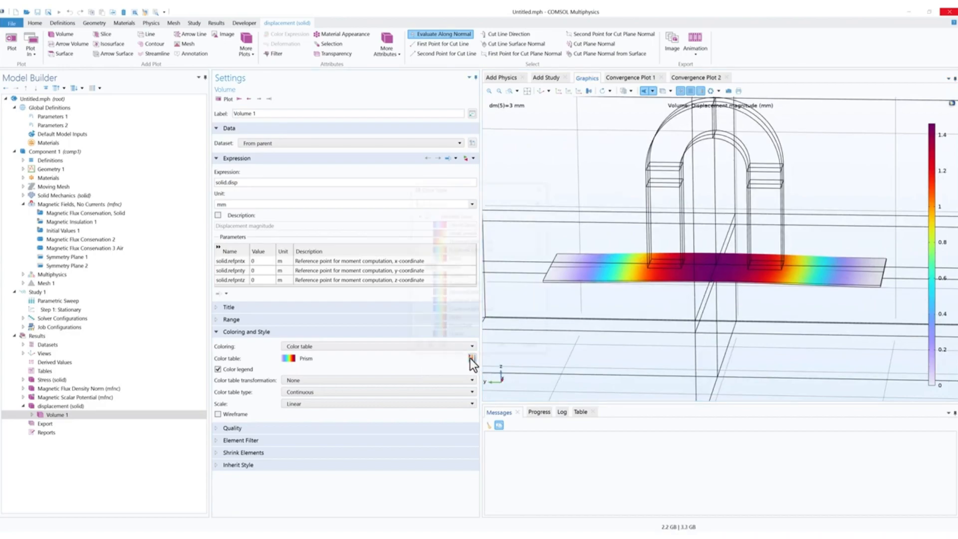
pyautogui.click(474, 242)
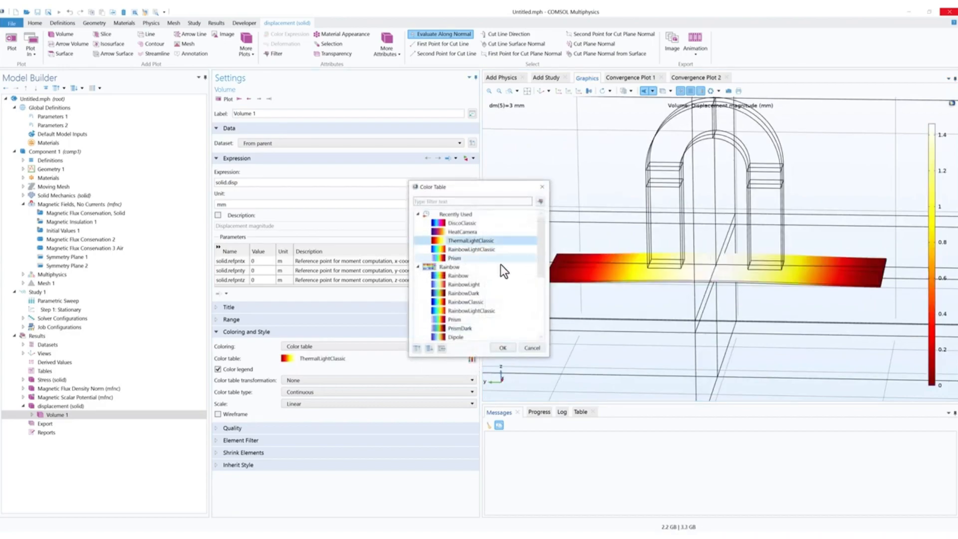
pyautogui.click(457, 231)
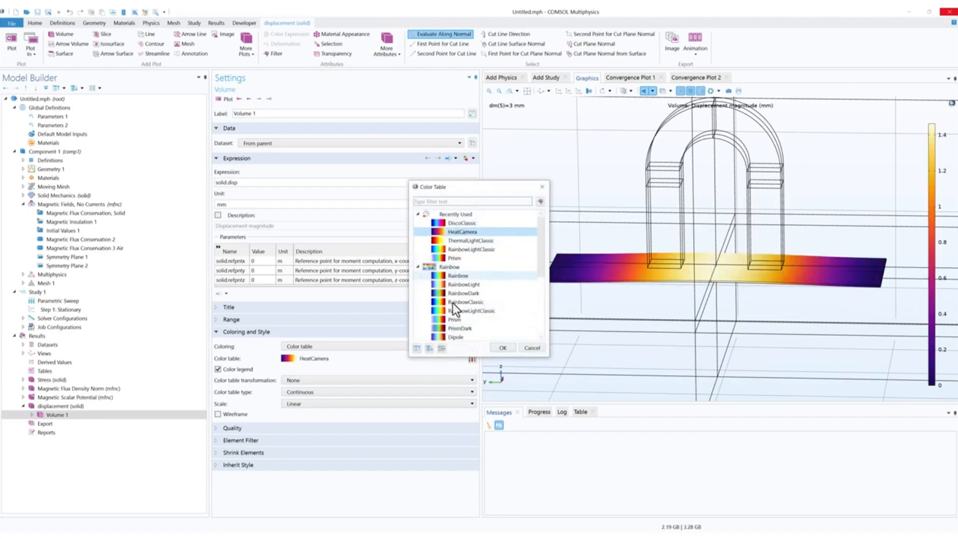
pyautogui.click(503, 348)
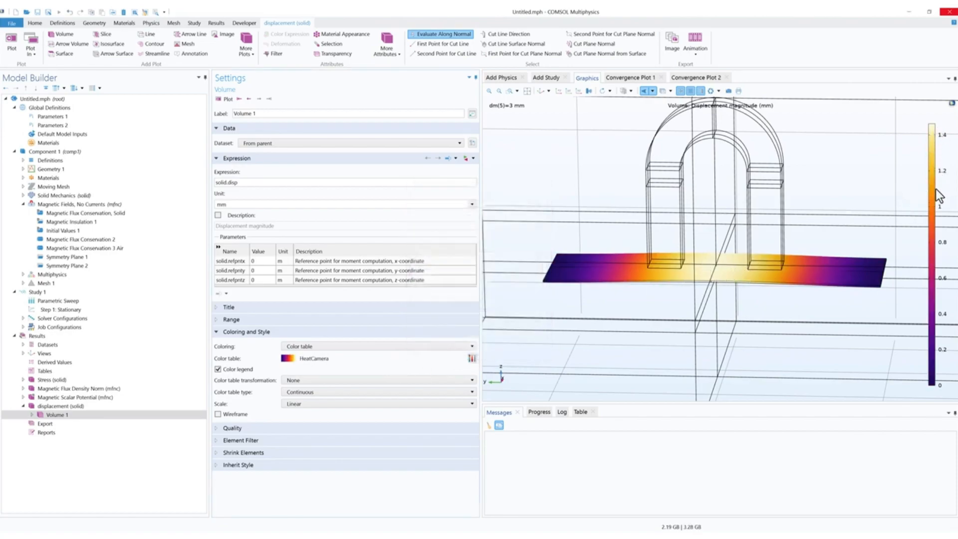
pyautogui.moveTo(718, 283); pyautogui.dragTo(717, 278)
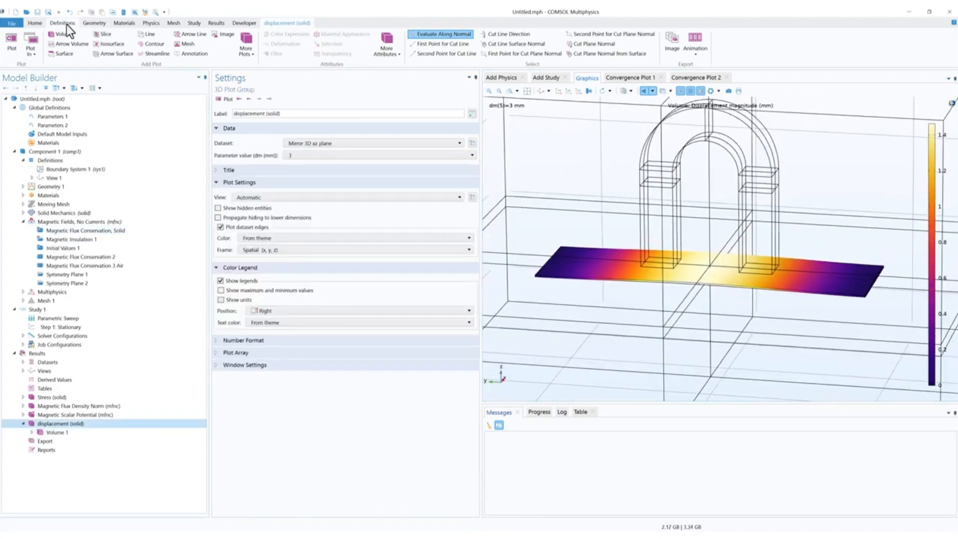
# Step: Add a Maximum nonlocal coupling under the component definitions with the plate, domain 3, as its source selection
pyautogui.click(67, 25)
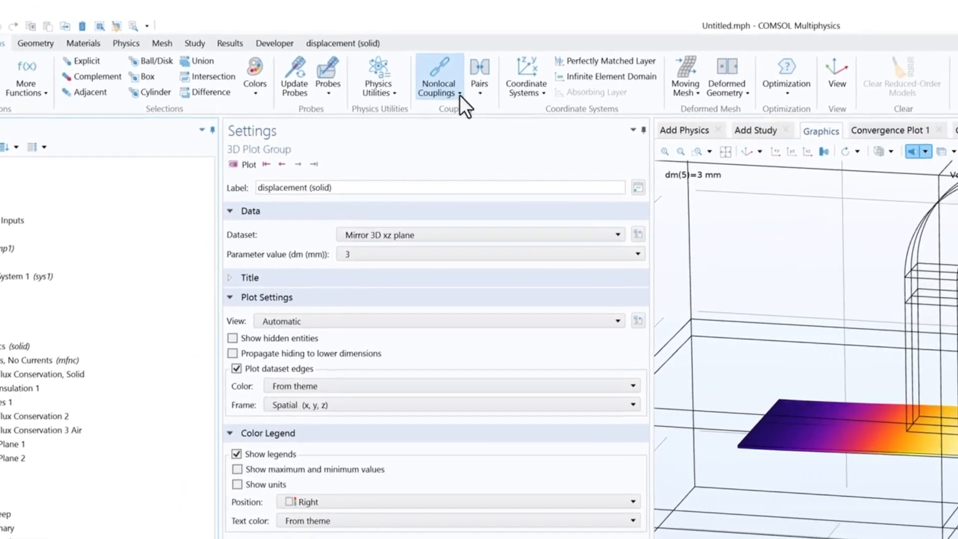
pyautogui.click(459, 95)
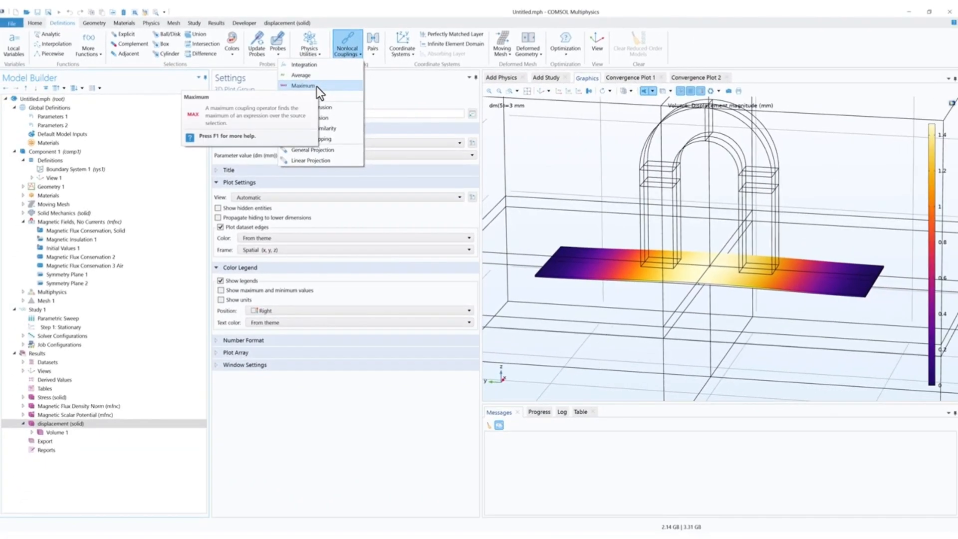
pyautogui.click(317, 85)
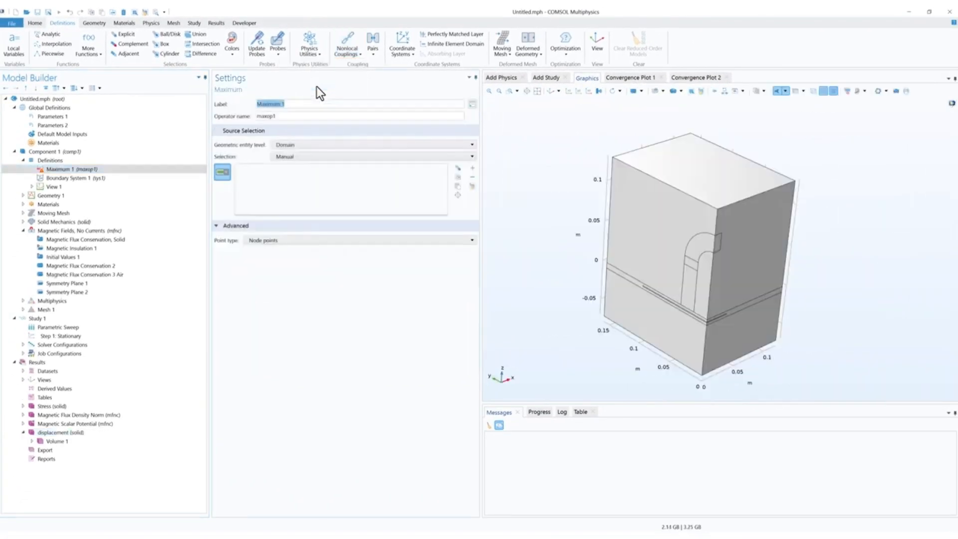
pyautogui.scroll(10, 582, 171)
pyautogui.scroll(-3, 632, 290)
pyautogui.click(637, 276)
pyautogui.scroll(-5, 649, 250)
pyautogui.scroll(-5, 713, 250)
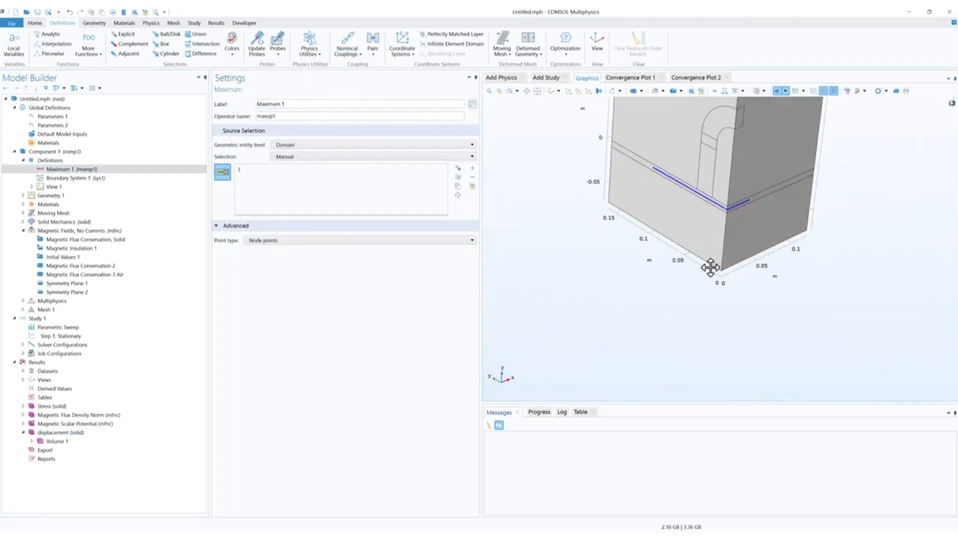
pyautogui.click(53, 169)
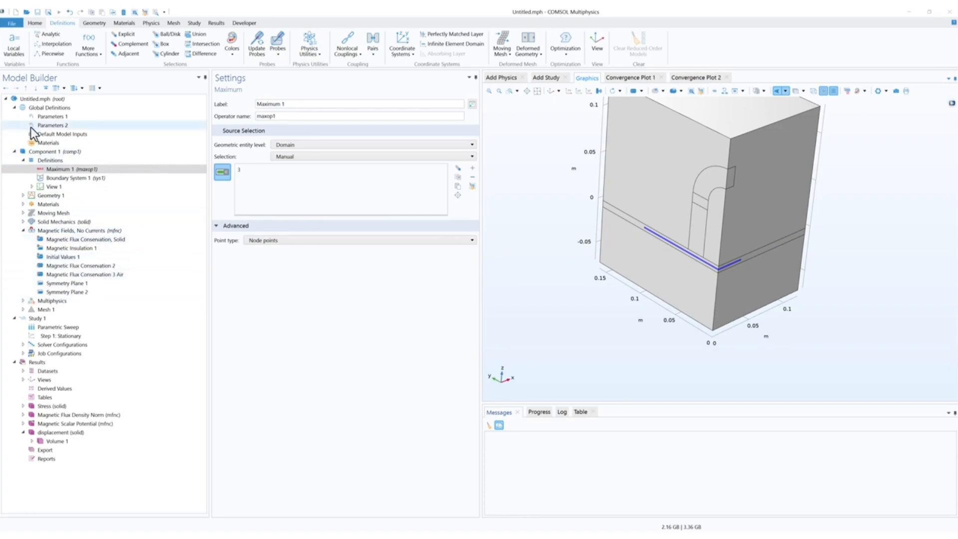
# Step: Add a Force Calculation domain feature to Magnetic Fields, No Currents and assign it to the plate, domain 3
pyautogui.click(68, 233)
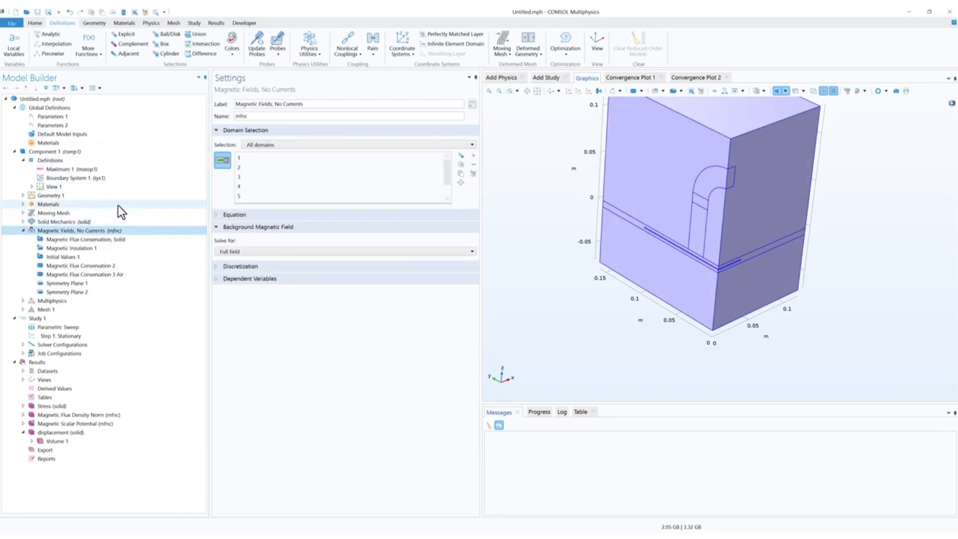
pyautogui.click(146, 23)
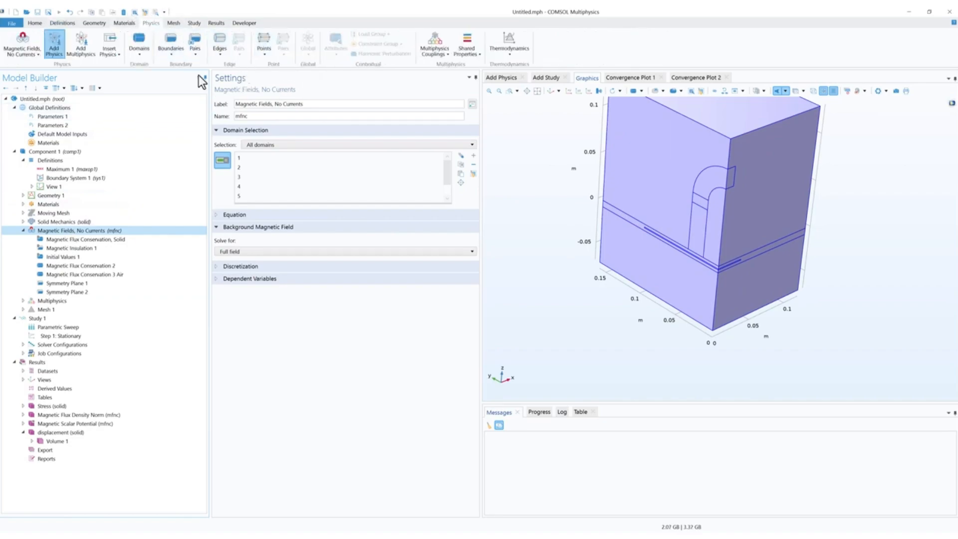
pyautogui.click(140, 44)
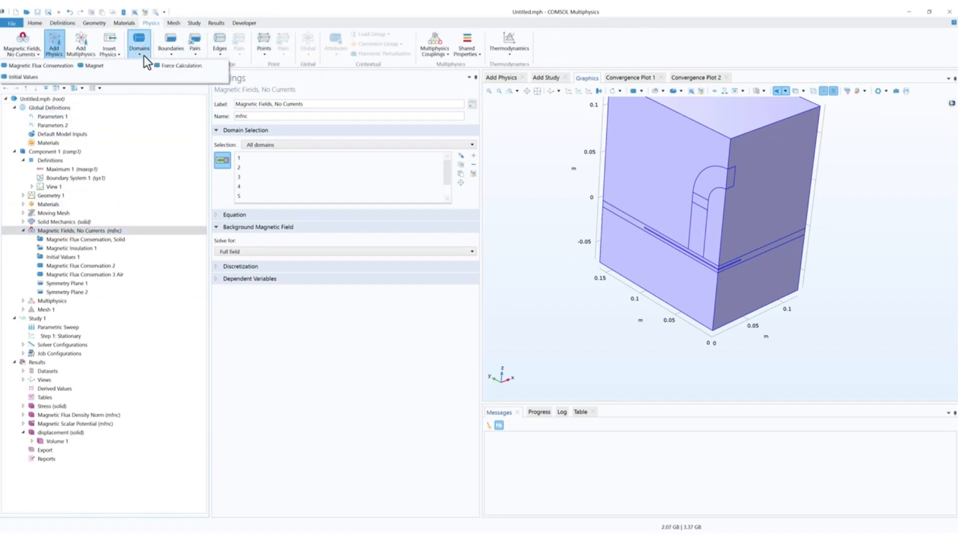
pyautogui.click(166, 67)
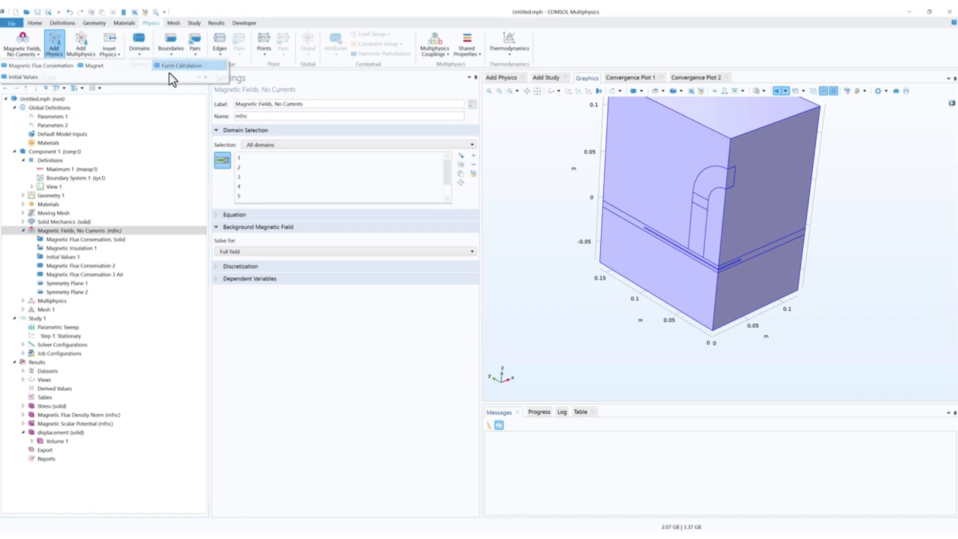
pyautogui.scroll(5, 728, 239)
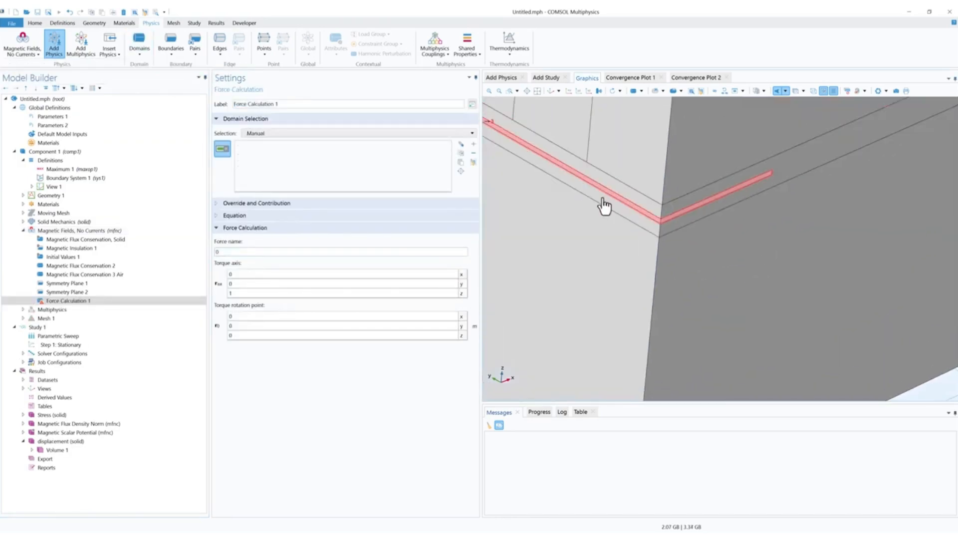
pyautogui.click(461, 163)
pyautogui.write('3')
pyautogui.click(505, 281)
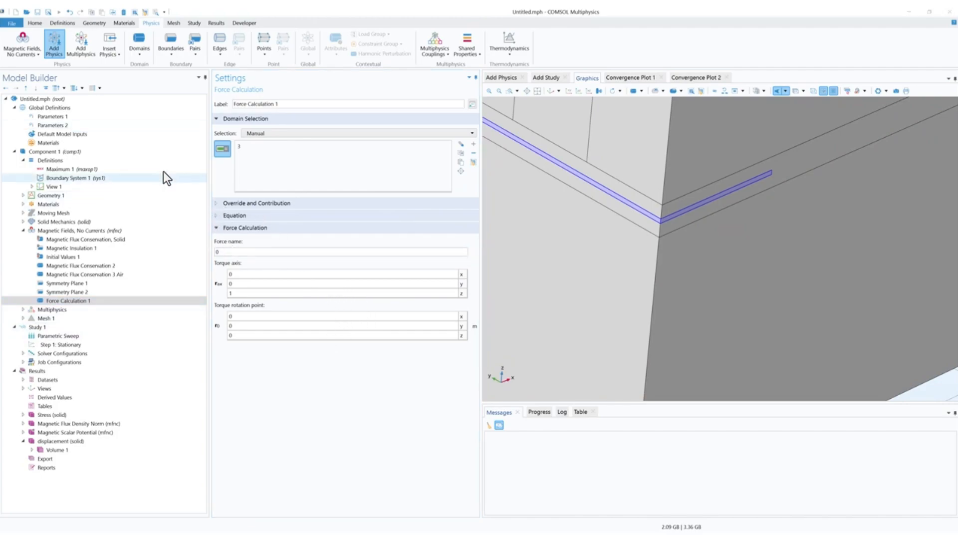
# Step: Update the solution of Study 1 to include the new coupling and force calculation
pyautogui.click(62, 330)
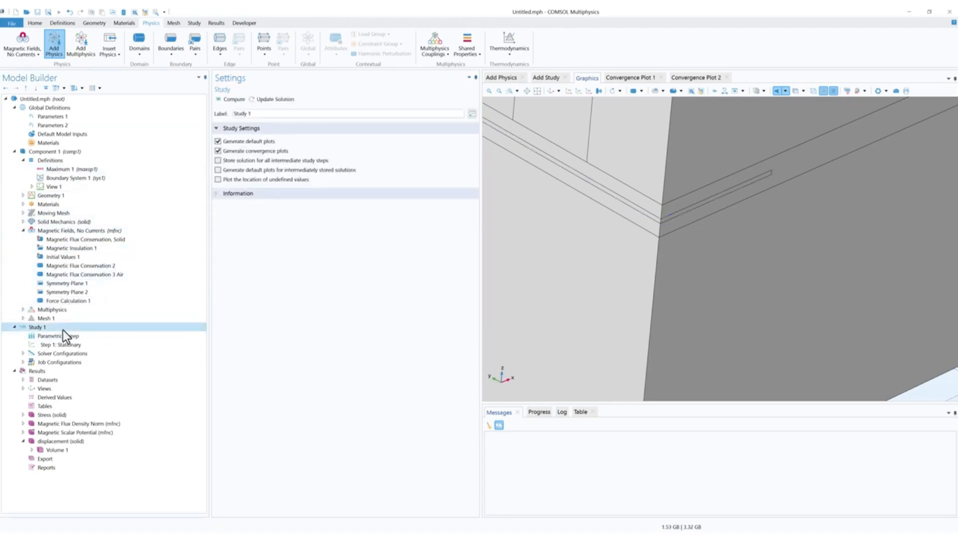
pyautogui.click(289, 104)
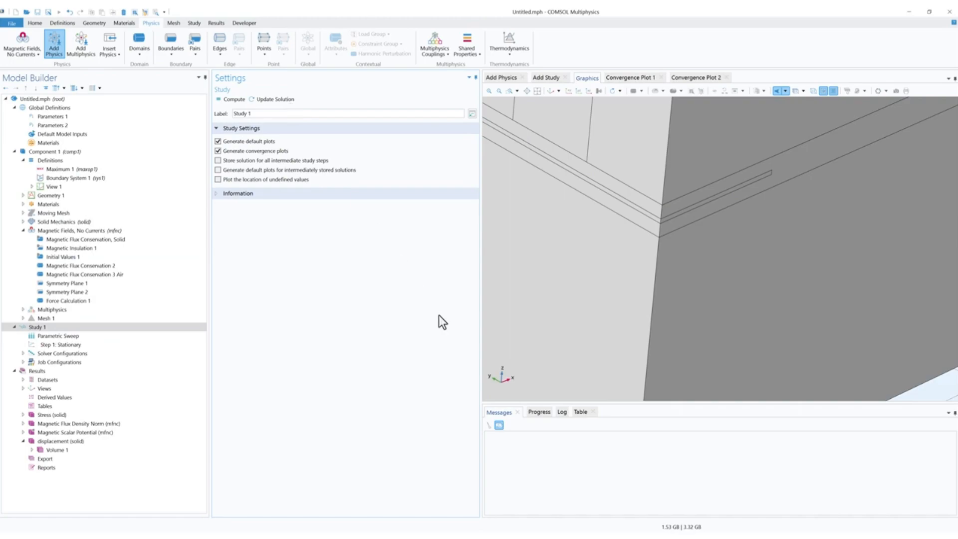
# Step: Add a 1D plot group labelled displacement and set its dataset to Study 1/Parametric Solutions 1
pyautogui.click(535, 412)
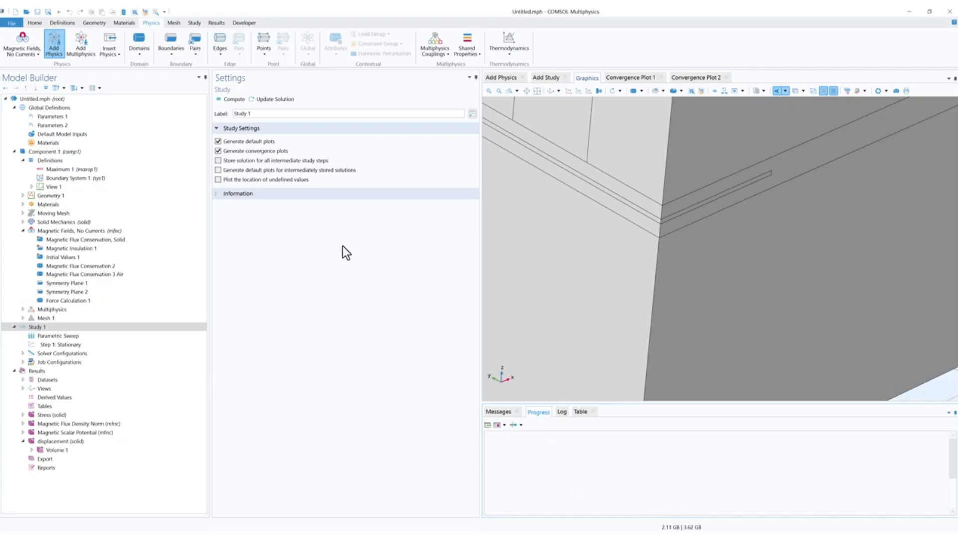
pyautogui.click(55, 371)
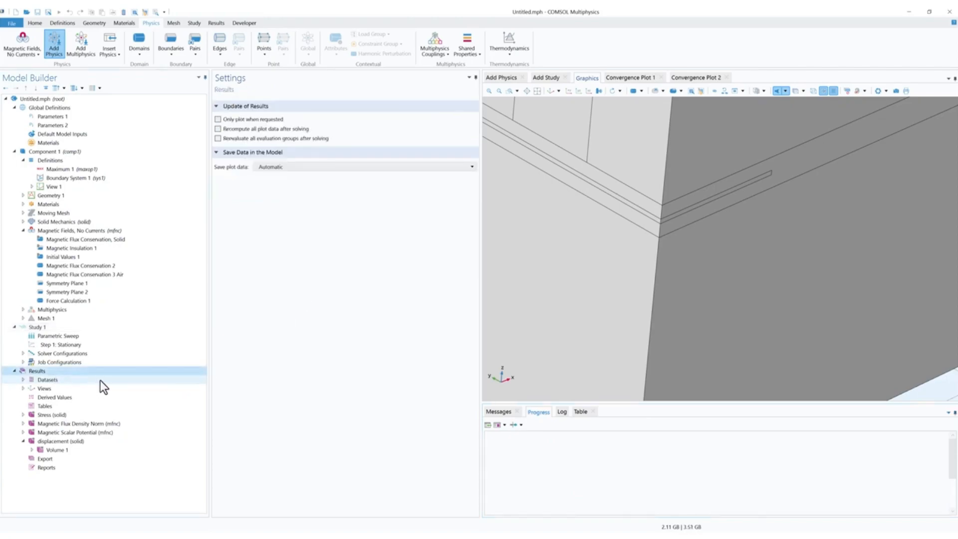
pyautogui.click(35, 23)
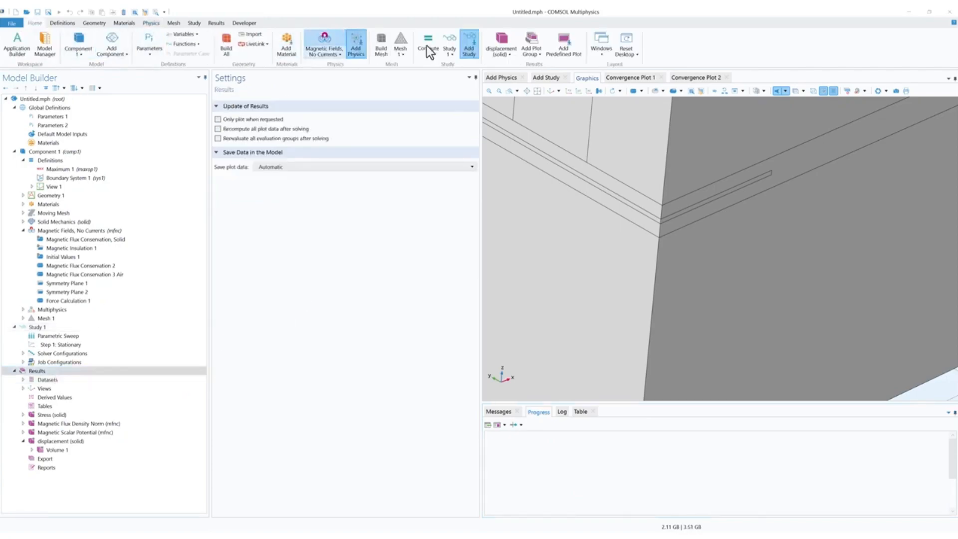
pyautogui.click(538, 53)
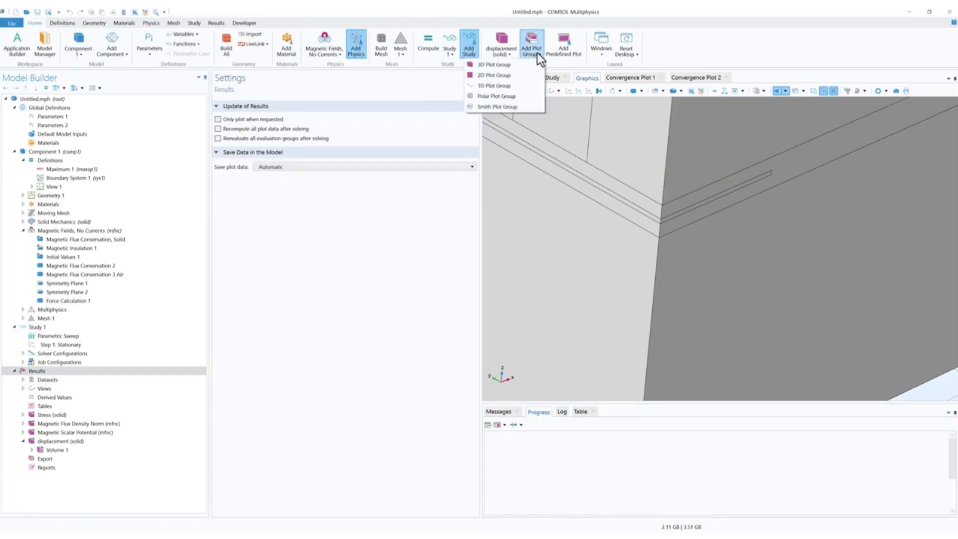
pyautogui.click(221, 25)
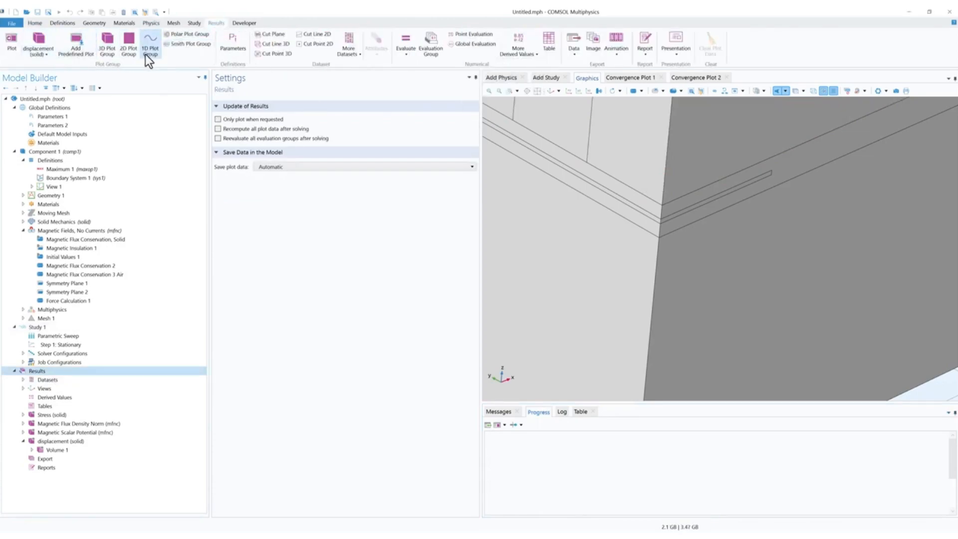
pyautogui.click(151, 46)
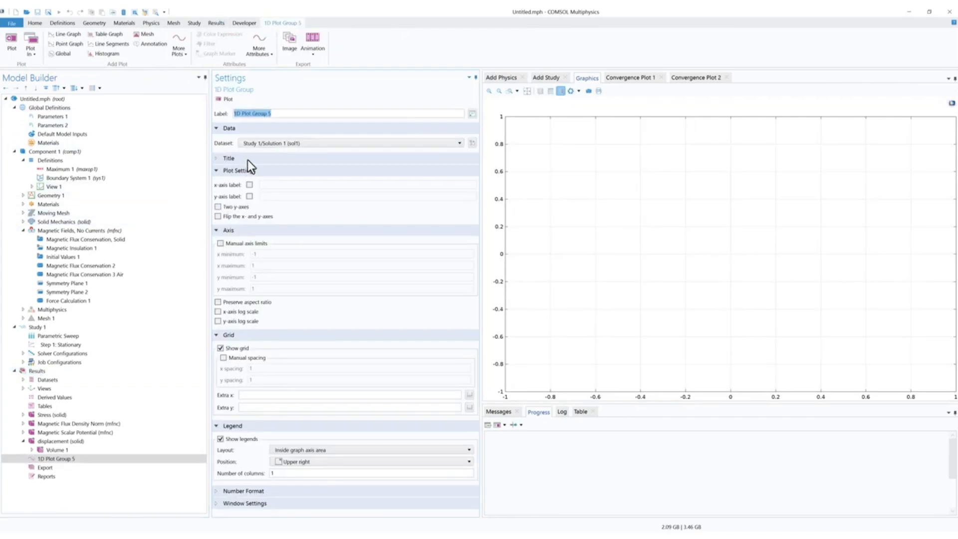
pyautogui.write('displacement')
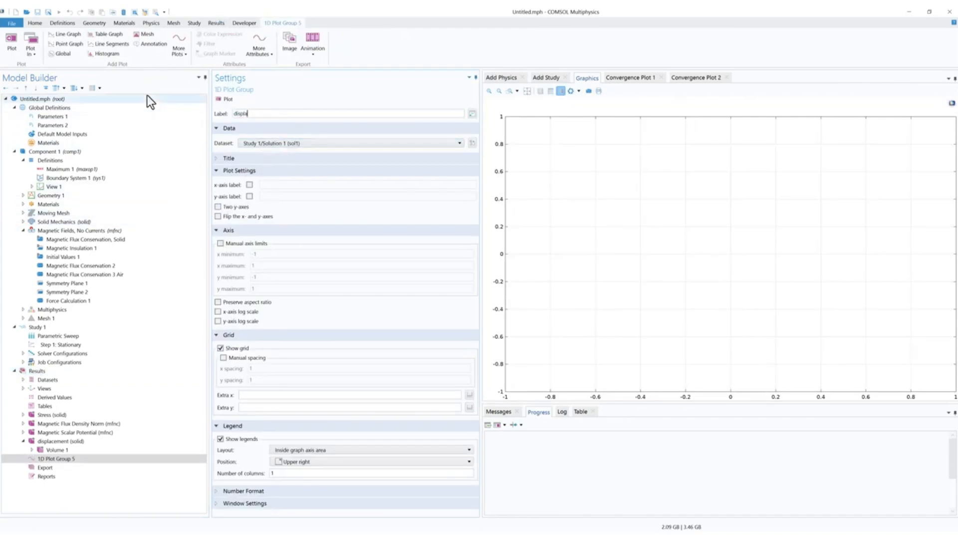
pyautogui.press('Return')
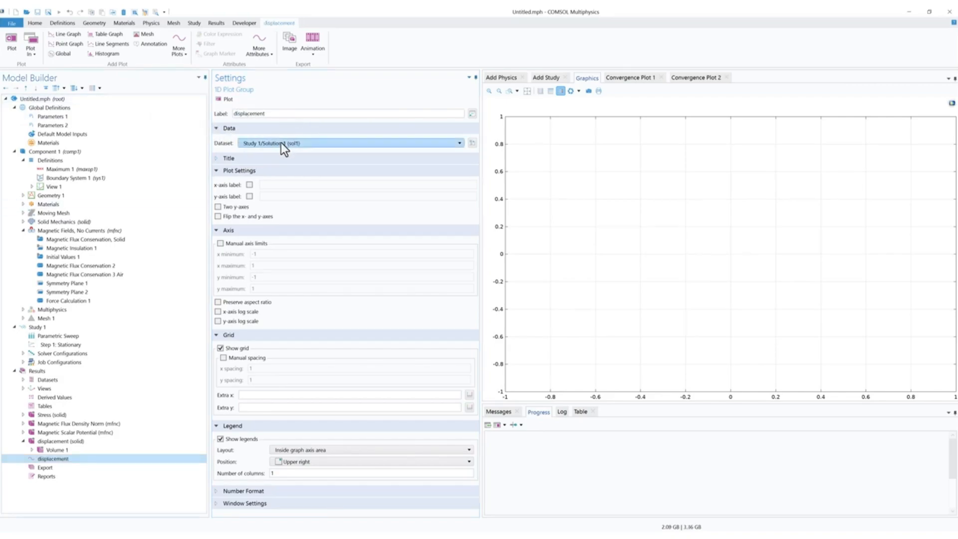
pyautogui.click(281, 143)
pyautogui.click(283, 172)
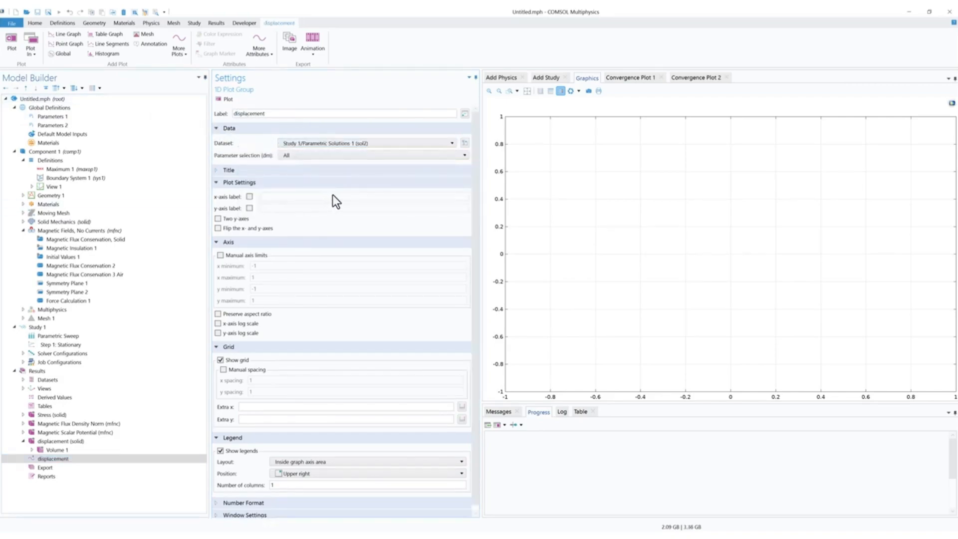
# Step: Add a Global plot to the 1D displacement group and copy the operator name maxop1 from the Maximum coupling
pyautogui.rightClick(75, 458)
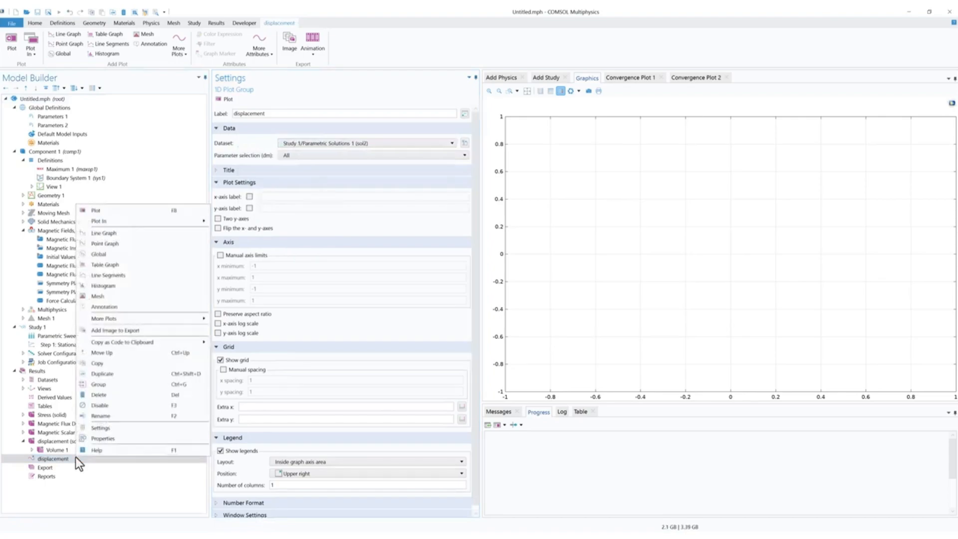
pyautogui.click(115, 256)
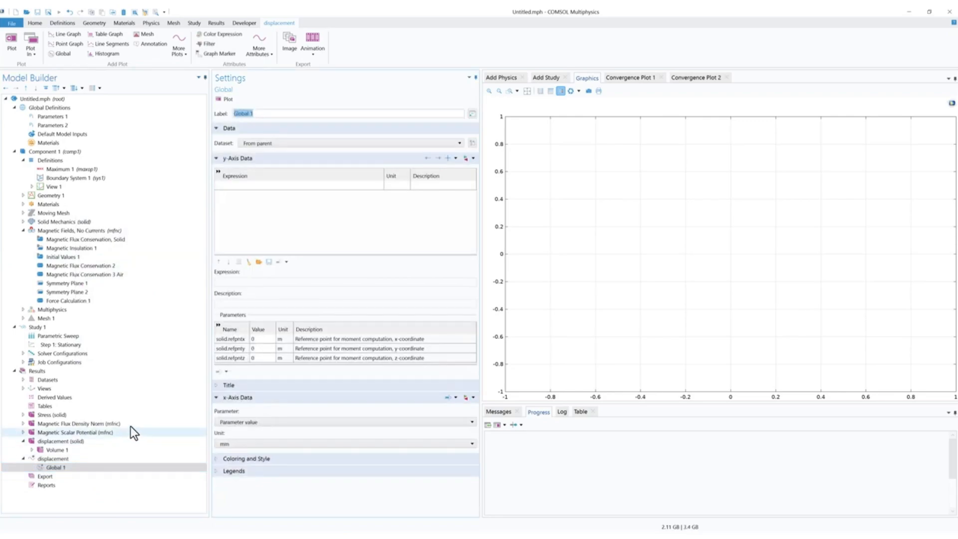
pyautogui.click(90, 169)
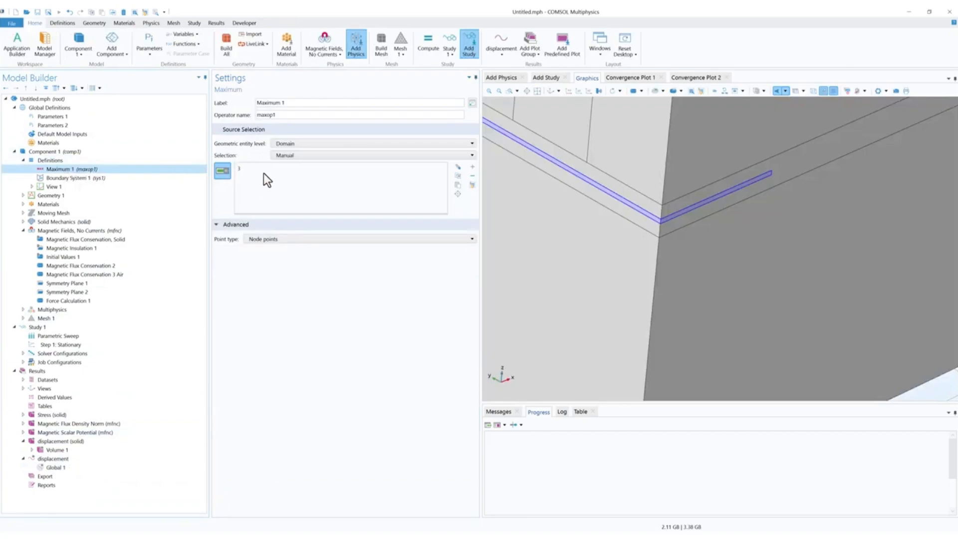
pyautogui.doubleClick(257, 116)
pyautogui.rightClick(261, 115)
pyautogui.click(227, 123)
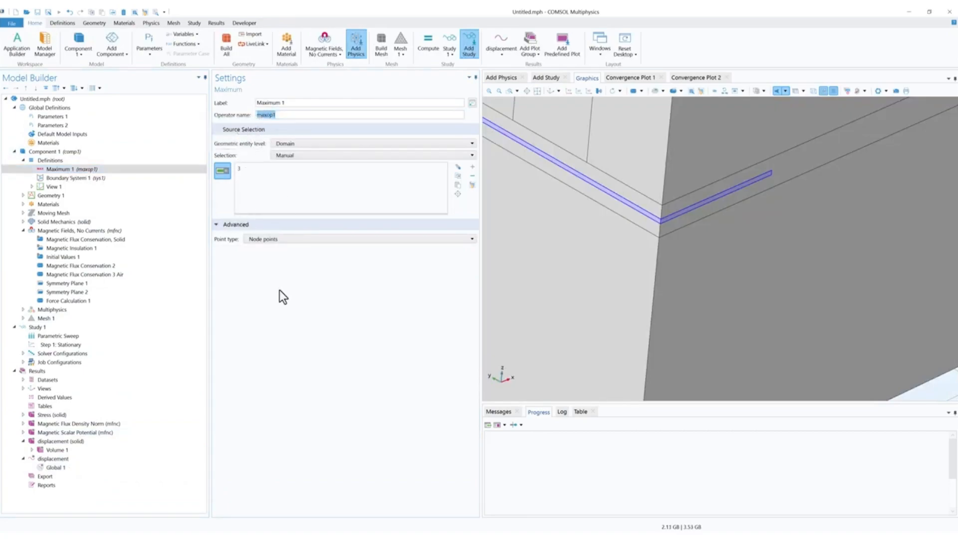
# Step: Enter maxop1(w/dm) as the Global plot's y-axis expression, with % as its unit
pyautogui.click(60, 468)
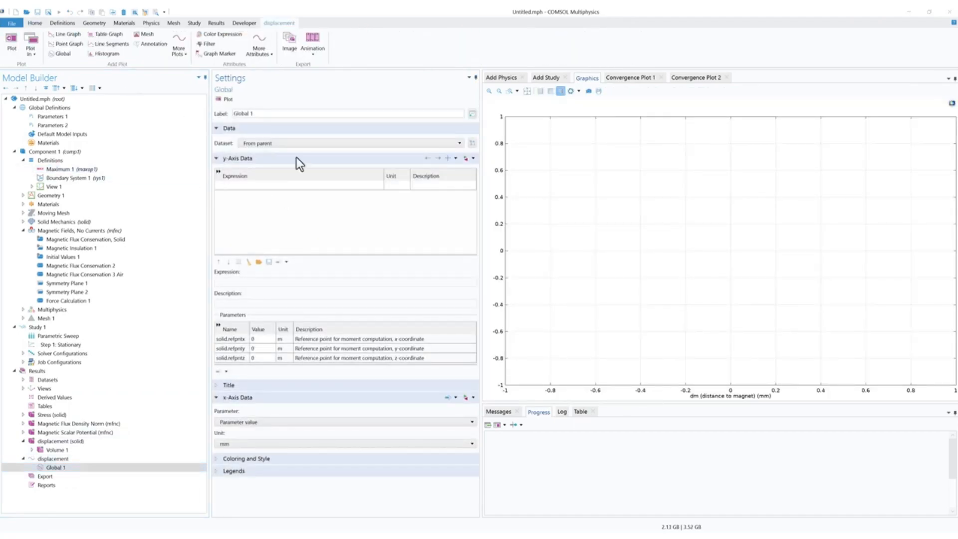
pyautogui.click(312, 185)
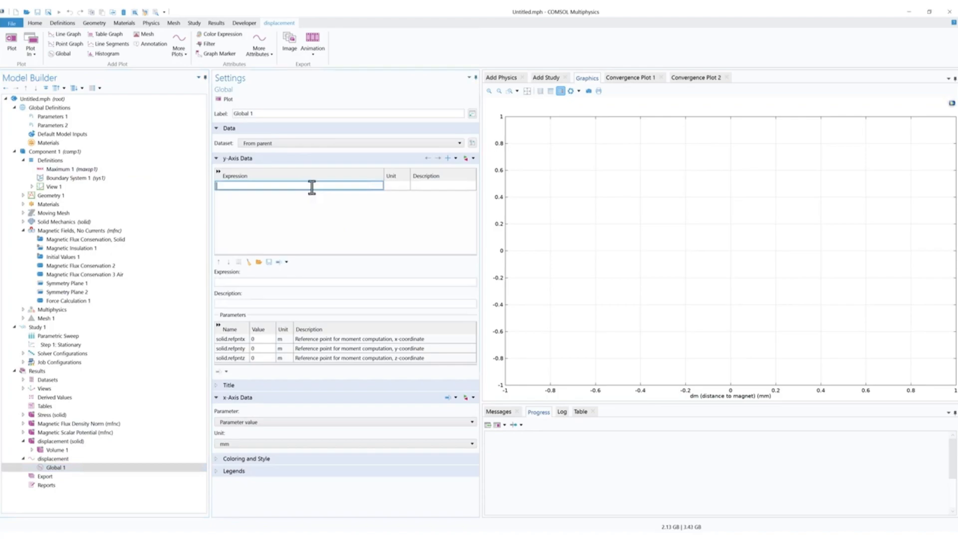
pyautogui.hotkey('ctrl', 'v')
pyautogui.write('(')
pyautogui.write('w)')
pyautogui.write('/dm')
pyautogui.click(397, 186)
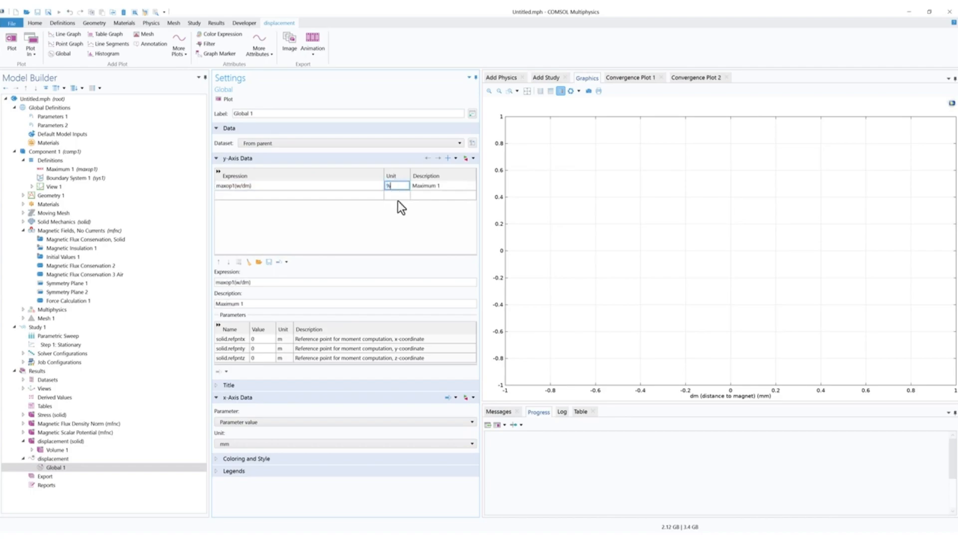
pyautogui.press('Tab')
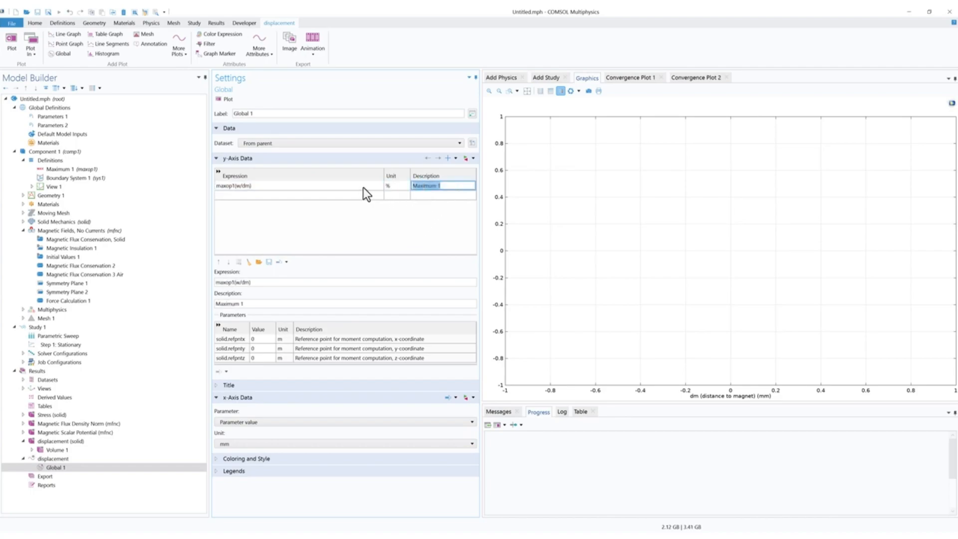
# Step: Set the expression's description to max(w/dm) and plot the 1D displacement group
pyautogui.write('max(d/')
pyautogui.press('BackSpace')
pyautogui.press('BackSpace')
pyautogui.write('w/dm)')
pyautogui.press('Return')
pyautogui.click(71, 460)
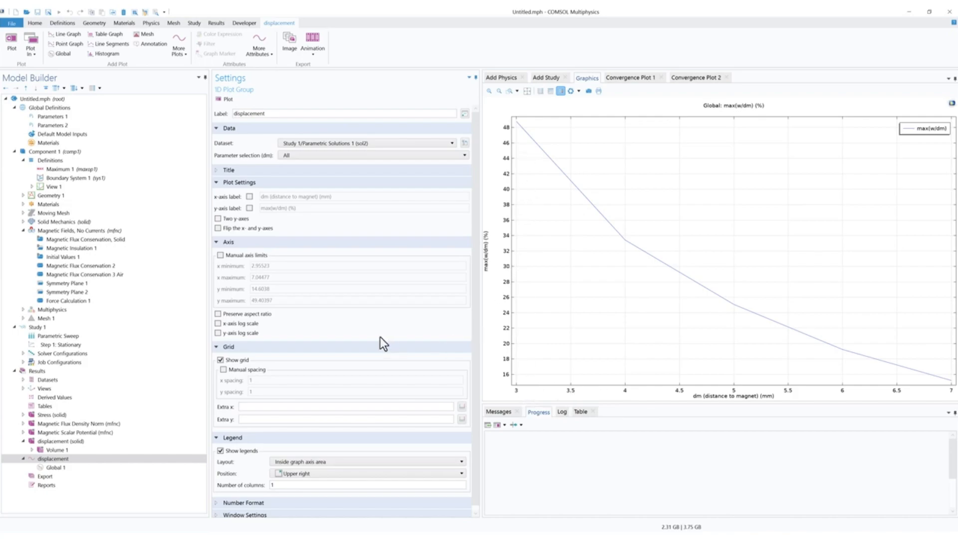
# Step: Set the line width of the displacement group's Global plot to 4
pyautogui.click(62, 465)
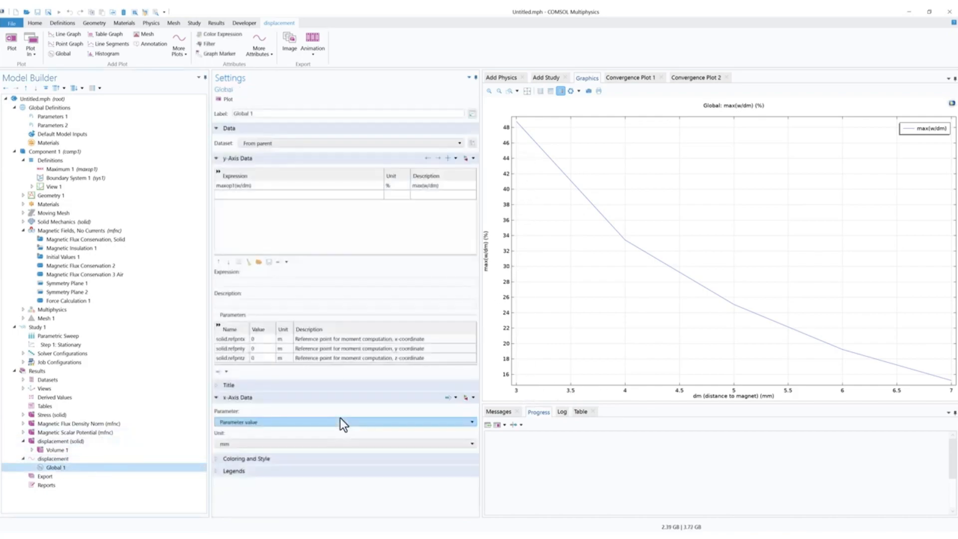
pyautogui.click(254, 459)
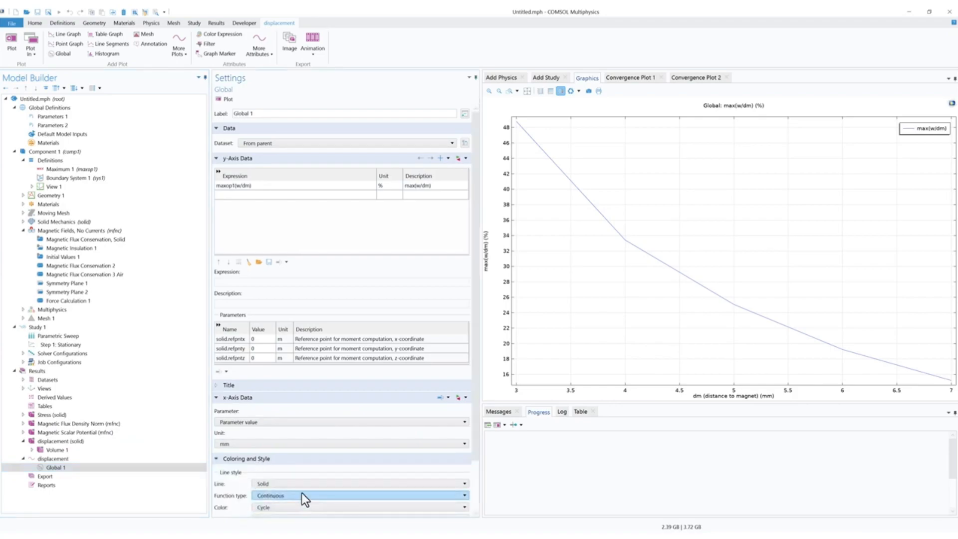
pyautogui.scroll(-2, 477, 430)
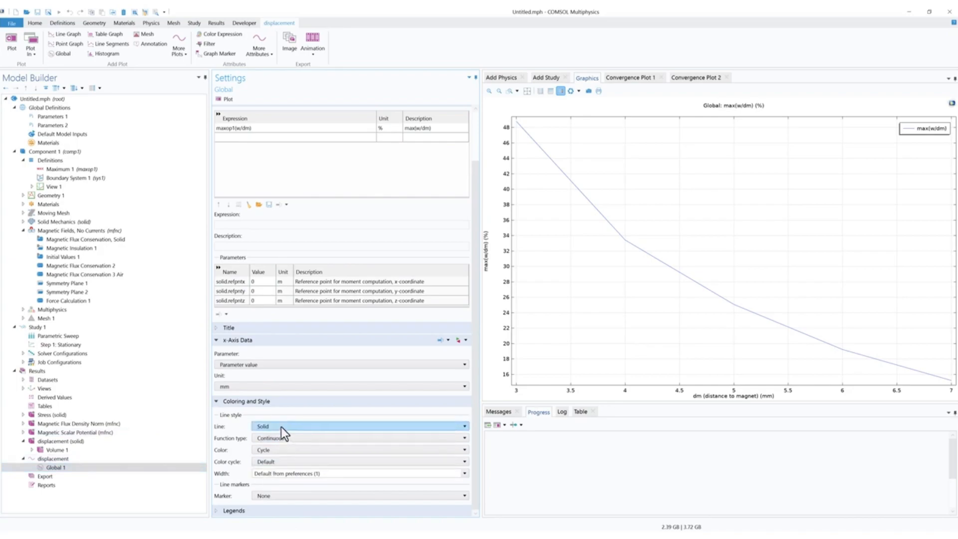
pyautogui.click(465, 473)
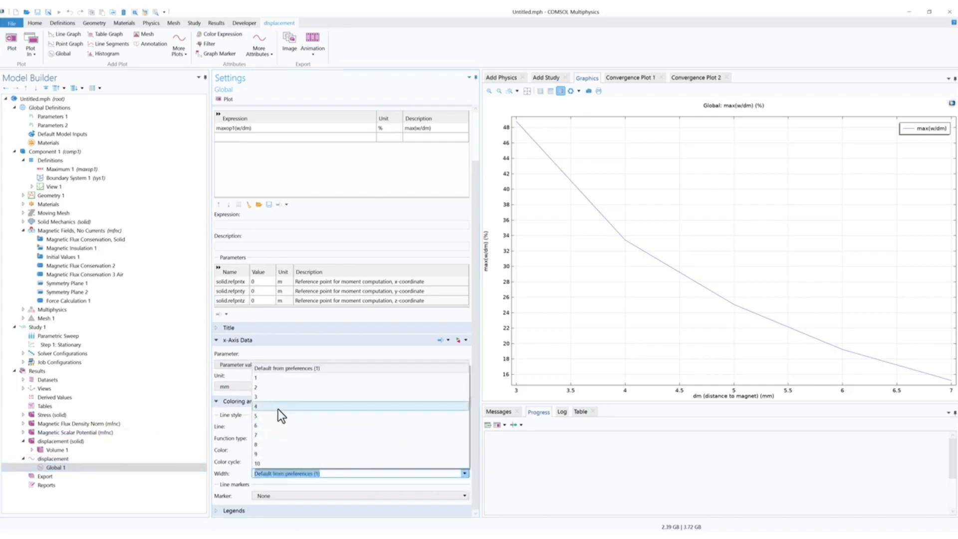
pyautogui.click(277, 407)
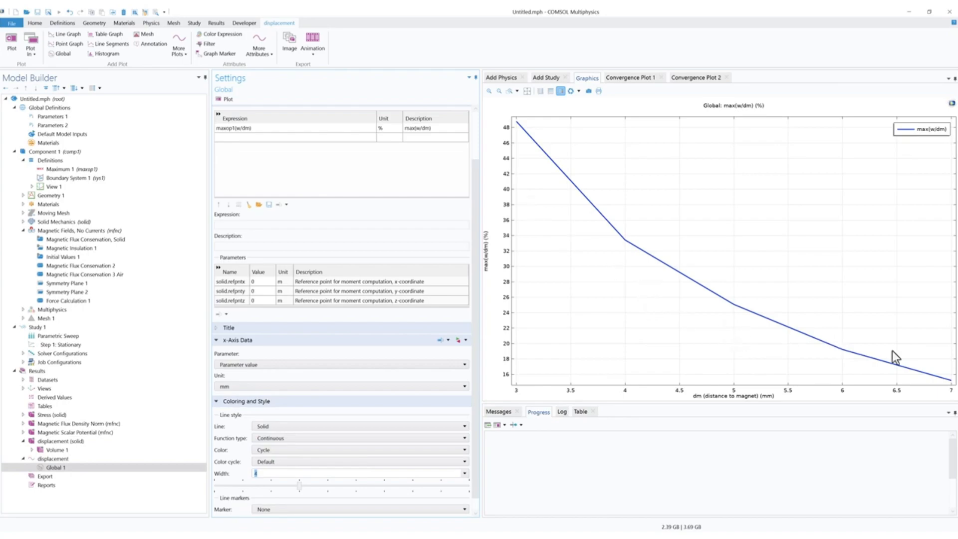
# Step: Add another 1D plot group and label it force
pyautogui.click(53, 462)
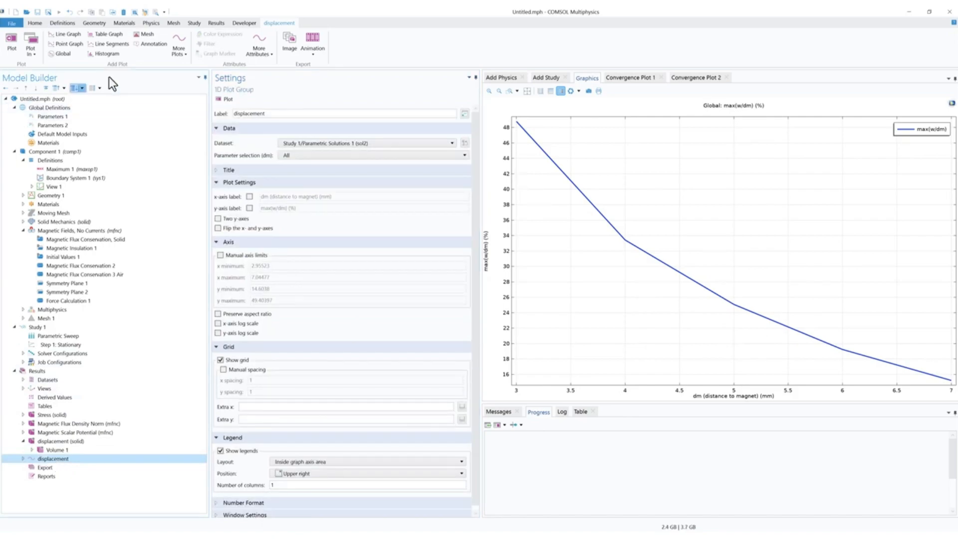
pyautogui.click(220, 23)
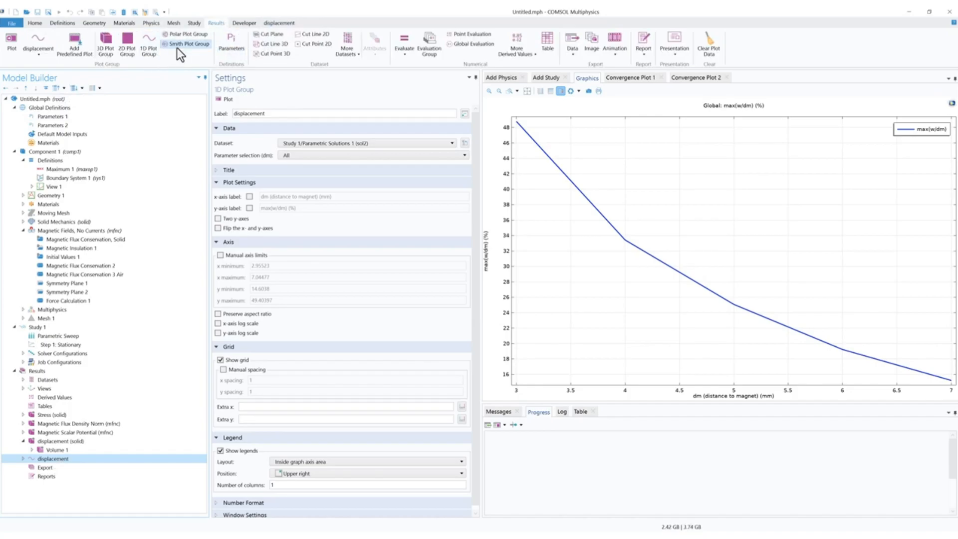
pyautogui.click(149, 52)
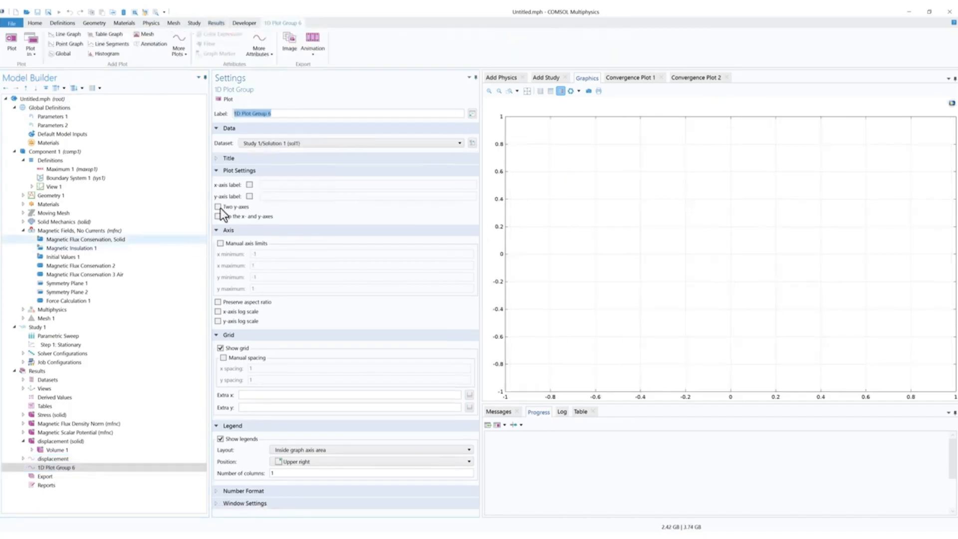
pyautogui.write('force')
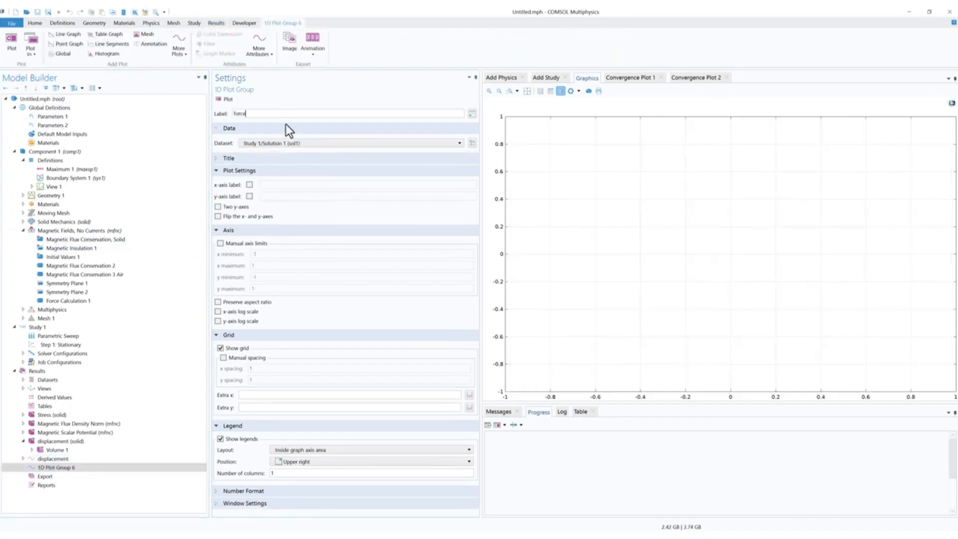
# Step: Add a Global plot to the force group with the z-component of the electromagnetic force, mfnc.Forcez_0, as its y-axis expression
pyautogui.rightClick(68, 469)
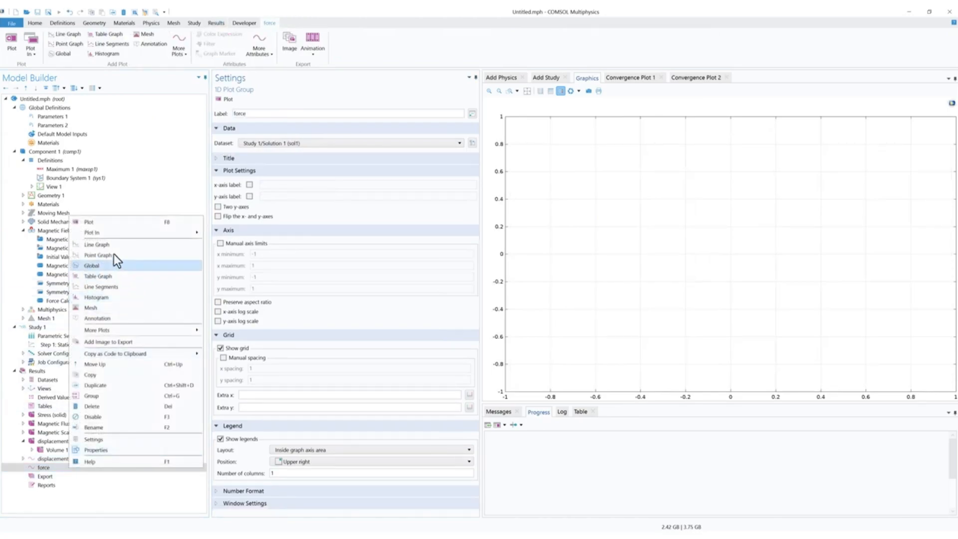
pyautogui.click(92, 266)
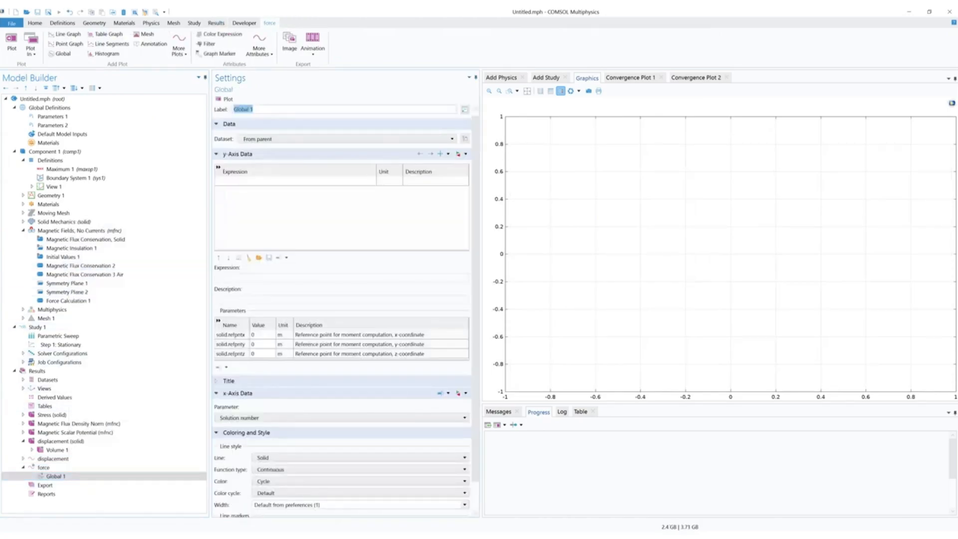
pyautogui.click(441, 154)
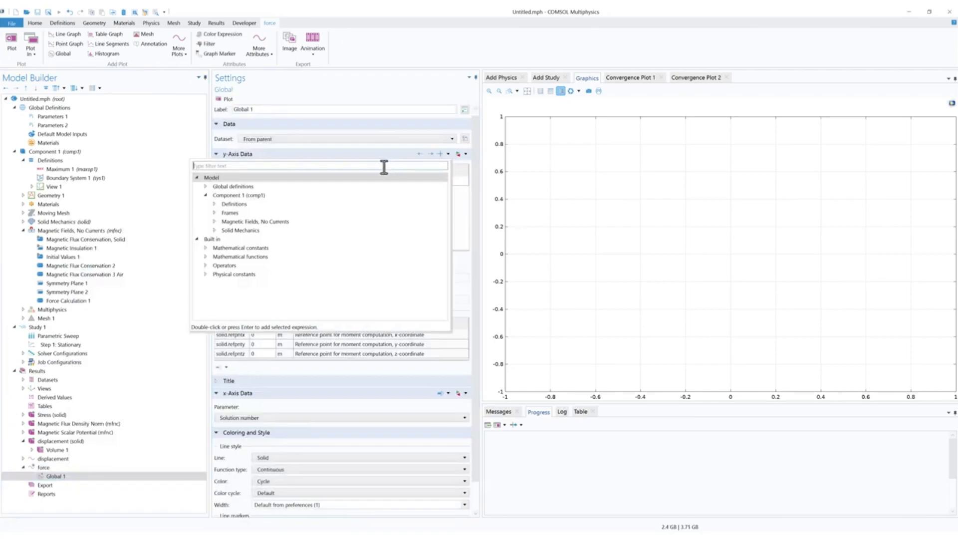
pyautogui.write('force')
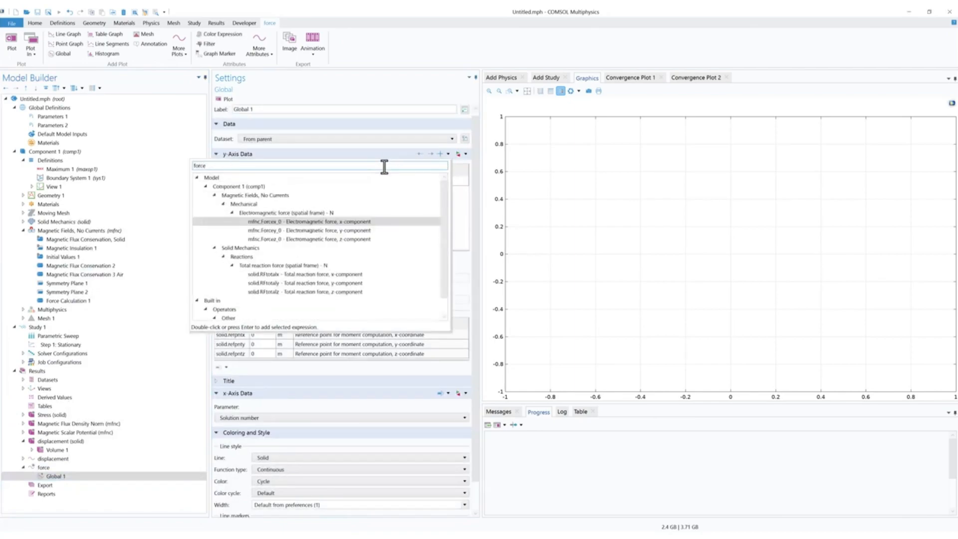
pyautogui.doubleClick(282, 239)
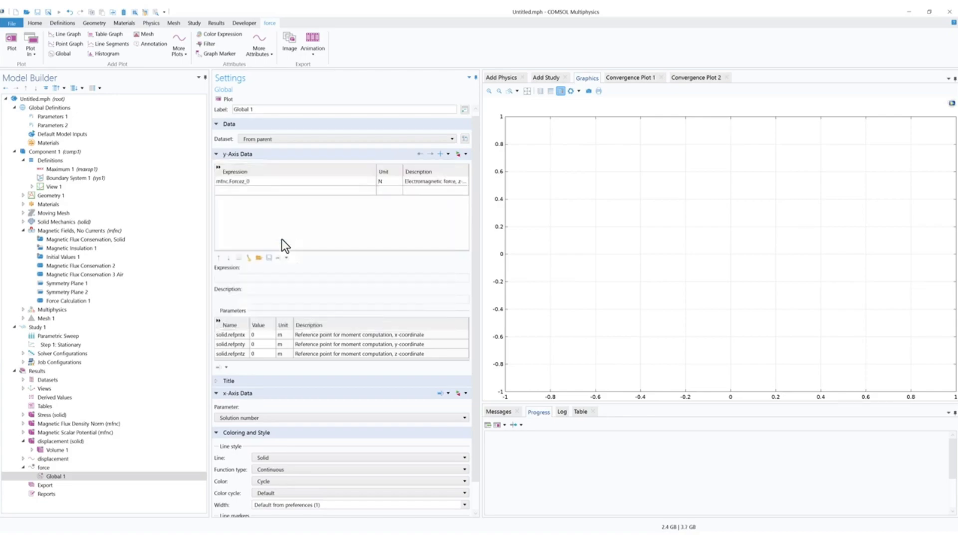
# Step: Change the force expression to 4*mfnc.Forcez_0 and plot it
pyautogui.click(269, 182)
pyautogui.click(236, 184)
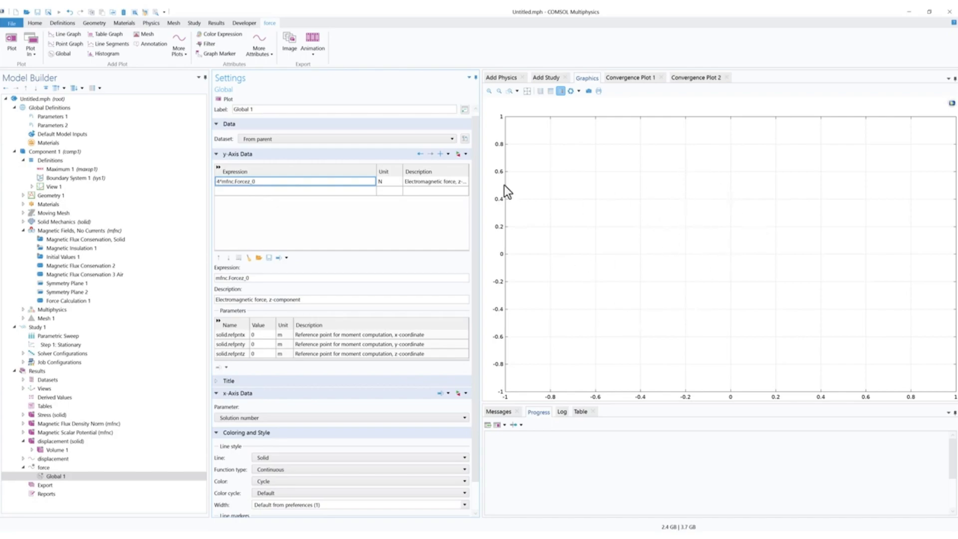
pyautogui.press('Return')
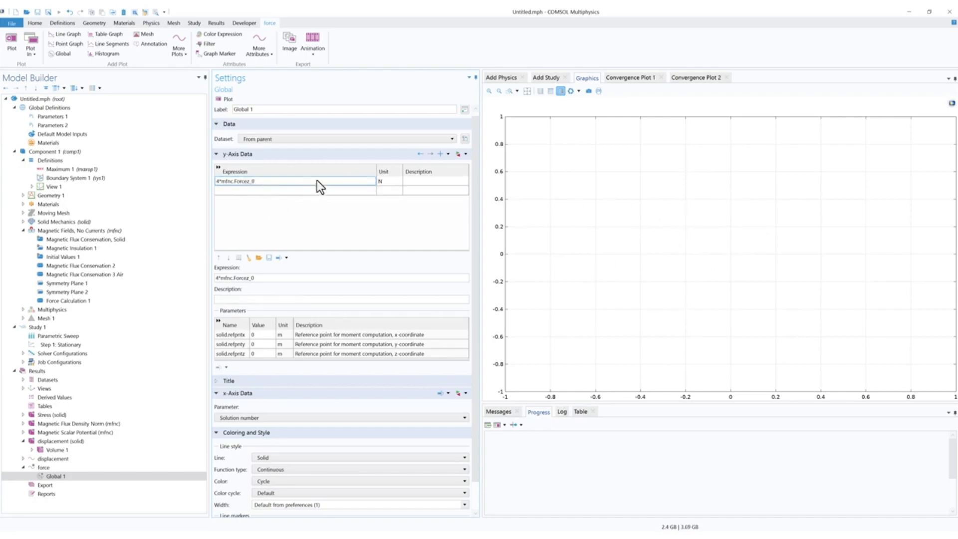
pyautogui.click(227, 99)
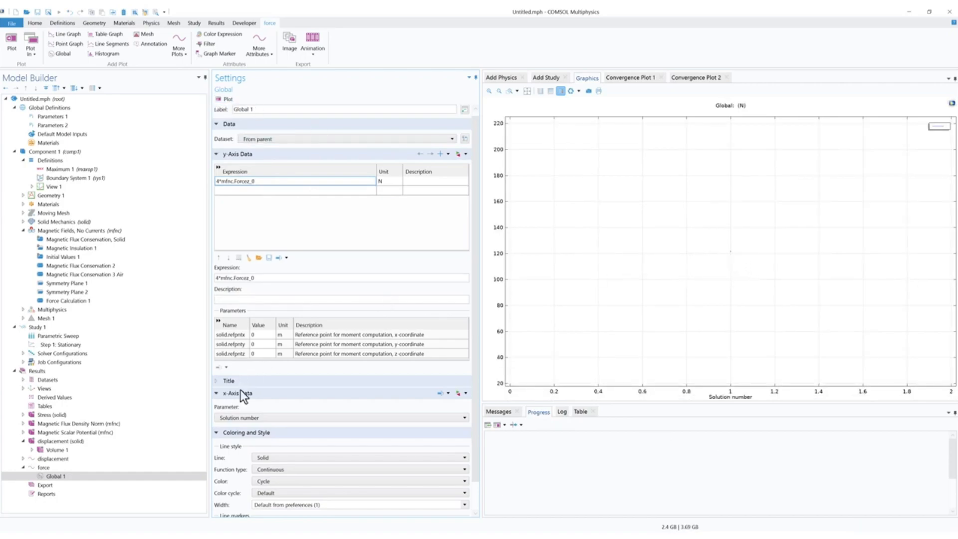
# Step: Plot the force group from the Study 1/Parametric Solutions 1 dataset and set its Global plot's line width to 6
pyautogui.click(79, 467)
pyautogui.click(297, 145)
pyautogui.click(290, 171)
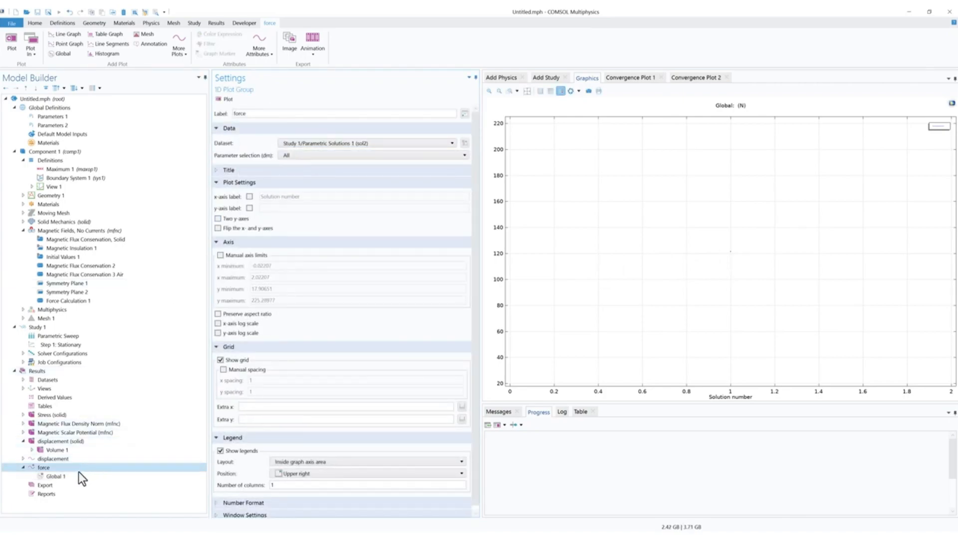
pyautogui.click(226, 99)
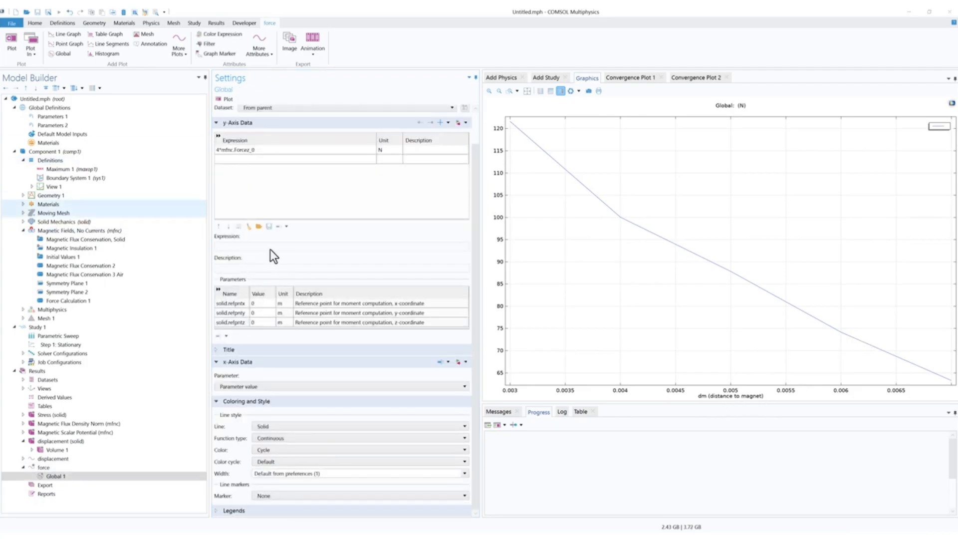
pyautogui.click(466, 474)
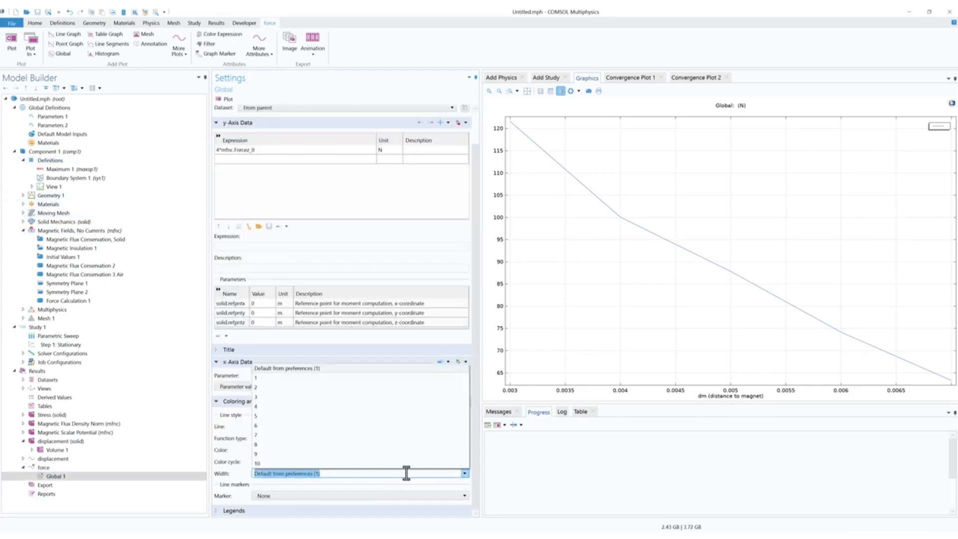
pyautogui.click(291, 429)
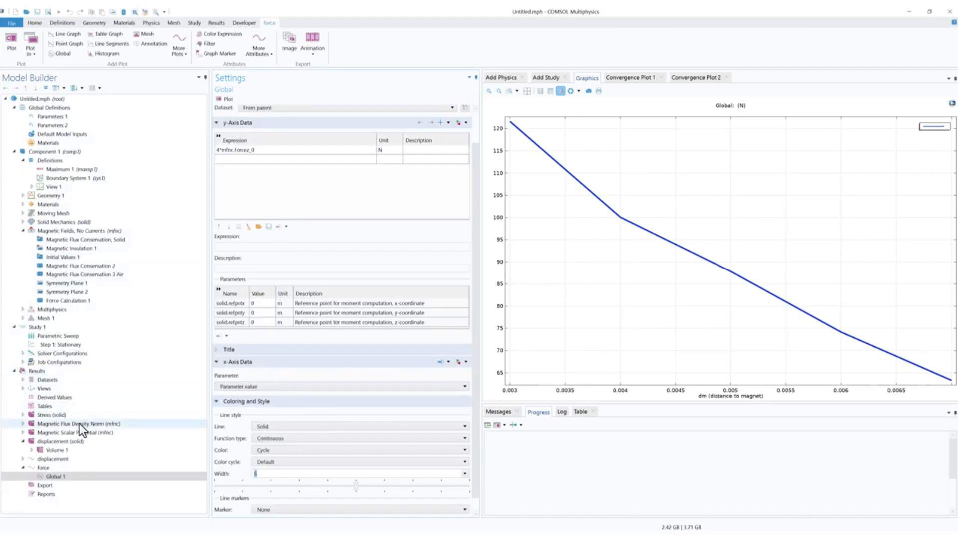
# Step: Review the whole mirrored von Mises stress plot and the operations in the Geometry 1 sequence
pyautogui.click(65, 415)
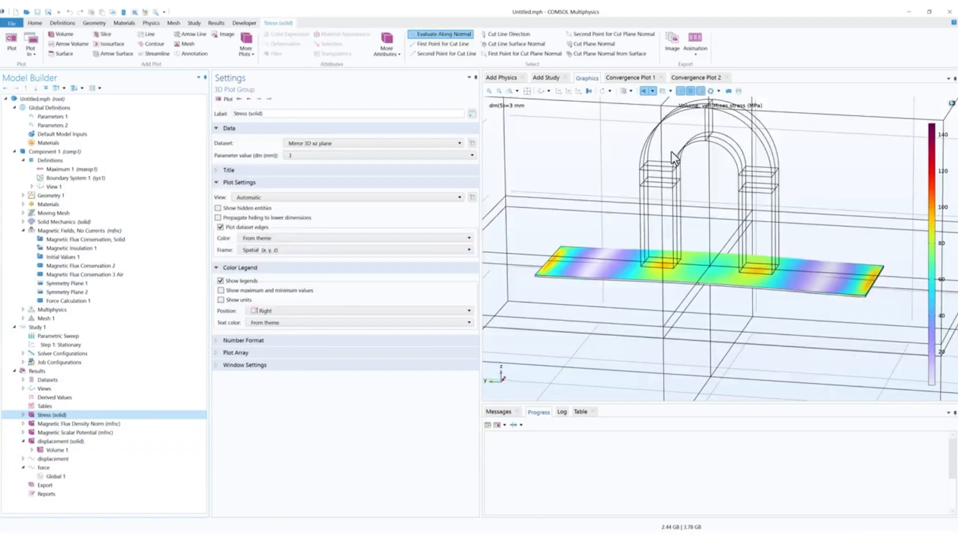
pyautogui.click(529, 92)
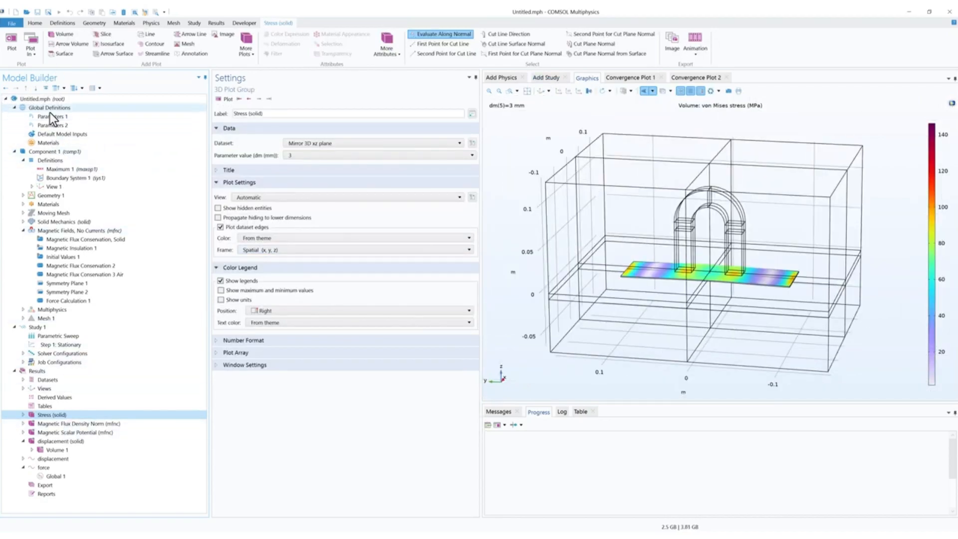
pyautogui.click(24, 230)
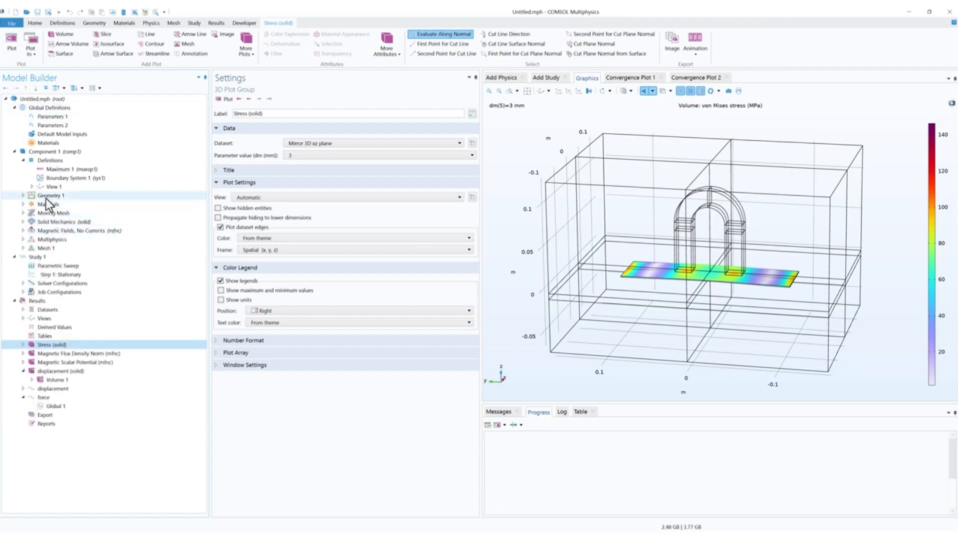
pyautogui.click(26, 195)
pyautogui.click(23, 195)
pyautogui.moveTo(580, 227); pyautogui.dragTo(616, 285, button='middle')
pyautogui.moveTo(616, 284); pyautogui.dragTo(618, 322, button='right')
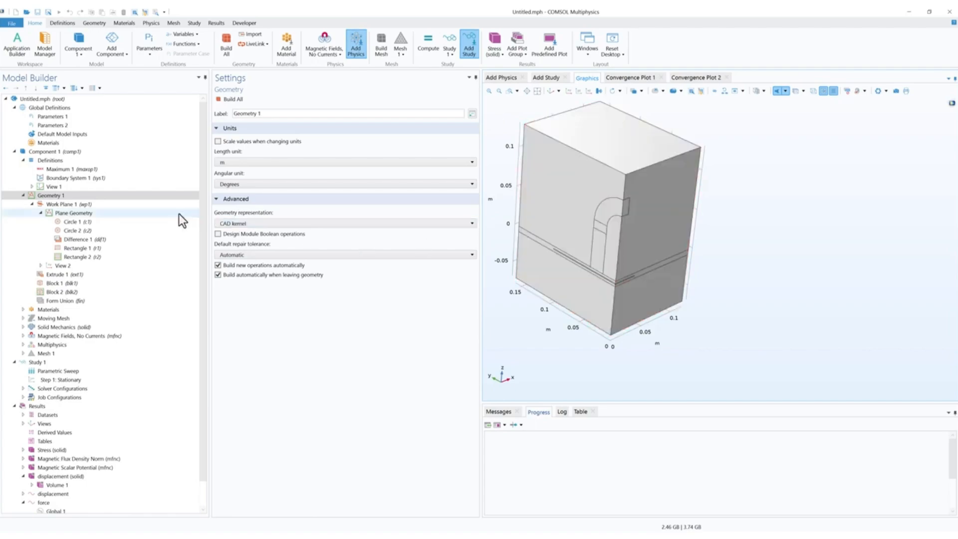
# Step: Review the domain selections of Solid Mechanics and Magnetic Fields, No Currents, and the material assignments
pyautogui.click(68, 318)
pyautogui.click(70, 334)
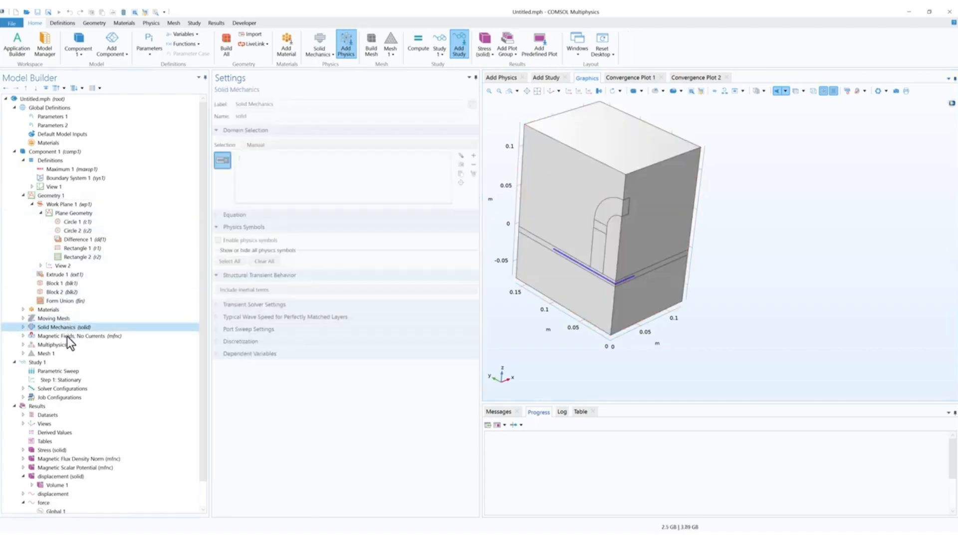
pyautogui.click(47, 310)
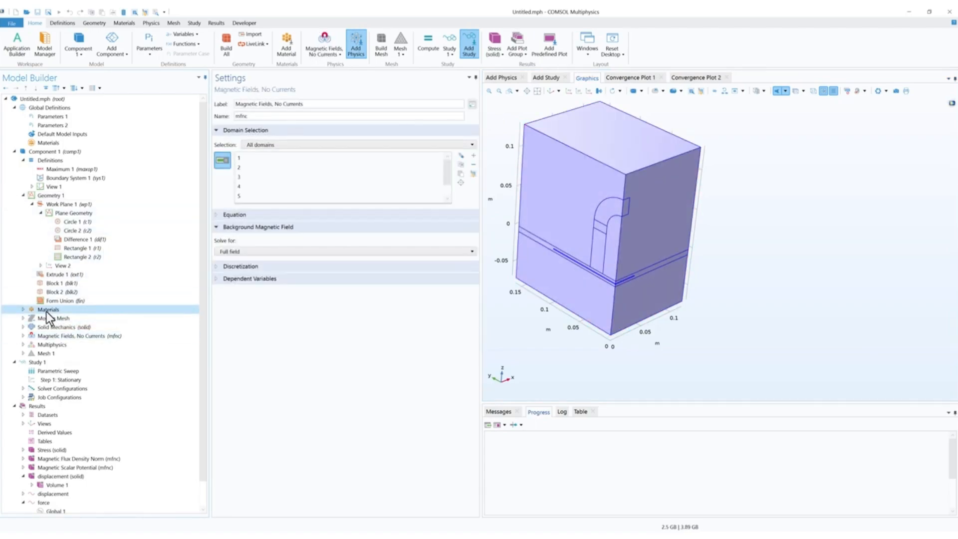
pyautogui.click(23, 309)
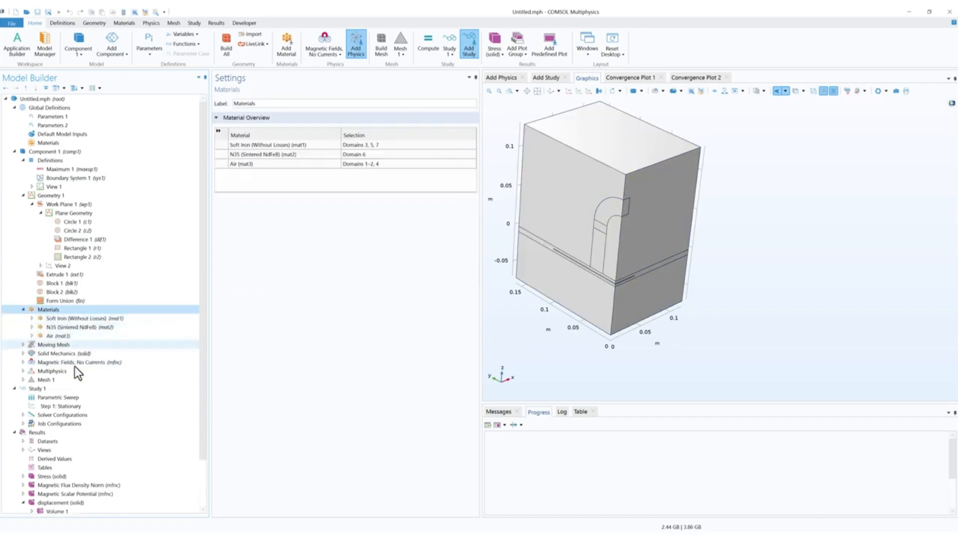
# Step: Inspect Mesh 1 up close around the thin plate, its edges and the surrounding air
pyautogui.click(46, 381)
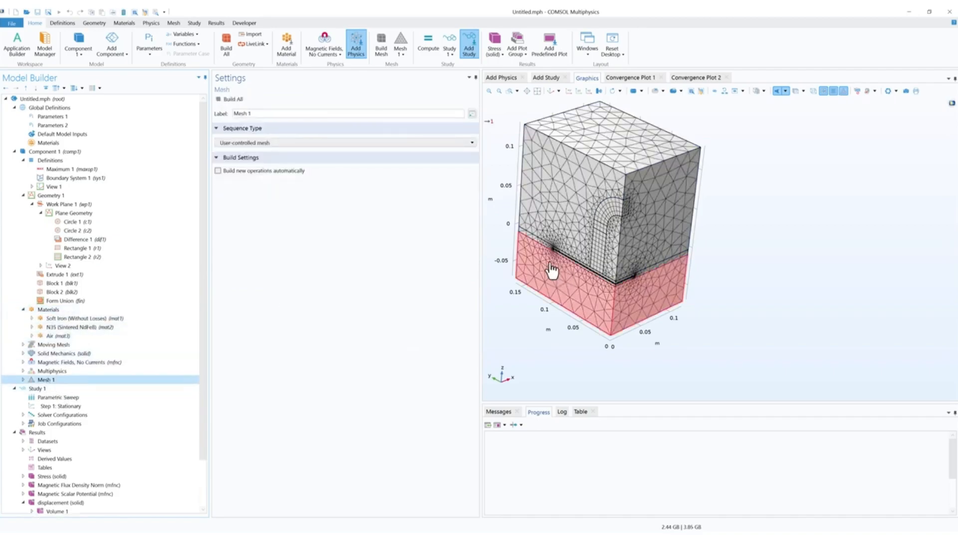
pyautogui.scroll(5, 569, 225)
pyautogui.scroll(5, 569, 224)
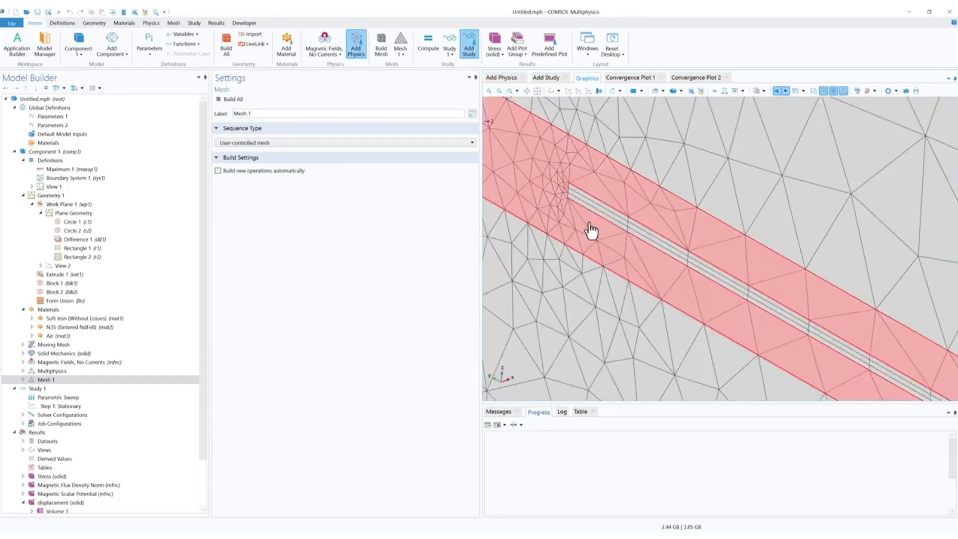
pyautogui.scroll(-3, 579, 199)
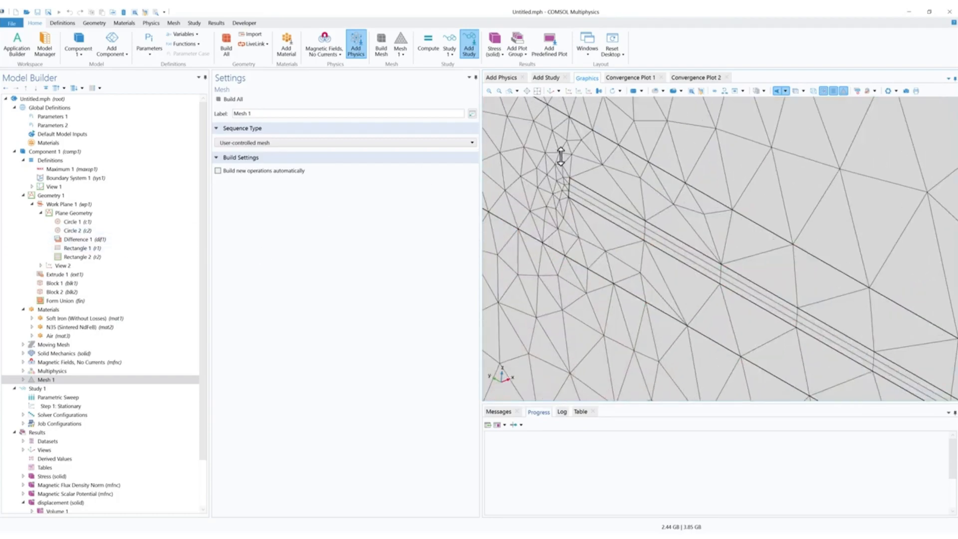
pyautogui.scroll(-6, 711, 218)
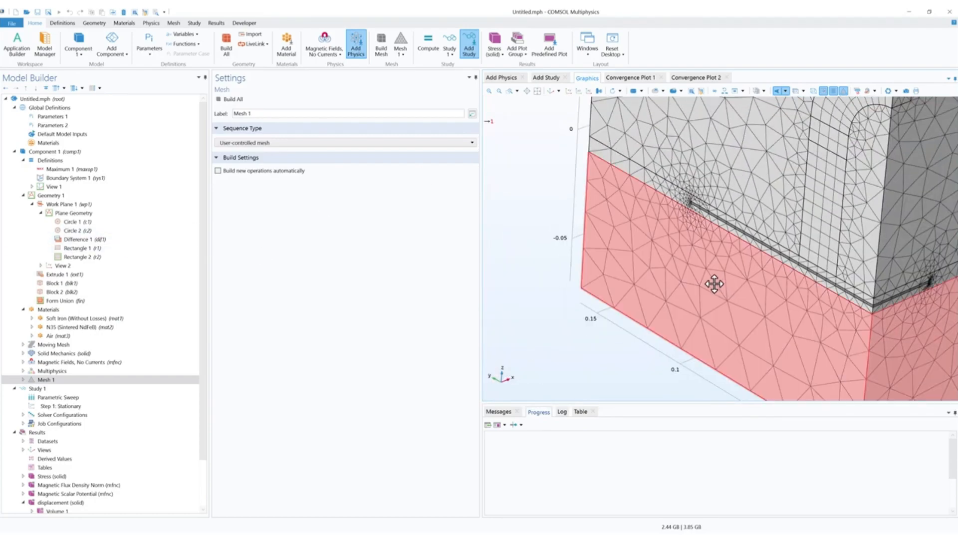
pyautogui.scroll(4, 739, 329)
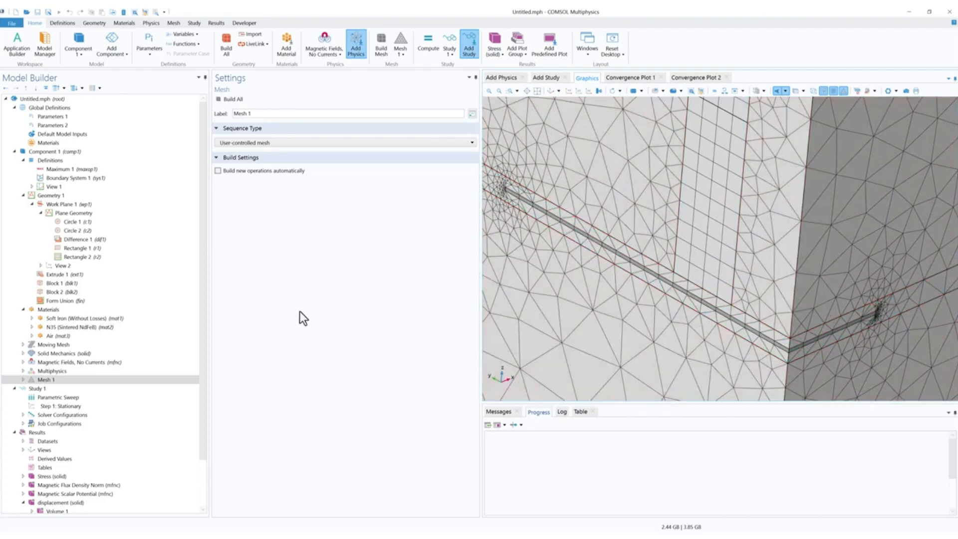
# Step: Examine the selections and settings of Free Triangular 1, Swept 1 with its first distribution, and Free Tetrahedral 1 in the mesh sequence
pyautogui.doubleClick(31, 379)
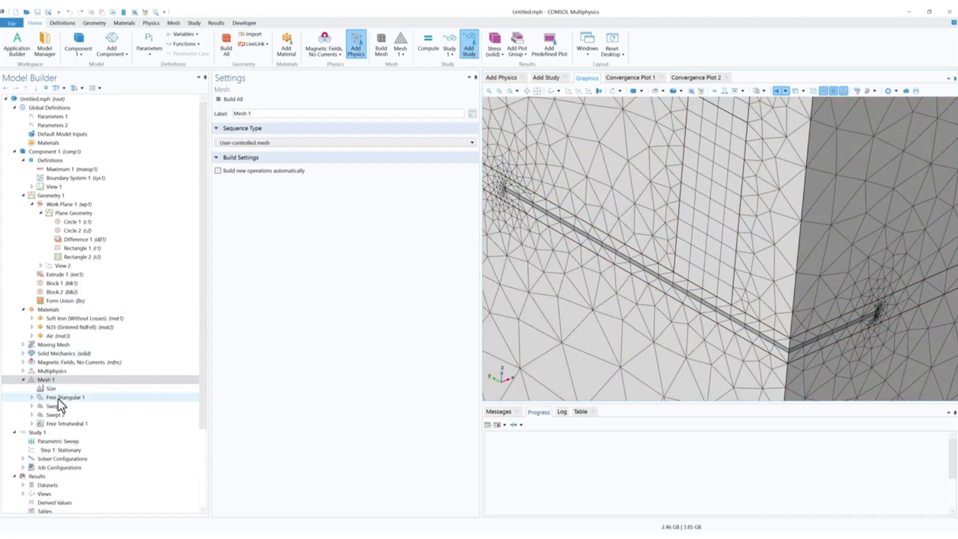
pyautogui.click(58, 397)
pyautogui.click(32, 398)
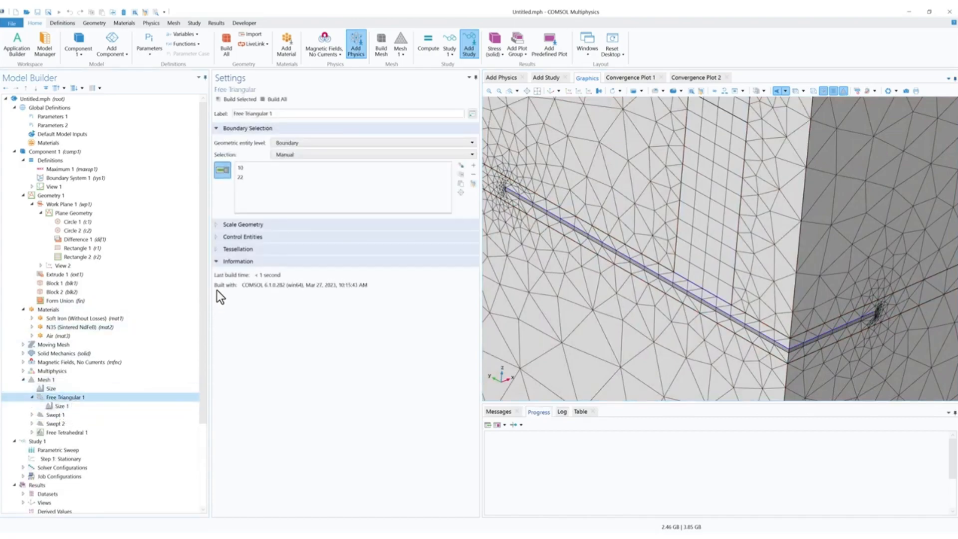
pyautogui.click(40, 416)
pyautogui.doubleClick(41, 417)
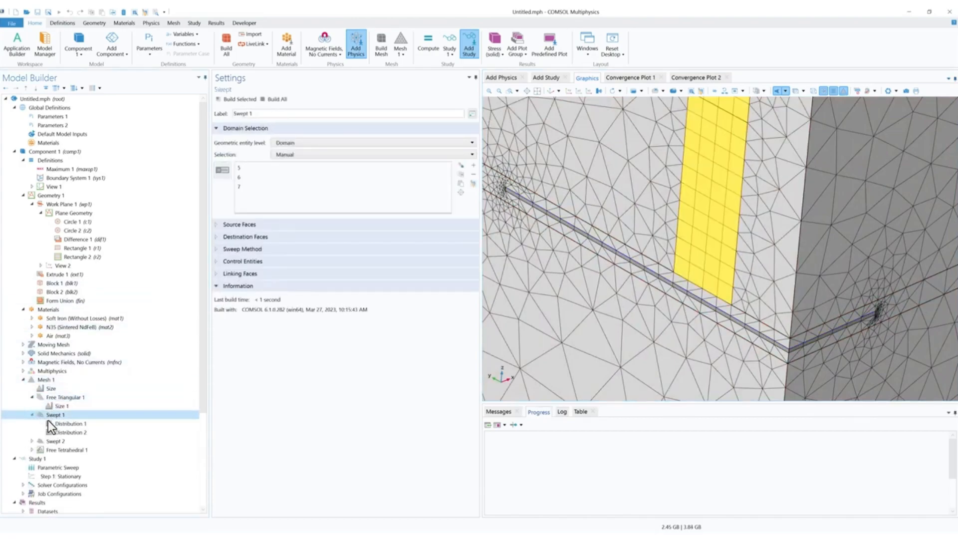
pyautogui.click(62, 426)
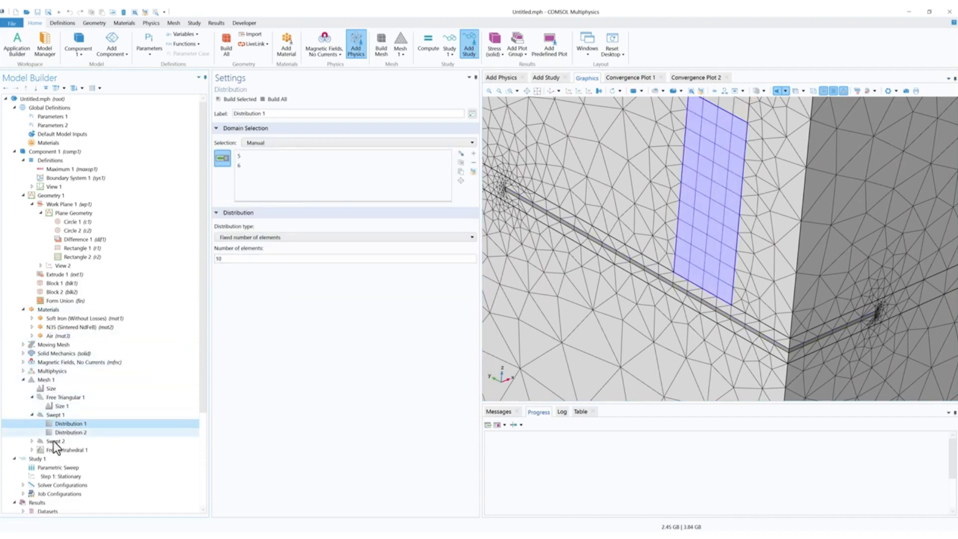
pyautogui.click(32, 449)
pyautogui.click(71, 451)
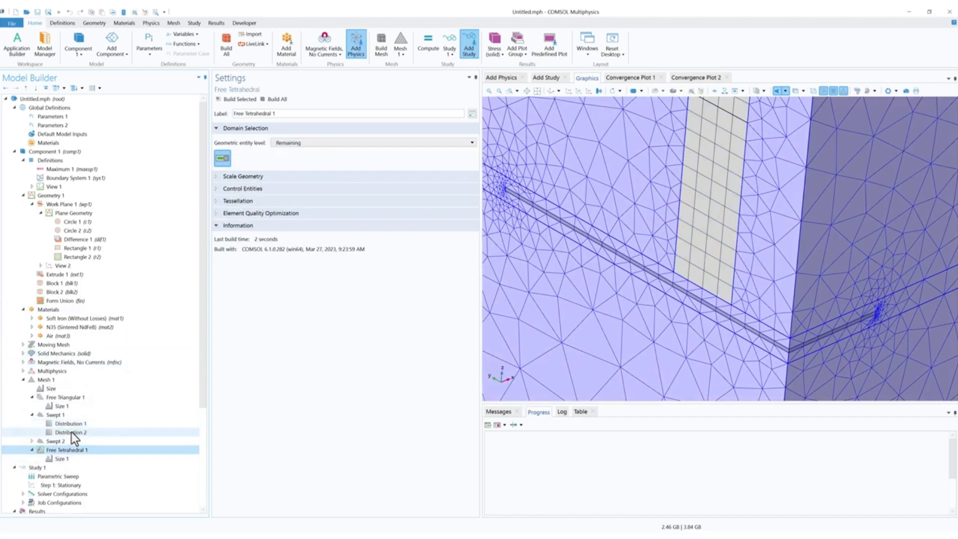
# Step: Check the plate's Swept 2 element distribution and the maximum element size set under Free Triangular 1
pyautogui.click(36, 441)
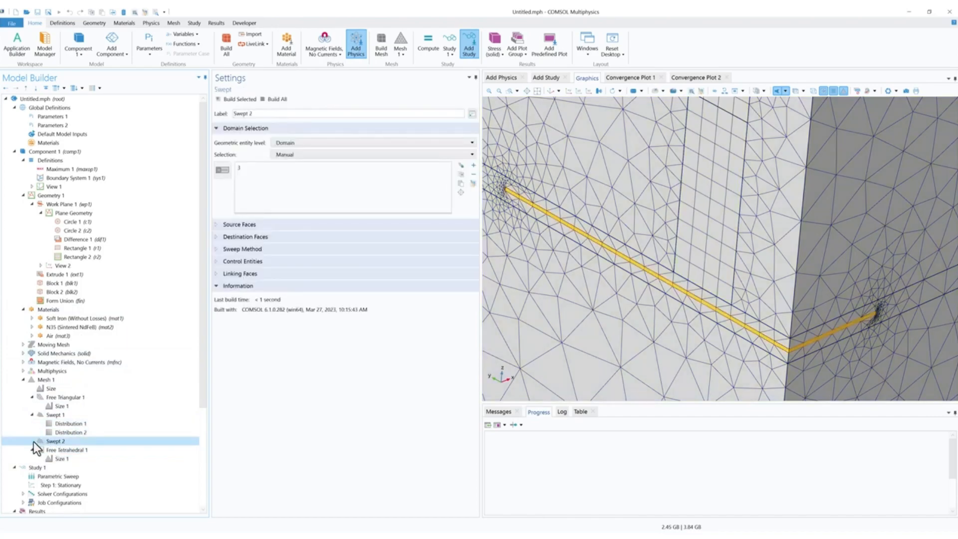
pyautogui.click(33, 442)
pyautogui.click(65, 449)
pyautogui.click(69, 398)
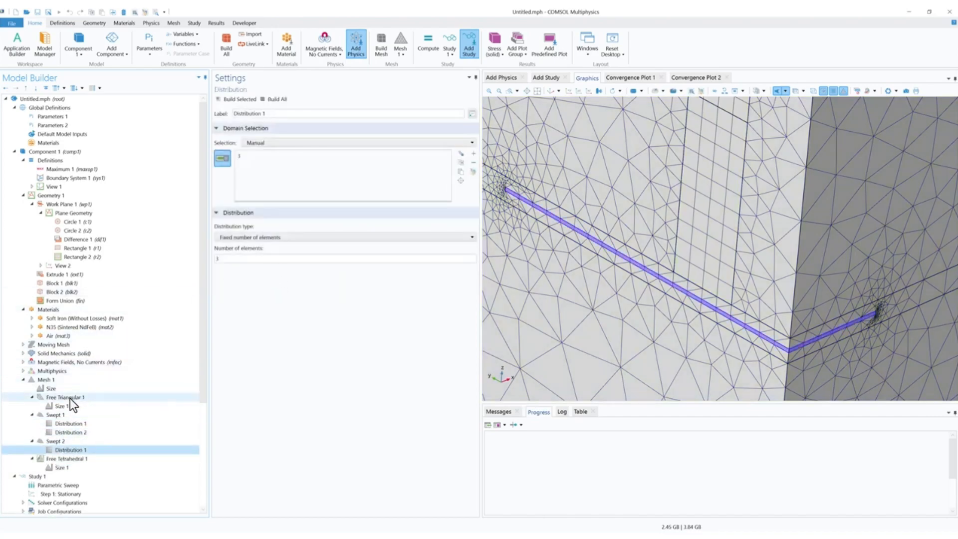
pyautogui.click(62, 406)
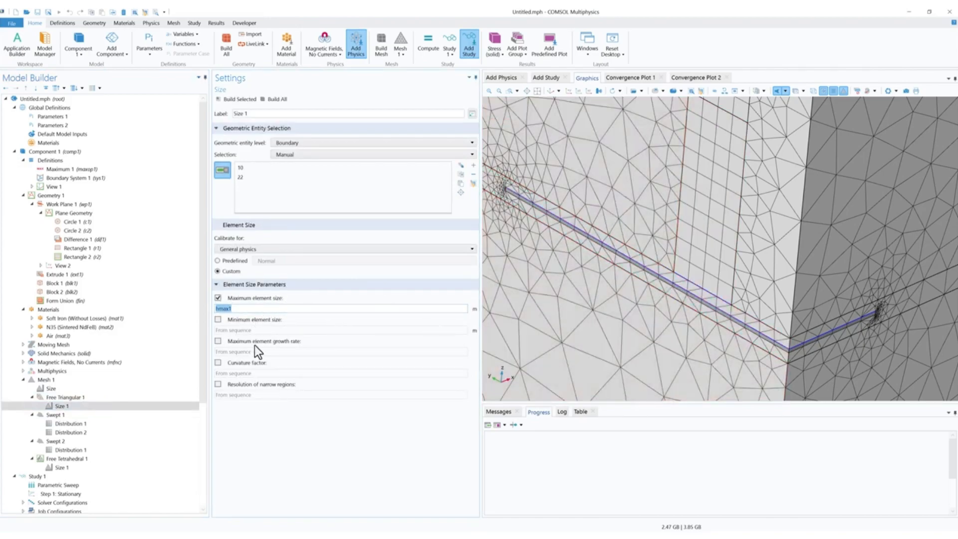
pyautogui.click(25, 381)
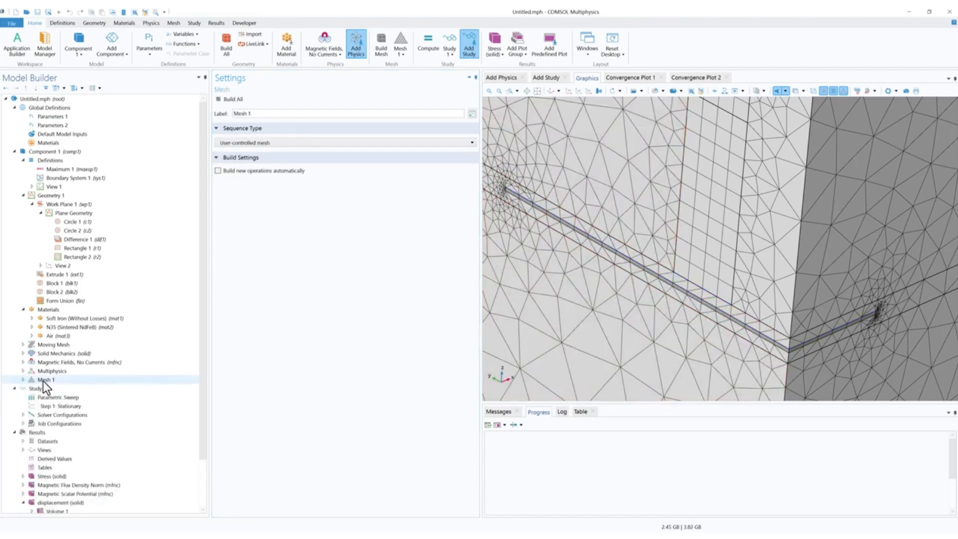
# Step: Review the Parametric Sweep and Stationary study settings and the Mirror 3D yz plane dataset
pyautogui.click(46, 394)
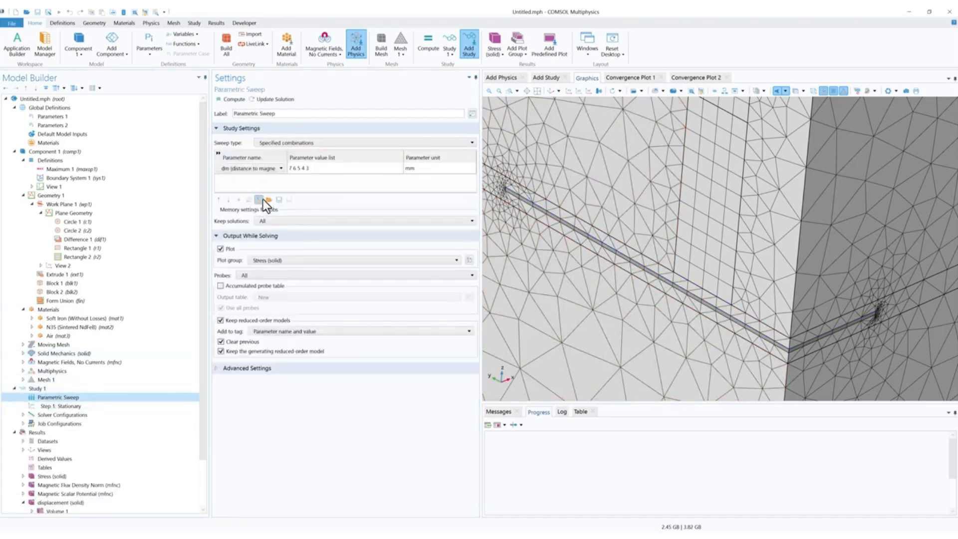
pyautogui.click(69, 406)
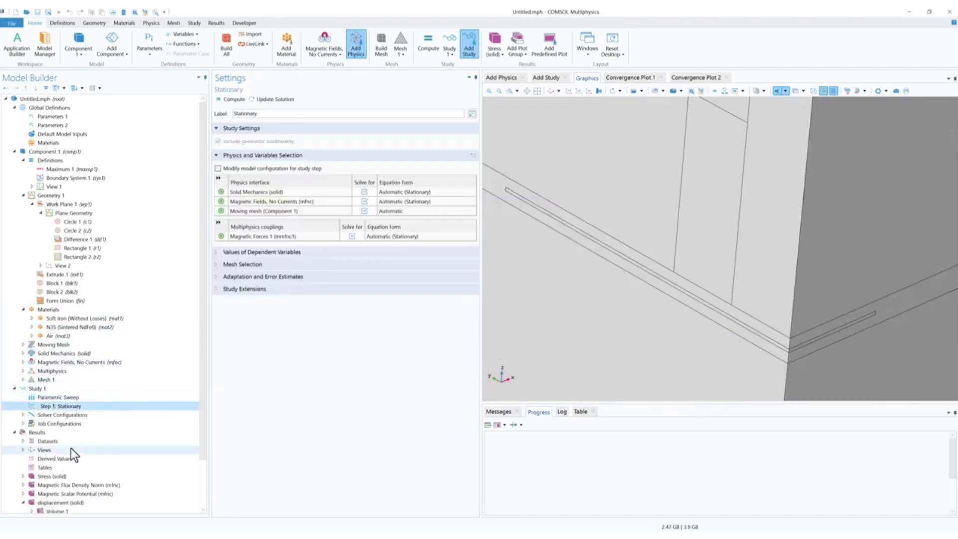
pyautogui.moveTo(202, 456); pyautogui.dragTo(196, 495)
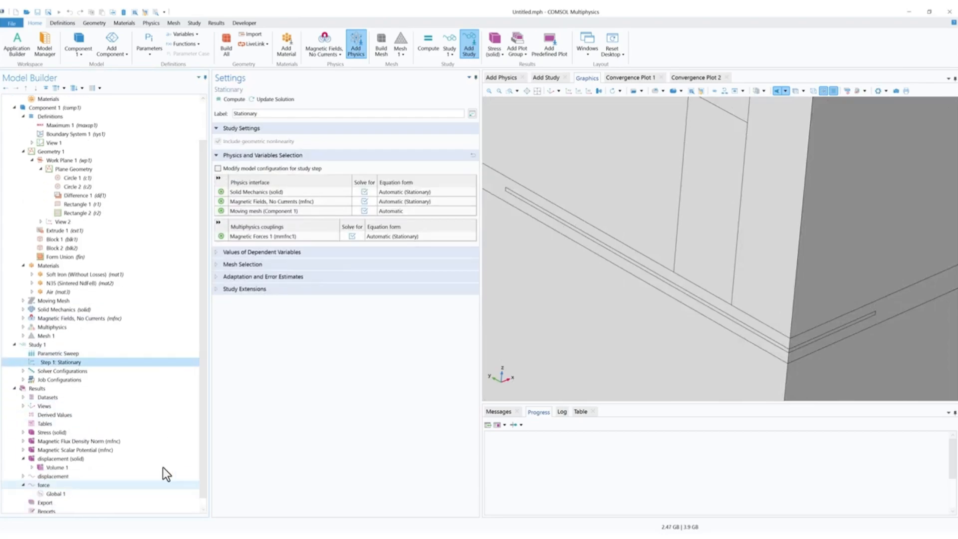
pyautogui.click(22, 397)
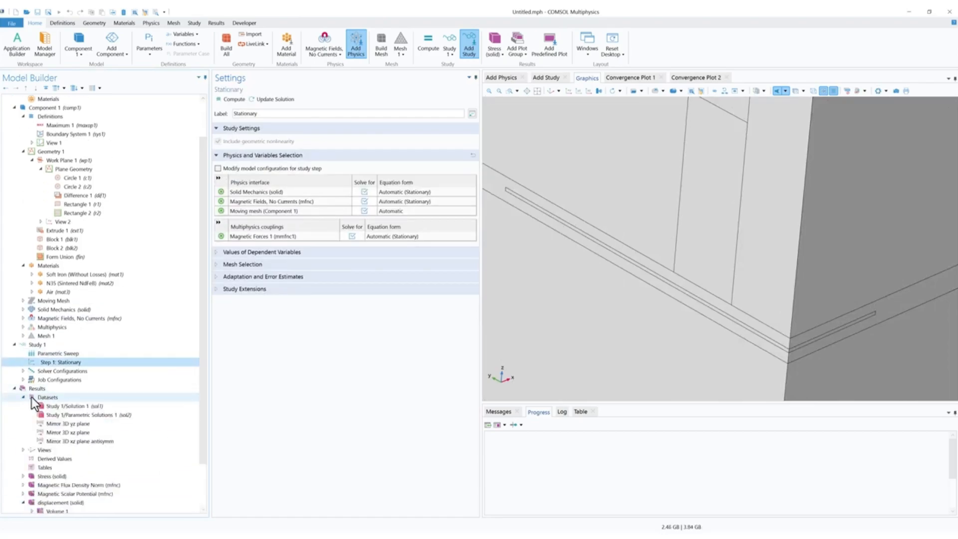
pyautogui.click(82, 425)
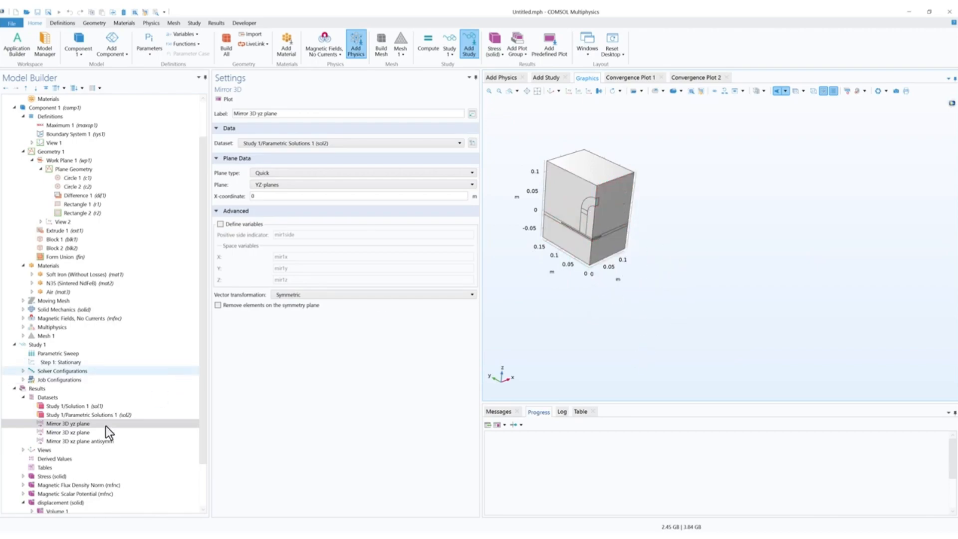
# Step: Check the boundaries and symmetry type of Symmetry Plane 2 in Magnetic Fields, No Currents, and look over the complete model tree
pyautogui.click(23, 318)
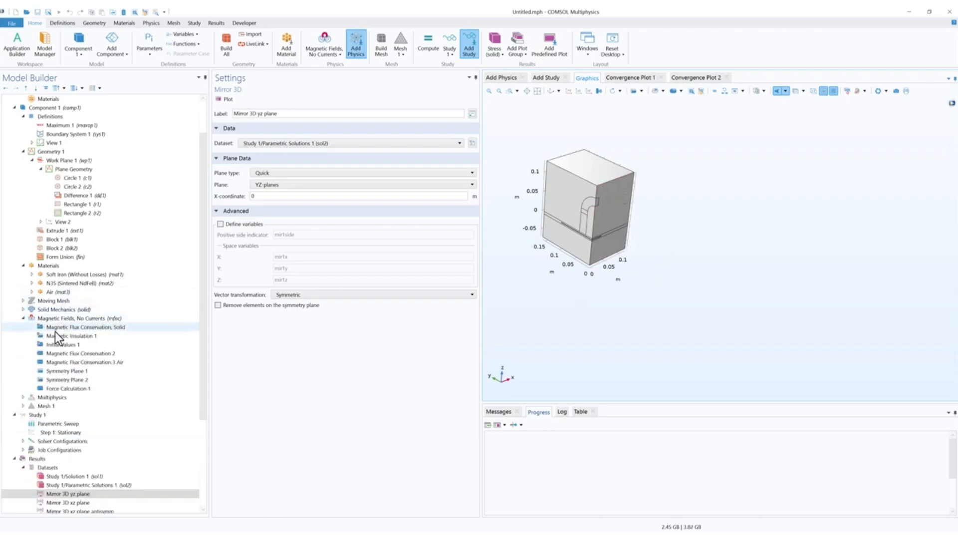
pyautogui.click(75, 380)
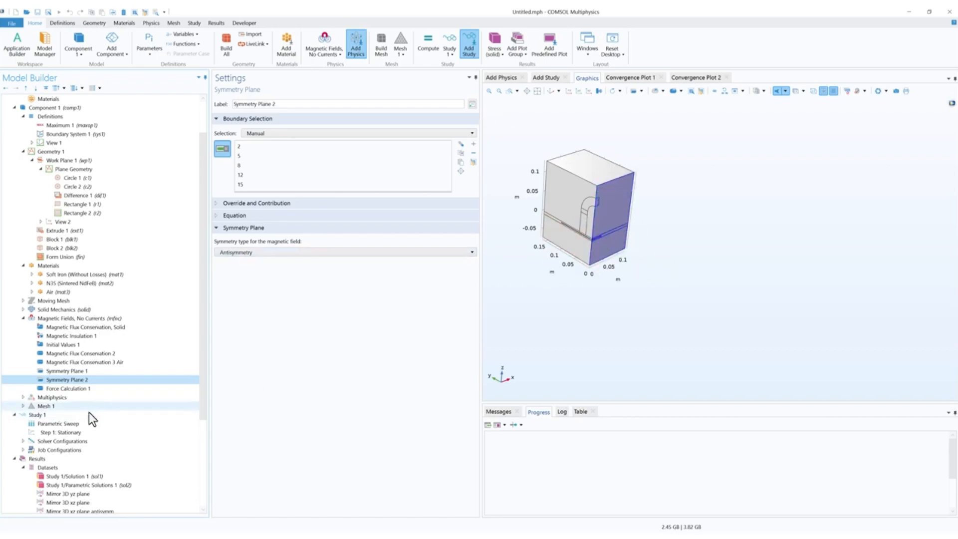
pyautogui.moveTo(201, 415); pyautogui.dragTo(202, 460)
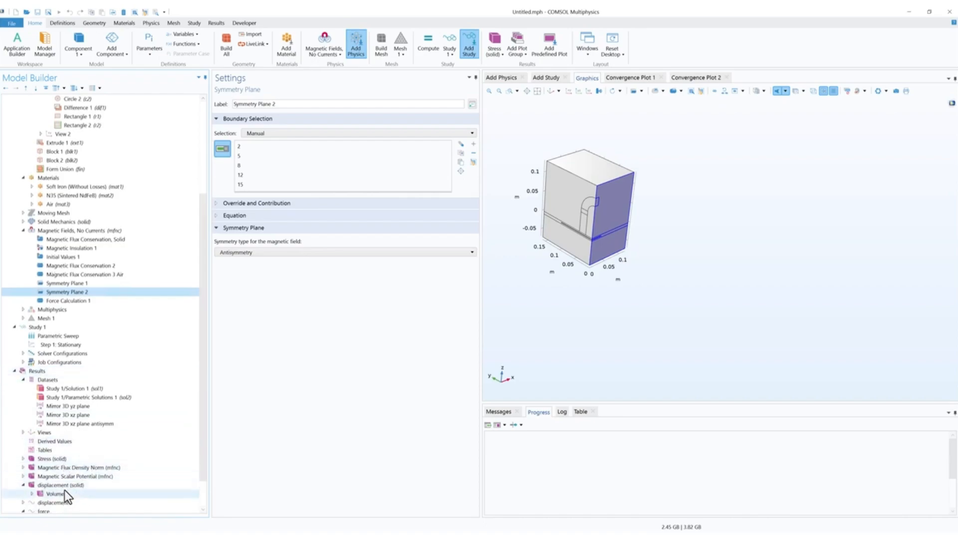
pyautogui.moveTo(202, 472); pyautogui.dragTo(205, 514)
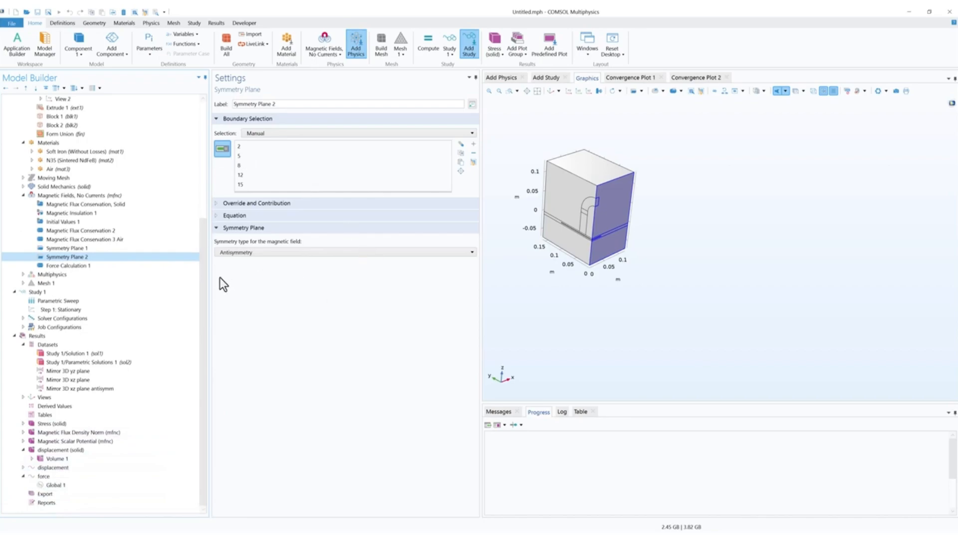
pyautogui.moveTo(205, 275); pyautogui.dragTo(197, 153)
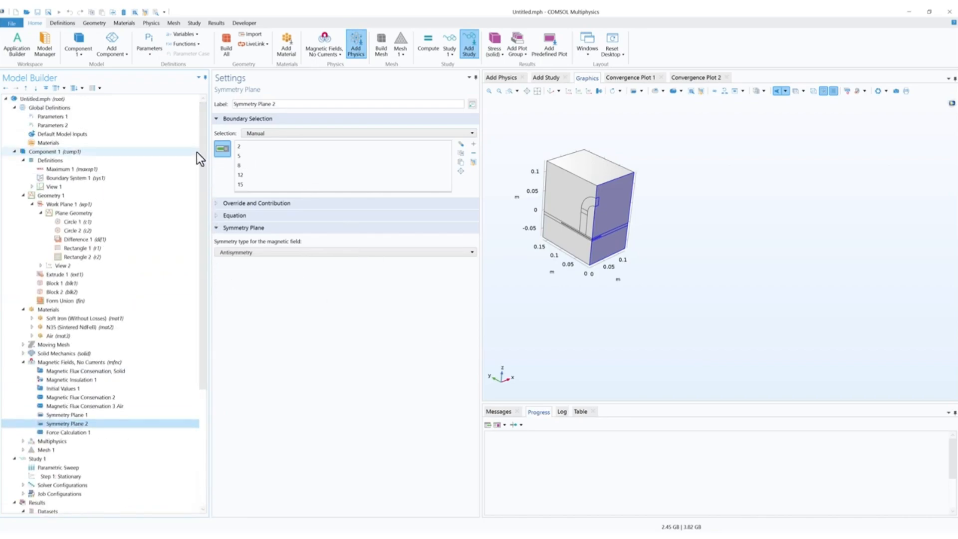
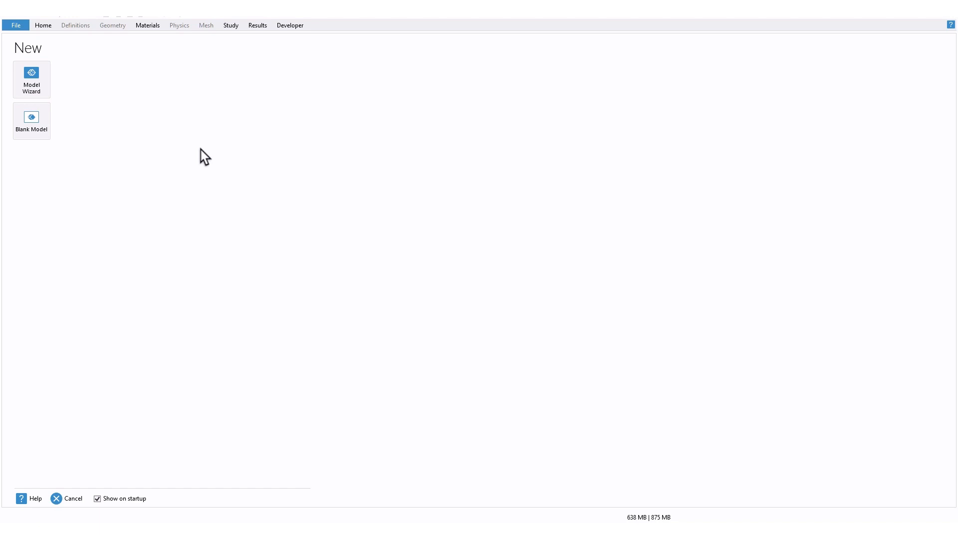
# Step: Create a blank model, add a 2D component to it, and clear the message log
pyautogui.click(44, 113)
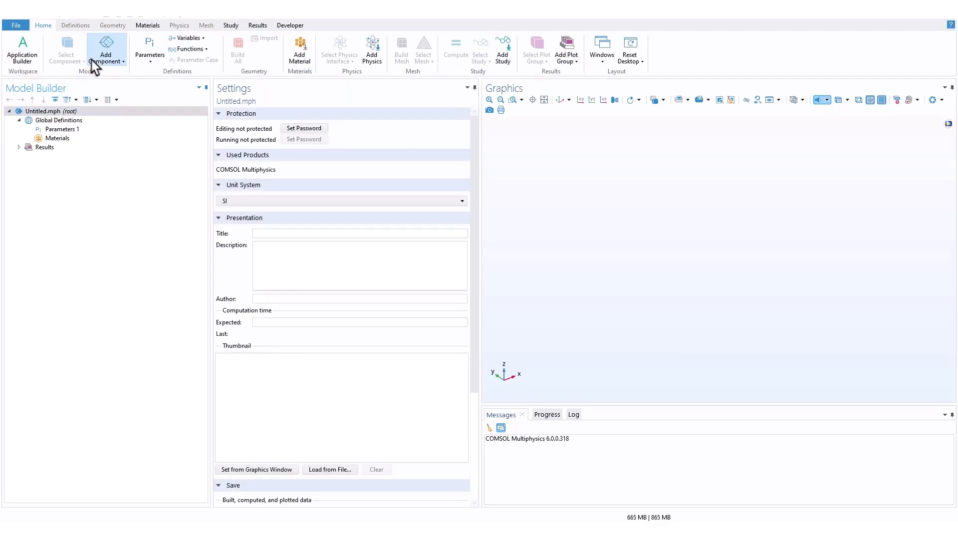
pyautogui.click(112, 64)
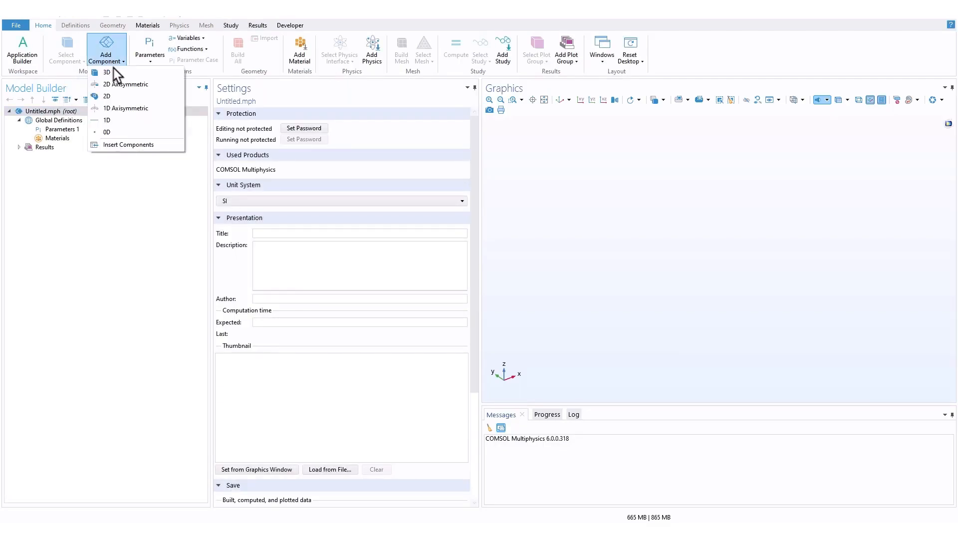
pyautogui.click(117, 98)
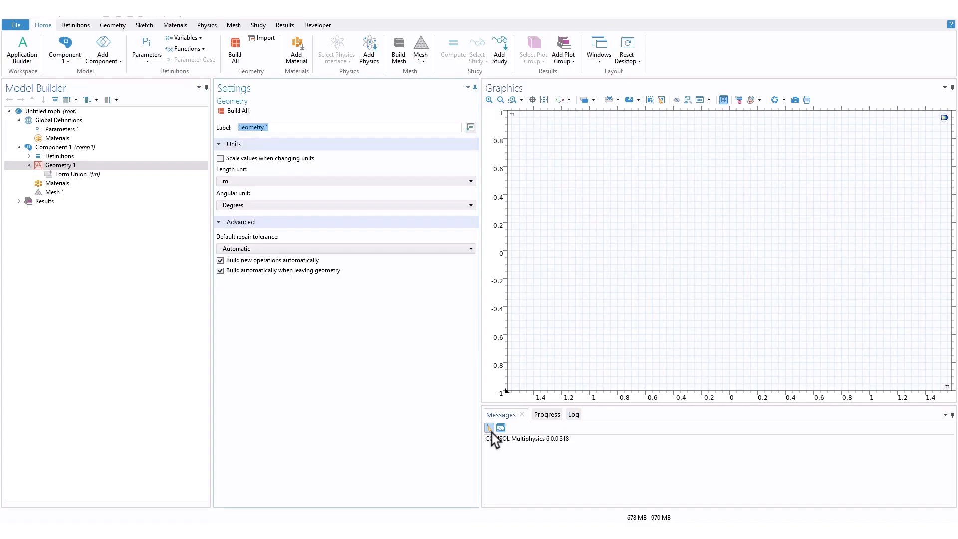
pyautogui.click(490, 428)
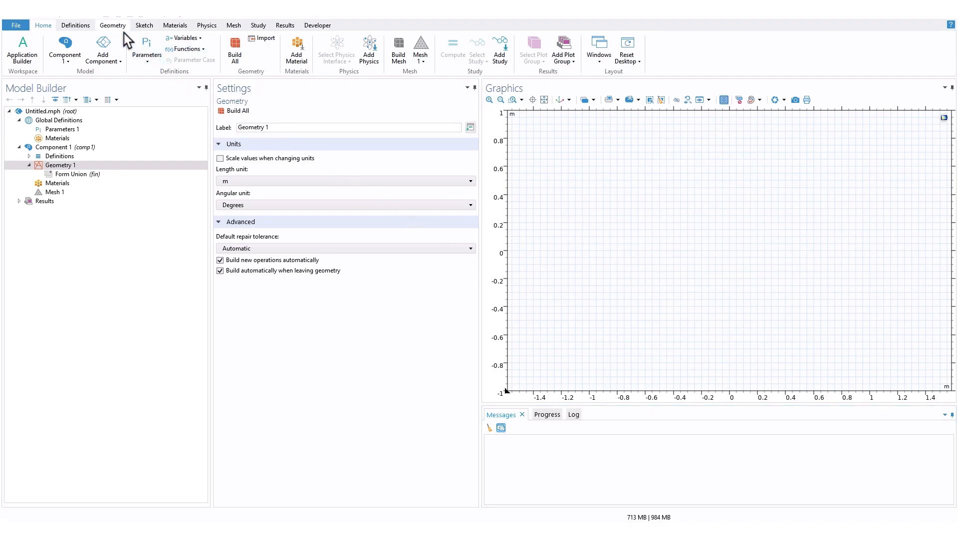
# Step: Add a solid rectangle 0.01 m wide and 0.001 m high with its corner at the origin, and build it
pyautogui.click(112, 26)
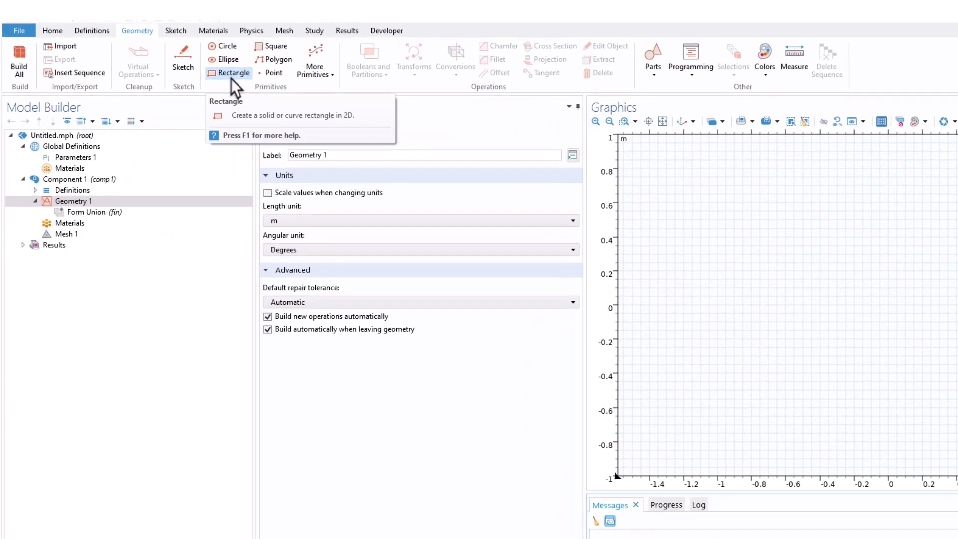
pyautogui.click(231, 78)
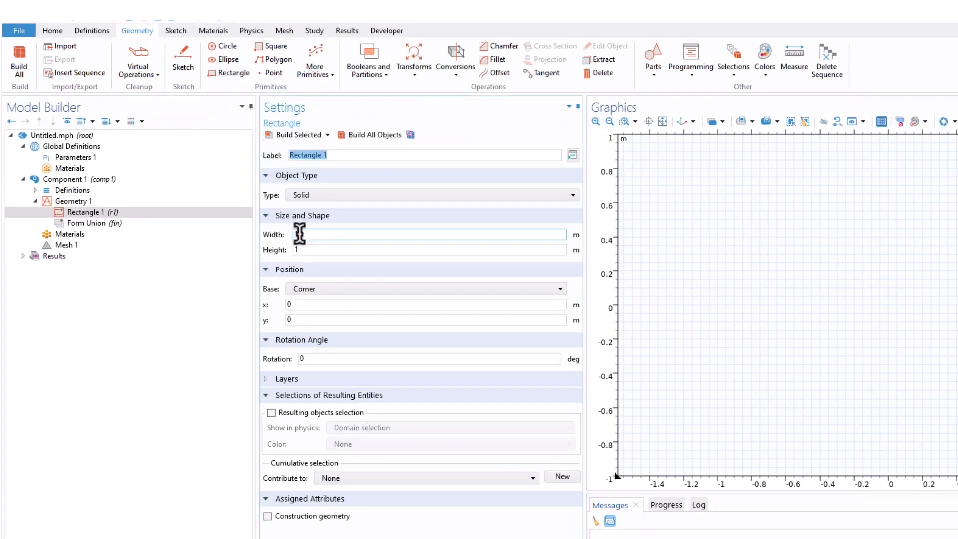
pyautogui.doubleClick(297, 234)
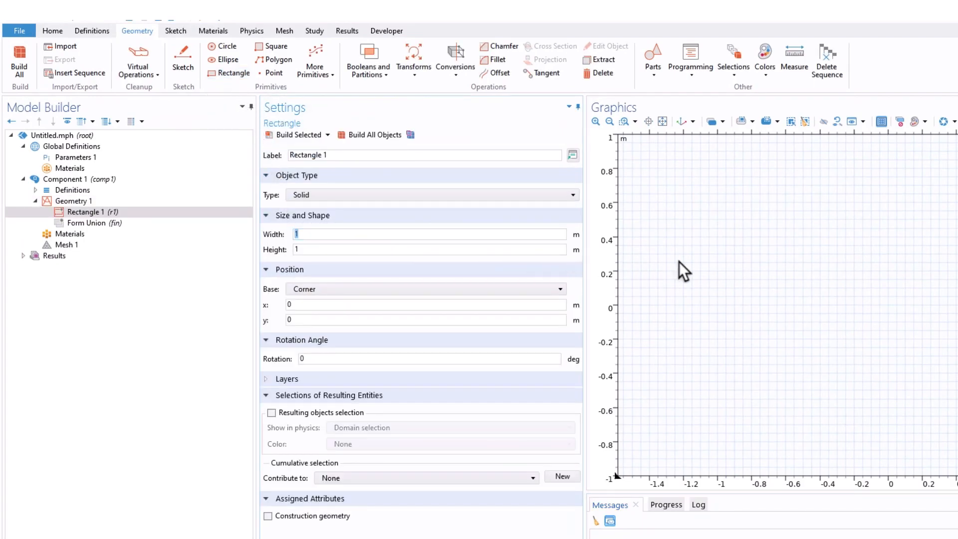
pyautogui.write('0.01')
pyautogui.press('Tab')
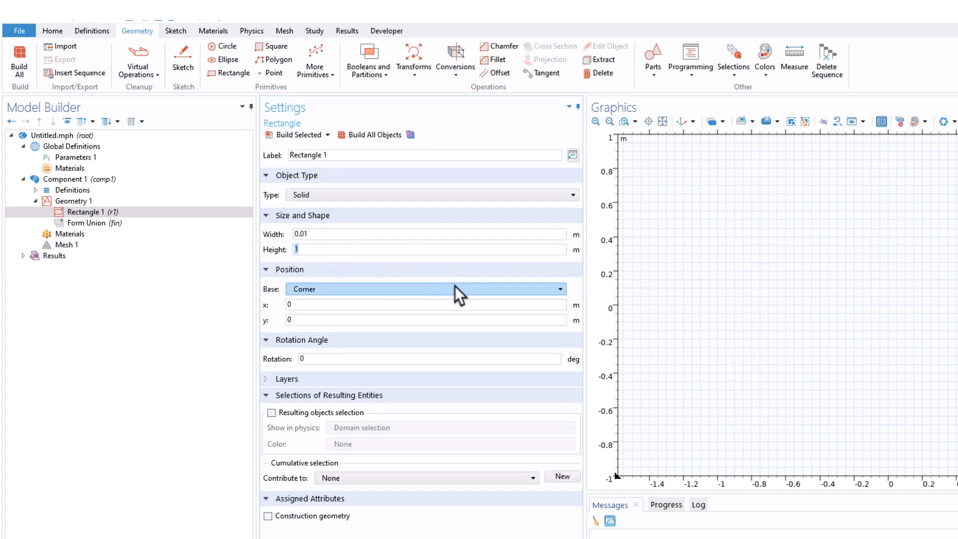
pyautogui.write('0.00')
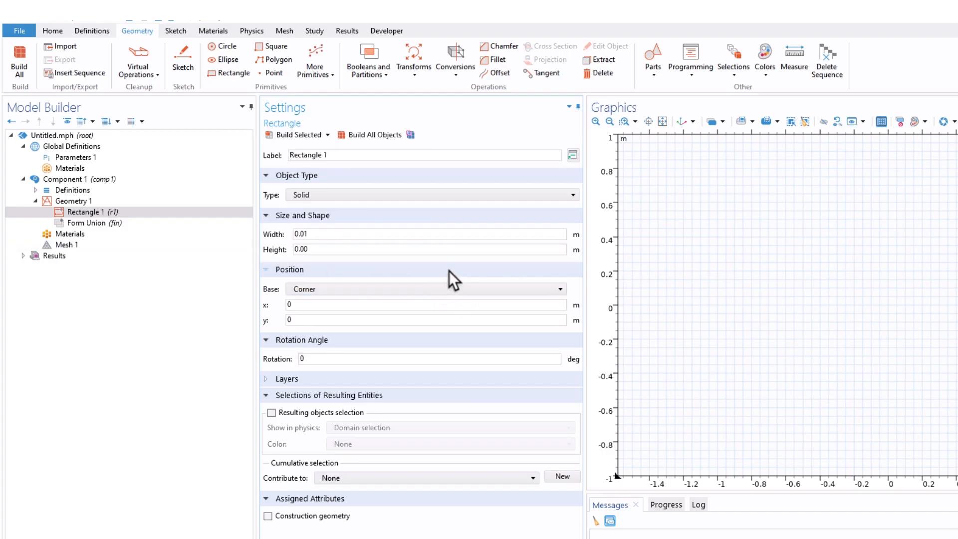
pyautogui.write('1')
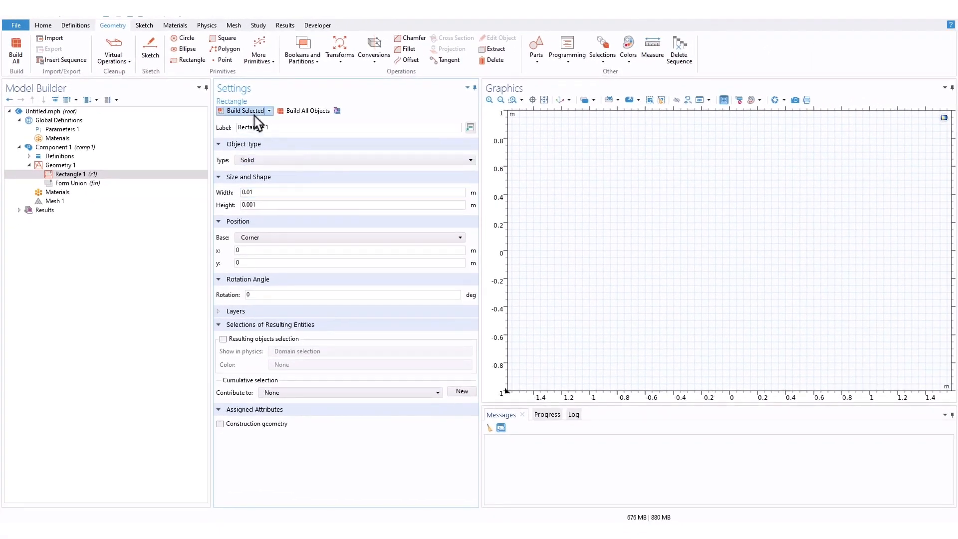
pyautogui.click(255, 114)
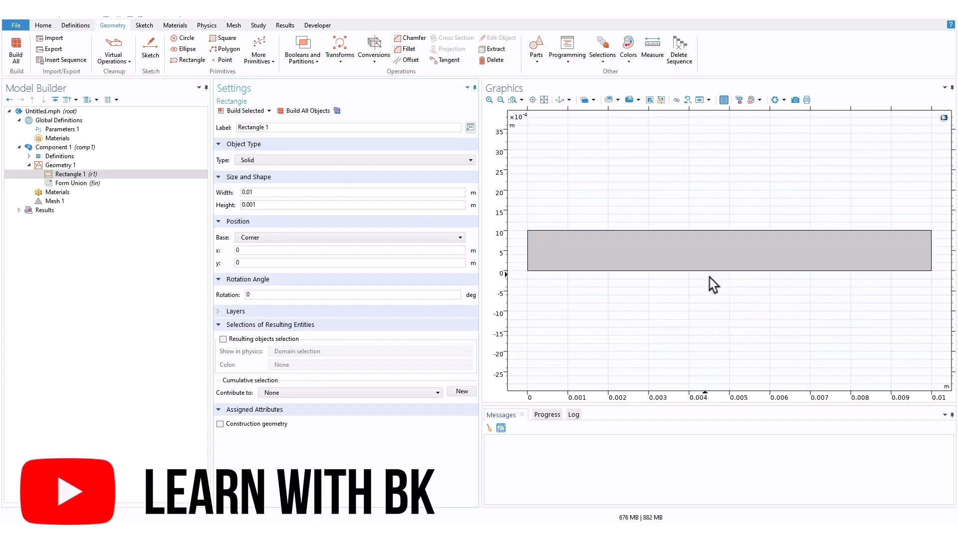
# Step: Define the global parameter T_trans with the expression 0[degC] in Parameters 1
pyautogui.click(62, 131)
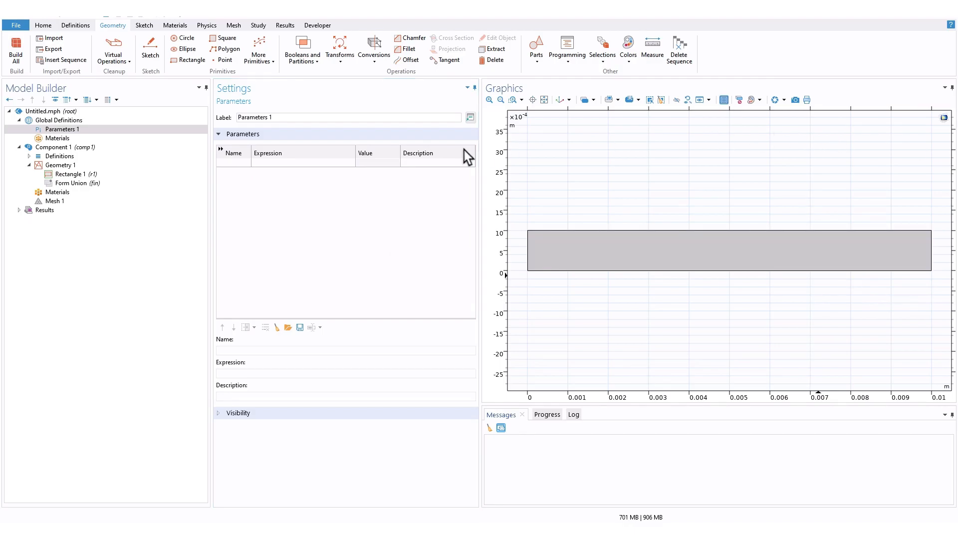
pyautogui.click(235, 163)
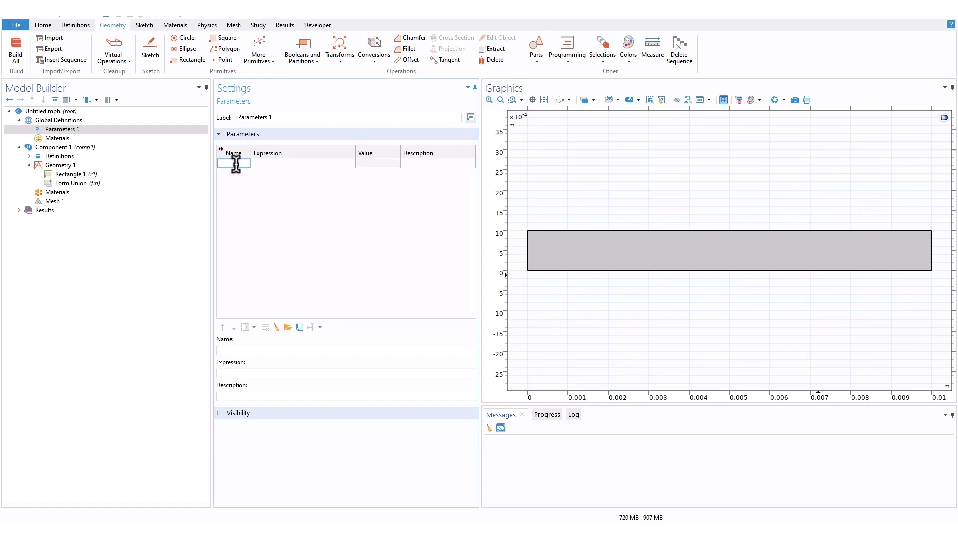
pyautogui.write('T_trans')
pyautogui.press('Tab')
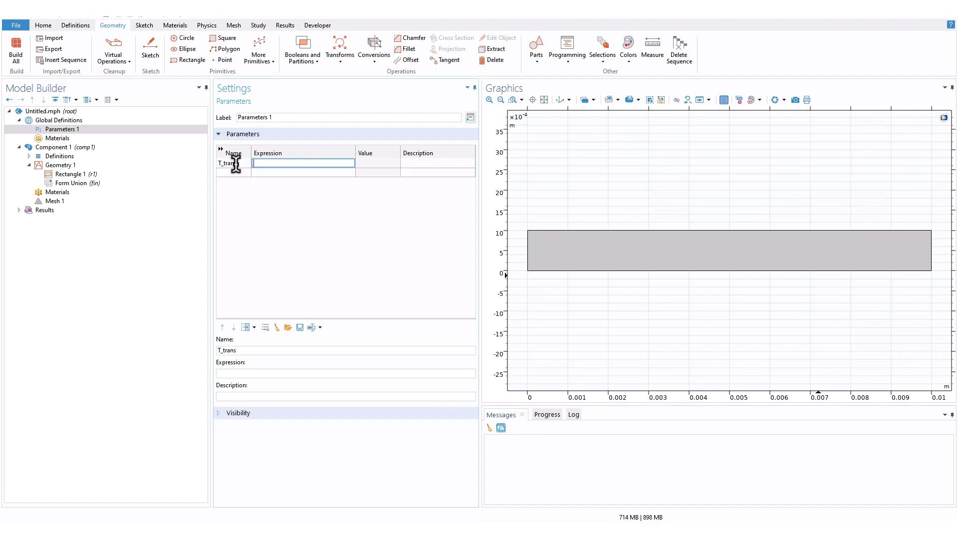
pyautogui.write('0')
pyautogui.press('Tab')
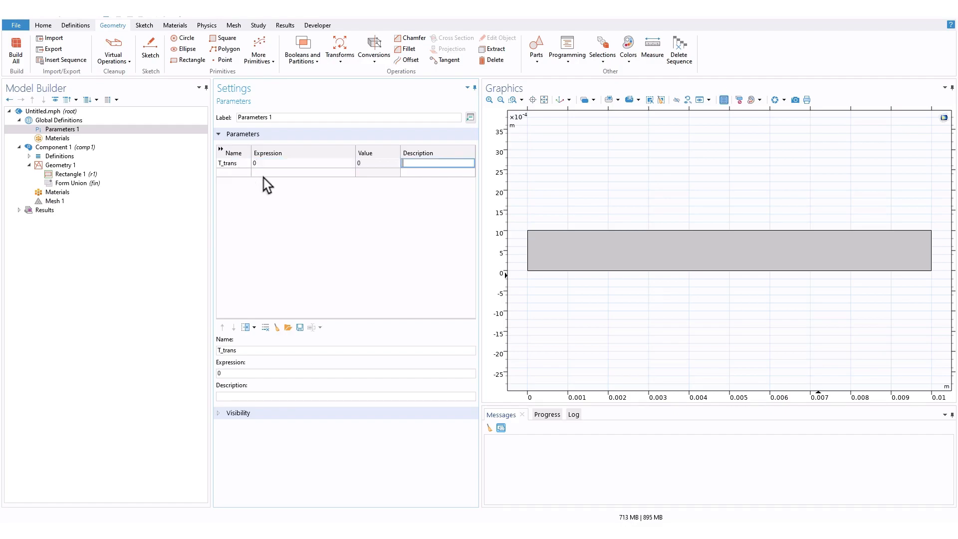
pyautogui.click(286, 166)
pyautogui.click(289, 162)
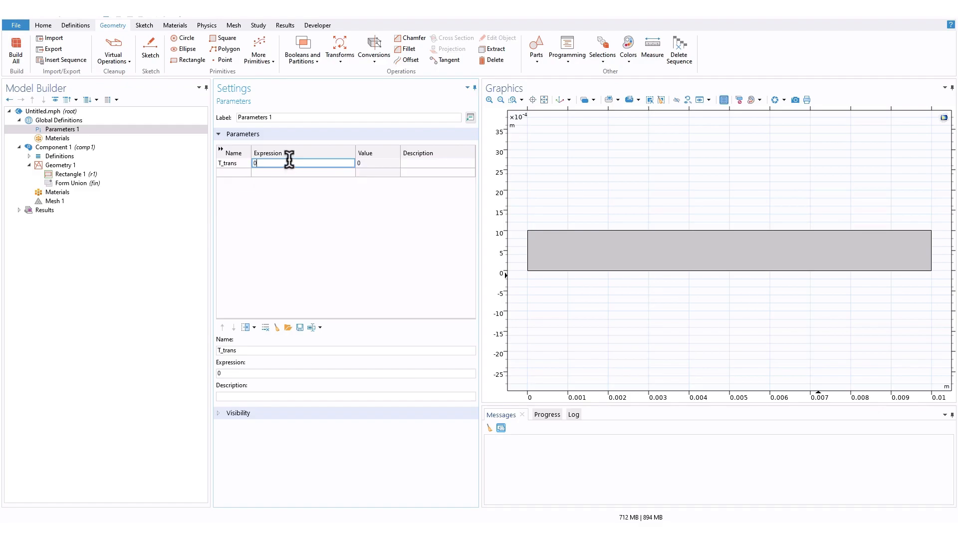
pyautogui.write('][')
pyautogui.press('BackSpace')
pyautogui.write('degC]')
pyautogui.click(277, 171)
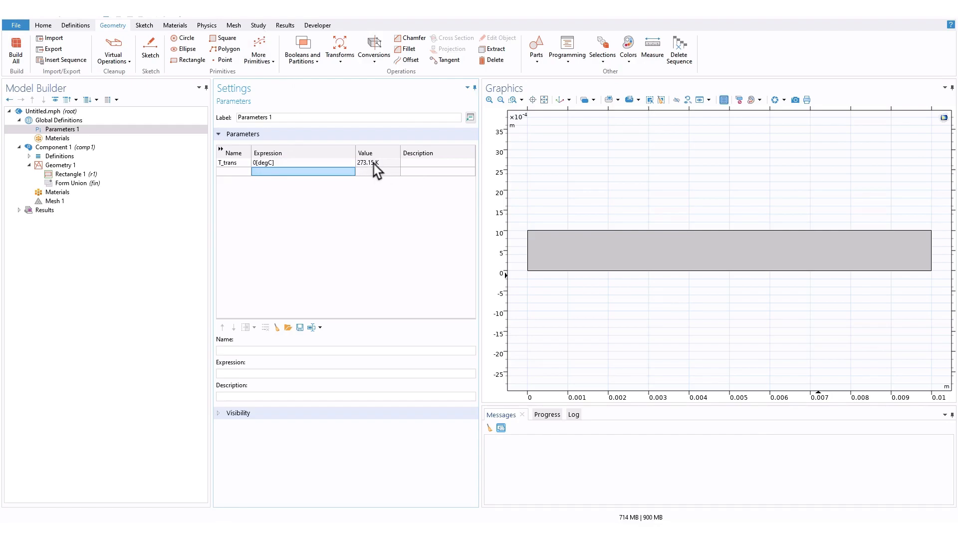
# Step: Add the global parameter T_0 with the expression -10[degC]
pyautogui.click(238, 173)
pyautogui.click(239, 172)
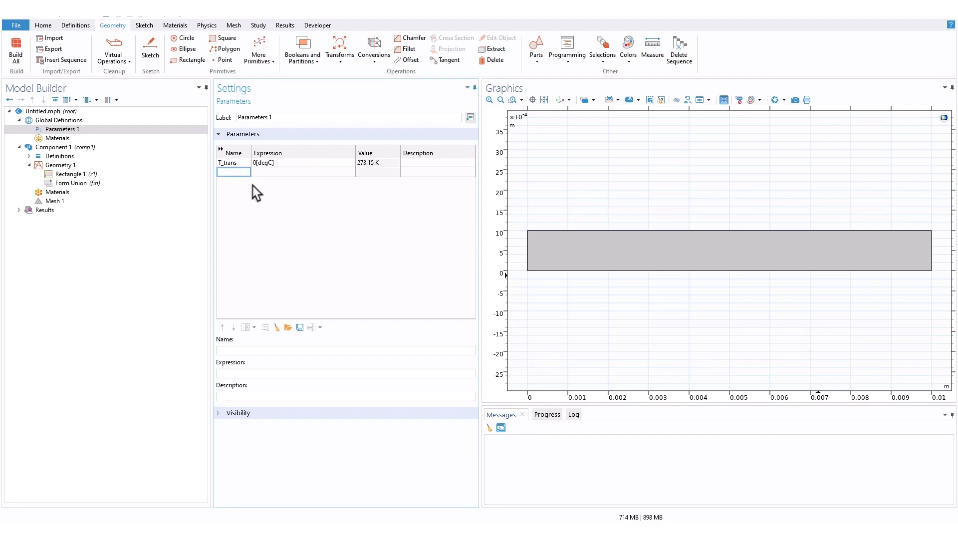
pyautogui.write('T_0')
pyautogui.press('Tab')
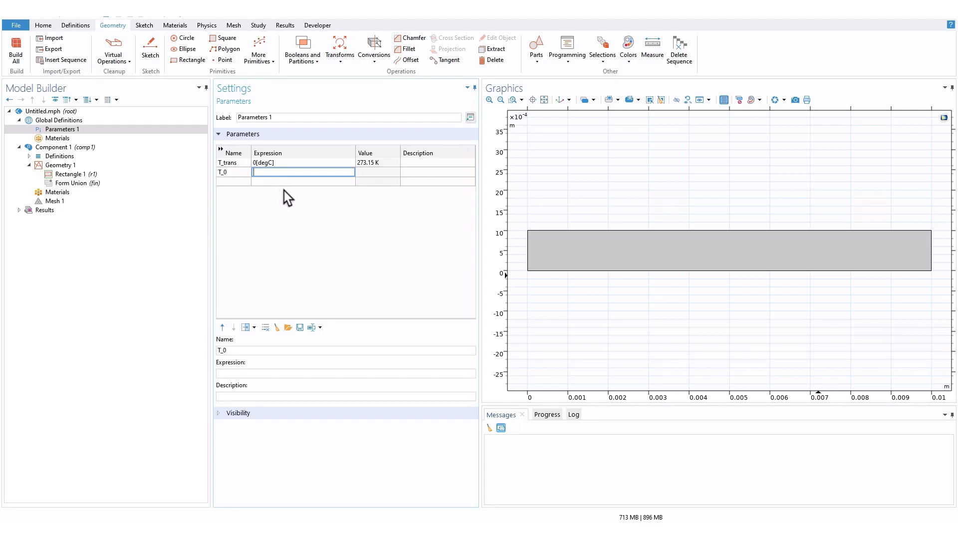
pyautogui.write('-10[degC]')
pyautogui.click(295, 181)
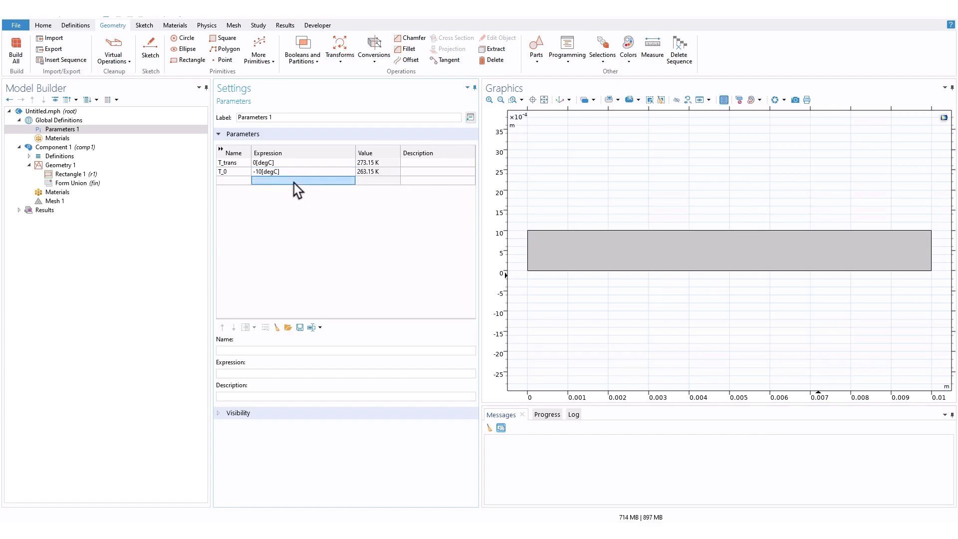
# Step: Add the global parameter T_hot with the expression 85[degC]
pyautogui.click(225, 180)
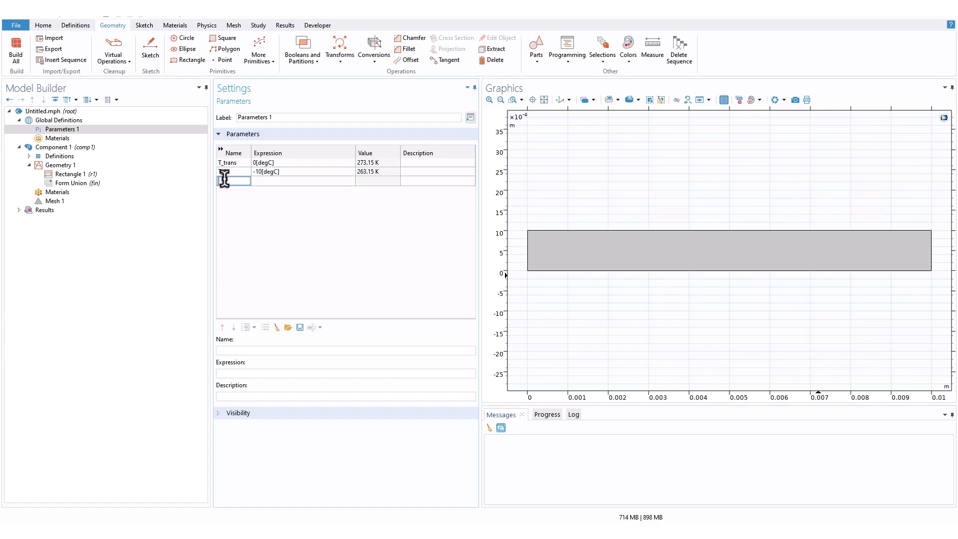
pyautogui.write('T_hot')
pyautogui.press('Tab')
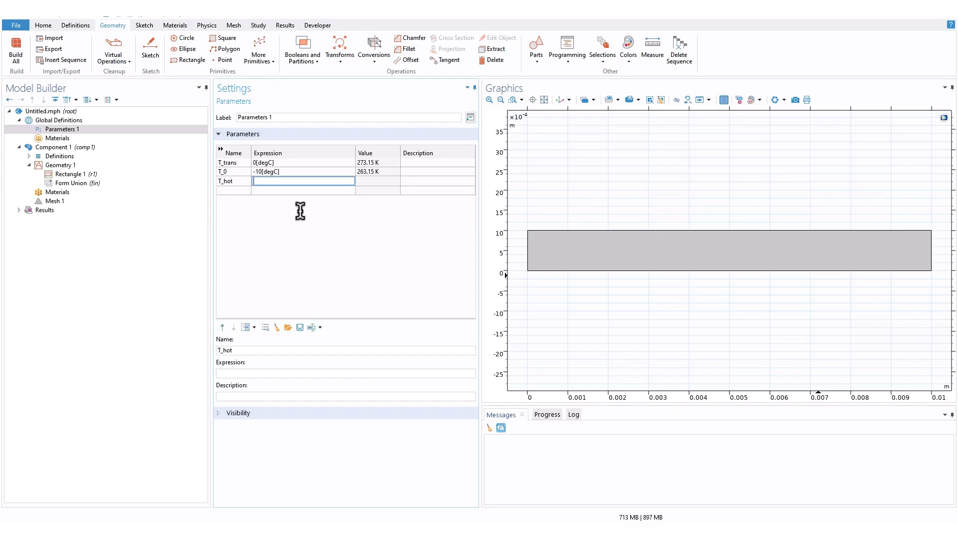
pyautogui.write('85[degC]')
pyautogui.click(228, 189)
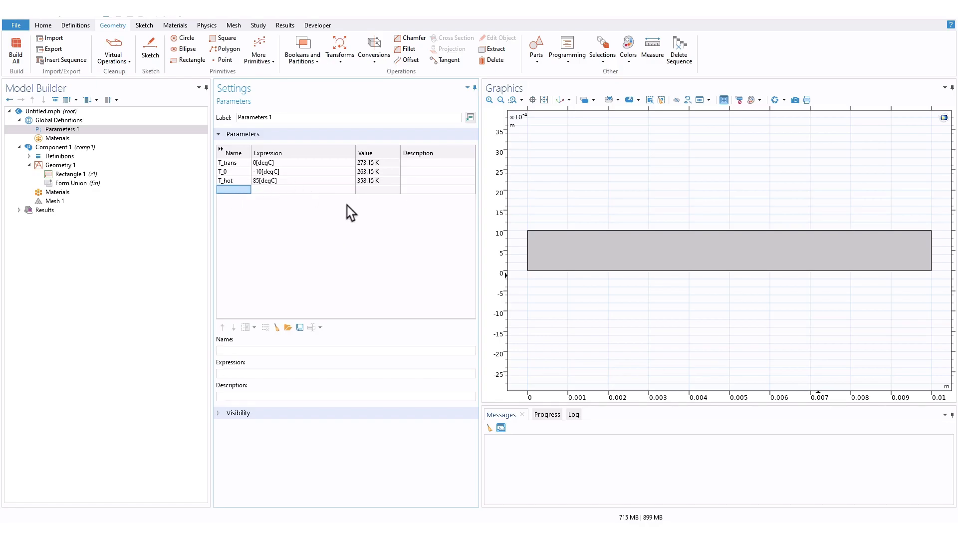
# Step: Add the parameter density_ice with the expression 918[kg/m^3], and copy its expression for reuse
pyautogui.click(243, 192)
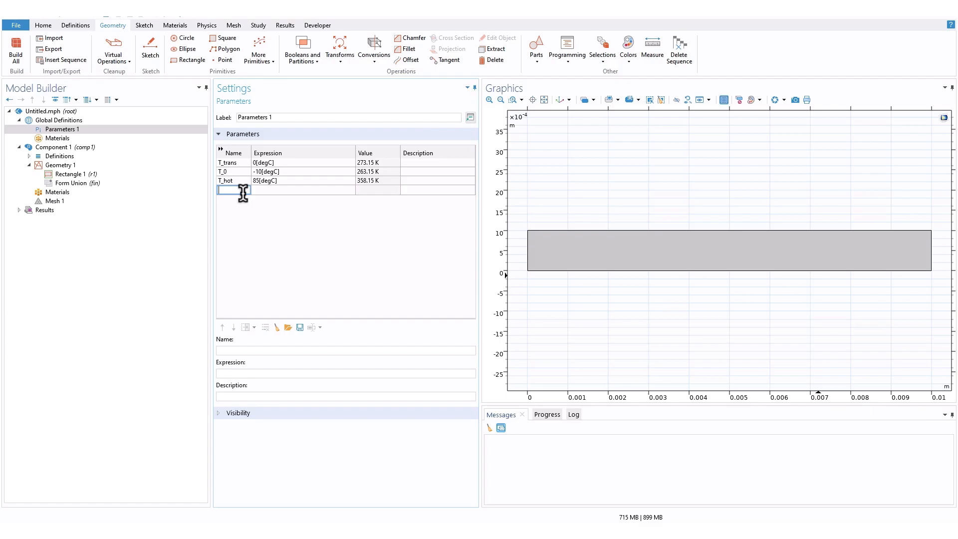
pyautogui.write('density_ice')
pyautogui.click(308, 190)
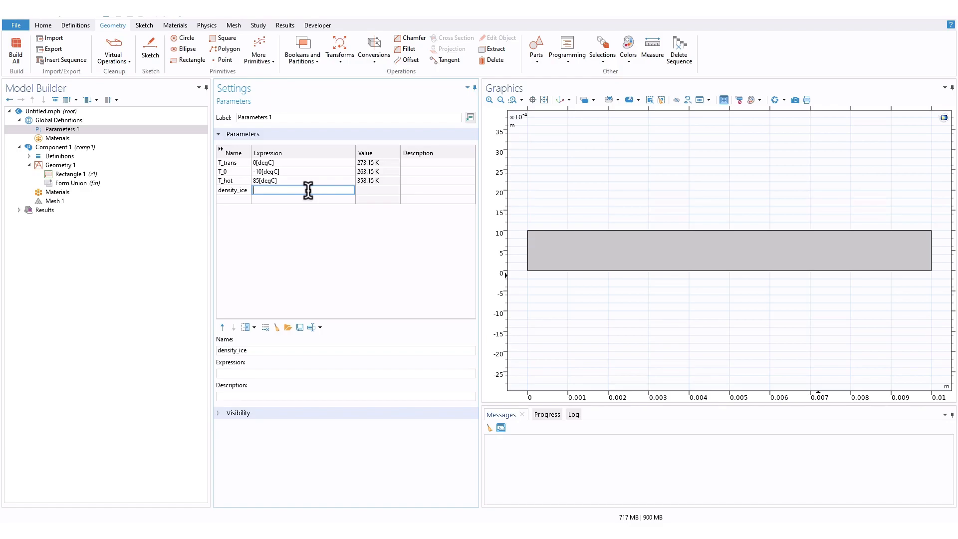
pyautogui.write('918')
pyautogui.write('[]')
pyautogui.write('kg')
pyautogui.write('/m^')
pyautogui.write('3')
pyautogui.hotkey('shift', 'Left')
pyautogui.hotkey('shift', 'Left')
pyautogui.hotkey('shift', 'Left')
pyautogui.hotkey('shift', 'Left')
pyautogui.hotkey('shift', 'Left')
pyautogui.hotkey('shift', 'Left')
pyautogui.hotkey('shift', 'Left')
pyautogui.hotkey('shift', 'Left')
pyautogui.hotkey('shift', 'Left')
pyautogui.hotkey('shift', 'Left')
pyautogui.hotkey('shift', 'Left')
pyautogui.hotkey('ctrl', 'c')
# Step: Add the parameter density_water with the expression 1000[kg/m^3], and widen the Name column to fit the full names
pyautogui.click(248, 200)
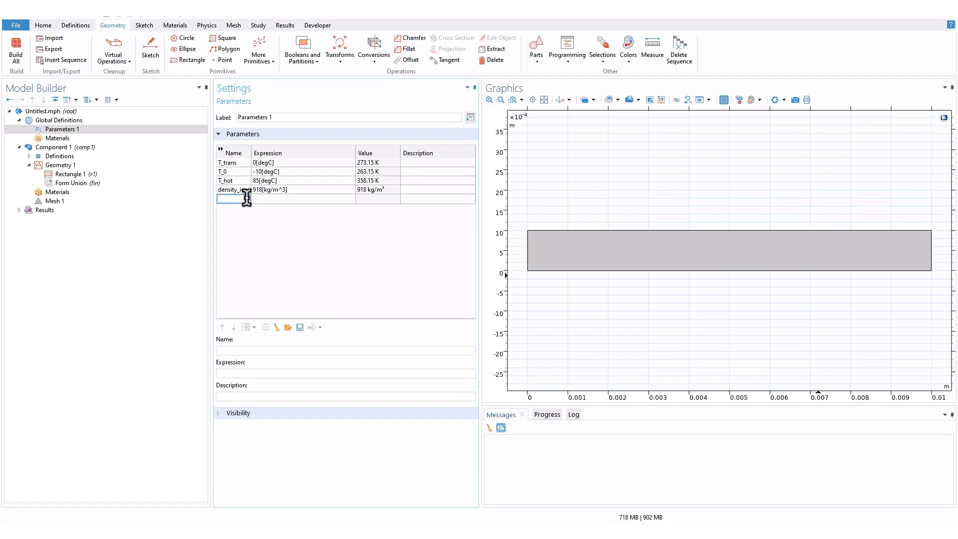
pyautogui.write('density_water')
pyautogui.press('Tab')
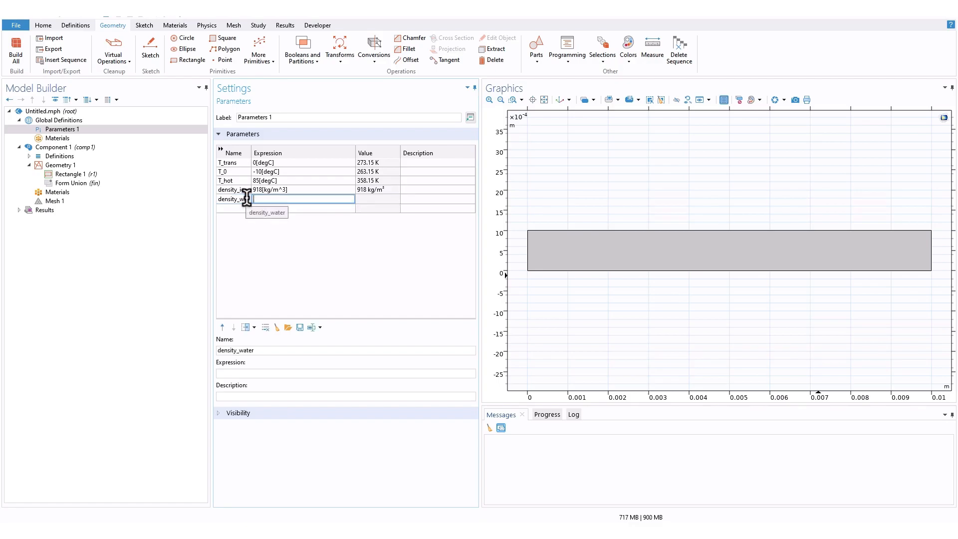
pyautogui.write('997')
pyautogui.hotkey('ctrl', 'v')
pyautogui.press('BackSpace')
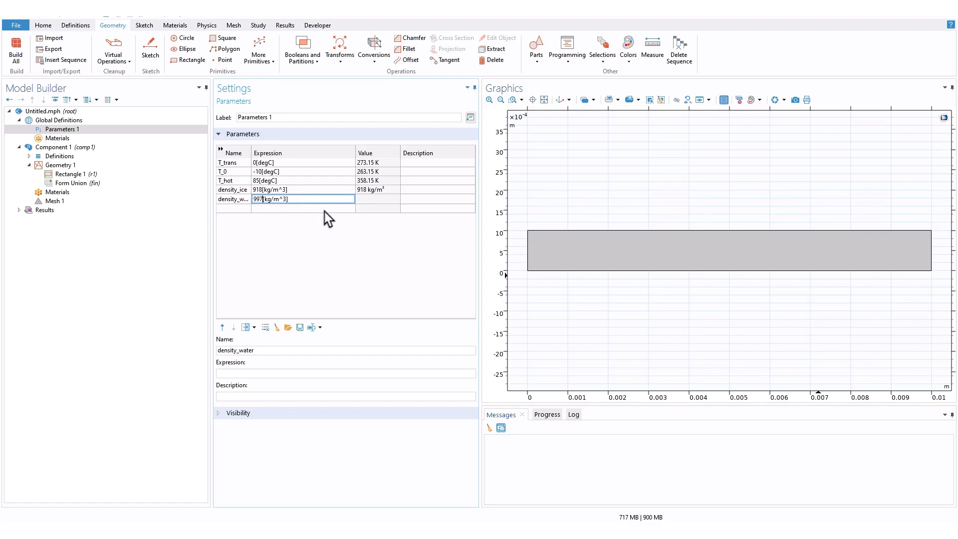
pyautogui.press('BackSpace')
pyautogui.press('BackSpace')
pyautogui.press('BackSpace')
pyautogui.write('1000')
pyautogui.press('Return')
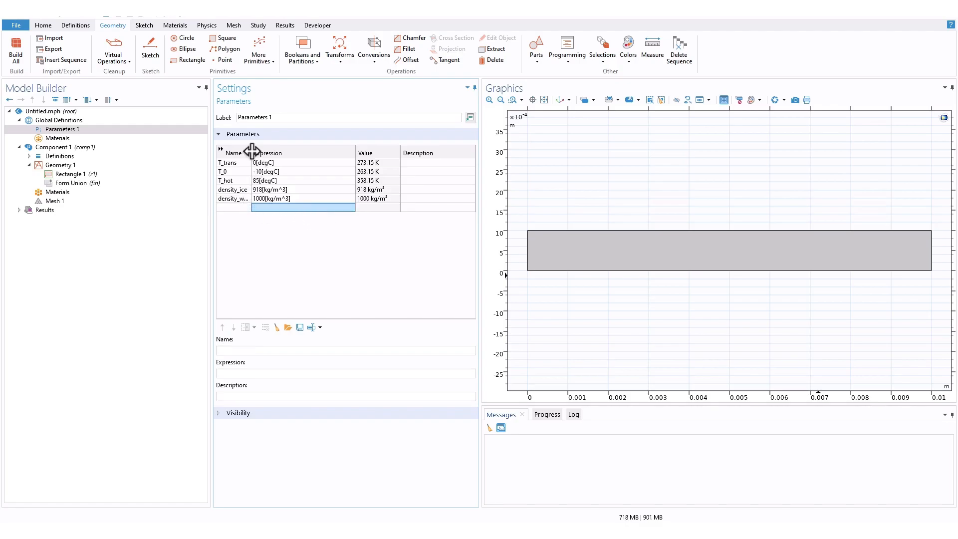
pyautogui.moveTo(252, 150); pyautogui.dragTo(274, 162)
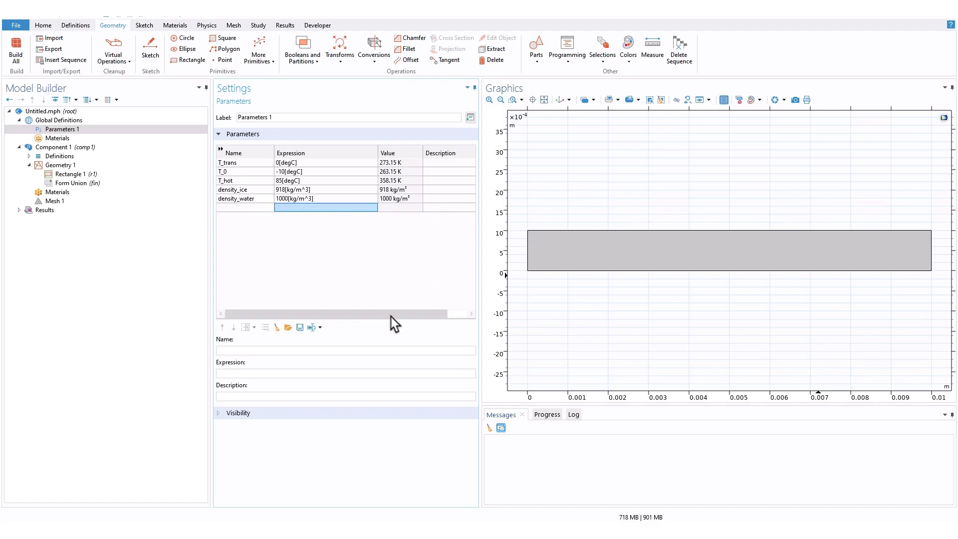
# Step: Add the global parameter ratio_w and enter density_ice as its expression
pyautogui.click(255, 207)
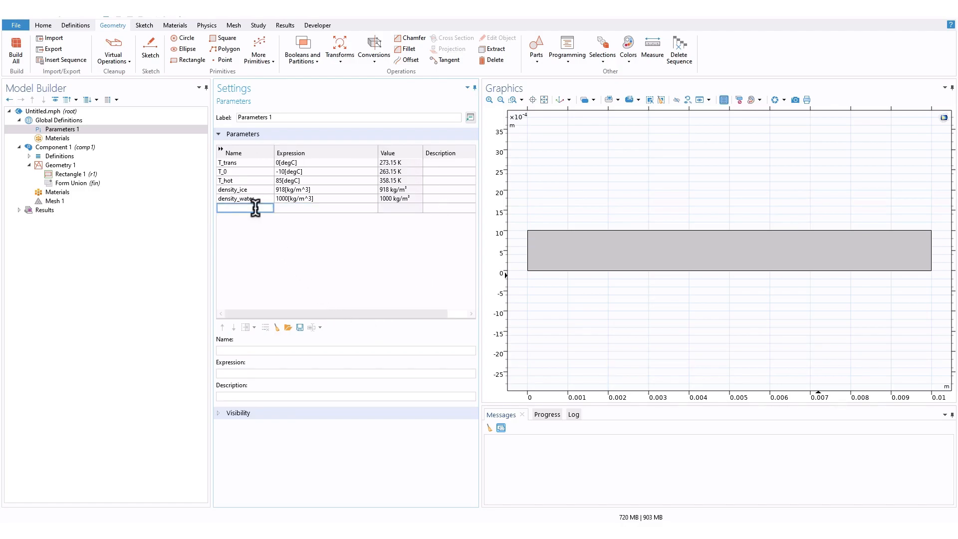
pyautogui.write('ratio_w')
pyautogui.press('Tab')
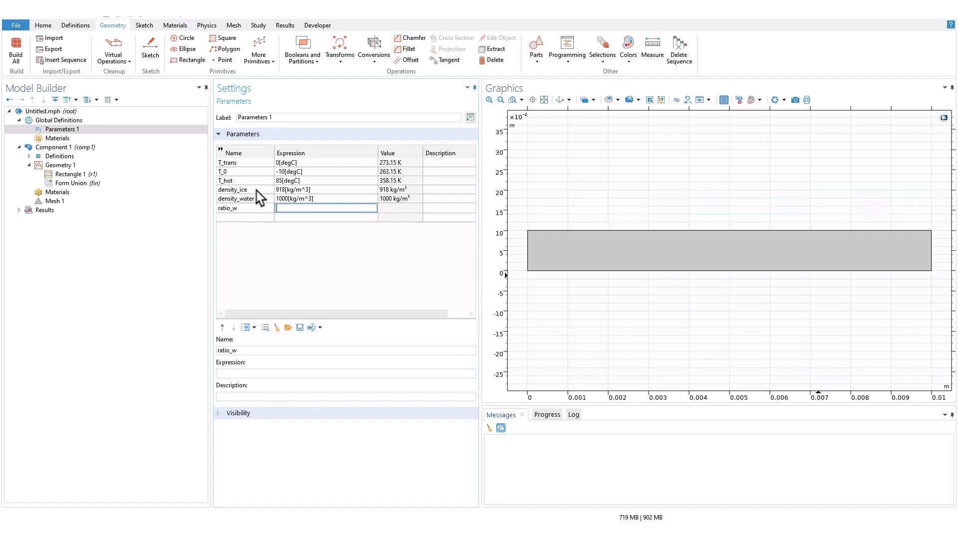
pyautogui.click(254, 191)
pyautogui.hotkey('ctrl', 'c')
pyautogui.click(303, 209)
pyautogui.hotkey('ctrl', 'v')
pyautogui.click(321, 219)
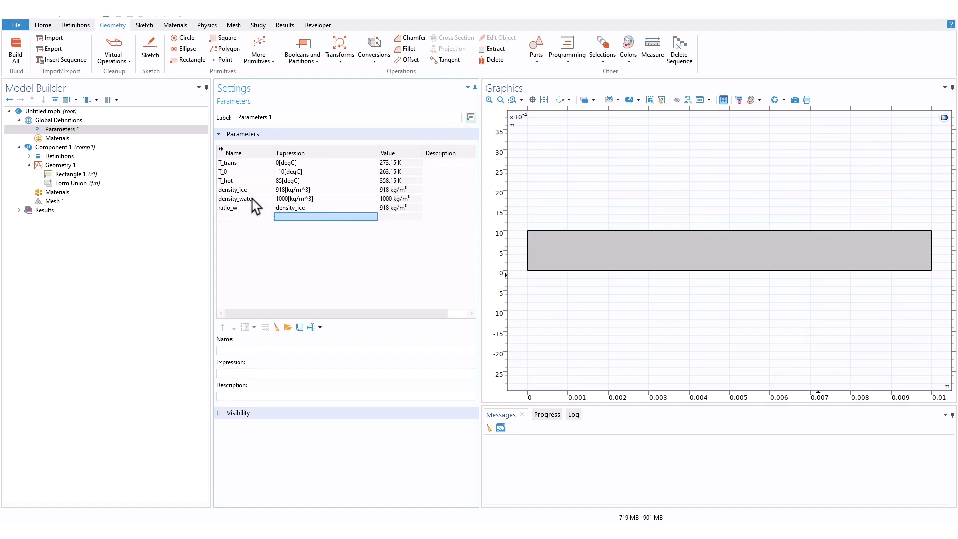
# Step: Extend the expression of ratio_w to density_ice/density_water, reusing the copied name of the water density parameter
pyautogui.click(253, 198)
pyautogui.rightClick(253, 199)
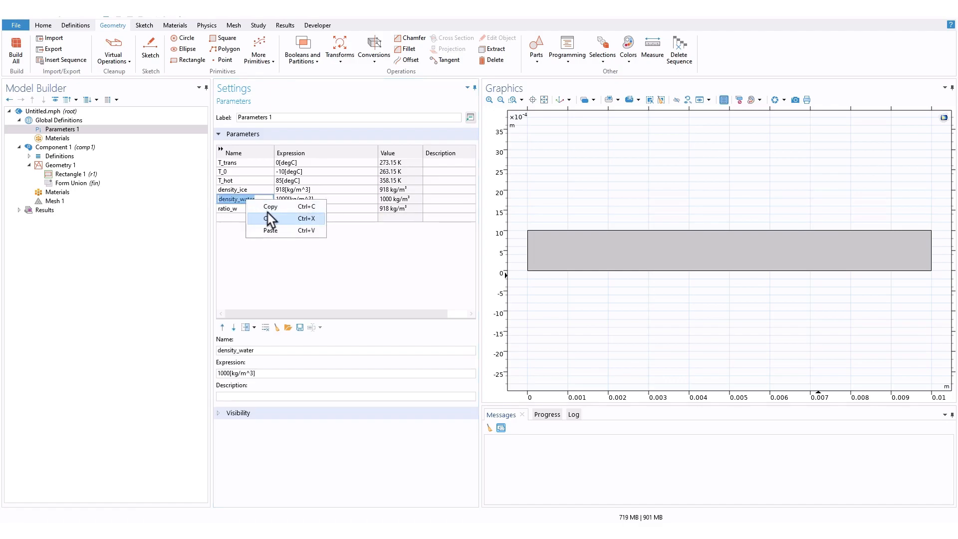
pyautogui.click(321, 214)
pyautogui.click(318, 209)
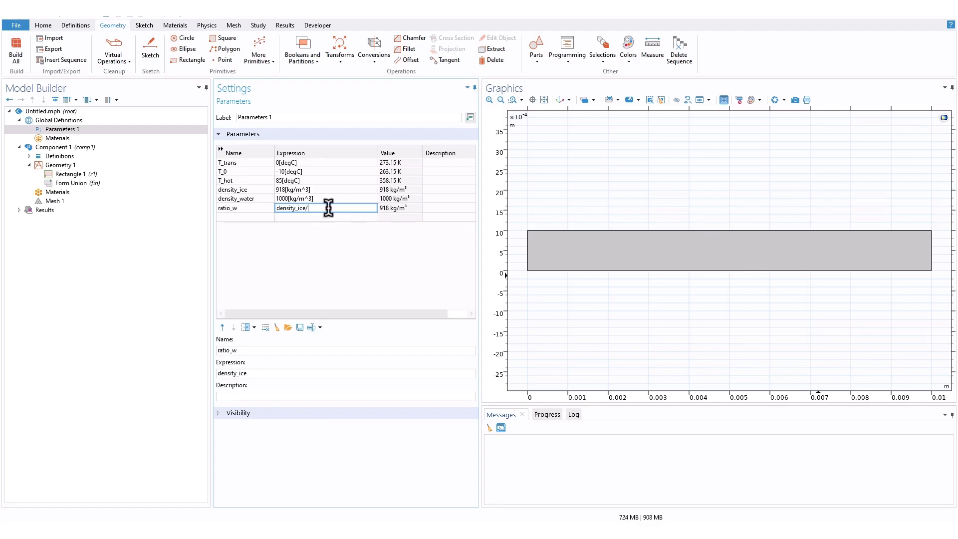
pyautogui.write('/')
pyautogui.rightClick(328, 209)
pyautogui.click(361, 242)
pyautogui.click(364, 246)
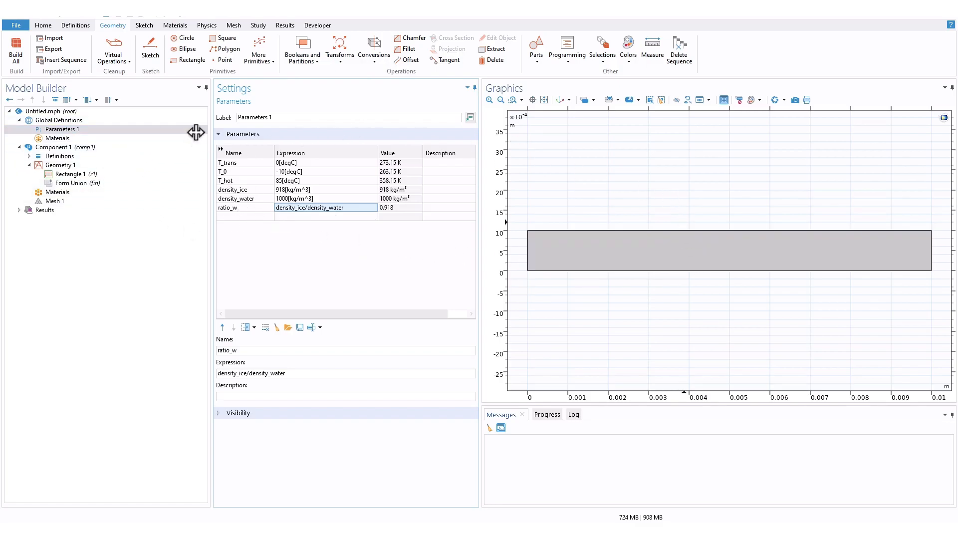
# Step: Add a blank material to Component 1 and label it ice
pyautogui.click(85, 192)
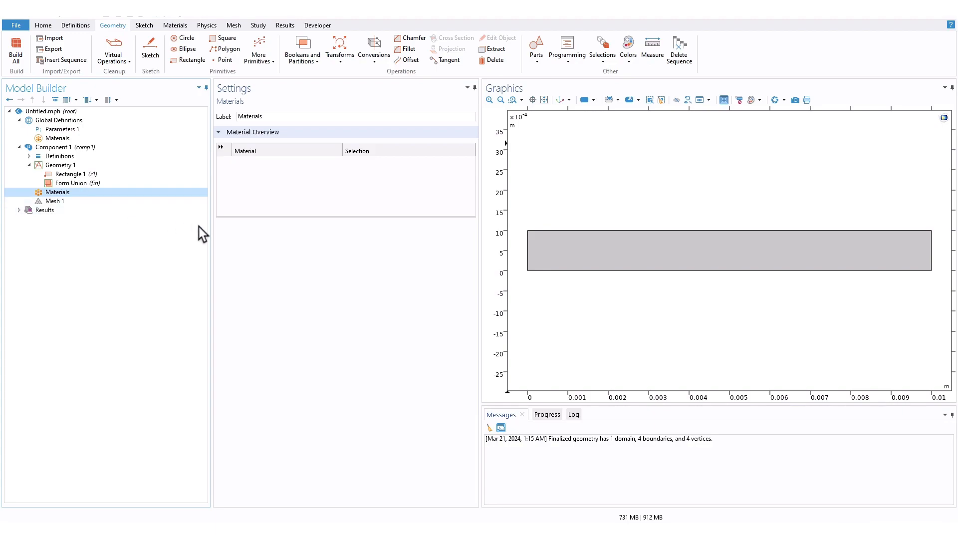
pyautogui.rightClick(79, 202)
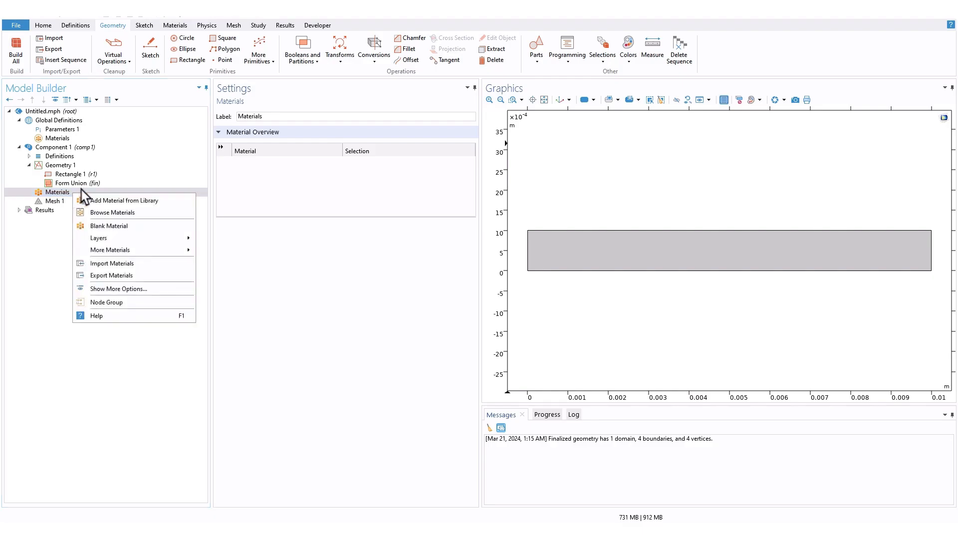
pyautogui.click(102, 224)
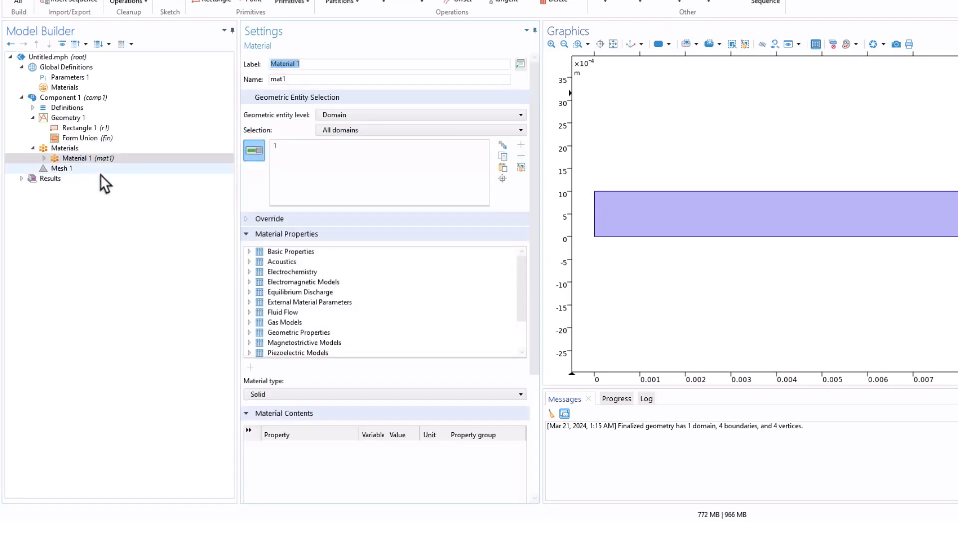
pyautogui.write('ice')
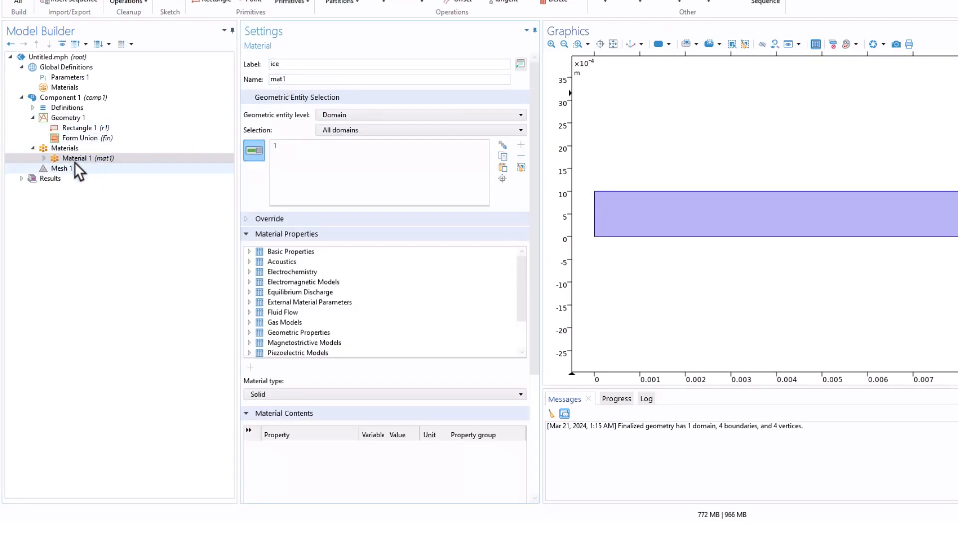
pyautogui.click(75, 159)
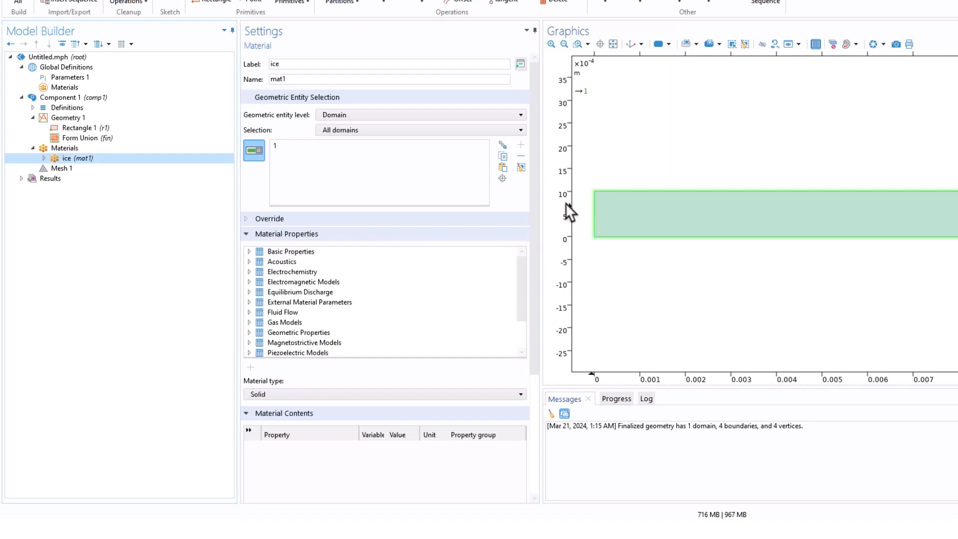
# Step: Add a second blank material to Component 1 and label it water
pyautogui.click(79, 149)
pyautogui.rightClick(79, 149)
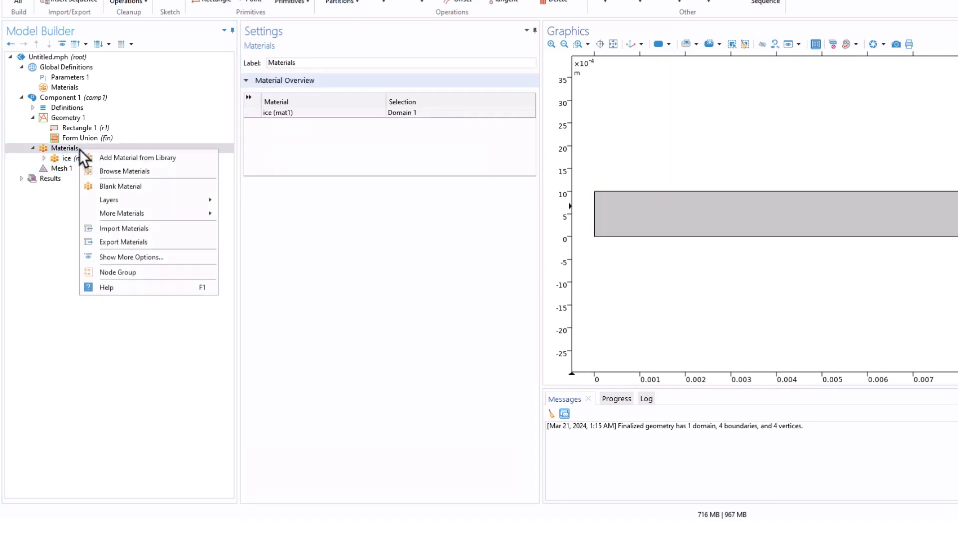
pyautogui.click(112, 186)
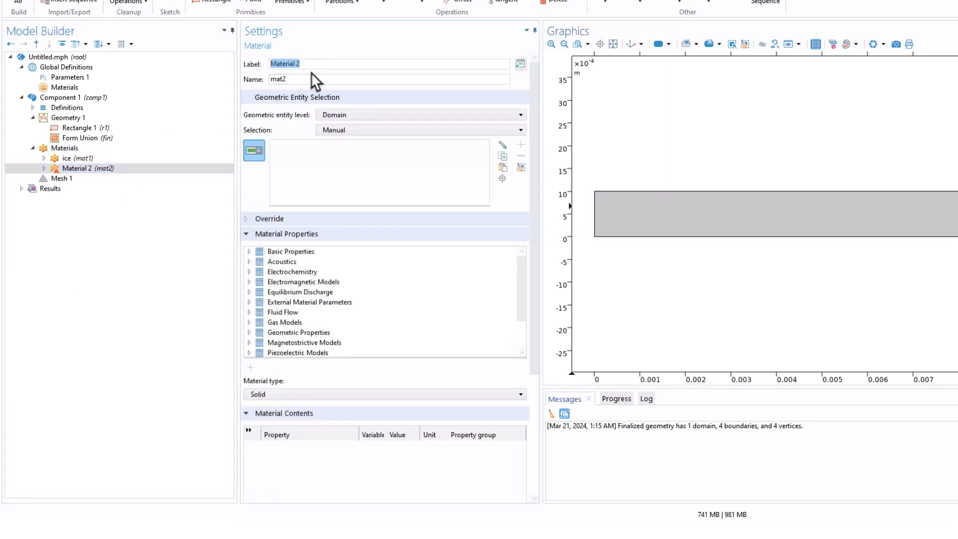
pyautogui.write('water')
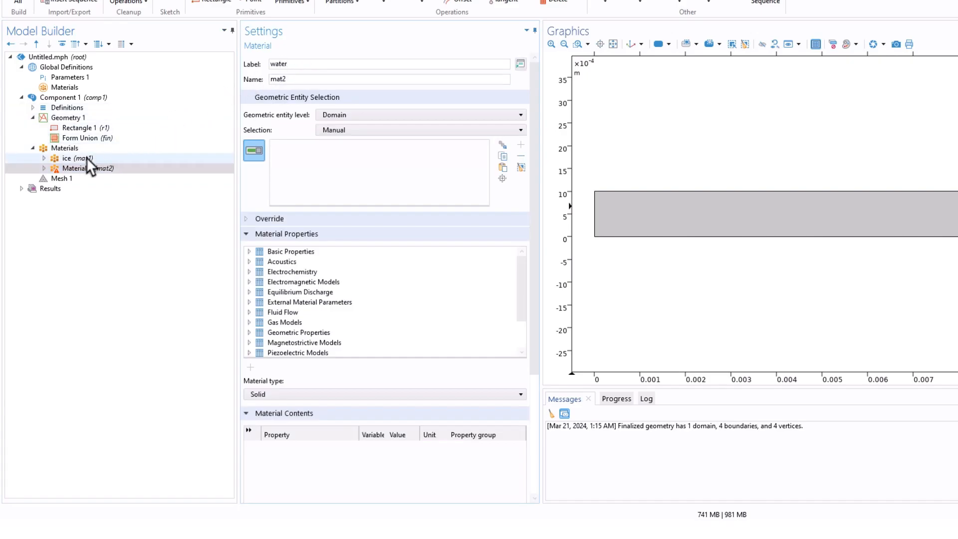
pyautogui.click(82, 158)
pyautogui.click(97, 168)
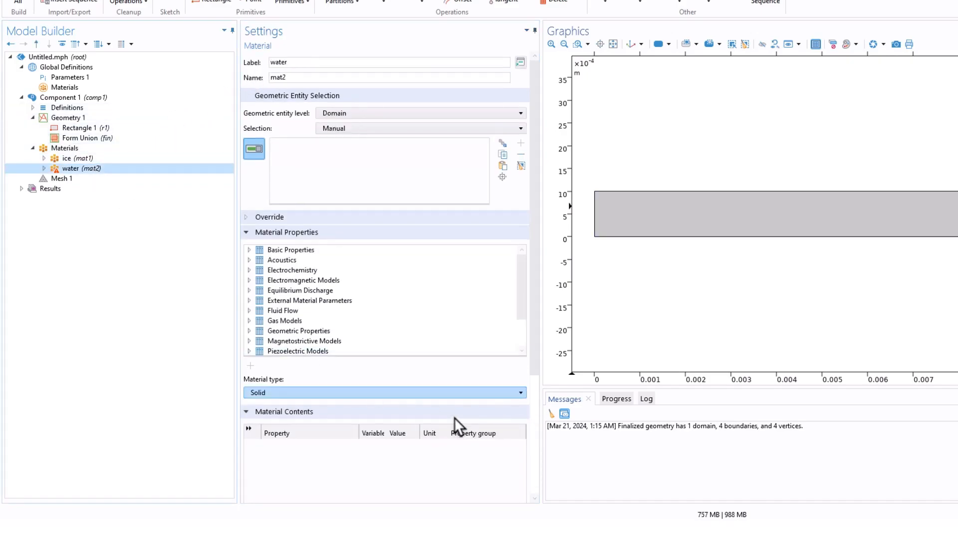
# Step: Assign the rectangle domain to the water material and check the component's material overview
pyautogui.click(68, 150)
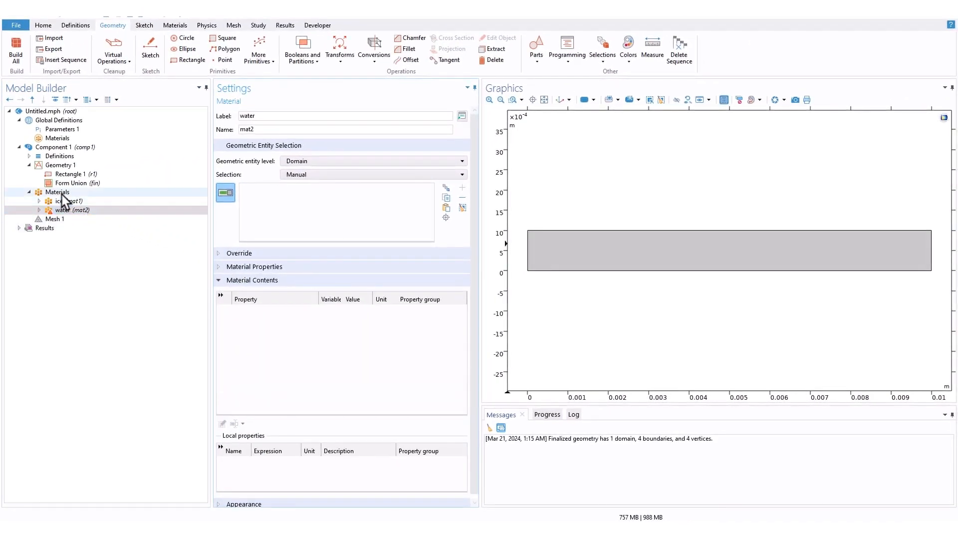
pyautogui.click(74, 210)
pyautogui.click(556, 259)
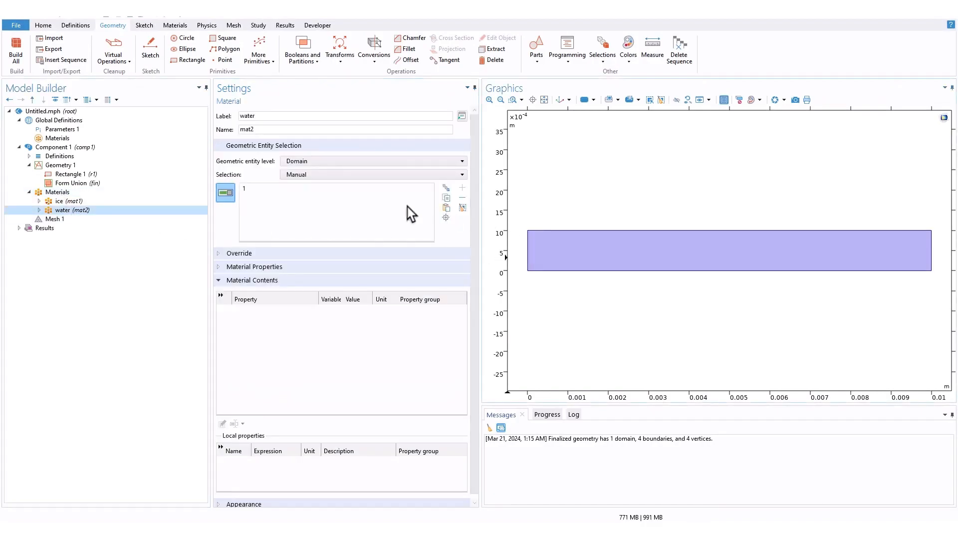
pyautogui.click(59, 193)
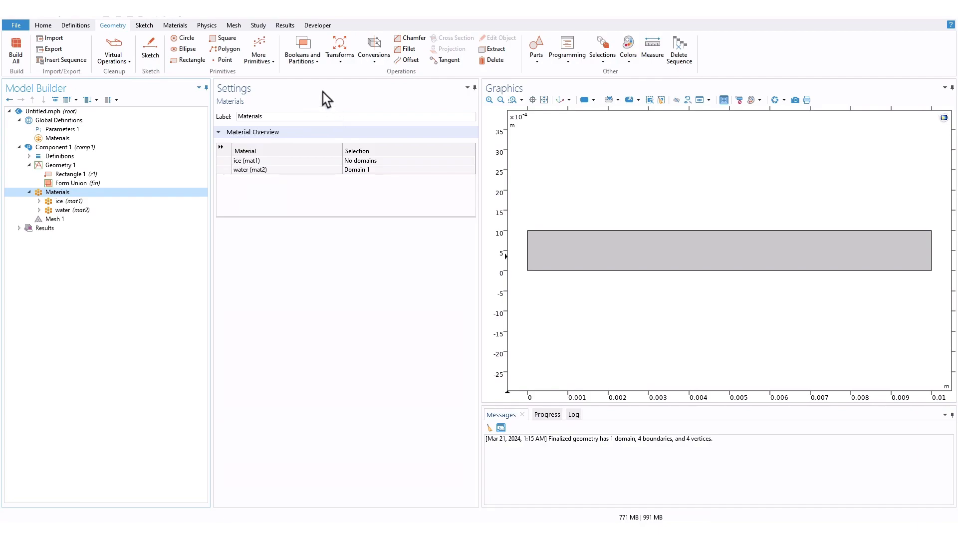
# Step: Add the Heat Transfer in Fluids (ht) physics interface to Component 1 and close the physics selection
pyautogui.click(211, 28)
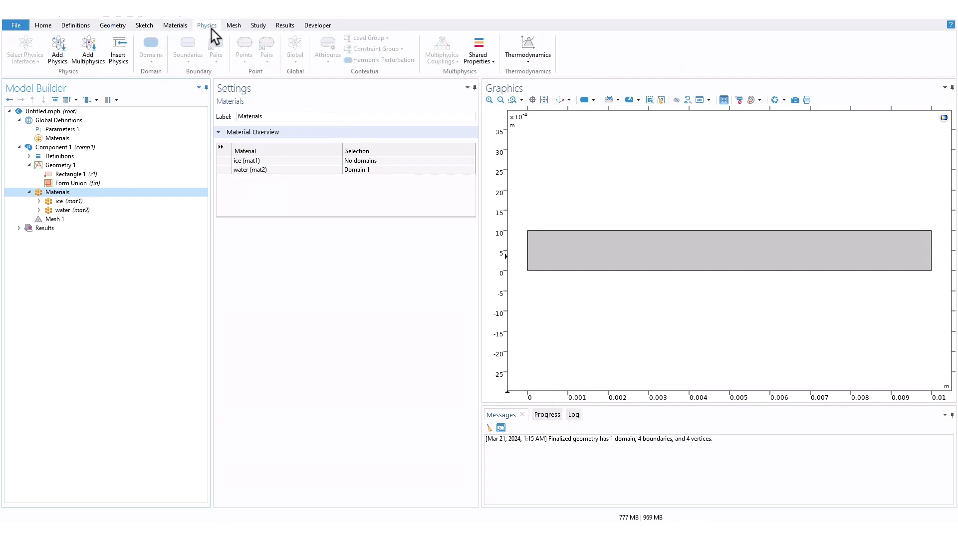
pyautogui.click(59, 59)
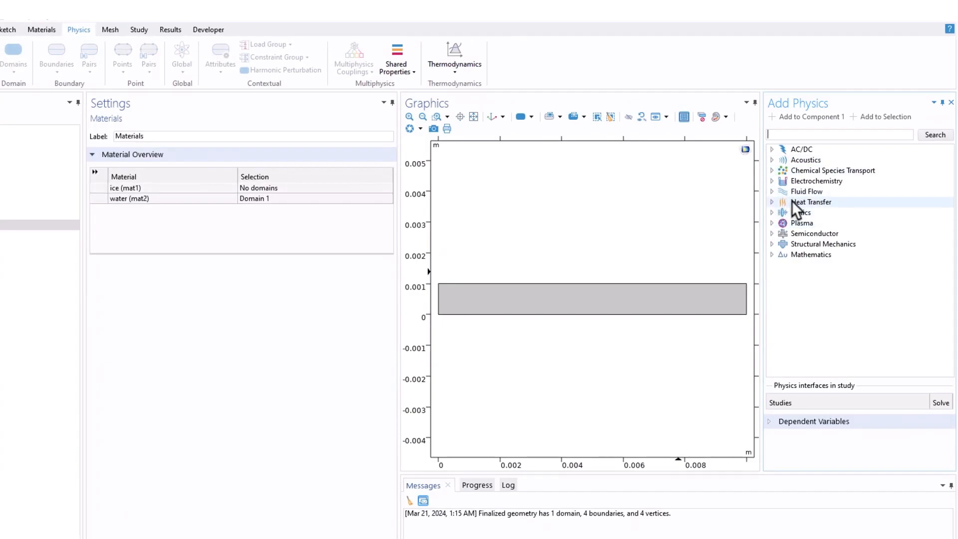
pyautogui.click(772, 201)
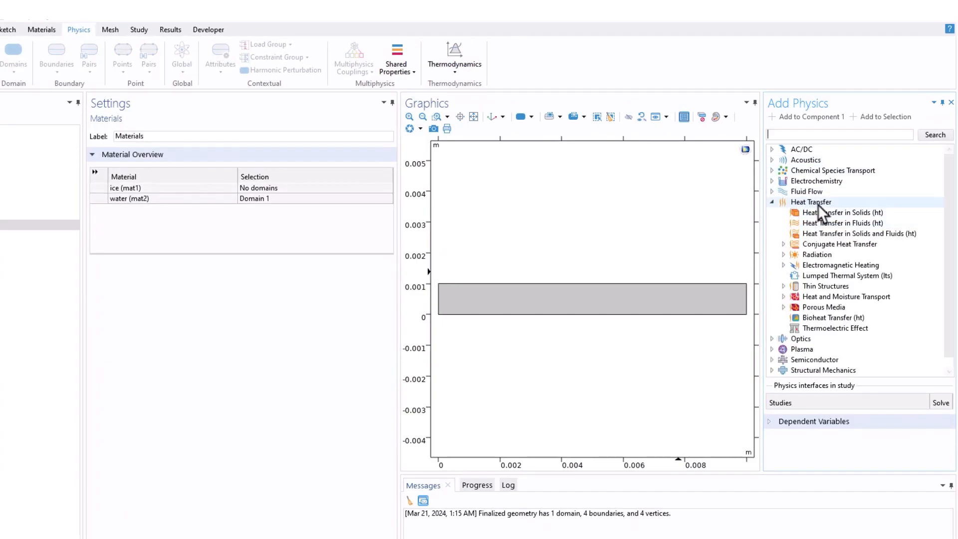
pyautogui.click(818, 222)
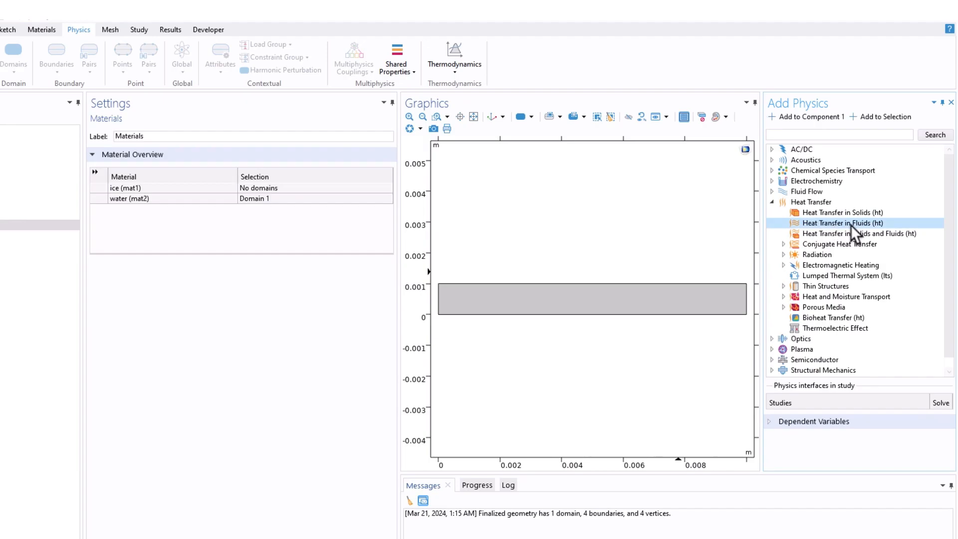
pyautogui.rightClick(852, 226)
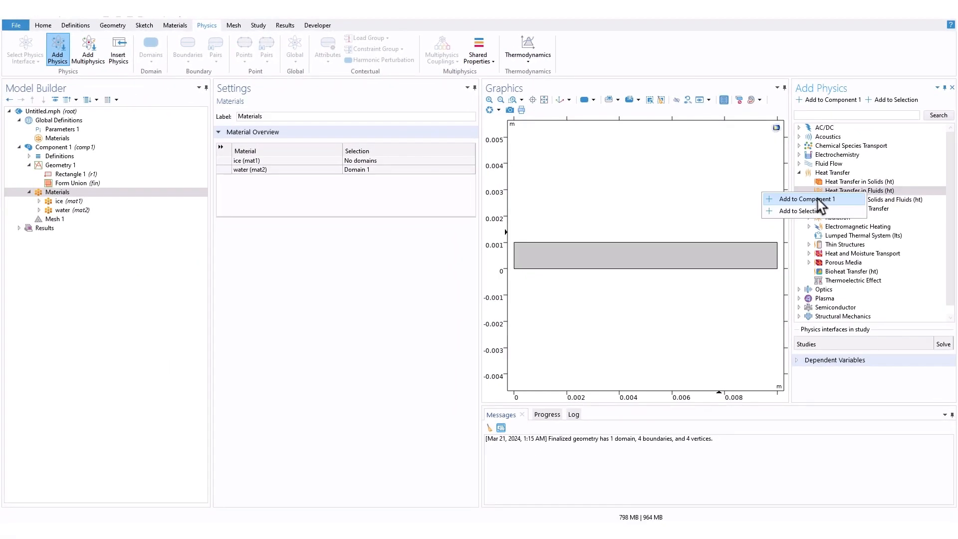
pyautogui.click(793, 232)
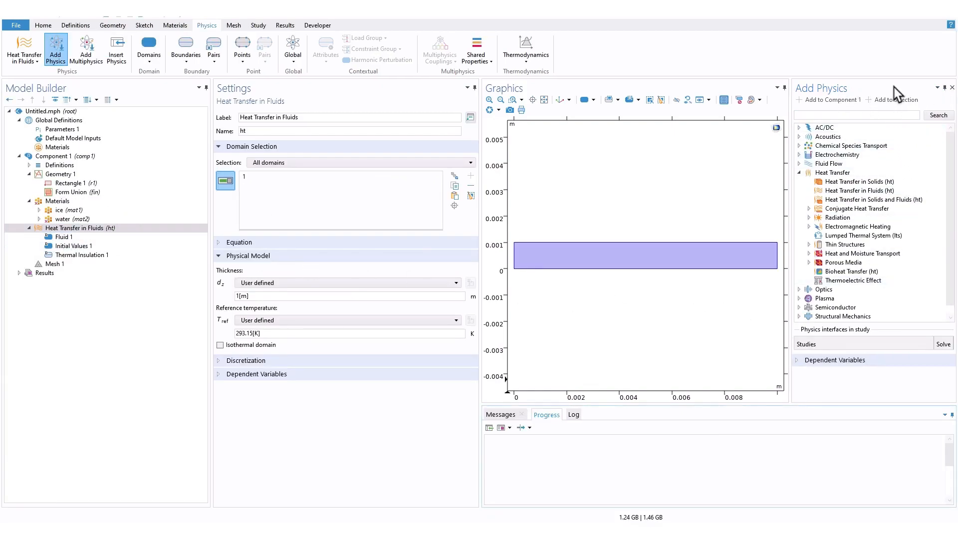
pyautogui.click(952, 88)
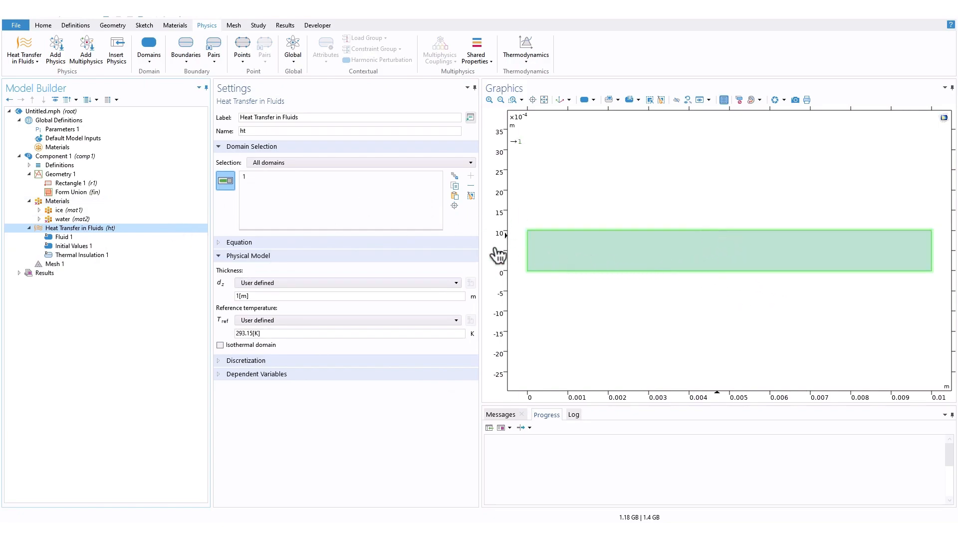
# Step: Widen the Value column for the water material's contents and set its thermal conductivity to 0.613[W/(m*K)]*ratio
pyautogui.click(70, 219)
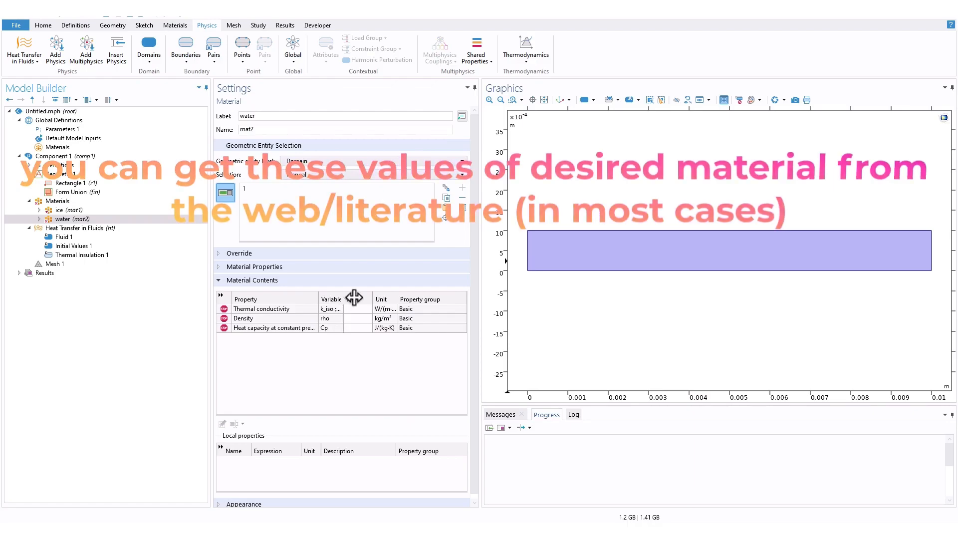
pyautogui.moveTo(373, 299); pyautogui.dragTo(406, 299)
pyautogui.doubleClick(369, 309)
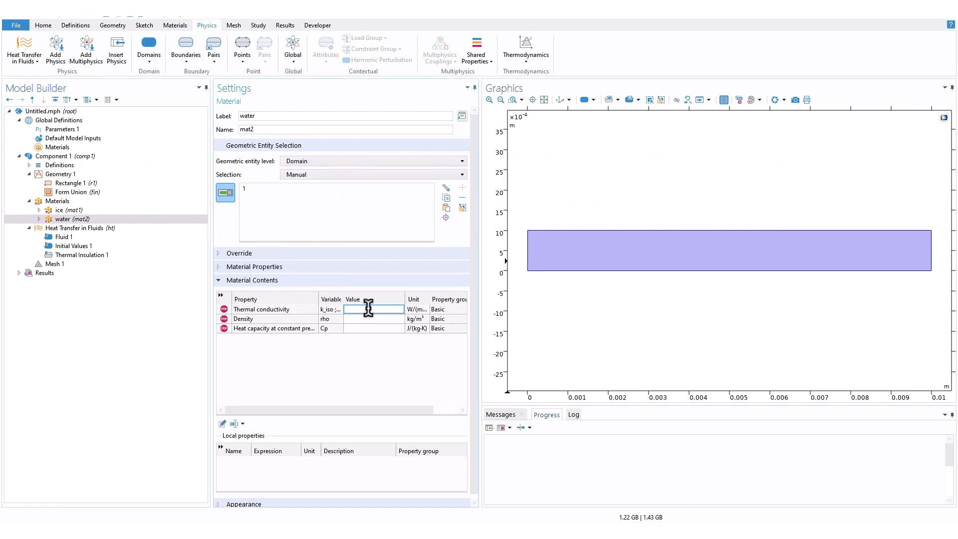
pyautogui.write('0.')
pyautogui.write('613')
pyautogui.write('[]')
pyautogui.write('W')
pyautogui.write('/()')
pyautogui.write('m')
pyautogui.write('*')
pyautogui.write('K)]*ratio')
pyautogui.press('Return')
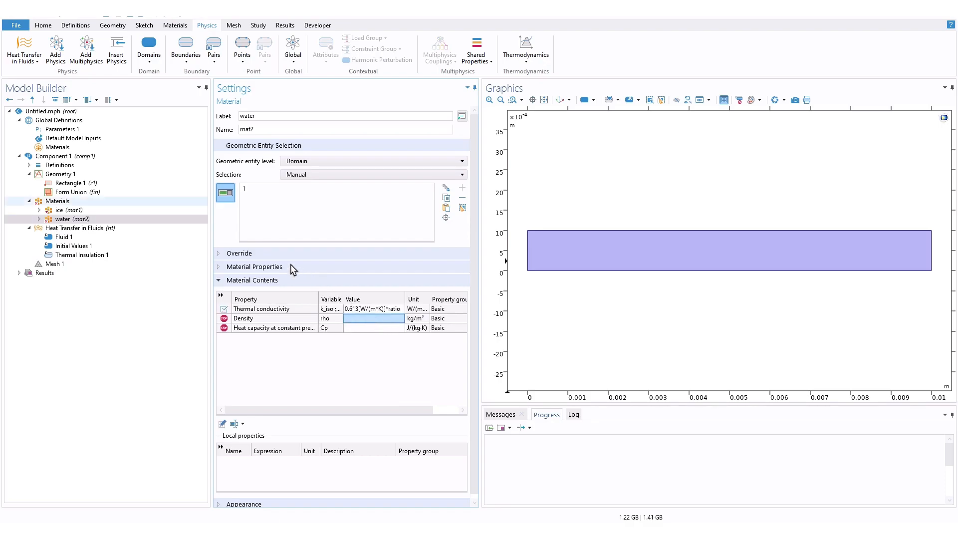
# Step: Copy the parameter name ratio_w from the global parameters
pyautogui.click(80, 129)
pyautogui.click(231, 208)
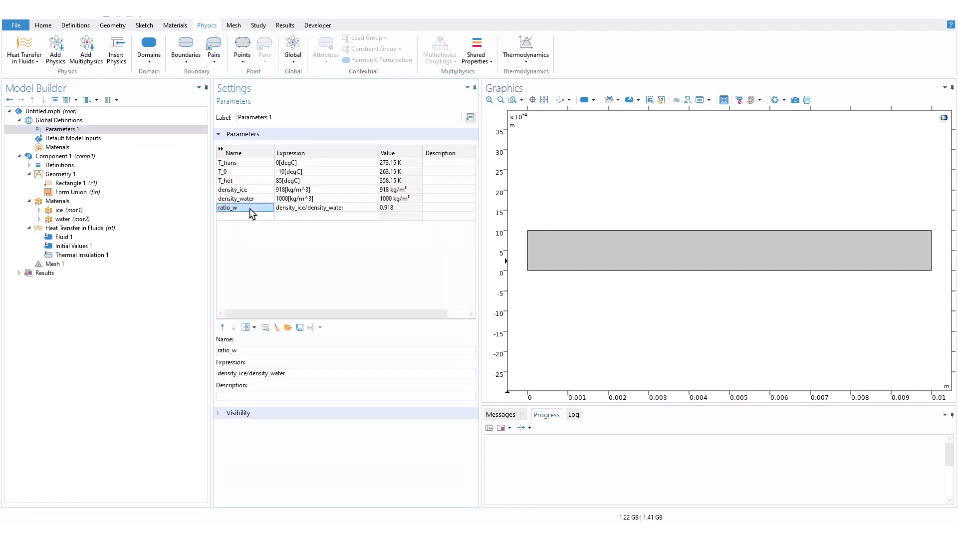
pyautogui.click(232, 209)
pyautogui.rightClick(229, 210)
pyautogui.click(238, 214)
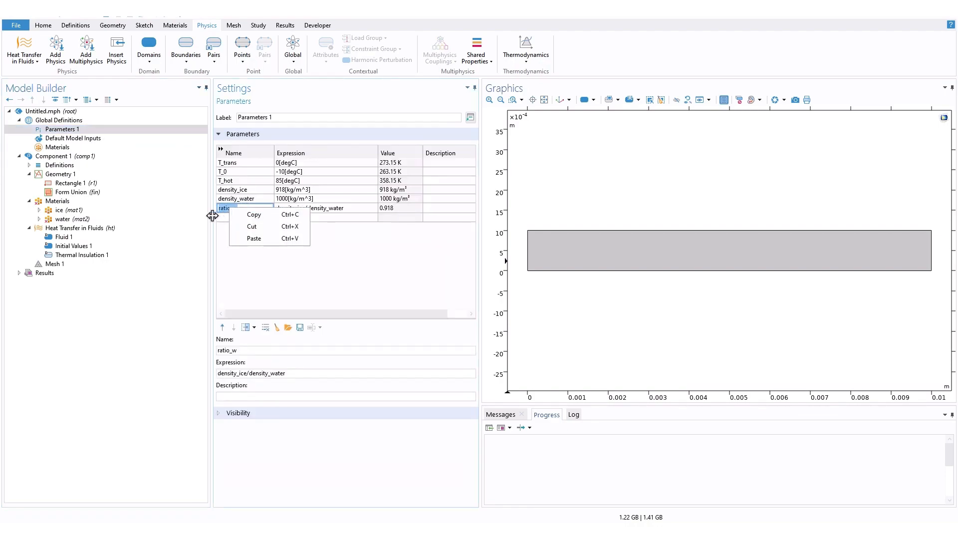
# Step: Correct the water's thermal conductivity to 0.613[W/(m*K)]*ratio_w and widen the Value column to show the full expression
pyautogui.click(84, 218)
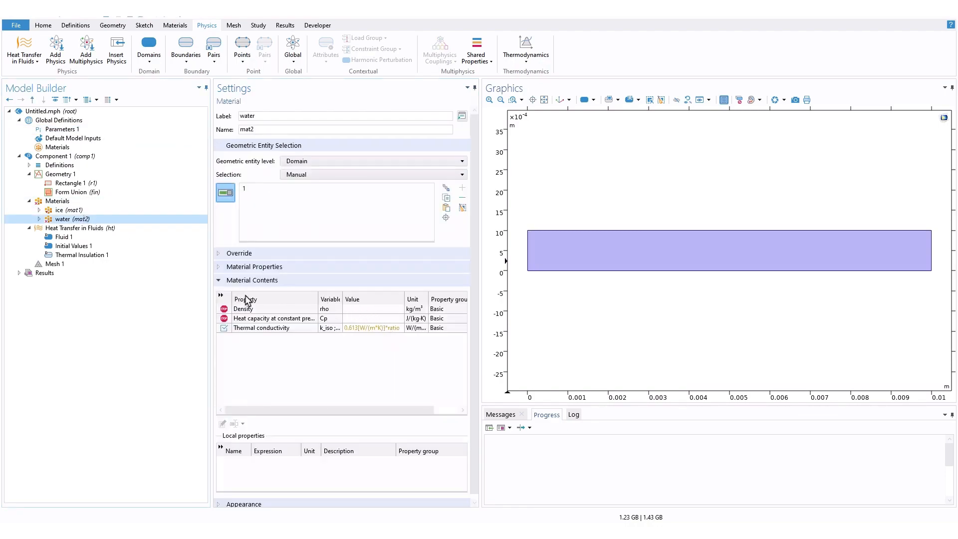
pyautogui.click(393, 331)
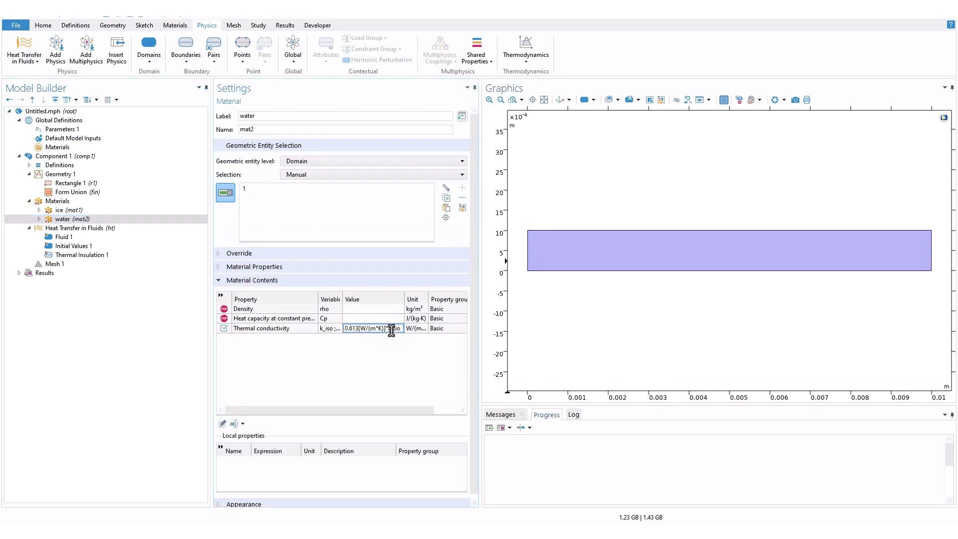
pyautogui.rightClick(392, 331)
pyautogui.click(419, 360)
pyautogui.click(388, 359)
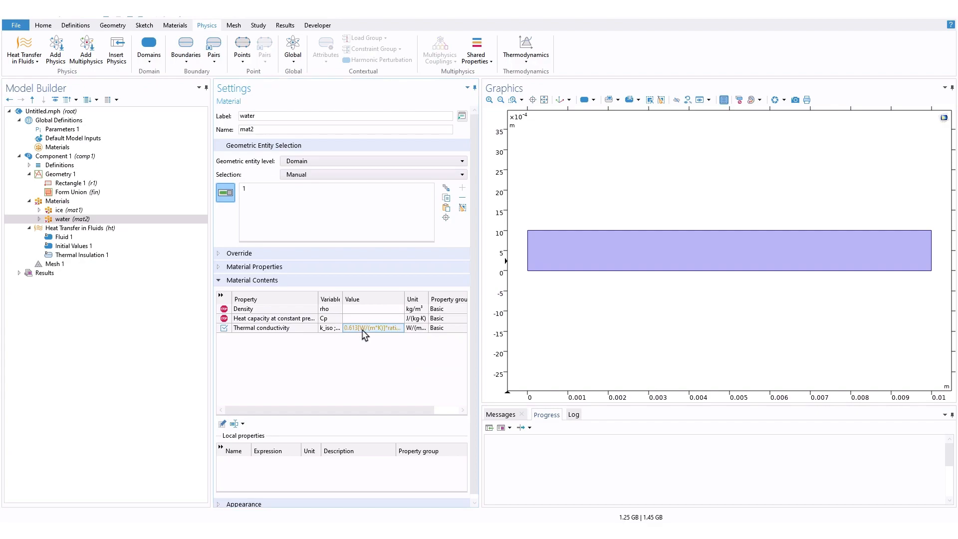
pyautogui.moveTo(363, 331)
pyautogui.moveTo(404, 299); pyautogui.dragTo(427, 300)
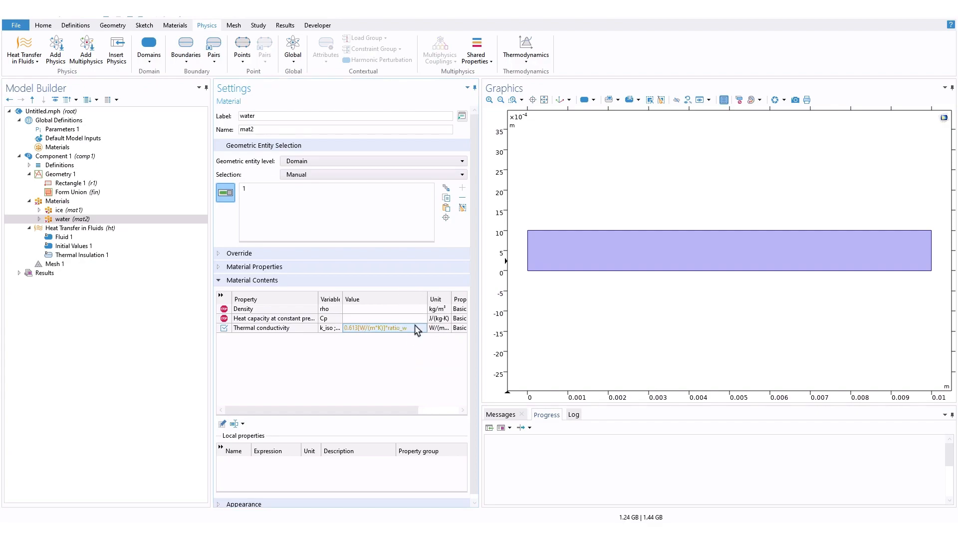
pyautogui.click(415, 325)
pyautogui.click(415, 327)
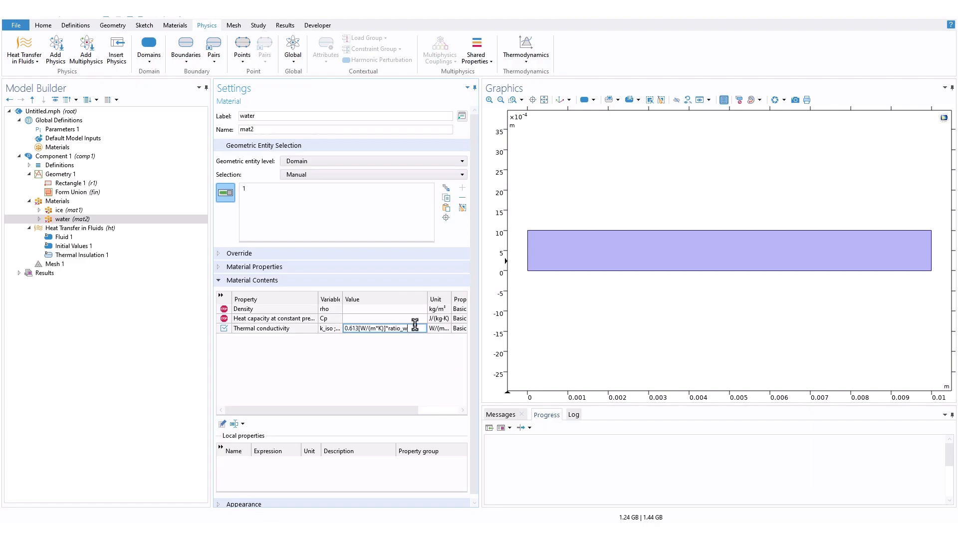
# Step: Set the water material's heat capacity at constant pressure to 4179 and adjust the Property and Value column widths
pyautogui.click(423, 348)
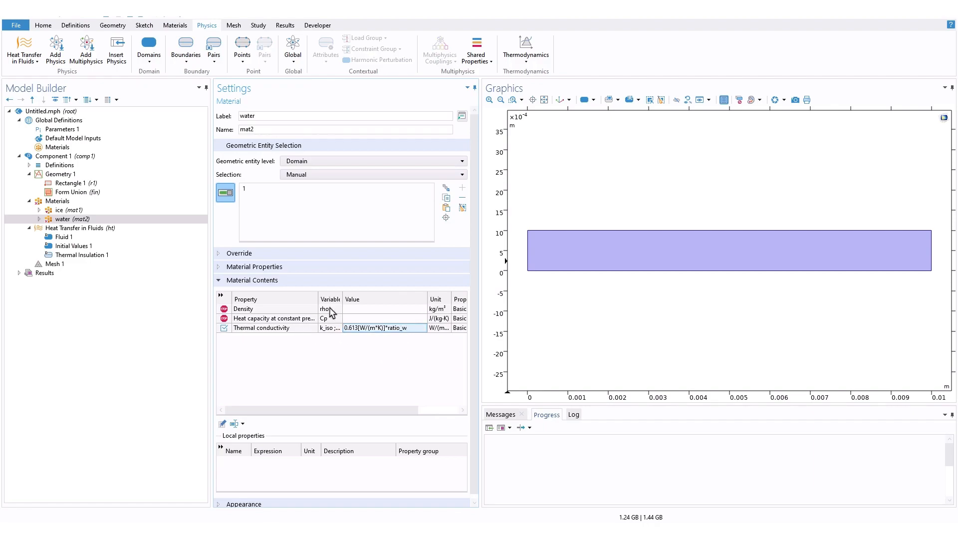
pyautogui.moveTo(319, 299)
pyautogui.mouseDown()
pyautogui.moveTo(351, 299)
pyautogui.moveTo(328, 299)
pyautogui.mouseUp()
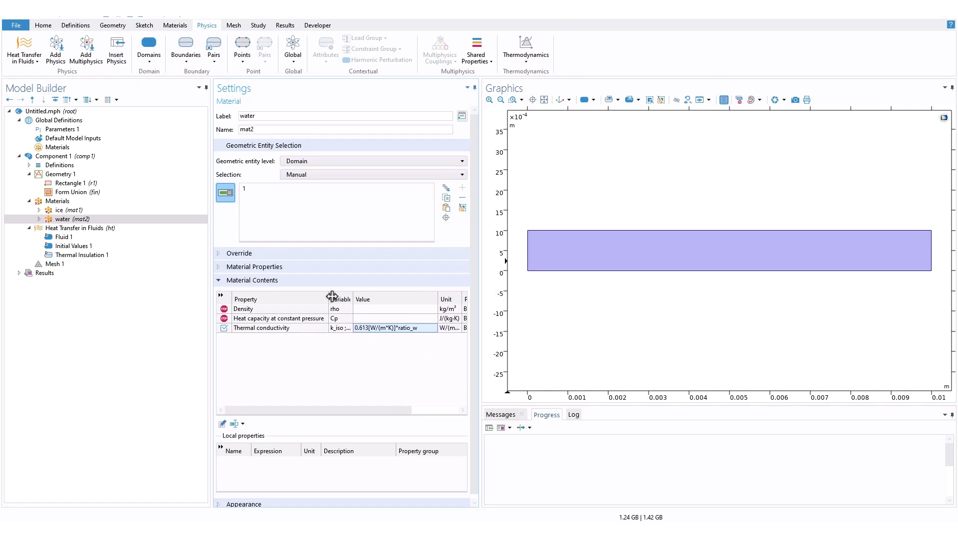
pyautogui.click(358, 318)
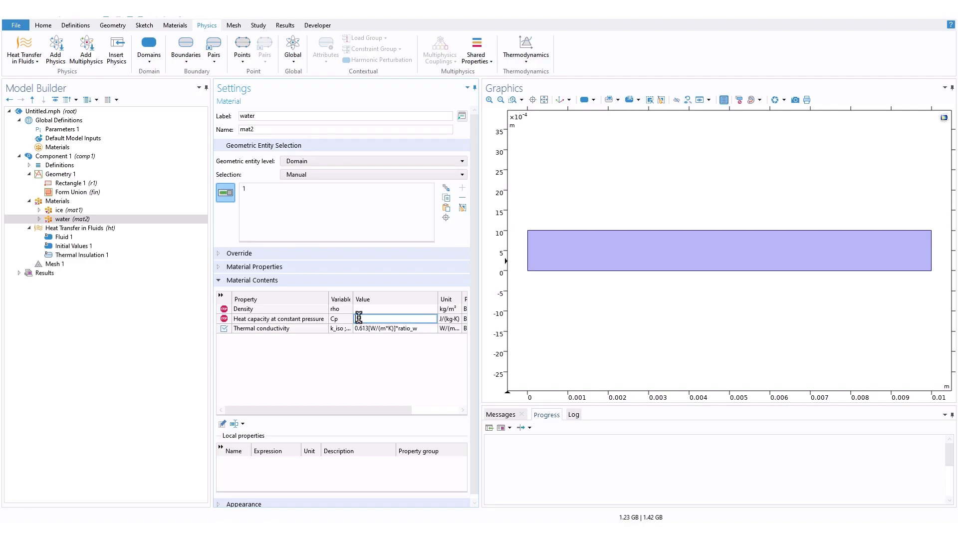
pyautogui.write('4179')
pyautogui.click(414, 349)
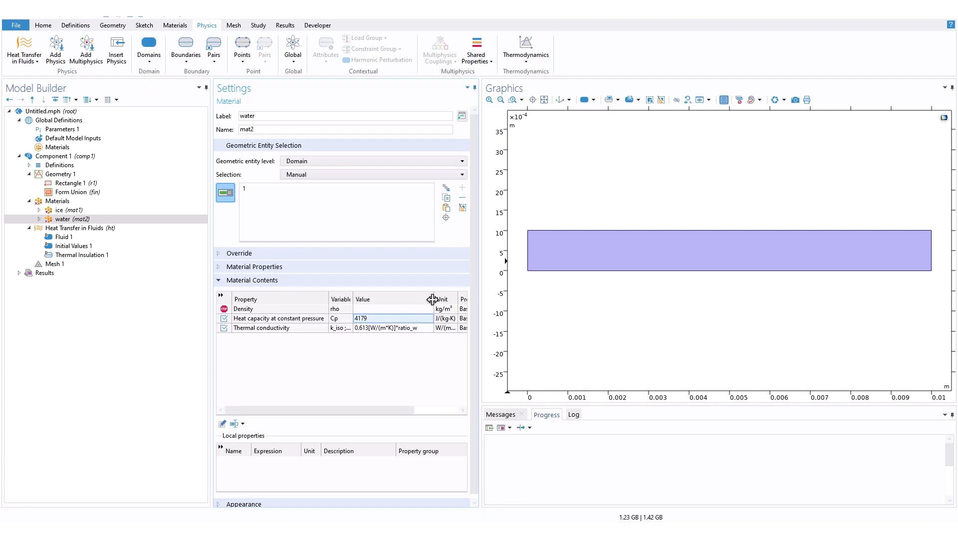
pyautogui.moveTo(436, 299); pyautogui.dragTo(411, 299)
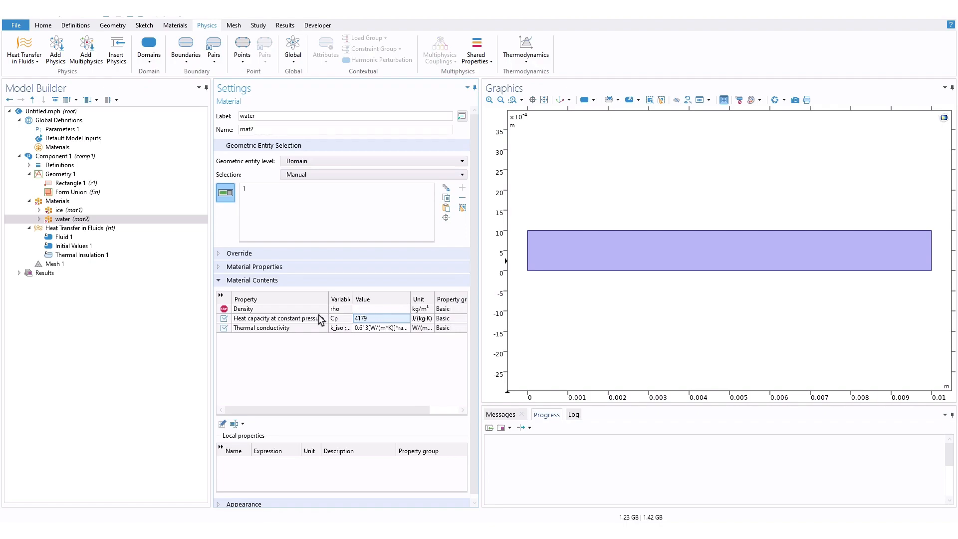
# Step: Set the water material's density to density_water*ratio_w and resize the columns to show the full expression
pyautogui.click(371, 309)
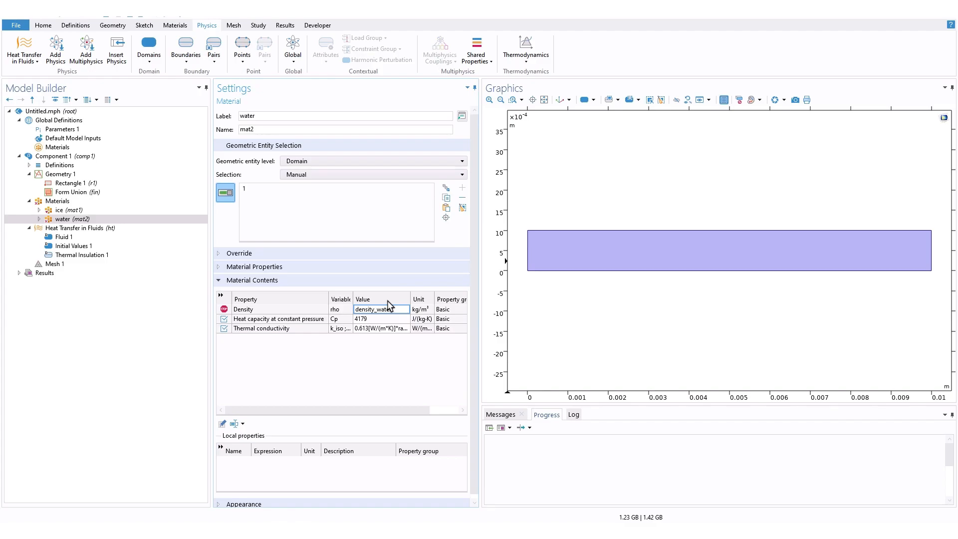
pyautogui.rightClick(406, 308)
pyautogui.click(436, 344)
pyautogui.click(418, 376)
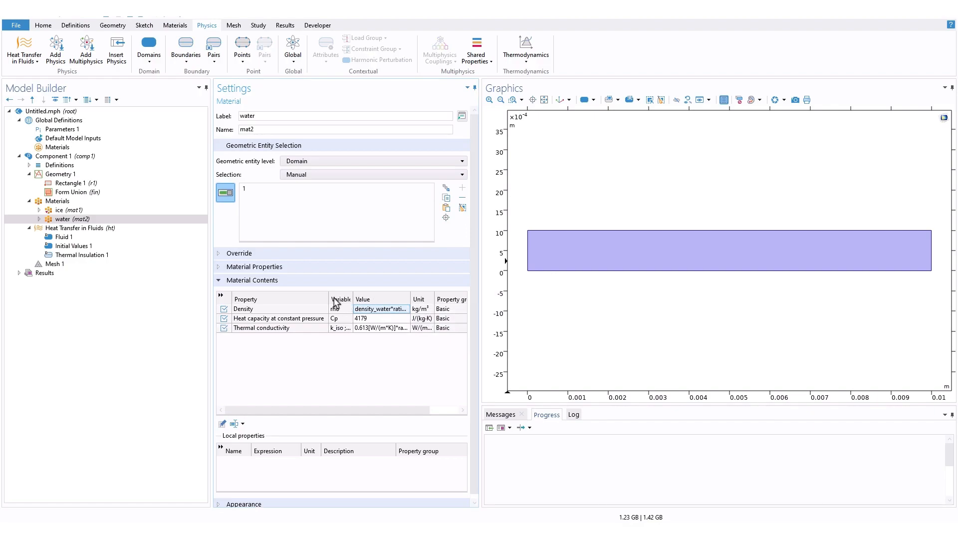
pyautogui.moveTo(329, 299); pyautogui.dragTo(316, 299)
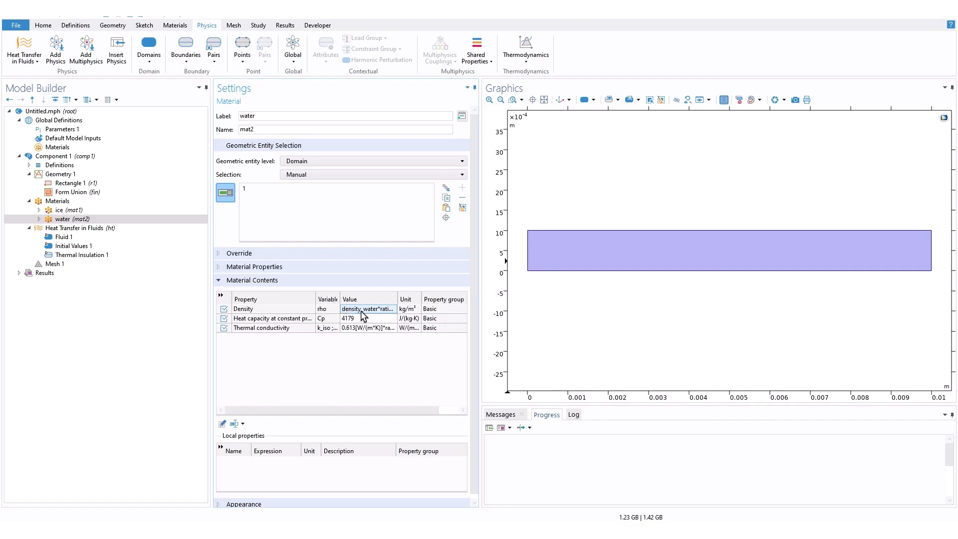
pyautogui.moveTo(398, 299); pyautogui.dragTo(410, 299)
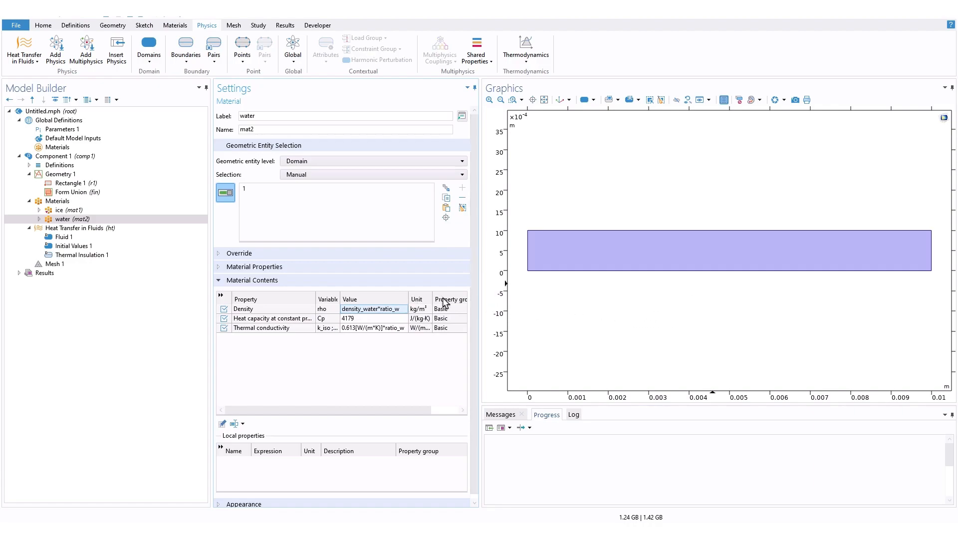
pyautogui.moveTo(434, 300); pyautogui.dragTo(436, 299)
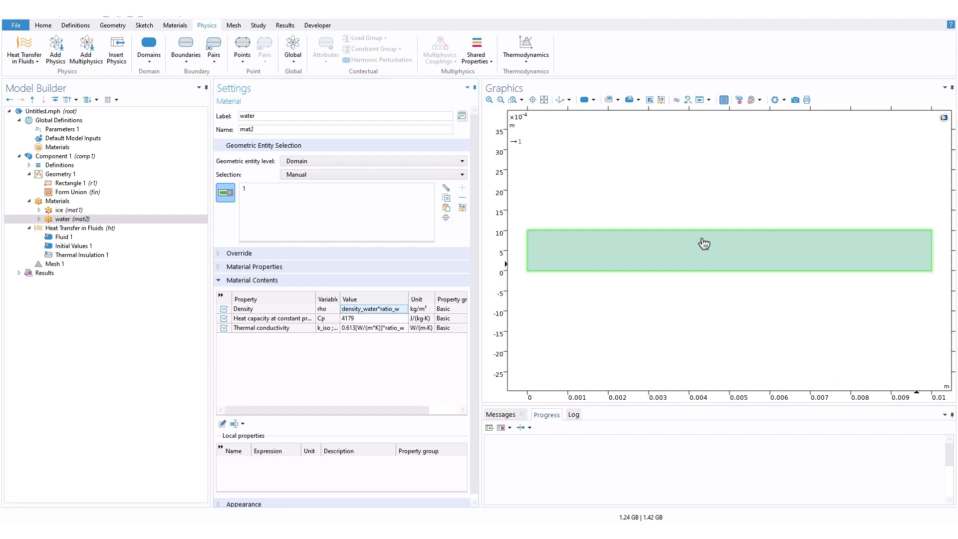
# Step: Compare the ice and water domain assignments and remove domain 1 from the water material's selection
pyautogui.click(79, 211)
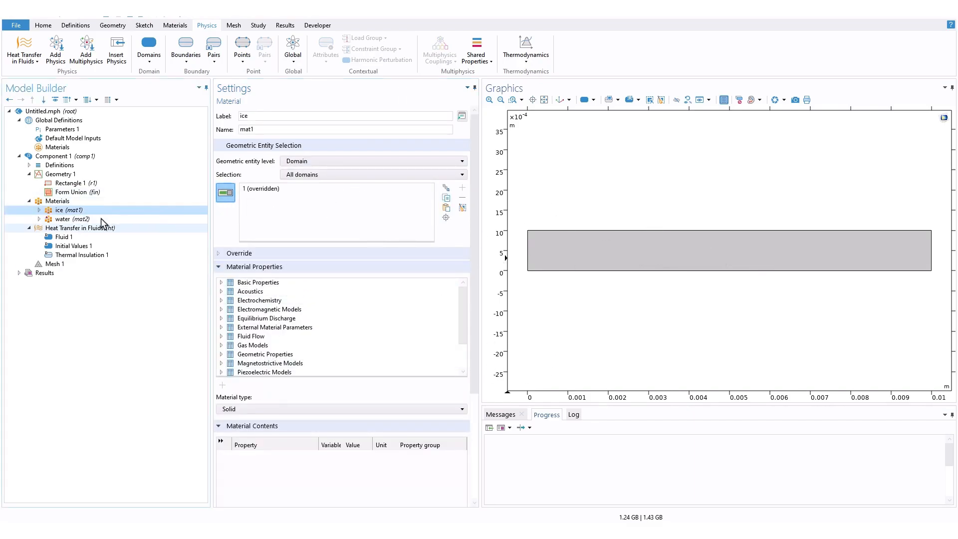
pyautogui.click(86, 220)
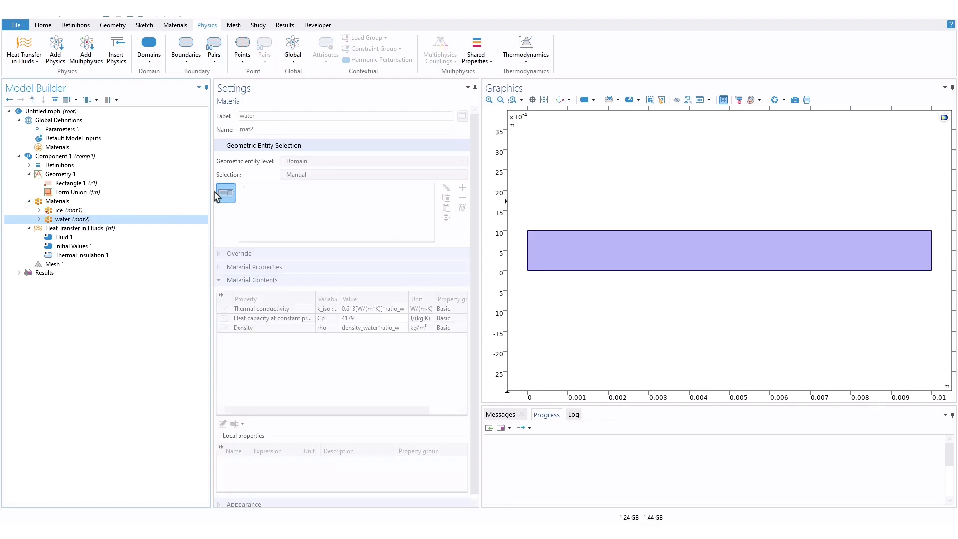
pyautogui.click(98, 210)
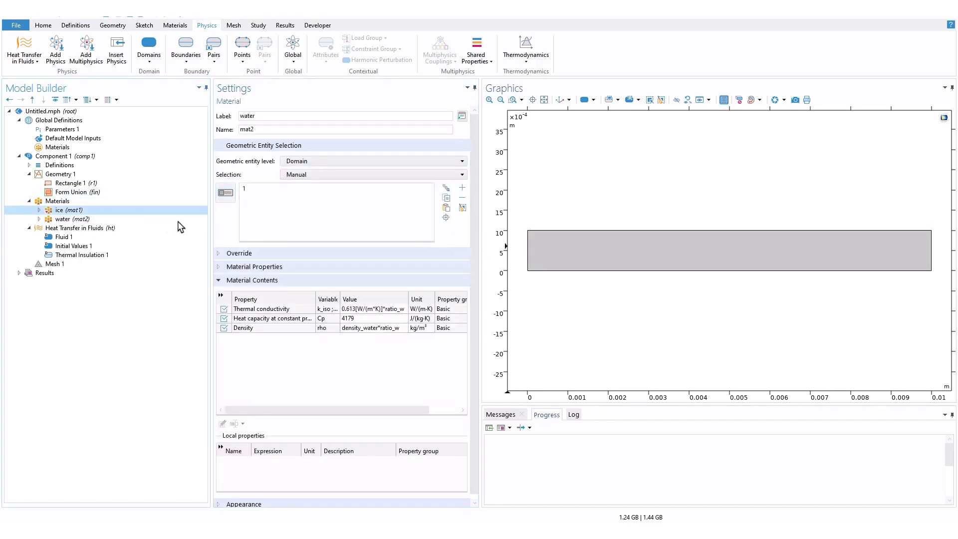
pyautogui.click(98, 220)
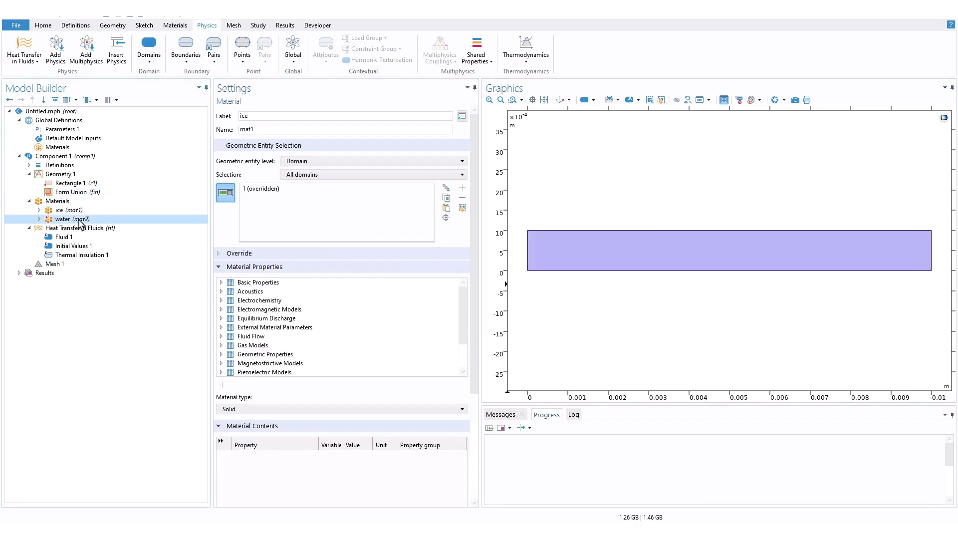
pyautogui.click(270, 189)
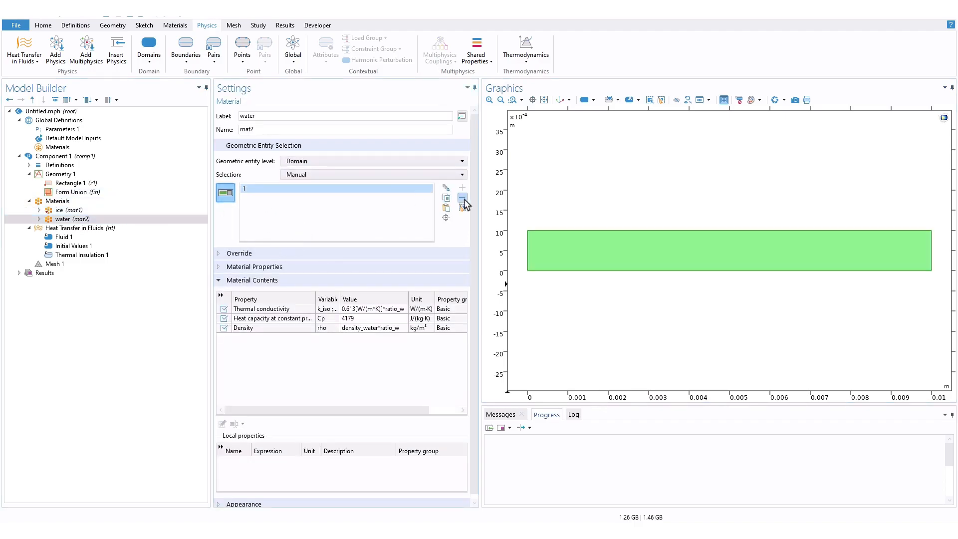
pyautogui.click(463, 198)
# Step: Set the ice material's heat capacity at constant pressure to 2052
pyautogui.click(88, 209)
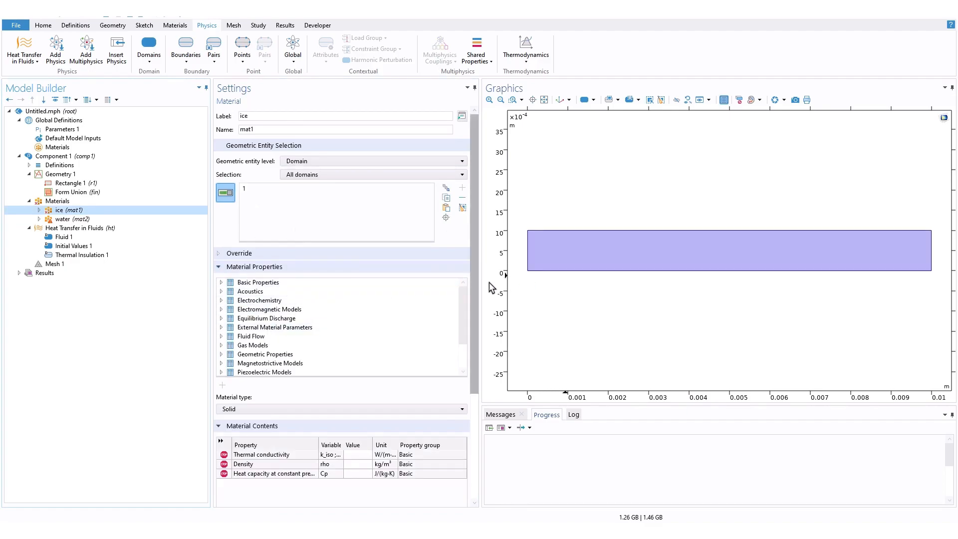
pyautogui.scroll(-3, 477, 279)
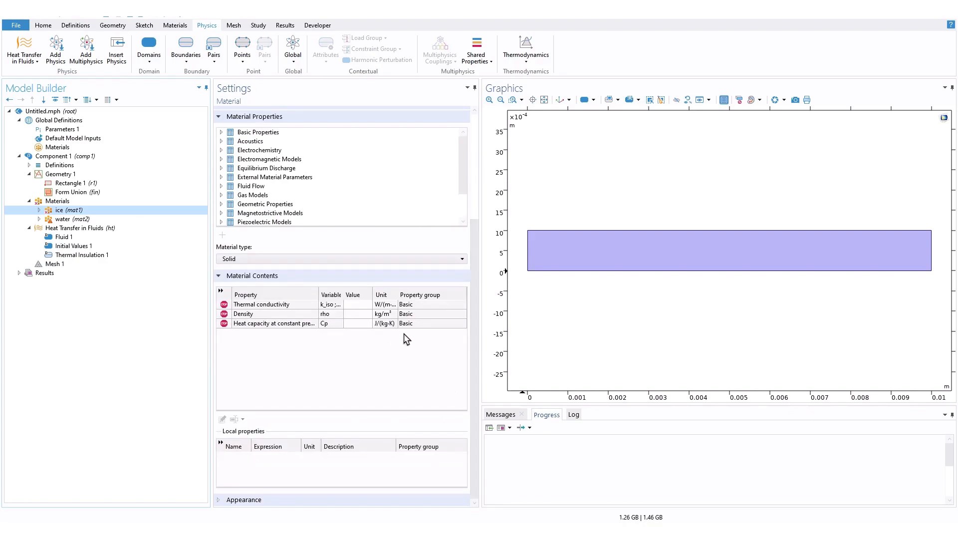
pyautogui.click(358, 324)
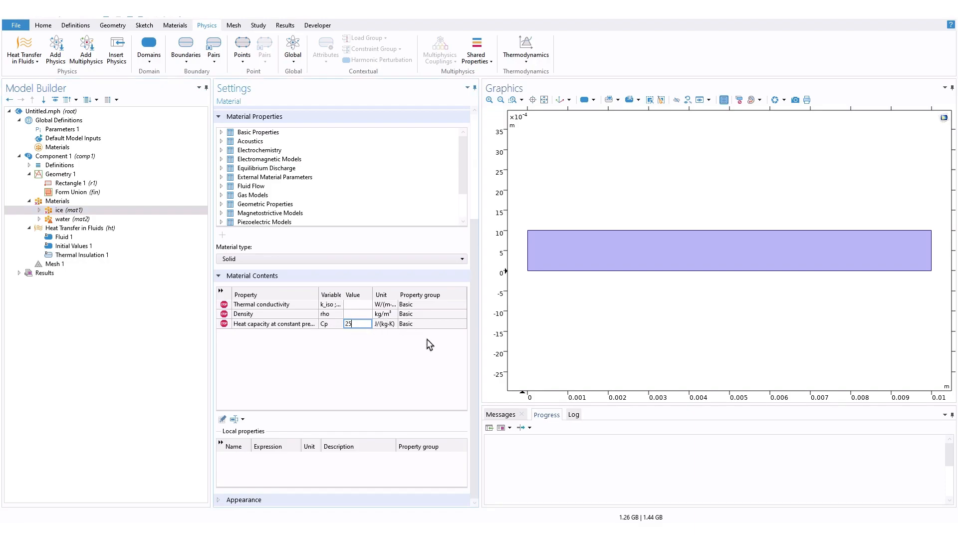
pyautogui.write('25052')
pyautogui.moveTo(361, 324); pyautogui.dragTo(344, 324)
pyautogui.write('20')
# Step: Set the ice material's density to density_ice and widen the Value column
pyautogui.click(356, 314)
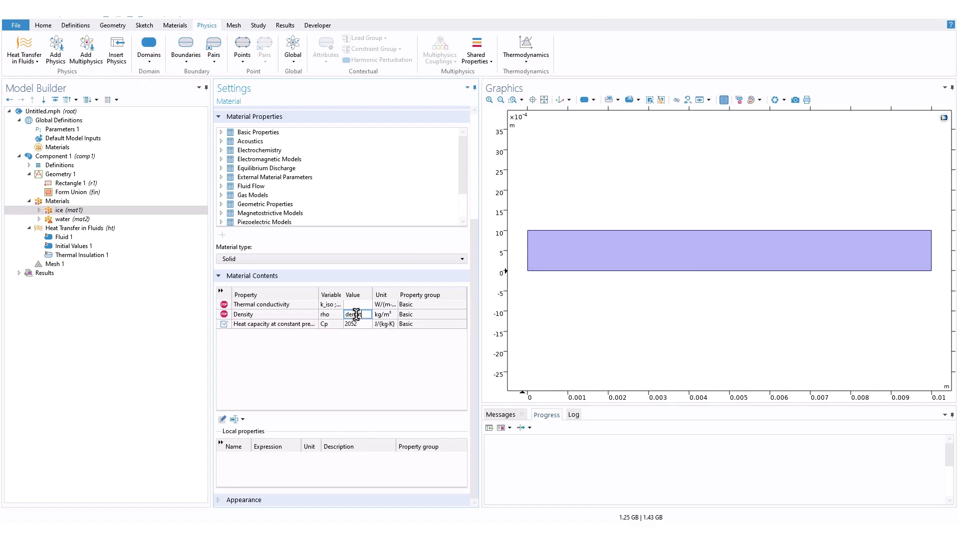
pyautogui.write('density_ice')
pyautogui.click(382, 348)
pyautogui.moveTo(373, 293); pyautogui.dragTo(407, 292)
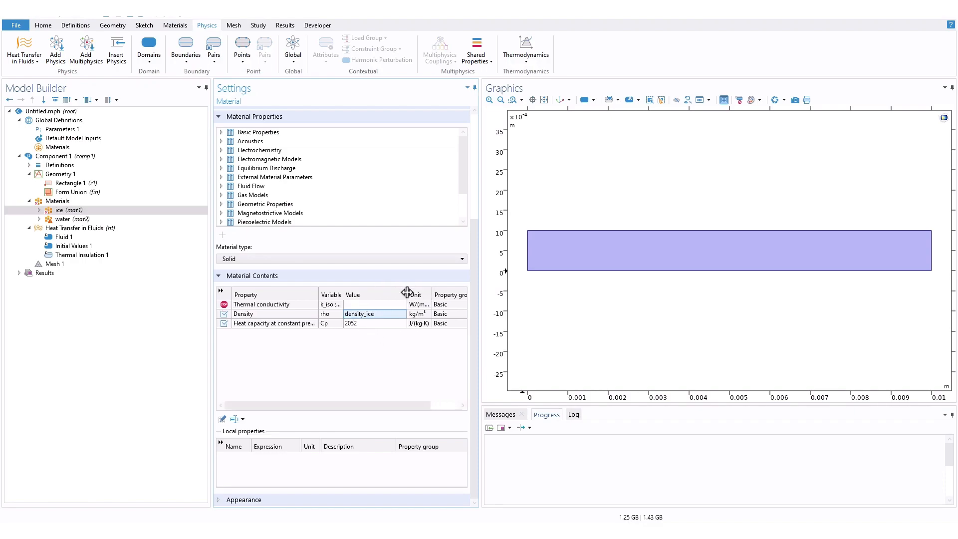
# Step: Set the ice material's thermal conductivity to 2.3 and narrow the Value column
pyautogui.click(370, 304)
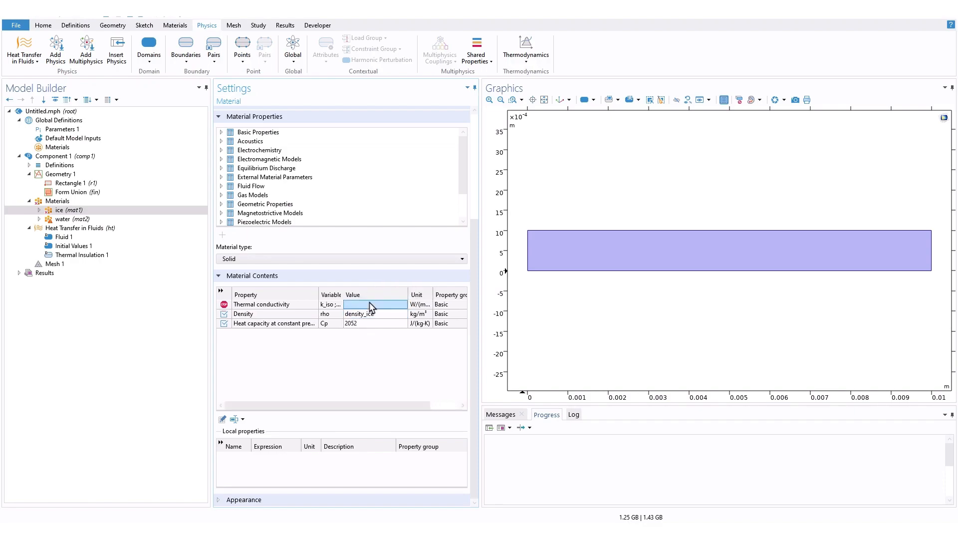
pyautogui.click(370, 304)
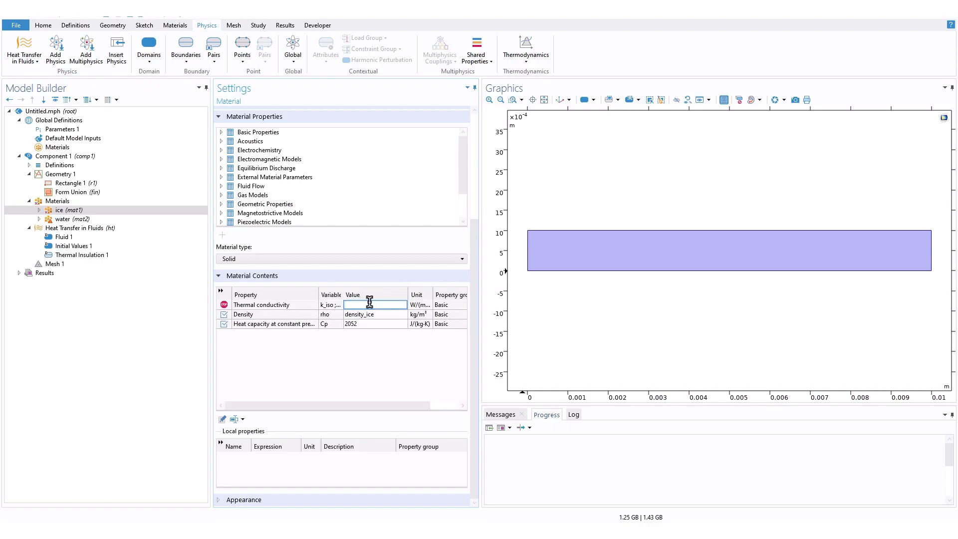
pyautogui.click(369, 335)
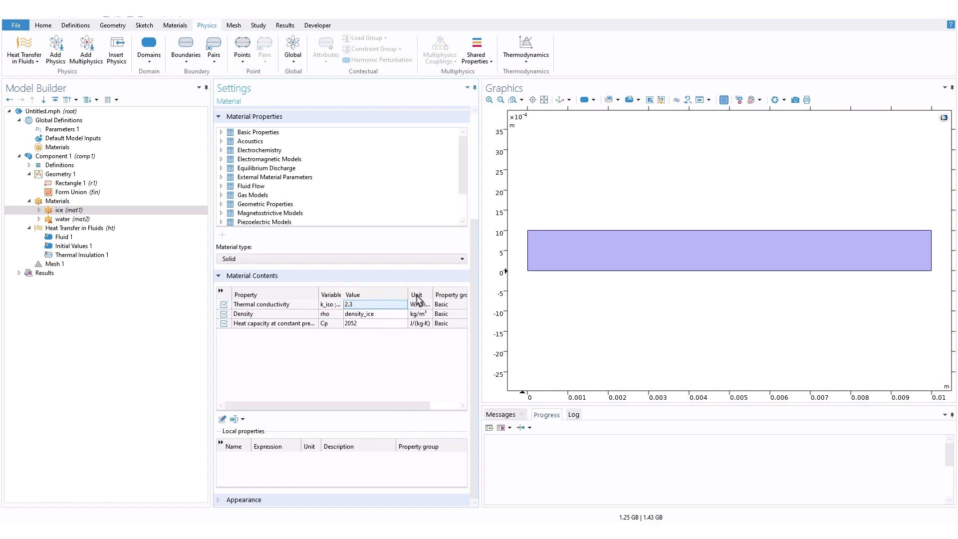
pyautogui.moveTo(408, 293); pyautogui.dragTo(397, 292)
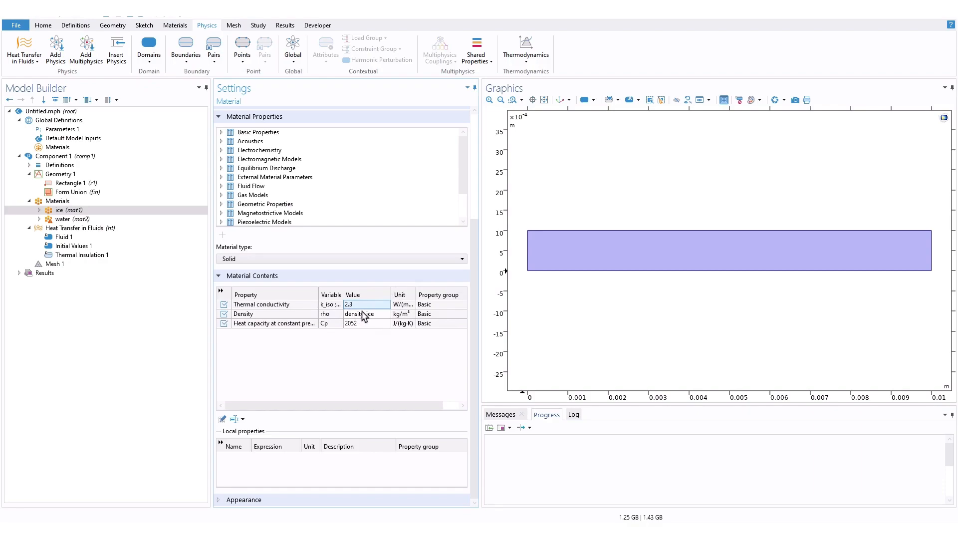
pyautogui.click(366, 313)
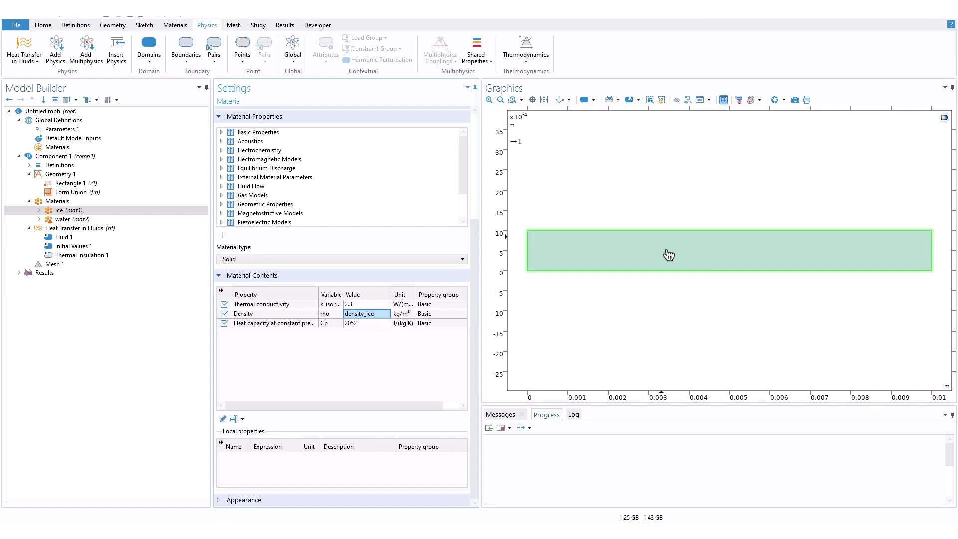
# Step: Assign the rectangle, domain 1, to the water material again
pyautogui.click(83, 219)
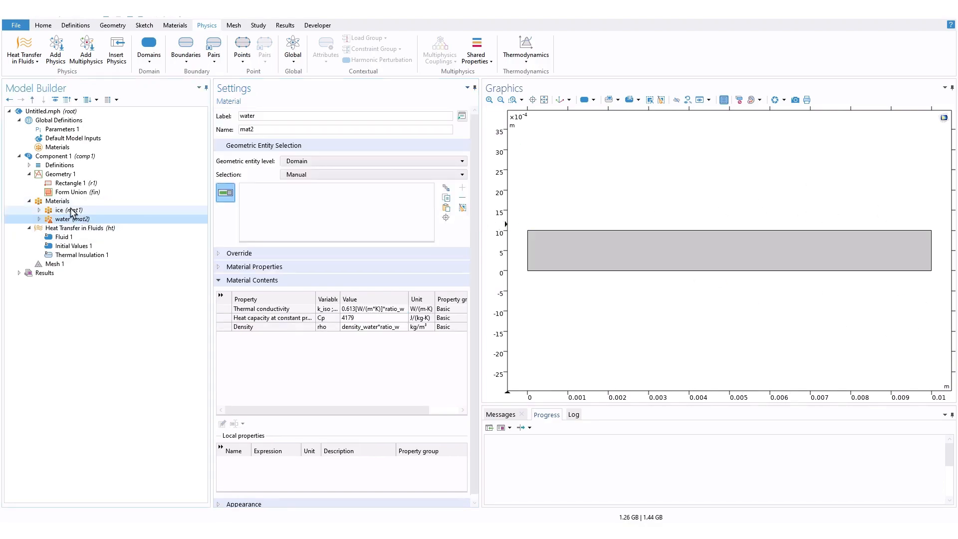
pyautogui.click(595, 258)
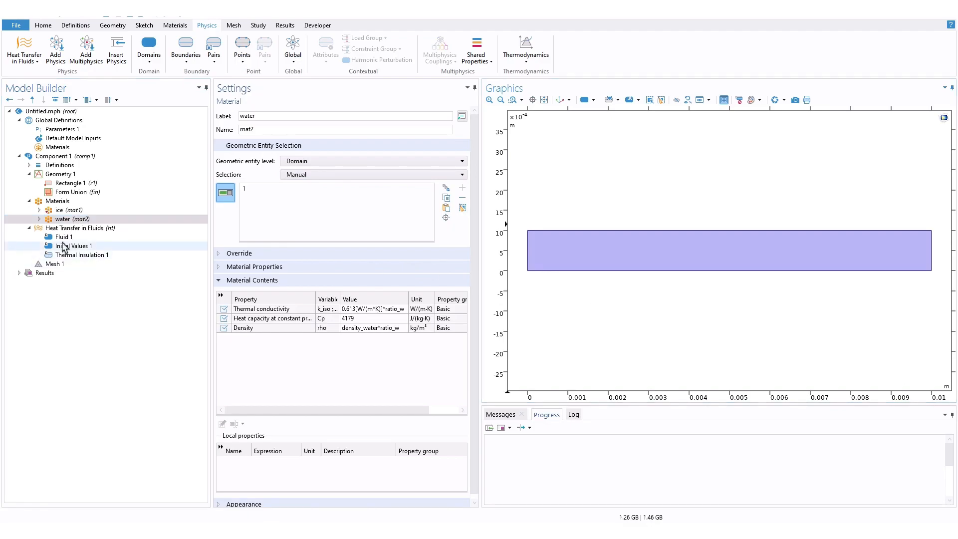
# Step: Add a Phase Change Material subnode to Fluid 1 under Heat Transfer in Fluids
pyautogui.click(85, 236)
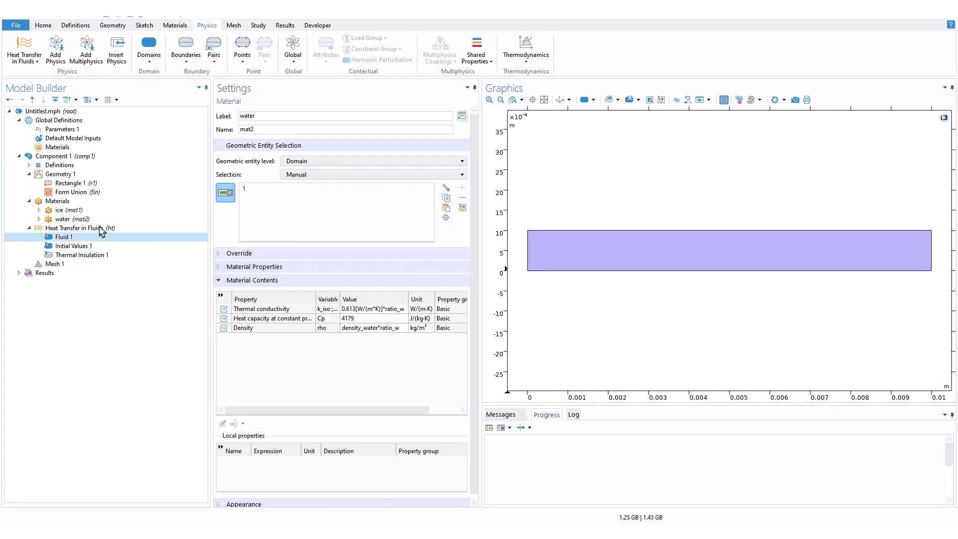
pyautogui.click(102, 229)
pyautogui.click(62, 238)
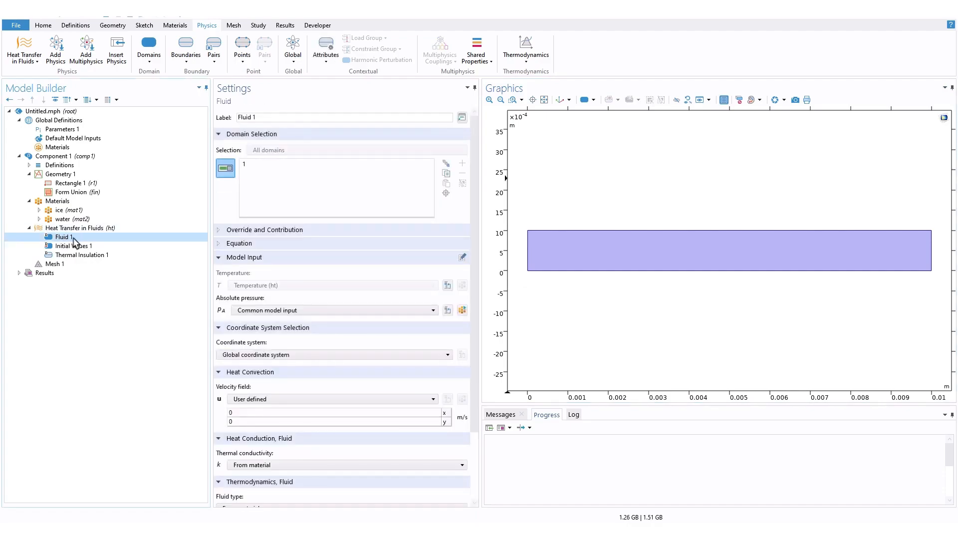
pyautogui.rightClick(75, 242)
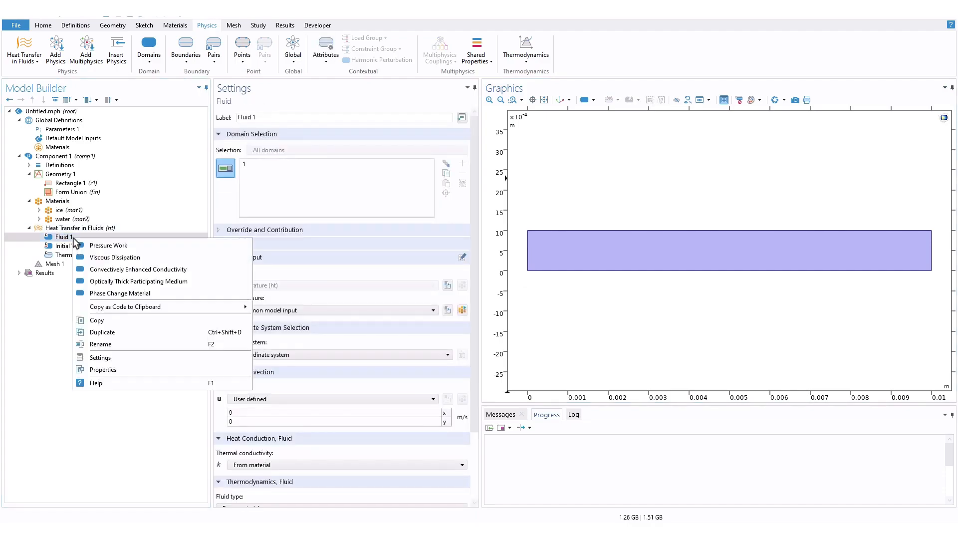
pyautogui.click(154, 295)
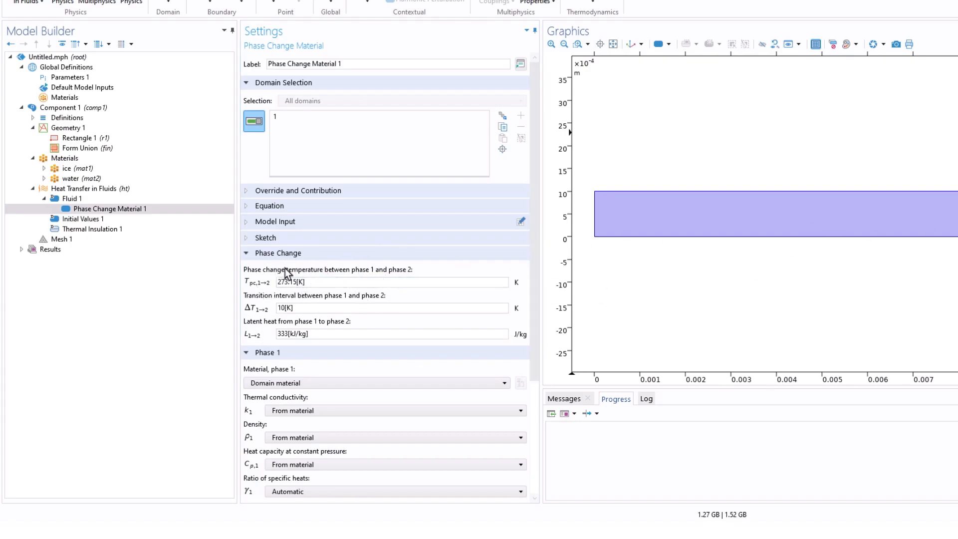
# Step: Set the transition interval between phase 1 and phase 2 to 1[K] in Phase Change Material 1
pyautogui.moveTo(316, 280); pyautogui.dragTo(238, 282)
pyautogui.click(283, 308)
pyautogui.write('1')
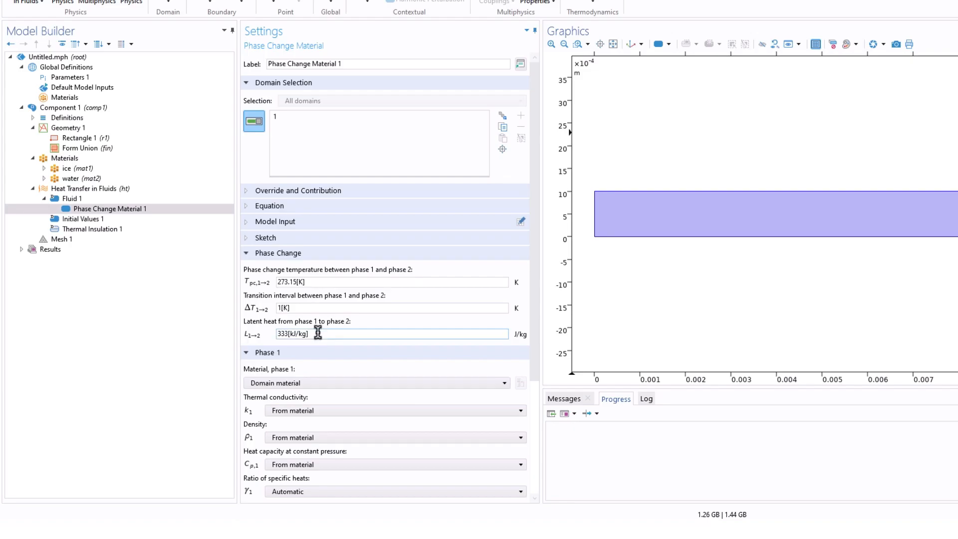
# Step: Assign ice (mat1) as the phase 1 material and water (mat2) as the phase 2 material of Phase Change Material 1
pyautogui.click(301, 382)
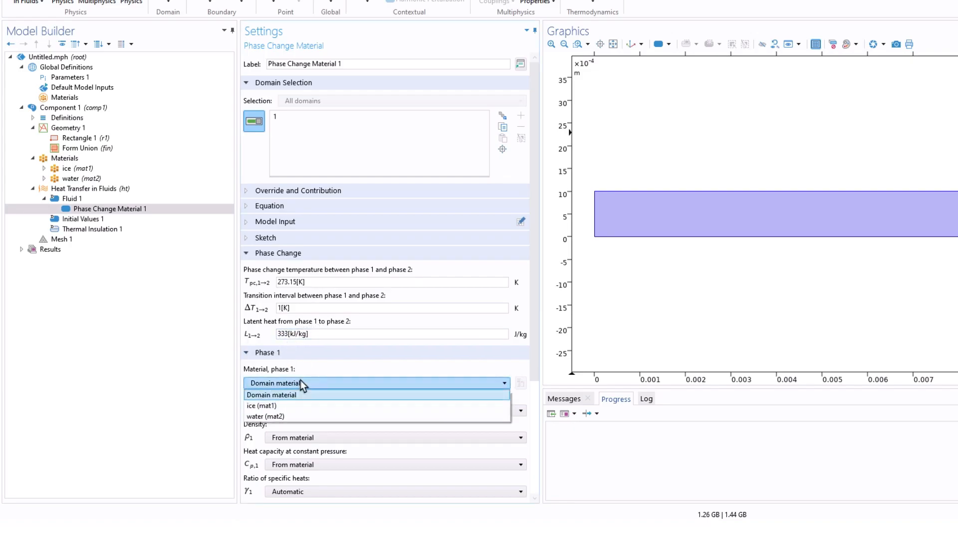
pyautogui.click(281, 404)
pyautogui.moveTo(531, 338); pyautogui.dragTo(534, 453)
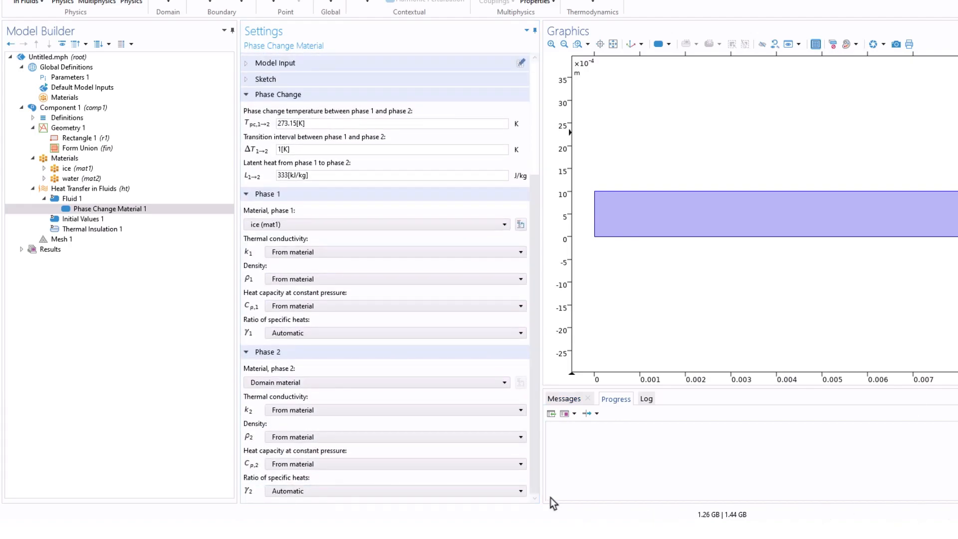
pyautogui.click(312, 384)
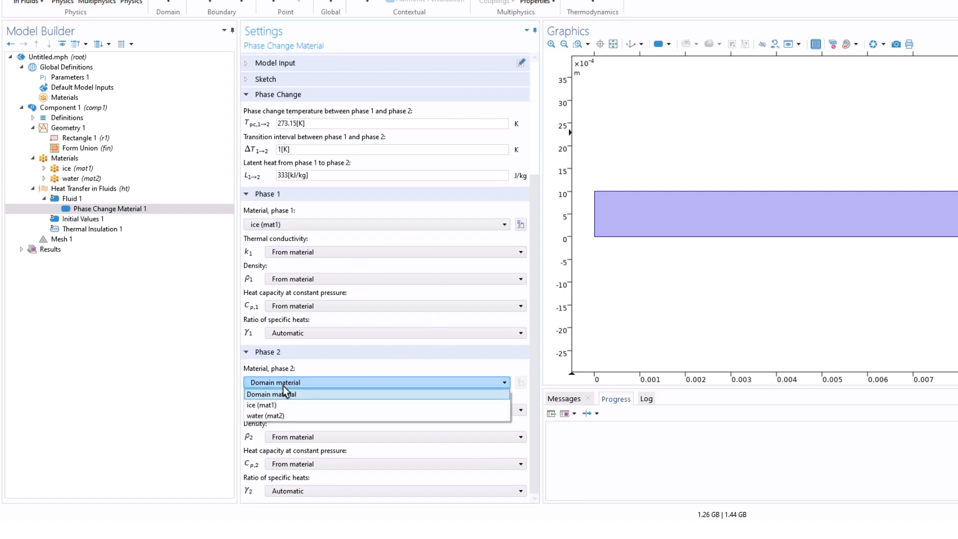
pyautogui.click(280, 416)
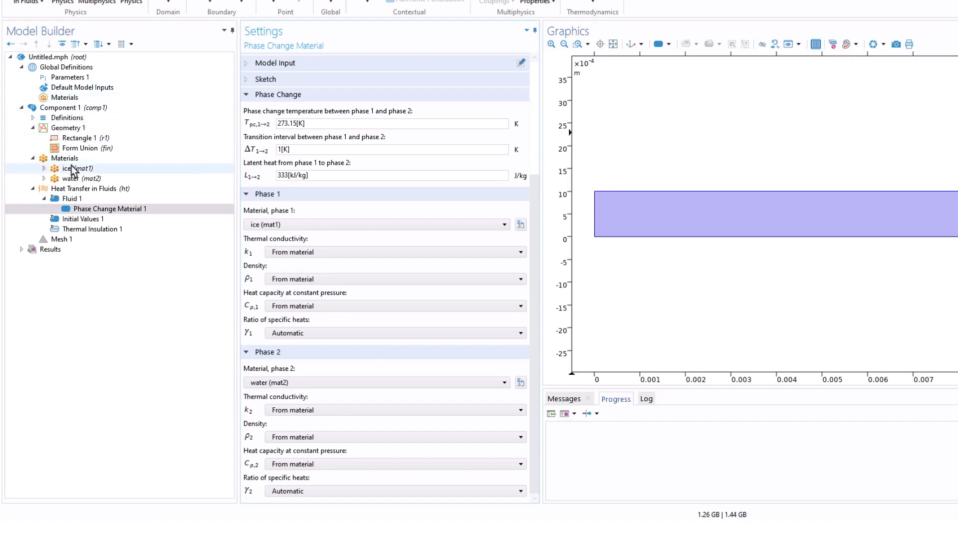
pyautogui.click(88, 171)
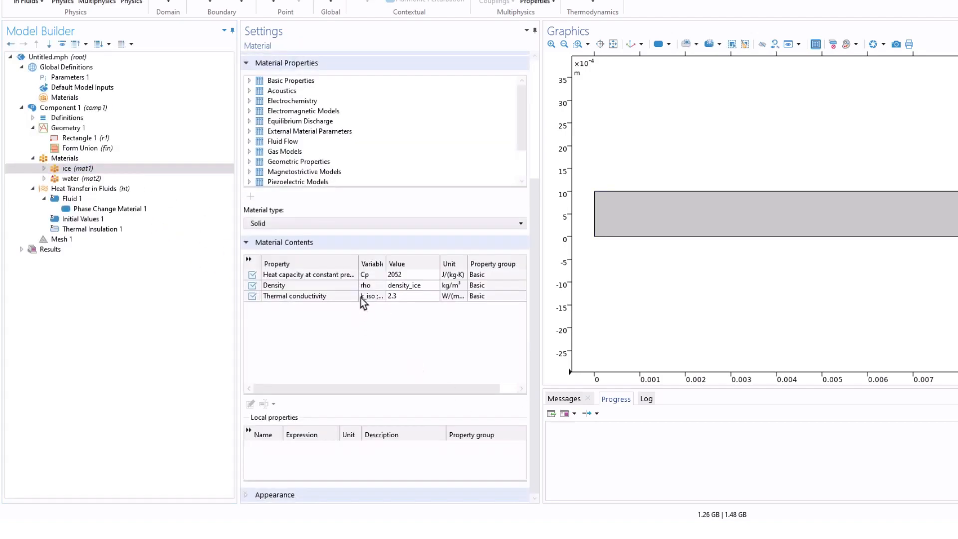
pyautogui.click(112, 209)
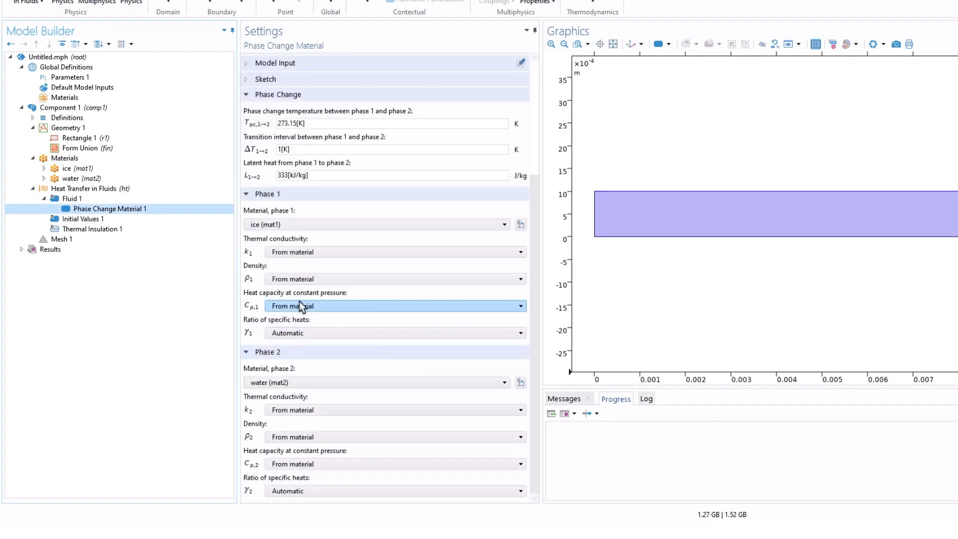
pyautogui.click(292, 280)
pyautogui.click(292, 280)
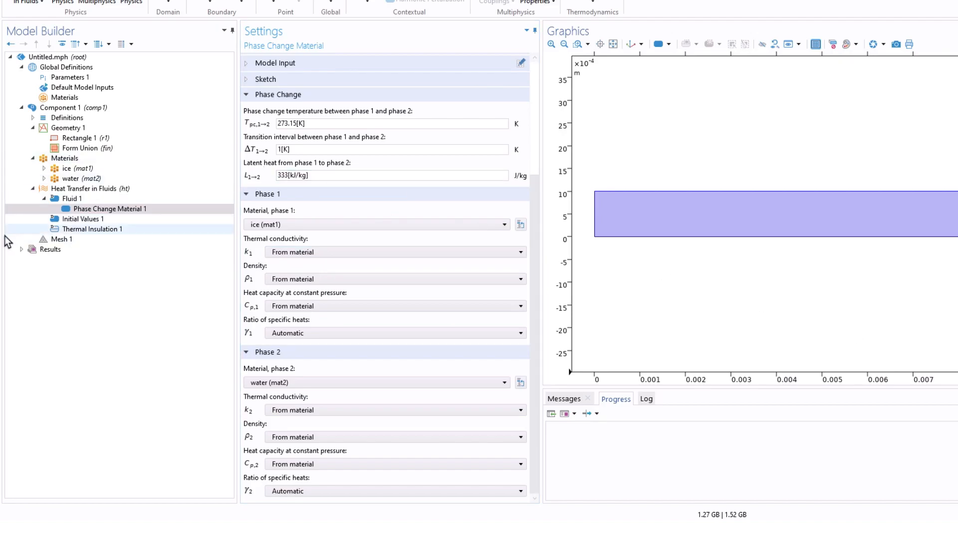
# Step: Set the initial temperature in Initial Values 1 to T_0 and check that parameter's definition in the global parameters
pyautogui.click(73, 222)
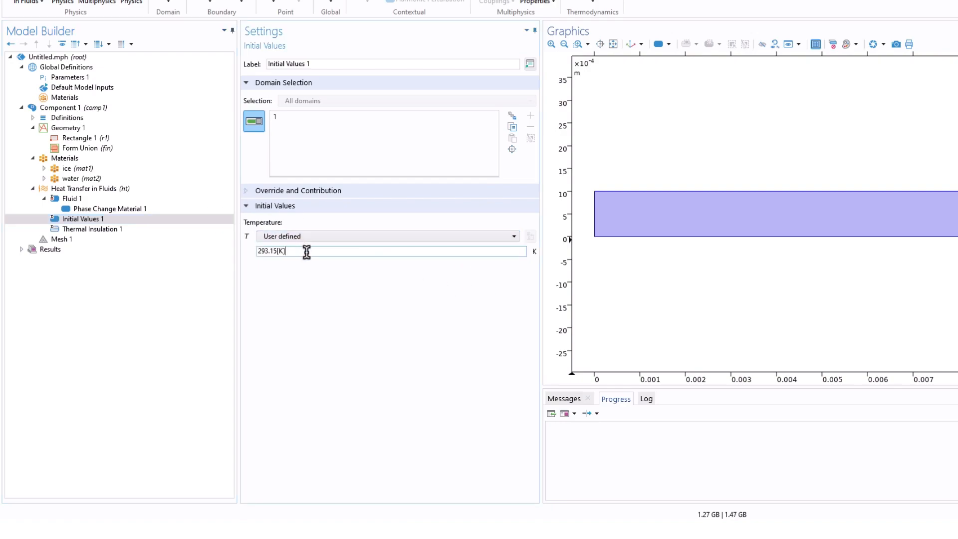
pyautogui.moveTo(303, 251); pyautogui.dragTo(241, 256)
pyautogui.write('t')
pyautogui.click(274, 249)
pyautogui.moveTo(274, 249); pyautogui.dragTo(213, 239)
pyautogui.write('T')
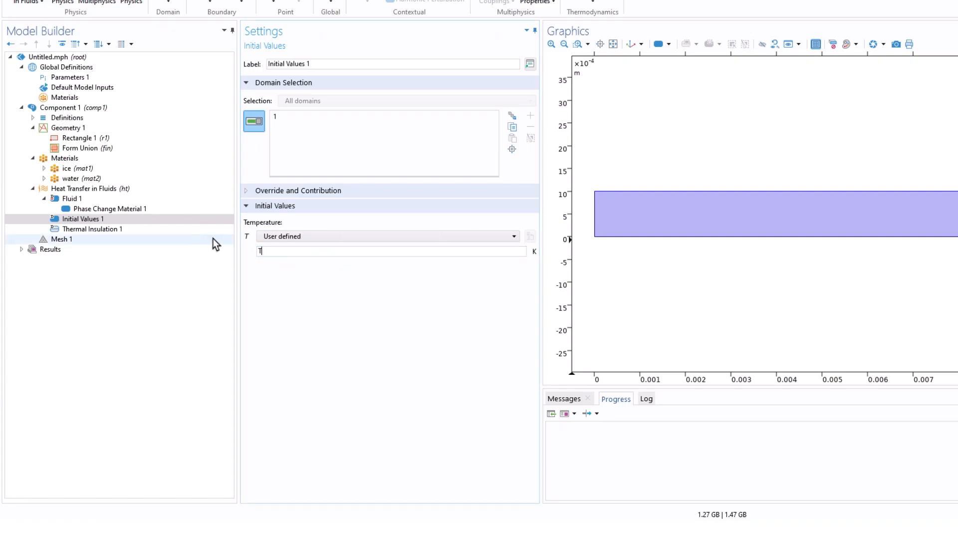
pyautogui.write('_0')
pyautogui.click(85, 79)
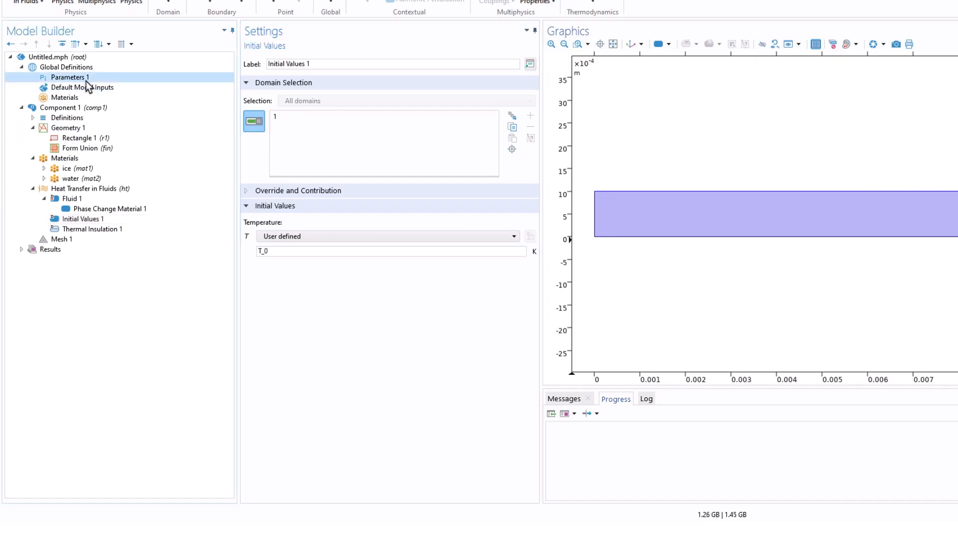
pyautogui.click(268, 125)
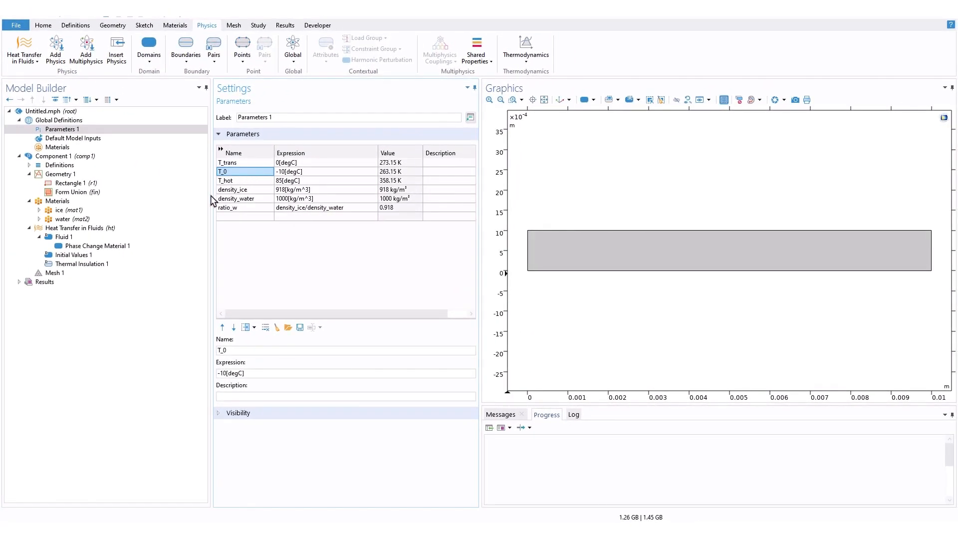
pyautogui.click(74, 256)
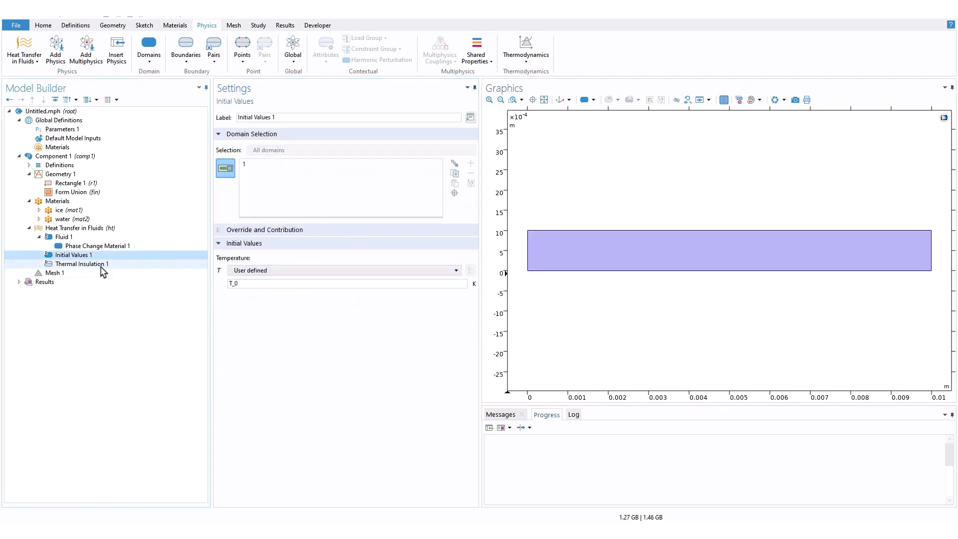
# Step: Add a Temperature boundary condition to Heat Transfer in Fluids and apply it to the rectangle's right edge, boundary 4
pyautogui.click(80, 264)
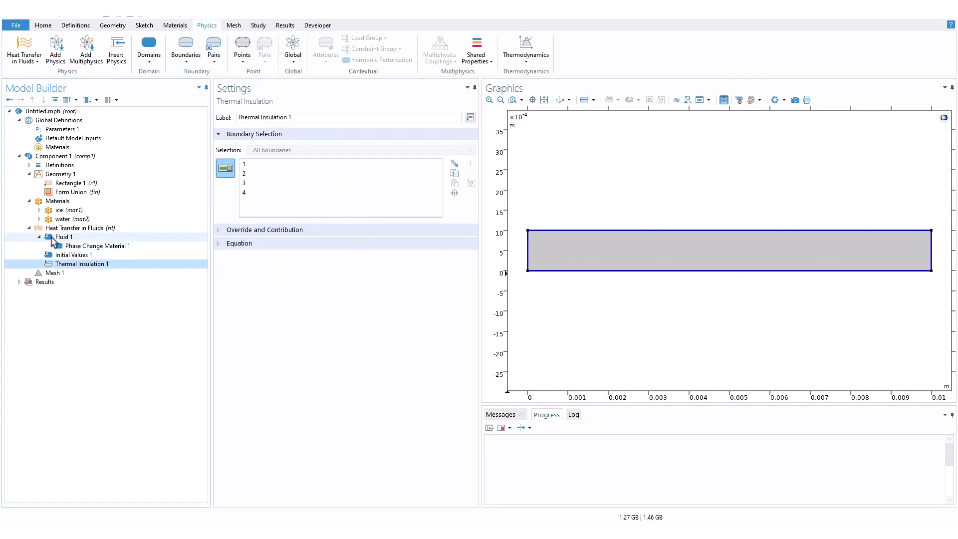
pyautogui.click(103, 229)
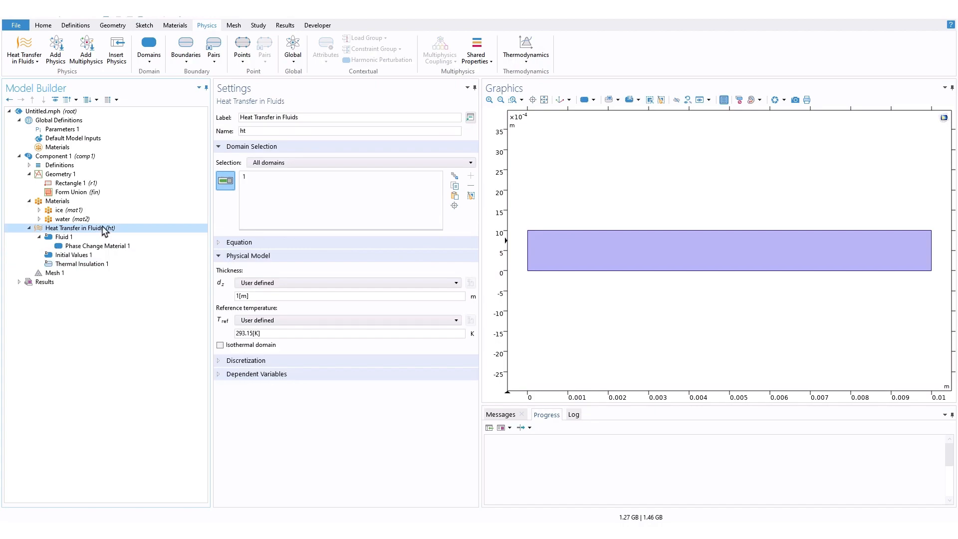
pyautogui.rightClick(105, 231)
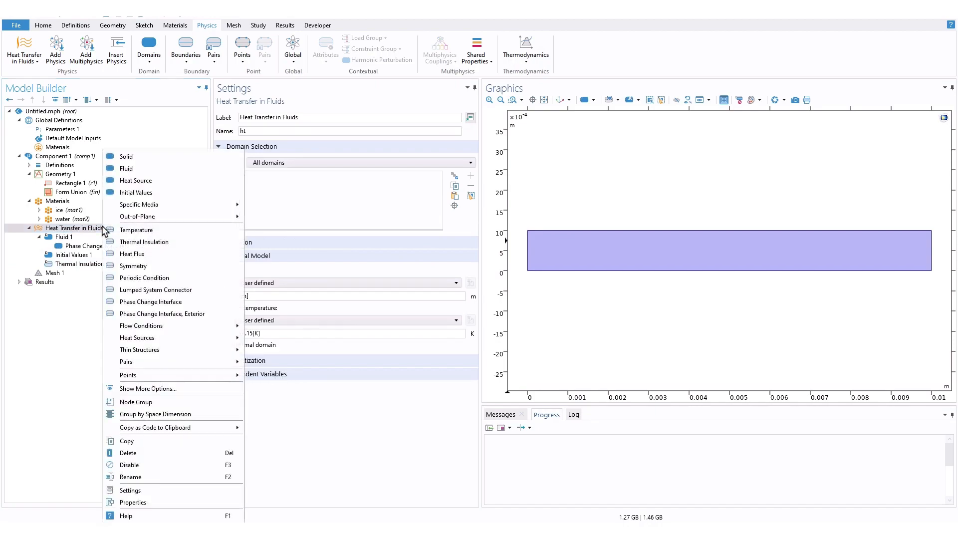
pyautogui.click(130, 231)
pyautogui.click(932, 249)
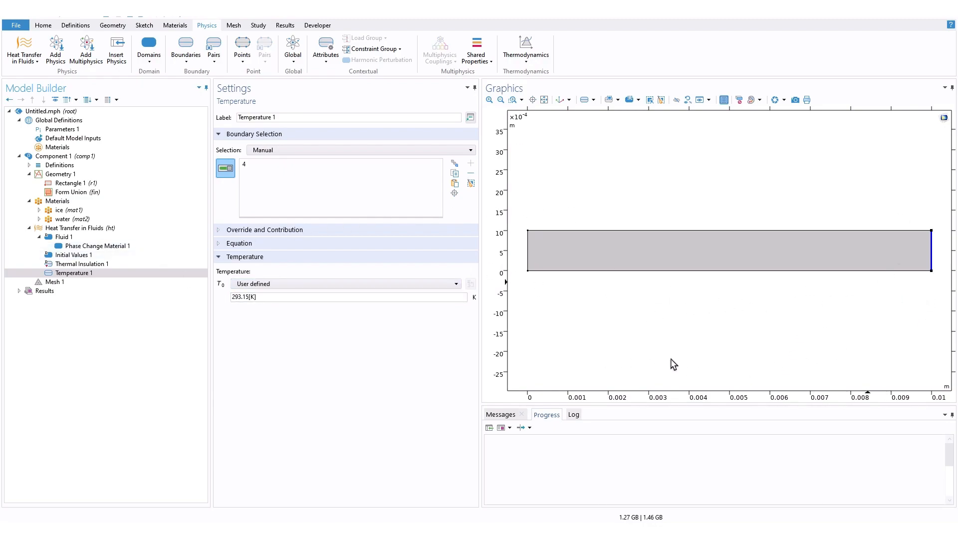
# Step: Add a Step function under Global Definitions and name the function T_input
pyautogui.click(75, 124)
pyautogui.rightClick(75, 125)
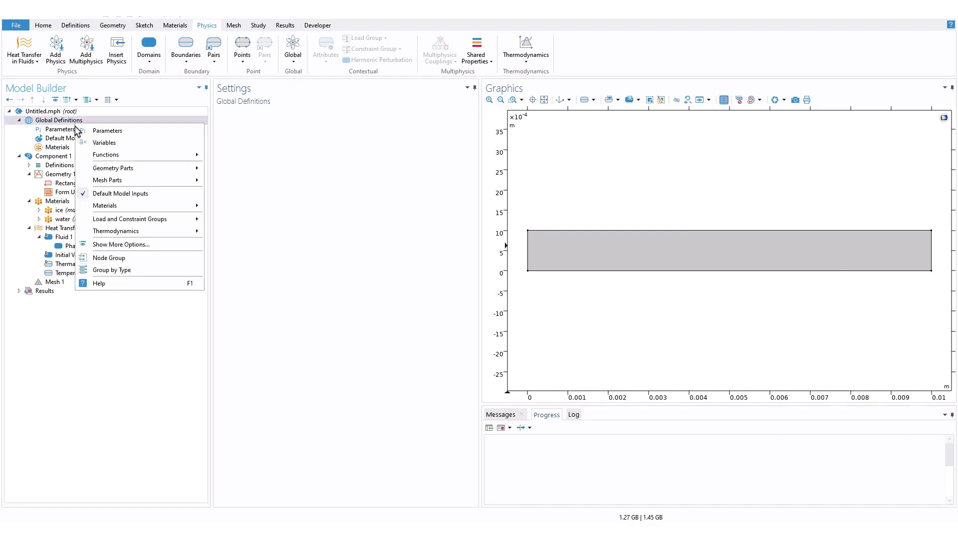
pyautogui.moveTo(197, 159)
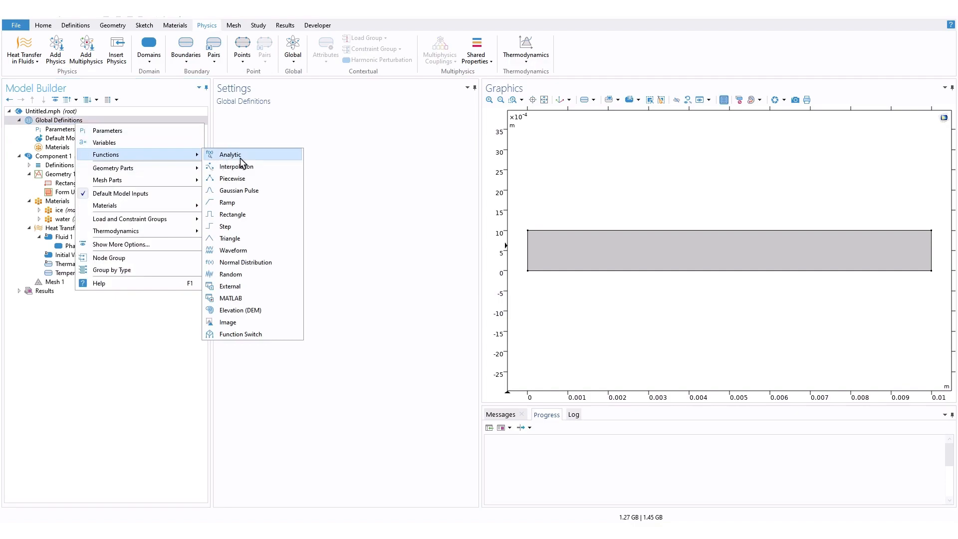
pyautogui.click(242, 226)
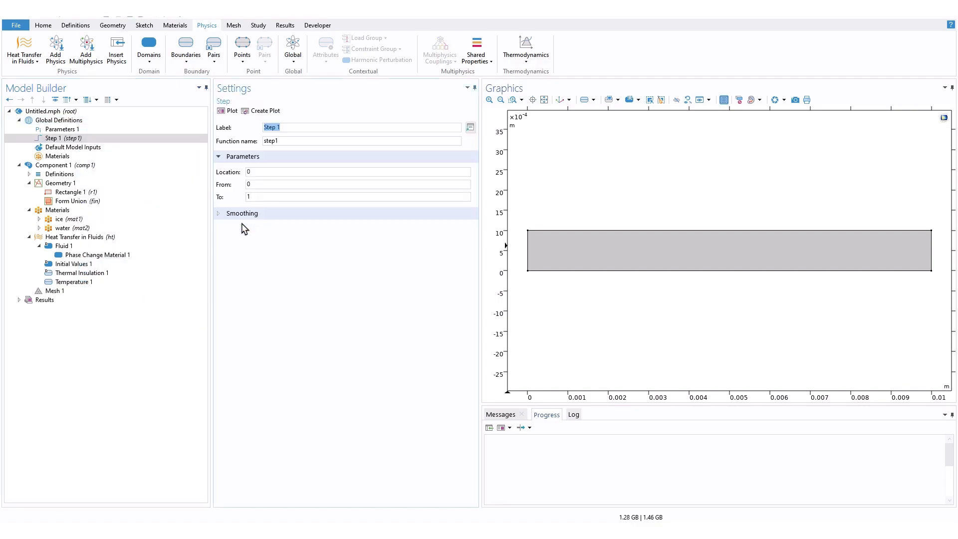
pyautogui.doubleClick(288, 141)
pyautogui.write('T_')
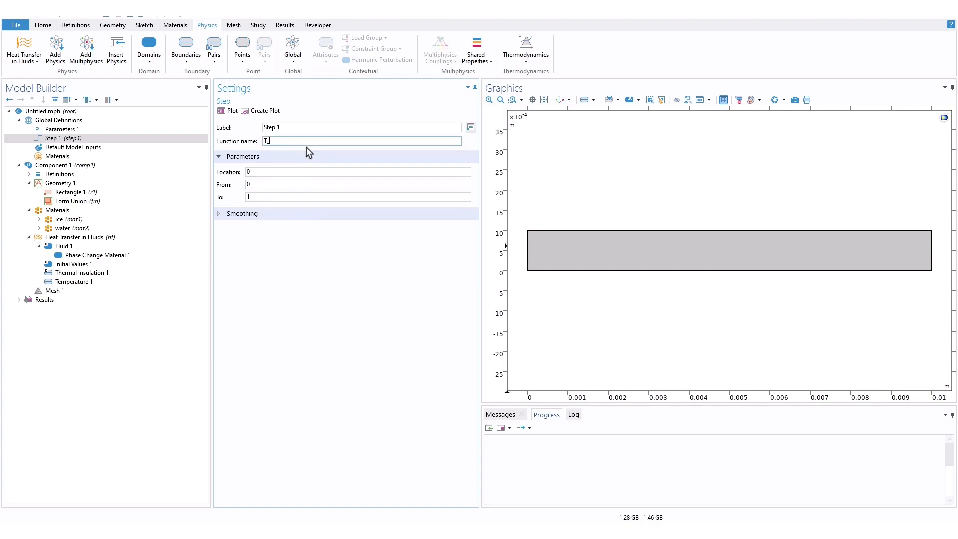
pyautogui.write('input')
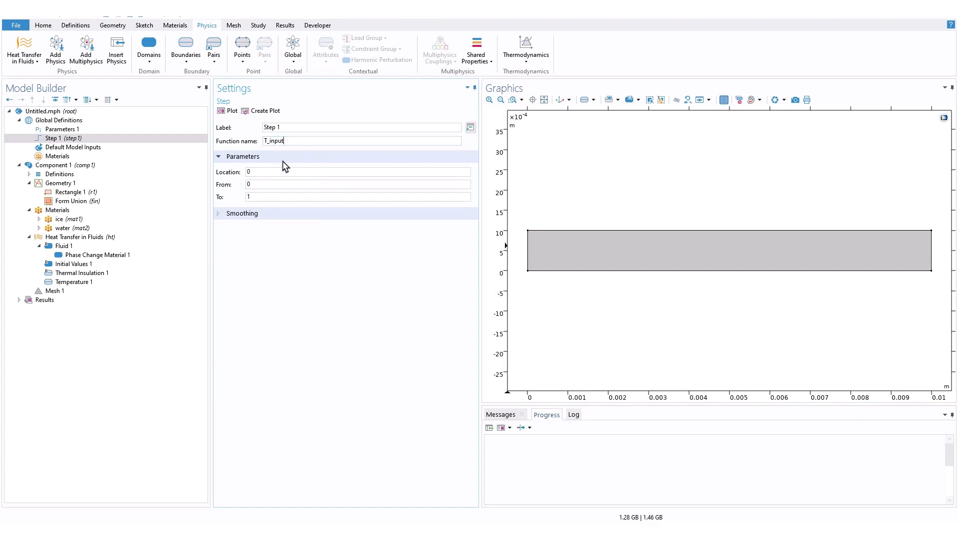
# Step: Set the step function to go from T_0 to T_hot, copying the T_hot name from the global parameters
pyautogui.click(268, 185)
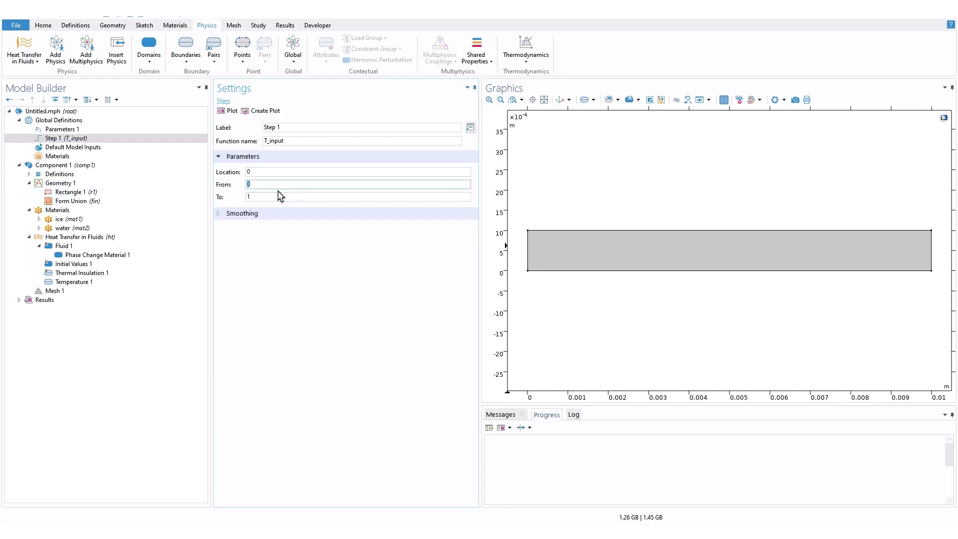
pyautogui.write('T_0')
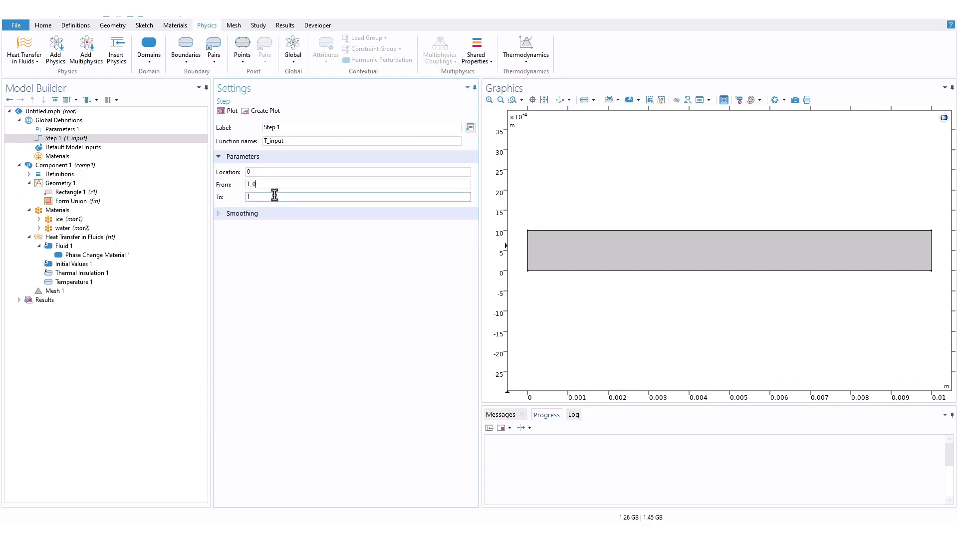
pyautogui.press('Tab')
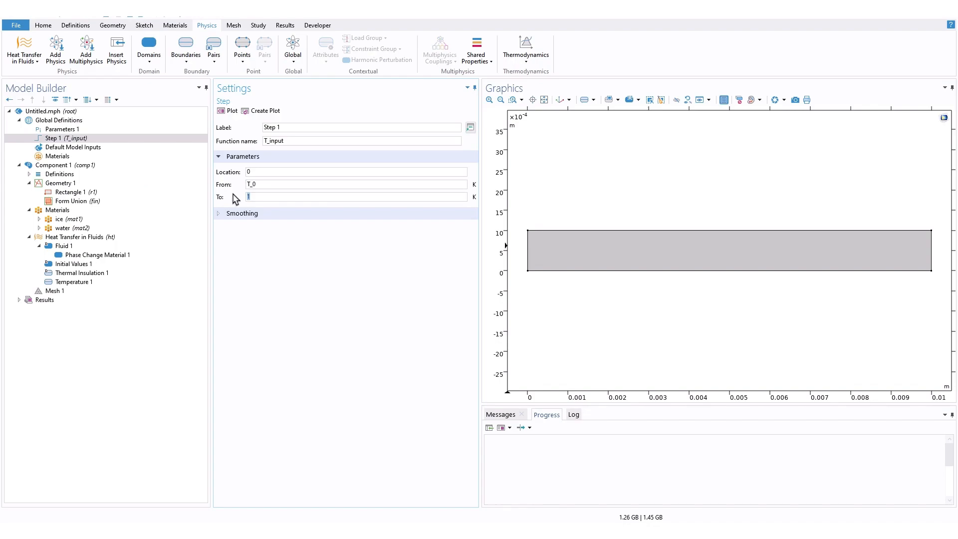
pyautogui.click(62, 129)
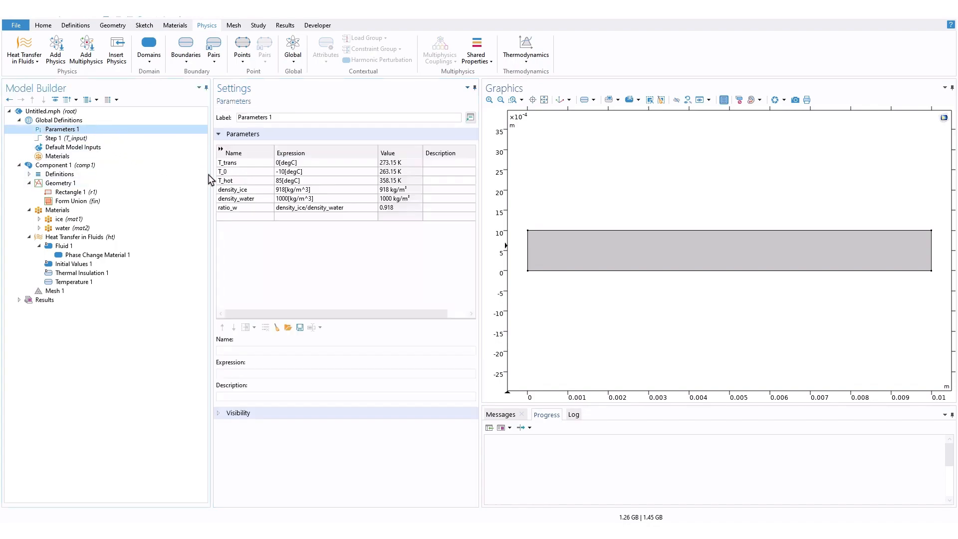
pyautogui.click(235, 180)
pyautogui.rightClick(221, 180)
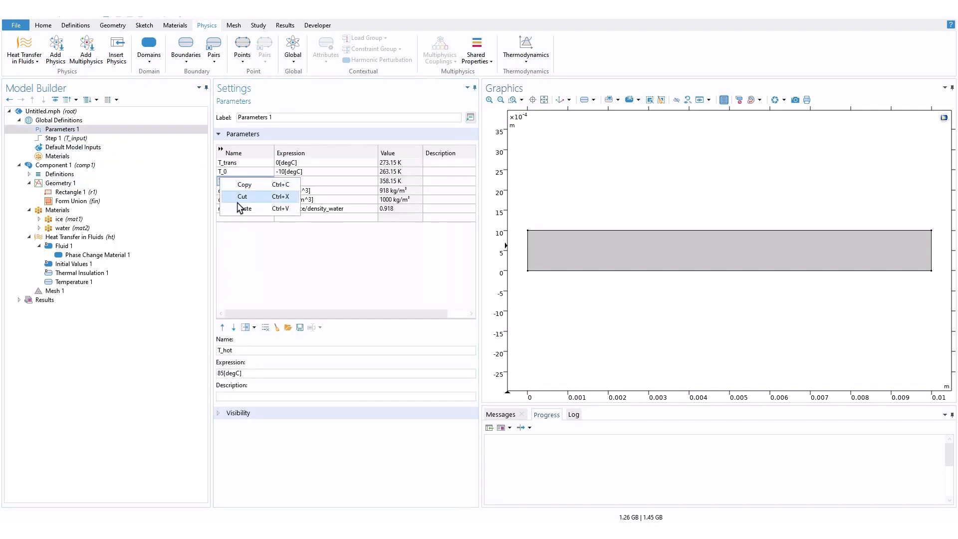
pyautogui.click(244, 185)
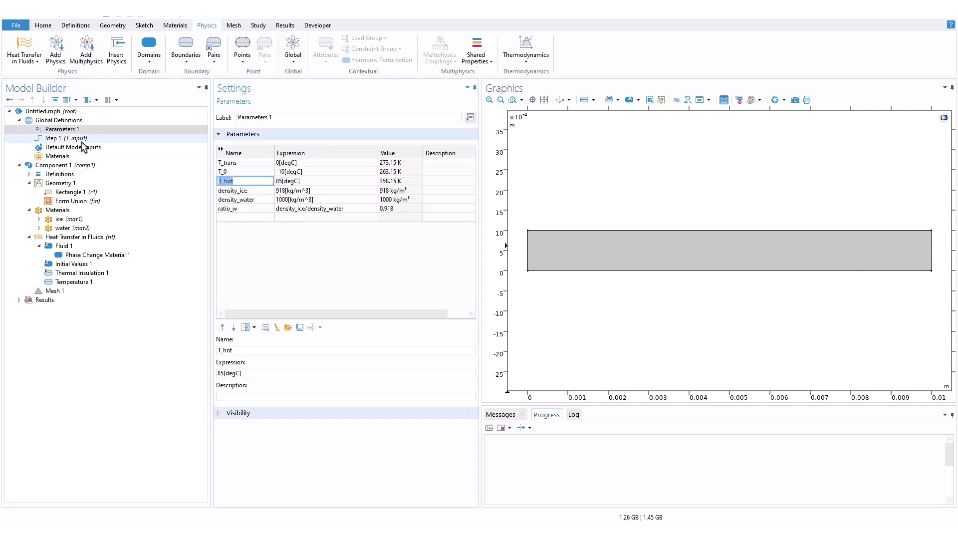
pyautogui.click(70, 139)
pyautogui.doubleClick(262, 197)
pyautogui.rightClick(249, 201)
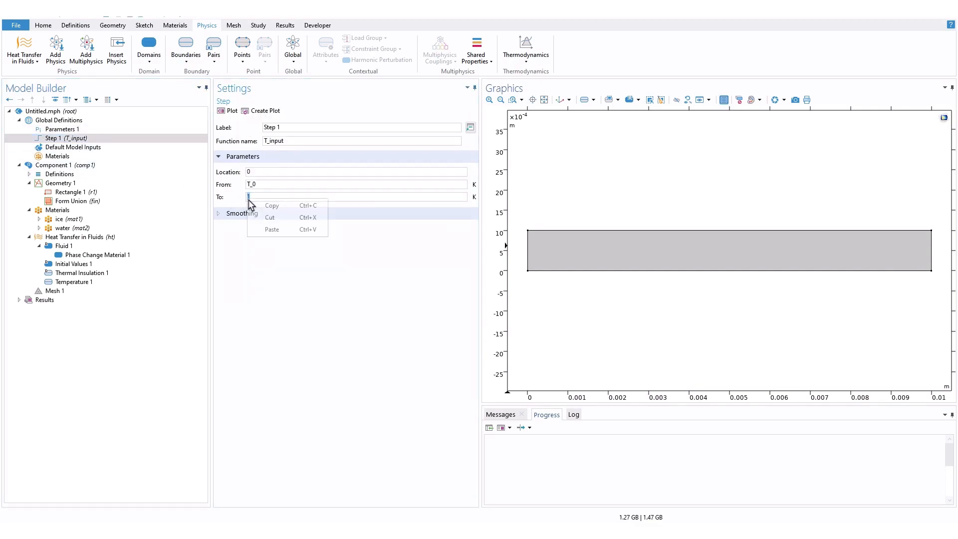
pyautogui.click(272, 229)
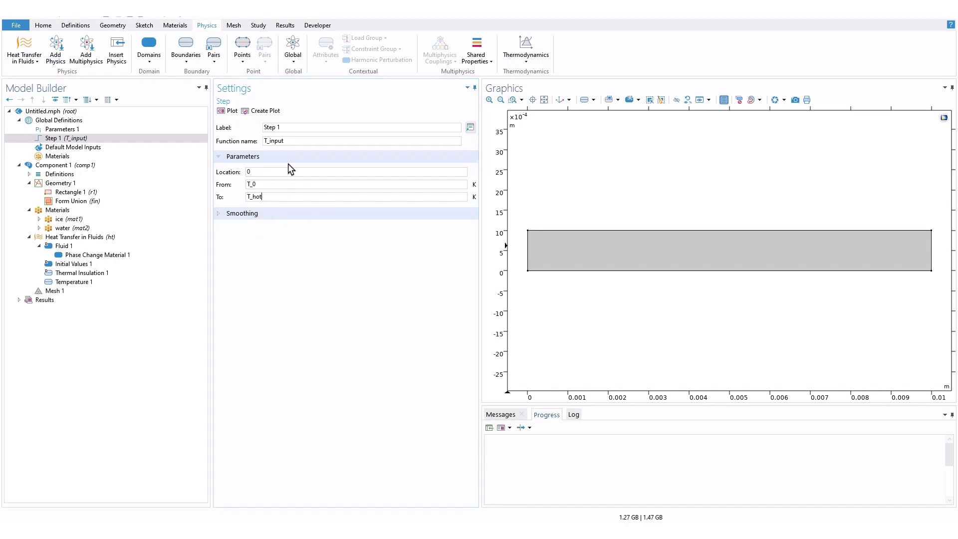
# Step: Plot the T_input step function, set its location to 0.04 and plot it again
pyautogui.click(230, 111)
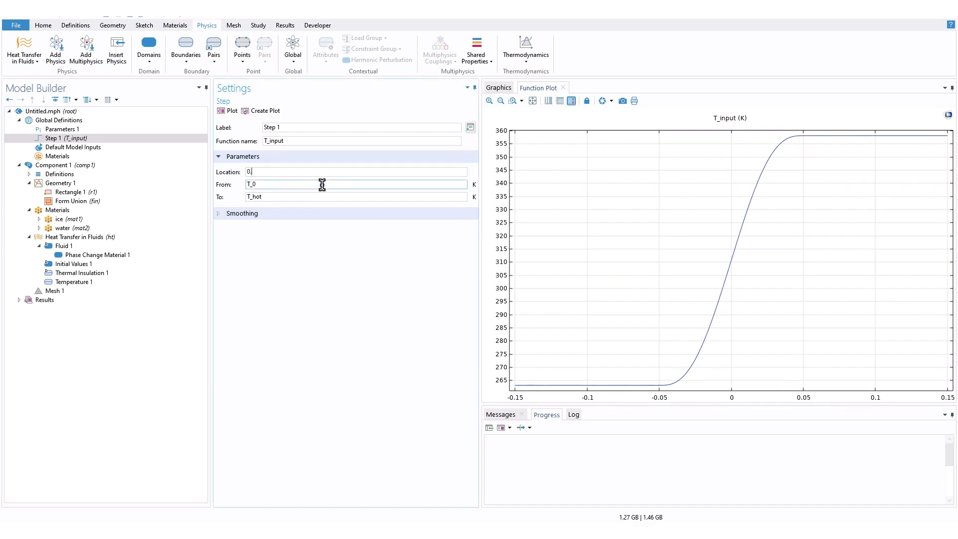
pyautogui.write('4')
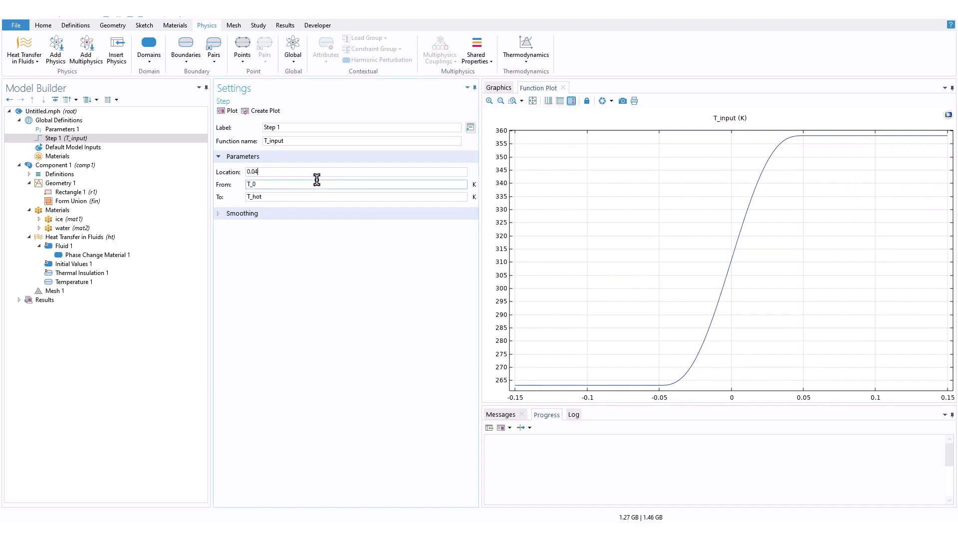
pyautogui.click(232, 111)
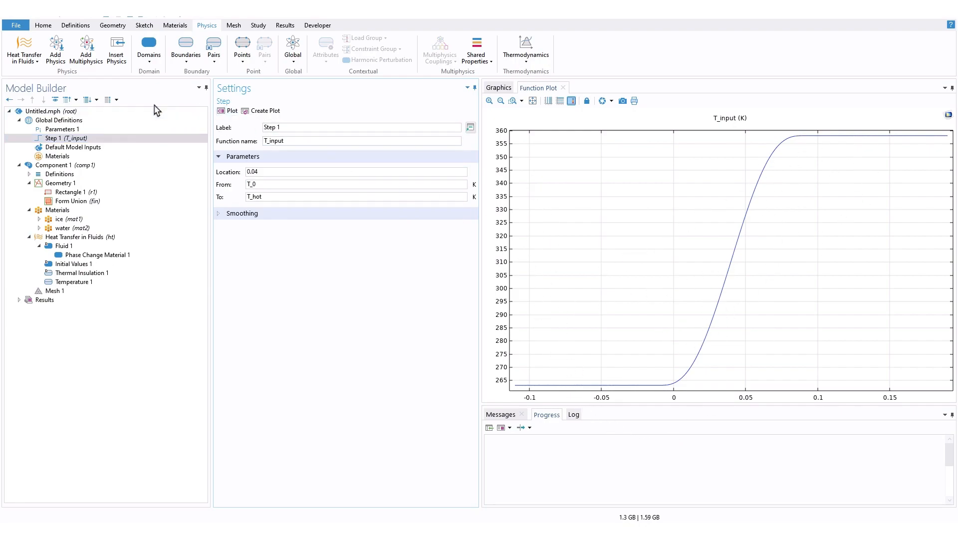
# Step: Set the Temperature 1 boundary temperature to T_input(t[1/s]), copying the function name from the step function
pyautogui.click(71, 282)
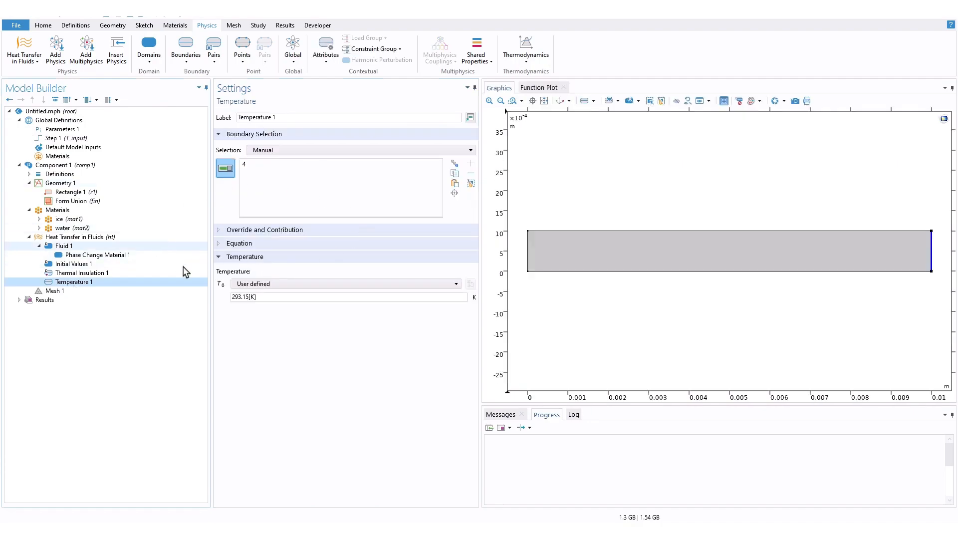
pyautogui.click(97, 139)
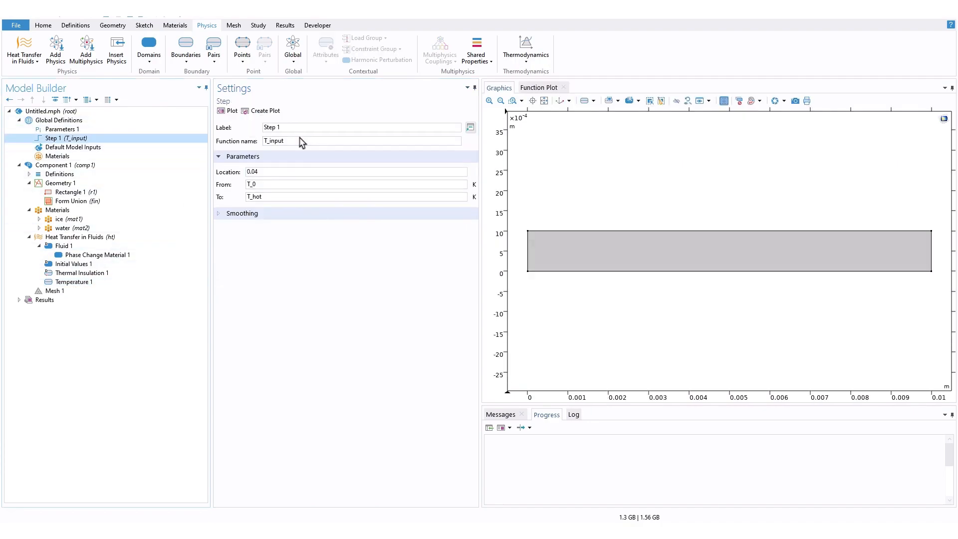
pyautogui.moveTo(299, 140); pyautogui.dragTo(247, 144)
pyautogui.hotkey('ctrl', 'c')
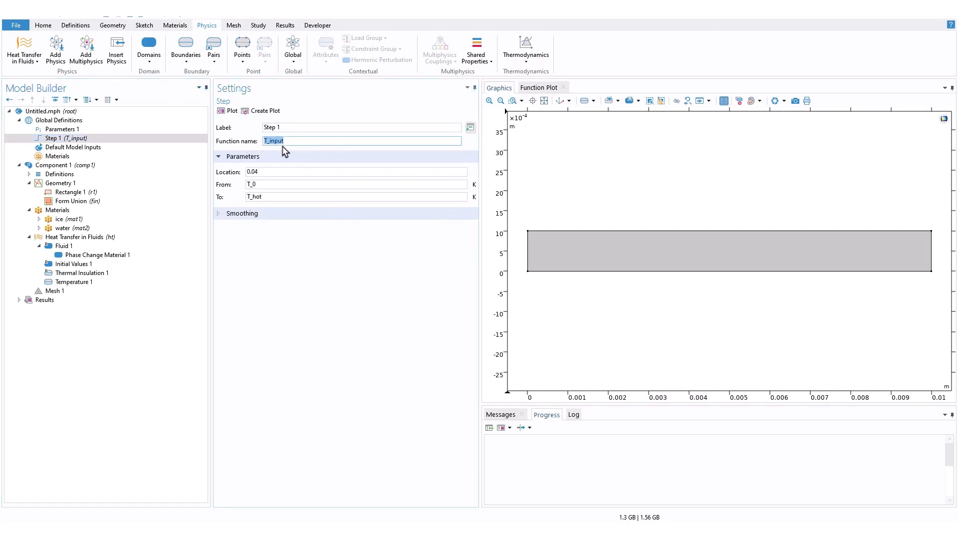
pyautogui.rightClick(280, 143)
pyautogui.click(283, 149)
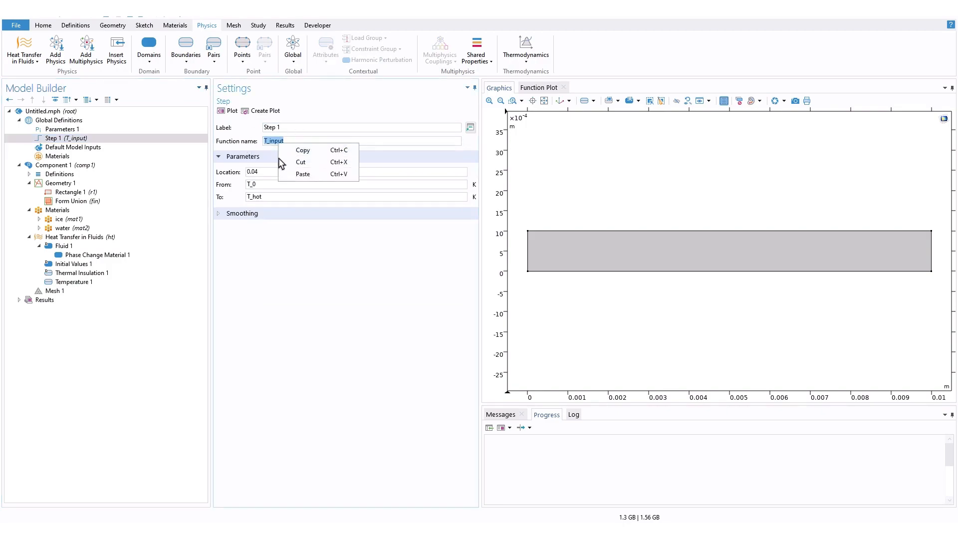
pyautogui.click(75, 282)
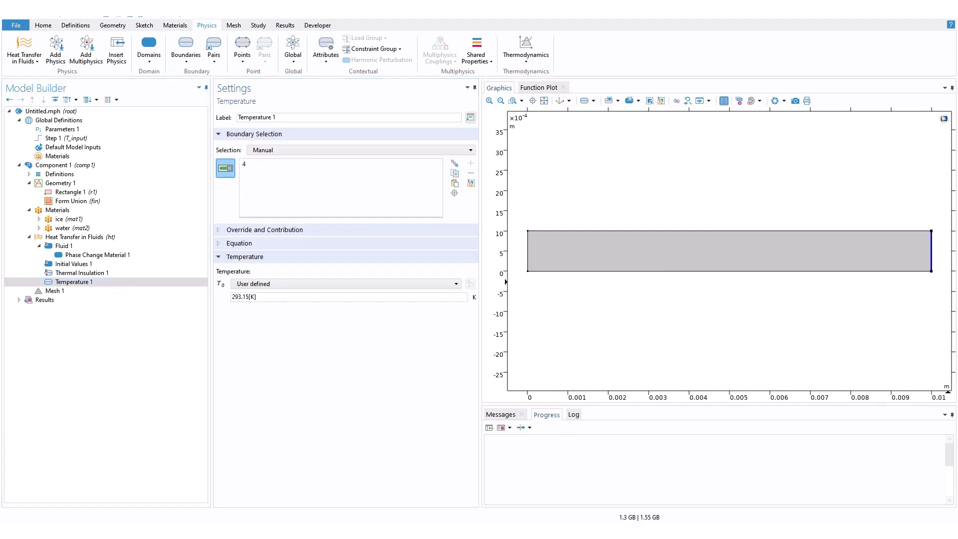
pyautogui.moveTo(242, 297); pyautogui.dragTo(289, 311)
pyautogui.rightClick(253, 298)
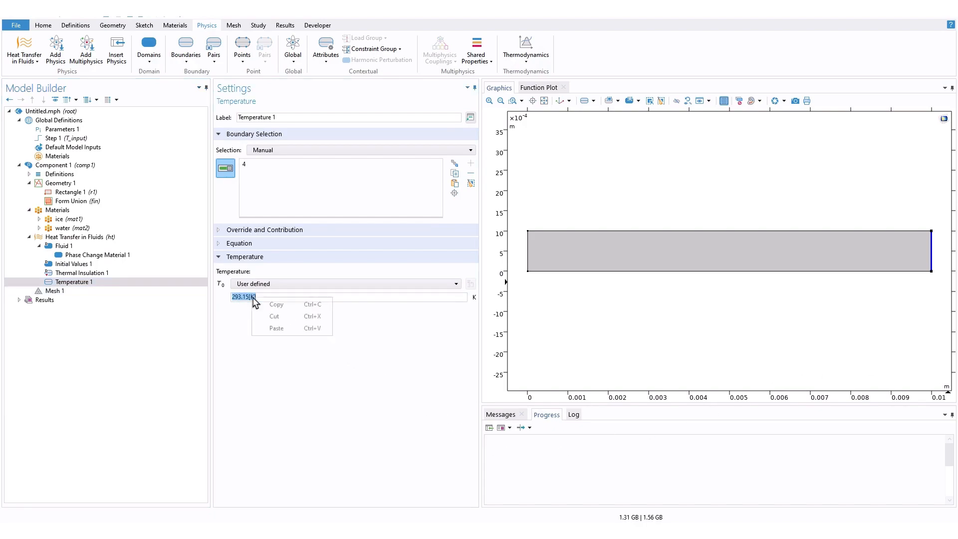
pyautogui.click(288, 325)
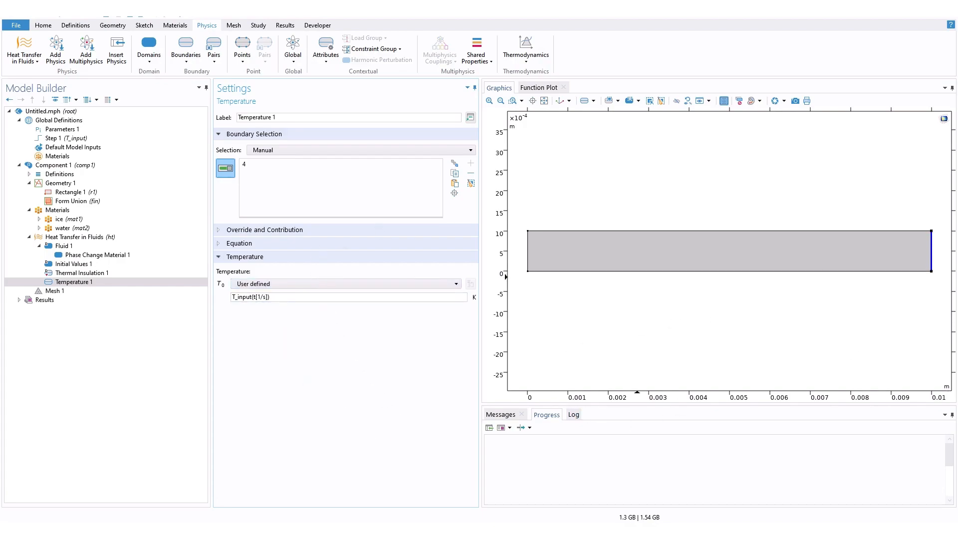
# Step: Build the physics-controlled Mesh 1 with Normal element size
pyautogui.click(58, 291)
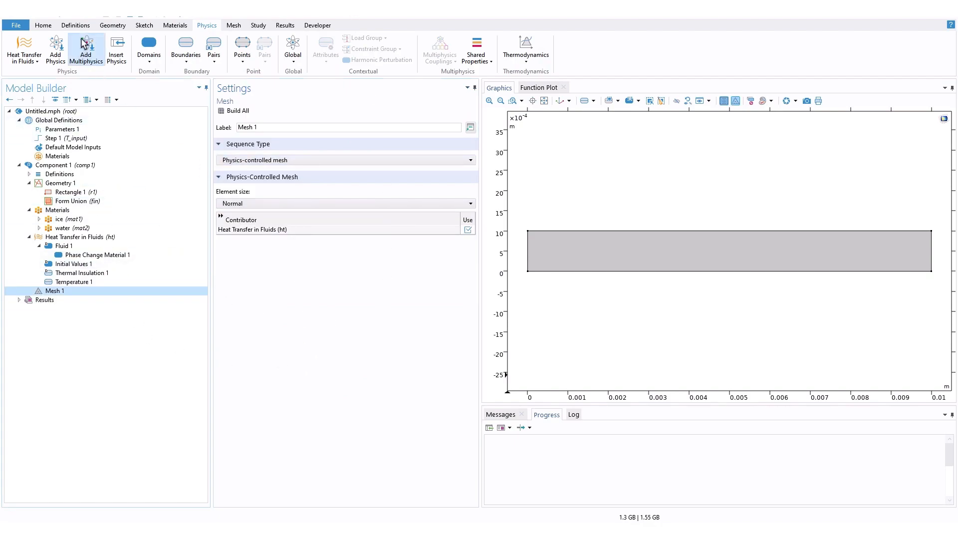
pyautogui.click(233, 112)
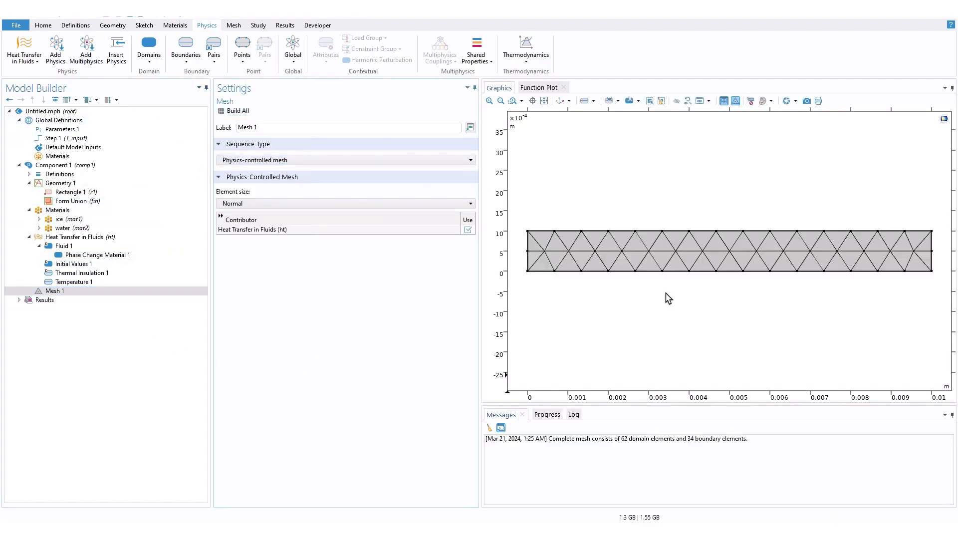
pyautogui.click(547, 414)
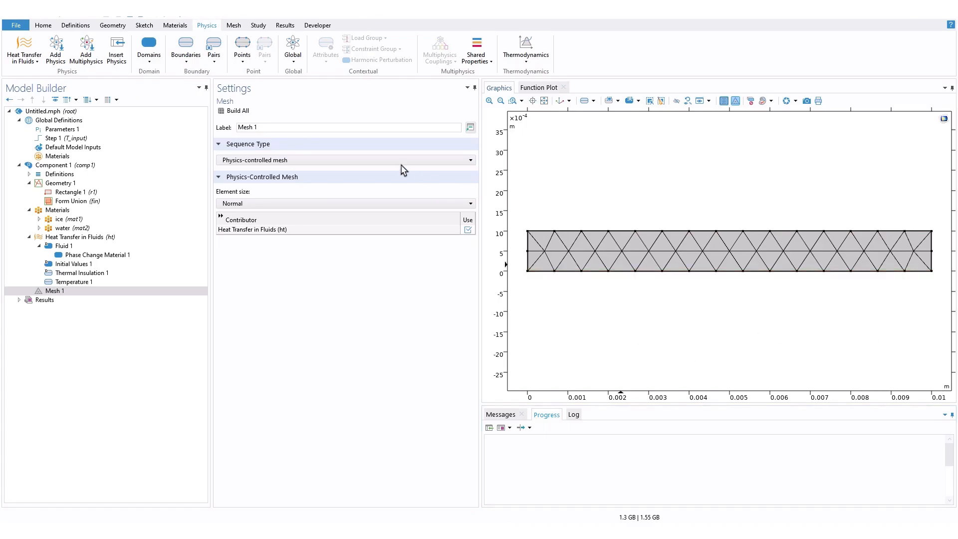
# Step: Switch Mesh 1's sequence type to user-controlled mesh
pyautogui.click(234, 26)
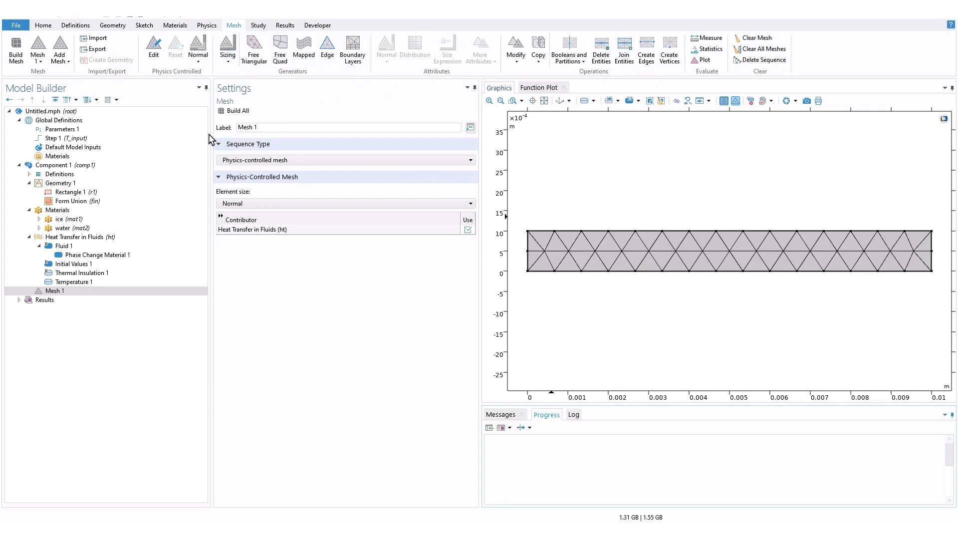
pyautogui.click(268, 161)
pyautogui.click(261, 171)
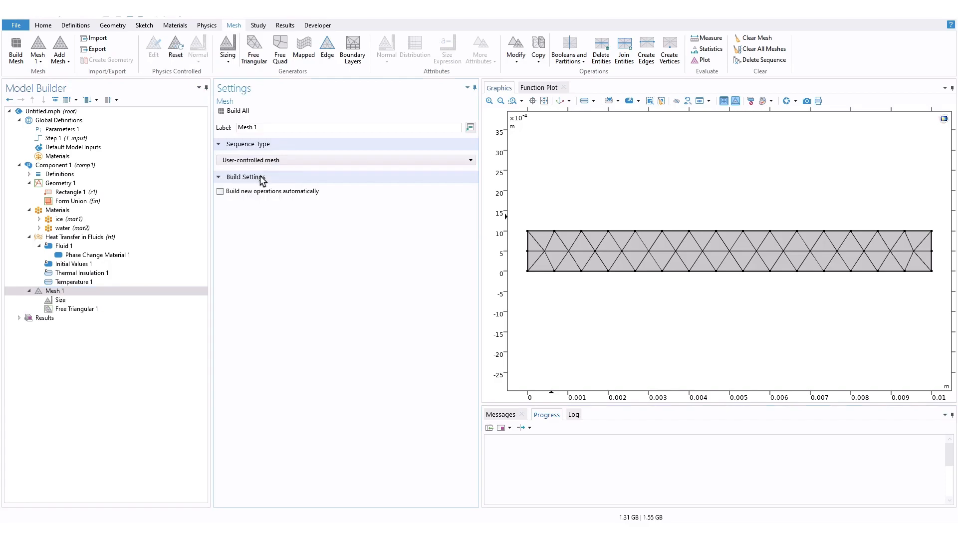
pyautogui.click(80, 301)
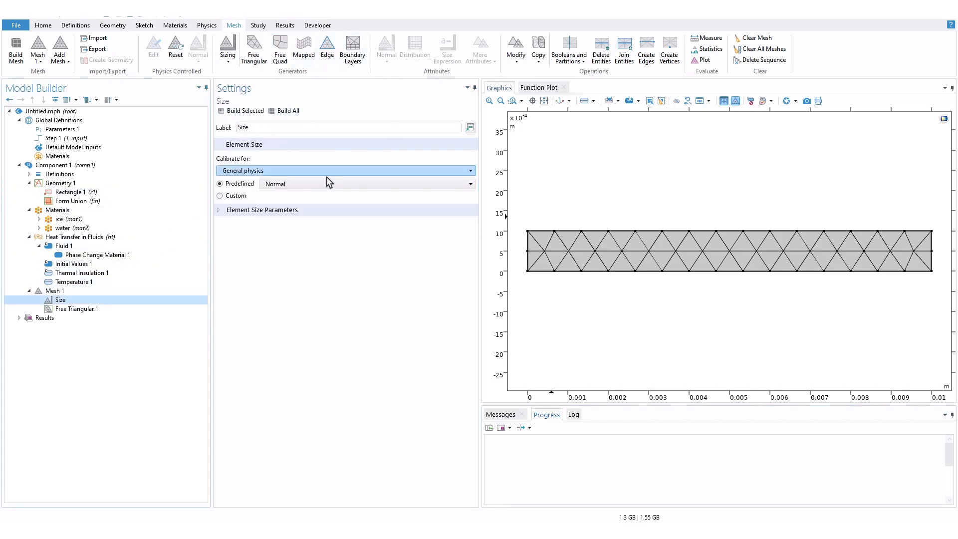
pyautogui.press('Up')
# Step: Add a Distribution to Free Triangular 1 and move it ahead of that node, directly under Mesh 1
pyautogui.click(83, 309)
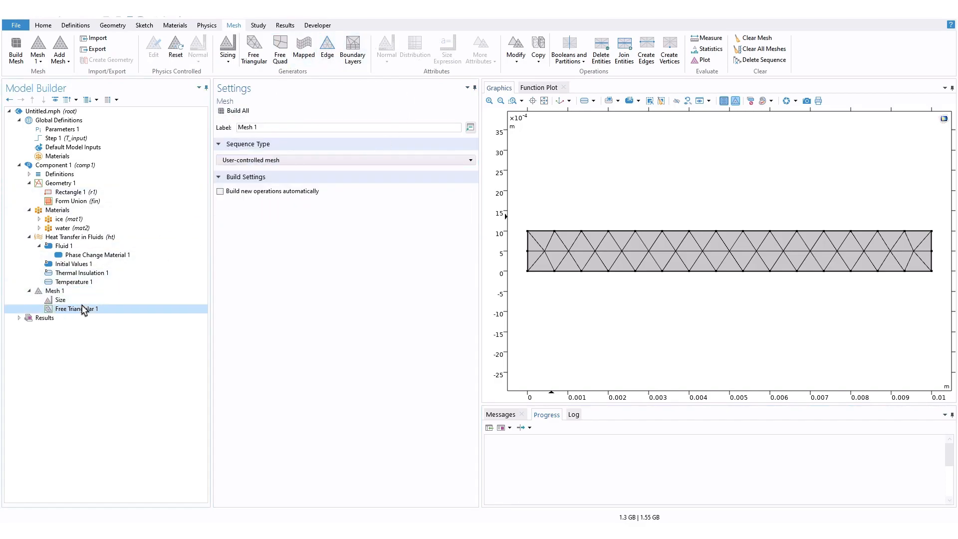
pyautogui.click(415, 50)
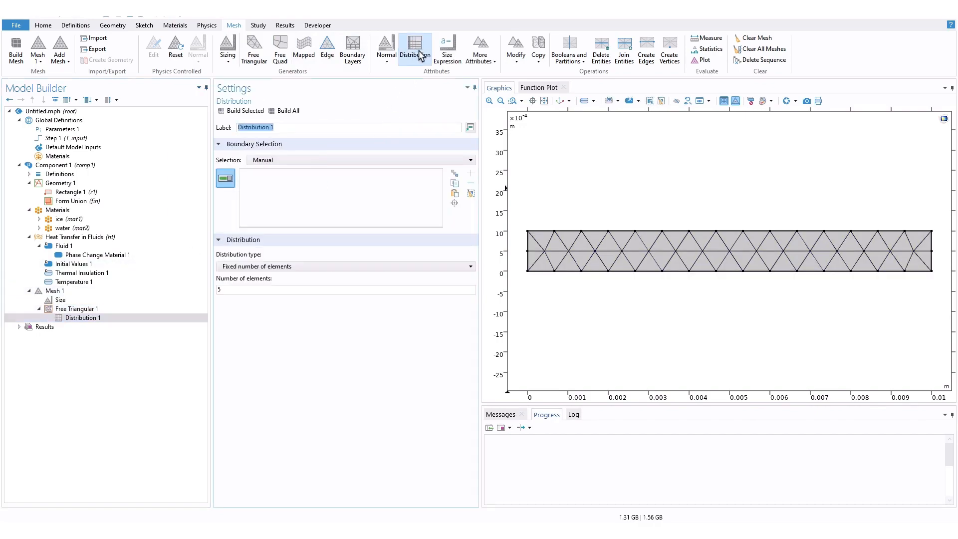
pyautogui.moveTo(80, 318); pyautogui.dragTo(71, 305)
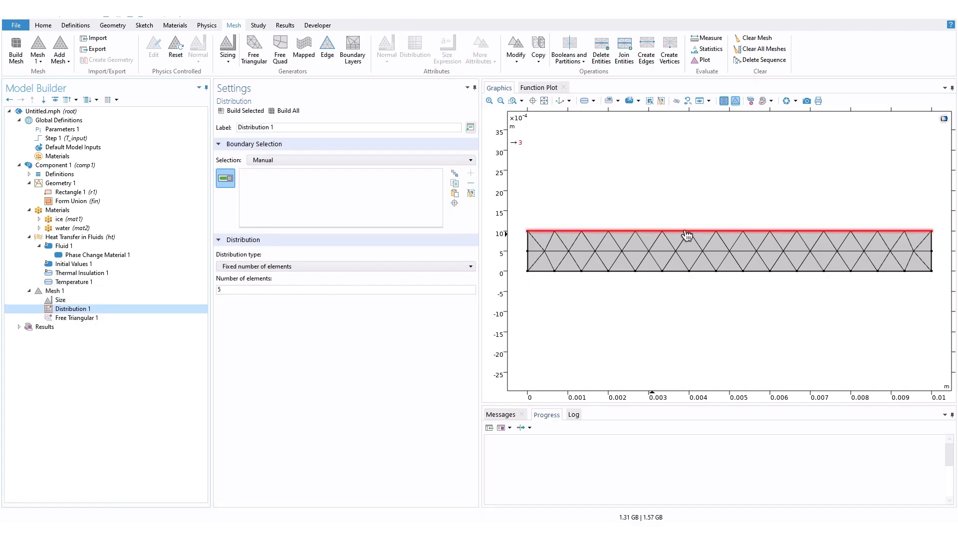
# Step: Apply Distribution 1 to the rectangle's upper and lower edges, boundaries 3 and 2, with 50 elements
pyautogui.click(717, 231)
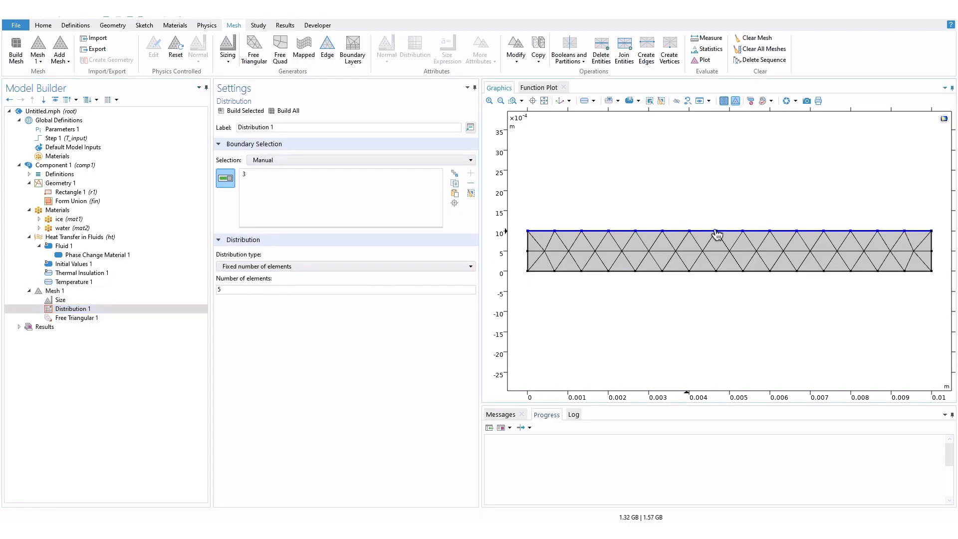
pyautogui.click(833, 272)
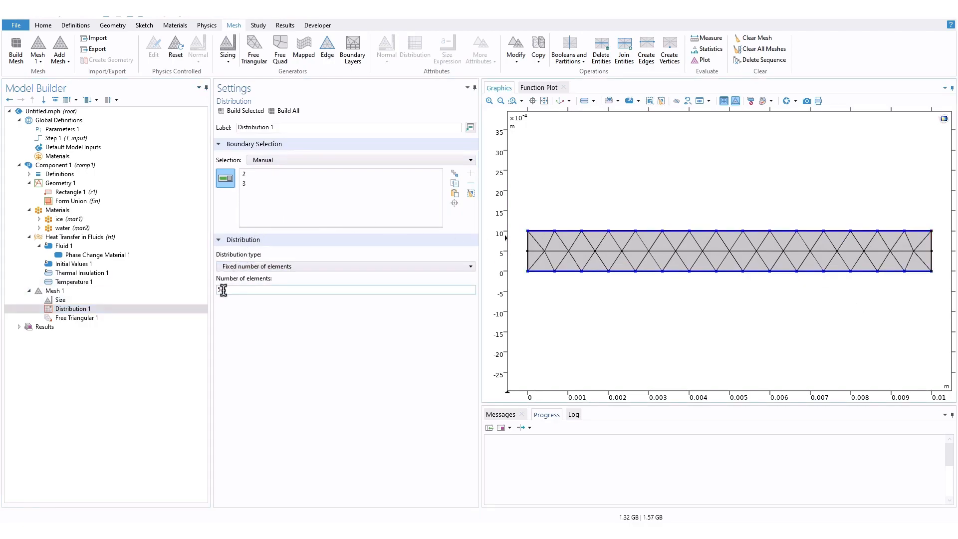
pyautogui.click(316, 293)
pyautogui.write('0')
pyautogui.click(133, 336)
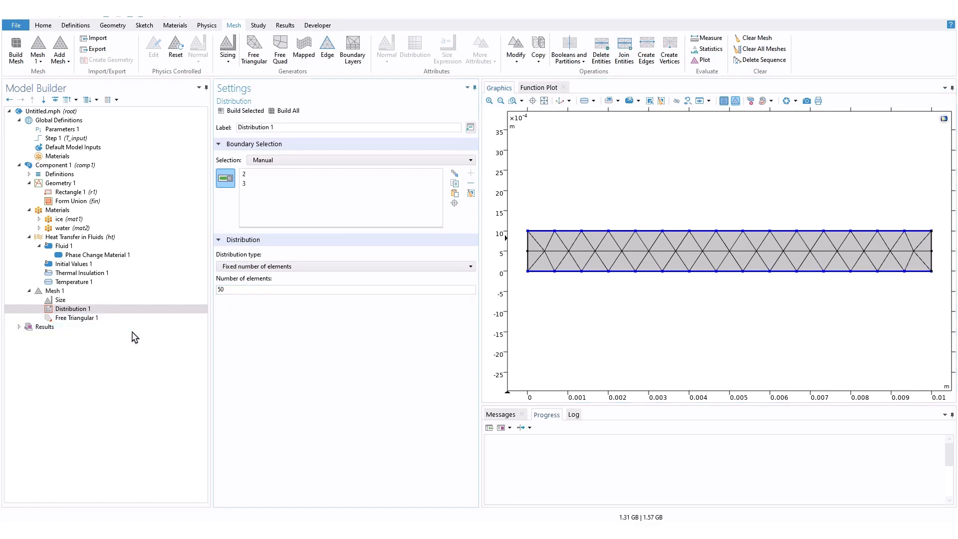
# Step: Duplicate Distribution 1 and apply the copy to the rectangle's right edge, boundary 4, with 16 elements
pyautogui.rightClick(106, 308)
pyautogui.click(157, 366)
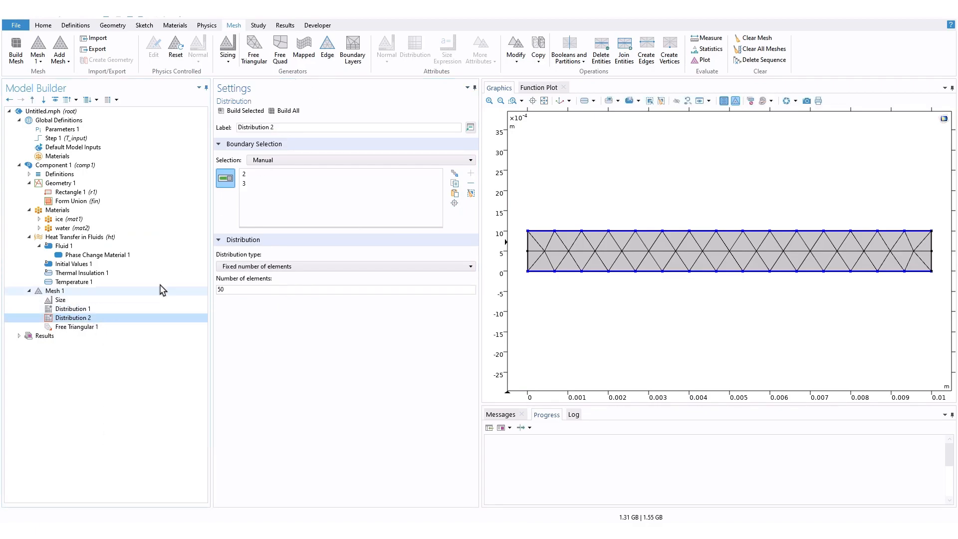
pyautogui.click(471, 193)
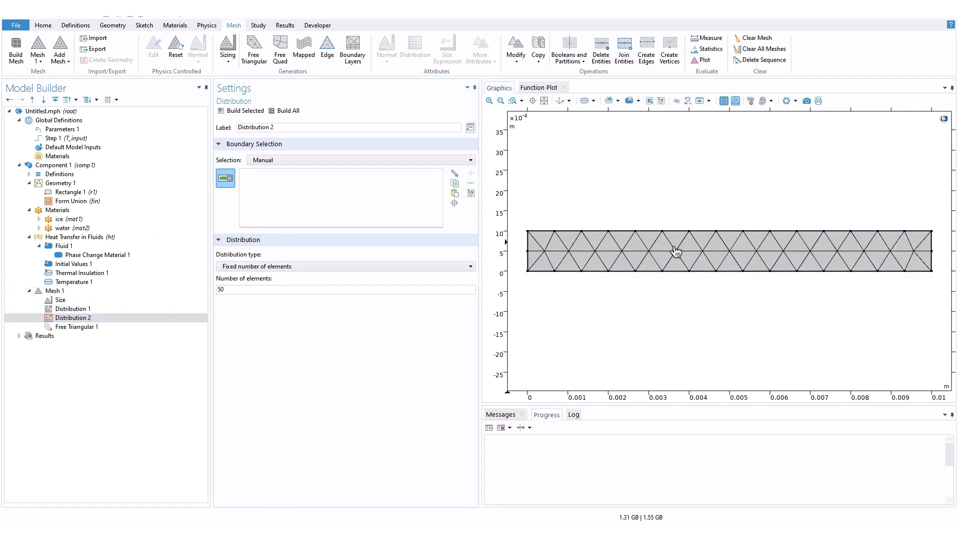
pyautogui.click(932, 250)
pyautogui.click(257, 289)
pyautogui.doubleClick(230, 289)
pyautogui.click(87, 327)
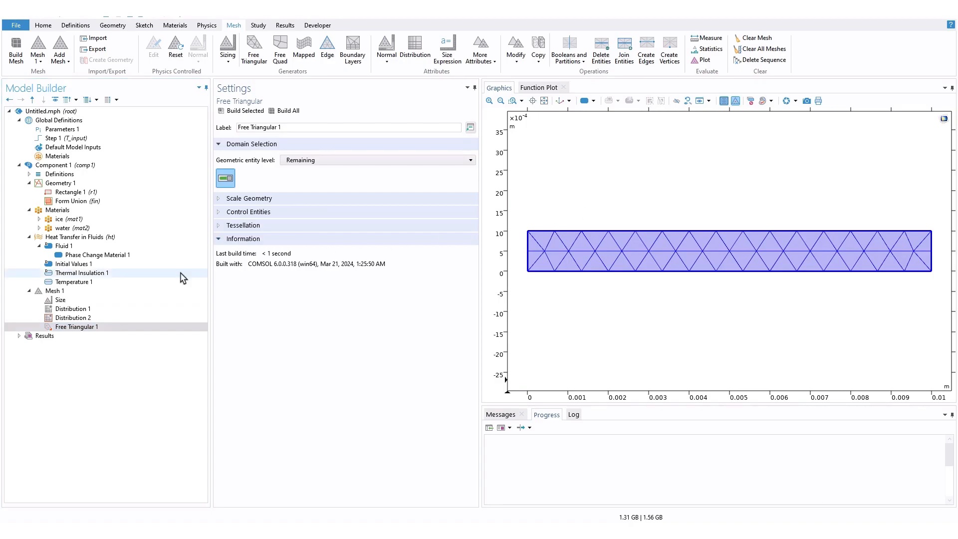
# Step: Duplicate Distribution 2 and move the copy below Free Triangular 1 in the mesh sequence
pyautogui.click(87, 318)
pyautogui.rightClick(87, 318)
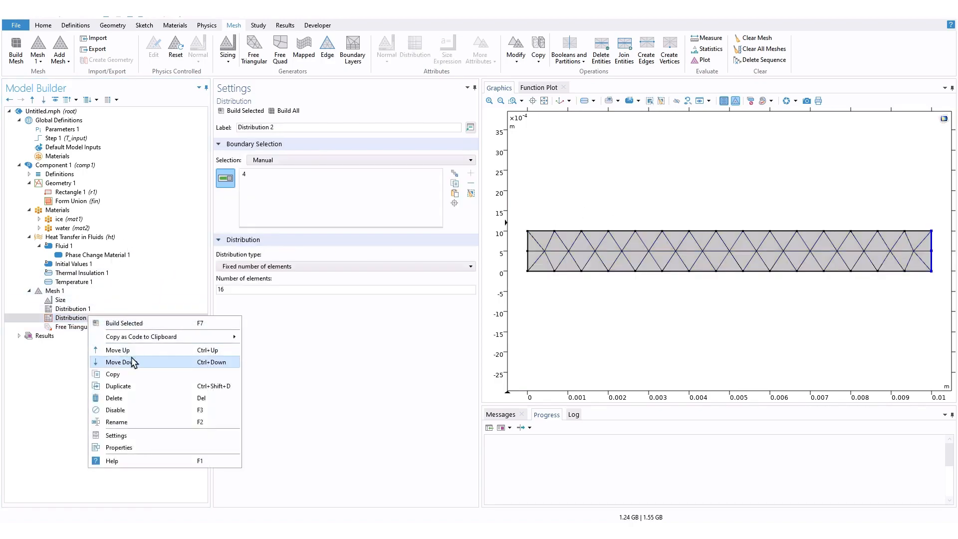
pyautogui.click(128, 380)
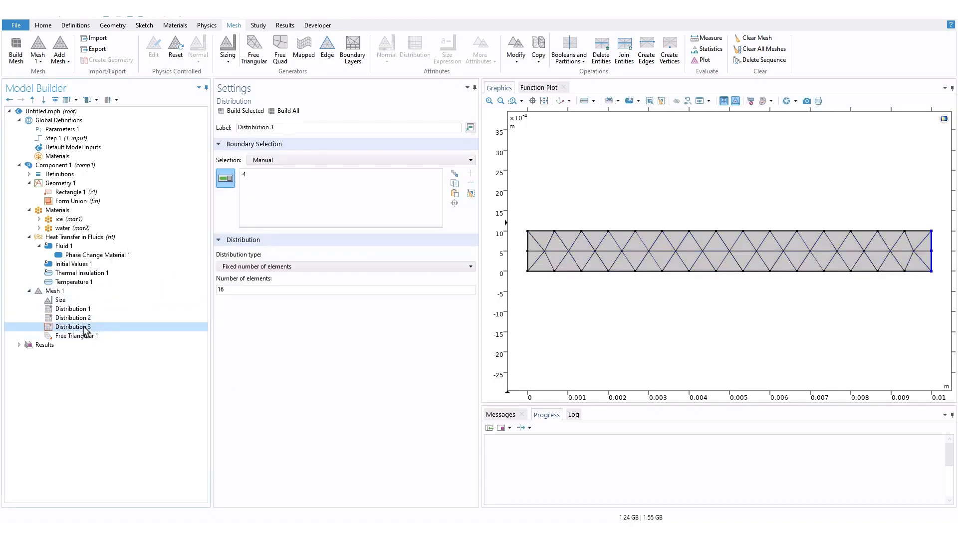
pyautogui.moveTo(84, 327); pyautogui.dragTo(87, 340)
# Step: Apply Distribution 3 only to the rectangle's left edge, boundary 1, with 4 elements
pyautogui.click(471, 194)
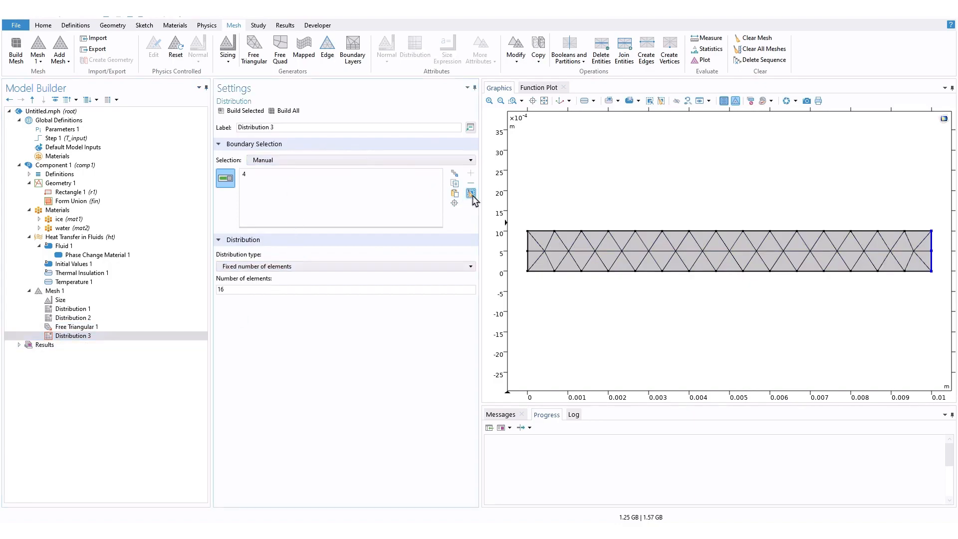
pyautogui.click(528, 251)
pyautogui.press('BackSpace')
pyautogui.press('BackSpace')
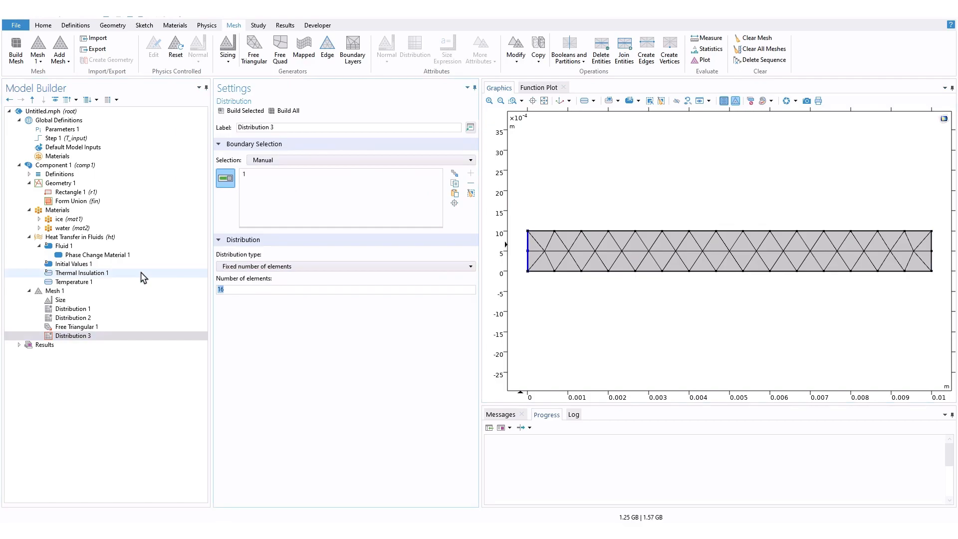
pyautogui.write('4')
# Step: Build the complete user-controlled Mesh 1 and collapse its node in the model tree
pyautogui.click(113, 291)
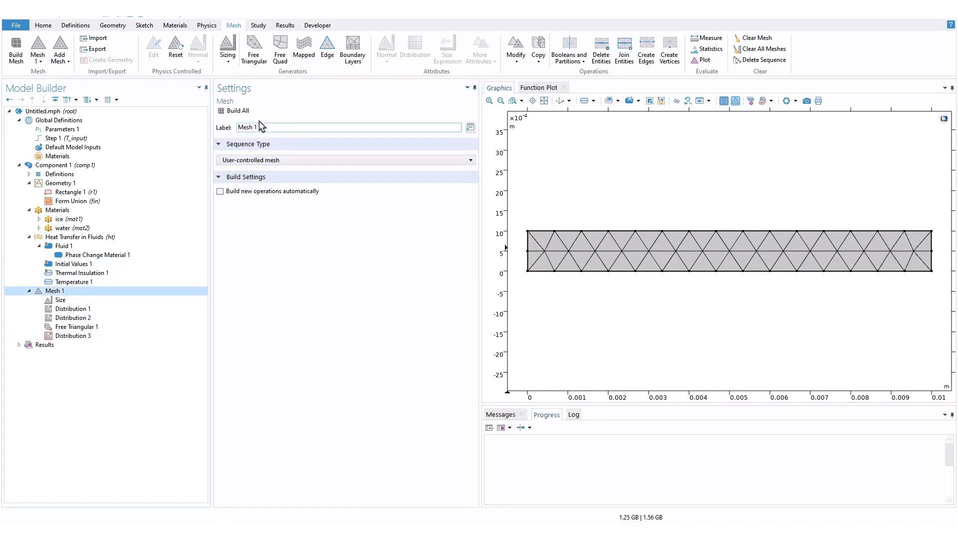
pyautogui.click(238, 110)
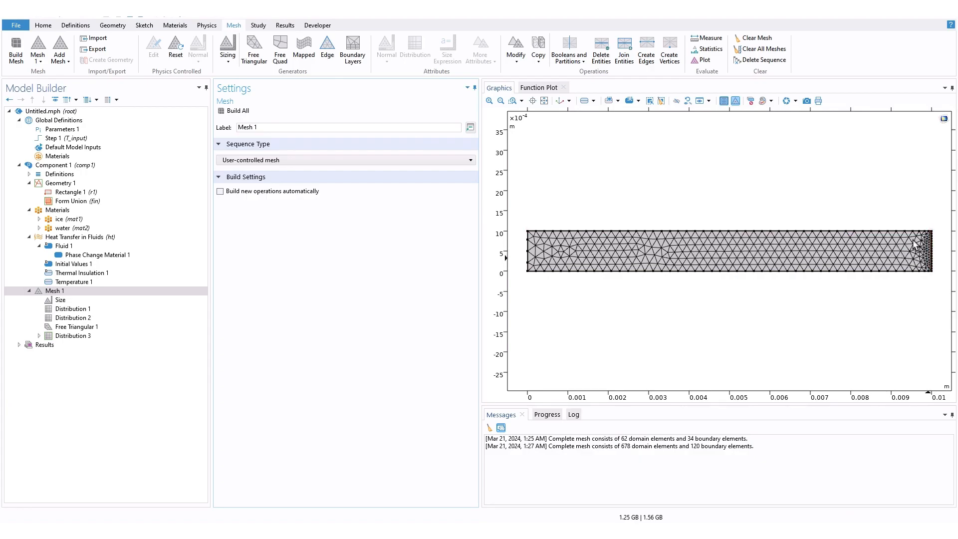
pyautogui.click(29, 292)
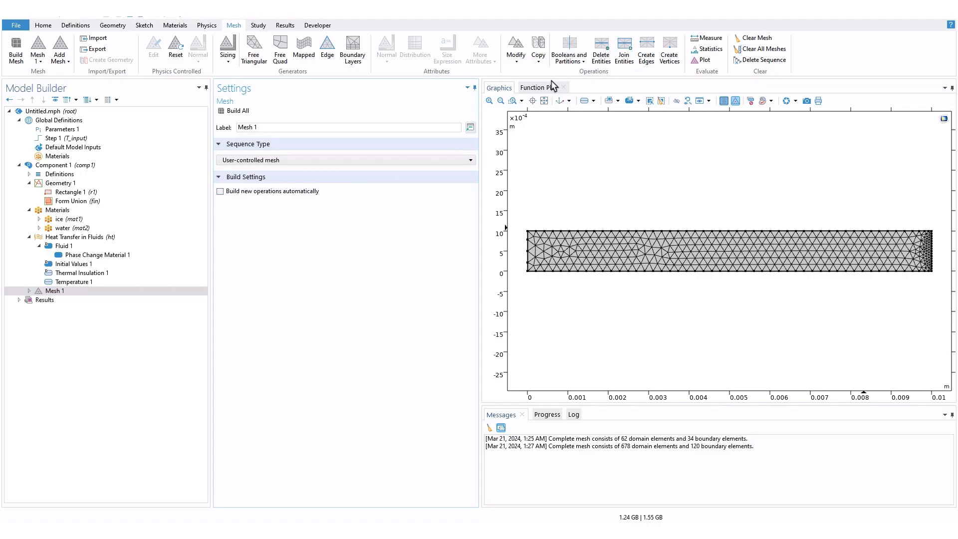
# Step: Add a Time Dependent study that solves Heat Transfer in Fluids
pyautogui.click(258, 26)
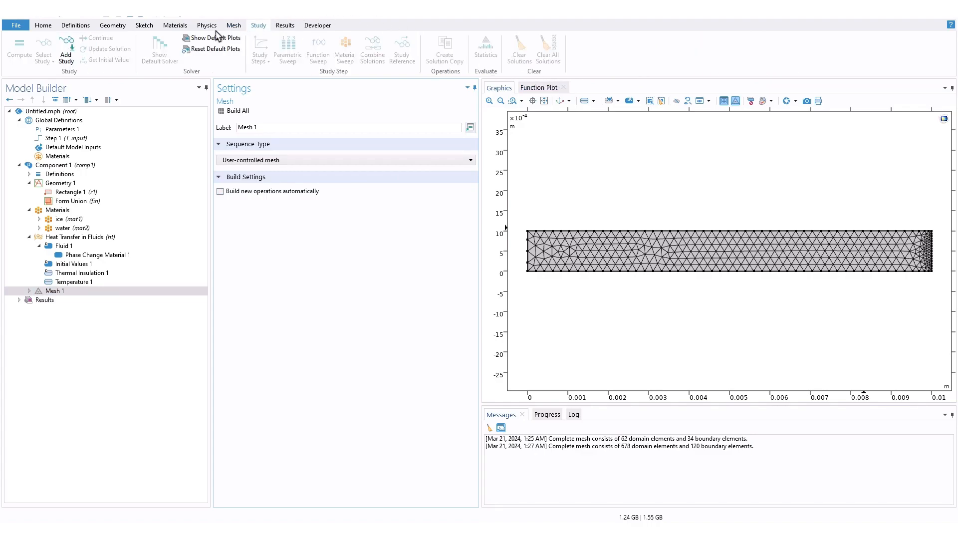
pyautogui.click(75, 58)
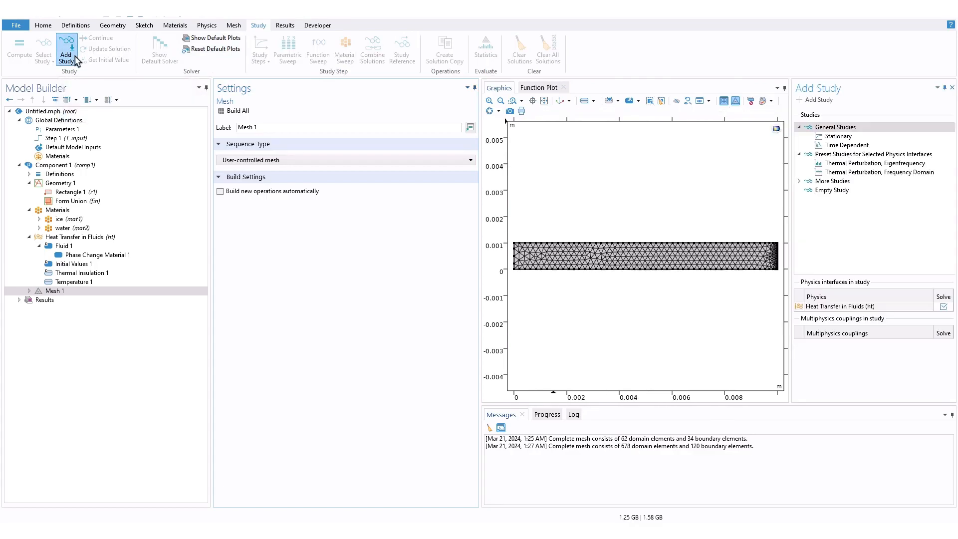
pyautogui.click(848, 146)
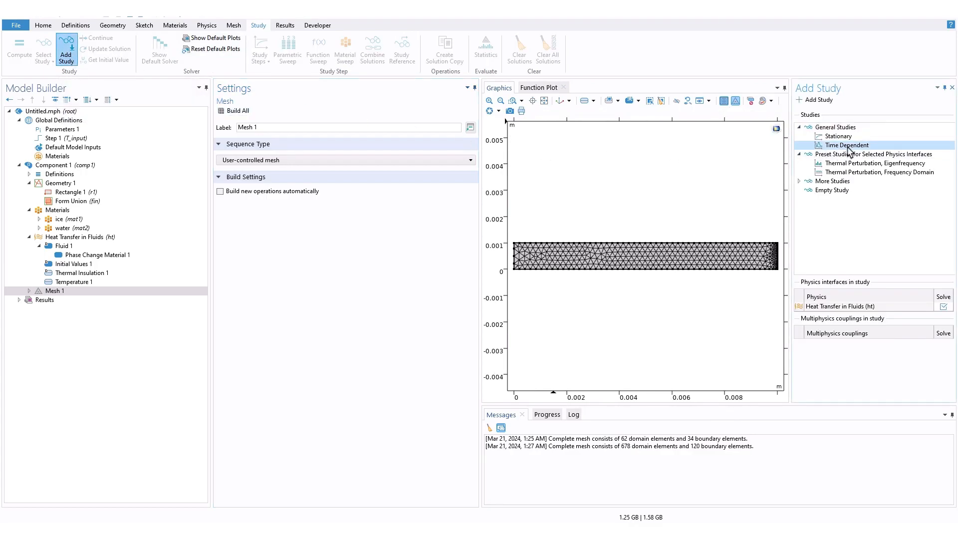
pyautogui.rightClick(850, 150)
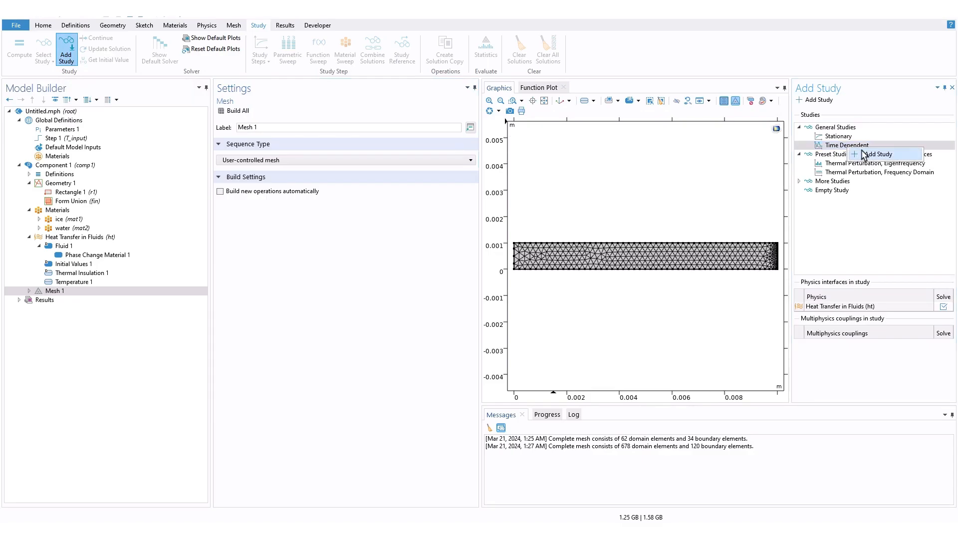
pyautogui.click(869, 157)
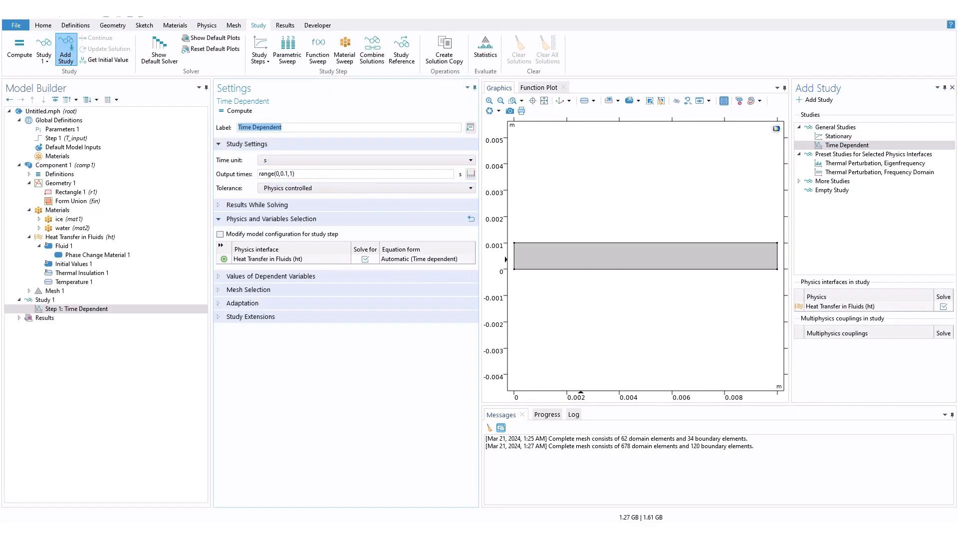
# Step: Enter the Time Dependent step's output times as range(0,10,50) range(60,20,120) range(120,60,1100)
pyautogui.click(300, 174)
pyautogui.moveTo(281, 174); pyautogui.dragTo(350, 174)
pyautogui.moveTo(232, 172); pyautogui.dragTo(214, 168)
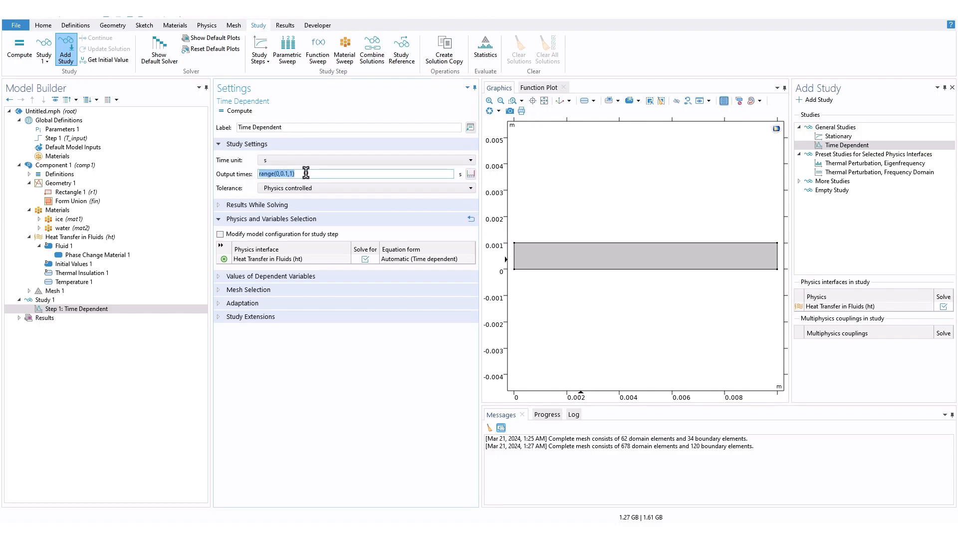
pyautogui.press('BackSpace')
pyautogui.write('range(0')
pyautogui.write(',20')
pyautogui.press('BackSpace')
pyautogui.press('BackSpace')
pyautogui.write('10,50) range(60,20,120) range(120,60')
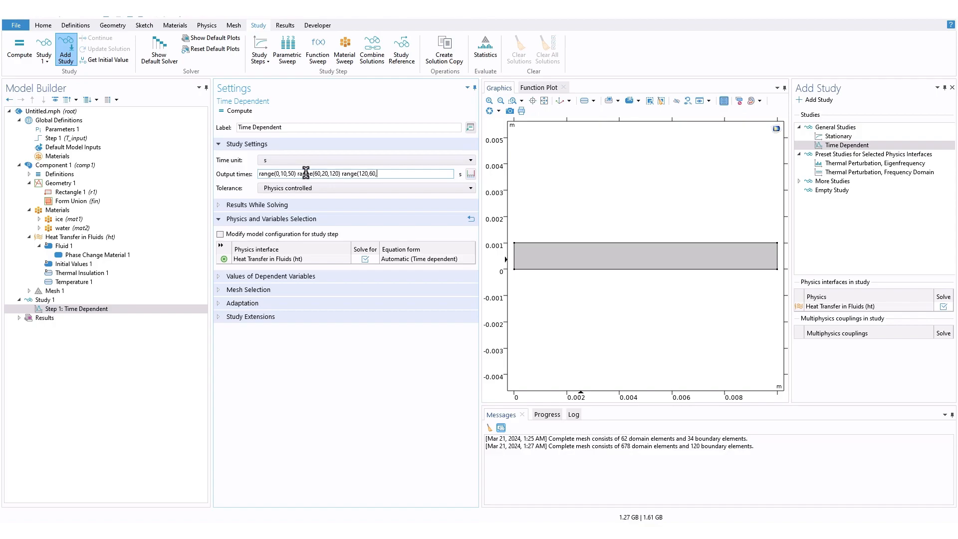
pyautogui.write(',1100')
# Step: Change the output times to range(0,10,50) range(60,20,100) range(120,60,1200) and set the tolerance to User controlled
pyautogui.click(336, 172)
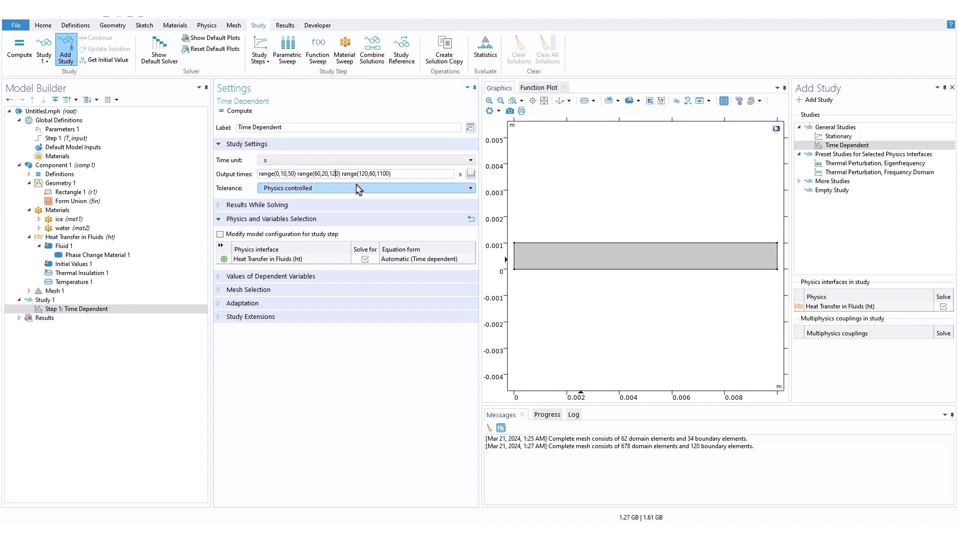
pyautogui.press('BackSpace')
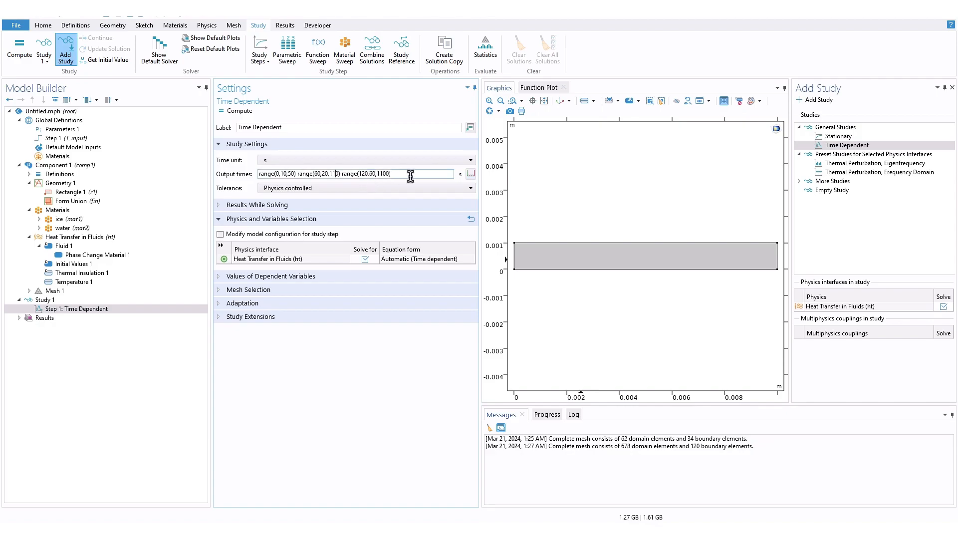
pyautogui.write('0')
pyautogui.click(380, 180)
pyautogui.click(314, 175)
pyautogui.click(380, 174)
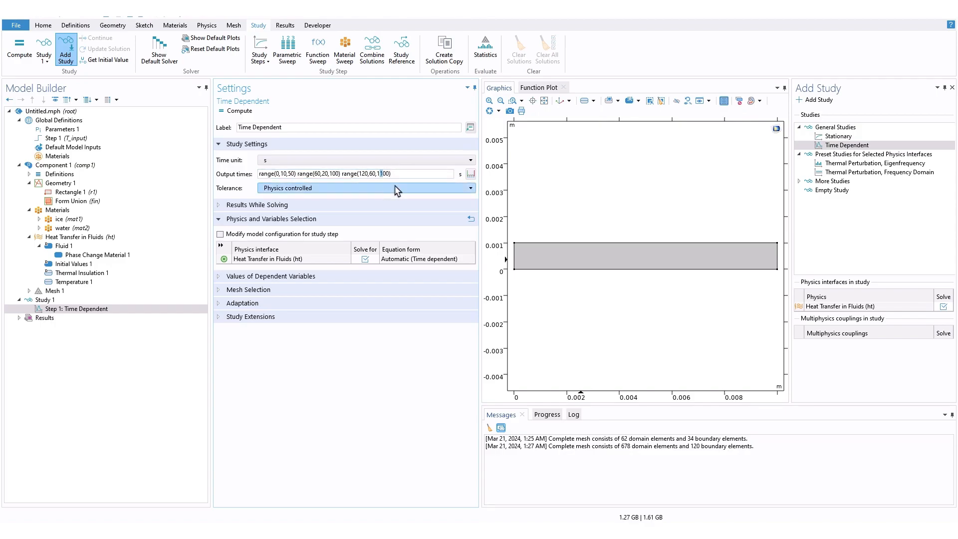
pyautogui.press('Delete')
pyautogui.write('3')
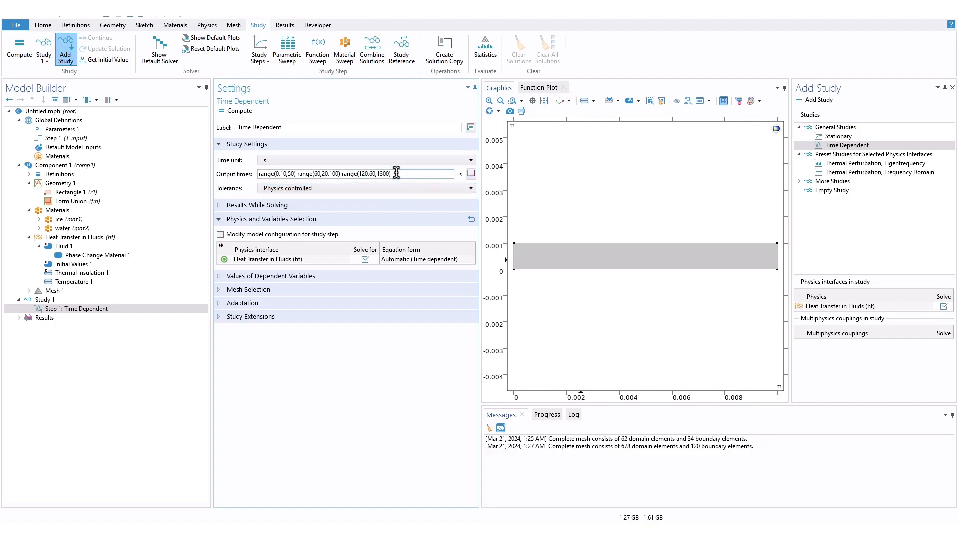
pyautogui.press('BackSpace')
pyautogui.write('2')
pyautogui.click(281, 189)
pyautogui.click(318, 202)
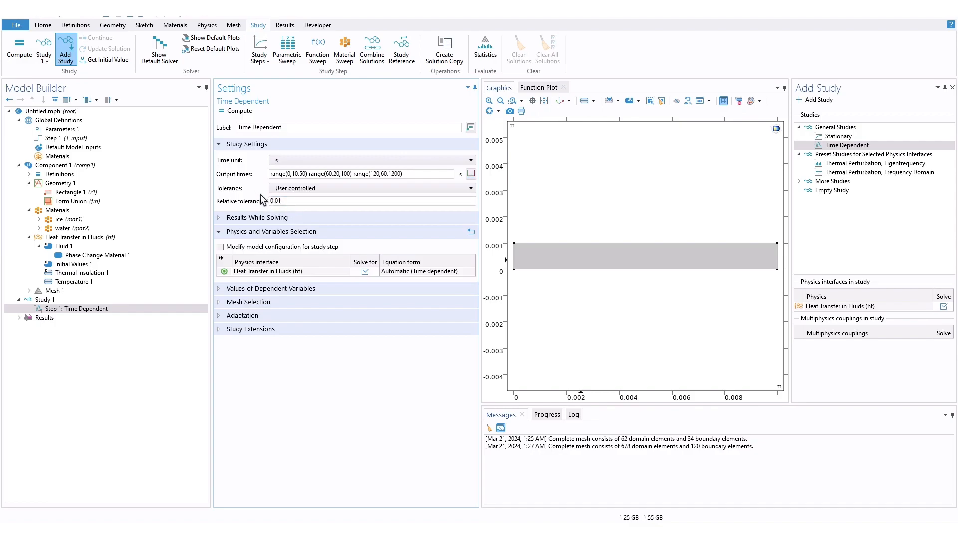
# Step: Compute Study 1 and clear the solver log
pyautogui.click(64, 301)
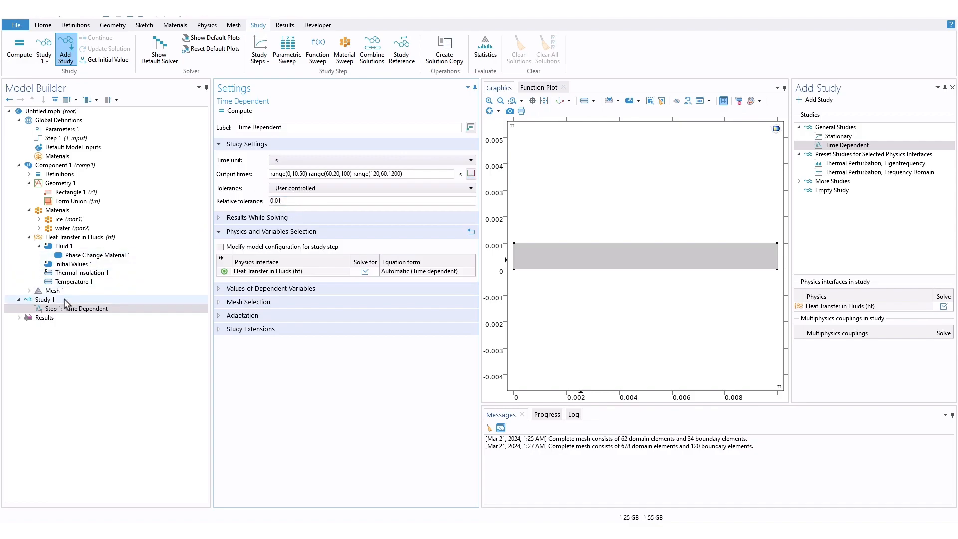
pyautogui.click(248, 111)
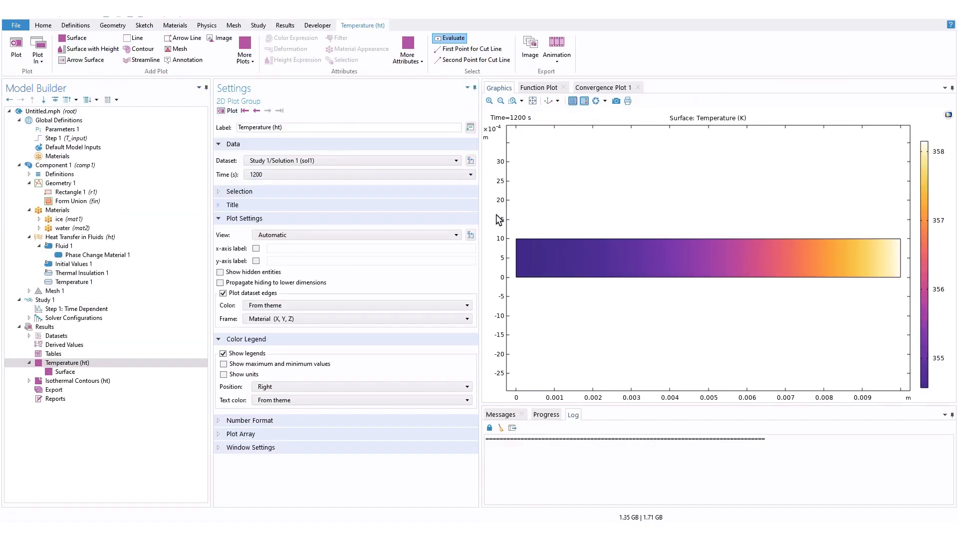
pyautogui.click(502, 430)
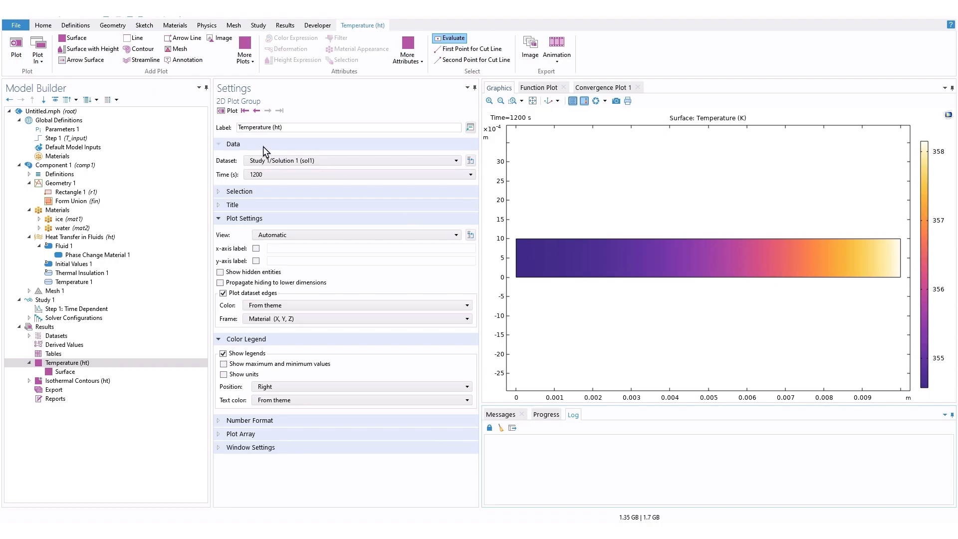
# Step: Show the Temperature (ht) surface plot at time 0 s
pyautogui.click(269, 175)
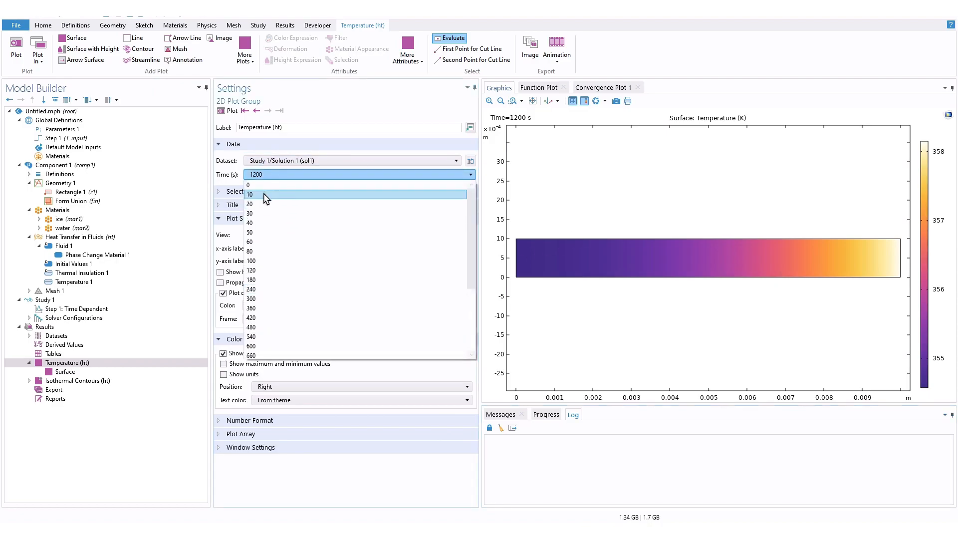
pyautogui.click(261, 194)
pyautogui.click(262, 173)
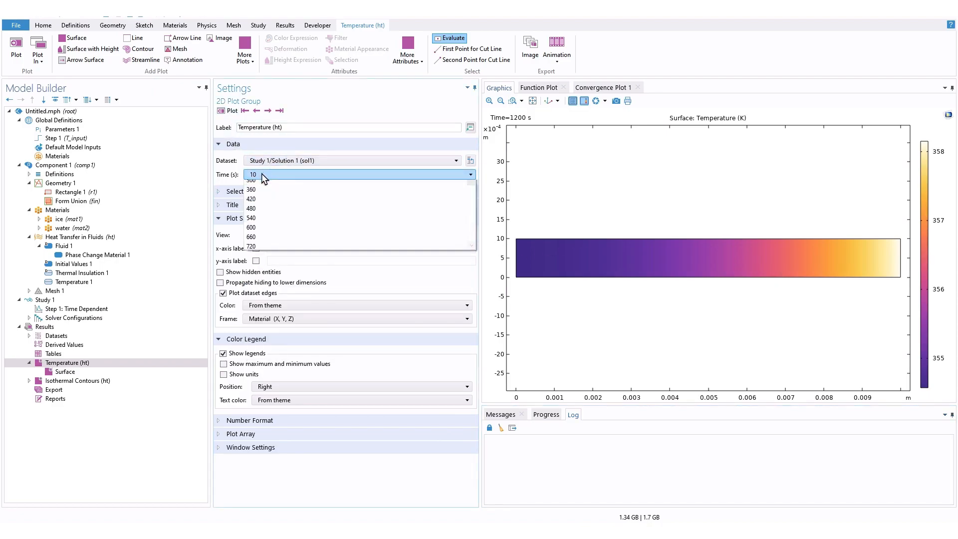
pyautogui.click(260, 192)
pyautogui.click(265, 177)
pyautogui.click(265, 186)
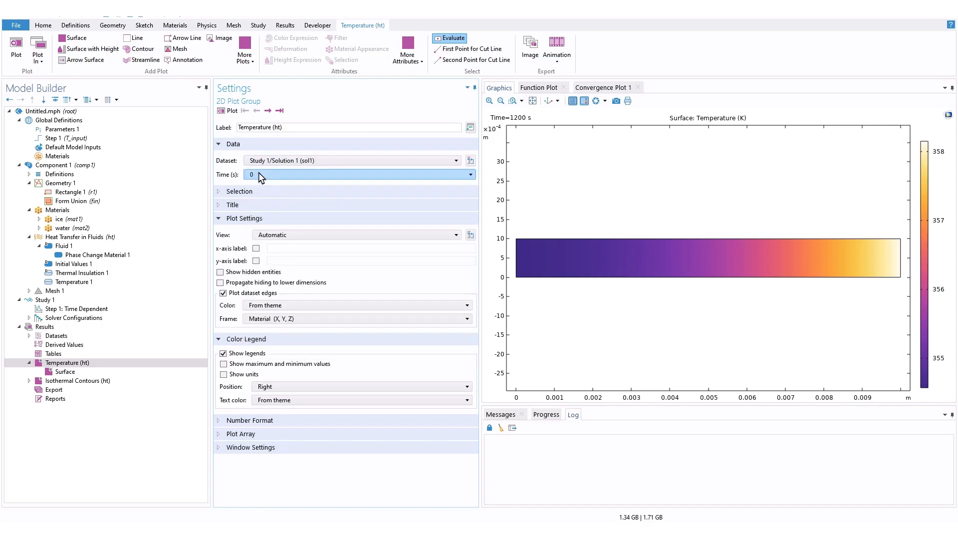
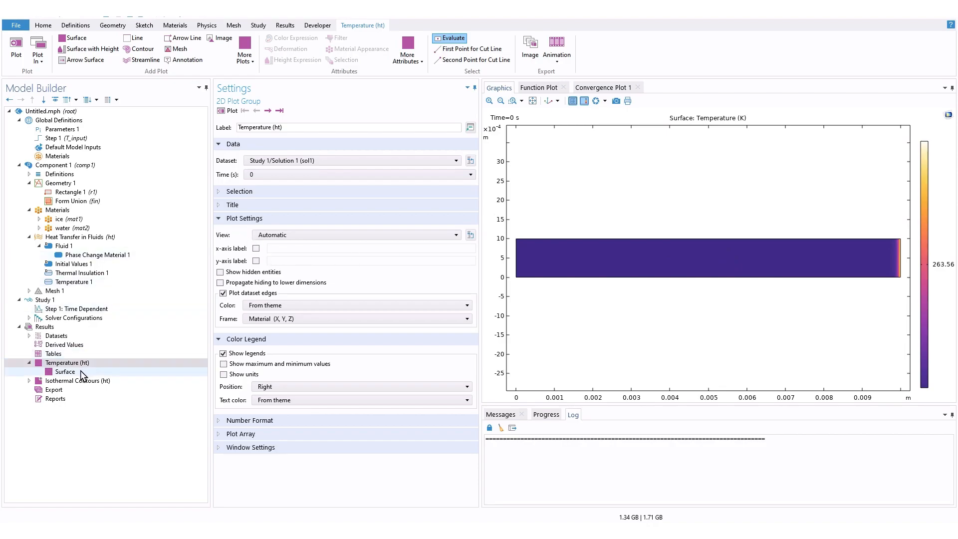
# Step: Set the unit of the Temperature (ht) plot's Surface to degC and replot it
pyautogui.click(65, 372)
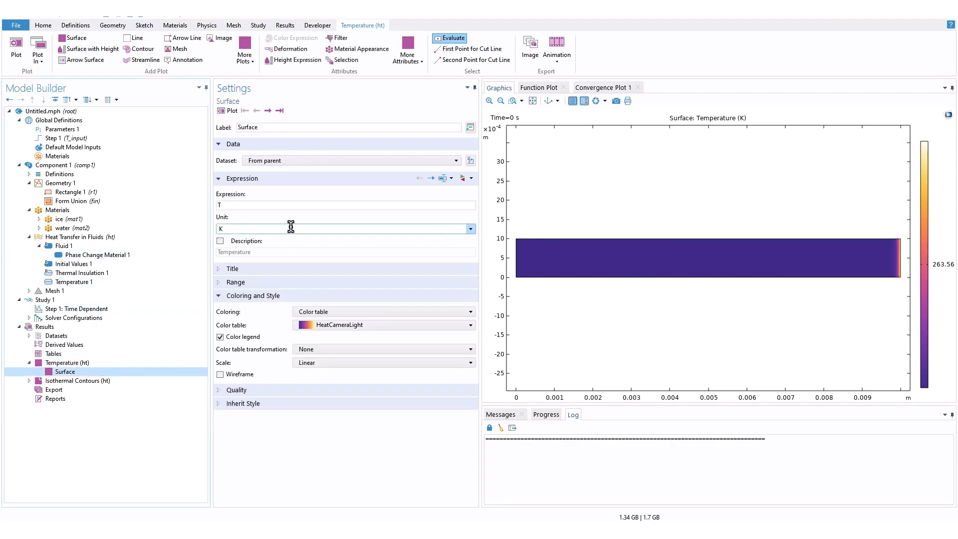
pyautogui.click(471, 229)
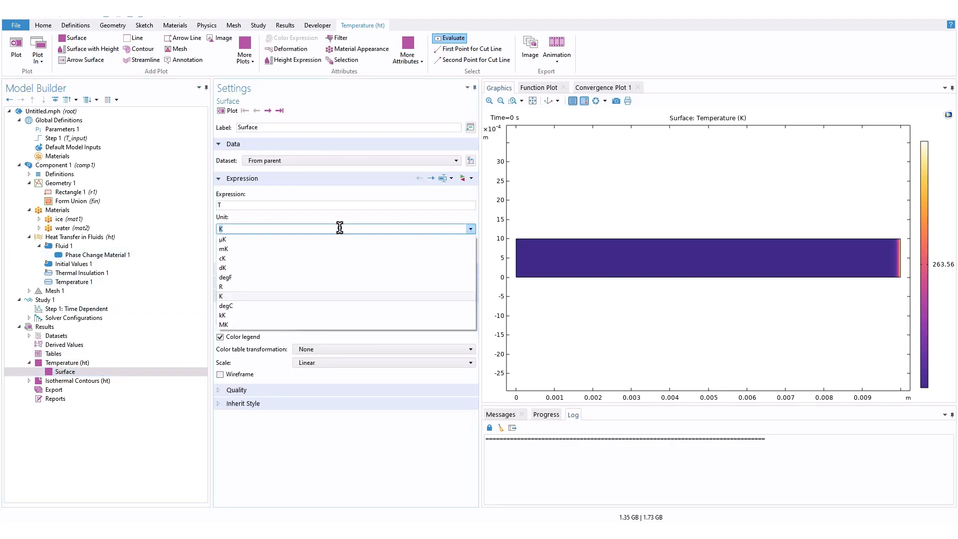
pyautogui.click(251, 287)
pyautogui.click(228, 111)
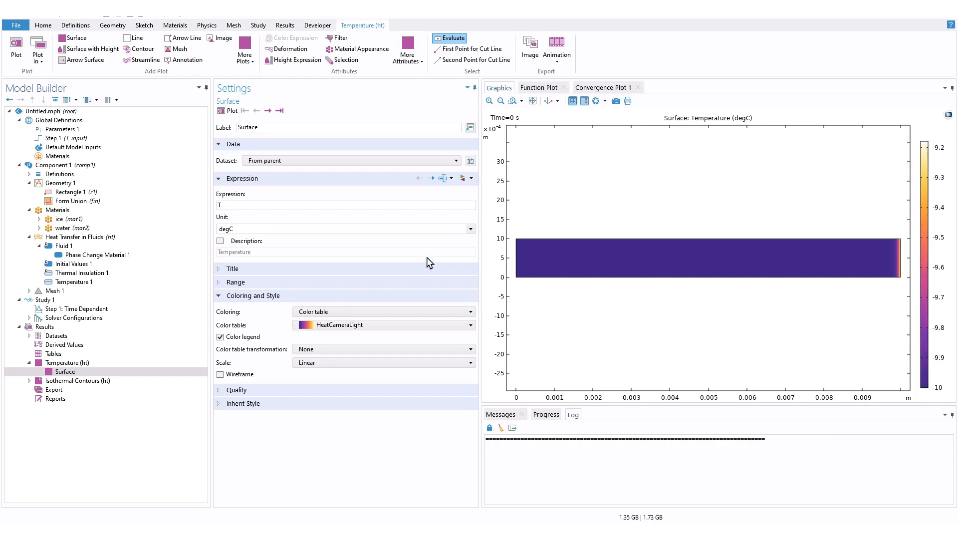
# Step: Plot Temperature (ht) at 10 s and check the T_hot value in Parameters 1 against the colour legend
pyautogui.click(100, 364)
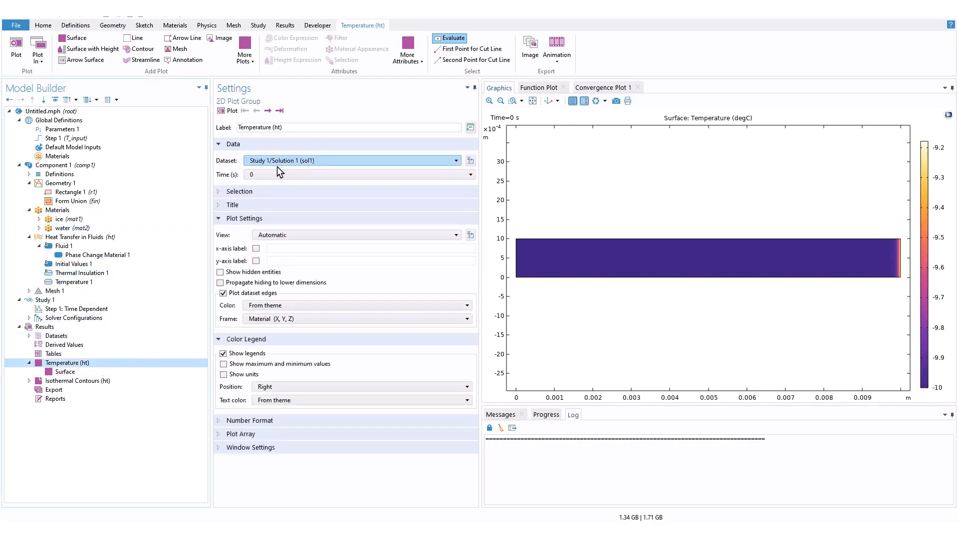
pyautogui.click(273, 174)
pyautogui.click(266, 193)
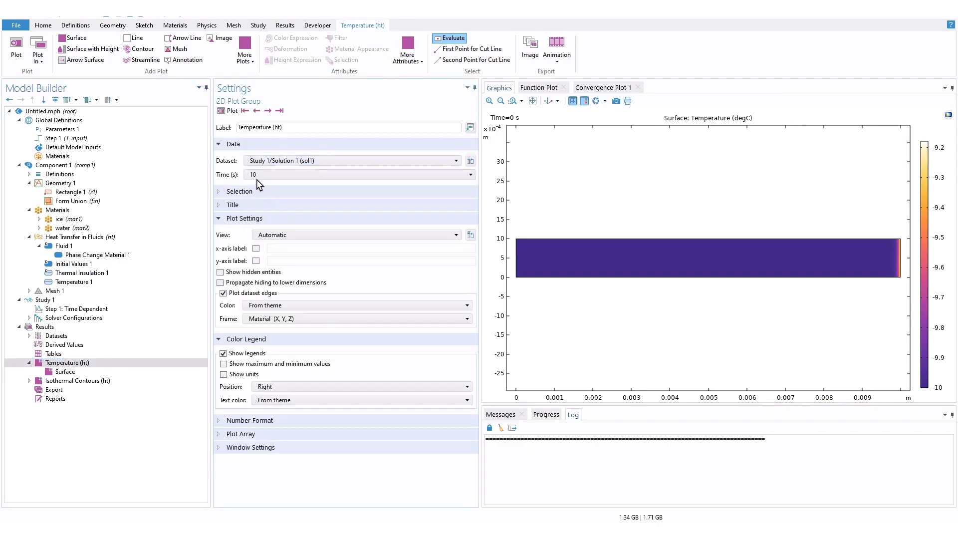
pyautogui.click(230, 111)
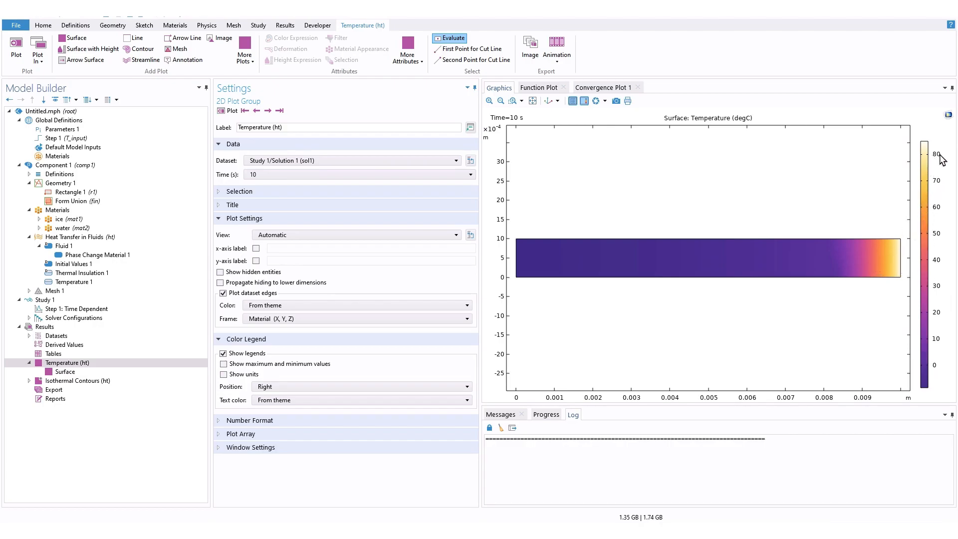
pyautogui.click(60, 129)
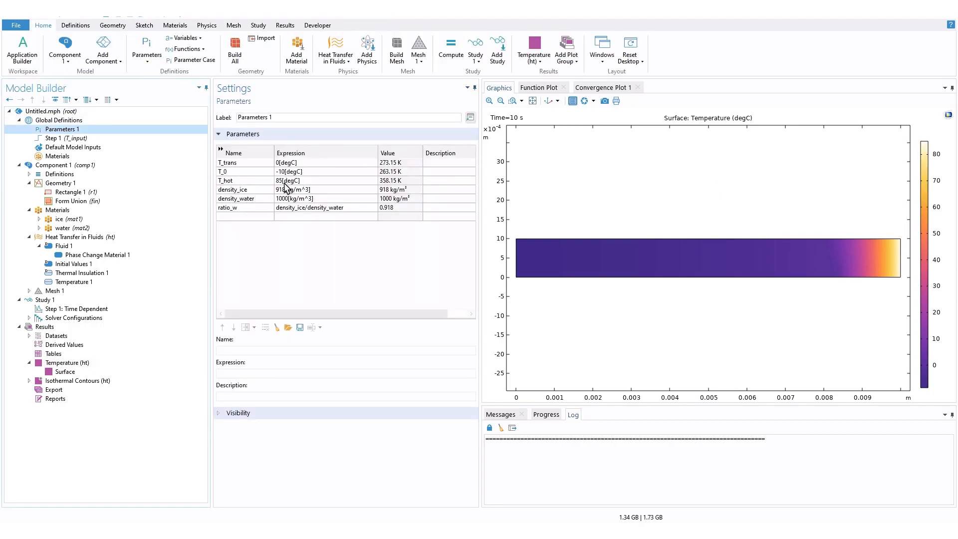
pyautogui.click(79, 371)
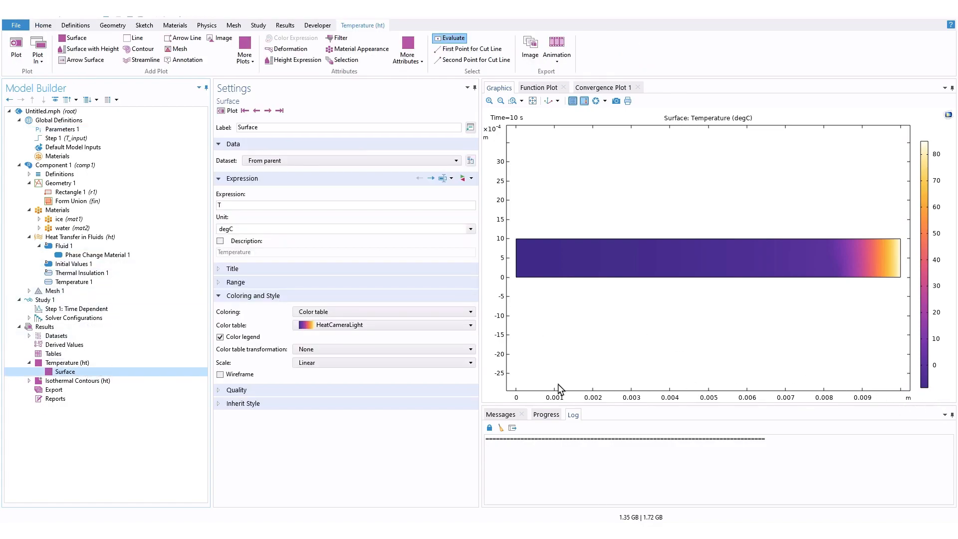
# Step: Plot Temperature (ht) at 30 s and then at 240 s to follow the heating of the rectangle
pyautogui.click(102, 364)
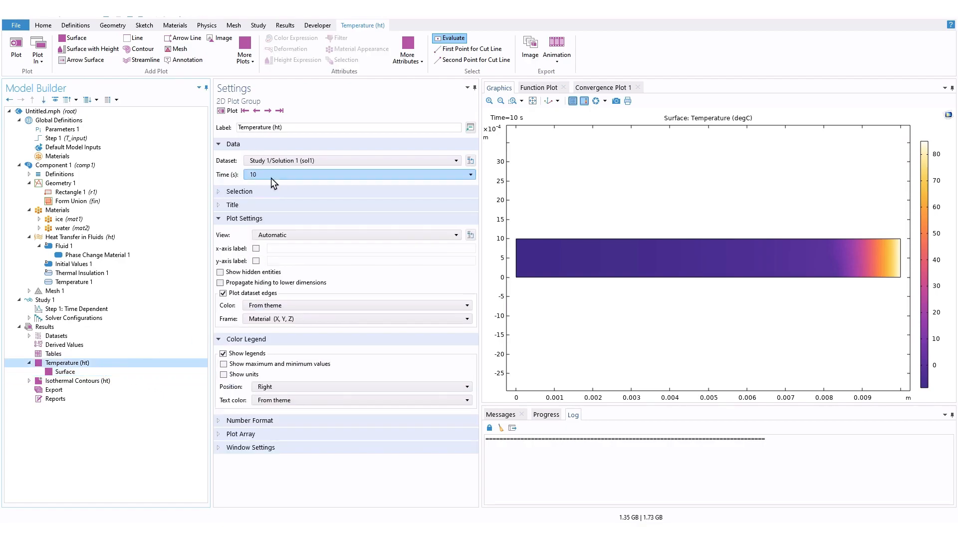
pyautogui.click(271, 176)
pyautogui.click(265, 205)
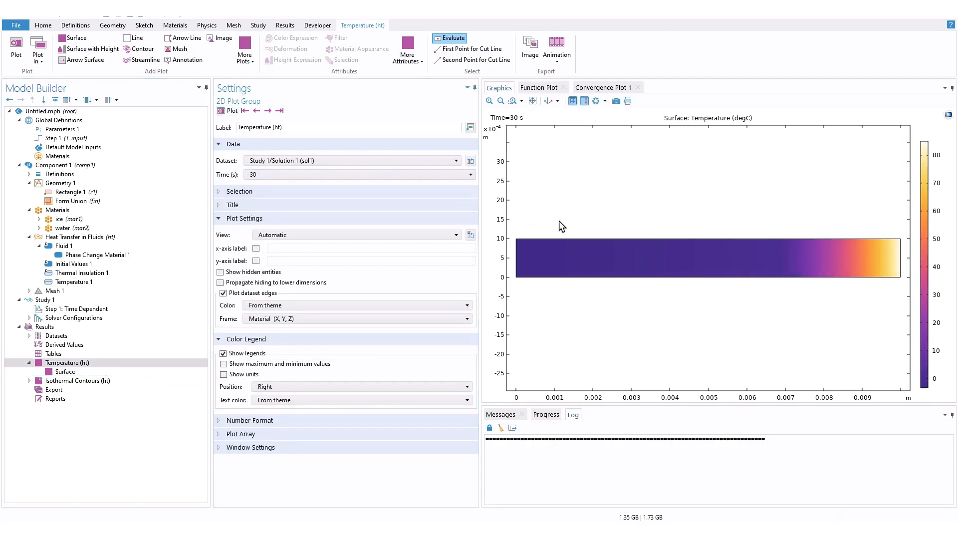
pyautogui.click(265, 175)
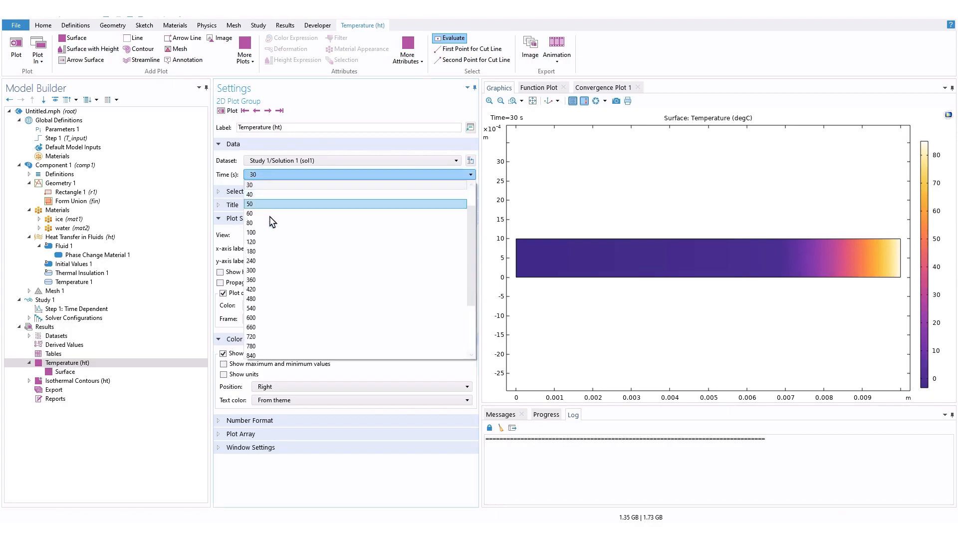
pyautogui.click(271, 262)
pyautogui.click(231, 112)
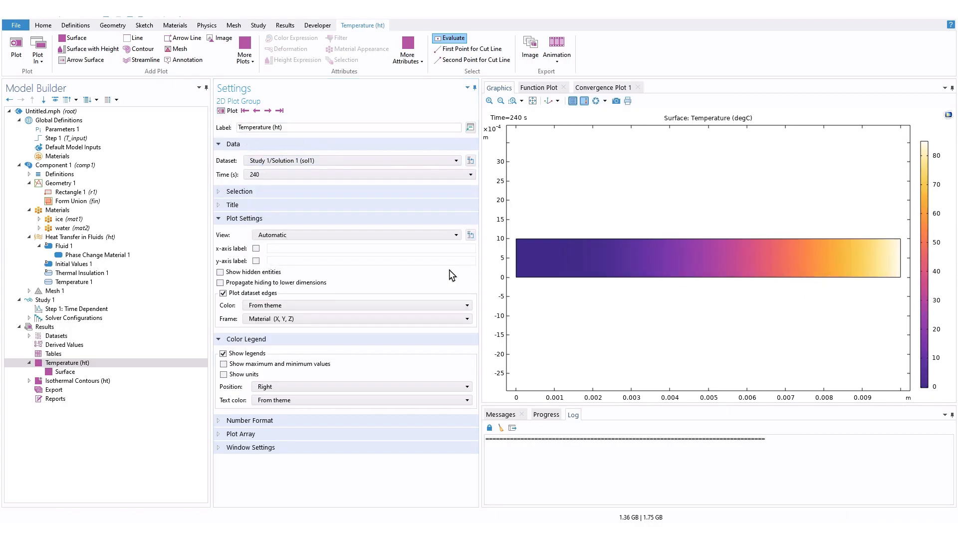
# Step: Plot Temperature (ht) at 420 s and then at 360 s to examine the temperature at the rectangle's left end
pyautogui.click(267, 172)
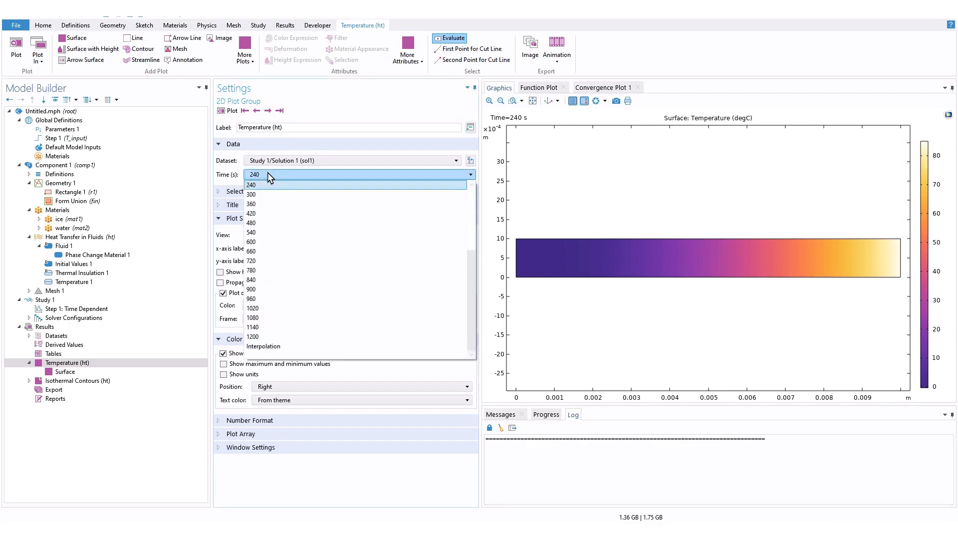
pyautogui.click(266, 212)
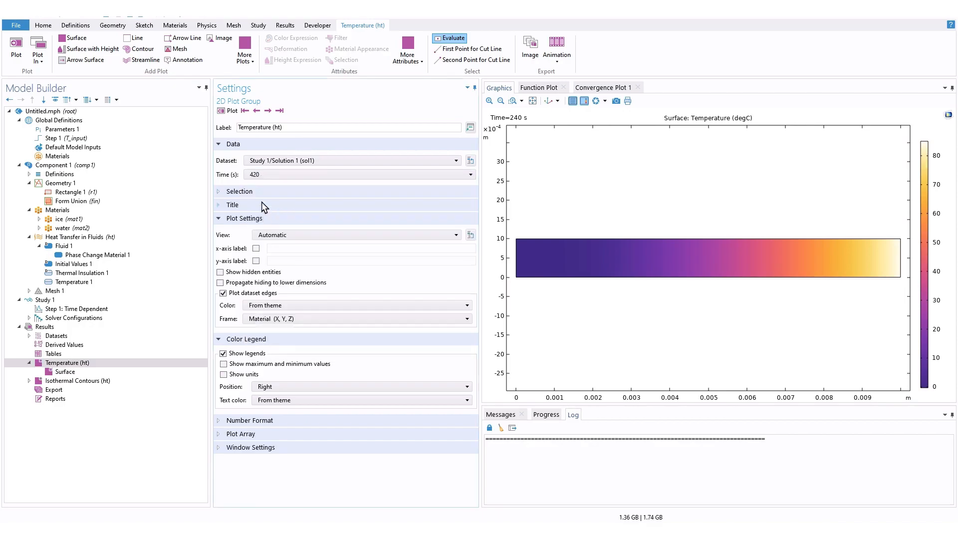
pyautogui.click(230, 112)
pyautogui.click(286, 176)
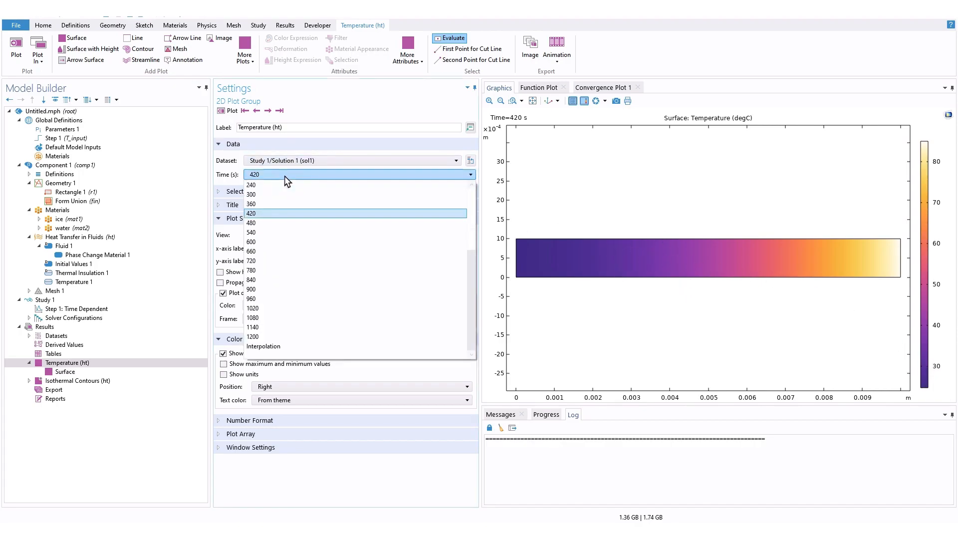
pyautogui.click(271, 203)
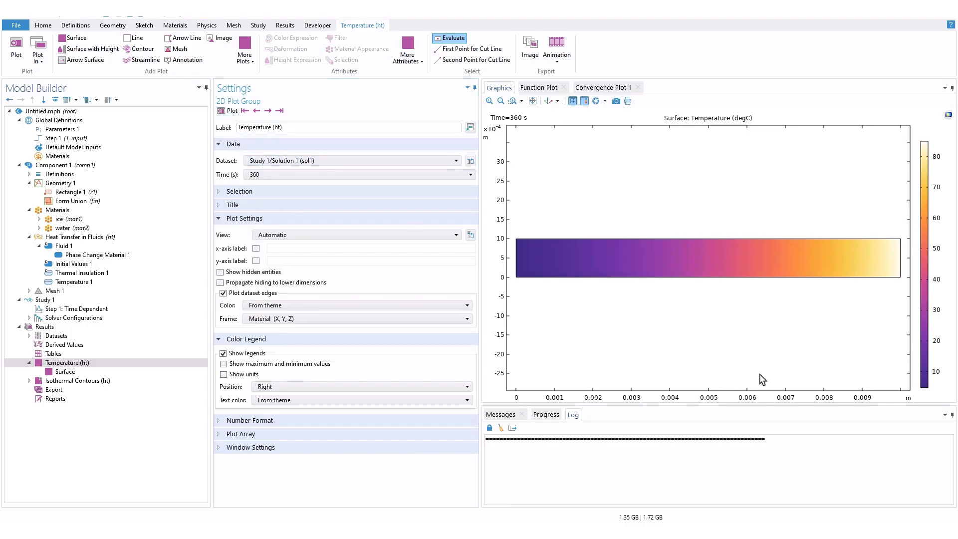
# Step: Set the Temperature (ht) plot's time to 300 s and replot it
pyautogui.click(262, 174)
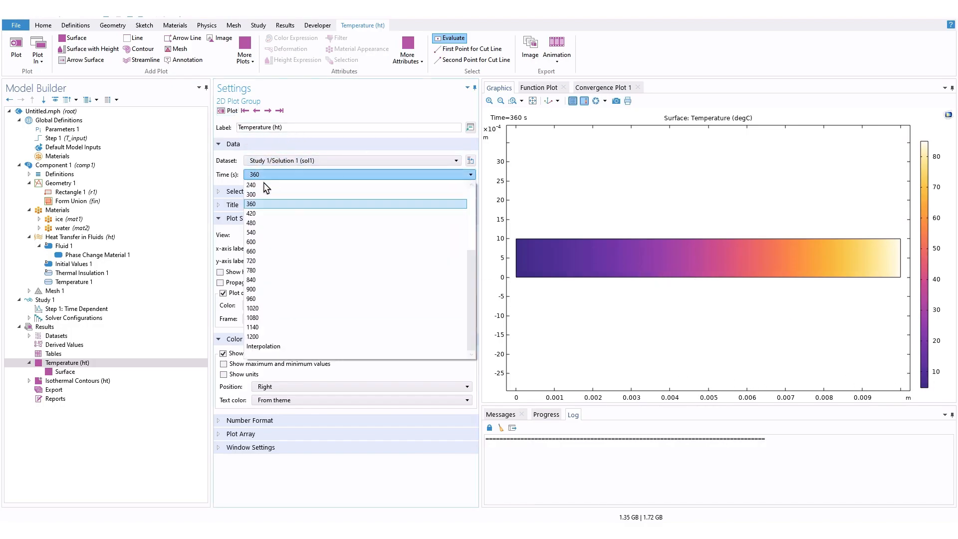
pyautogui.click(256, 185)
pyautogui.click(226, 110)
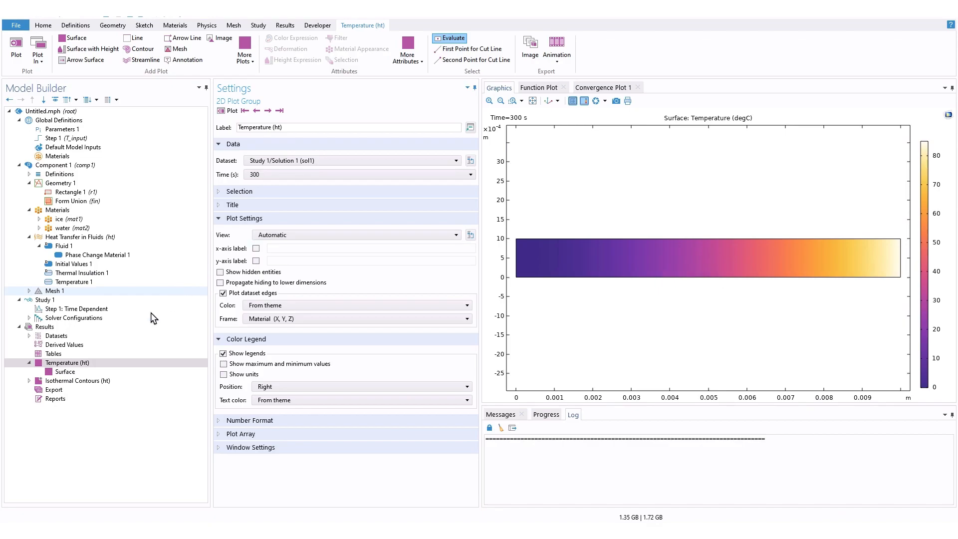
# Step: Collapse the Temperature (ht) node in the model tree and open the Study 1 settings
pyautogui.click(83, 372)
pyautogui.click(74, 363)
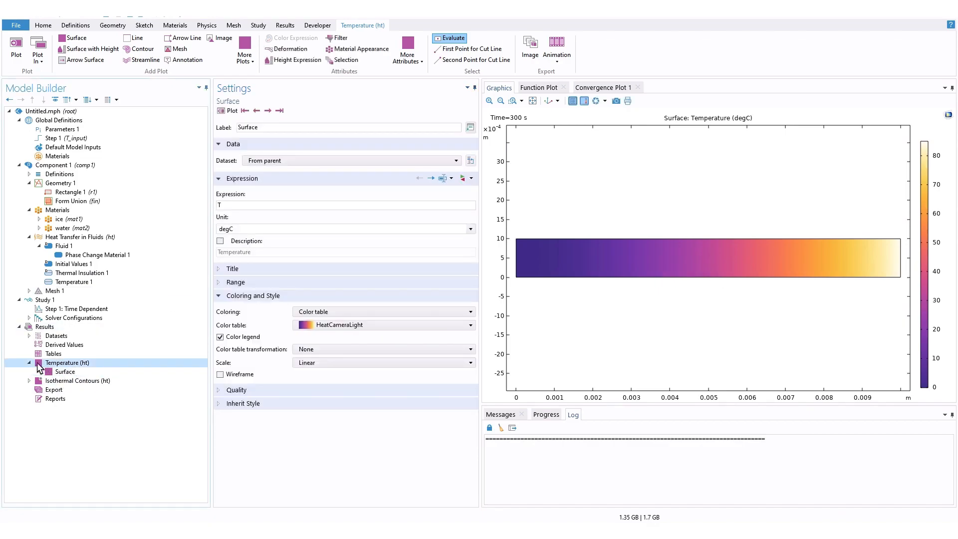
pyautogui.click(29, 363)
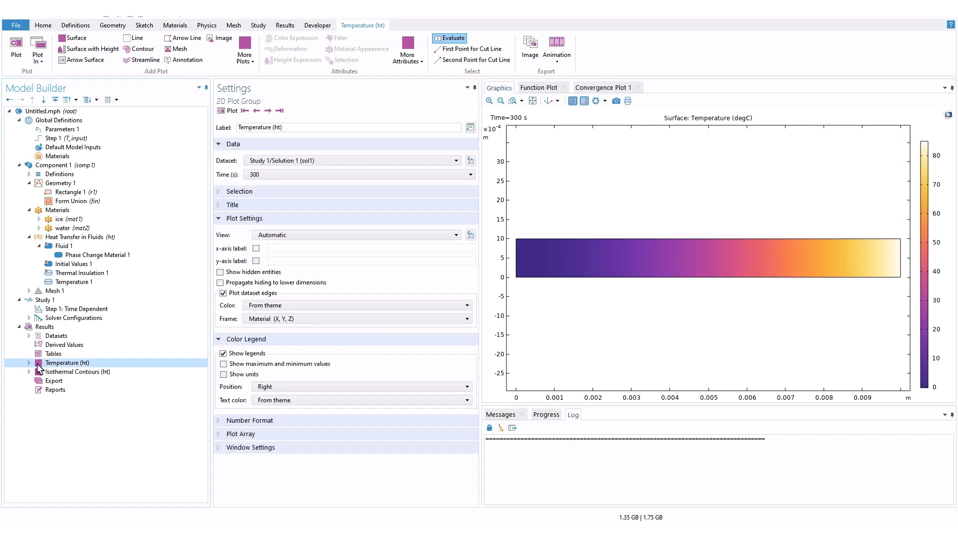
pyautogui.click(44, 300)
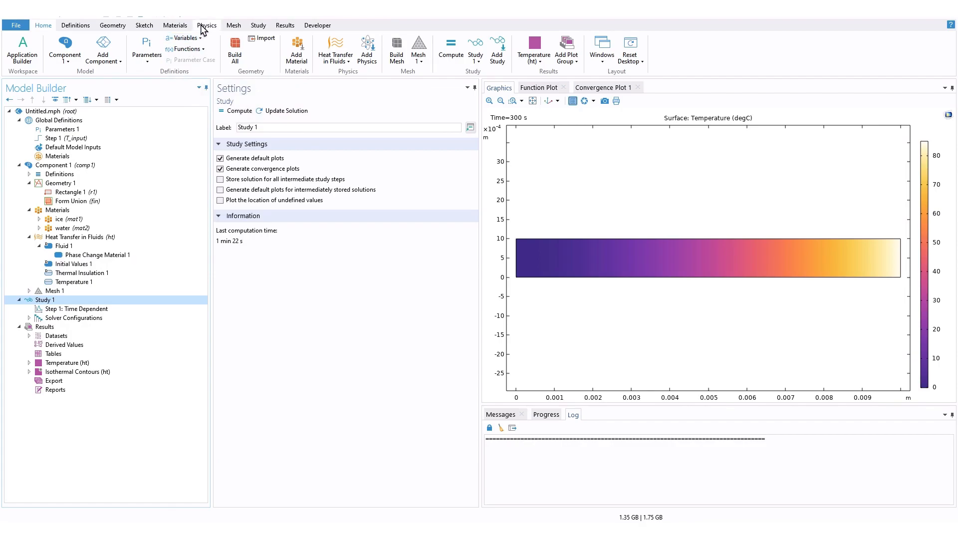
# Step: Add a second Time Dependent study to the model
pyautogui.click(258, 25)
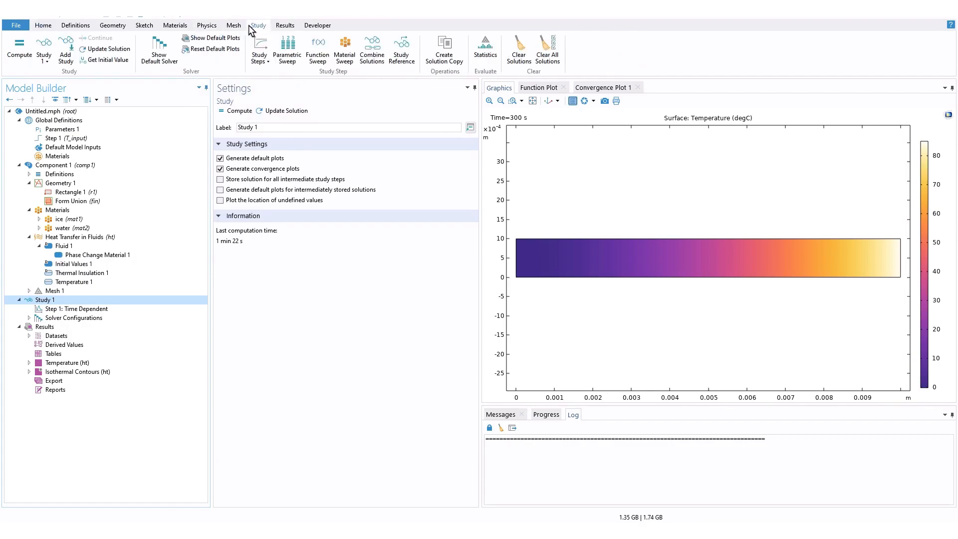
pyautogui.click(71, 65)
pyautogui.click(846, 145)
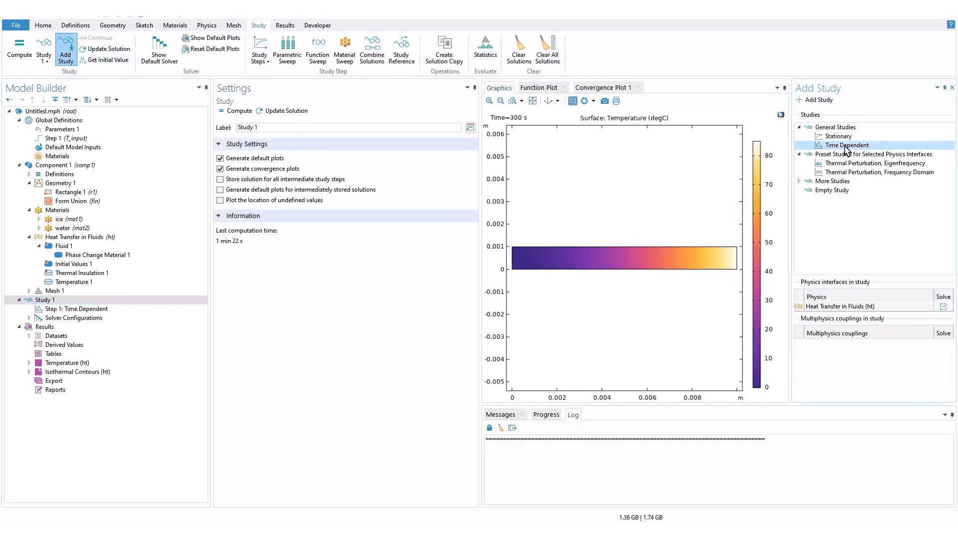
pyautogui.rightClick(845, 146)
pyautogui.click(861, 153)
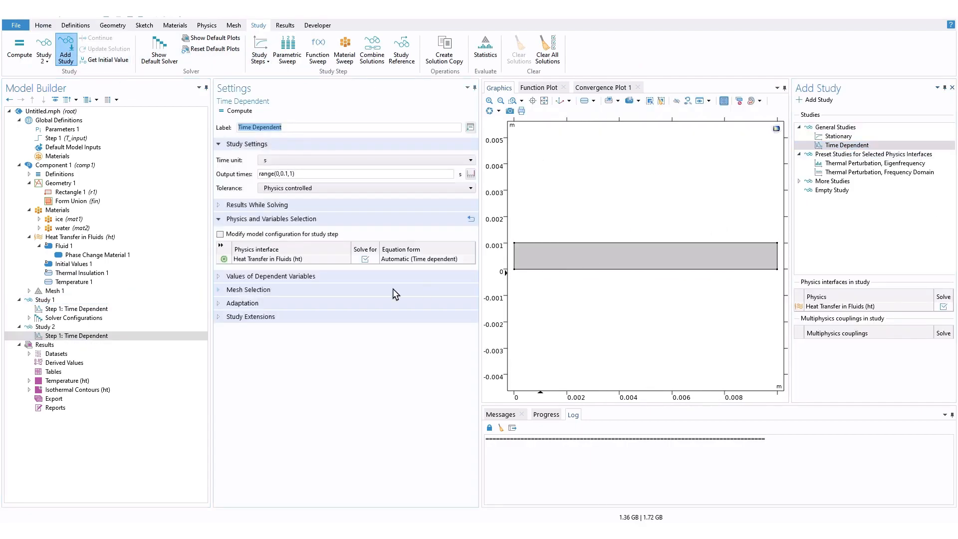
# Step: Copy Study 1's output times, range(0,10,50) range(60,20,100) range(120,60,1200), into Study 2's Time Dependent step and set its tolerance to User controlled
pyautogui.click(88, 312)
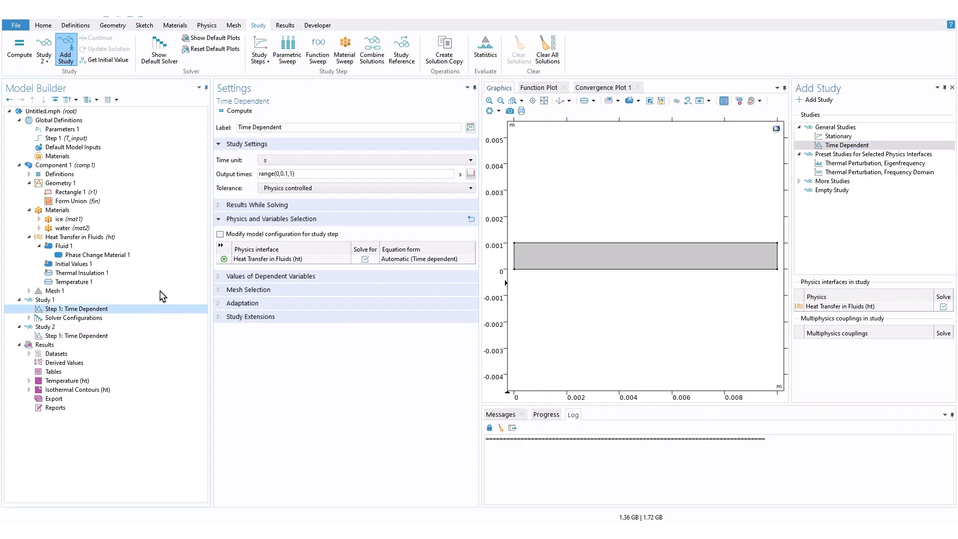
pyautogui.moveTo(407, 174); pyautogui.dragTo(247, 170)
pyautogui.rightClick(287, 179)
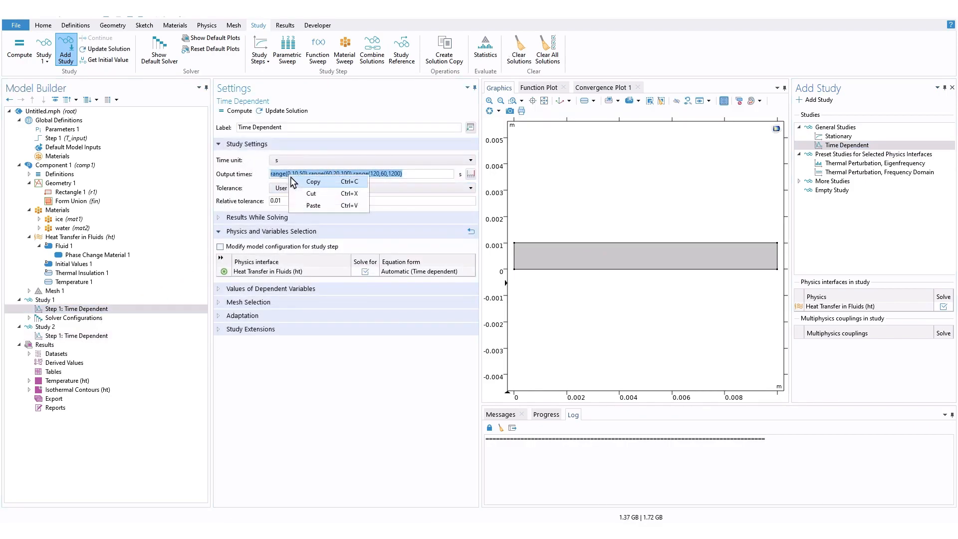
pyautogui.click(314, 194)
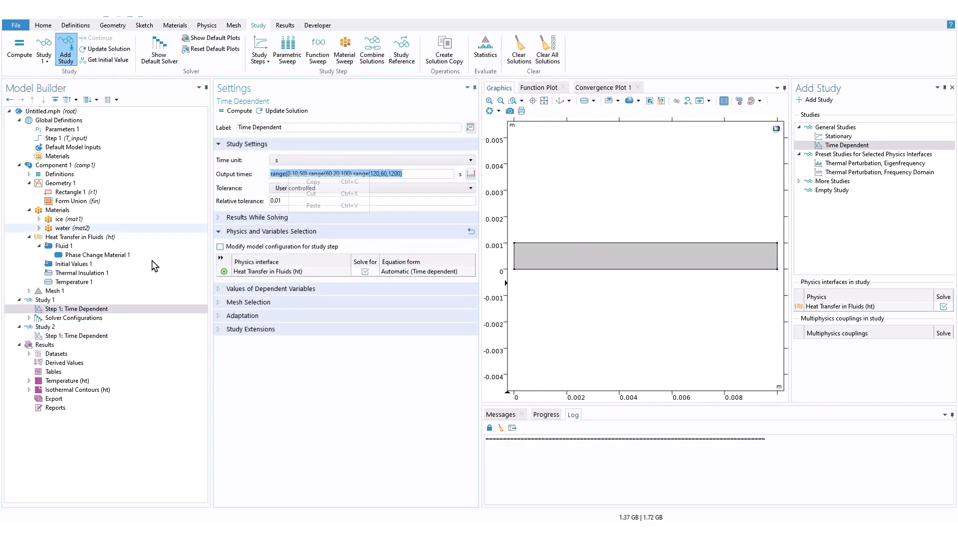
pyautogui.click(85, 336)
pyautogui.moveTo(332, 173); pyautogui.dragTo(260, 175)
pyautogui.rightClick(261, 179)
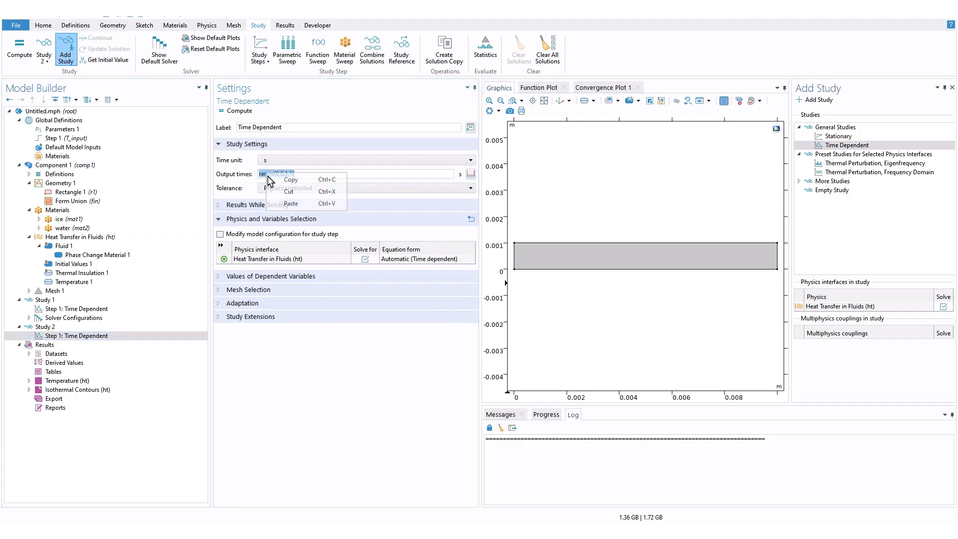
pyautogui.click(287, 205)
pyautogui.click(280, 189)
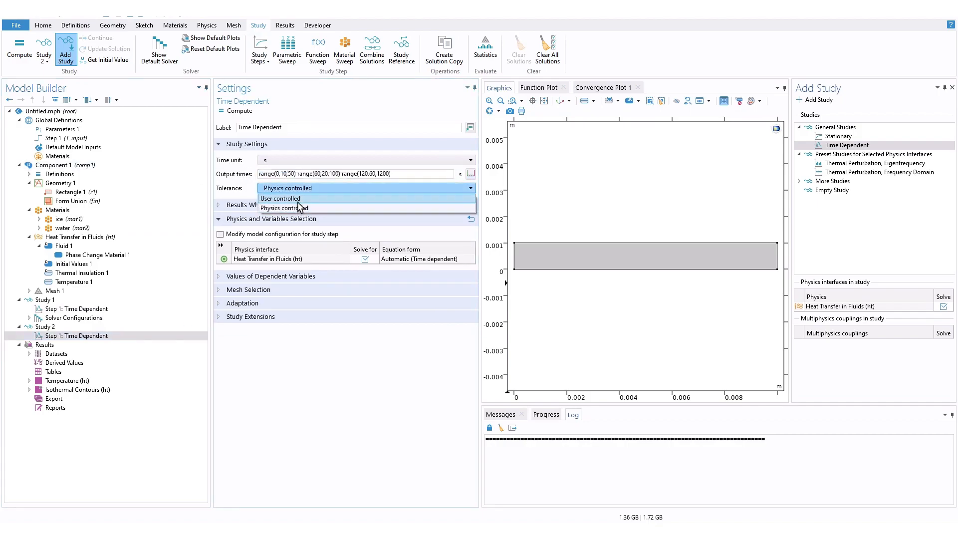
pyautogui.click(295, 199)
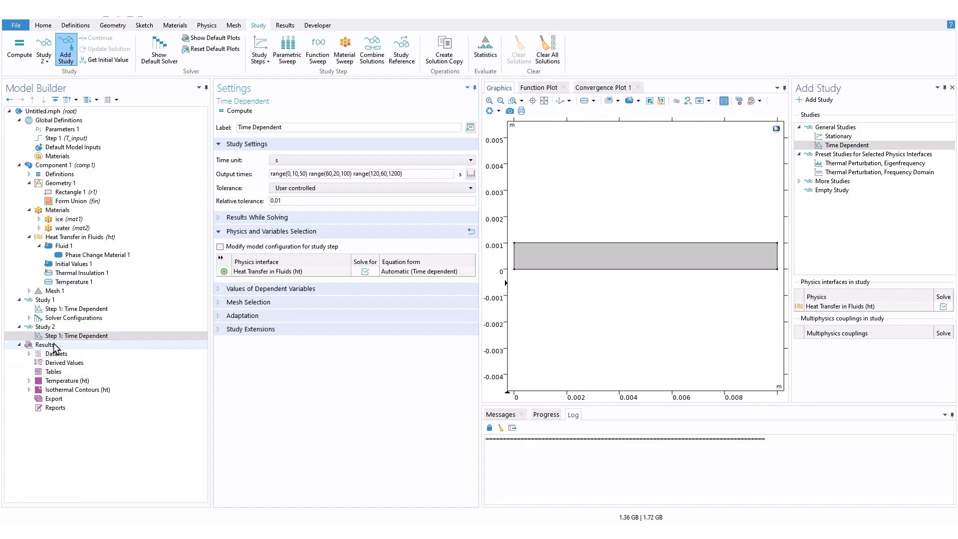
# Step: Enable an auxiliary sweep in Study 2's Time Dependent step and add a parameter row to it
pyautogui.click(255, 330)
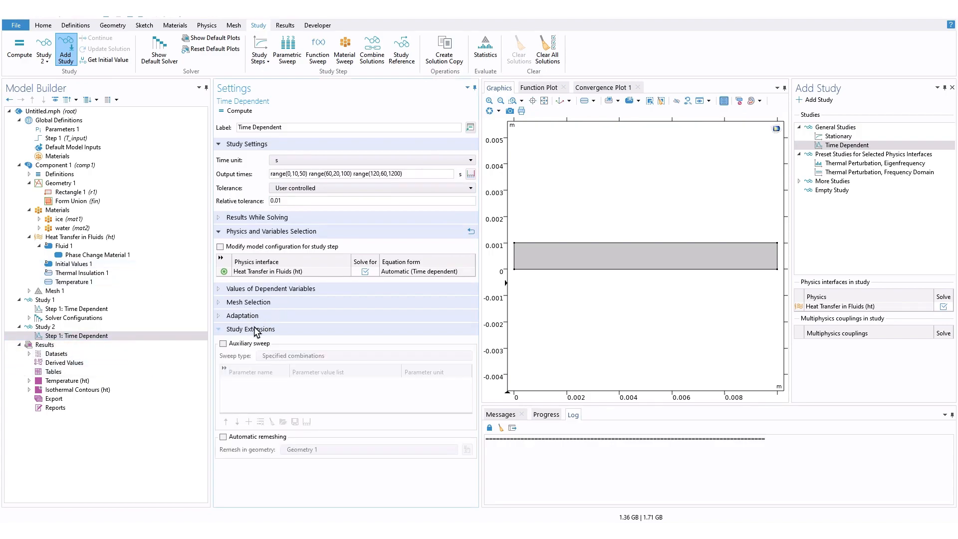
pyautogui.click(223, 343)
pyautogui.click(248, 423)
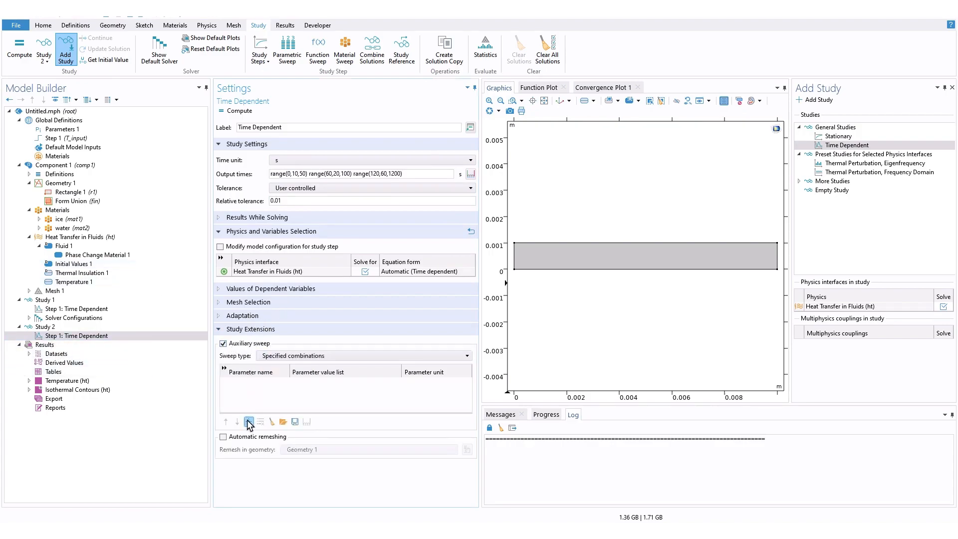
pyautogui.click(264, 381)
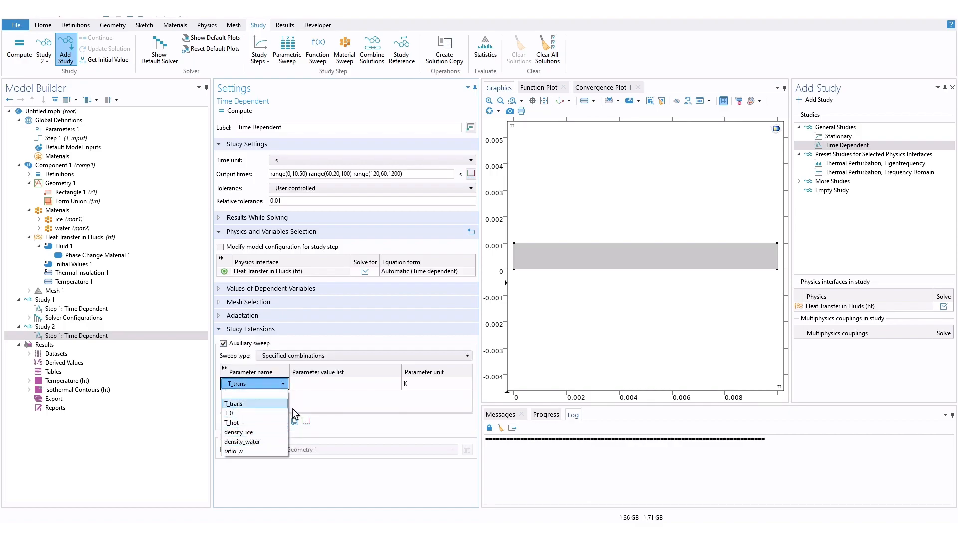
pyautogui.click(266, 377)
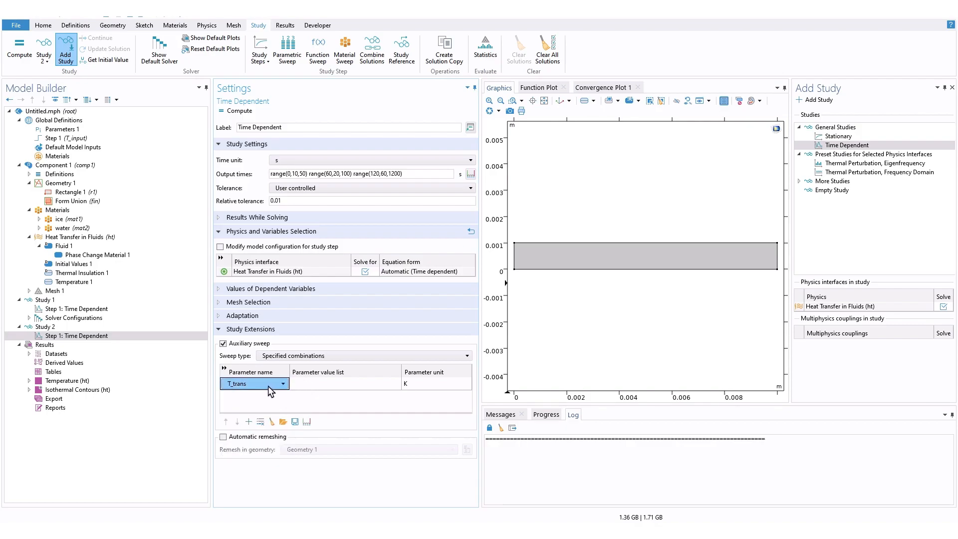
# Step: Replace the latent heat from phase 1 to phase 2 in Phase Change Material 1 with the parameter name latent_ice
pyautogui.click(96, 255)
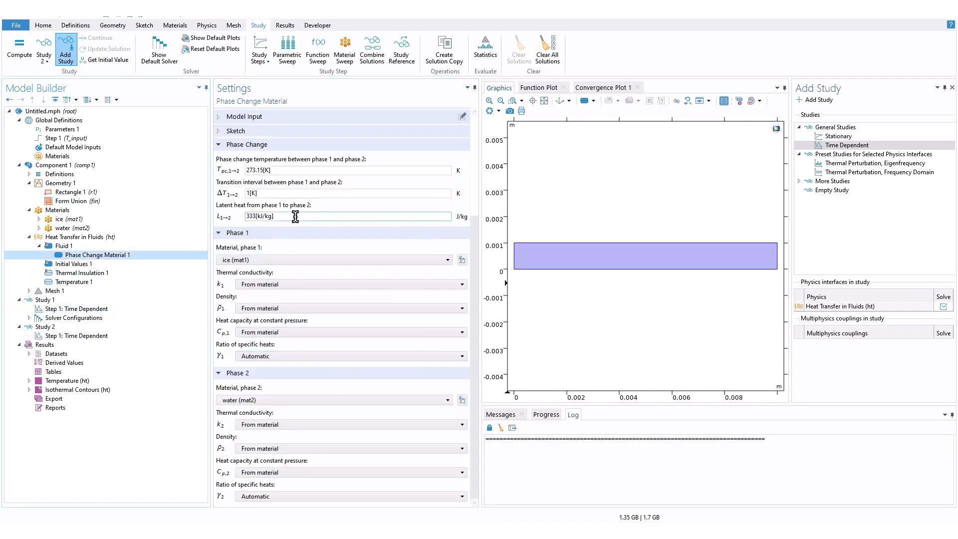
pyautogui.moveTo(286, 217); pyautogui.dragTo(237, 218)
pyautogui.rightClick(260, 215)
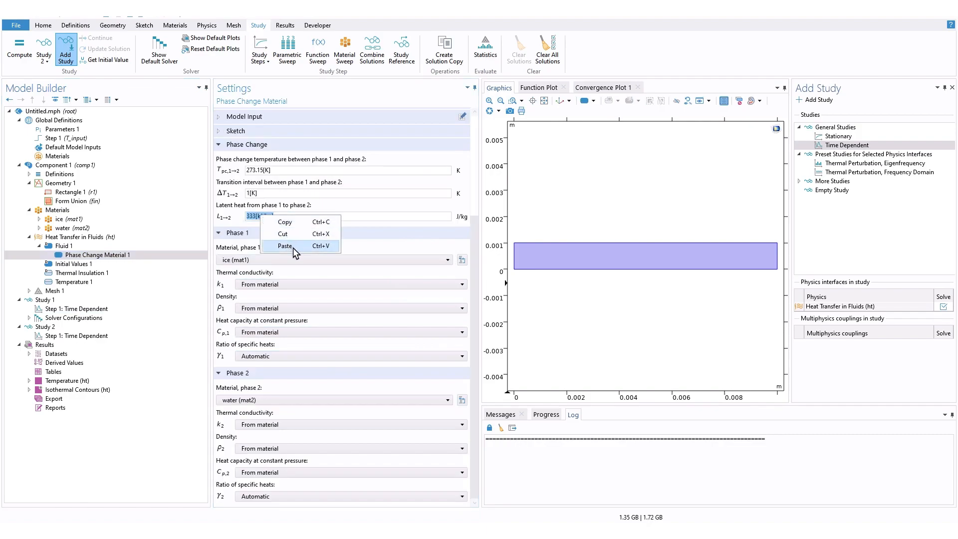
pyautogui.click(260, 218)
pyautogui.moveTo(284, 216); pyautogui.dragTo(197, 219)
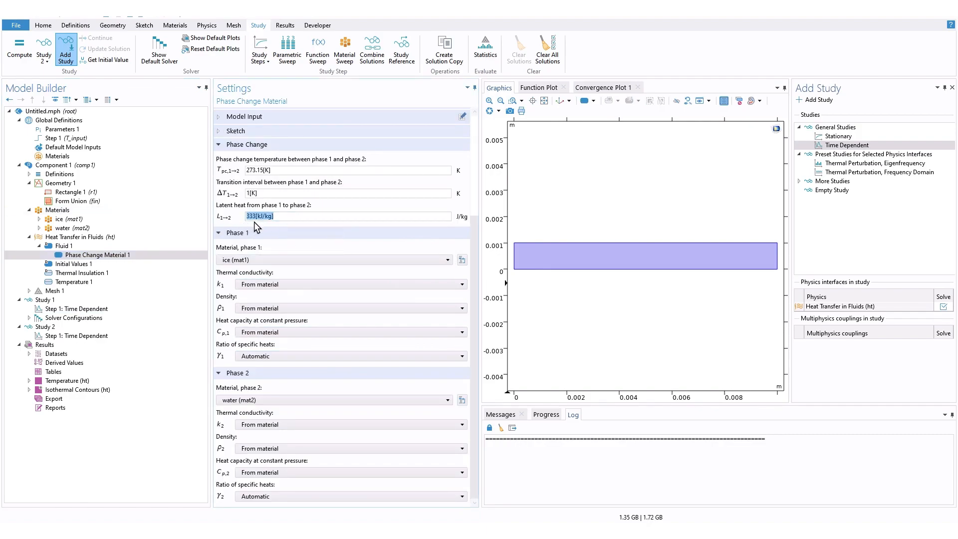
pyautogui.rightClick(259, 218)
pyautogui.click(276, 236)
pyautogui.write('ce')
# Step: Define latent_ice as 333[kJ/kg] in Parameters 1 and recheck the latent heat entry of Phase Change Material 1
pyautogui.click(62, 130)
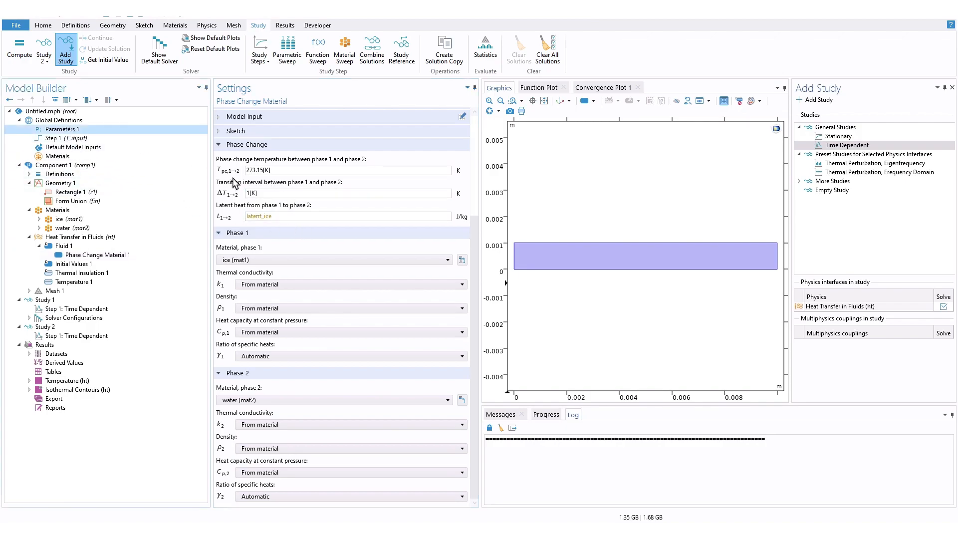
pyautogui.click(234, 216)
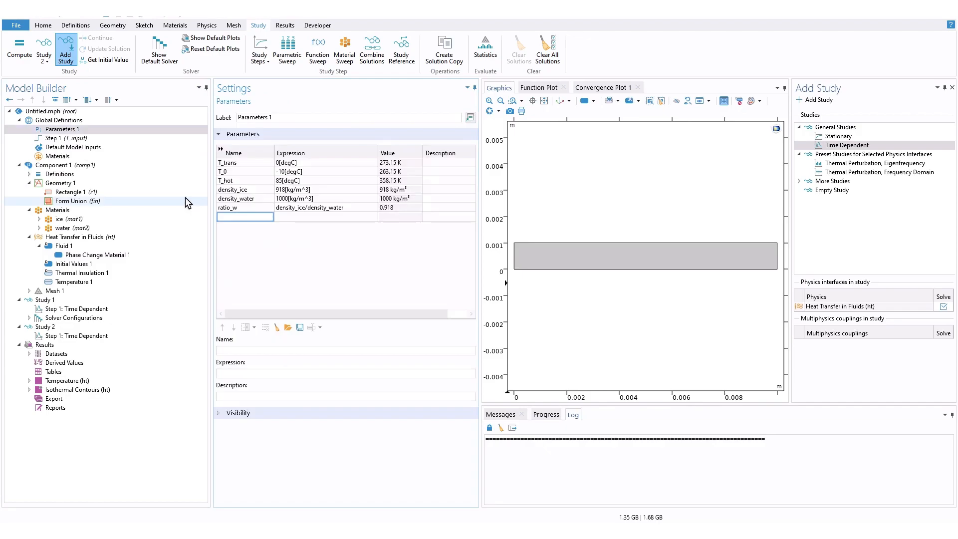
pyautogui.write('latent_ice')
pyautogui.press('Tab')
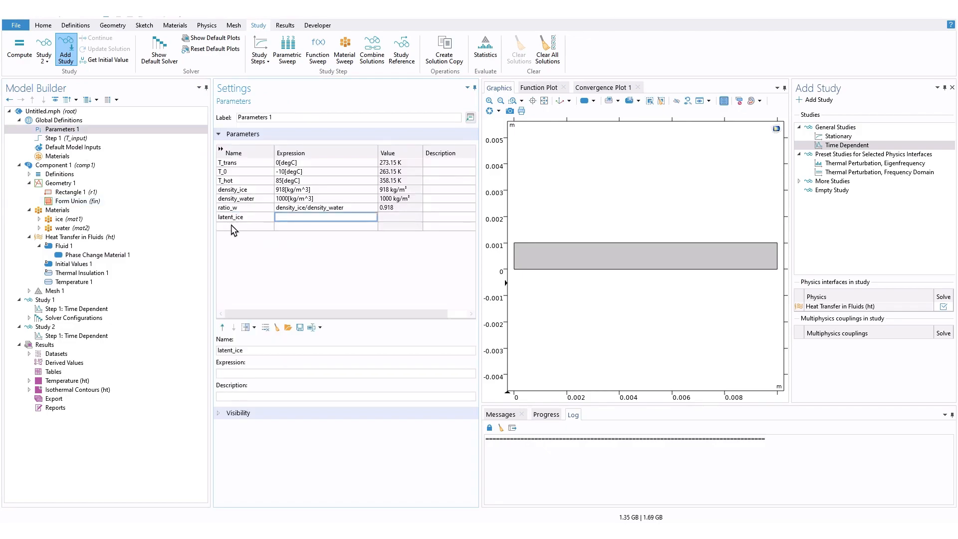
pyautogui.write('333[kJ/kg]')
pyautogui.press('Return')
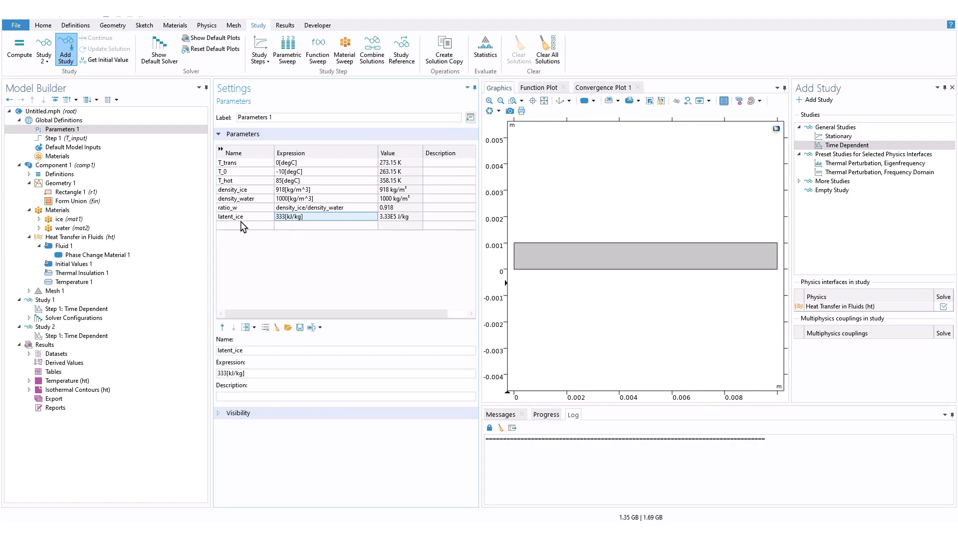
pyautogui.click(100, 255)
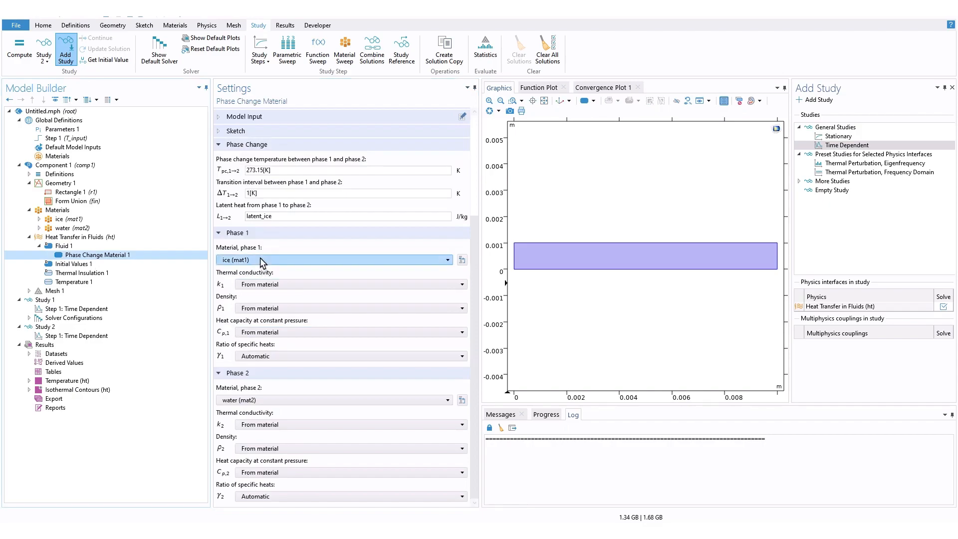
# Step: Set the auxiliary sweep parameter of Study 2's Time Dependent step to latent_ice with a value of 0
pyautogui.click(80, 336)
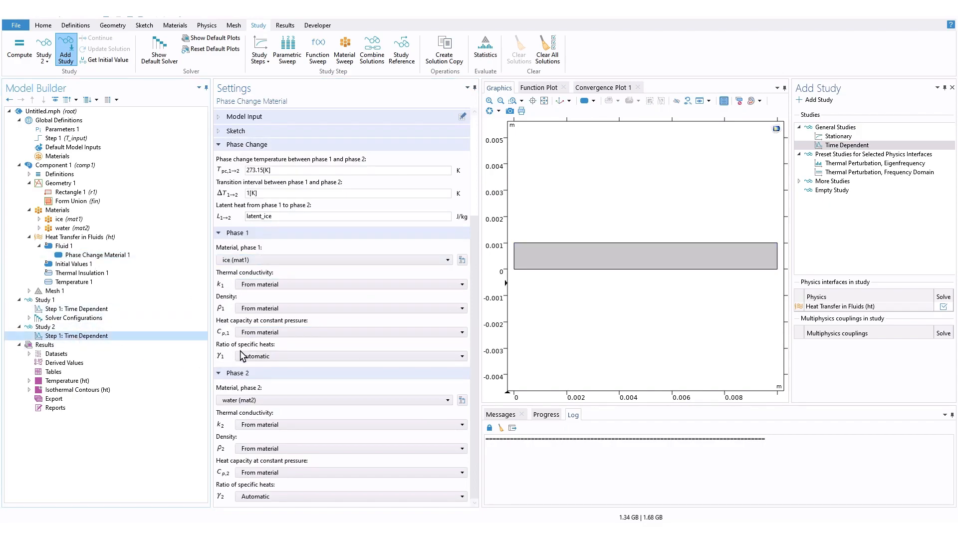
pyautogui.click(257, 383)
pyautogui.click(263, 382)
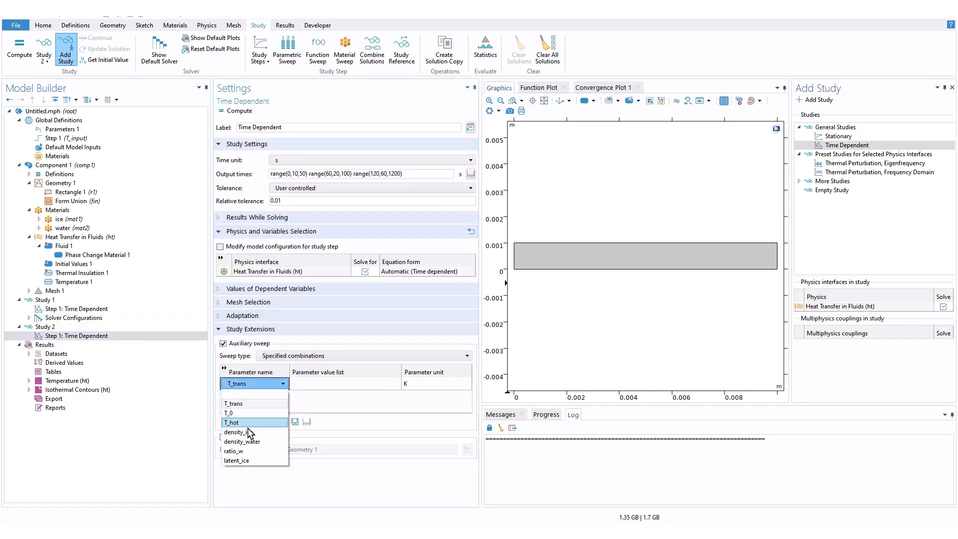
pyautogui.click(244, 461)
pyautogui.click(316, 385)
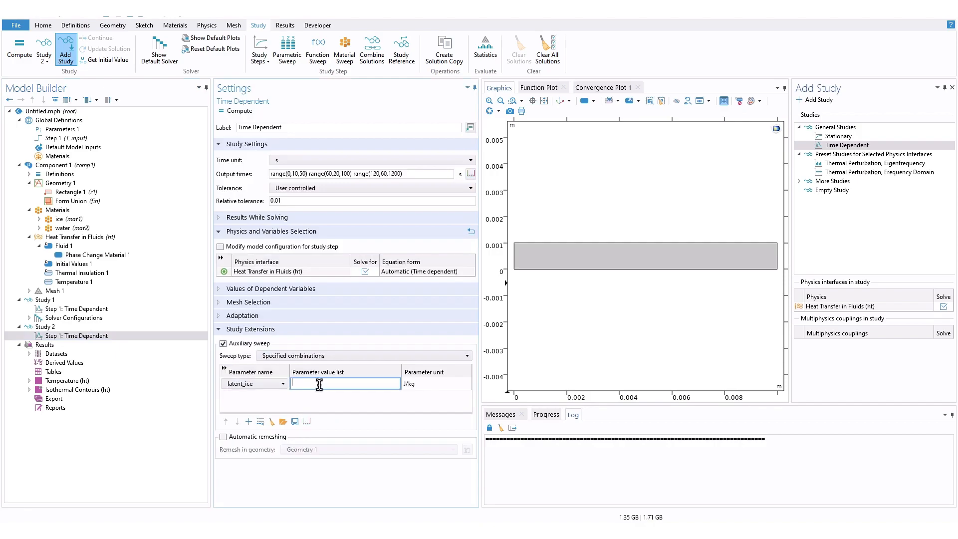
pyautogui.click(332, 398)
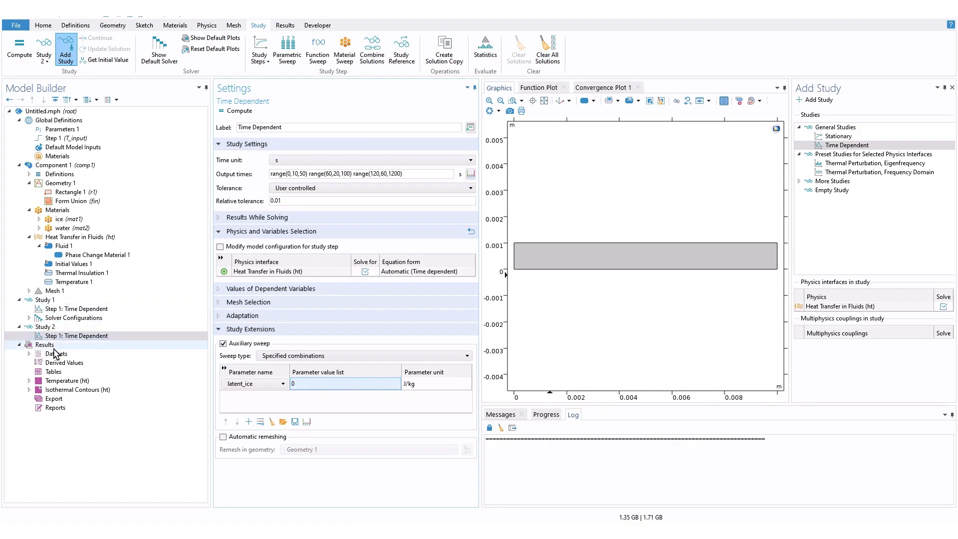
# Step: Relabel the second study as "Study 2 (no L)" and compute it
pyautogui.click(45, 327)
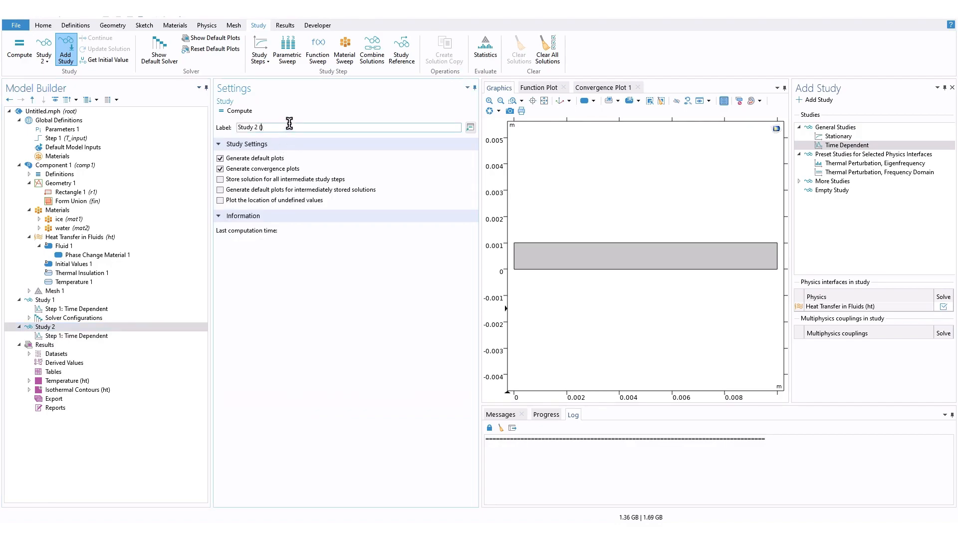
pyautogui.write('(no L')
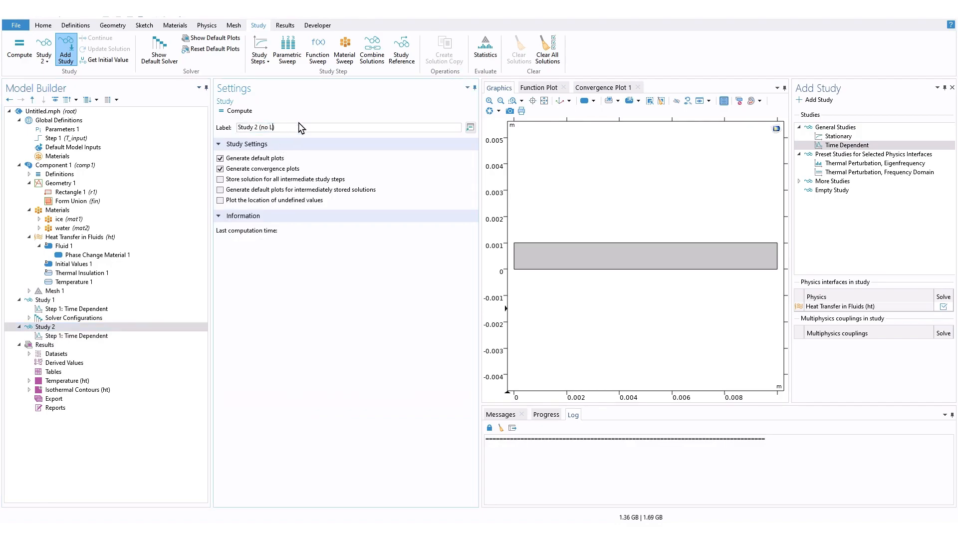
pyautogui.click(73, 328)
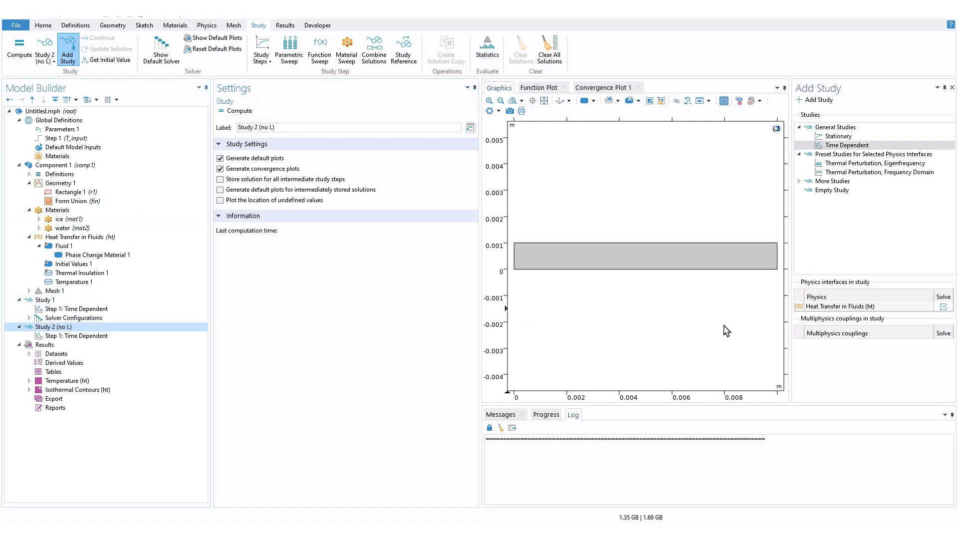
pyautogui.click(231, 111)
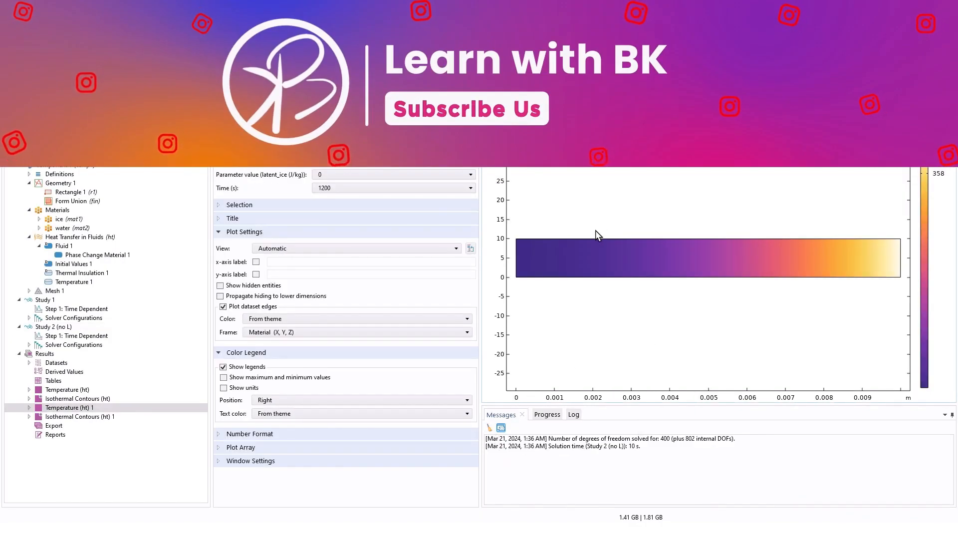
# Step: Examine the Temperature (ht) 1 surface plot of the study without latent heat
pyautogui.click(75, 408)
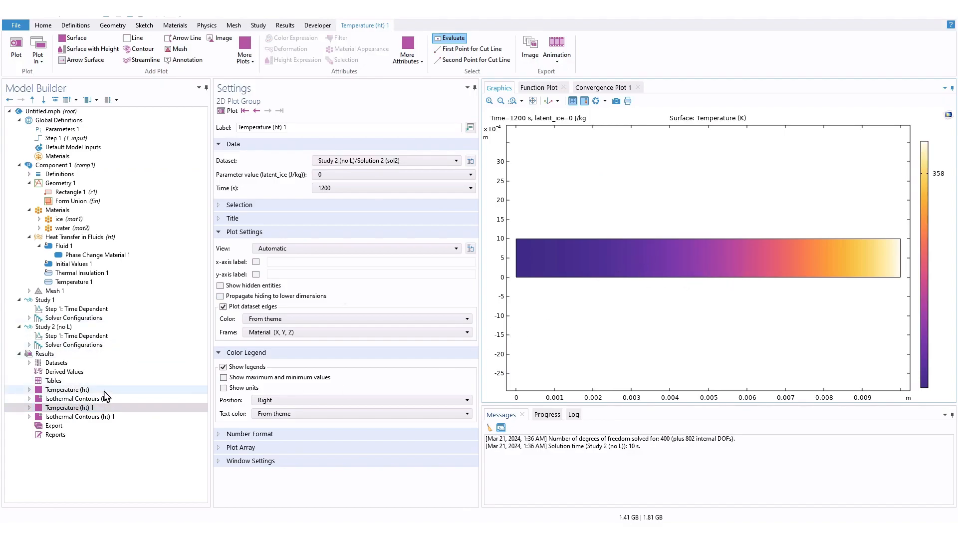
pyautogui.click(29, 408)
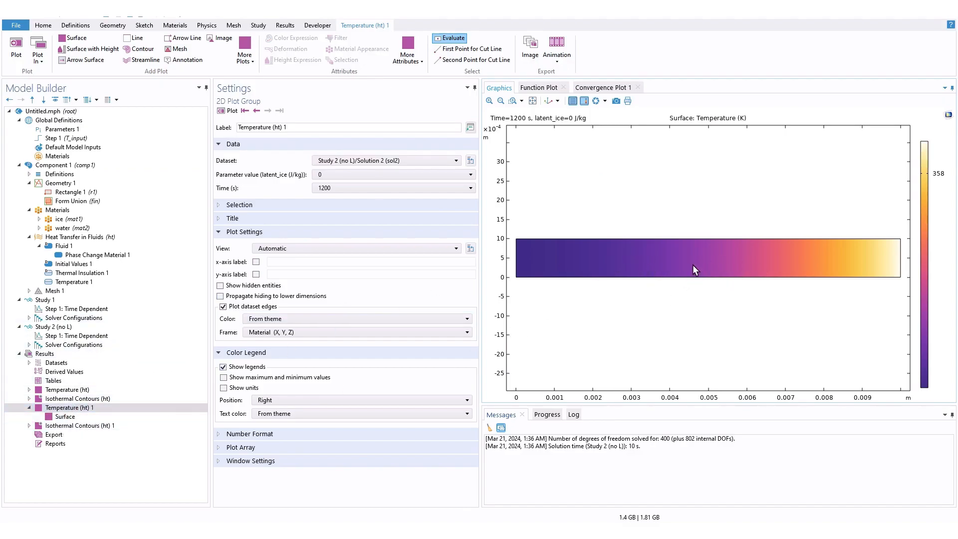
pyautogui.click(29, 408)
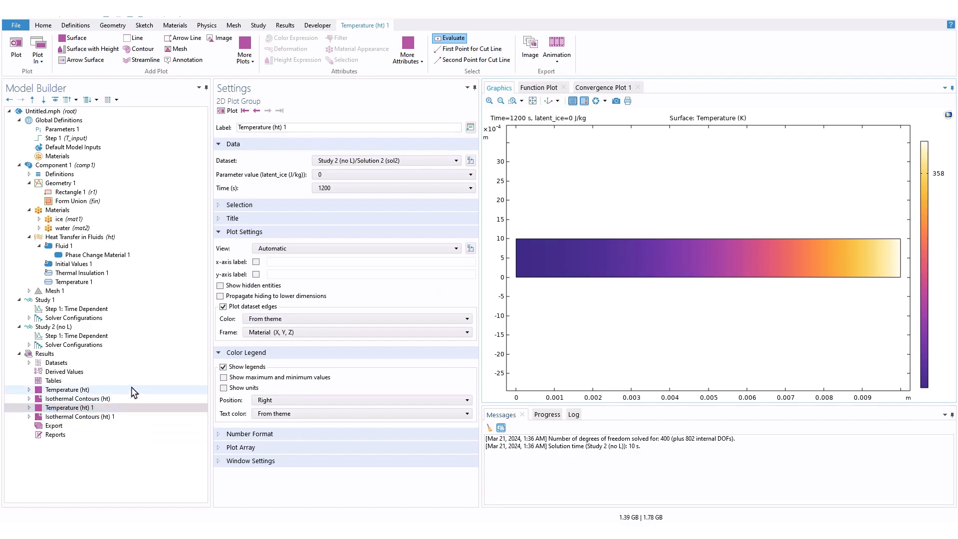
# Step: Create a 1D plot group in the results and add a line graph to it
pyautogui.click(284, 26)
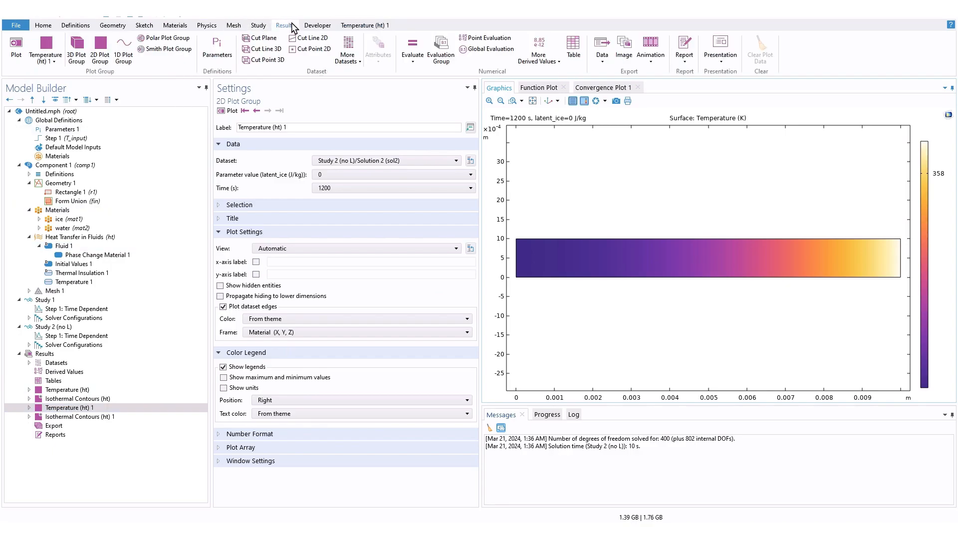
pyautogui.click(124, 52)
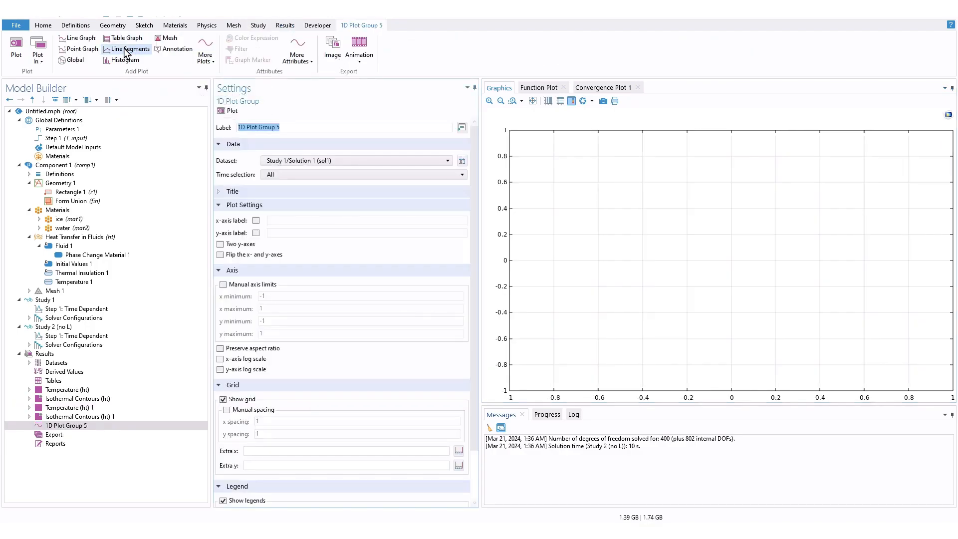
pyautogui.click(81, 40)
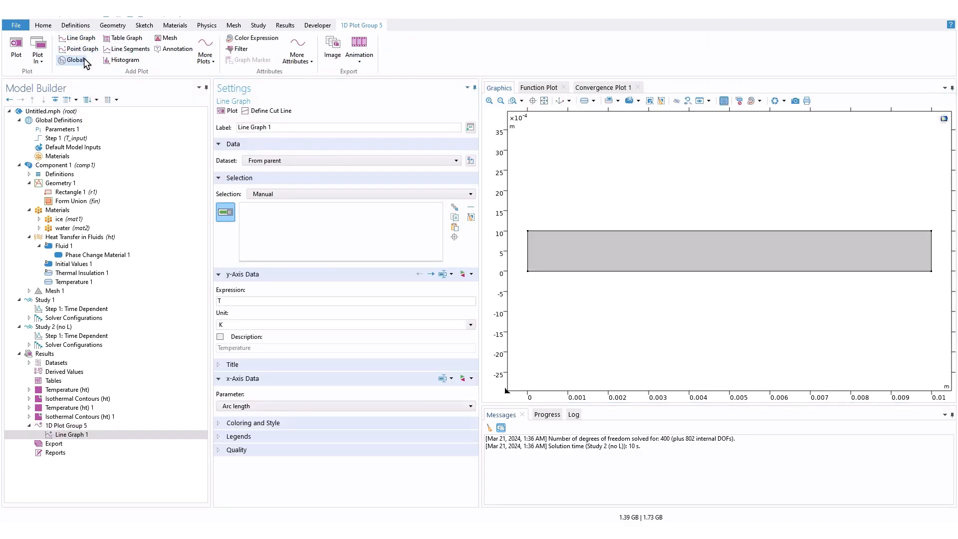
# Step: Define a cut line for the line graph, running about 0.01 m lengthwise between the rectangle's short edges at mid-height
pyautogui.click(277, 111)
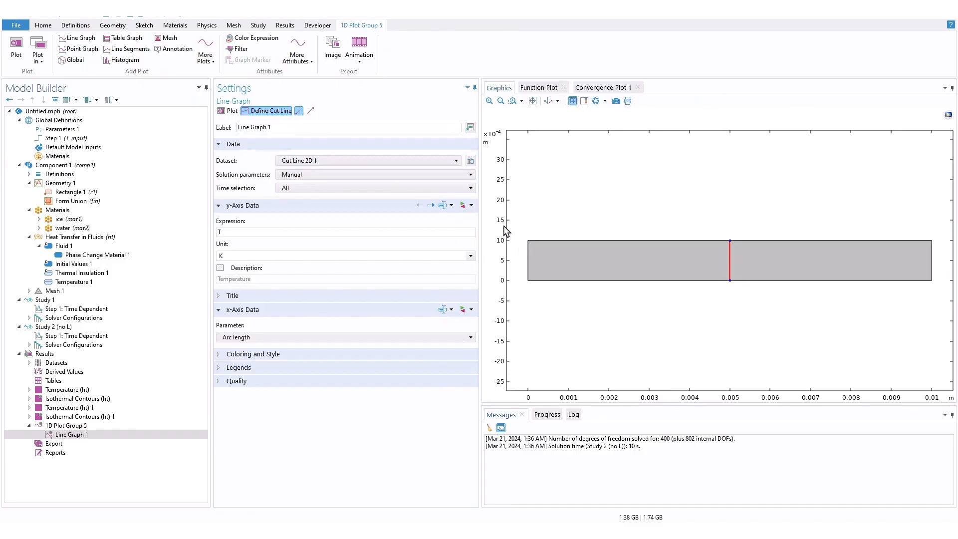
pyautogui.click(528, 260)
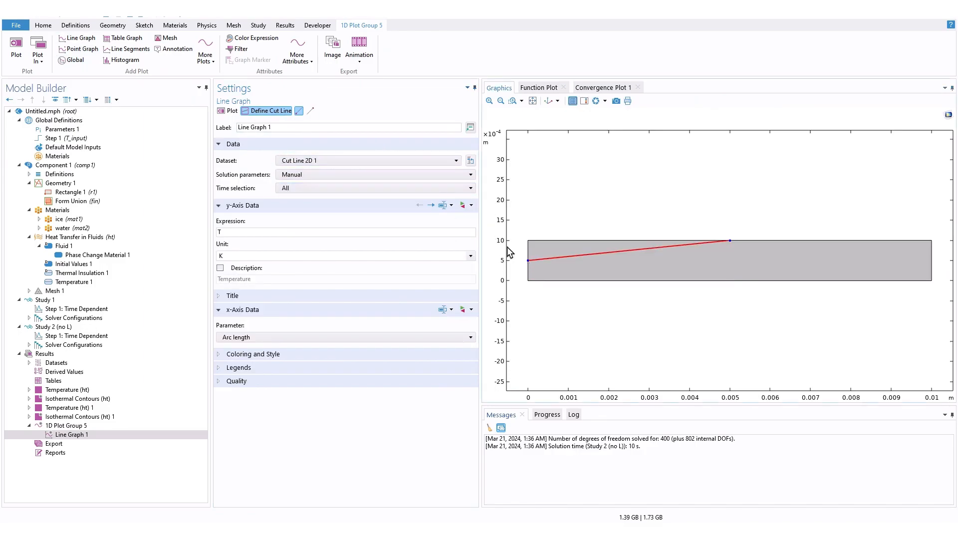
pyautogui.click(310, 110)
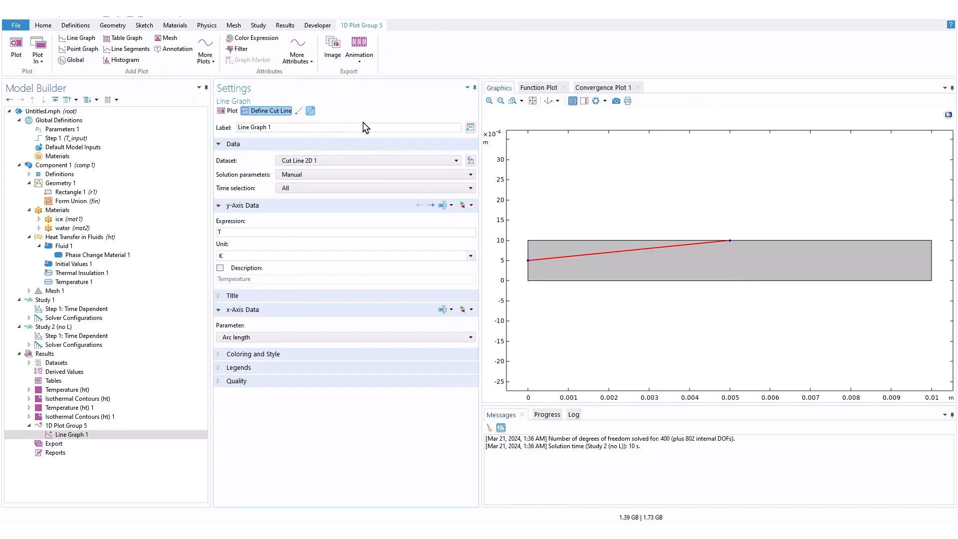
pyautogui.click(932, 260)
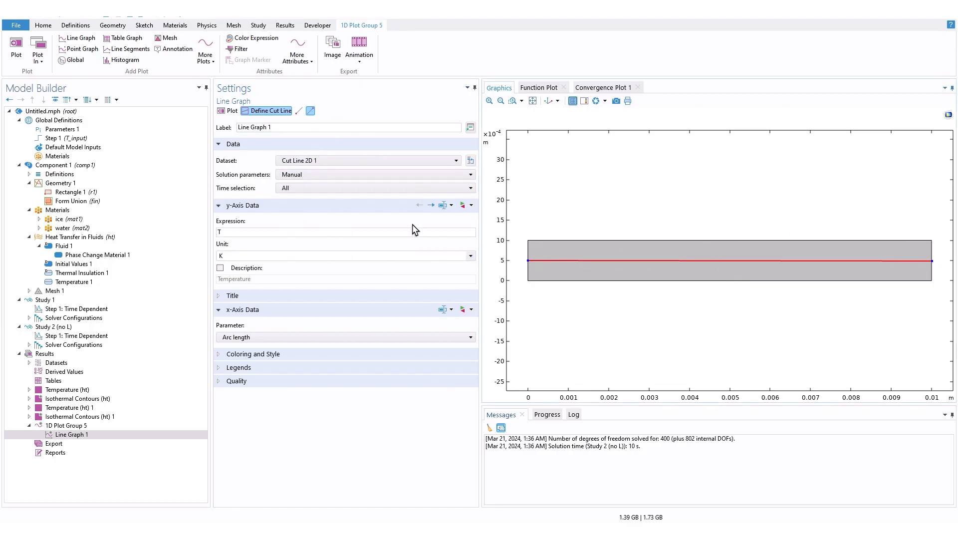
# Step: Set the line graph's temperature unit to degC and plot it
pyautogui.click(471, 255)
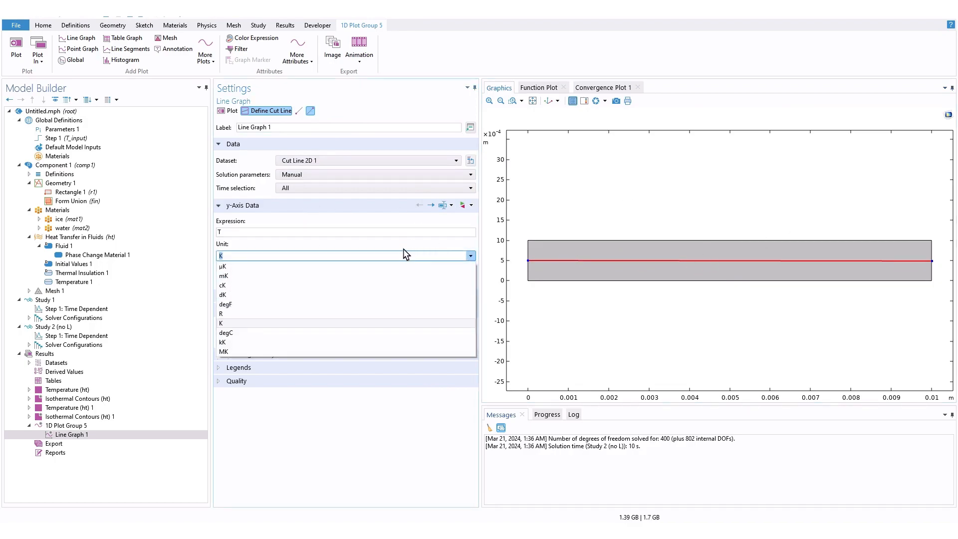
pyautogui.click(243, 332)
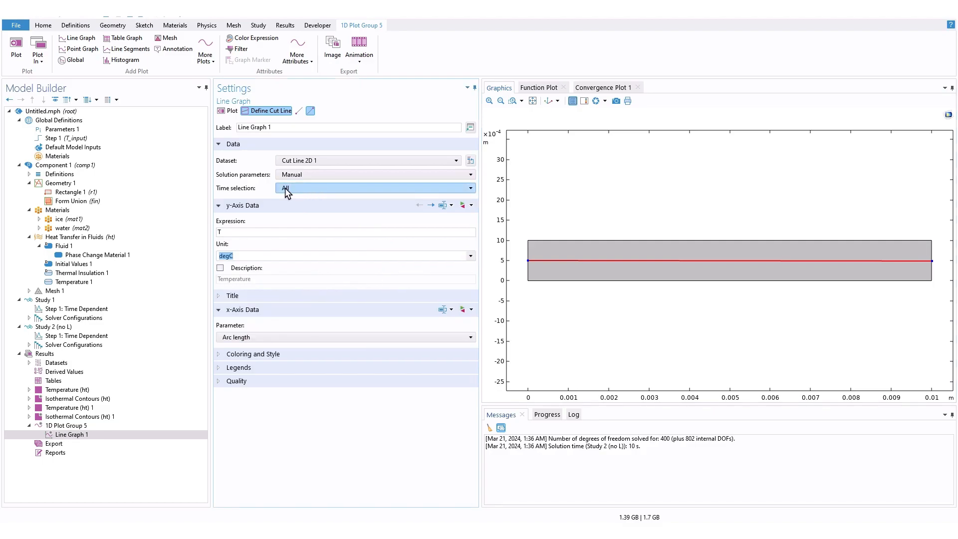
pyautogui.click(230, 111)
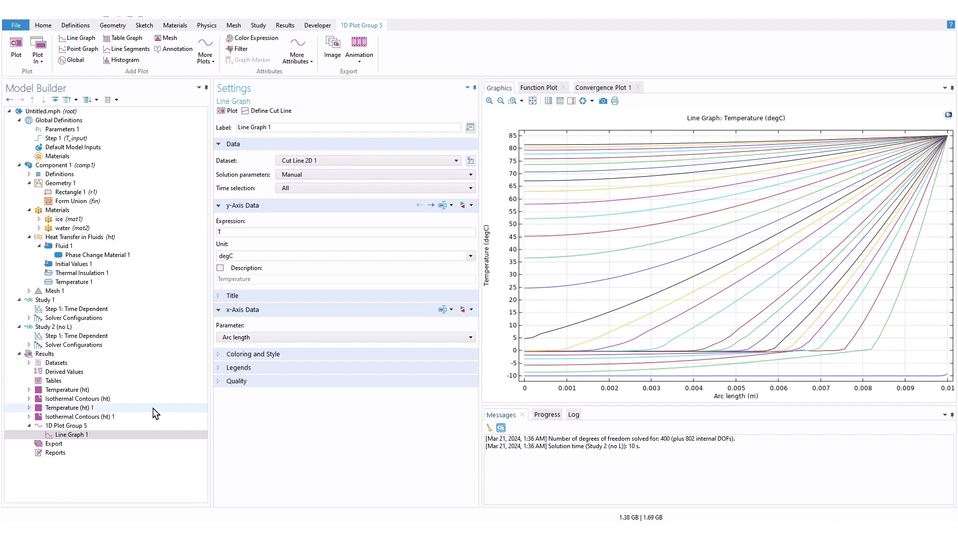
# Step: Change the line graph's dataset to Study 1/Solution 1 (sol1) and select all boundaries
pyautogui.click(338, 160)
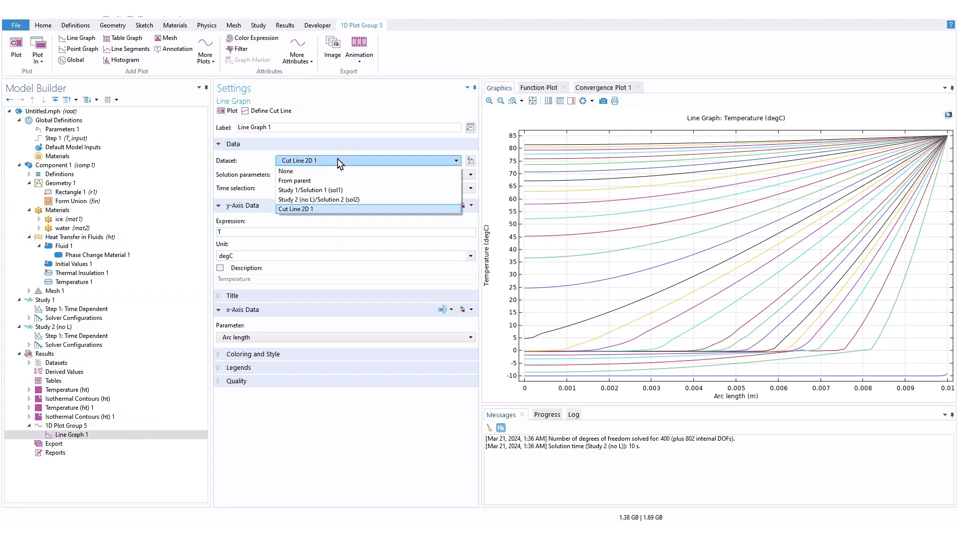
pyautogui.click(334, 191)
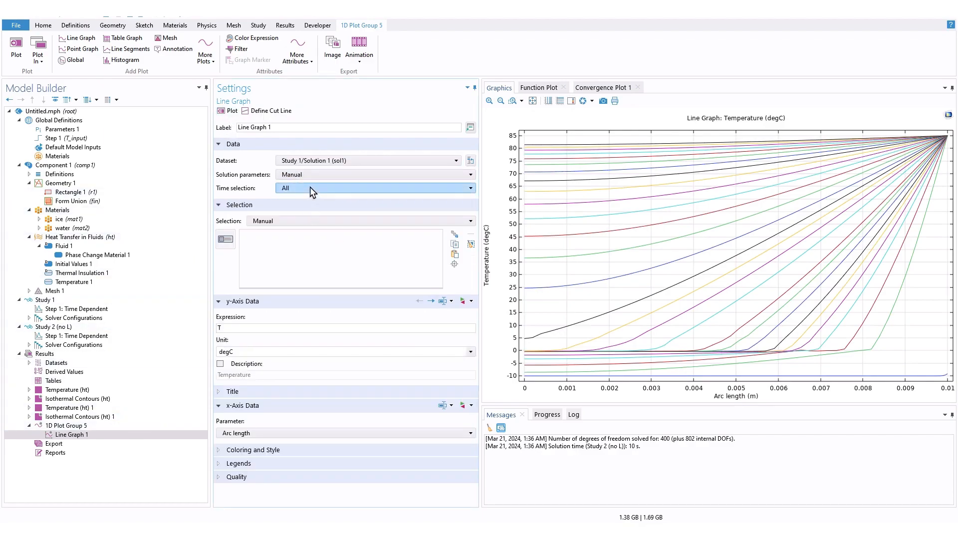
pyautogui.click(339, 221)
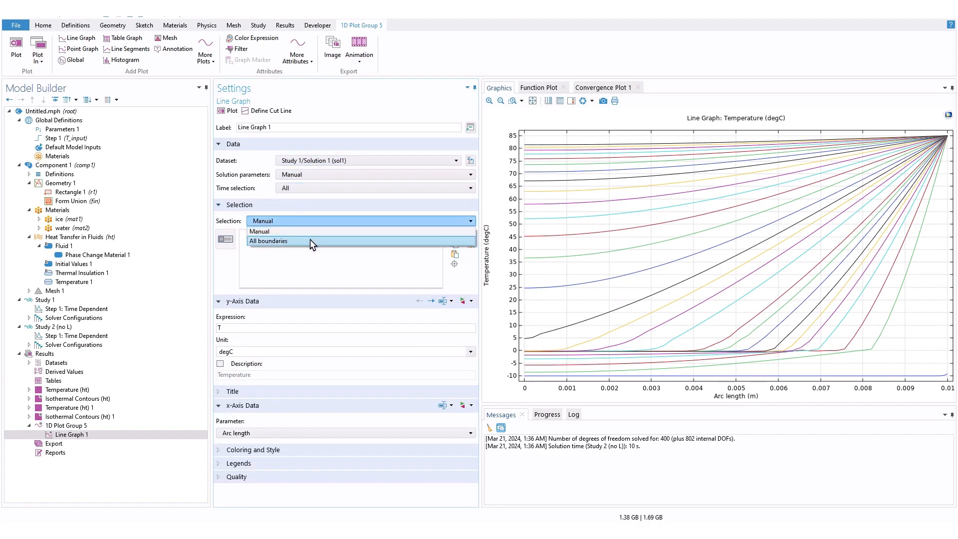
pyautogui.click(310, 241)
# Step: Define a new lengthwise cut line at the rectangle's mid-height for the Study 1 solution and plot the temperature along it
pyautogui.click(272, 111)
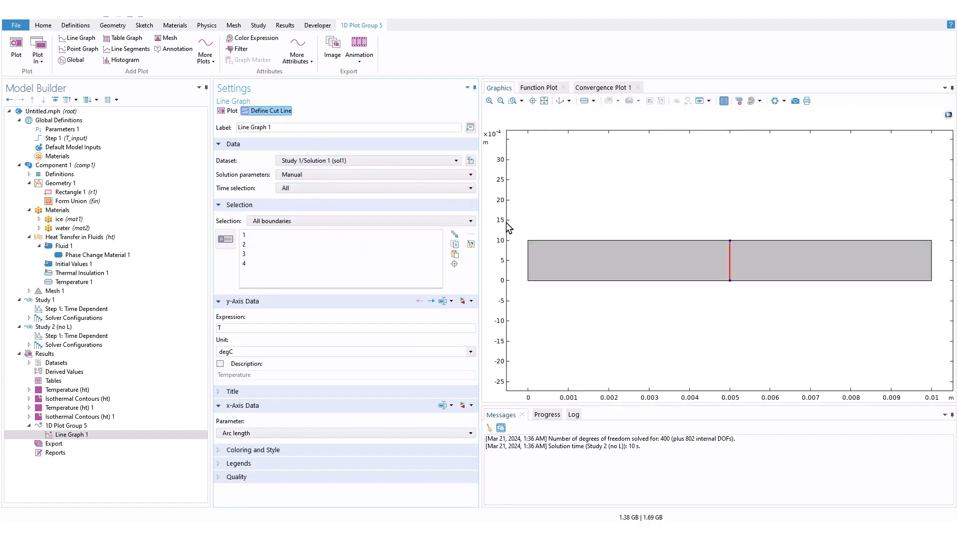
pyautogui.click(528, 260)
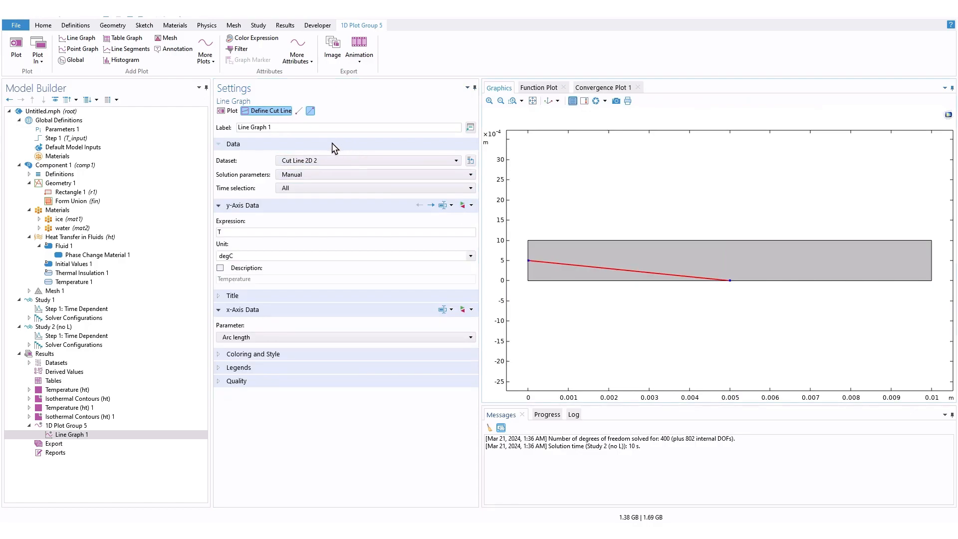
pyautogui.click(299, 111)
pyautogui.click(528, 261)
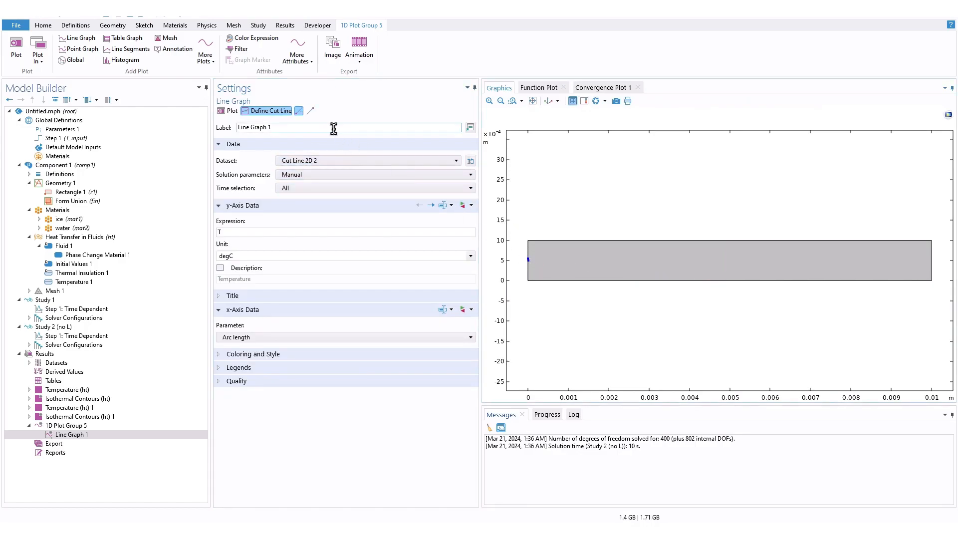
pyautogui.click(311, 111)
pyautogui.click(932, 259)
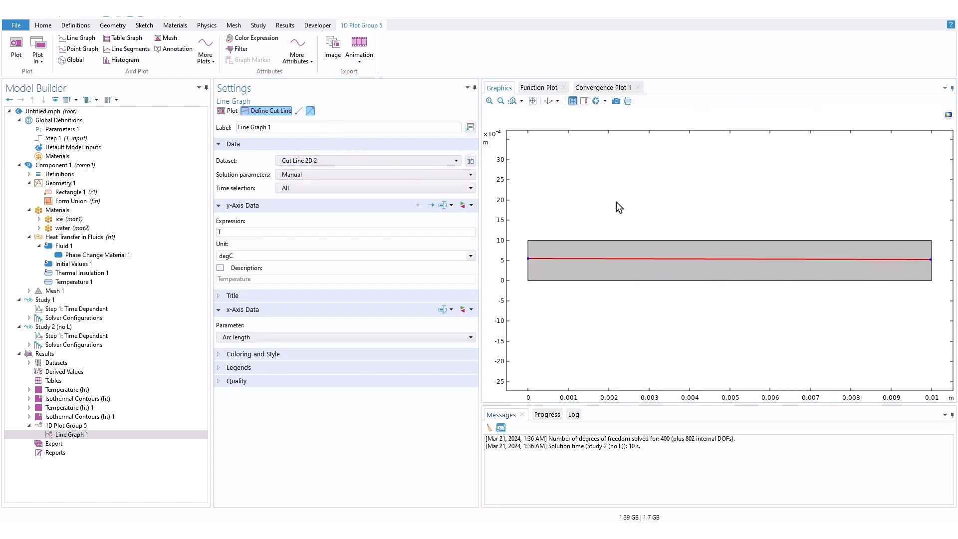
pyautogui.click(231, 111)
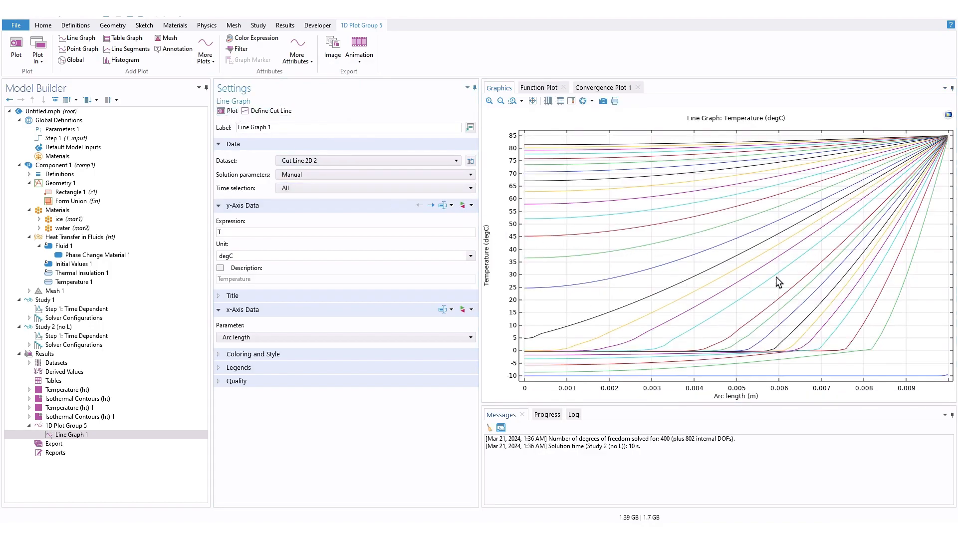
# Step: Duplicate 1D Plot Group 5 and set the copy's line graph dataset to Study 2 (no L)/Solution 2 (sol2)
pyautogui.click(65, 426)
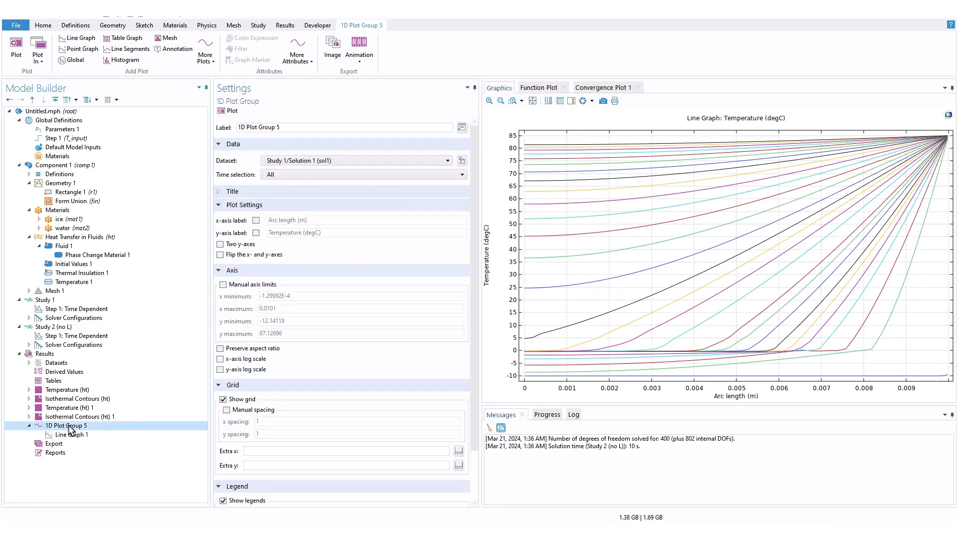
pyautogui.rightClick(69, 426)
pyautogui.click(112, 330)
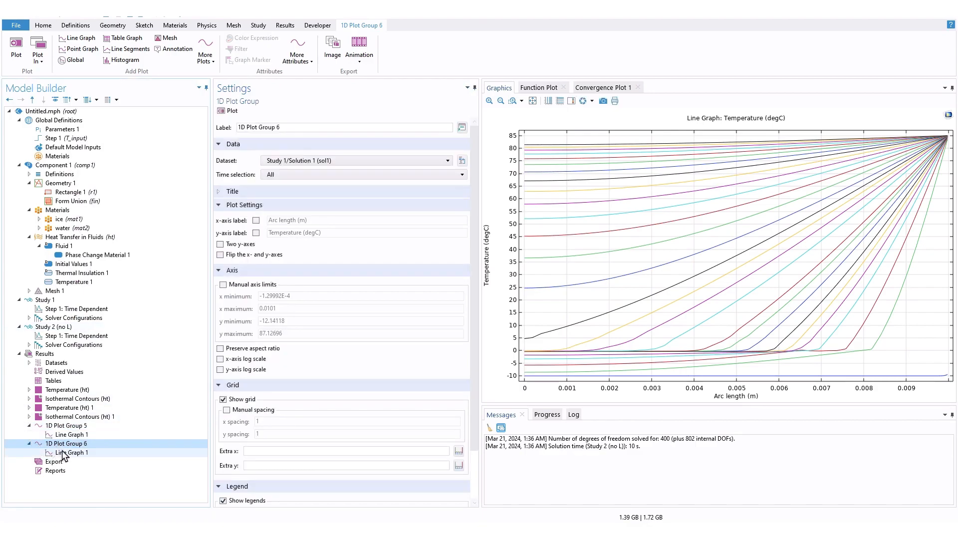
pyautogui.click(318, 160)
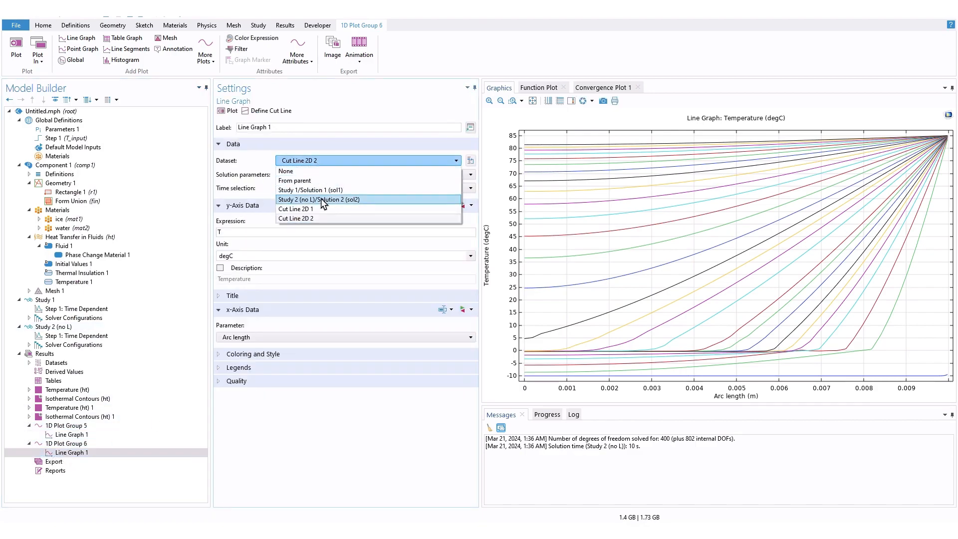
pyautogui.click(345, 201)
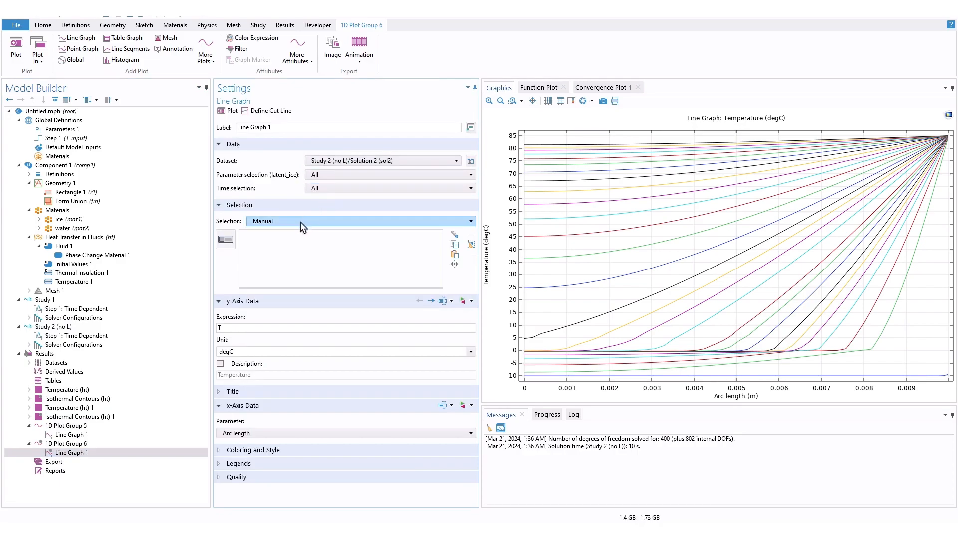
# Step: Define a lengthwise cut line at the rectangle's mid-height for the Study 2 (no L) solution and plot the temperature along it
pyautogui.click(273, 110)
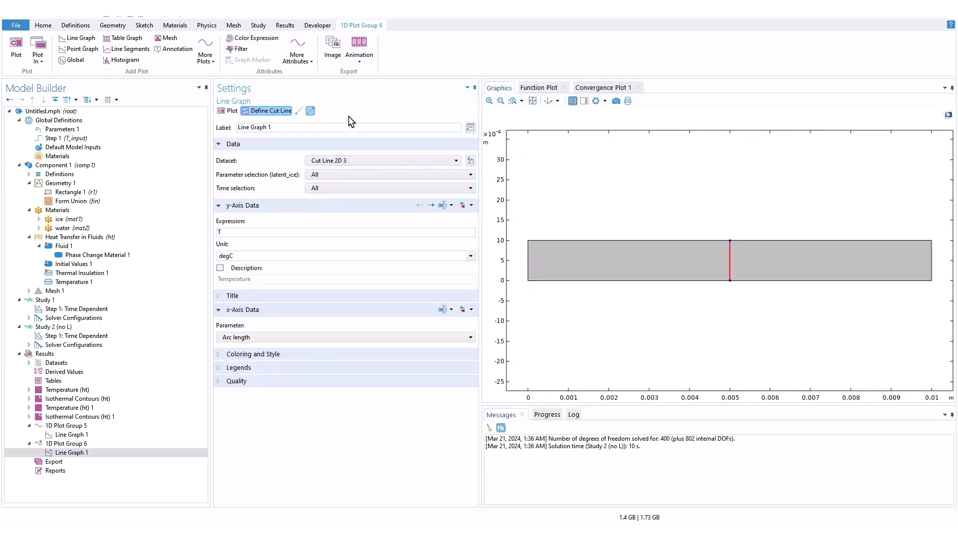
pyautogui.click(932, 260)
pyautogui.click(299, 111)
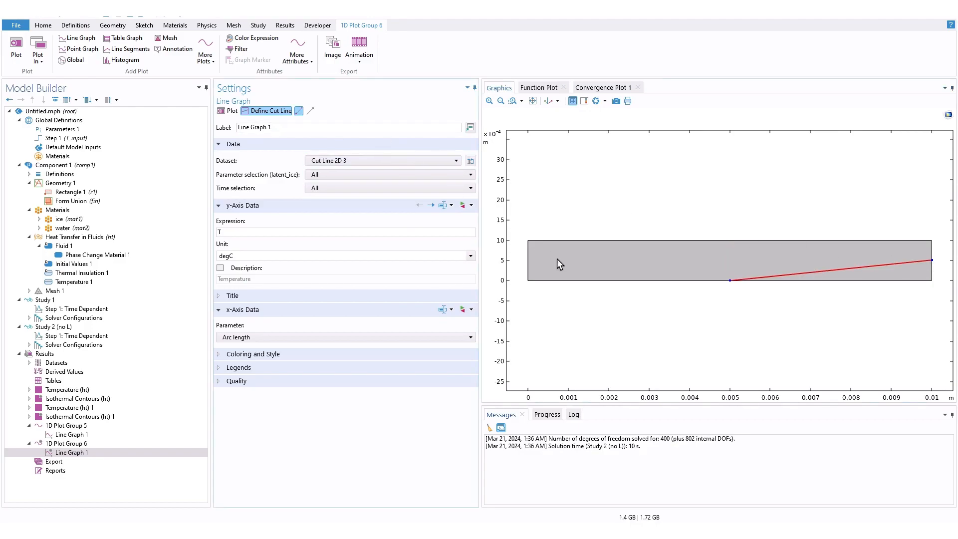
pyautogui.click(526, 259)
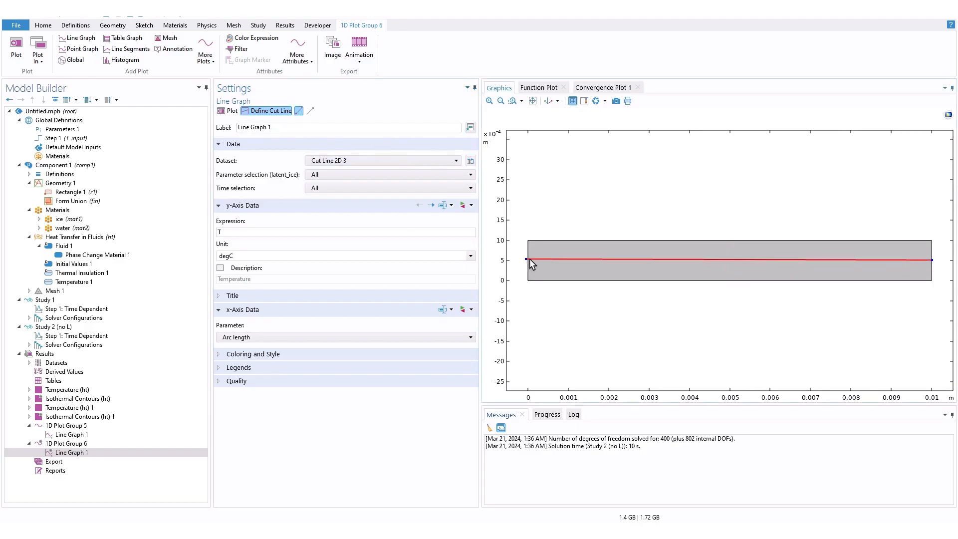
pyautogui.click(229, 111)
# Step: Compare the temperature line graphs of 1D Plot Groups 5 and 6, examining the curves near 0 degC with and without latent heat
pyautogui.click(77, 426)
pyautogui.click(89, 435)
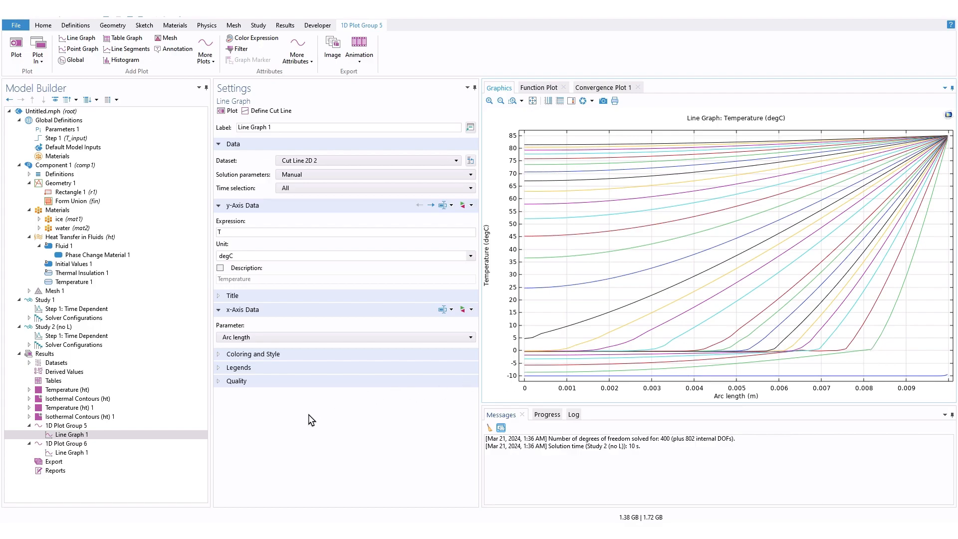
pyautogui.click(81, 453)
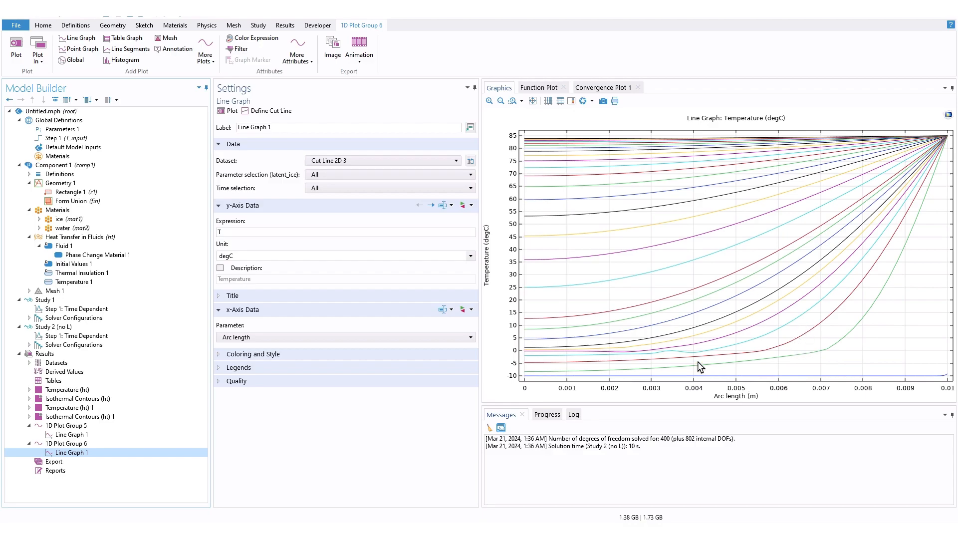
pyautogui.scroll(2, 671, 354)
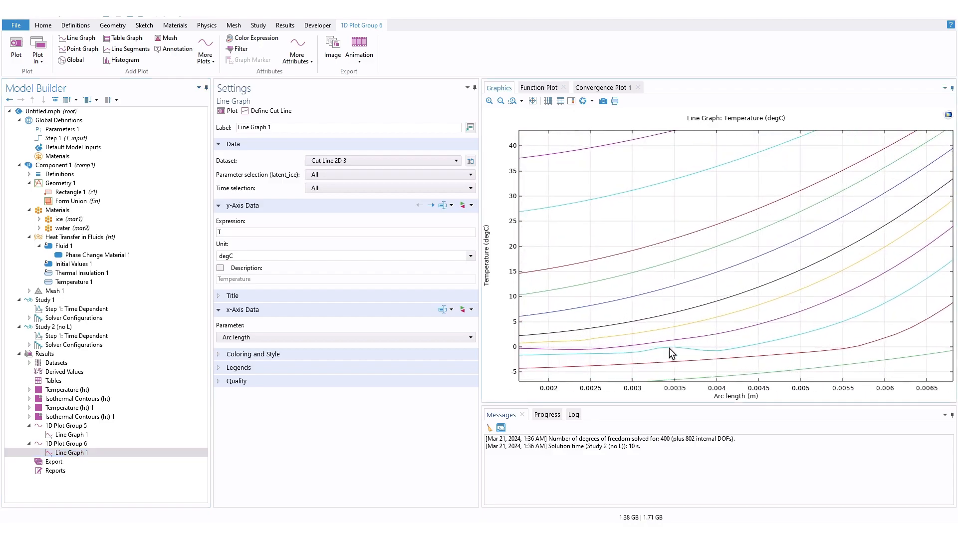
pyautogui.scroll(-2, 682, 322)
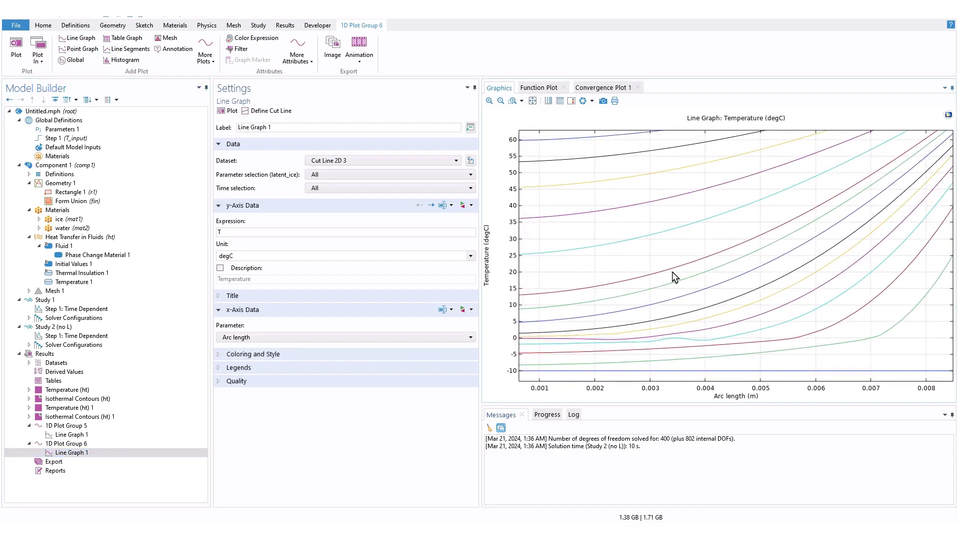
pyautogui.click(532, 101)
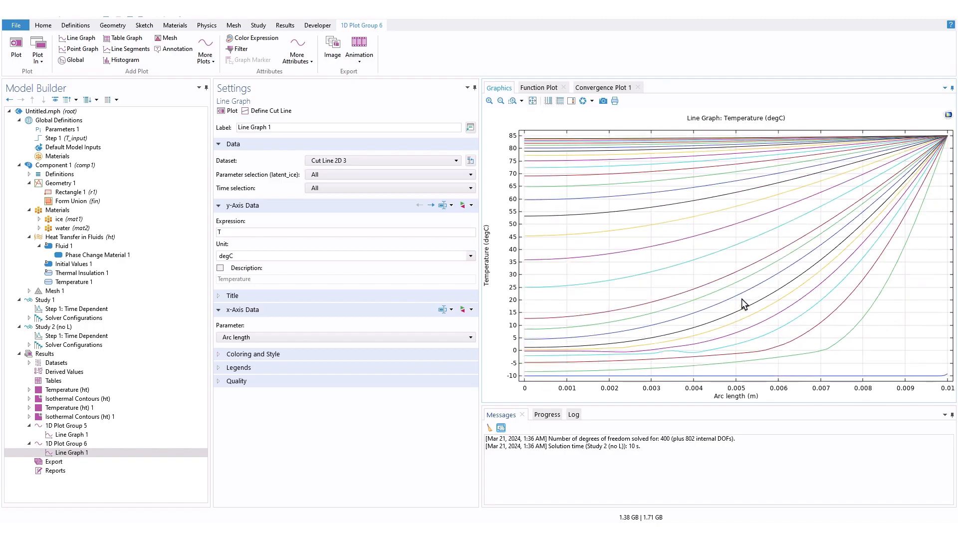
pyautogui.click(95, 434)
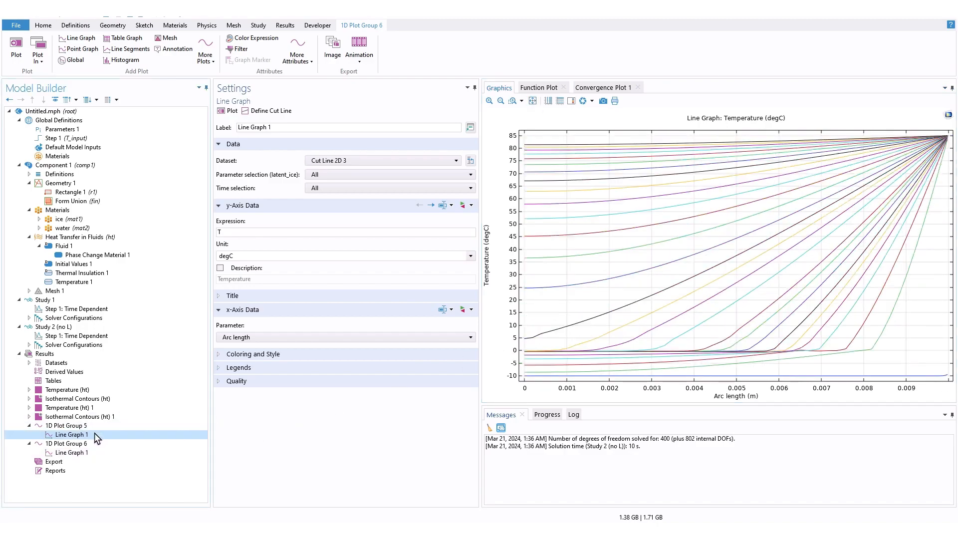
pyautogui.click(90, 453)
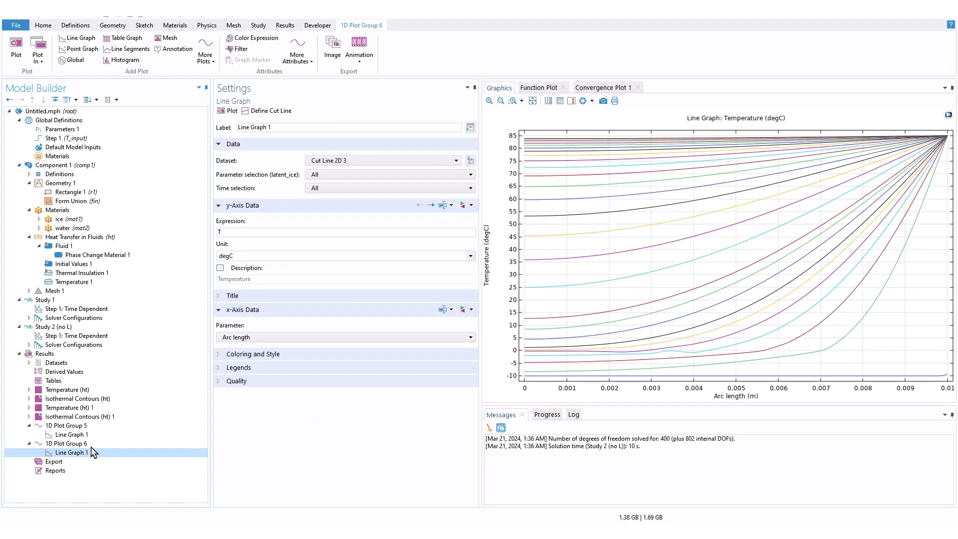
pyautogui.click(88, 434)
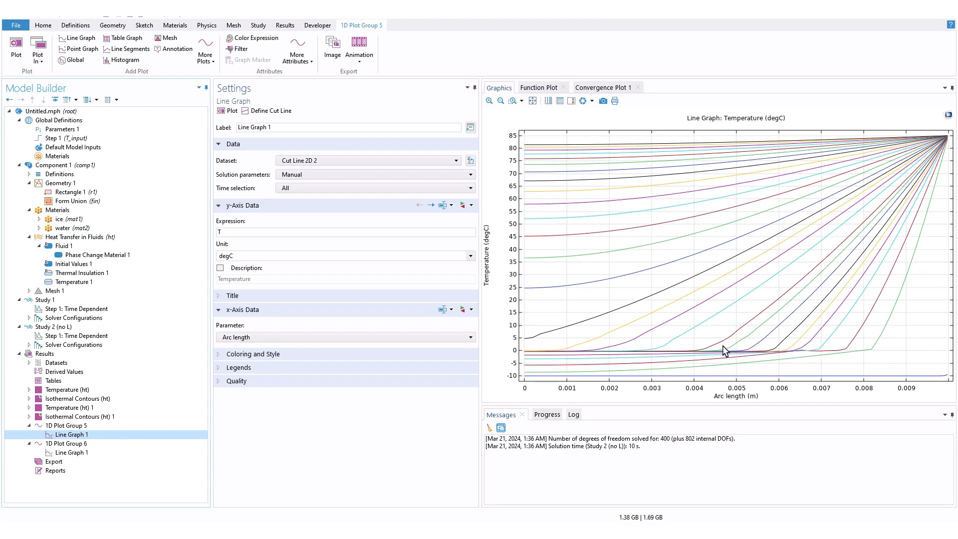
pyautogui.click(103, 452)
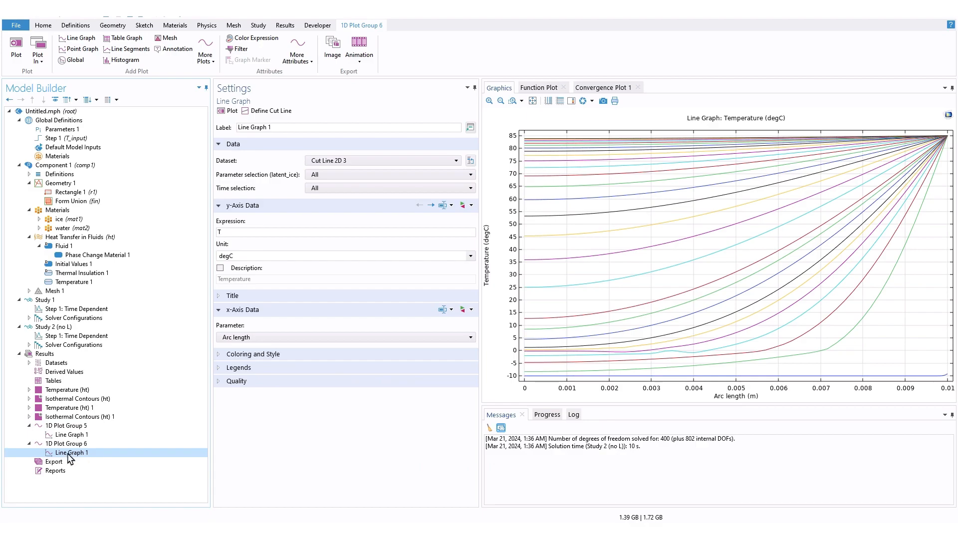
pyautogui.click(73, 428)
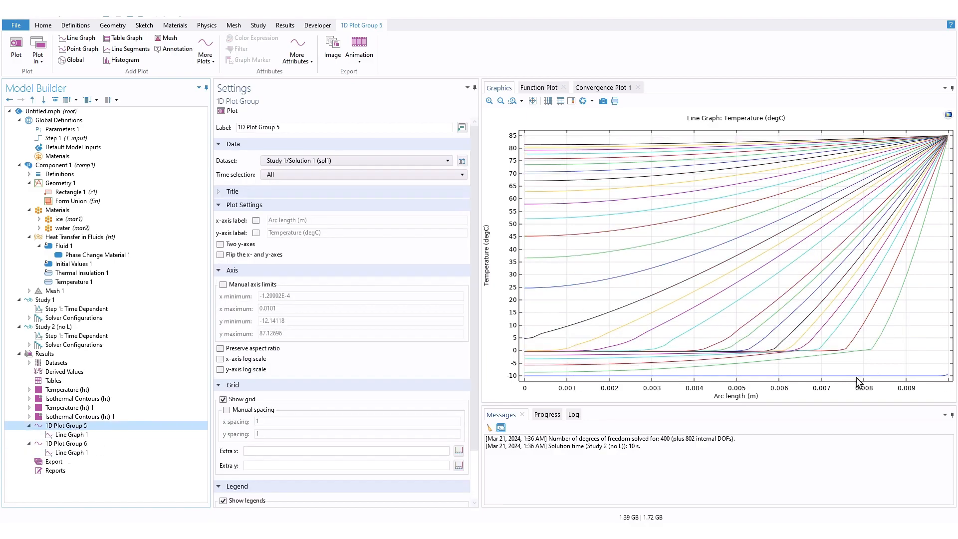
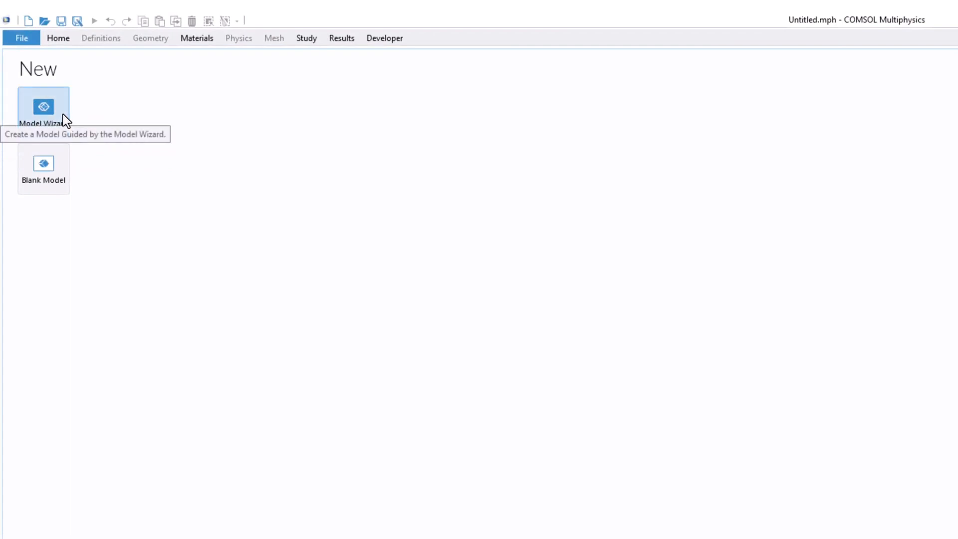
# Step: Create a blank model and add a 2D component to it
pyautogui.click(52, 181)
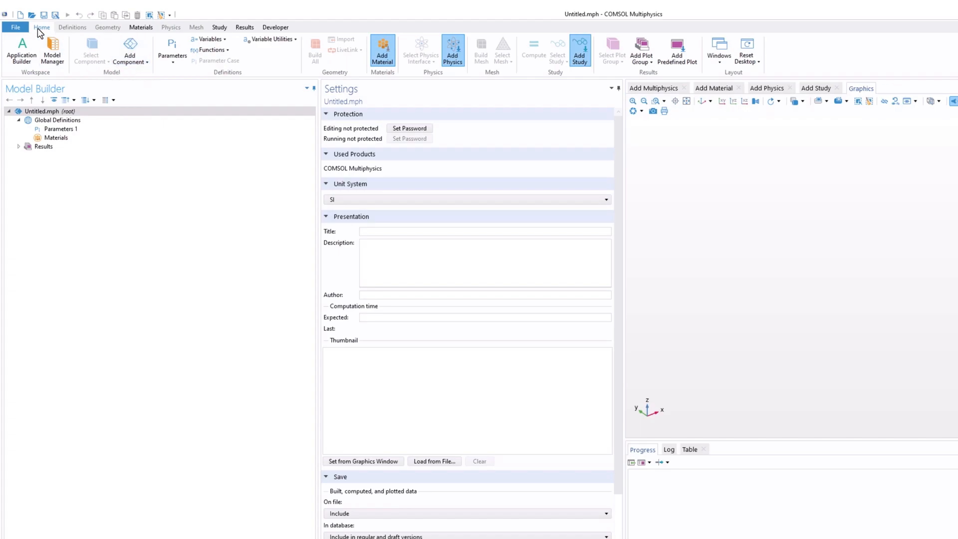
pyautogui.click(147, 62)
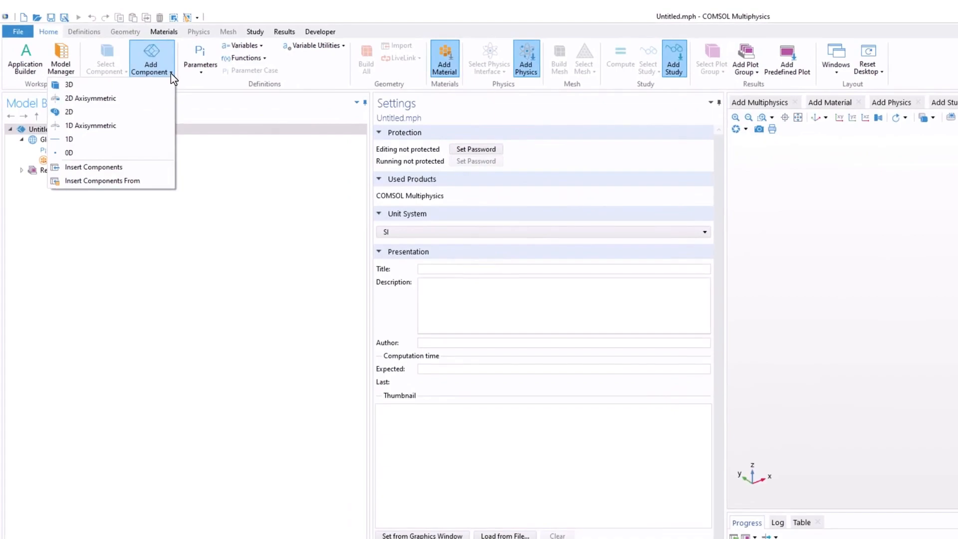
pyautogui.click(75, 112)
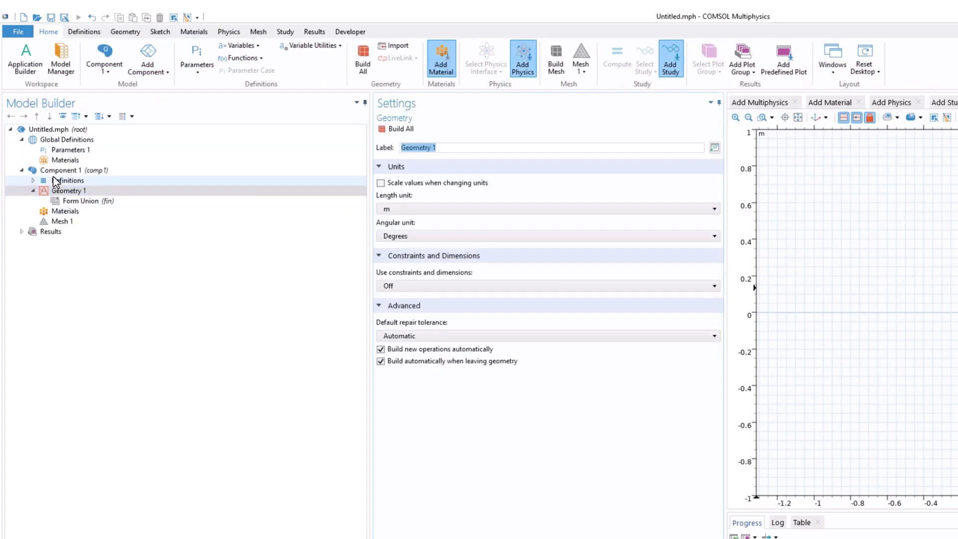
# Step: Review the settings of Component 1 and of its geometry and mesh nodes
pyautogui.click(34, 173)
pyautogui.click(21, 170)
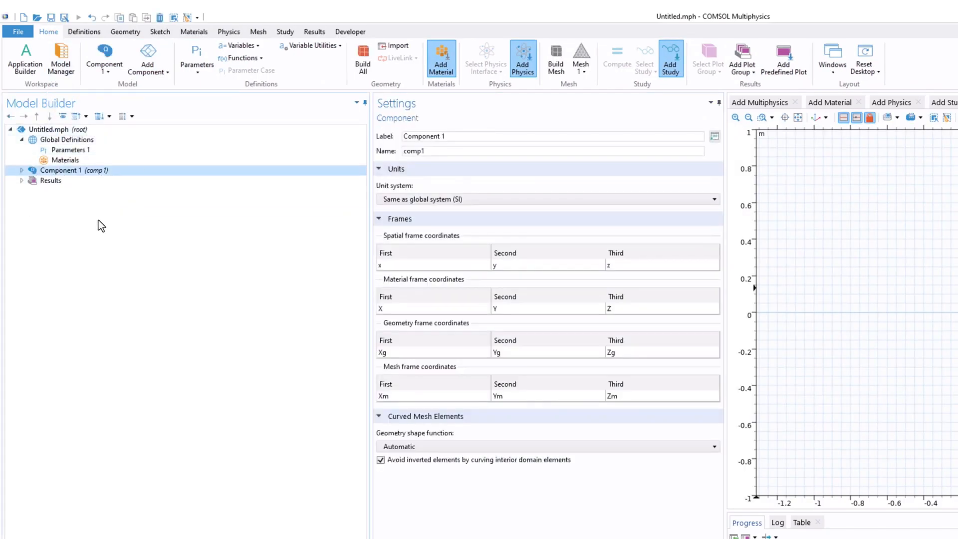
pyautogui.click(21, 170)
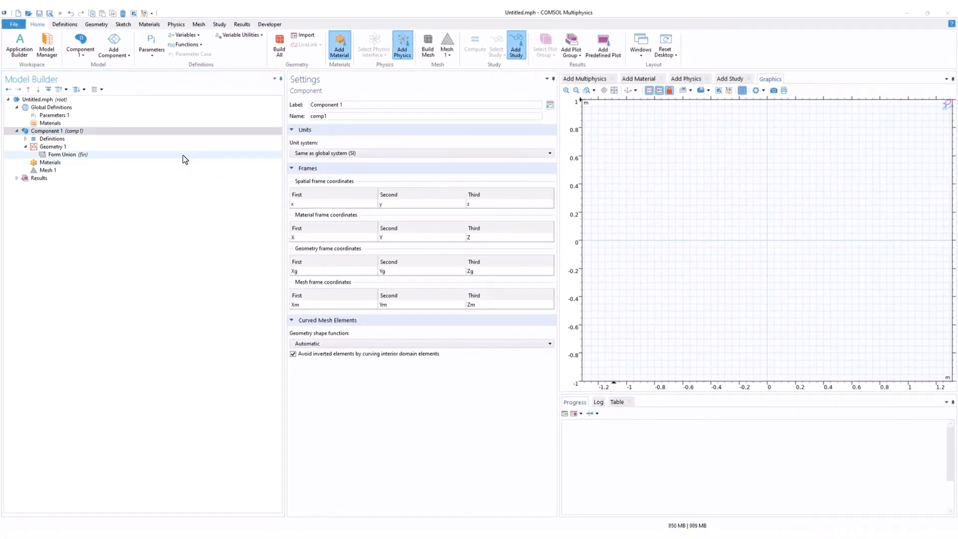
pyautogui.click(185, 133)
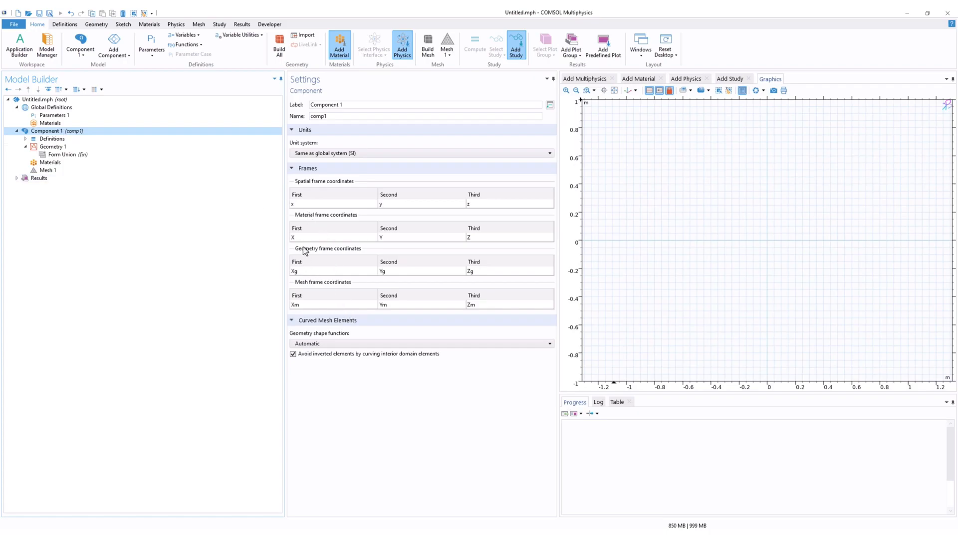
pyautogui.click(59, 148)
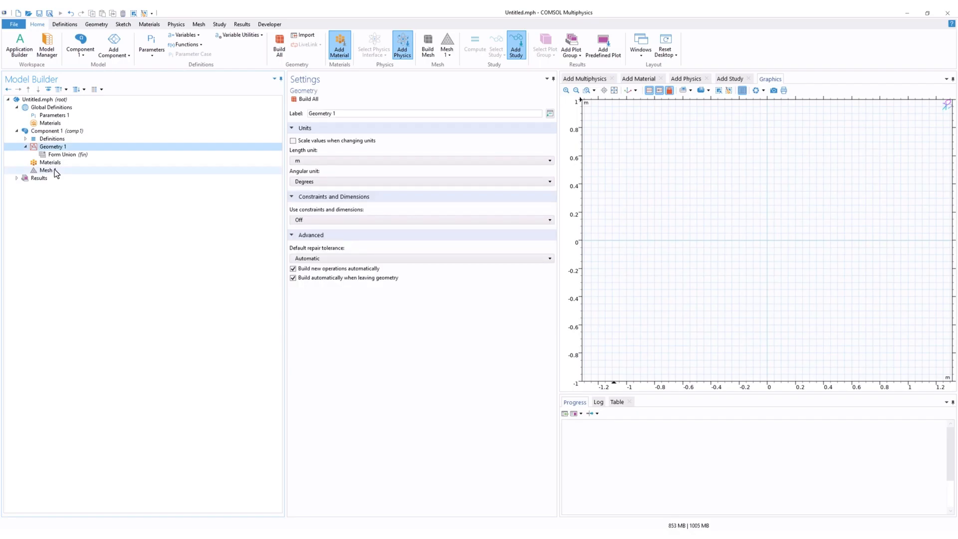
pyautogui.click(55, 171)
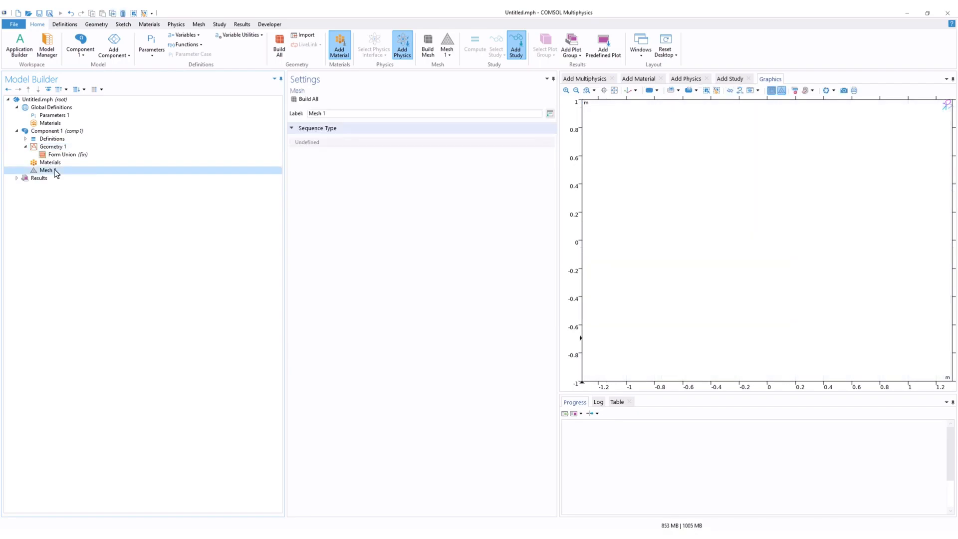
# Step: Add a Variables node under the definitions of Component 1
pyautogui.click(54, 139)
pyautogui.click(26, 139)
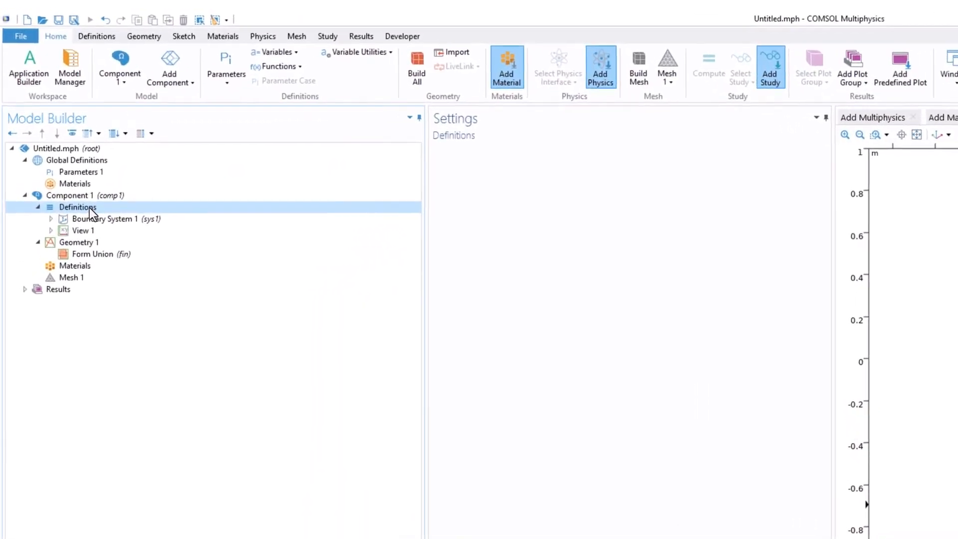
pyautogui.rightClick(89, 209)
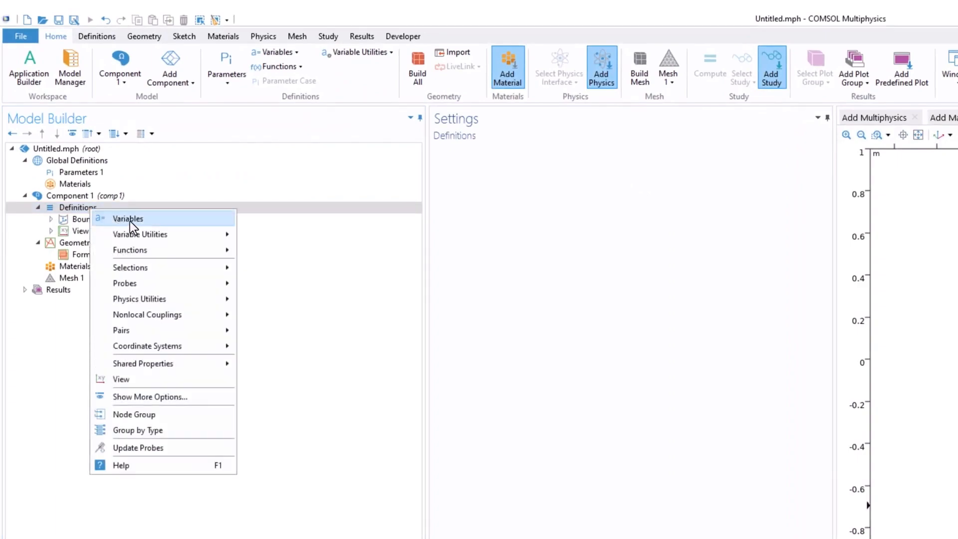
pyautogui.press('Escape')
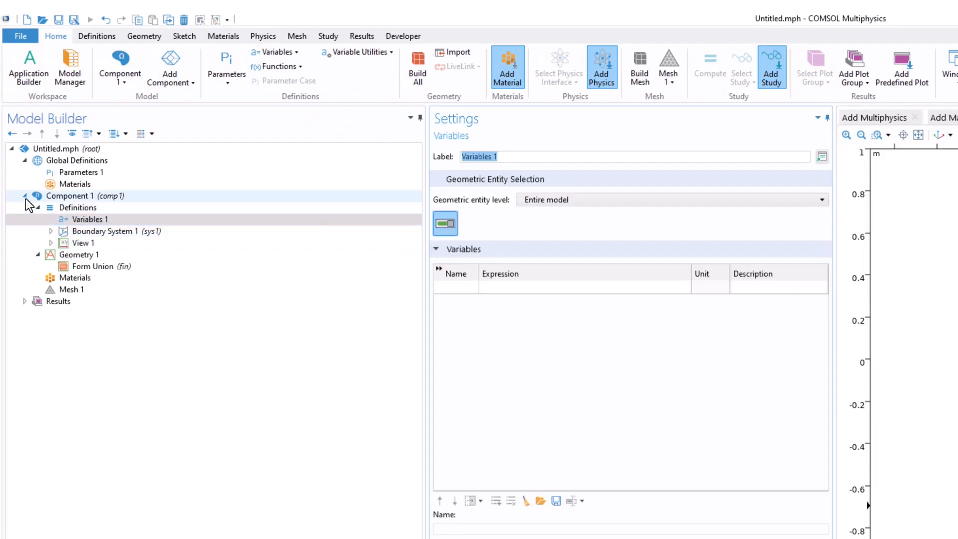
# Step: Review the nodes contained in Component 1 and the space dimensions available for additional components
pyautogui.click(26, 197)
pyautogui.click(25, 197)
pyautogui.click(77, 209)
pyautogui.click(95, 217)
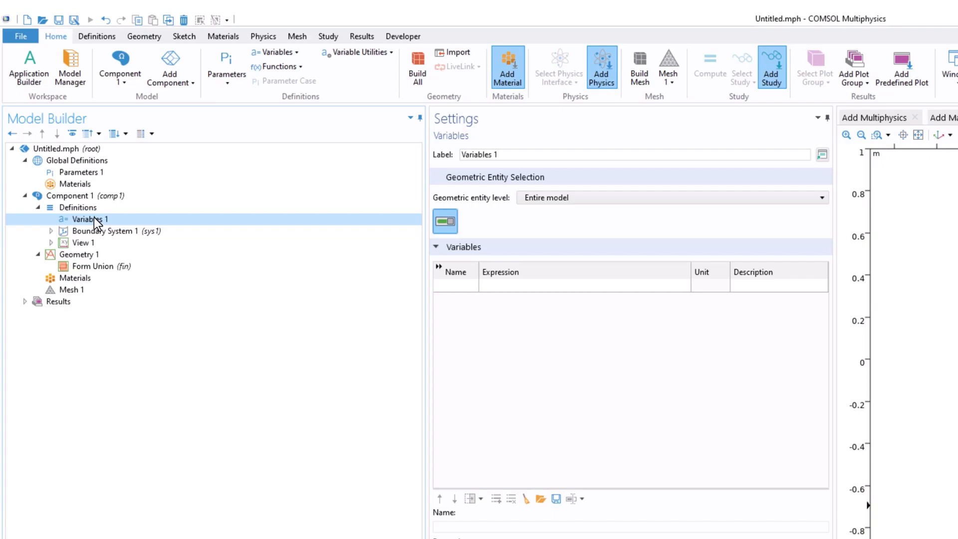
pyautogui.click(97, 195)
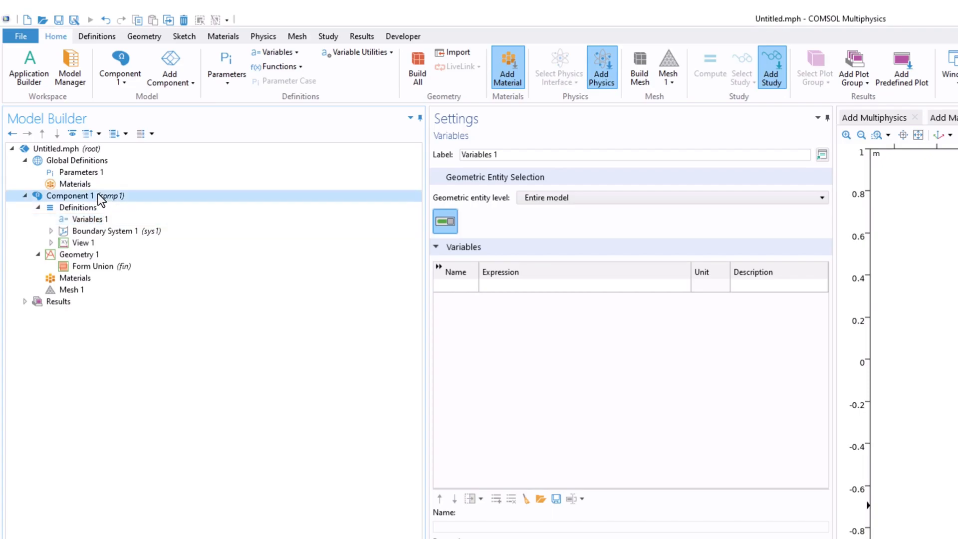
pyautogui.click(24, 195)
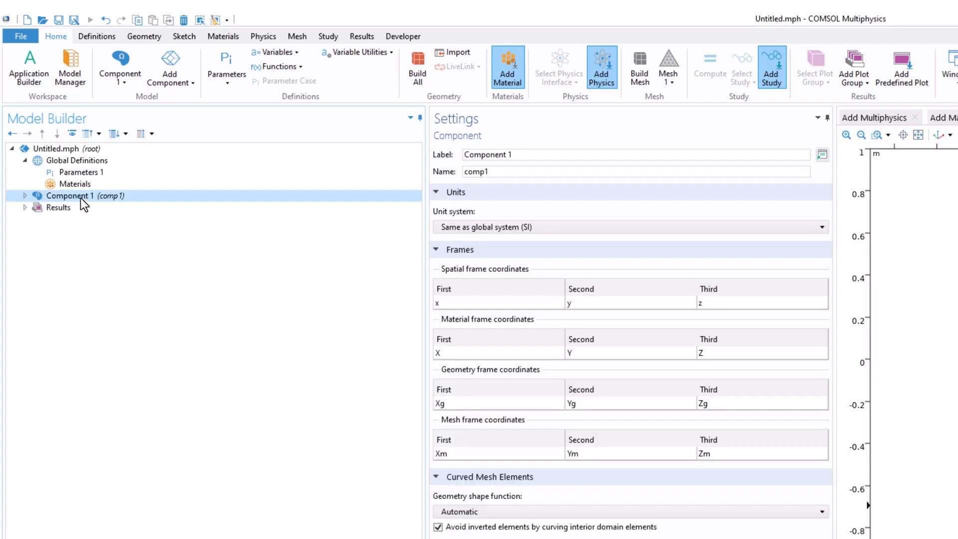
pyautogui.click(193, 80)
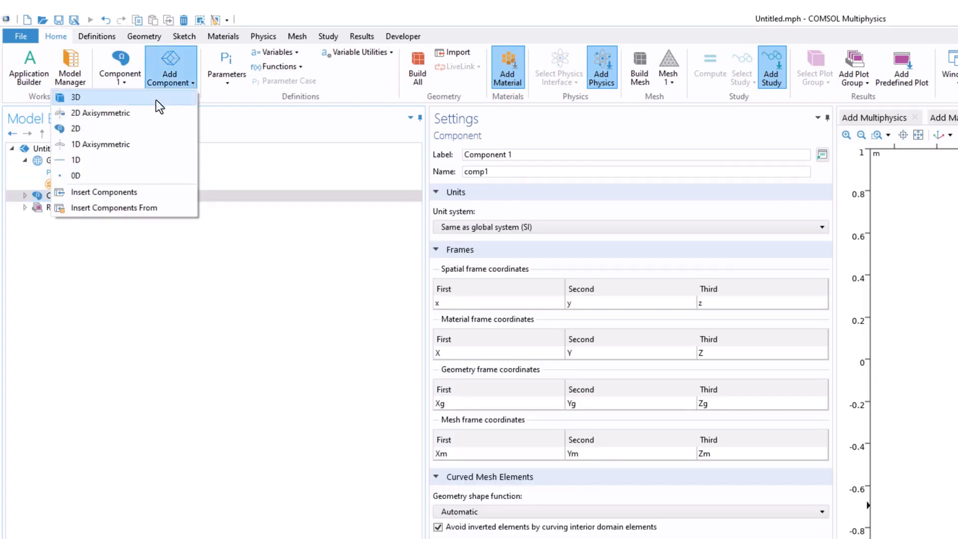
pyautogui.click(195, 256)
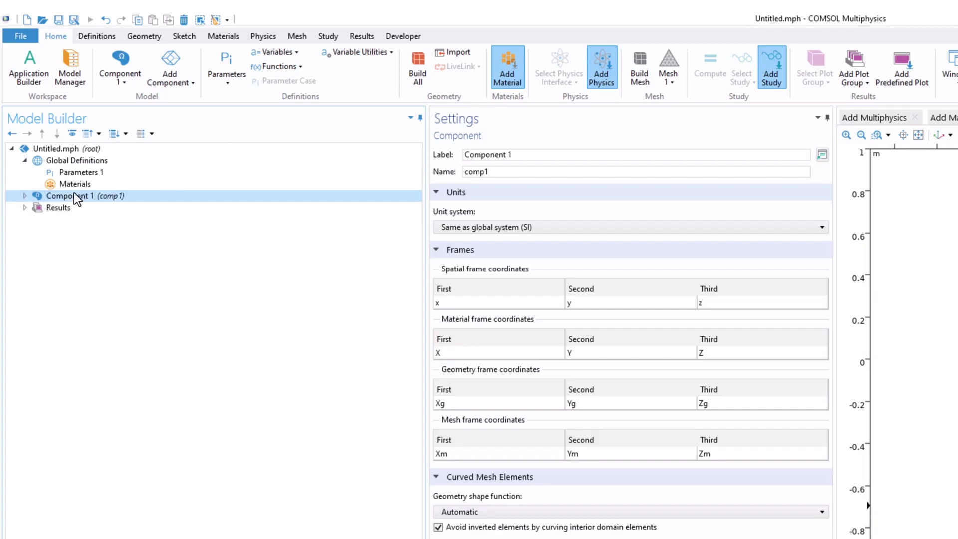
pyautogui.click(24, 196)
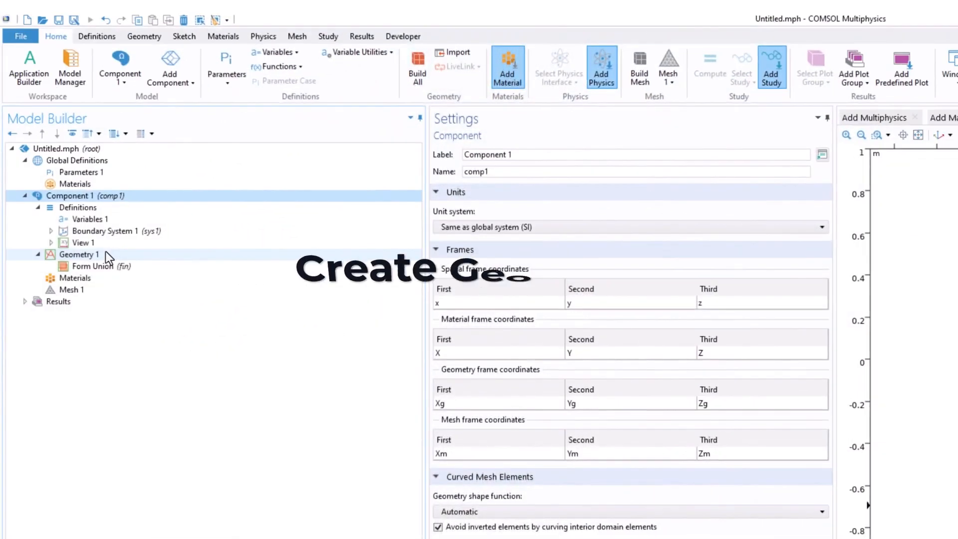
# Step: Set the length unit of Geometry 1 to cm
pyautogui.click(106, 252)
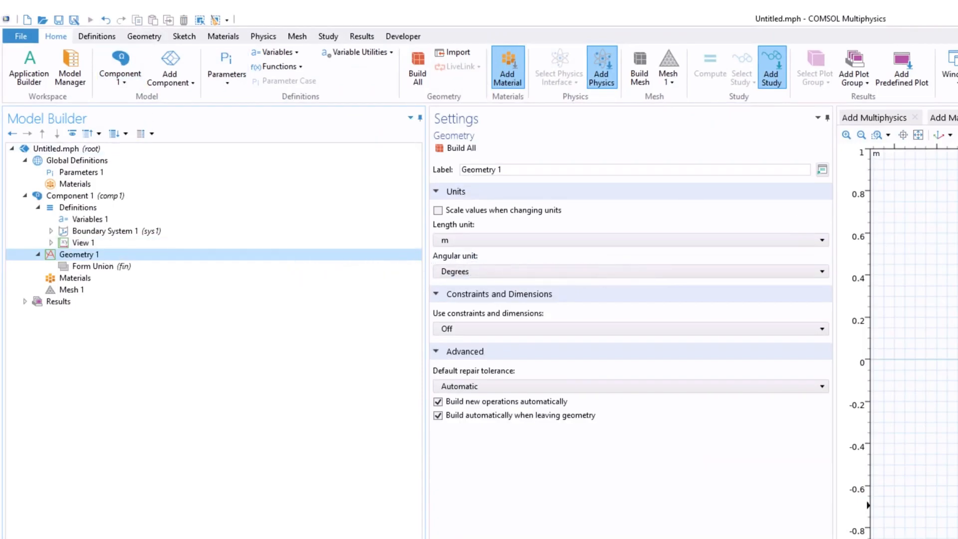
pyautogui.click(467, 240)
pyautogui.click(453, 330)
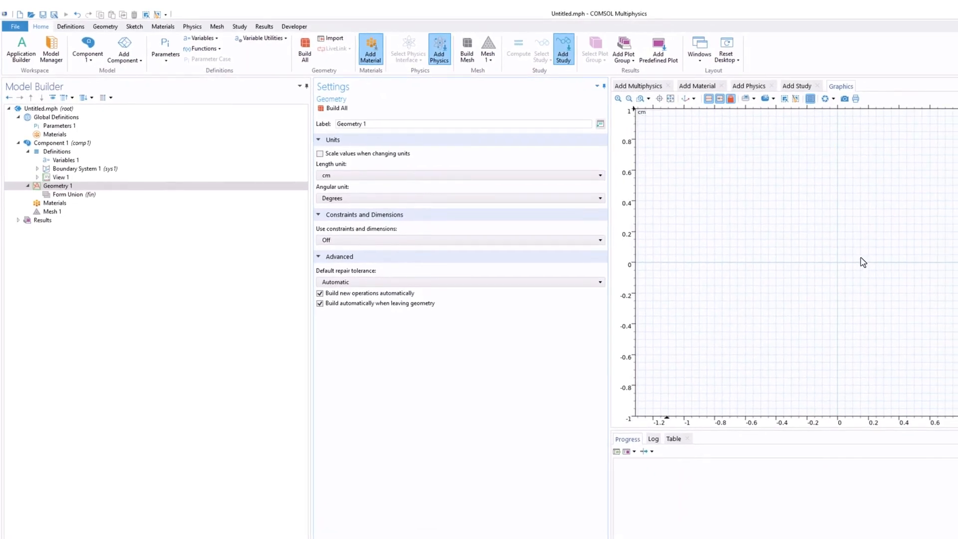
# Step: Sketch a solid rectangle about 1.2 cm wide and 0.2 cm high, centred on the origin
pyautogui.scroll(-3, 856, 272)
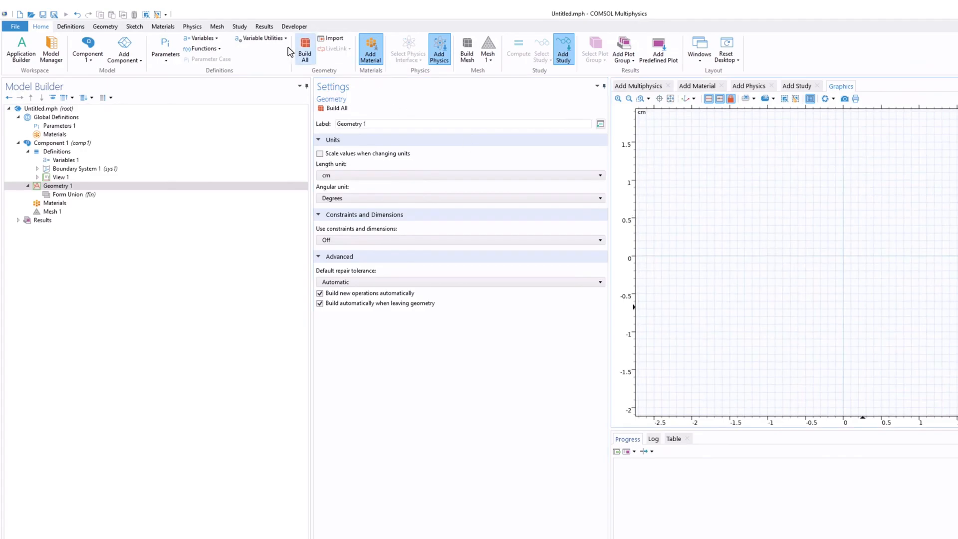
pyautogui.click(112, 28)
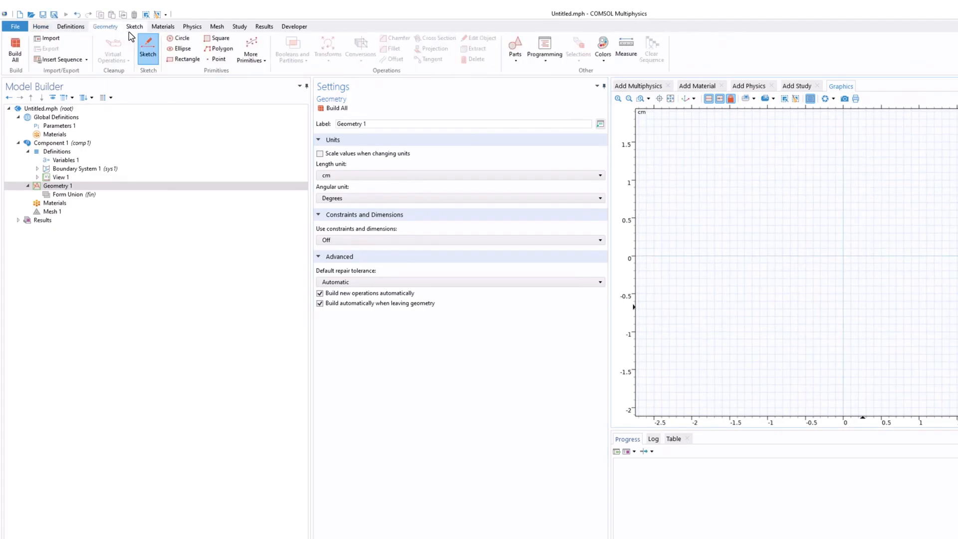
pyautogui.click(135, 27)
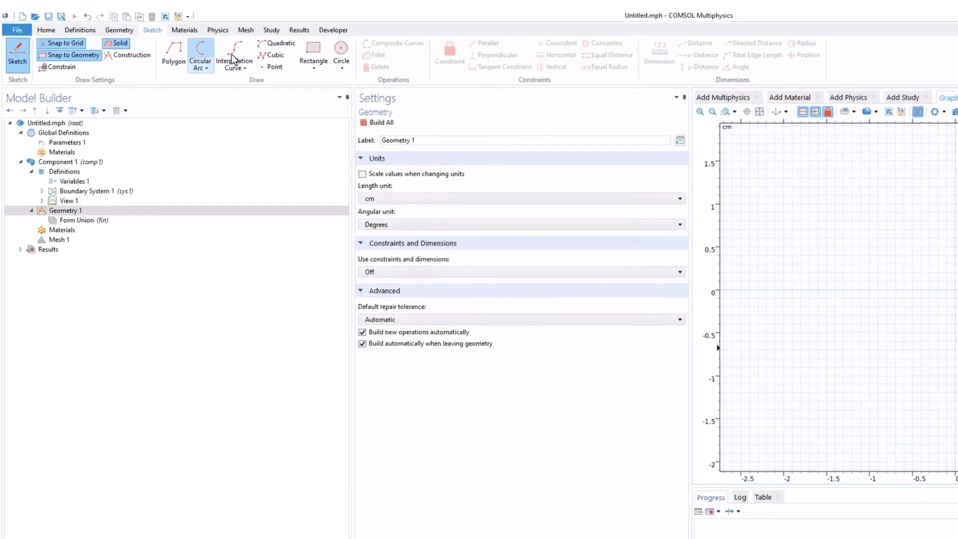
pyautogui.click(278, 48)
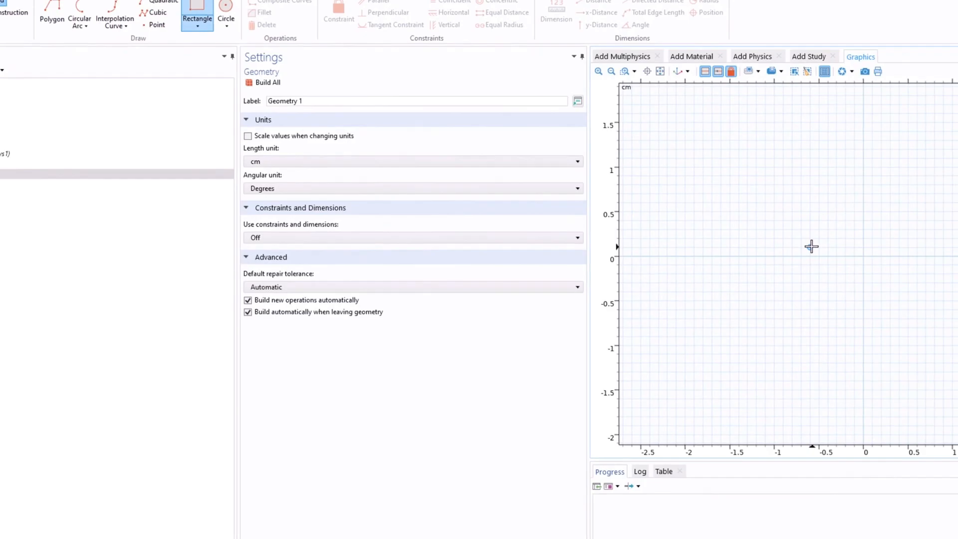
pyautogui.moveTo(810, 248); pyautogui.dragTo(919, 267)
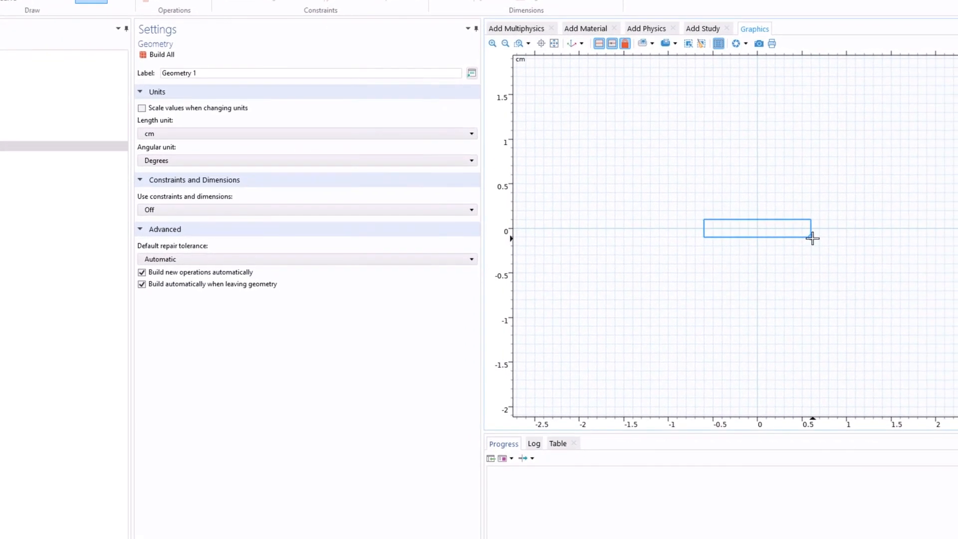
pyautogui.moveTo(813, 238); pyautogui.dragTo(813, 241)
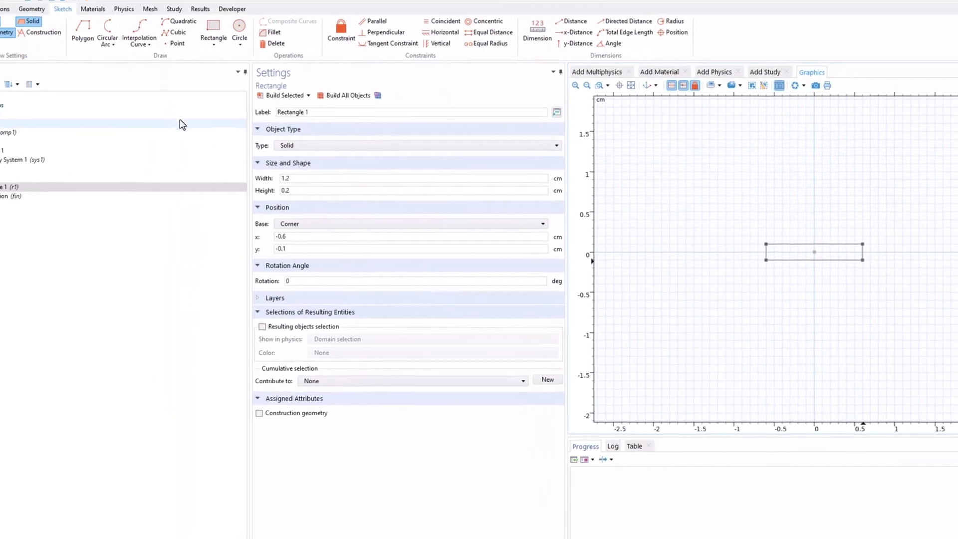
# Step: Leave sketch mode and inspect the rectangle as a filled solid
pyautogui.click(31, 9)
pyautogui.click(106, 40)
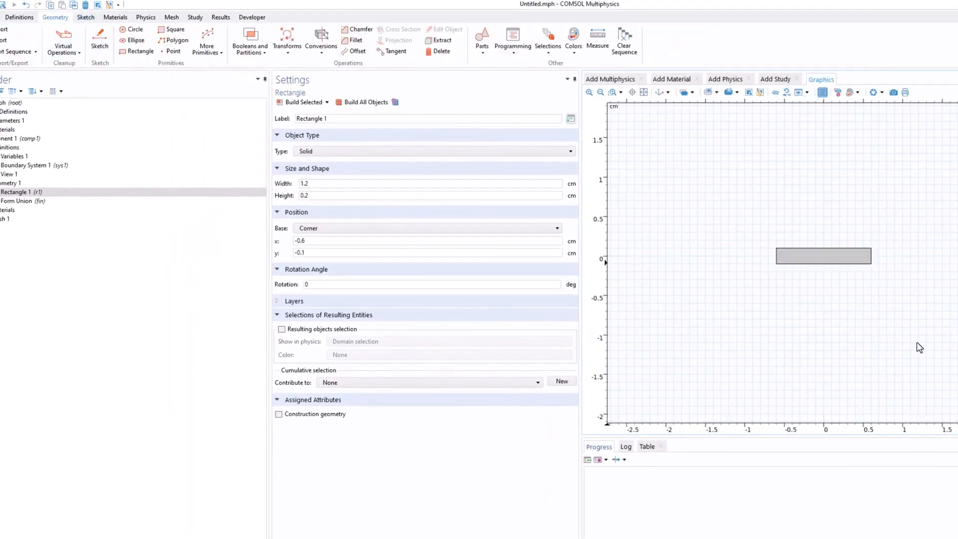
pyautogui.click(642, 95)
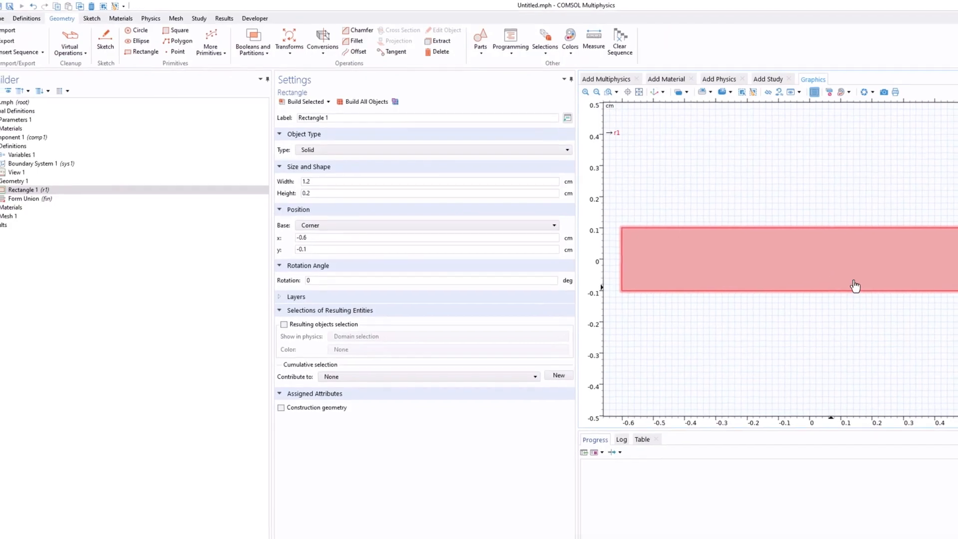
pyautogui.scroll(-4, 809, 232)
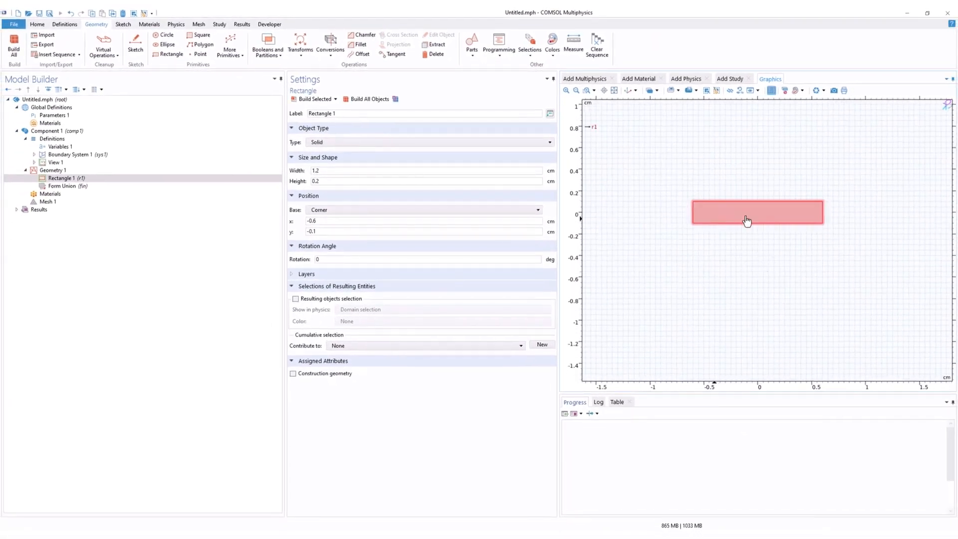
pyautogui.moveTo(756, 157); pyautogui.dragTo(761, 171, button='middle')
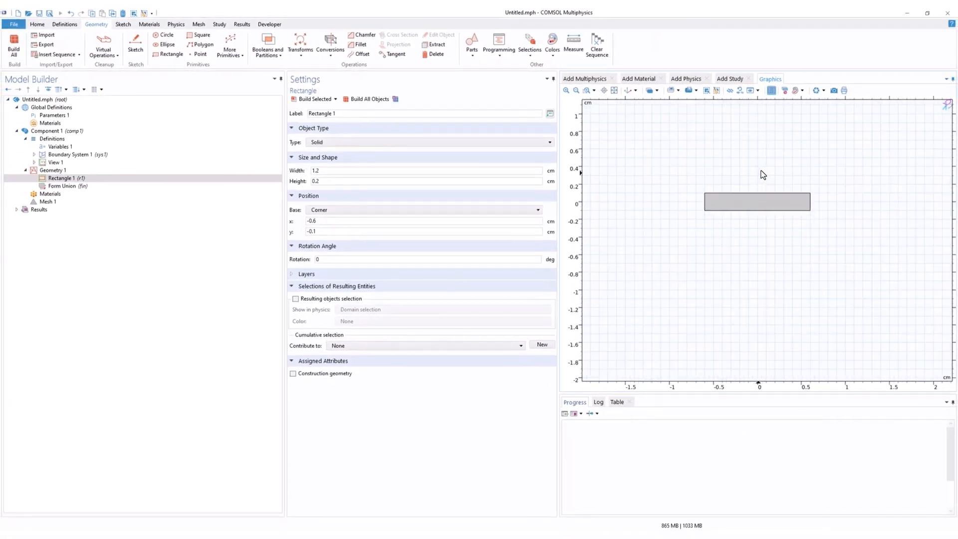
pyautogui.moveTo(761, 171); pyautogui.dragTo(748, 206, button='right')
pyautogui.moveTo(737, 176); pyautogui.dragTo(744, 303, button='middle')
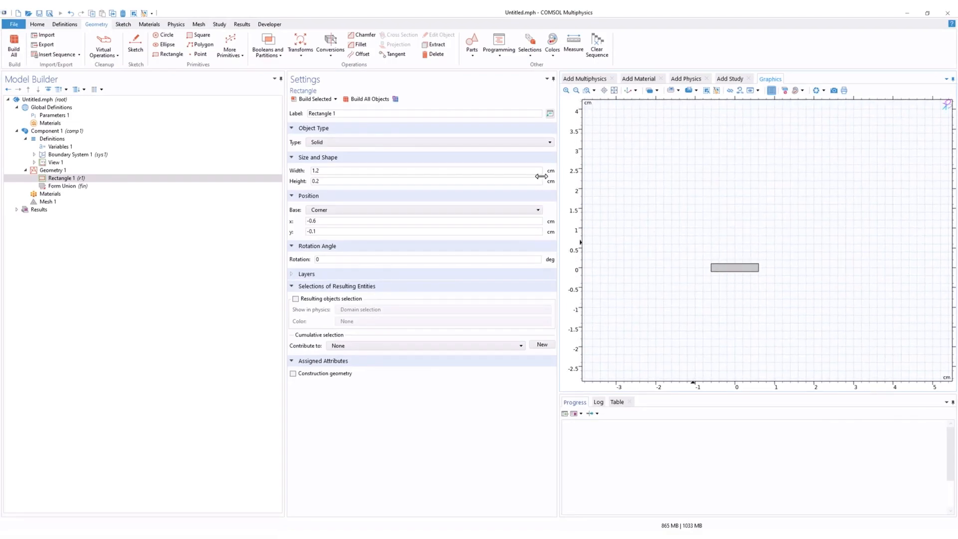
# Step: Sketch a solid circle with a radius of about 2 cm, centred on the origin around the rectangle
pyautogui.click(122, 25)
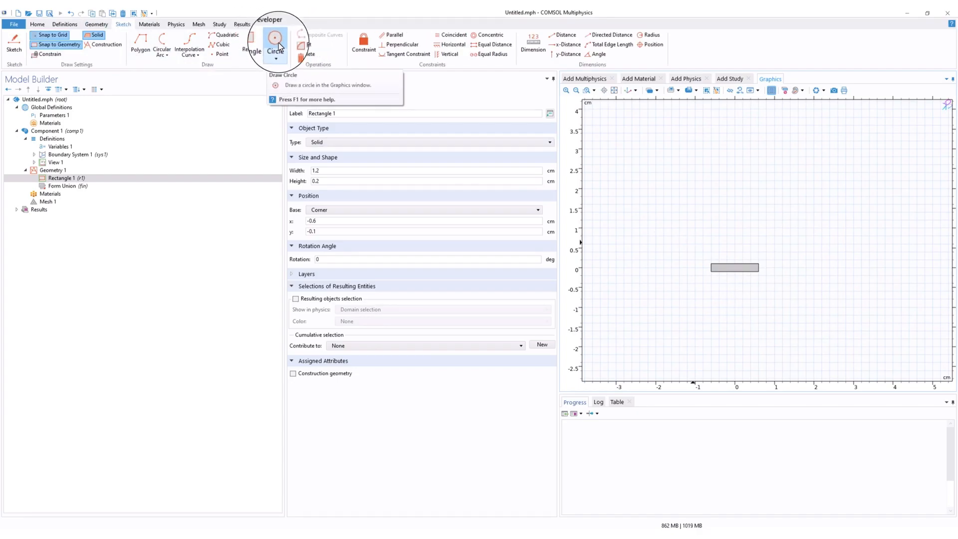
pyautogui.moveTo(707, 220); pyautogui.dragTo(745, 199, button='right')
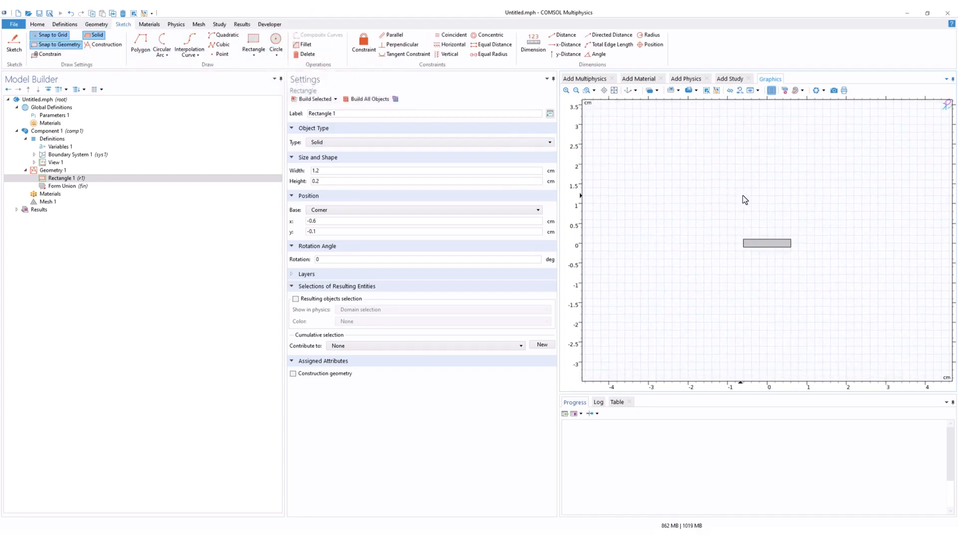
pyautogui.scroll(3, 762, 235)
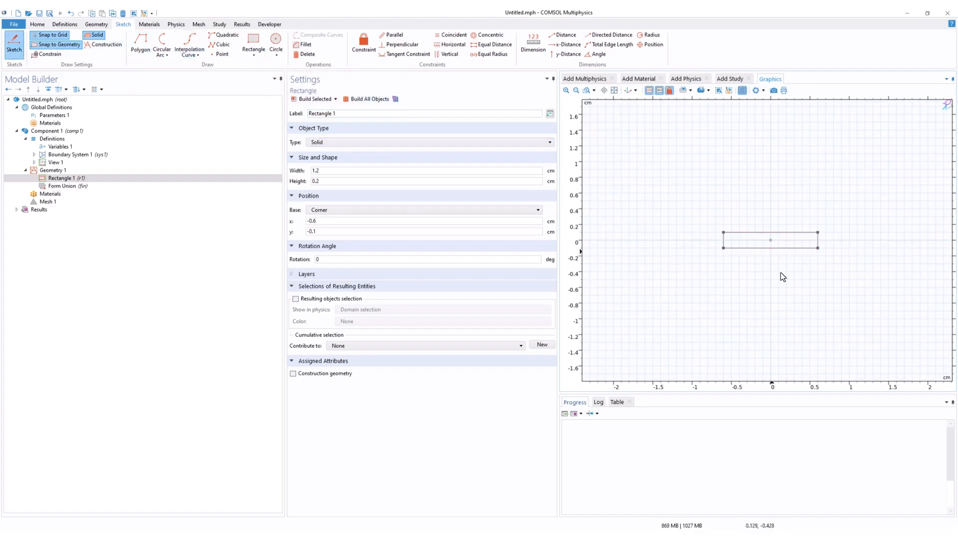
pyautogui.scroll(-2, 771, 230)
pyautogui.moveTo(777, 265); pyautogui.dragTo(758, 240, button='right')
pyautogui.scroll(-1, 758, 248)
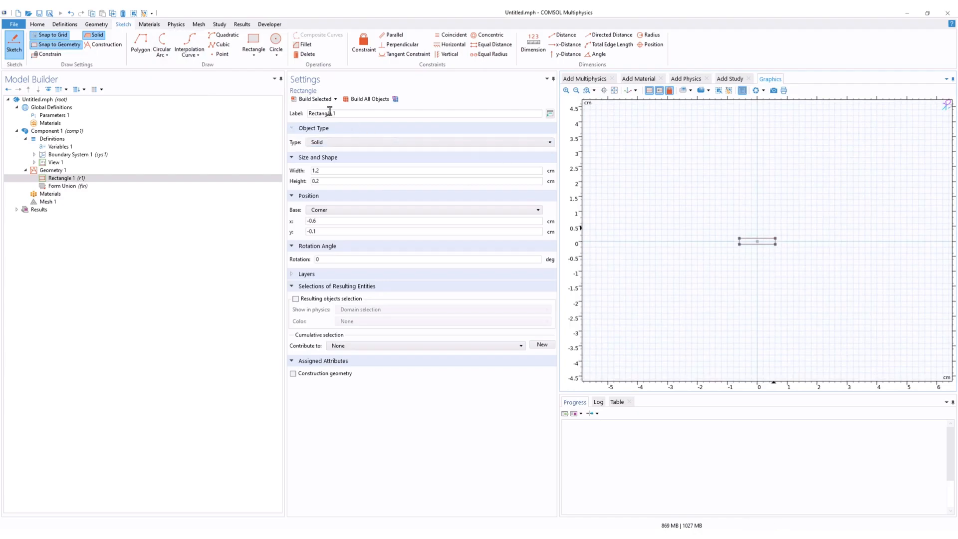
pyautogui.click(276, 42)
pyautogui.click(758, 242)
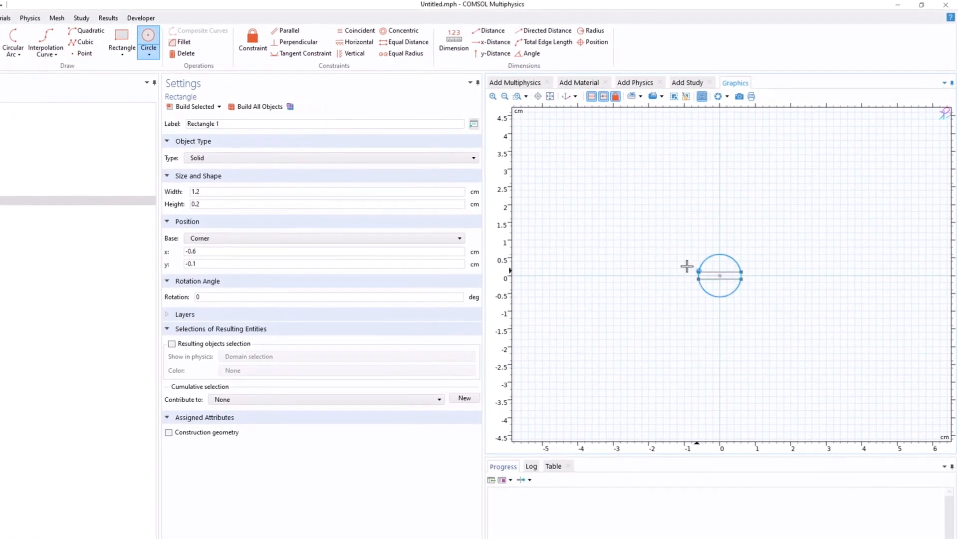
pyautogui.click(655, 244)
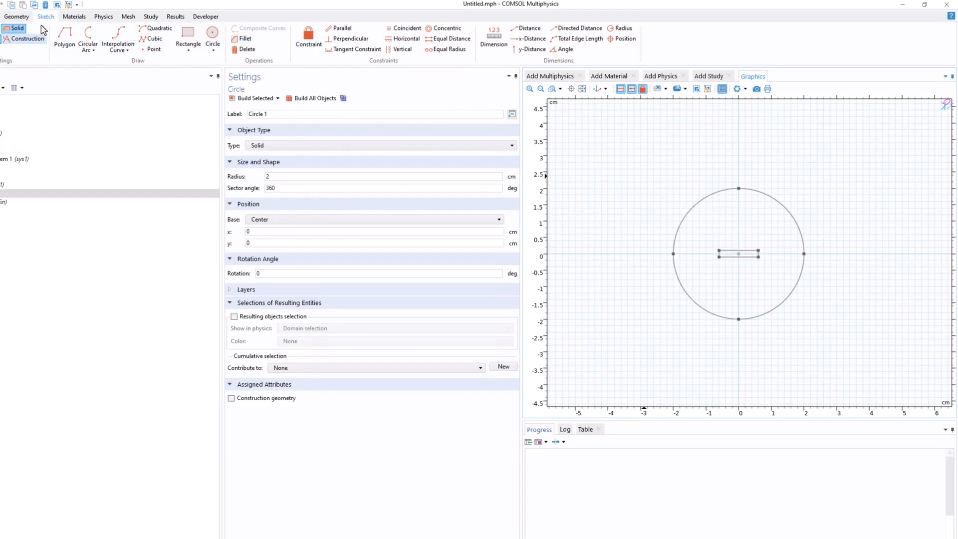
# Step: Leave sketch mode and build all geometry objects
pyautogui.click(18, 18)
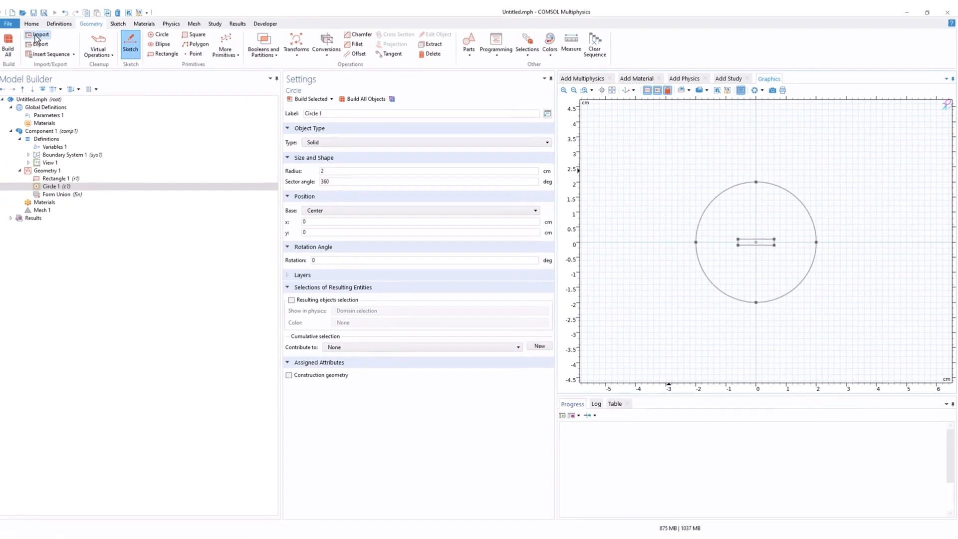
pyautogui.click(141, 48)
pyautogui.click(375, 99)
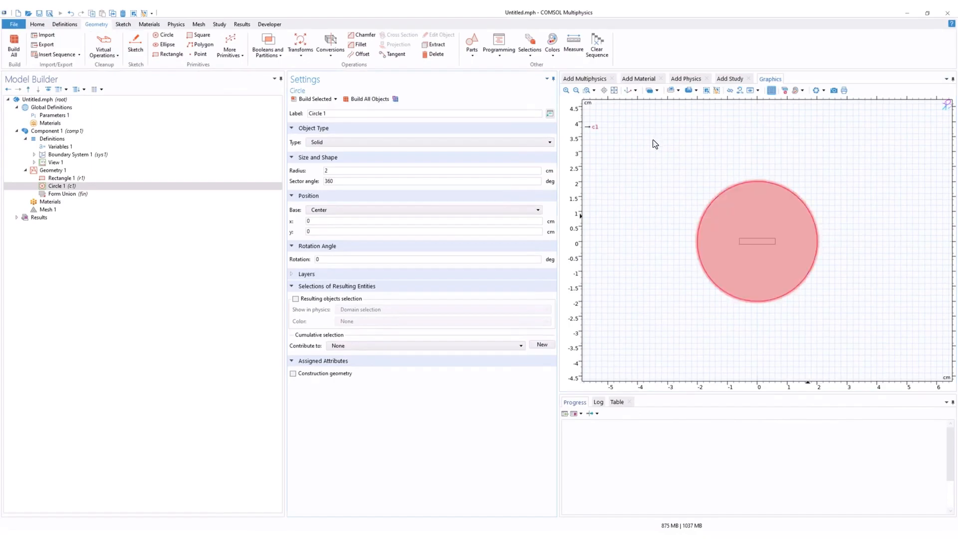
pyautogui.click(615, 91)
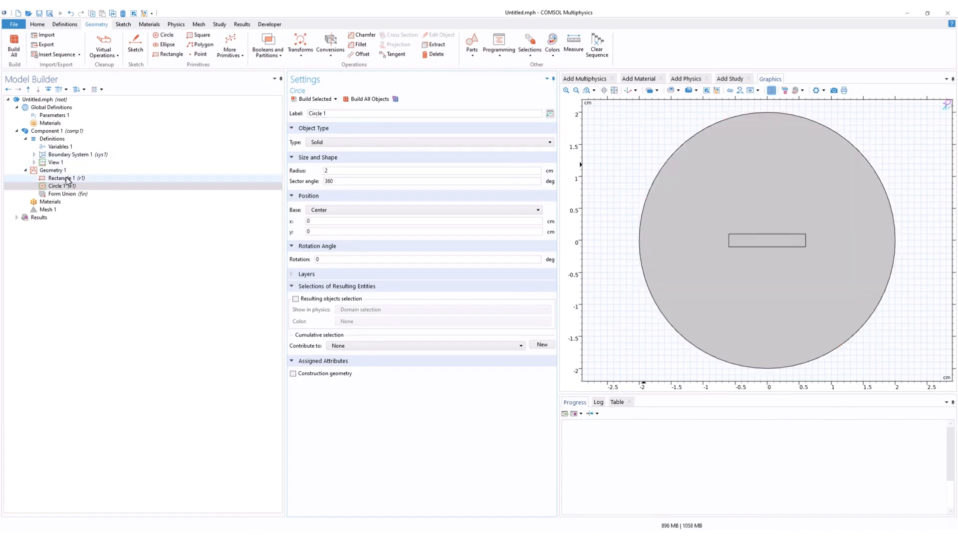
pyautogui.click(65, 170)
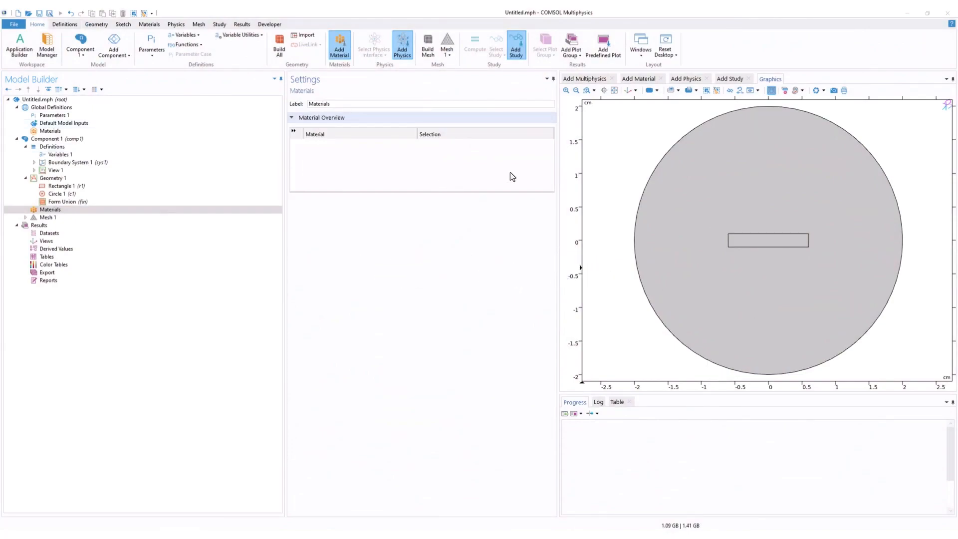
# Step: Add the AC/DC Magnetic Fields (mf) physics interface to Component 1
pyautogui.click(687, 79)
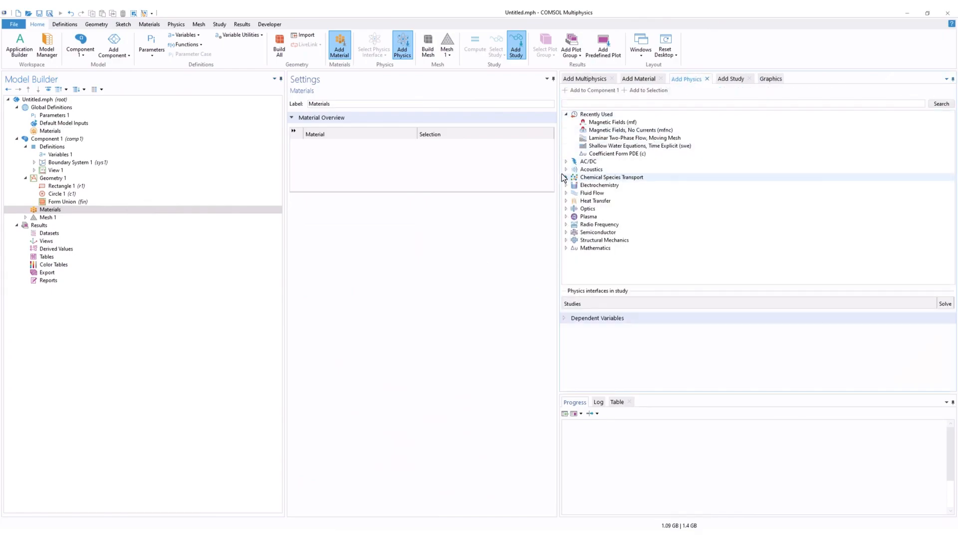
pyautogui.click(566, 161)
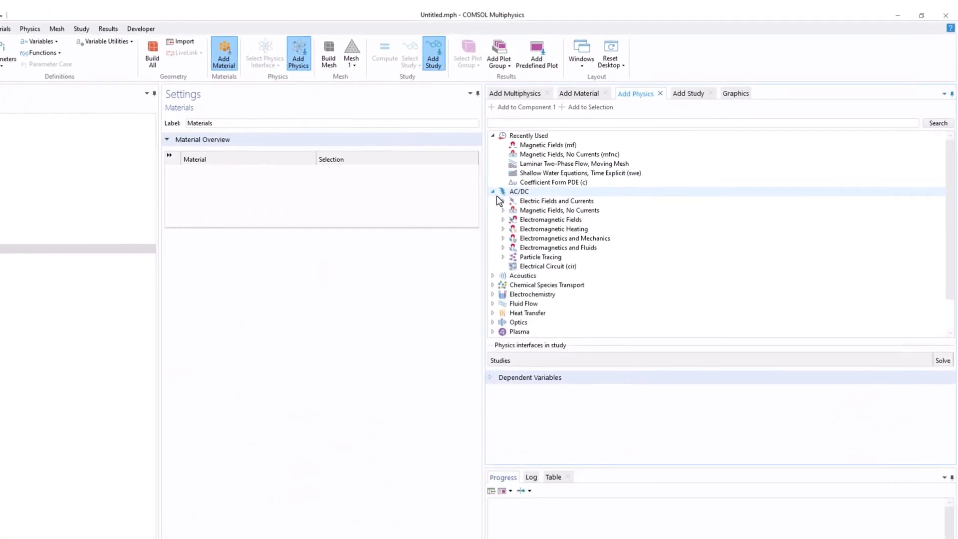
pyautogui.click(503, 220)
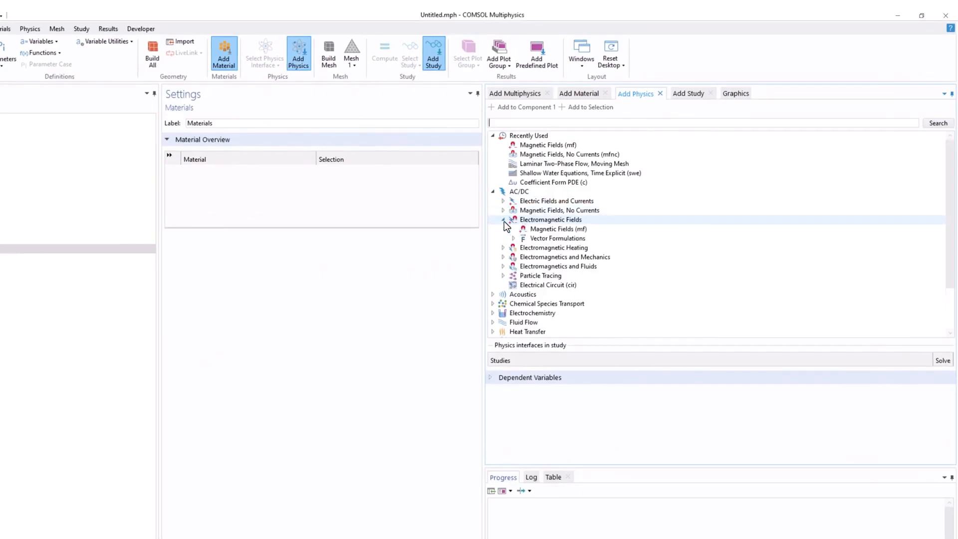
pyautogui.click(540, 231)
pyautogui.rightClick(539, 230)
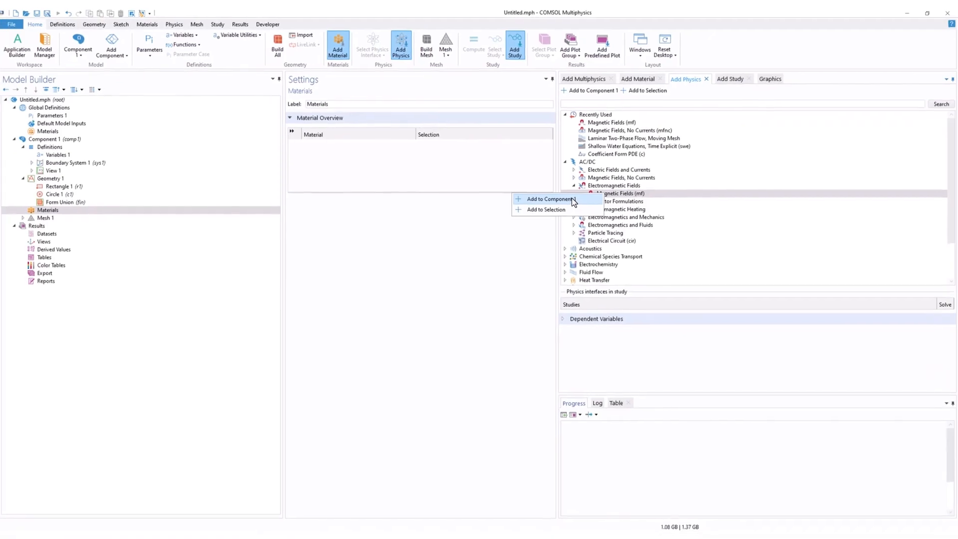
pyautogui.click(500, 235)
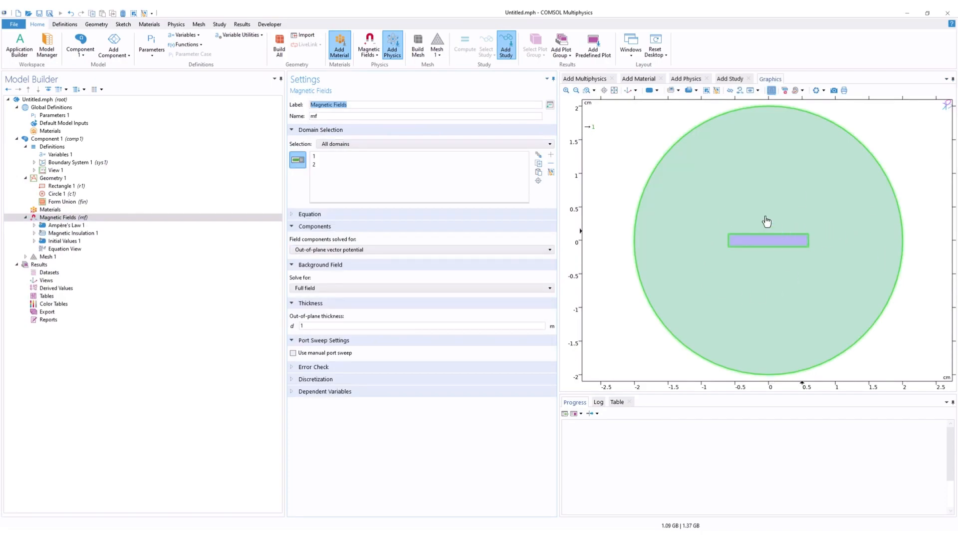
# Step: Add the NdFeB magnetic material BMN-38 from the Bomatec AC/DC library to Component 1
pyautogui.click(64, 209)
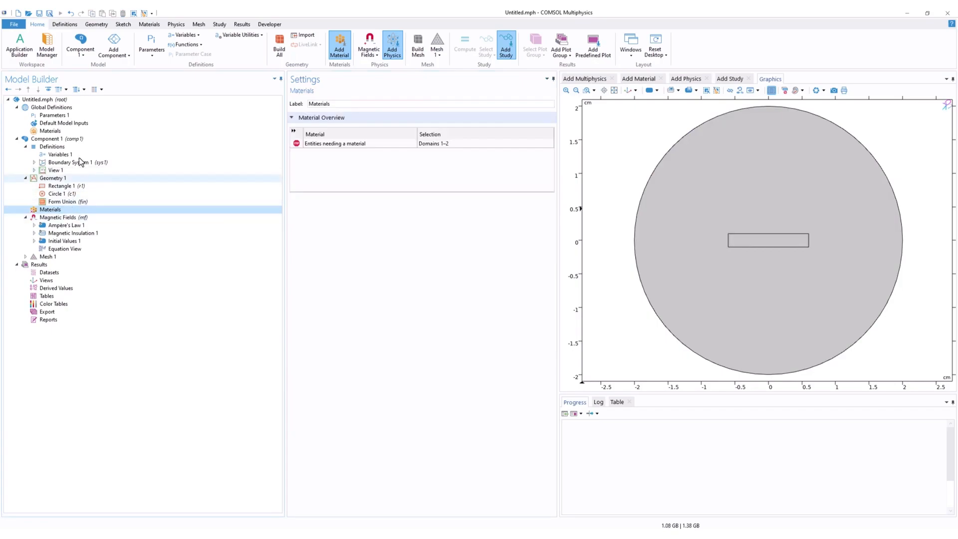
pyautogui.click(150, 26)
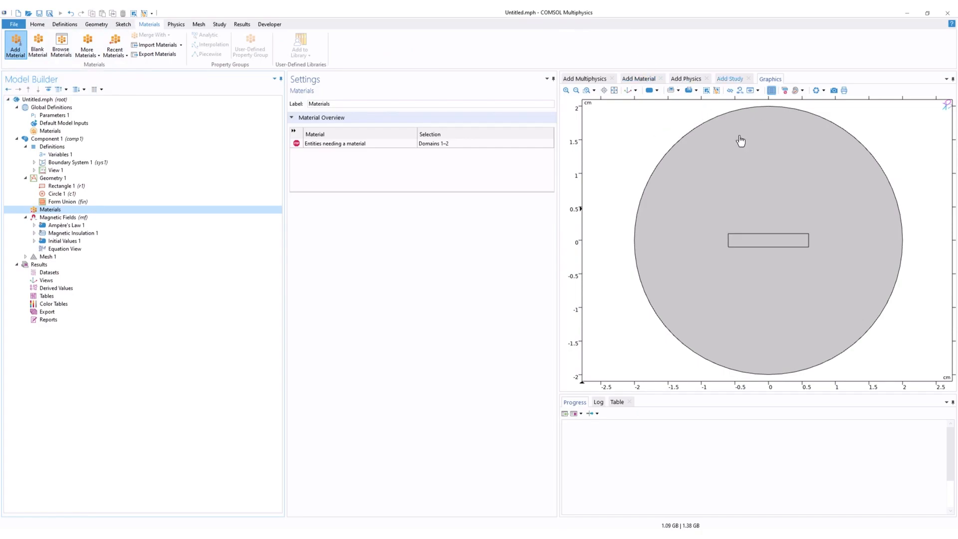
pyautogui.click(636, 78)
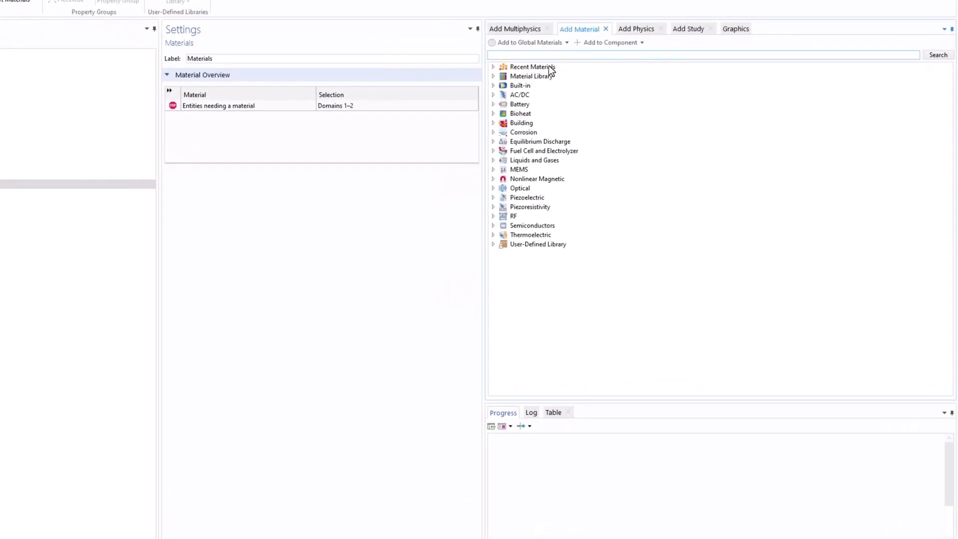
pyautogui.click(493, 96)
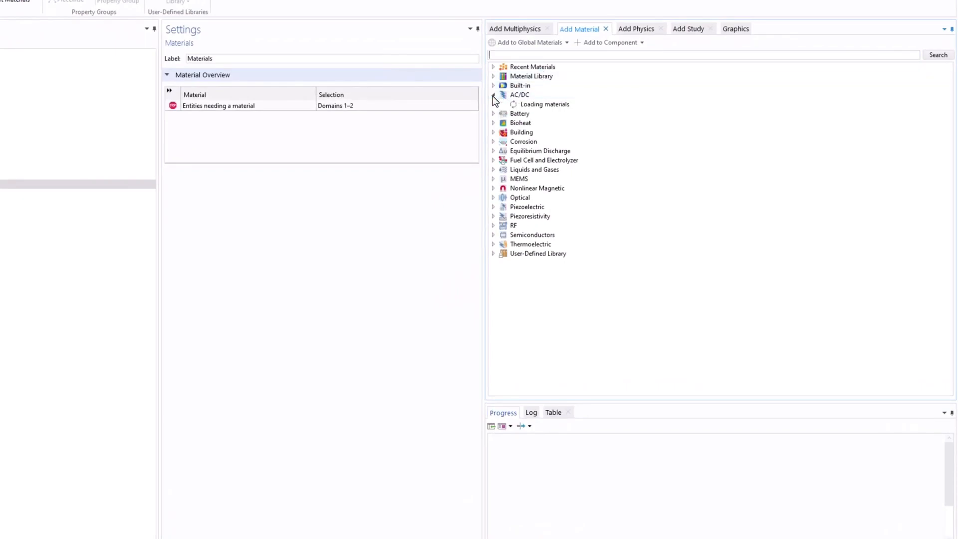
pyautogui.click(503, 104)
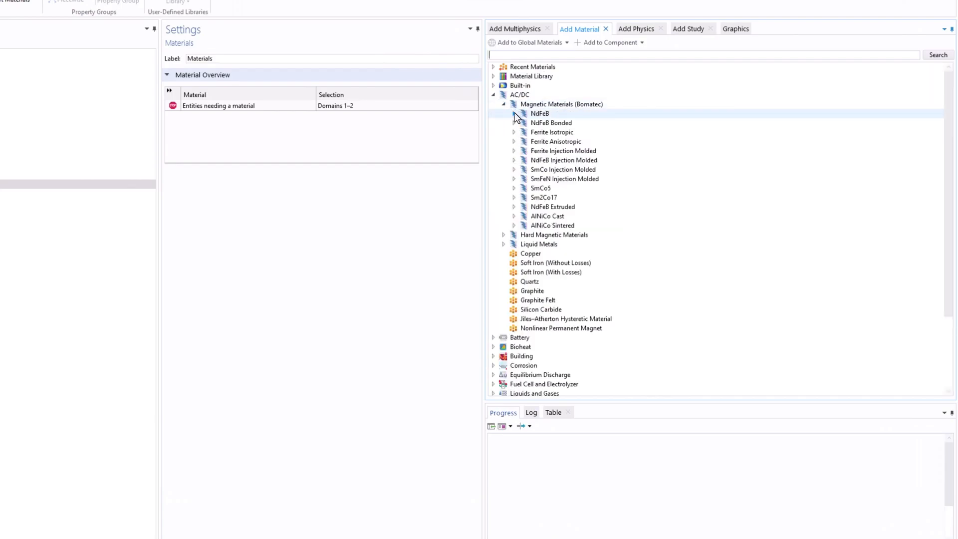
pyautogui.click(514, 113)
pyautogui.rightClick(559, 133)
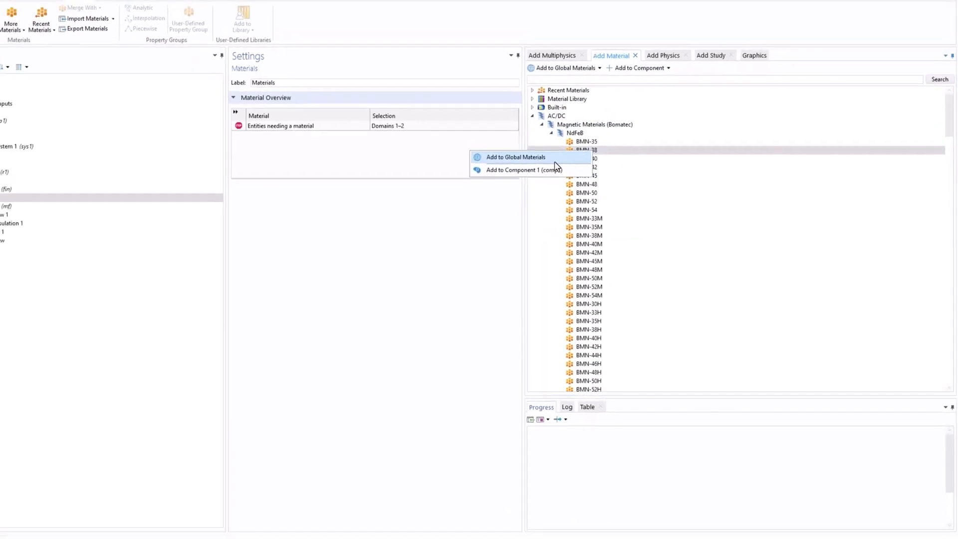
pyautogui.click(512, 152)
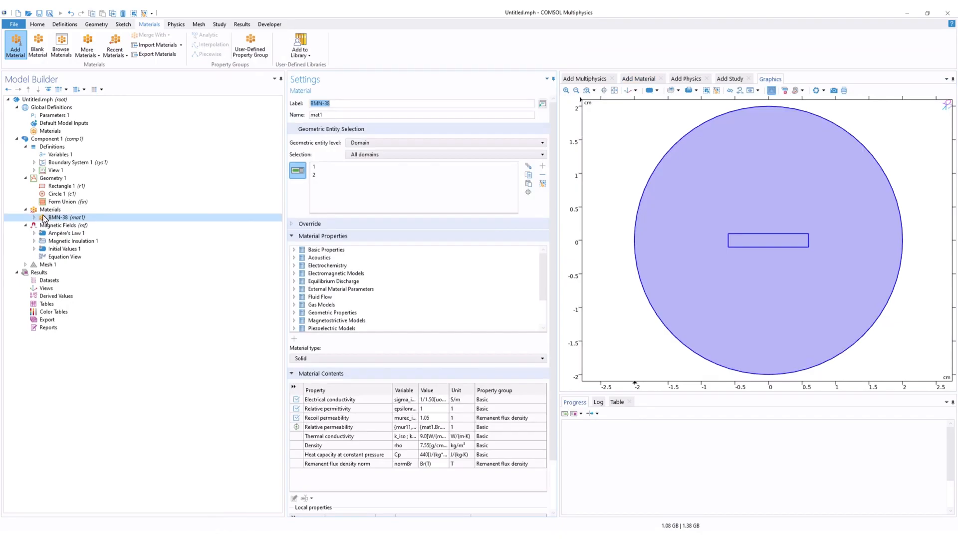
# Step: Add a blank material labelled Air and assign it to the circular domain surrounding the rectangle
pyautogui.click(55, 208)
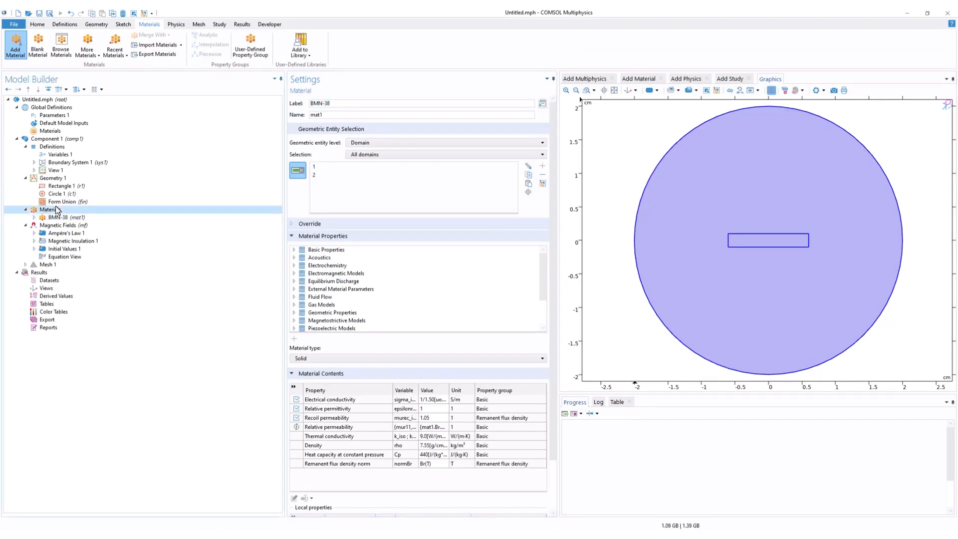
pyautogui.rightClick(55, 208)
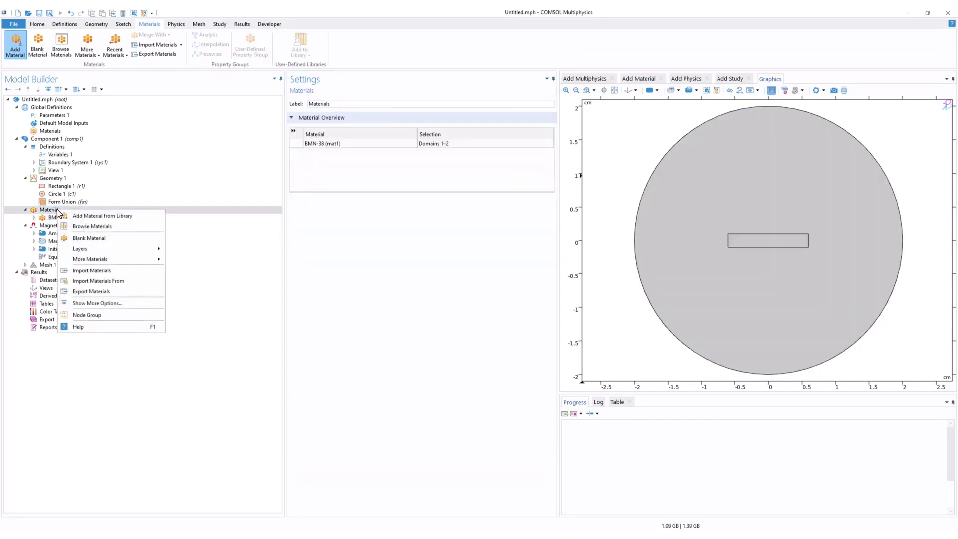
pyautogui.click(76, 238)
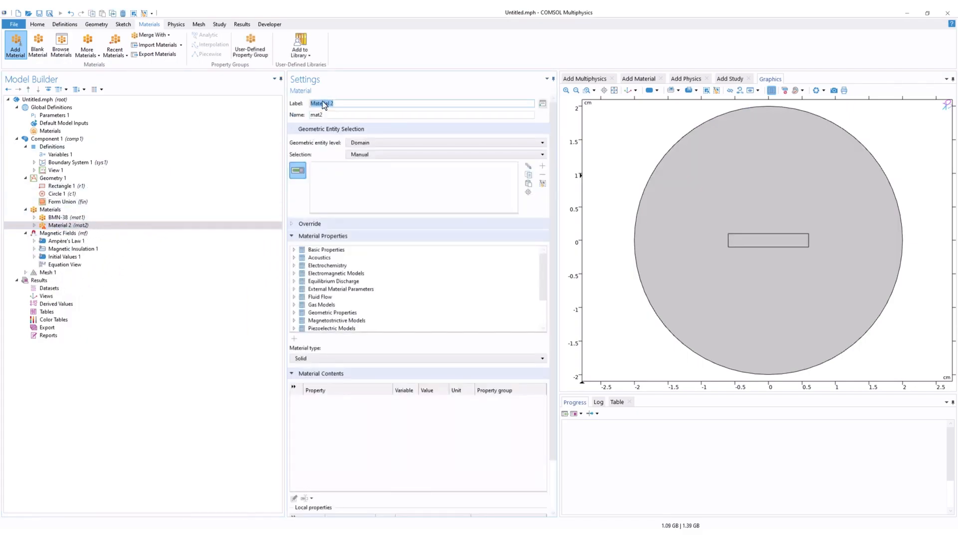
pyautogui.press('Return')
pyautogui.click(723, 185)
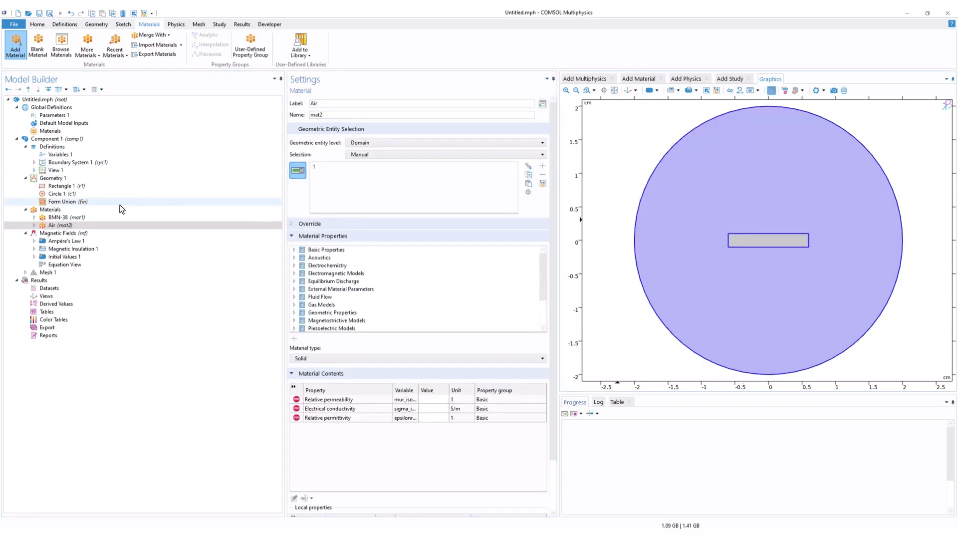
# Step: Remove domain 1 from the BMN-38 selection and check the domain assignments of both materials
pyautogui.click(72, 218)
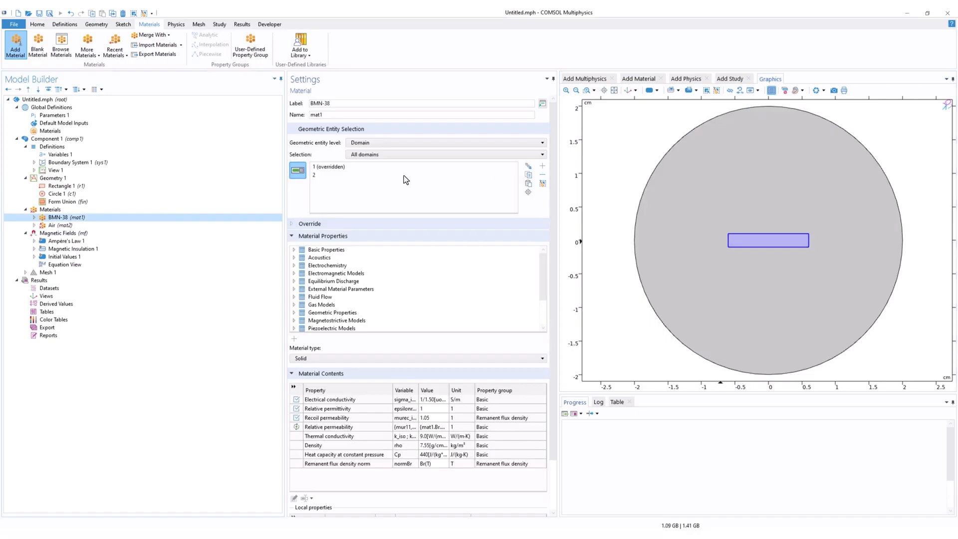
pyautogui.click(340, 166)
pyautogui.click(543, 174)
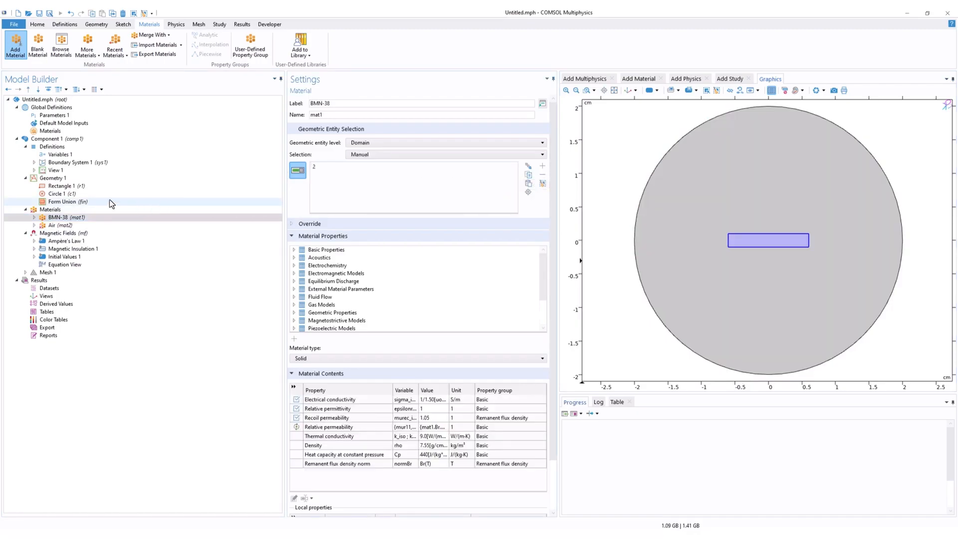
pyautogui.click(64, 226)
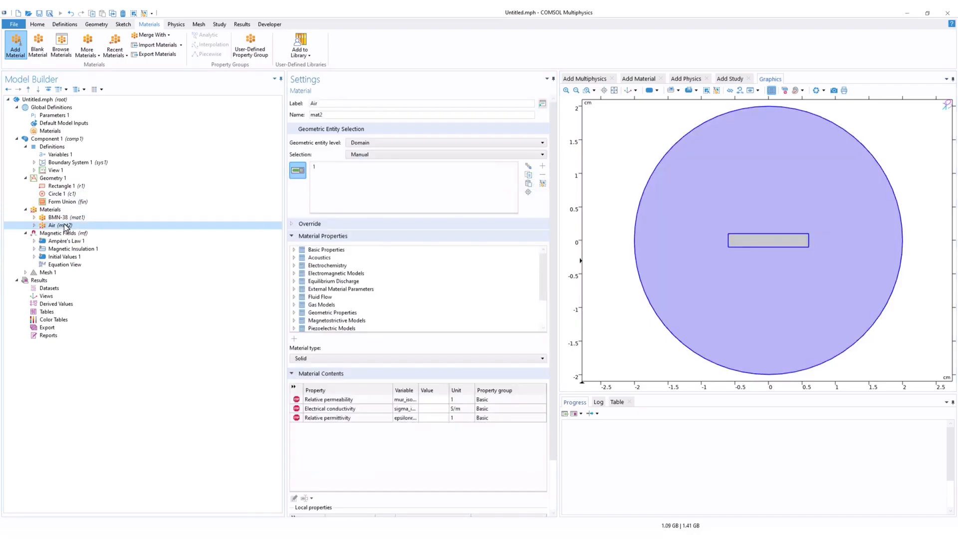
pyautogui.click(74, 217)
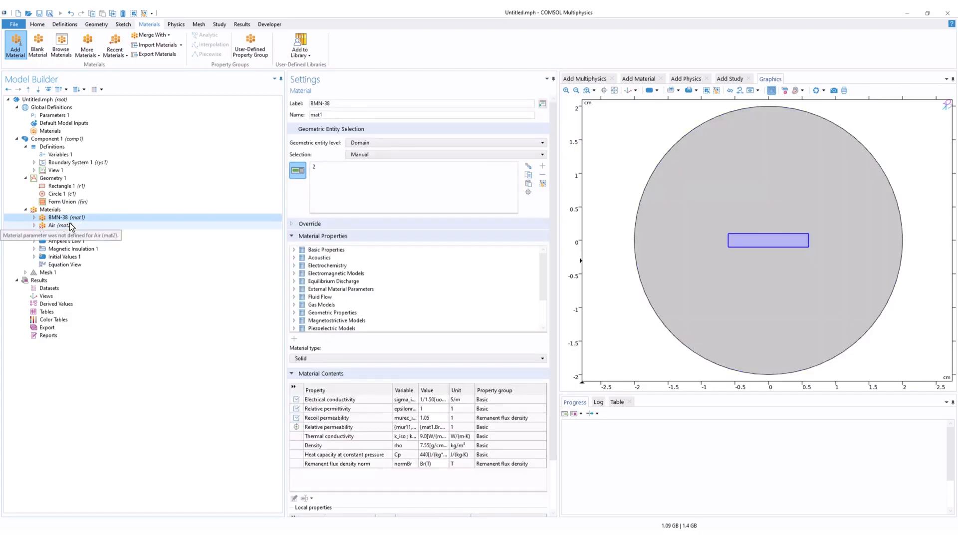
# Step: Set the Air material's electrical conductivity to 0 S/m, relative permeability to 1 and relative permittivity to 1
pyautogui.click(70, 223)
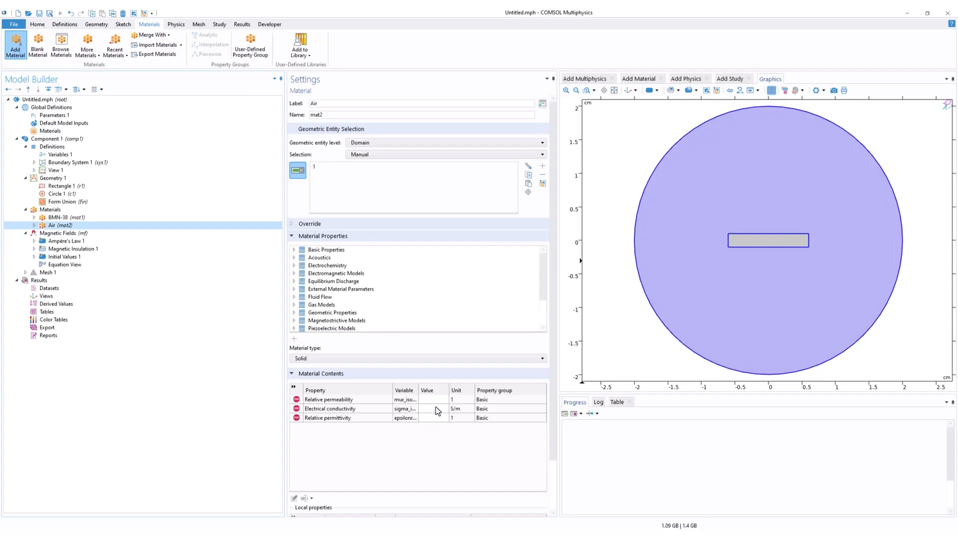
pyautogui.click(444, 406)
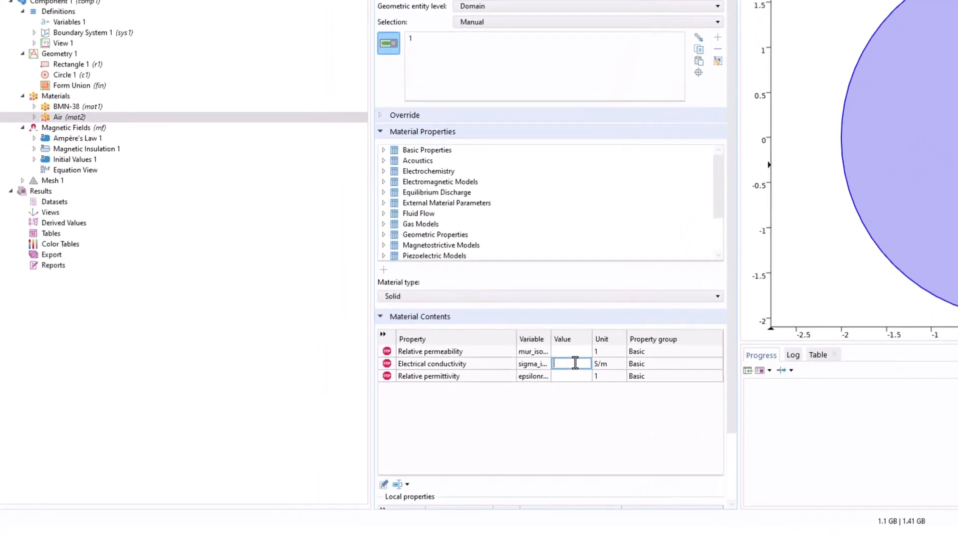
pyautogui.write('0')
pyautogui.click(573, 352)
pyautogui.write('1')
pyautogui.click(563, 377)
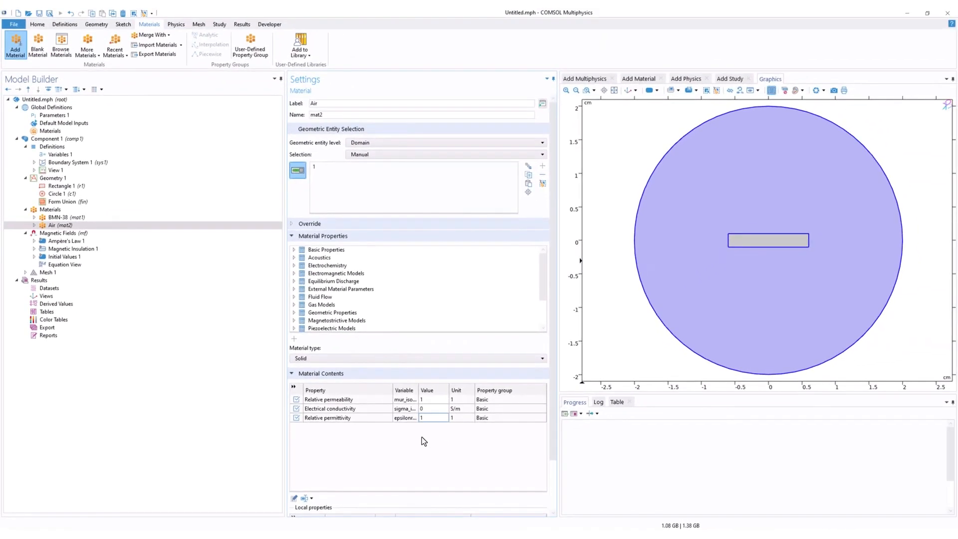
# Step: Add a Magnet domain feature to Magnetic Fields and assign it to the rectangular domain
pyautogui.click(74, 233)
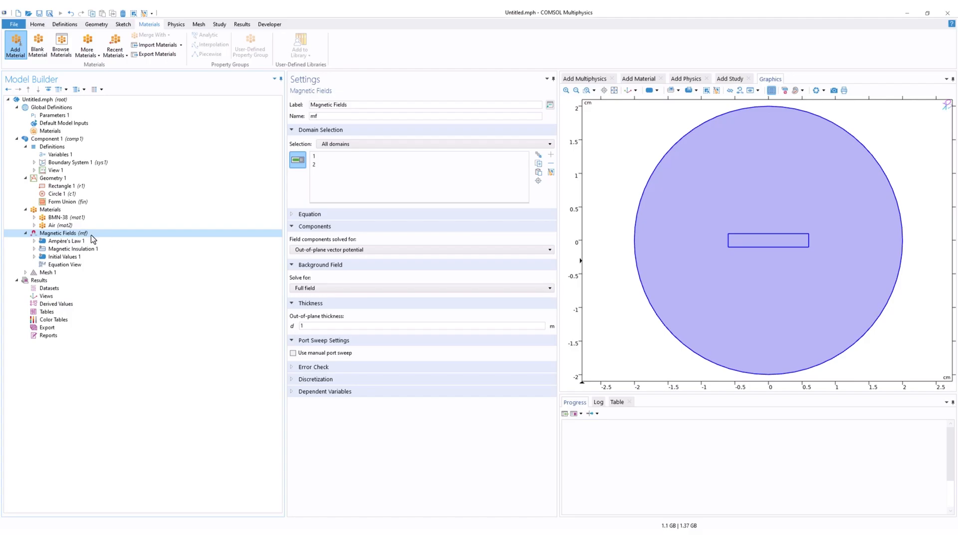
pyautogui.click(180, 25)
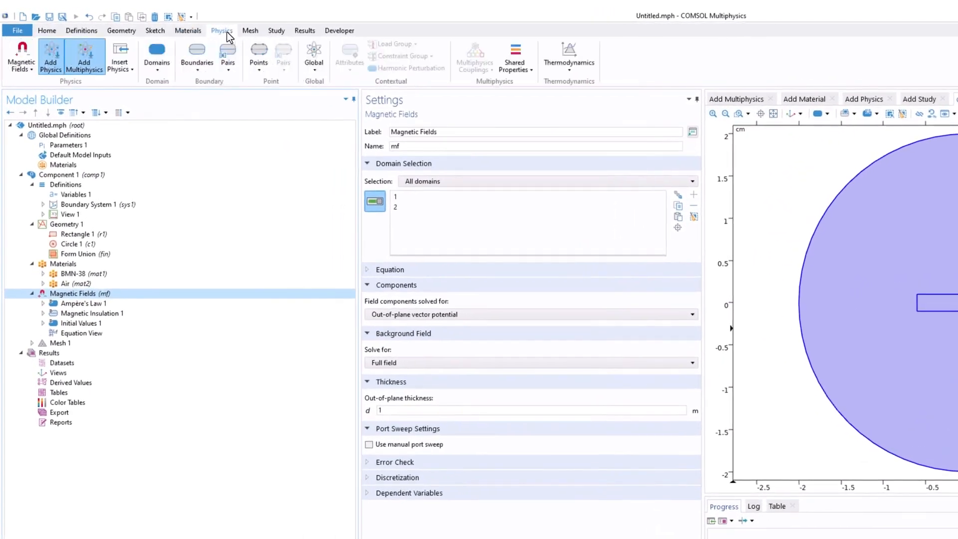
pyautogui.click(162, 71)
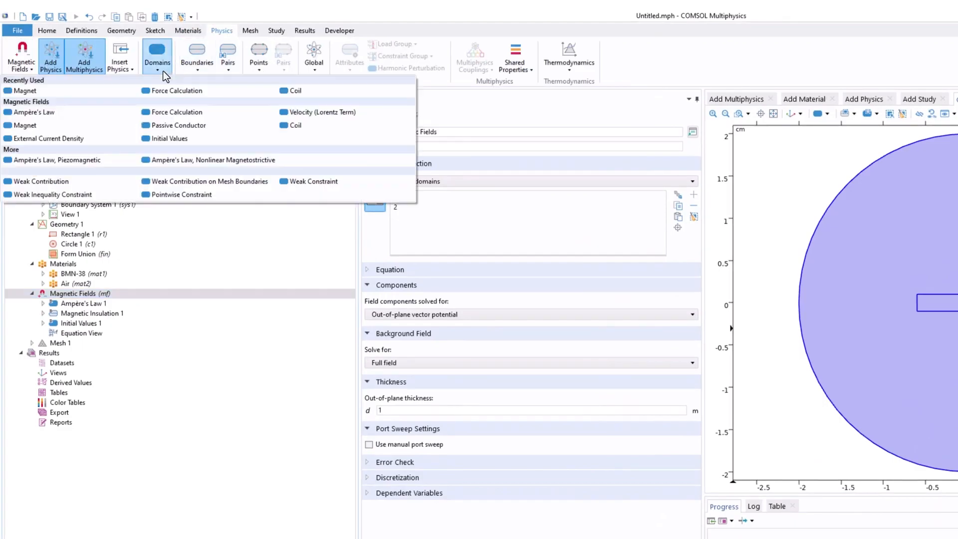
pyautogui.click(28, 91)
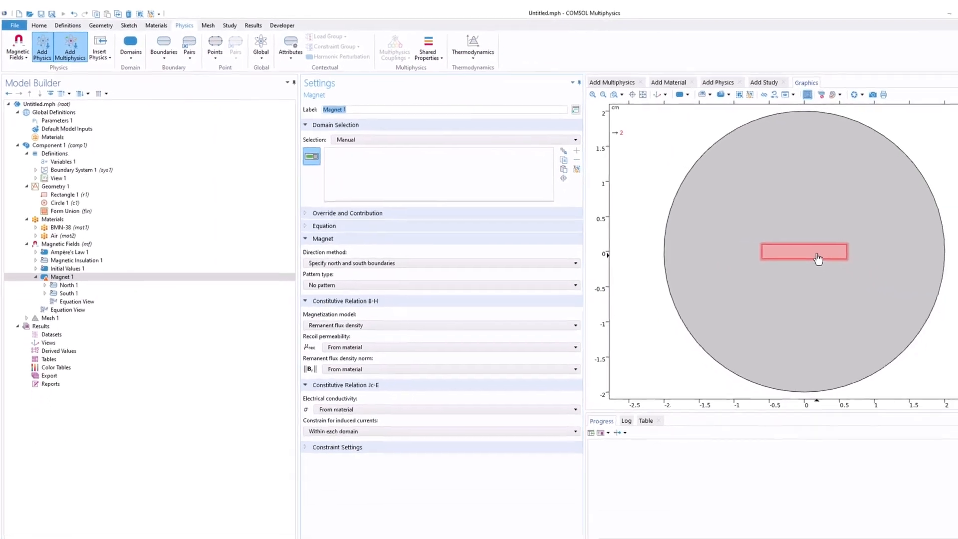
pyautogui.click(944, 303)
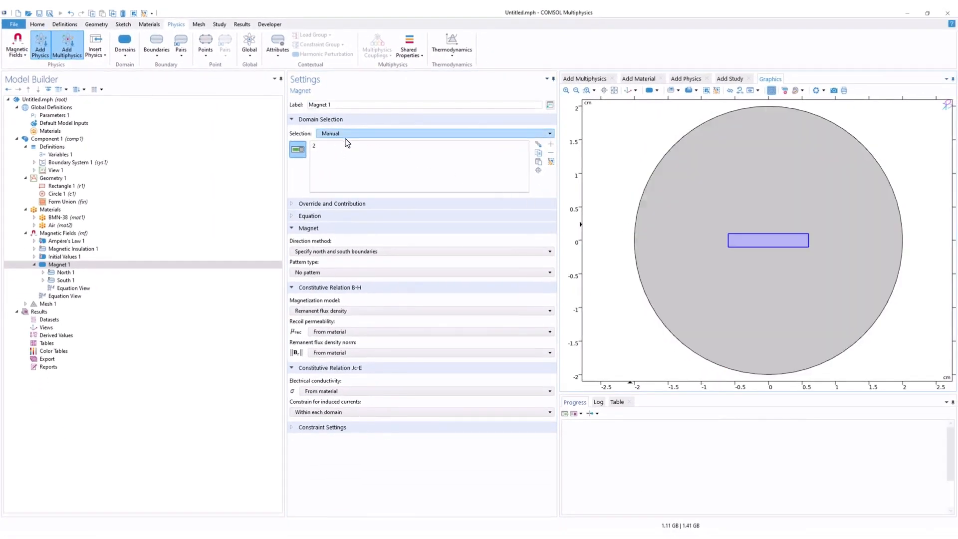
# Step: Assign the rectangle's left edge as the magnet's North boundary and its right edge as the South boundary
pyautogui.click(64, 267)
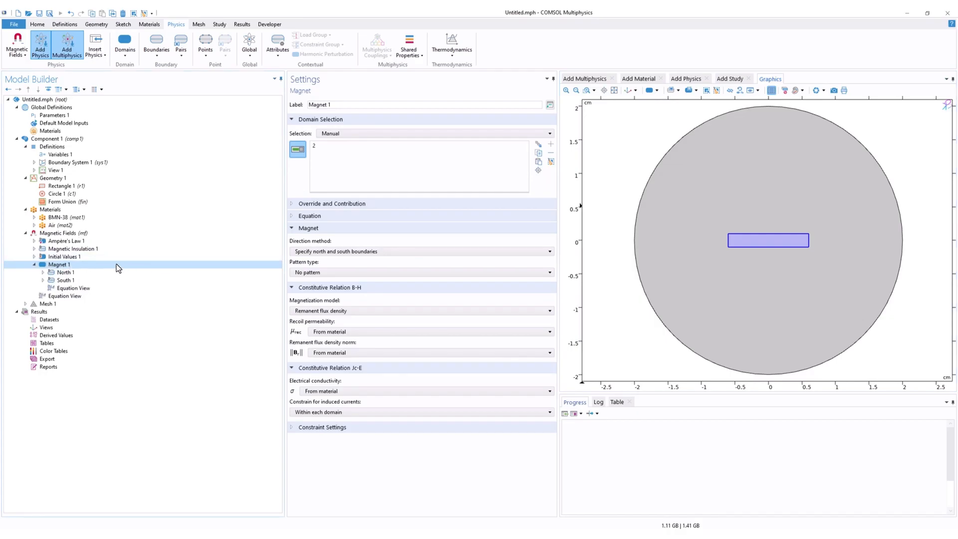
pyautogui.click(65, 272)
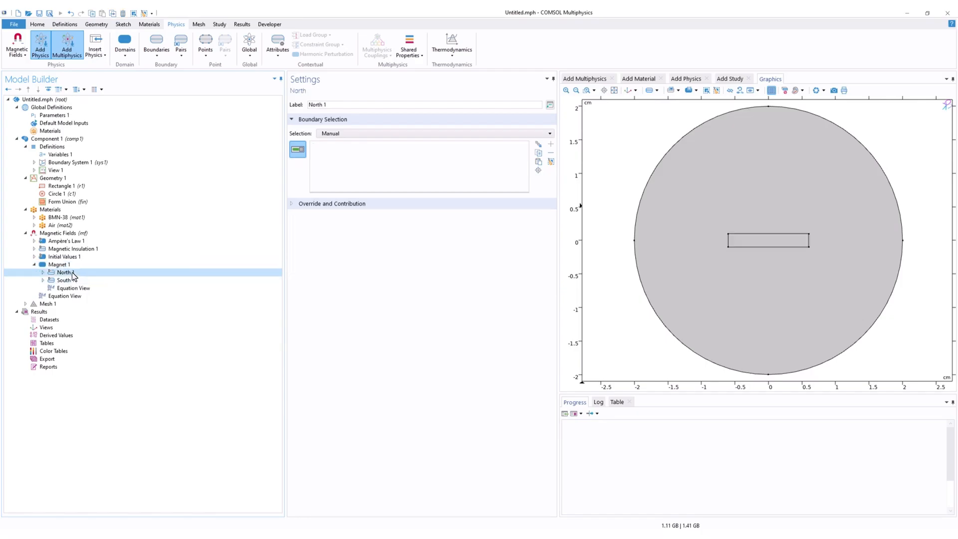
pyautogui.click(728, 244)
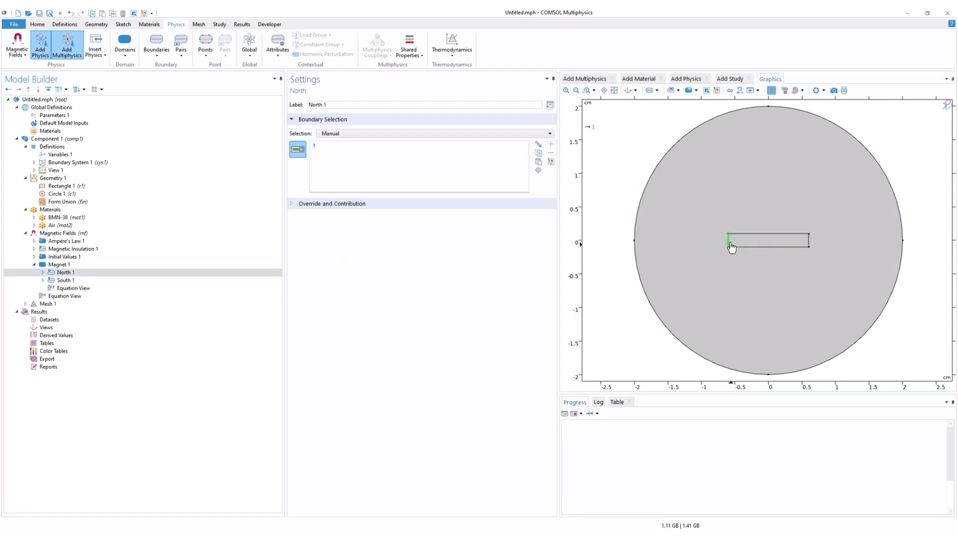
pyautogui.click(65, 281)
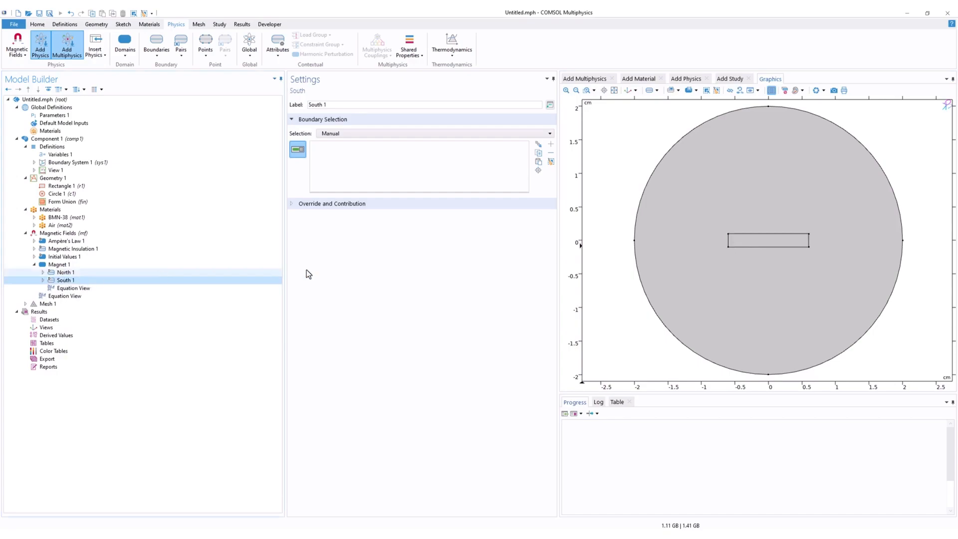
pyautogui.click(809, 241)
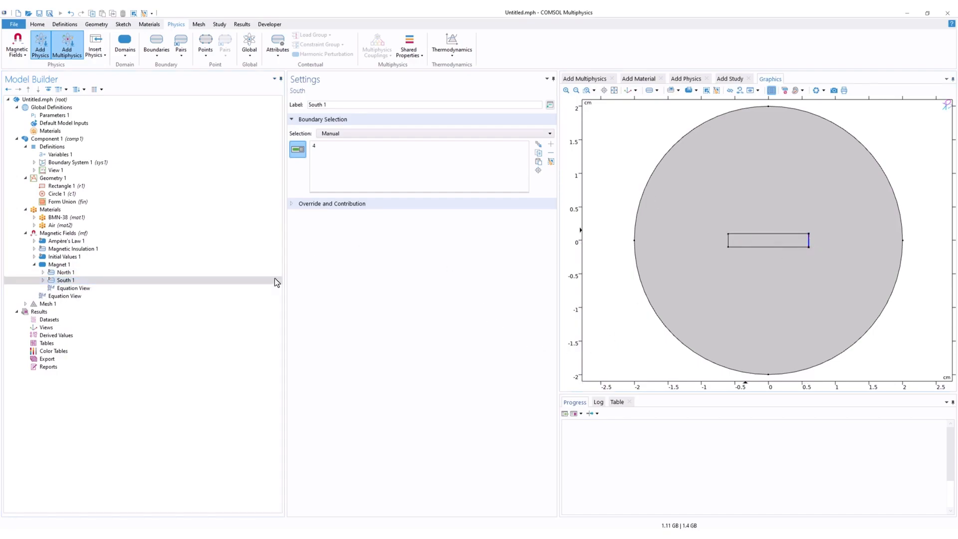
pyautogui.click(95, 265)
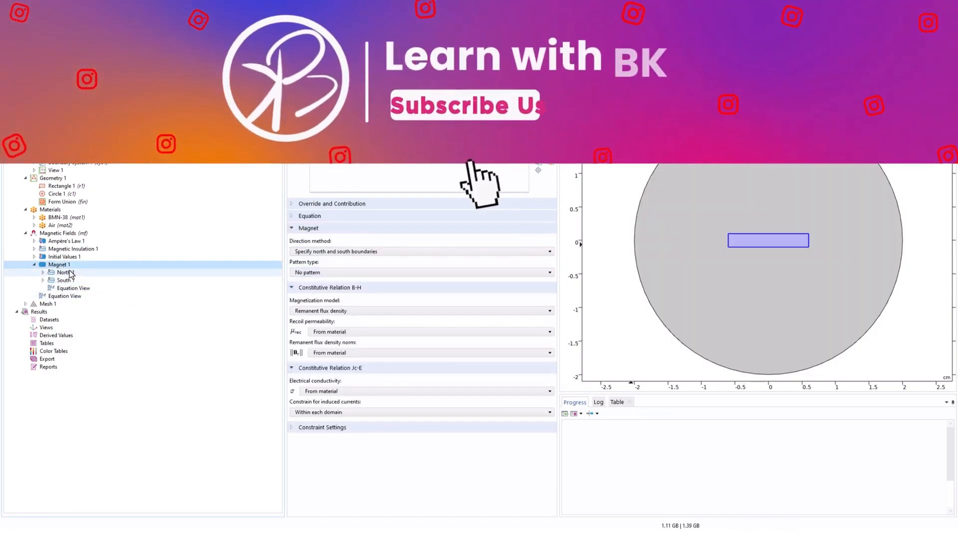
pyautogui.click(68, 273)
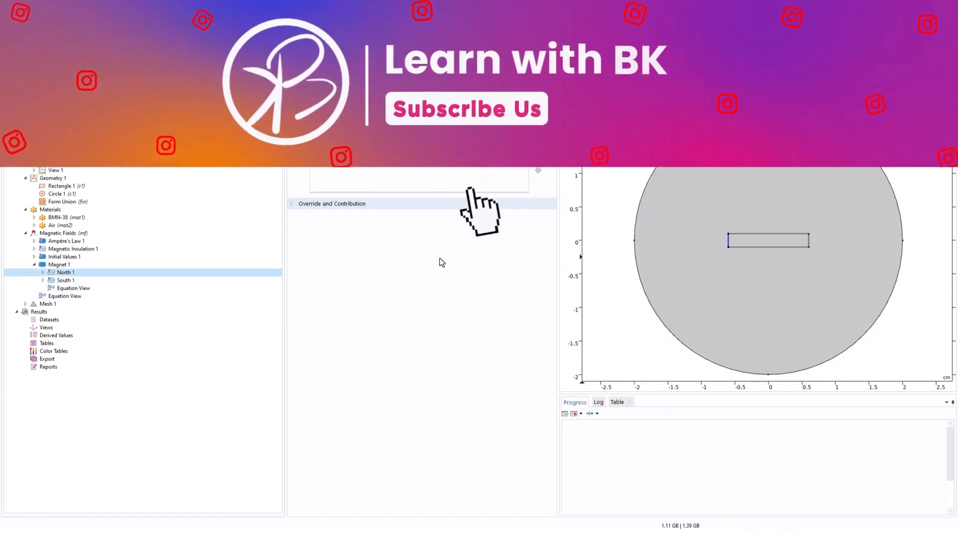
pyautogui.click(66, 282)
pyautogui.click(810, 244)
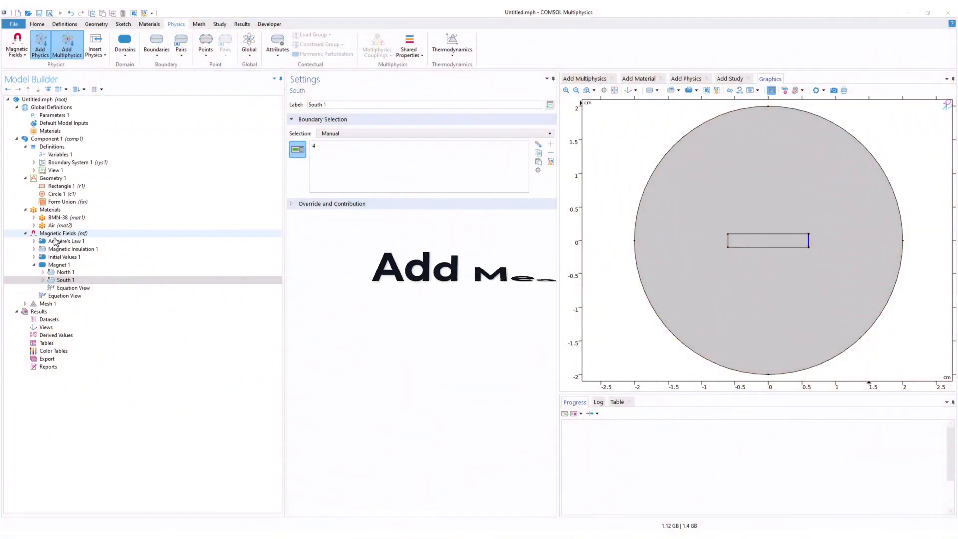
# Step: Add a second, physics-controlled mesh to Component 1 and delete the original user-controlled Mesh 1
pyautogui.click(53, 305)
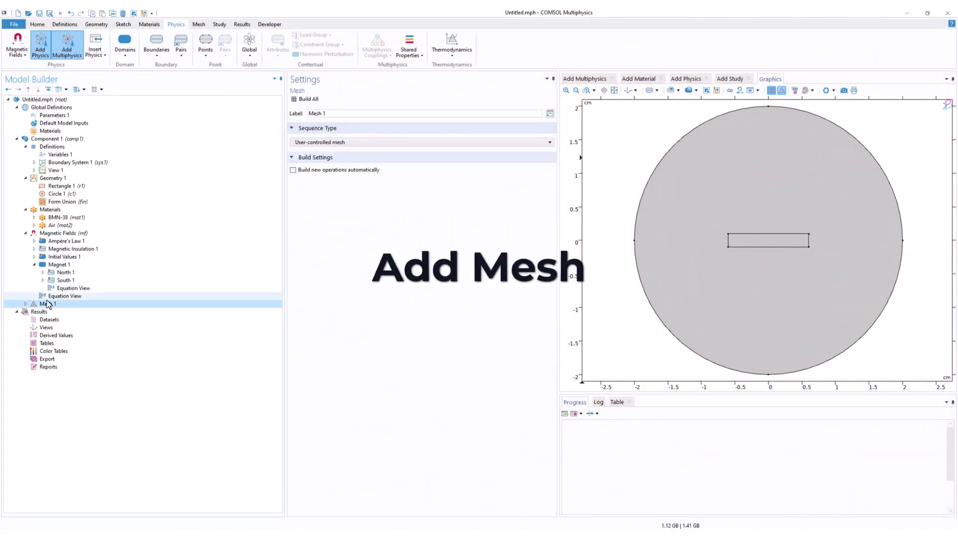
pyautogui.click(25, 304)
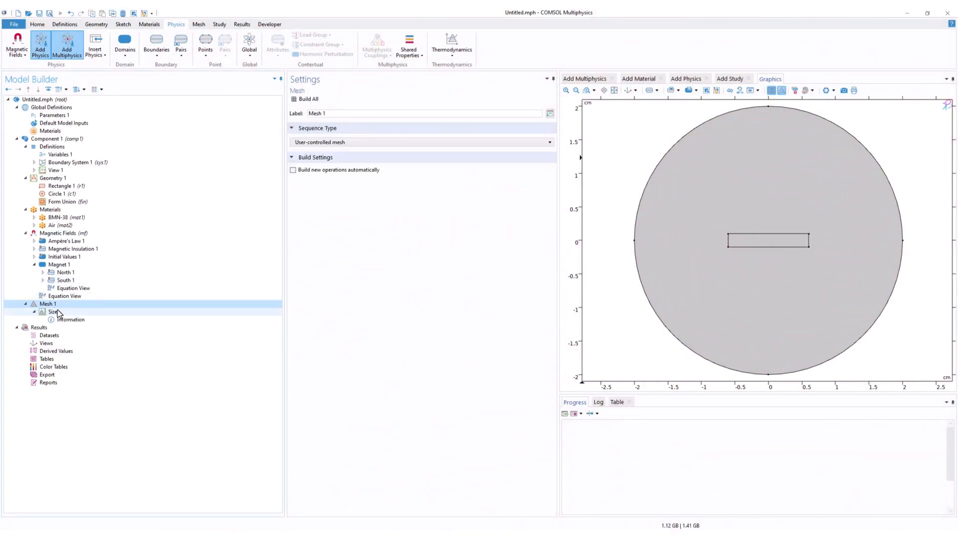
pyautogui.click(199, 25)
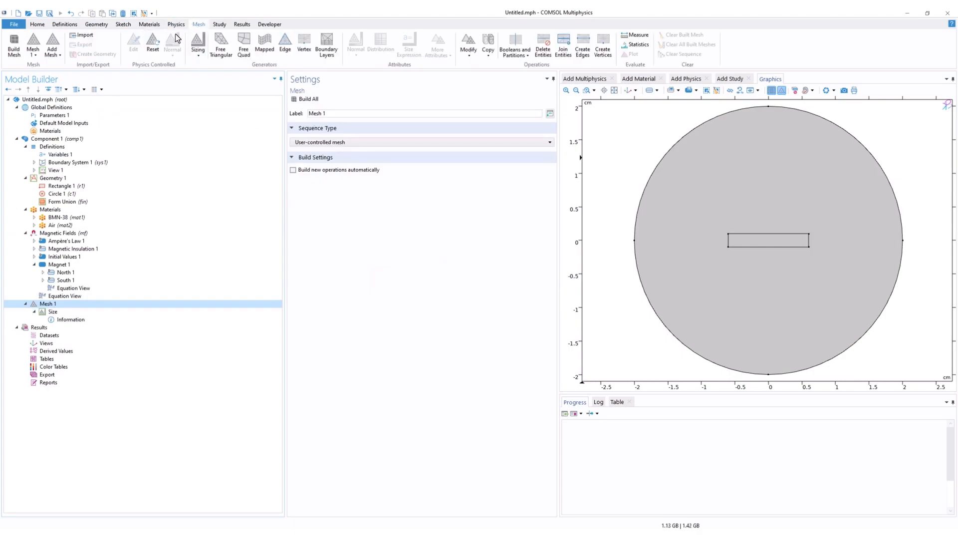
pyautogui.click(53, 44)
pyautogui.click(67, 313)
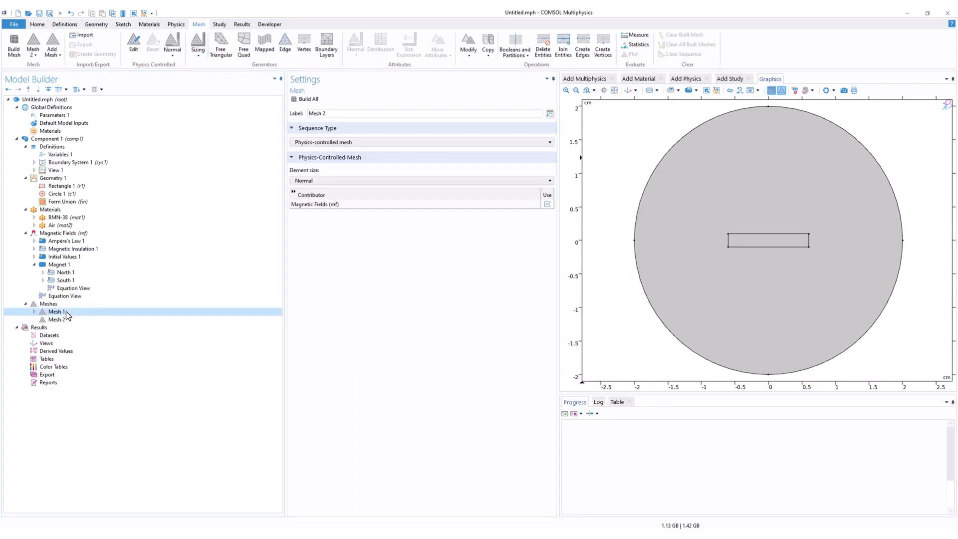
pyautogui.press('Delete')
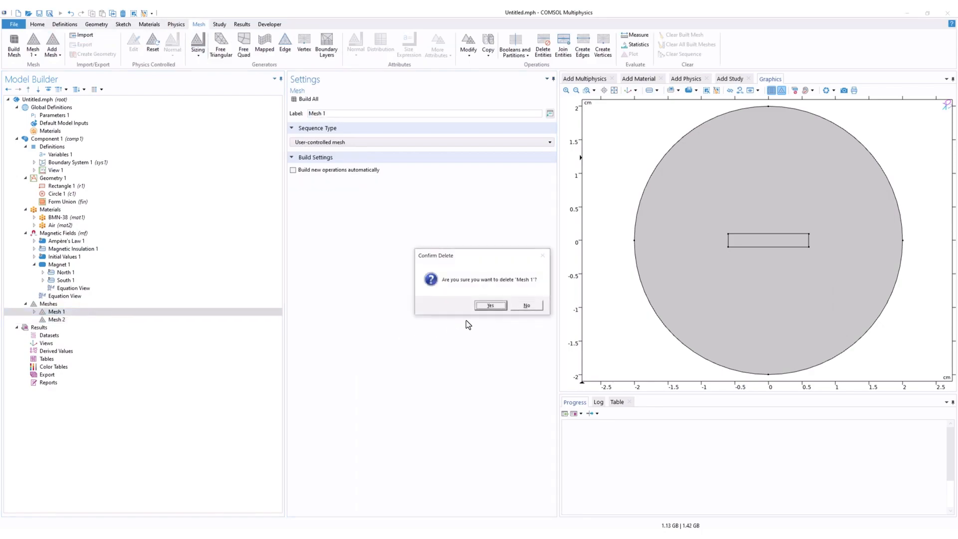
pyautogui.click(490, 305)
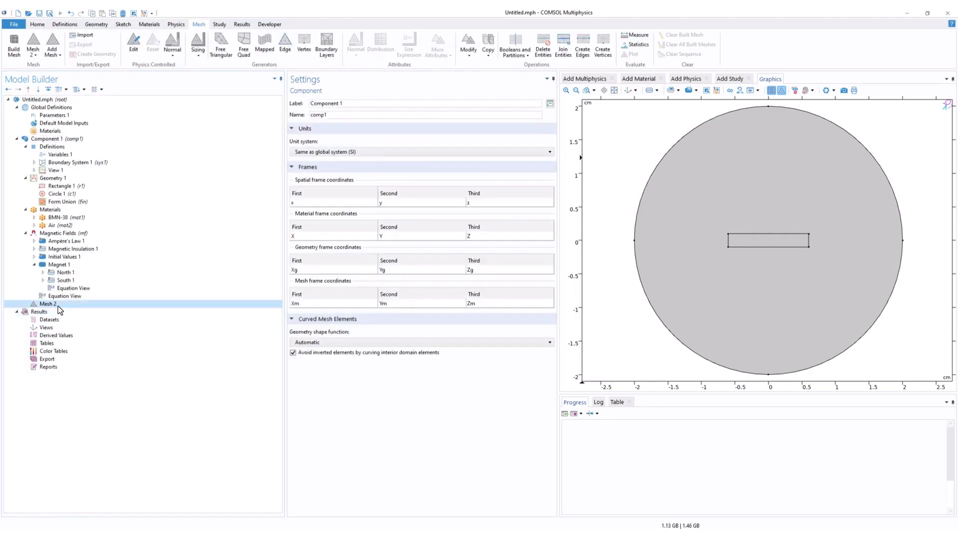
# Step: Relabel the remaining mesh Mesh 1, build it and inspect the elements around the rectangle
pyautogui.click(58, 305)
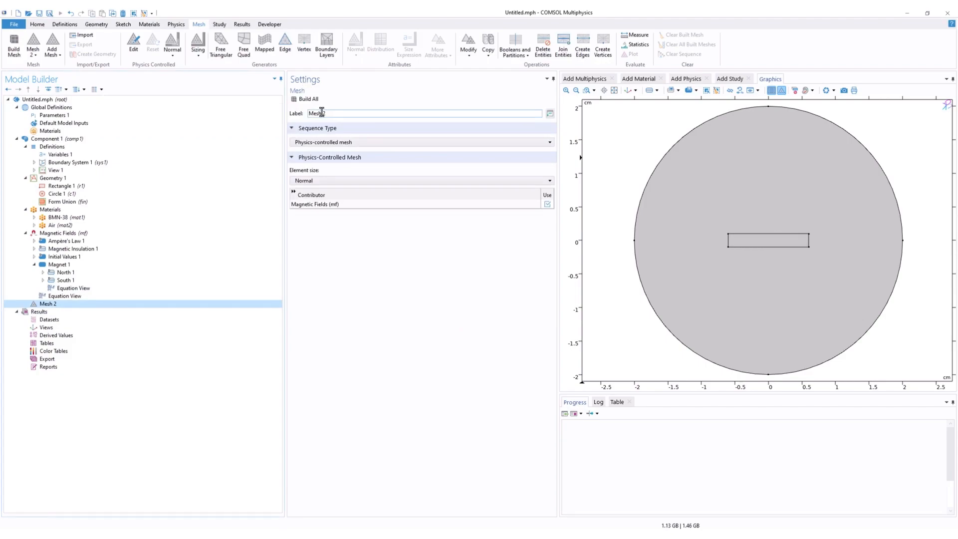
pyautogui.write('1')
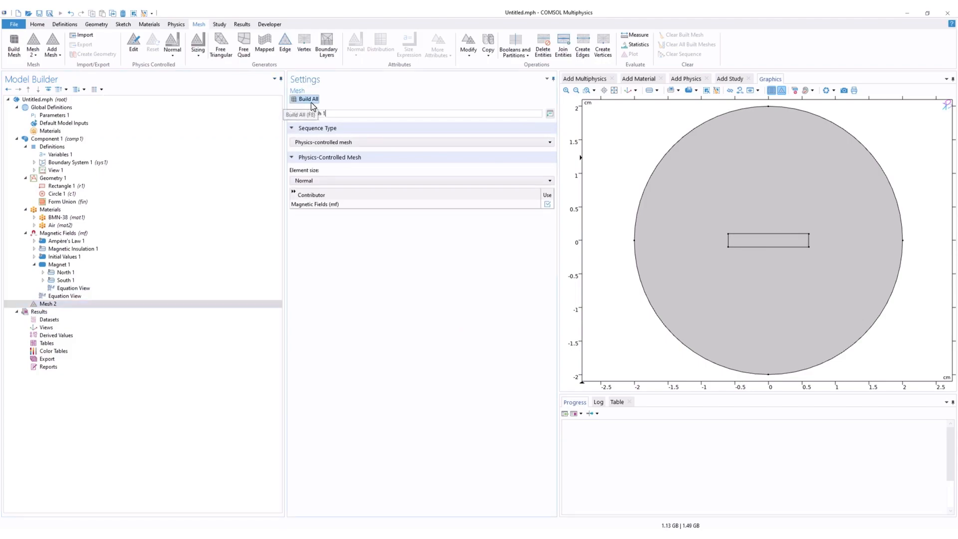
pyautogui.click(391, 286)
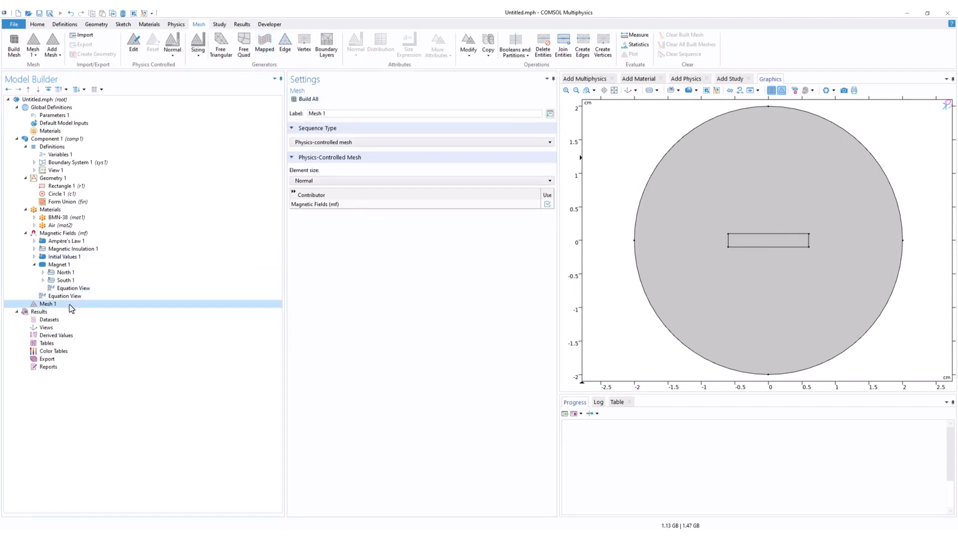
pyautogui.click(308, 99)
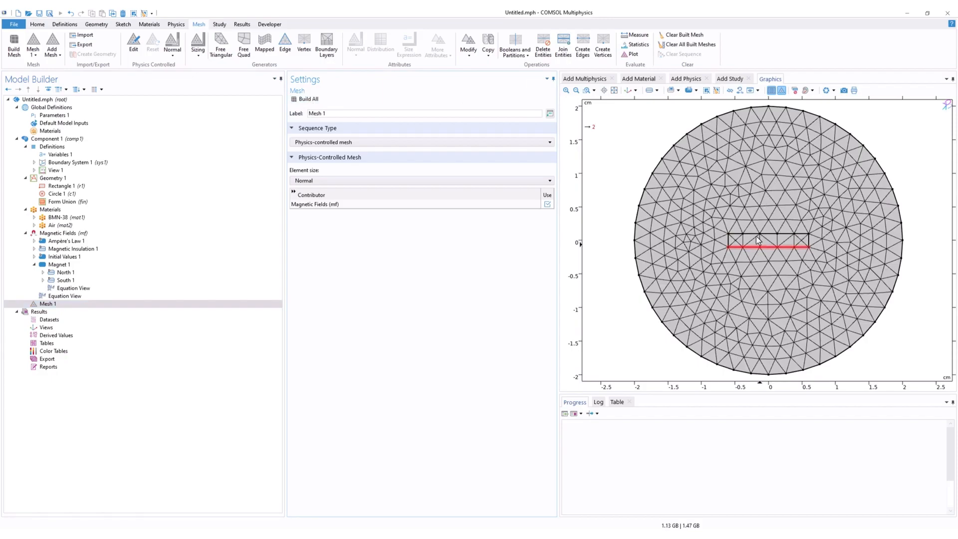
pyautogui.scroll(5, 773, 187)
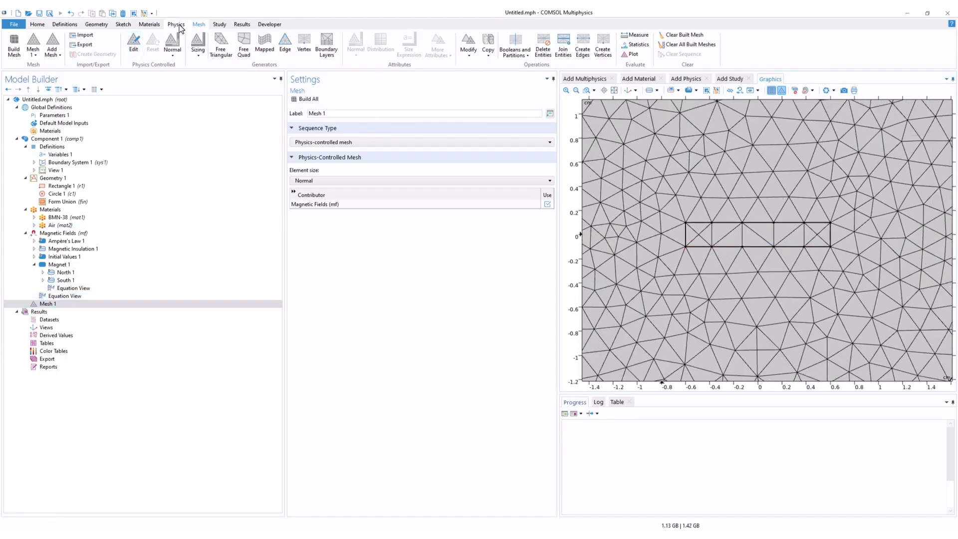
# Step: Add a Free Triangular operation to Mesh 1 with a Size attribute applied at domain level to the magnet rectangle
pyautogui.click(198, 53)
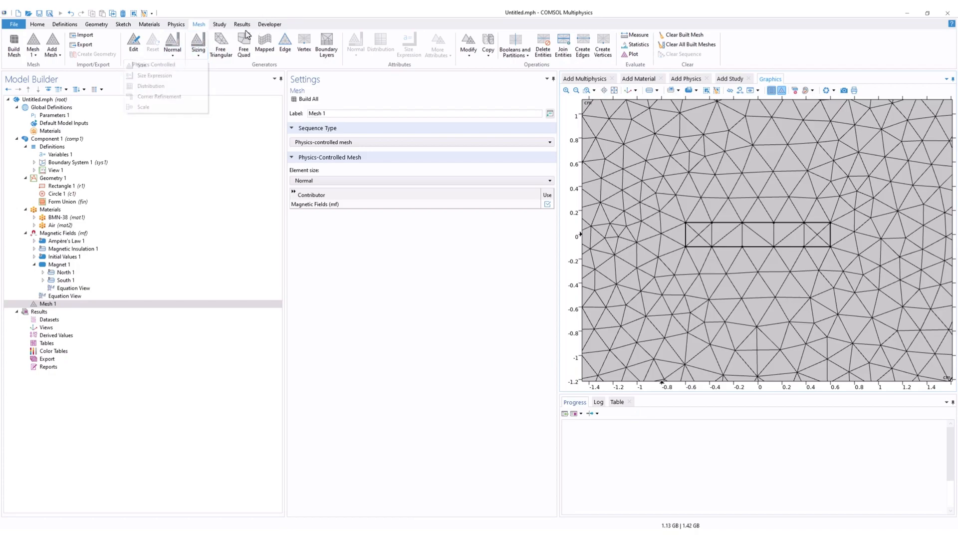
pyautogui.click(230, 44)
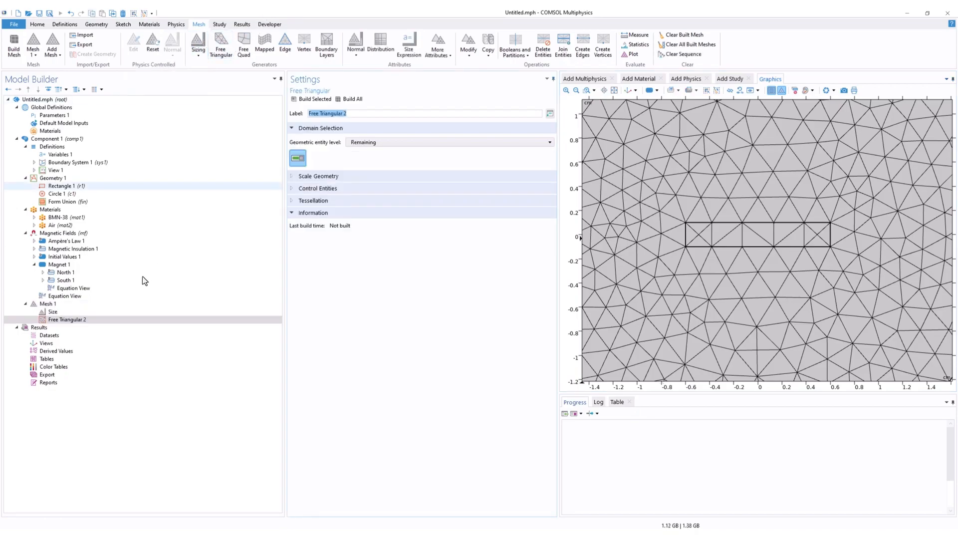
pyautogui.rightClick(86, 321)
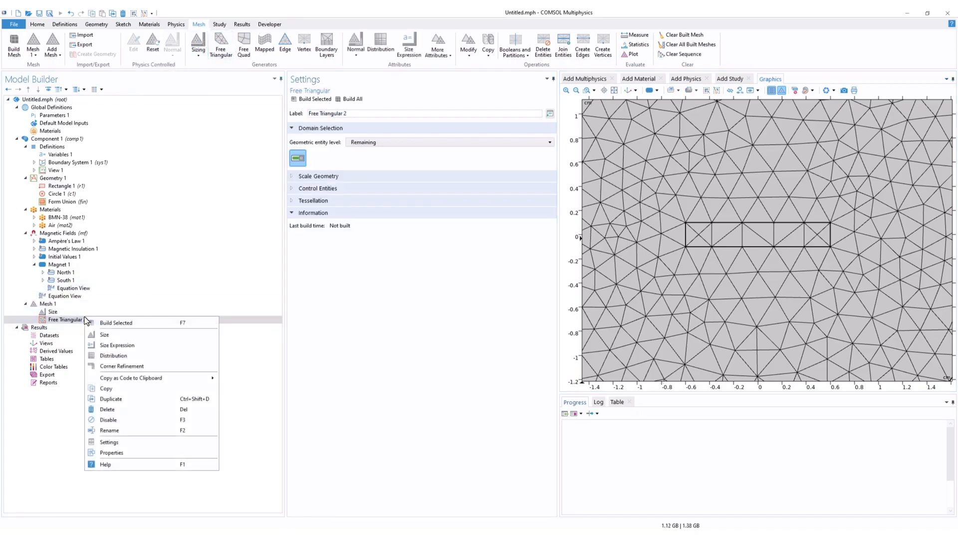
pyautogui.click(112, 334)
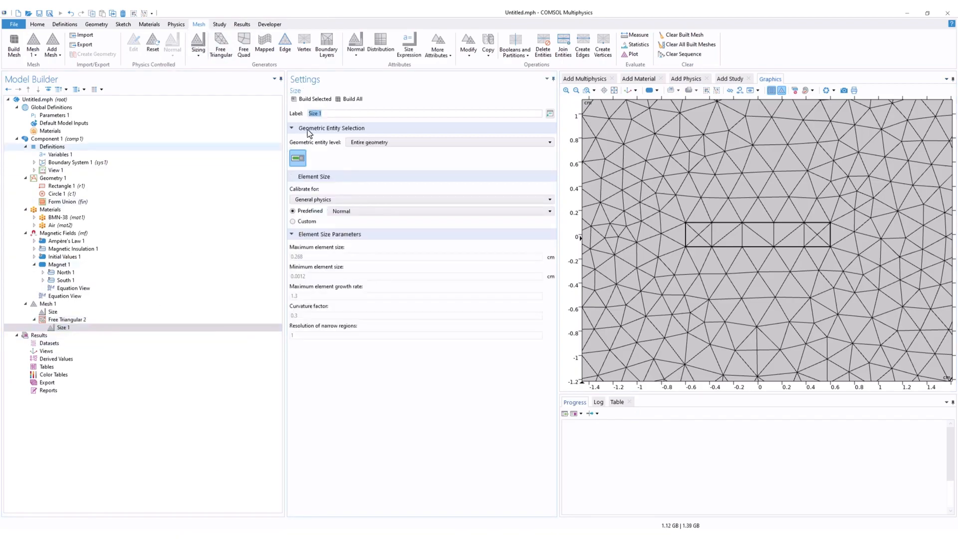
pyautogui.click(372, 143)
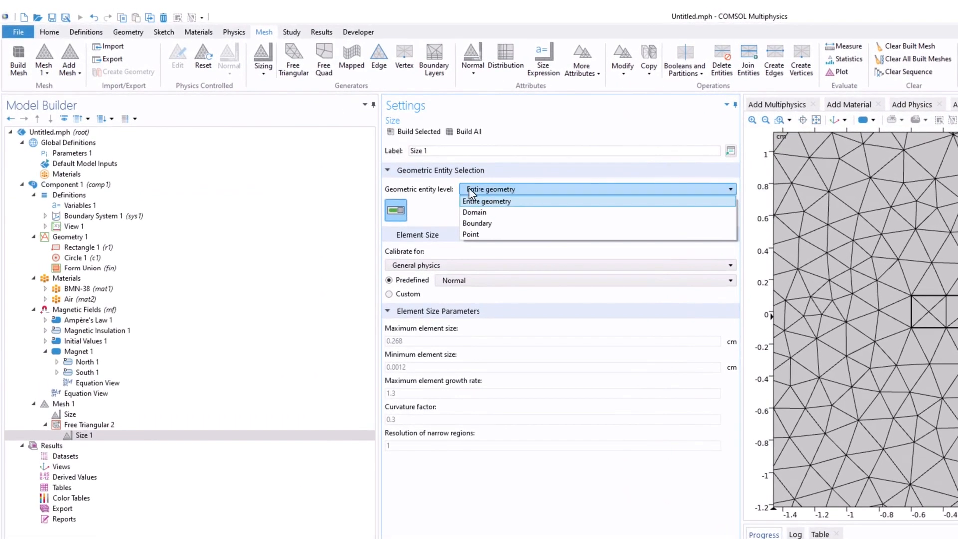
pyautogui.click(488, 212)
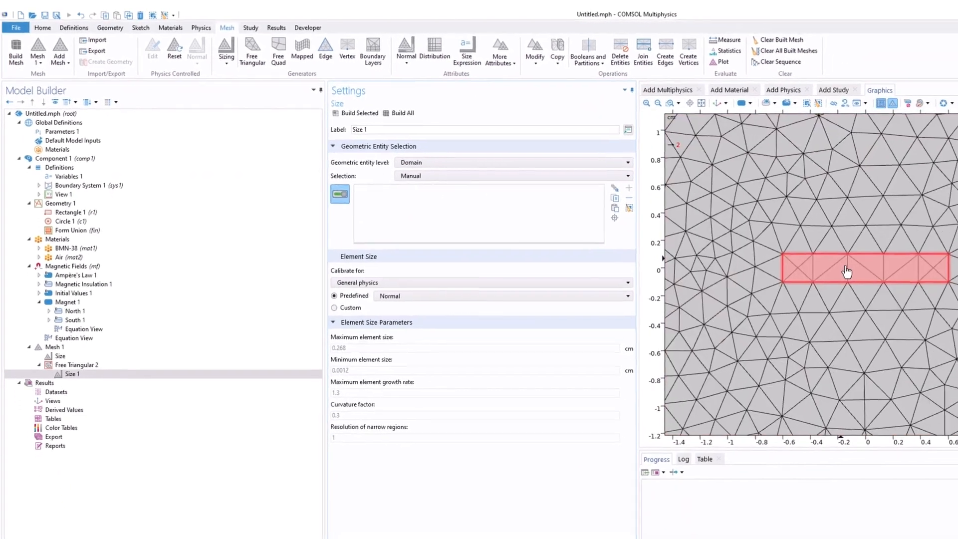
pyautogui.click(944, 305)
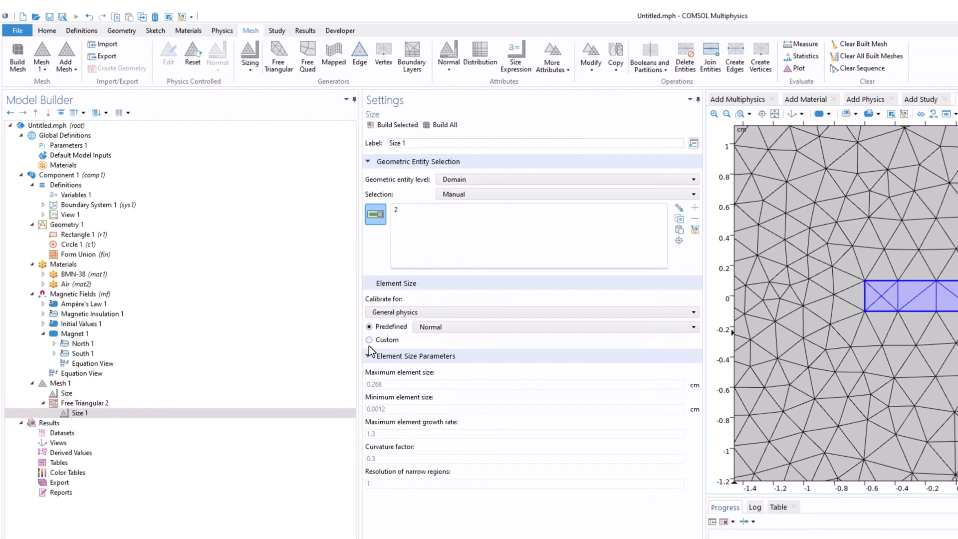
# Step: Set the magnet domain's custom mesh size to a maximum element size of 0.05 cm and a minimum of 0.001 cm
pyautogui.click(369, 340)
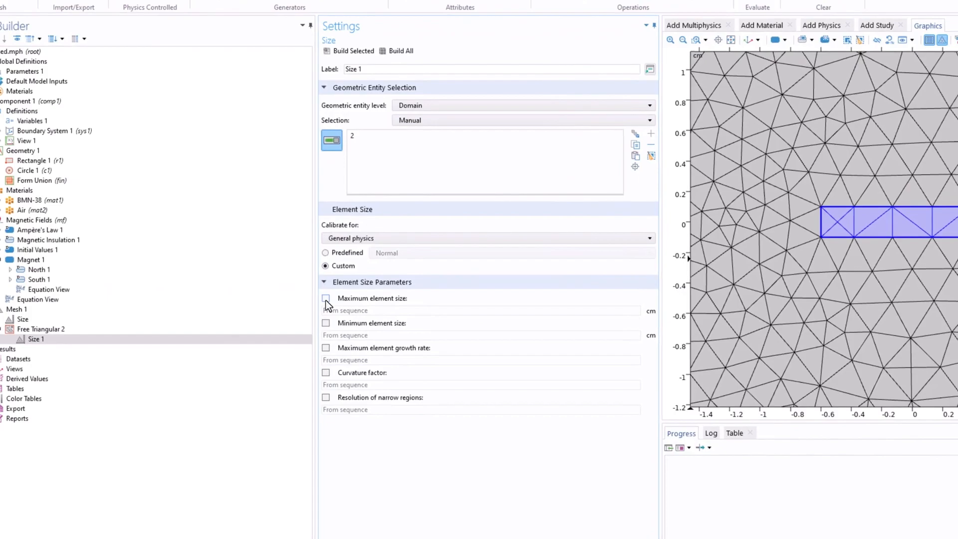
pyautogui.click(326, 299)
pyautogui.click(342, 310)
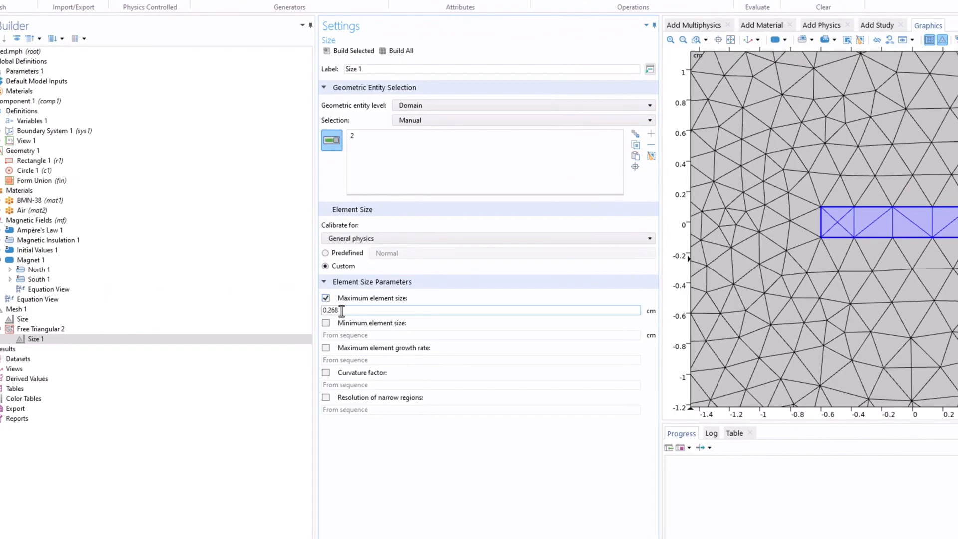
pyautogui.moveTo(342, 310); pyautogui.dragTo(322, 311)
pyautogui.write('0')
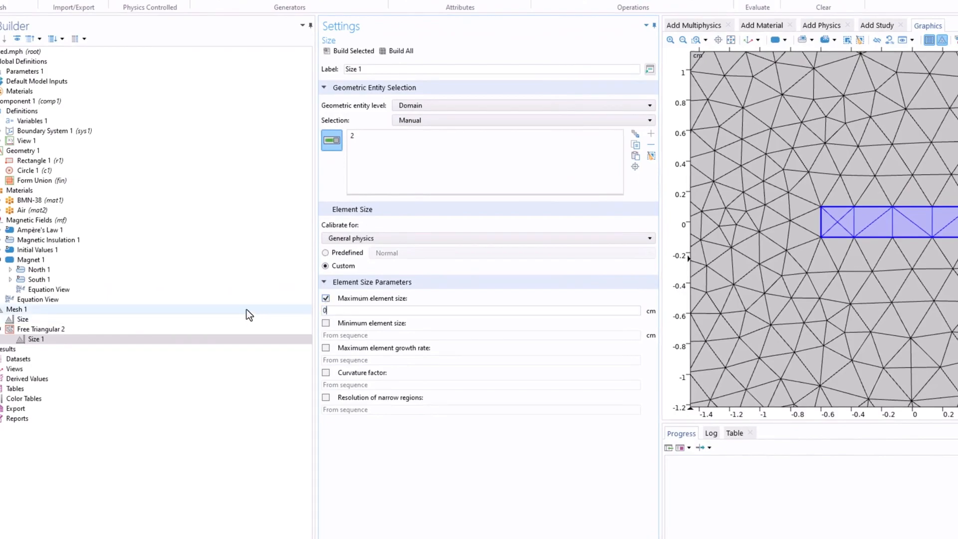
pyautogui.write('.05')
pyautogui.click(327, 323)
pyautogui.moveTo(344, 335); pyautogui.dragTo(335, 335)
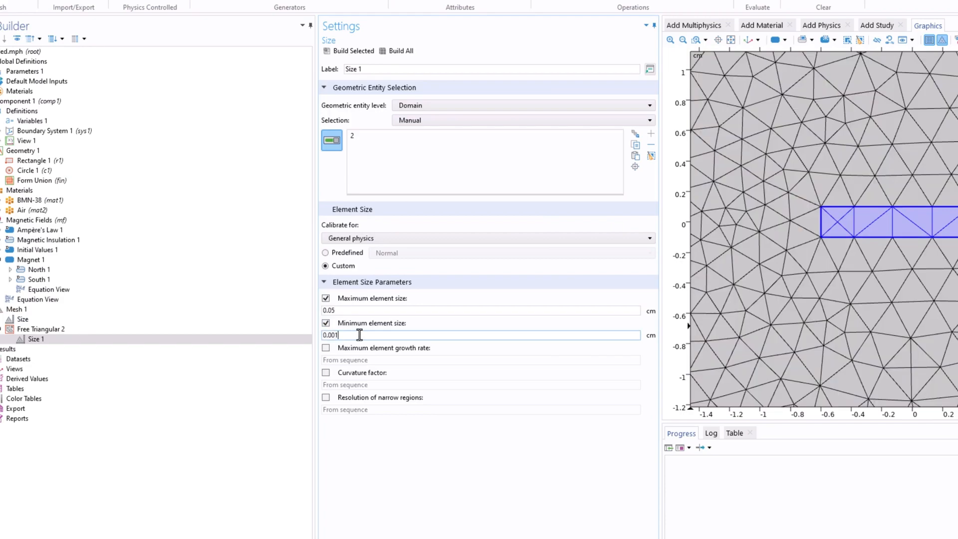
# Step: Set the magnet domain's maximum element growth rate to 1.2, build the whole mesh and inspect the refined elements around the magnet
pyautogui.click(325, 348)
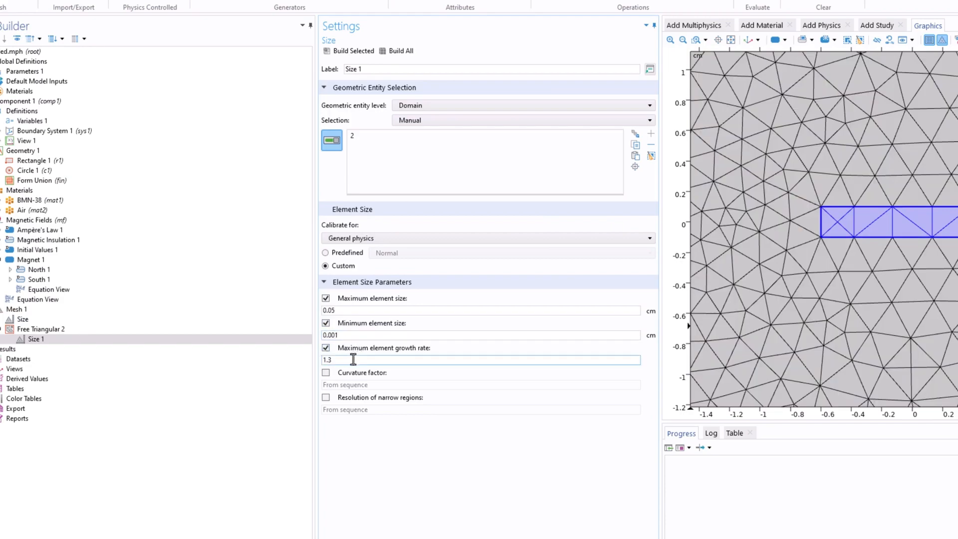
pyautogui.moveTo(328, 360); pyautogui.dragTo(348, 359)
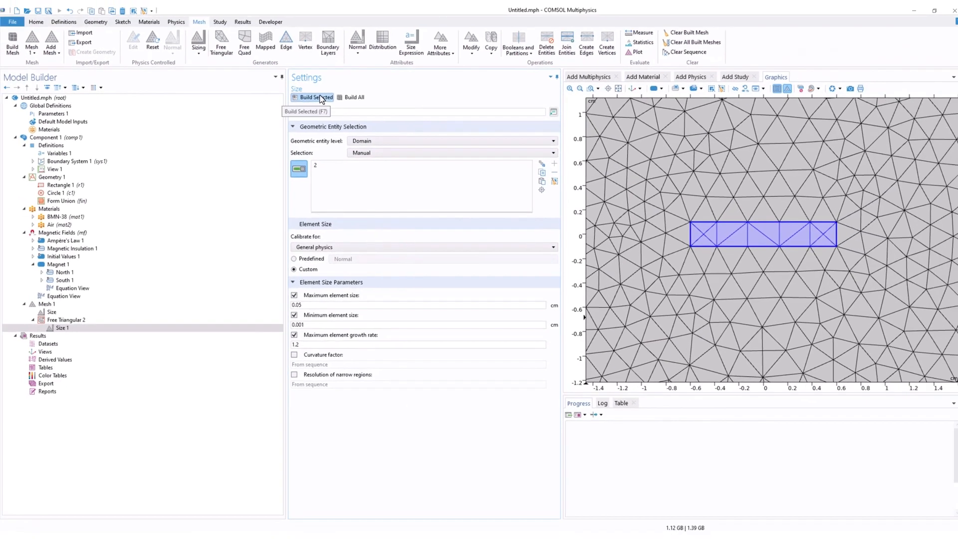
pyautogui.click(354, 100)
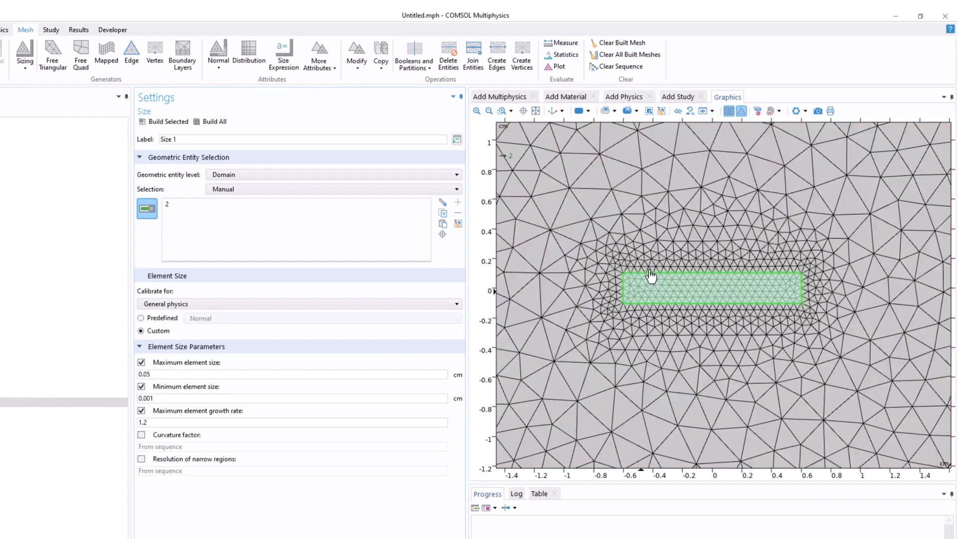
pyautogui.scroll(-5, 737, 281)
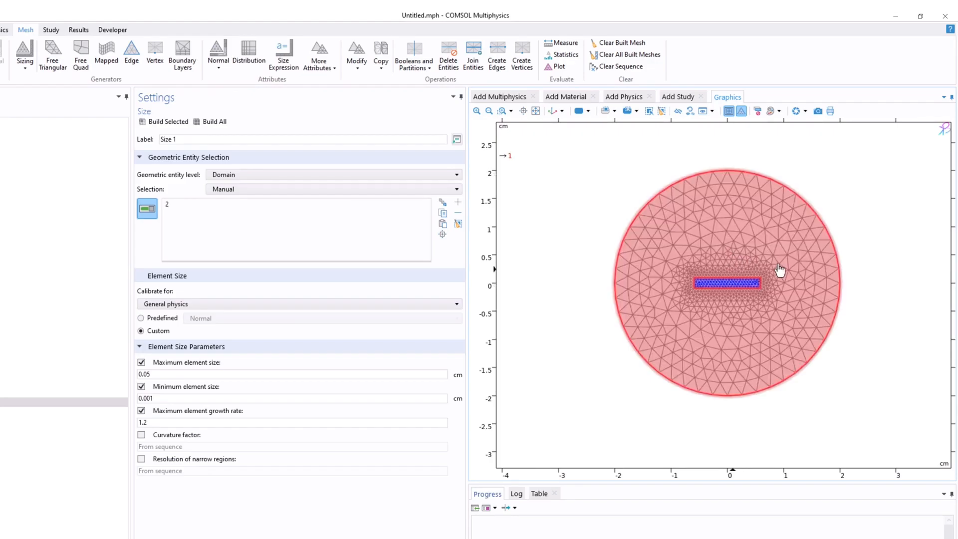
pyautogui.click(535, 111)
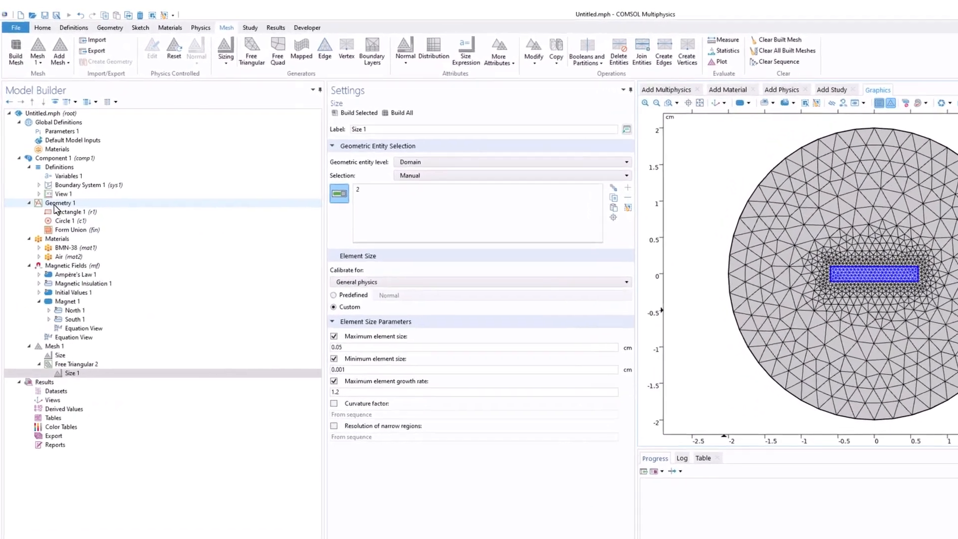
# Step: Collapse the Geometry 1, Materials, Magnetic Fields and Mesh 1 branches of the model tree
pyautogui.click(56, 203)
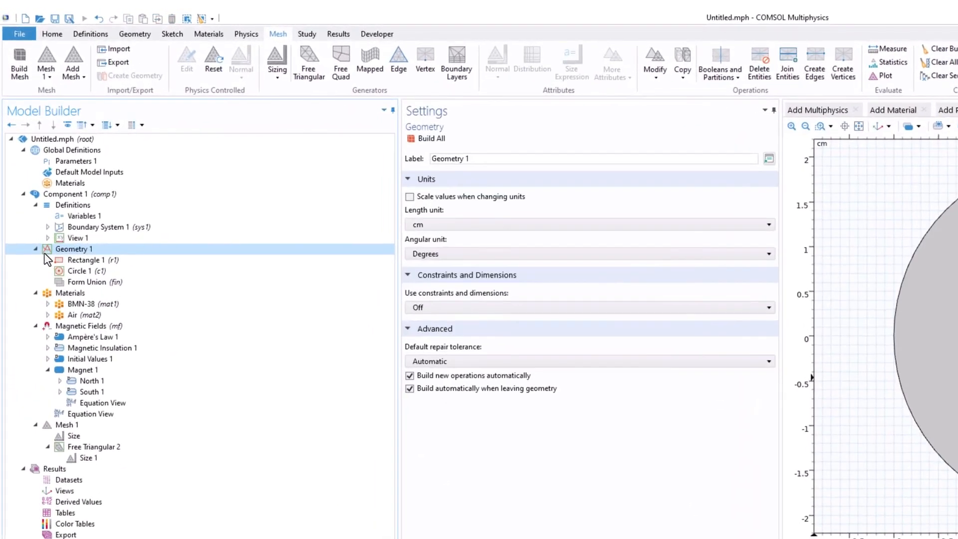
pyautogui.click(29, 203)
pyautogui.click(30, 213)
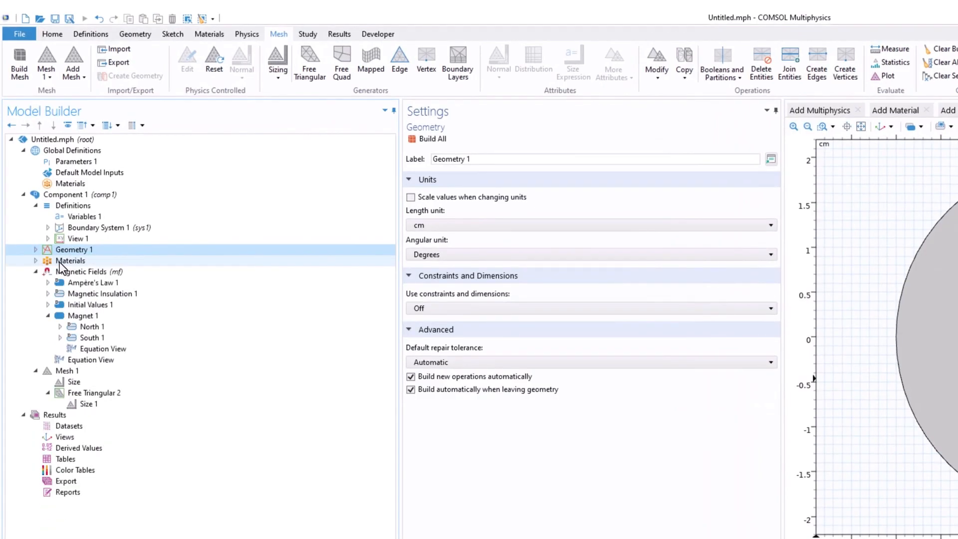
pyautogui.click(60, 261)
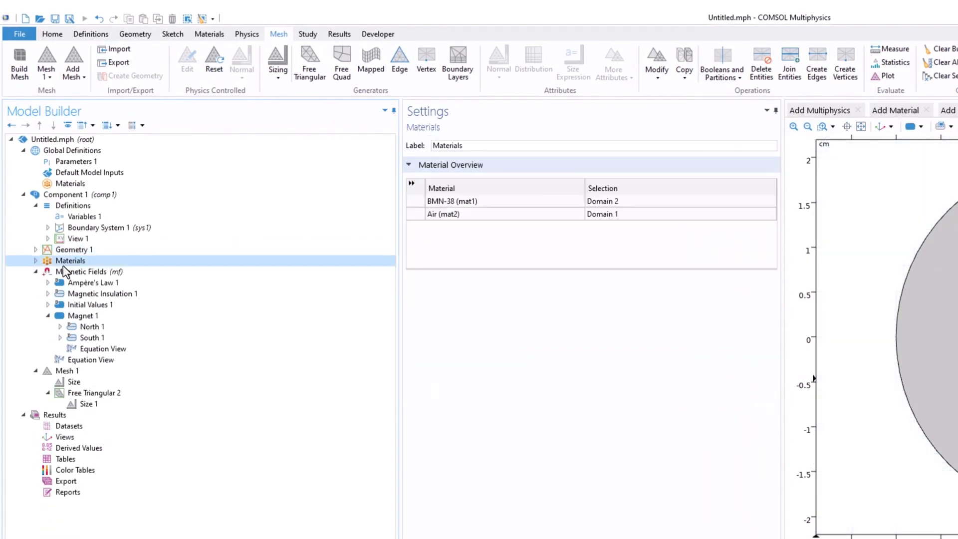
pyautogui.click(35, 271)
pyautogui.click(69, 282)
pyautogui.click(35, 282)
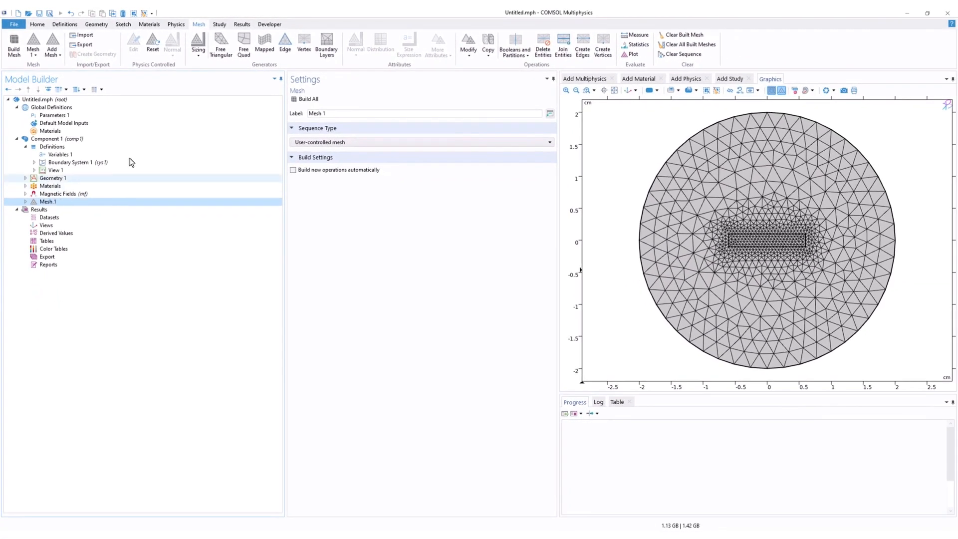
# Step: Add a Stationary study for the Magnetic Fields interface and compute it
pyautogui.click(216, 25)
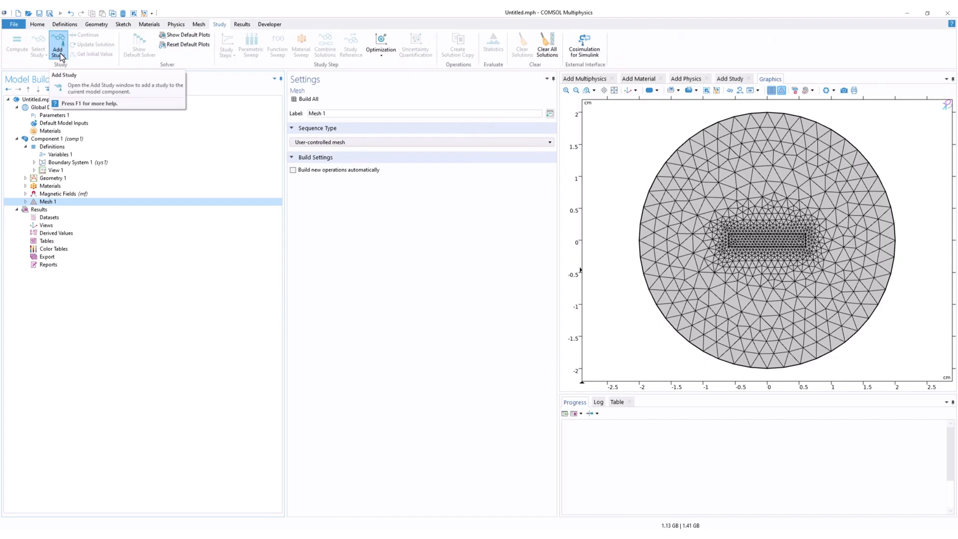
pyautogui.click(726, 78)
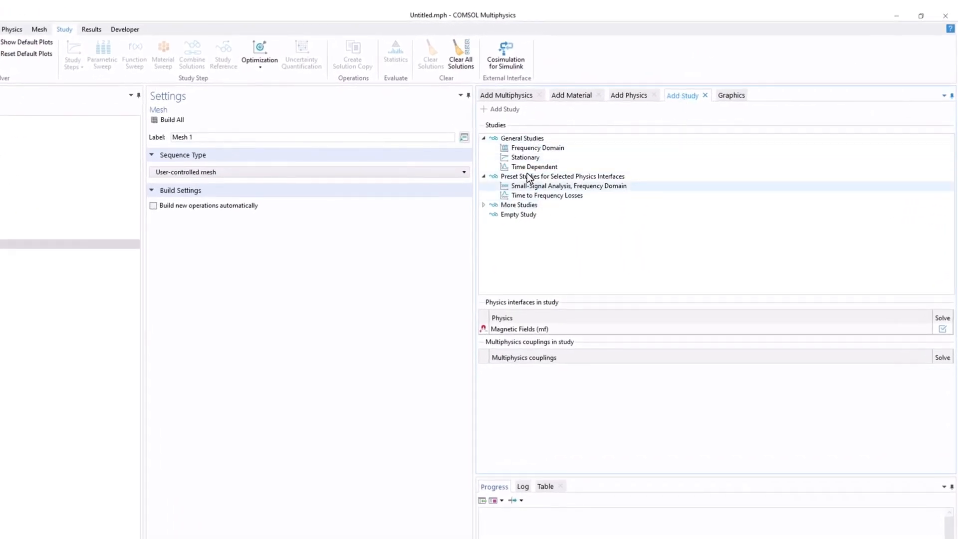
pyautogui.click(526, 158)
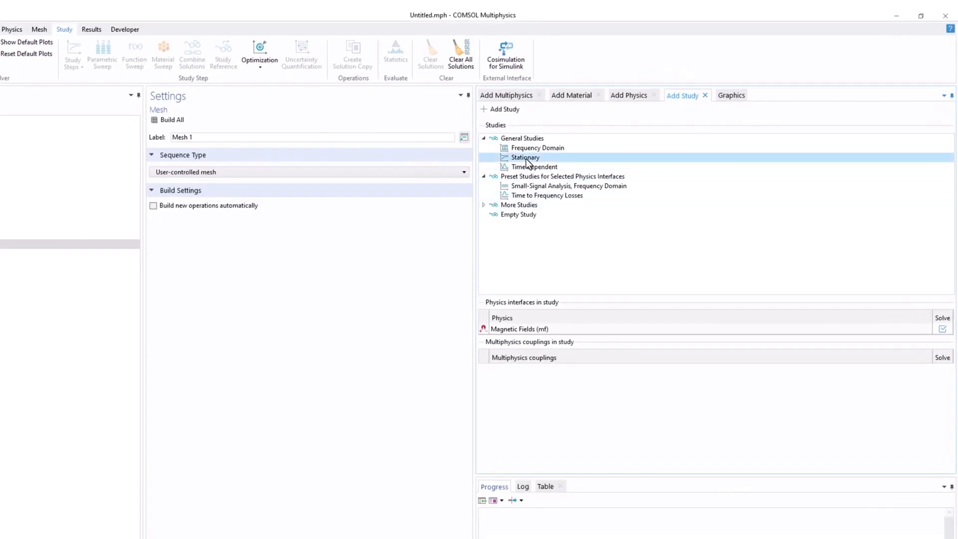
pyautogui.moveTo(527, 162); pyautogui.dragTo(477, 169)
pyautogui.click(477, 169)
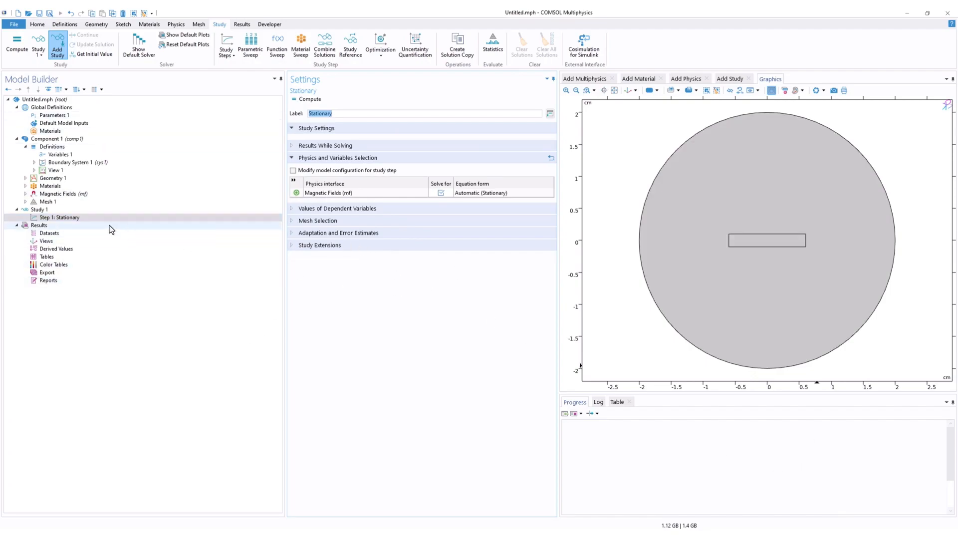
pyautogui.click(309, 101)
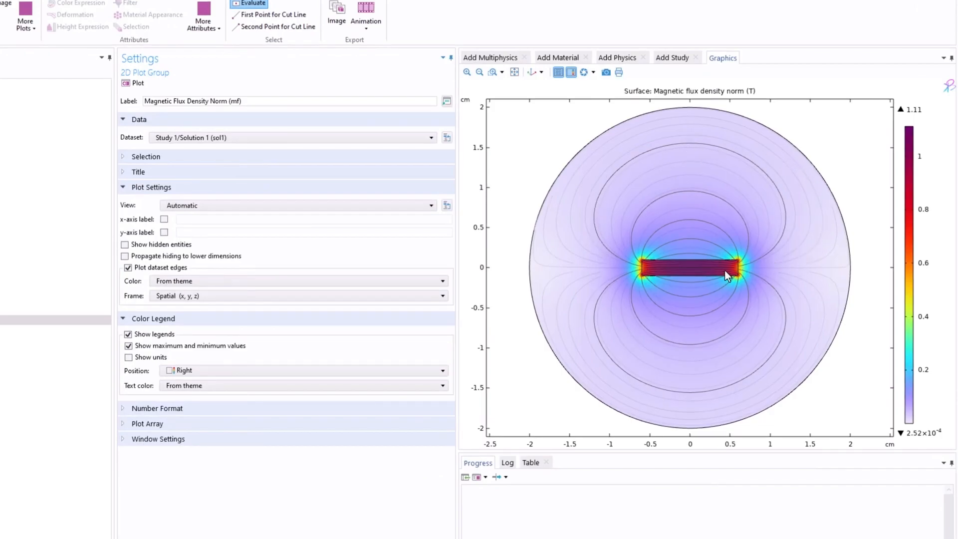
# Step: Give Streamline 1 of the magnetic flux density plot the Interactive arrow point style with a local time of -35
pyautogui.moveTo(659, 269); pyautogui.dragTo(617, 22, button='middle')
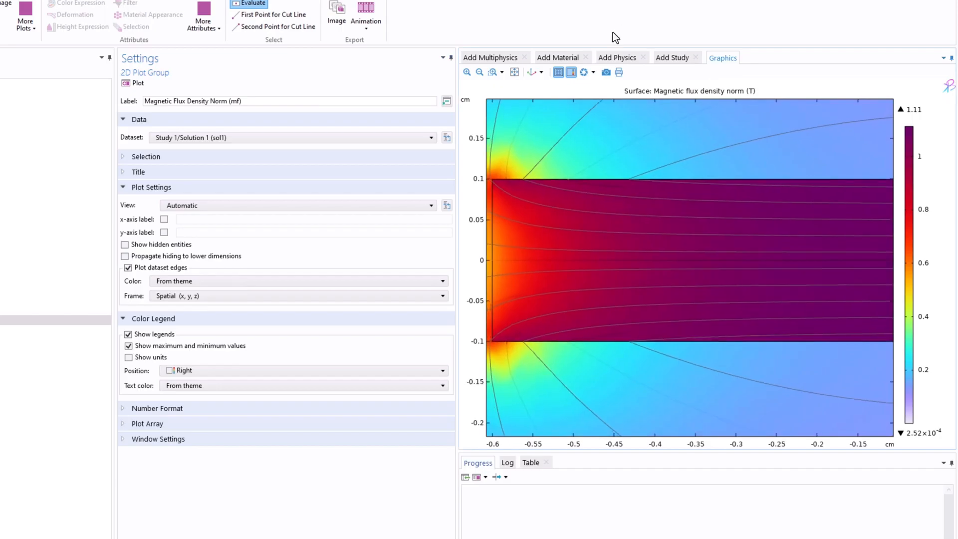
pyautogui.moveTo(578, 179); pyautogui.dragTo(683, 164, button='right')
pyautogui.moveTo(632, 187); pyautogui.dragTo(635, 316, button='middle')
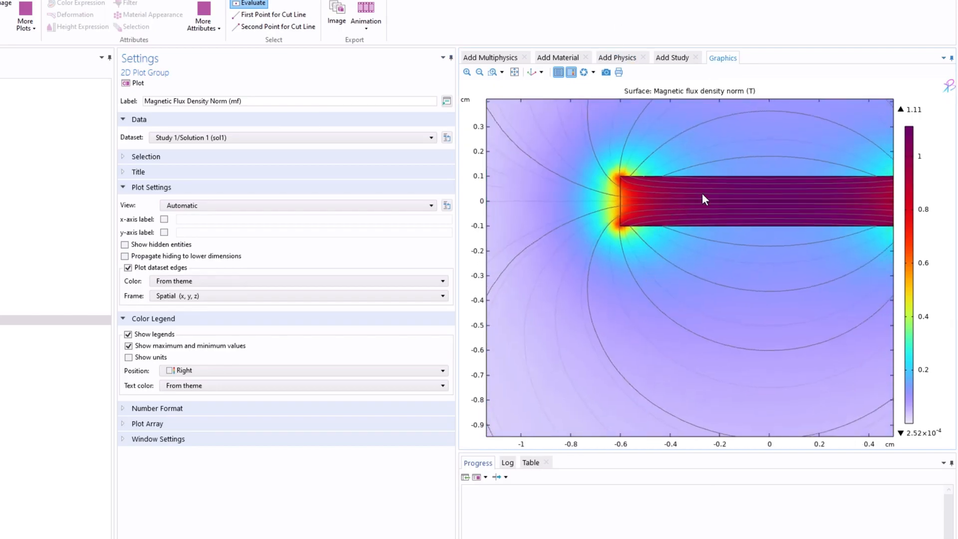
pyautogui.moveTo(703, 195); pyautogui.dragTo(716, 274, button='middle')
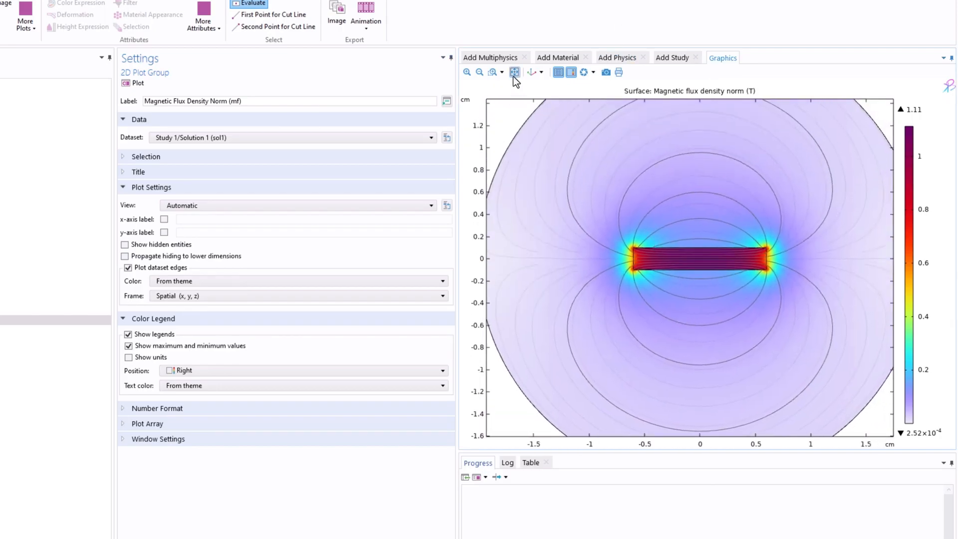
pyautogui.click(515, 72)
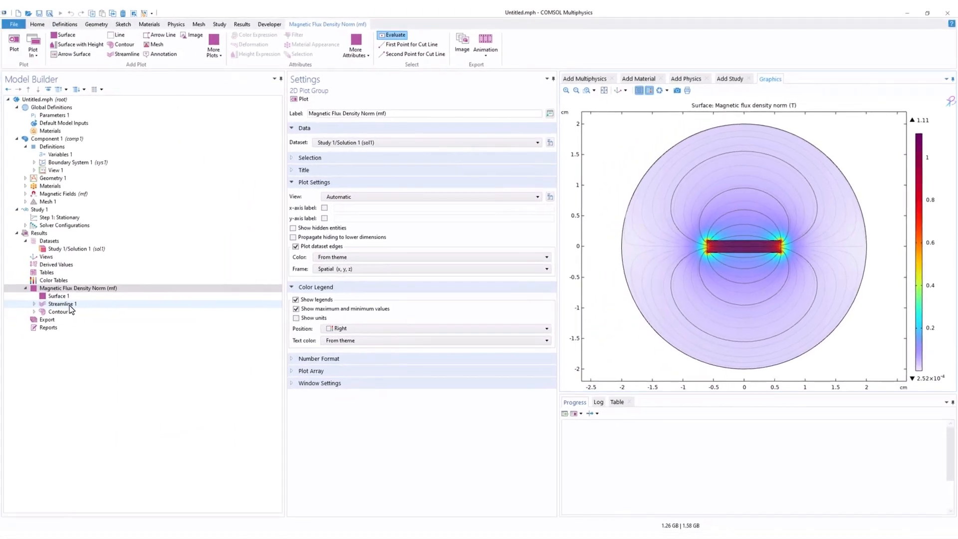
pyautogui.click(70, 304)
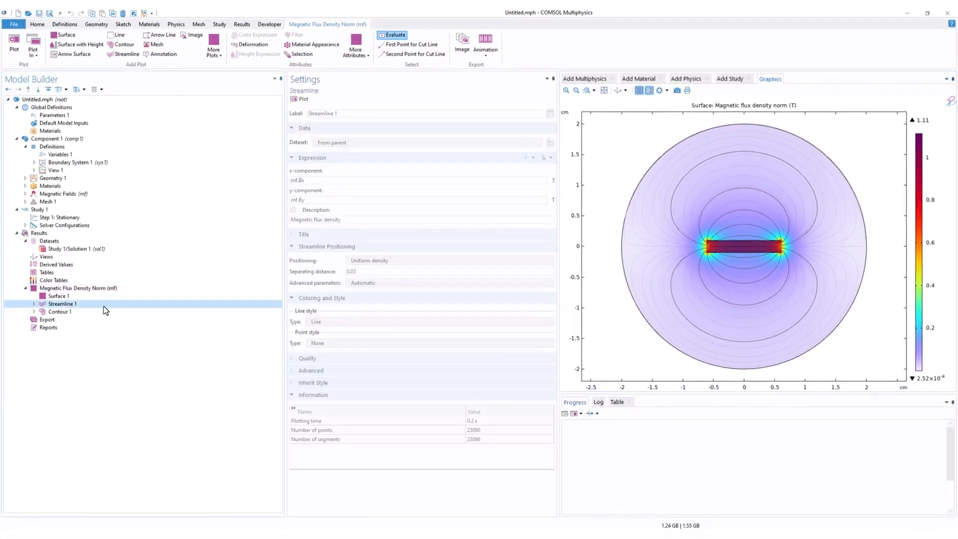
pyautogui.click(337, 343)
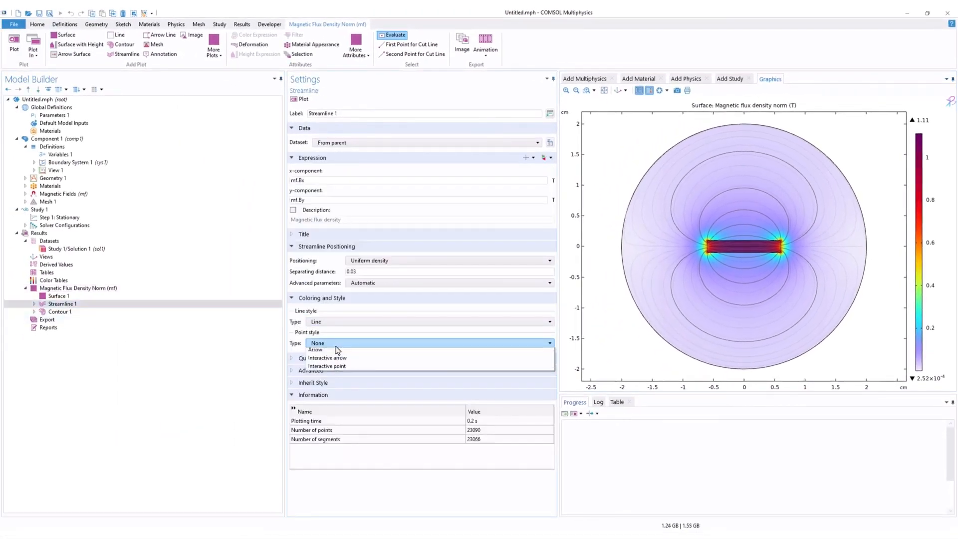
pyautogui.click(340, 359)
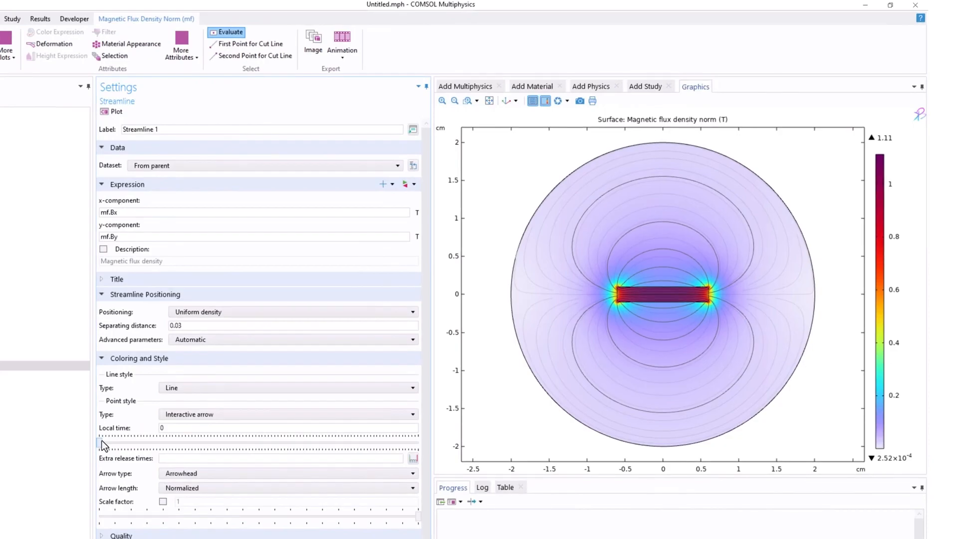
pyautogui.moveTo(107, 441); pyautogui.dragTo(262, 446)
pyautogui.moveTo(268, 446); pyautogui.dragTo(308, 450)
pyautogui.moveTo(179, 450); pyautogui.dragTo(150, 449)
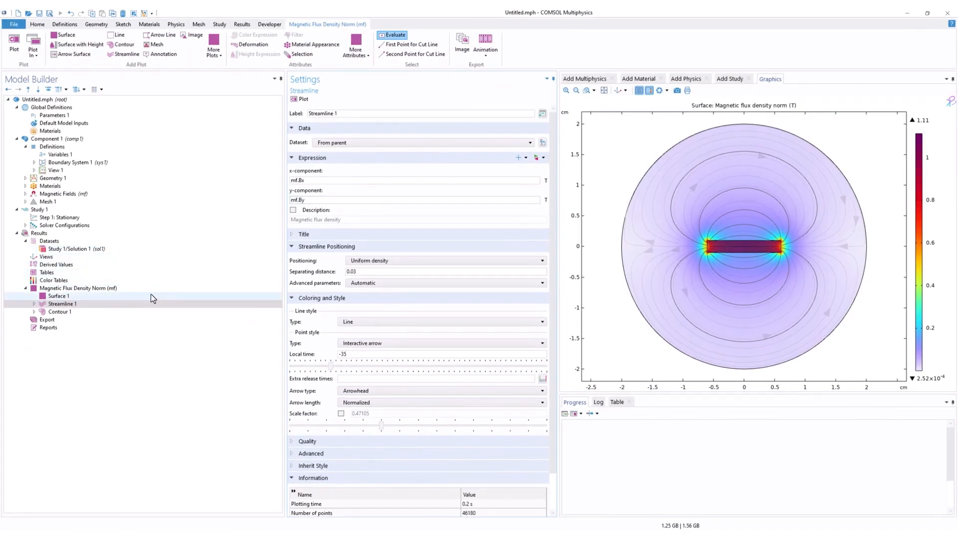
# Step: Add a 1D plot group with a Line Graph of mf.normB along a vertical cut line through the magnet's centre, and plot it
pyautogui.click(68, 296)
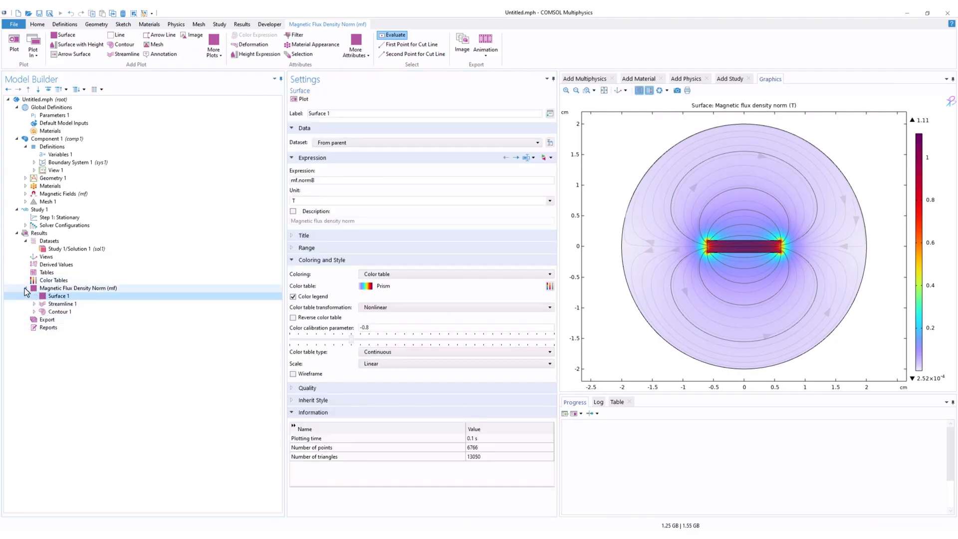
pyautogui.click(65, 292)
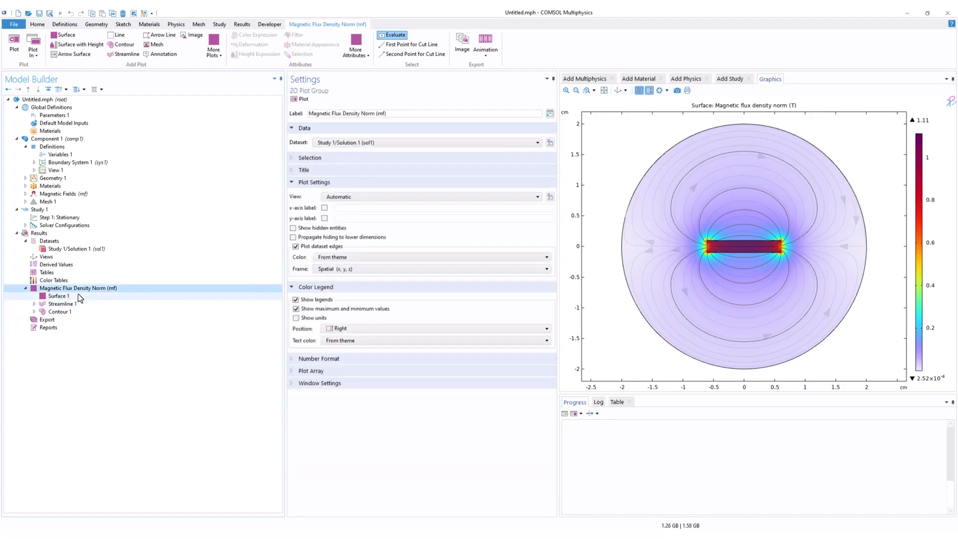
pyautogui.click(26, 289)
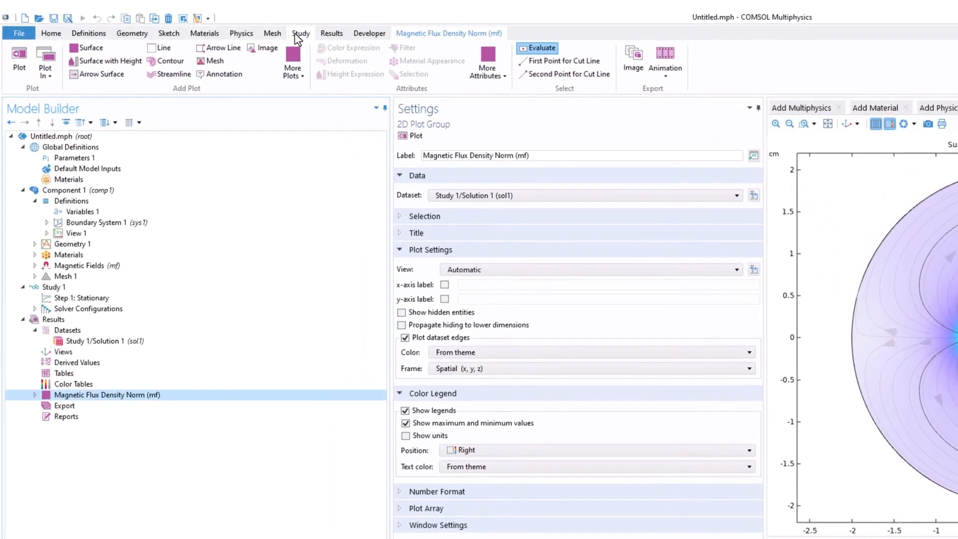
pyautogui.click(329, 35)
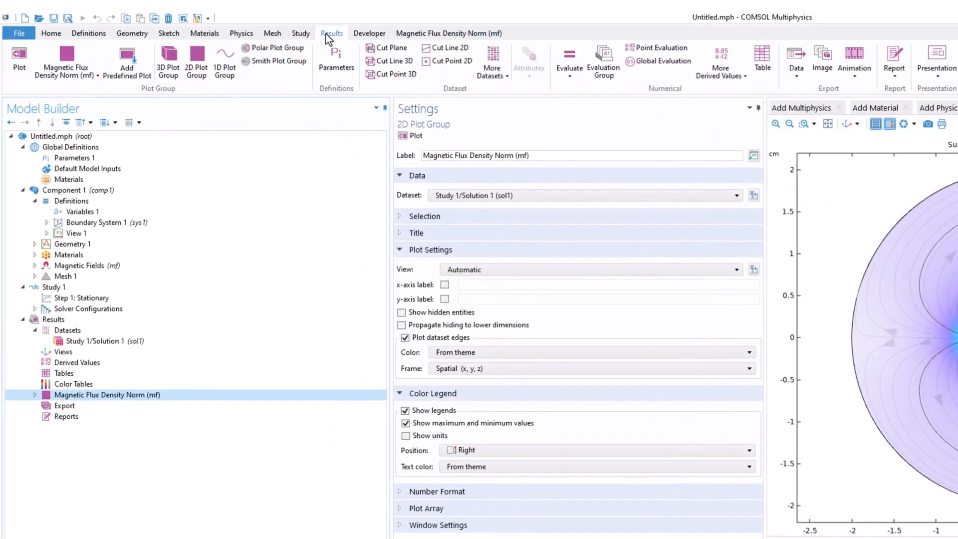
pyautogui.click(225, 68)
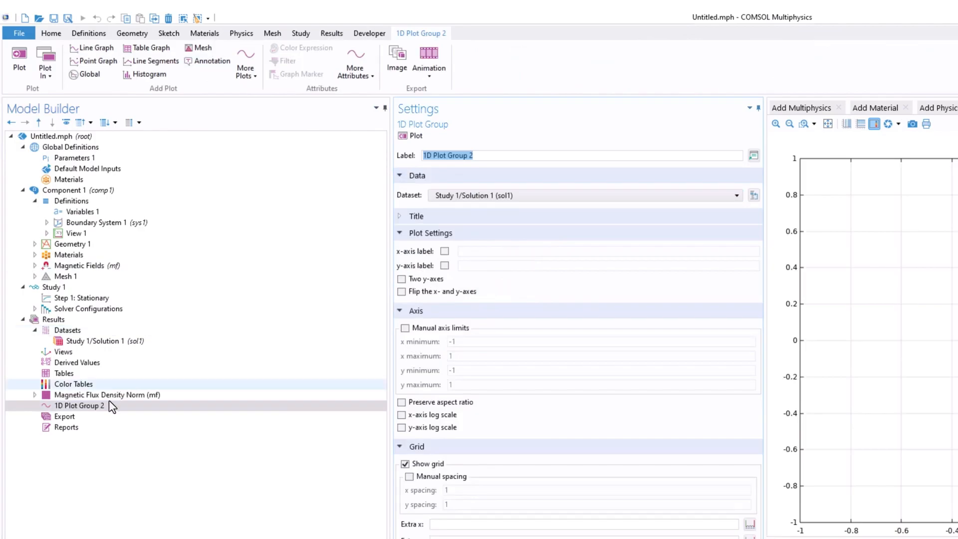
pyautogui.click(93, 49)
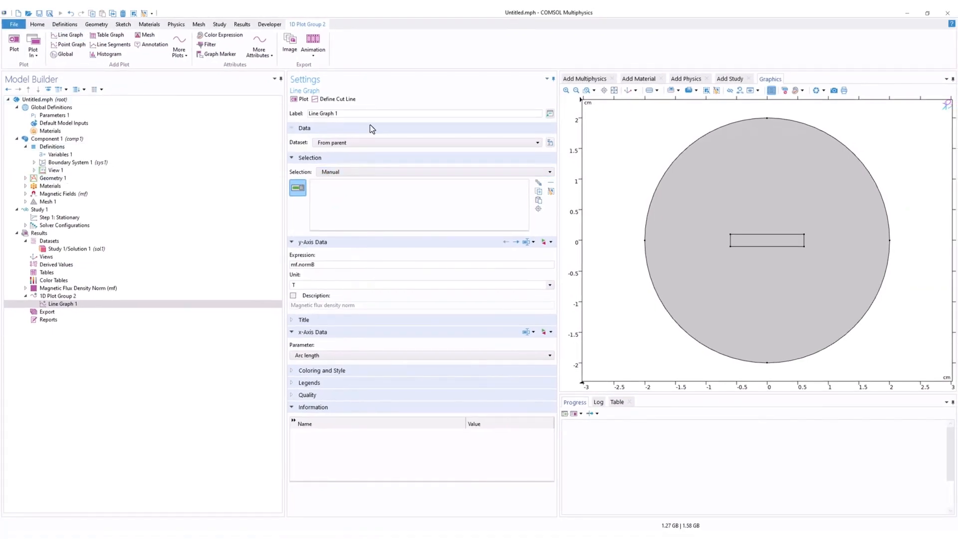
pyautogui.click(348, 98)
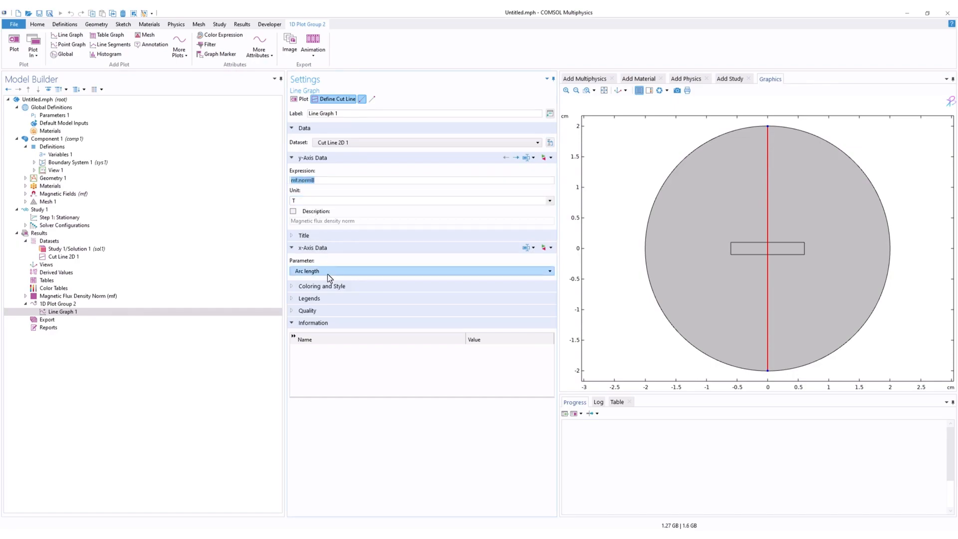
pyautogui.click(300, 99)
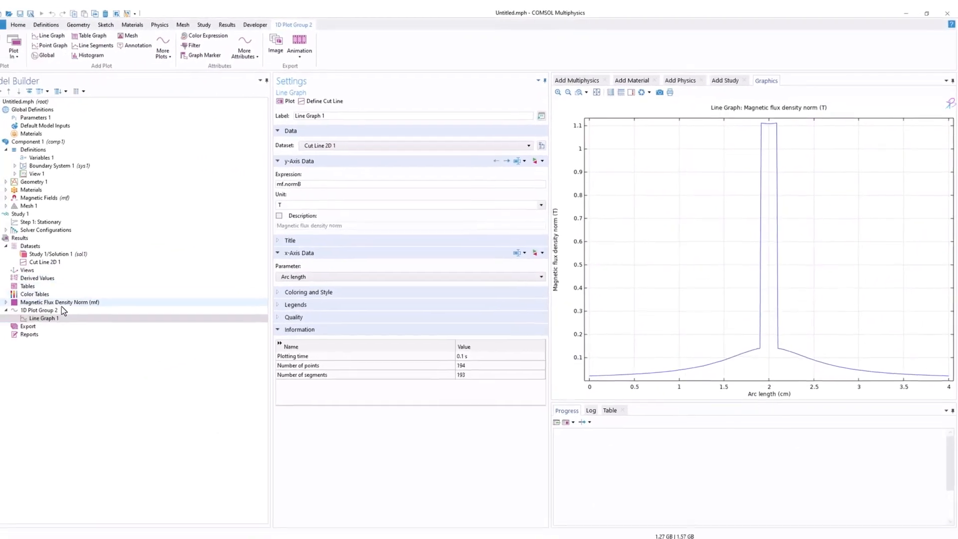
# Step: Redefine Line Graph 1's cut line just beyond the magnet's right end, from about (0.7, 1.75) to (0.77, -1.7) cm, and replot it
pyautogui.click(60, 302)
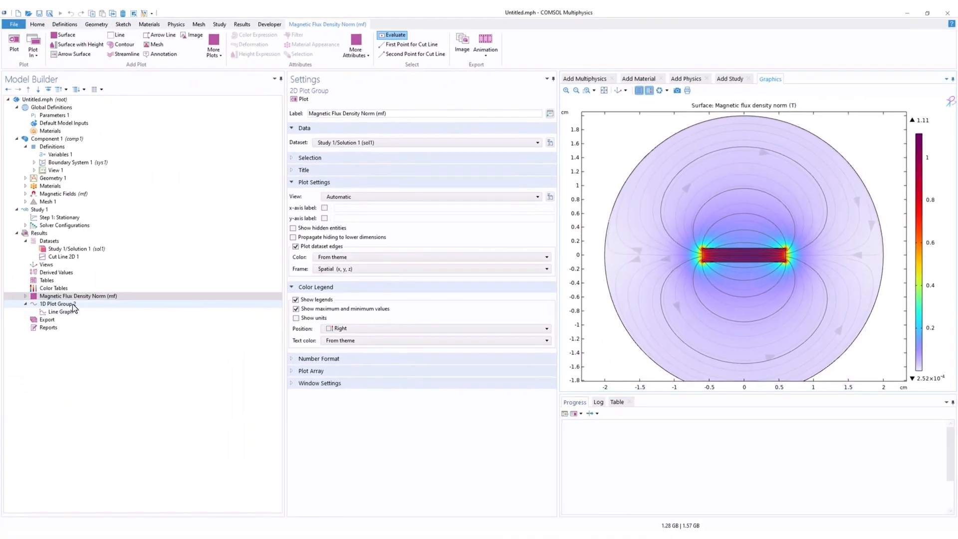
pyautogui.click(73, 304)
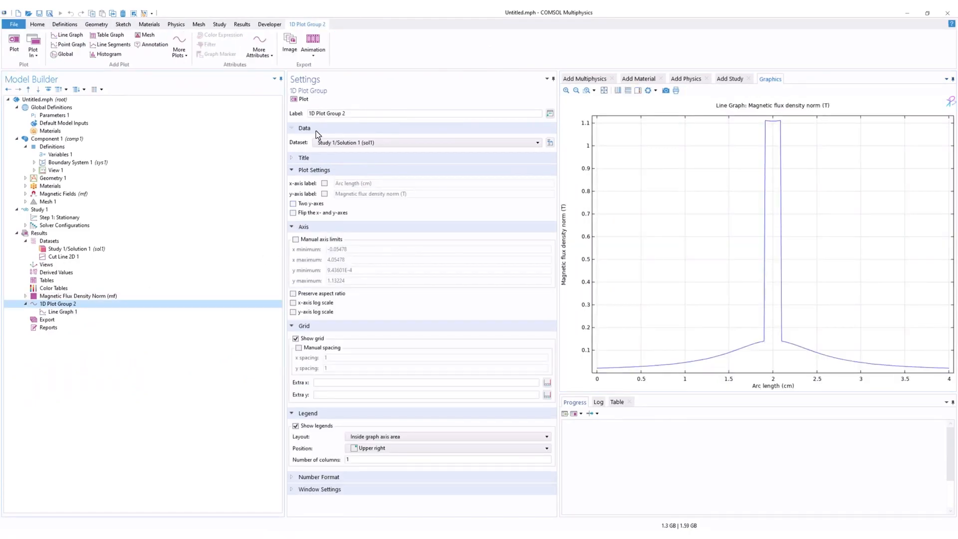
pyautogui.click(75, 313)
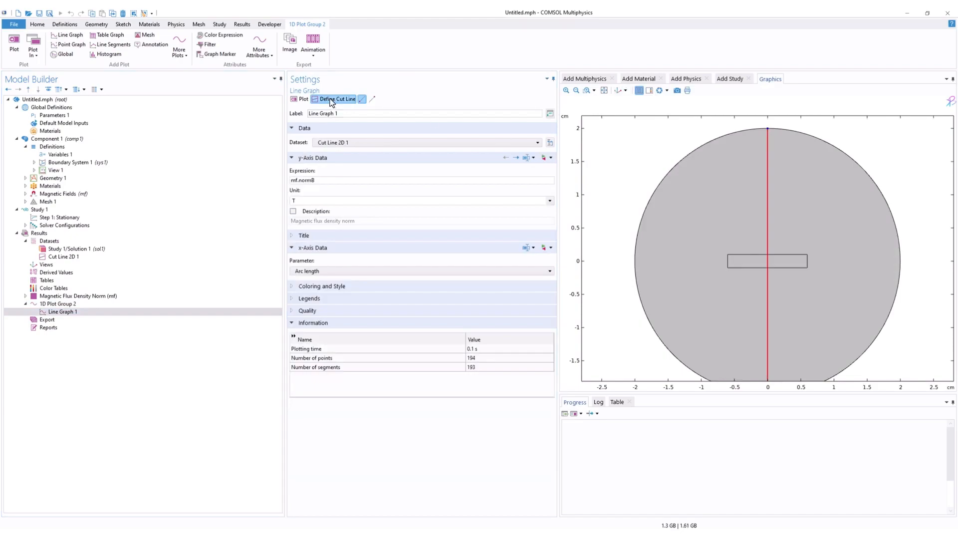
pyautogui.click(361, 100)
pyautogui.click(814, 144)
pyautogui.click(372, 100)
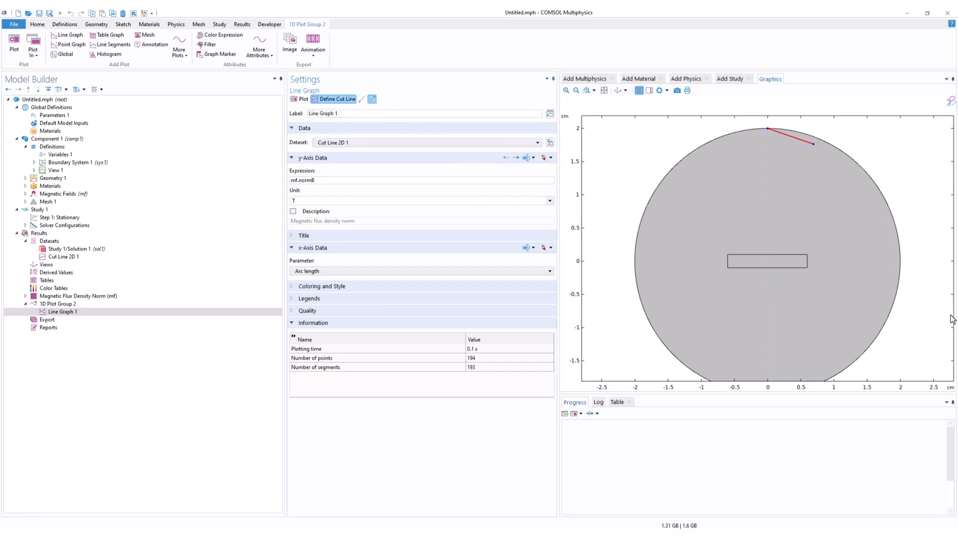
pyautogui.click(819, 373)
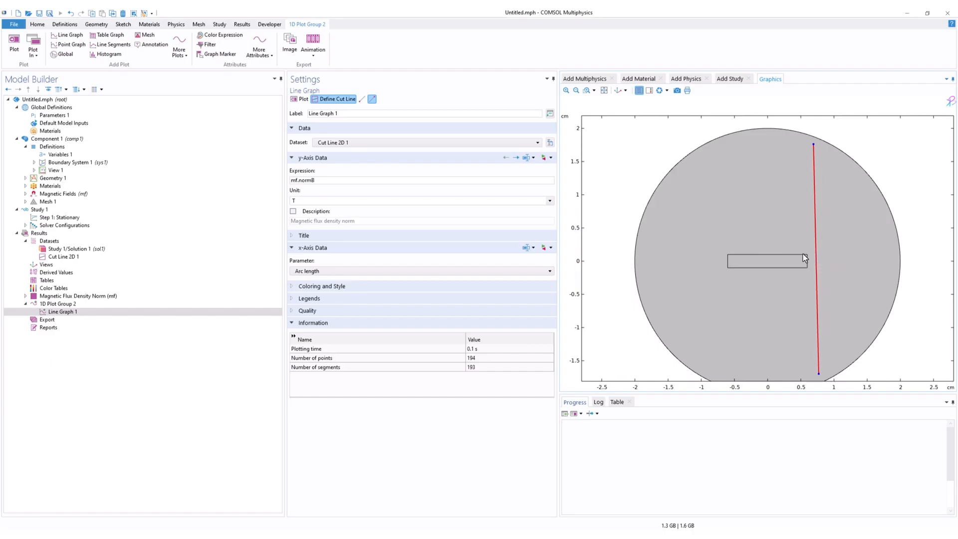
pyautogui.click(300, 100)
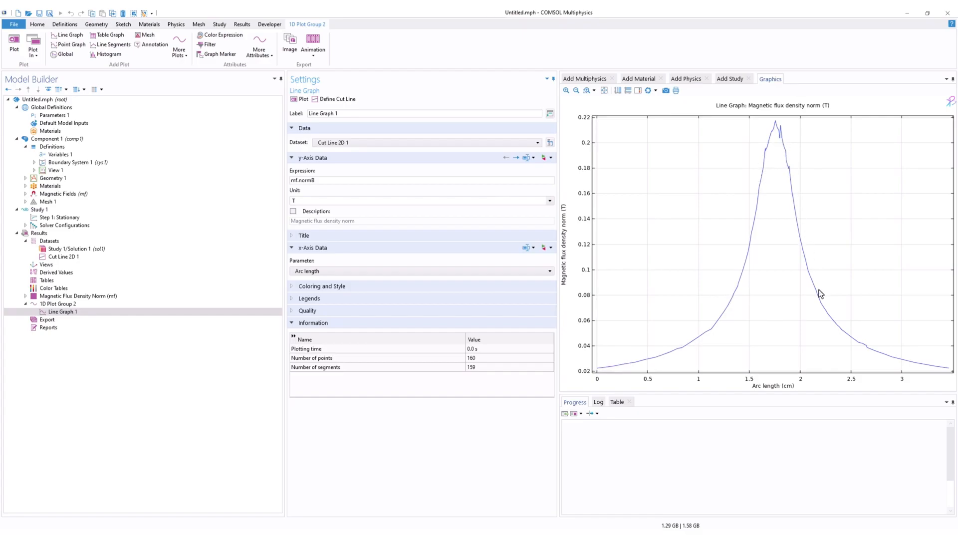
# Step: Examine the magnetic flux density norm plot around the magnet's right end and return to the full domain view
pyautogui.click(110, 296)
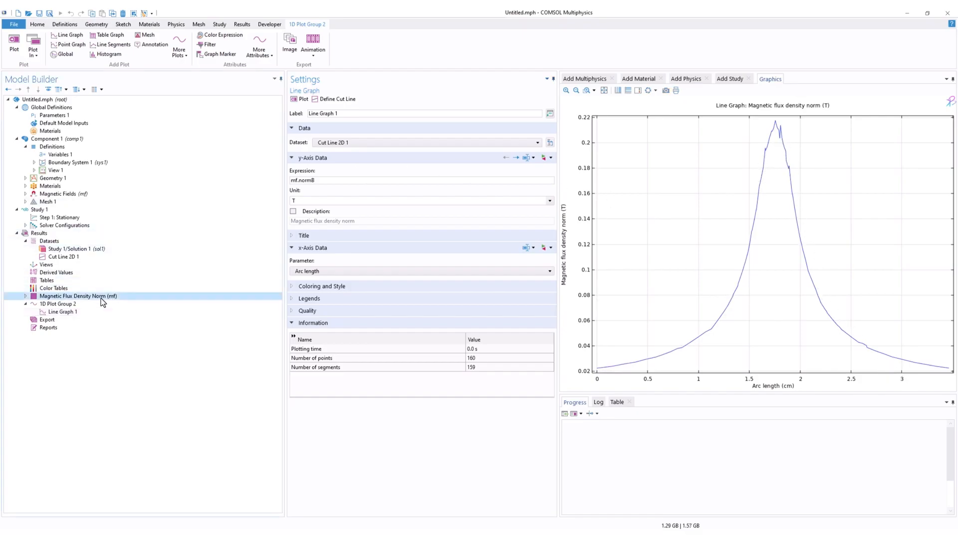
pyautogui.scroll(5, 791, 264)
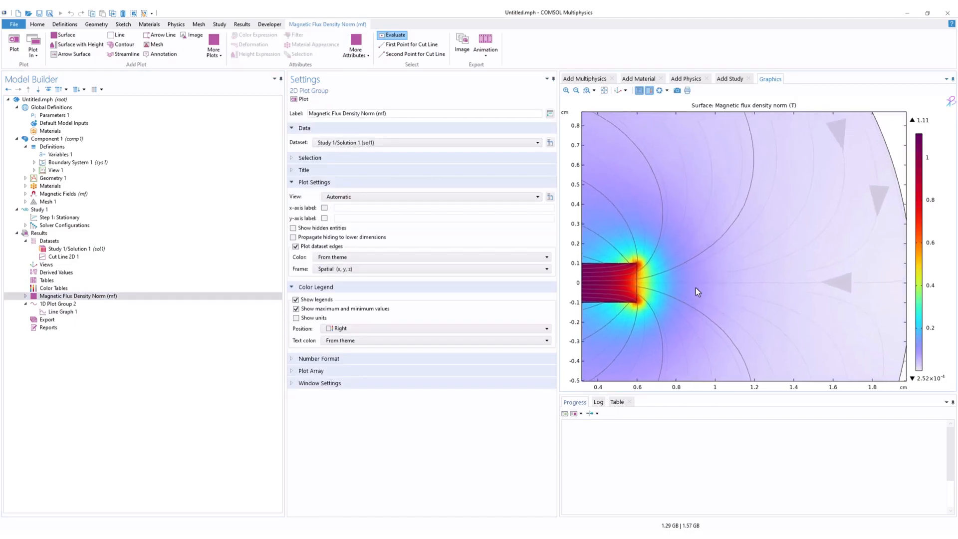
pyautogui.moveTo(695, 277); pyautogui.dragTo(700, 338, button='middle')
pyautogui.moveTo(701, 332); pyautogui.dragTo(723, 218, button='right')
pyautogui.moveTo(697, 213); pyautogui.dragTo(719, 256, button='middle')
pyautogui.click(605, 90)
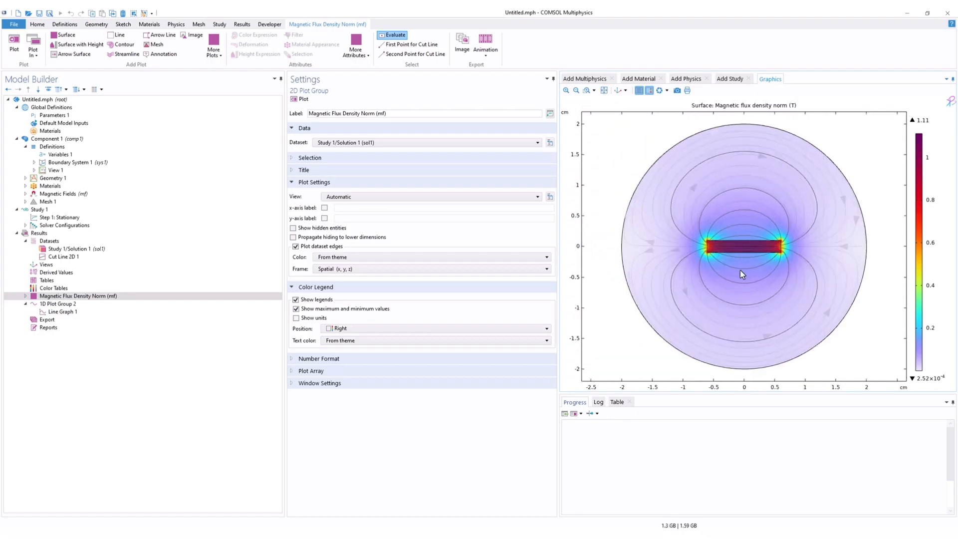